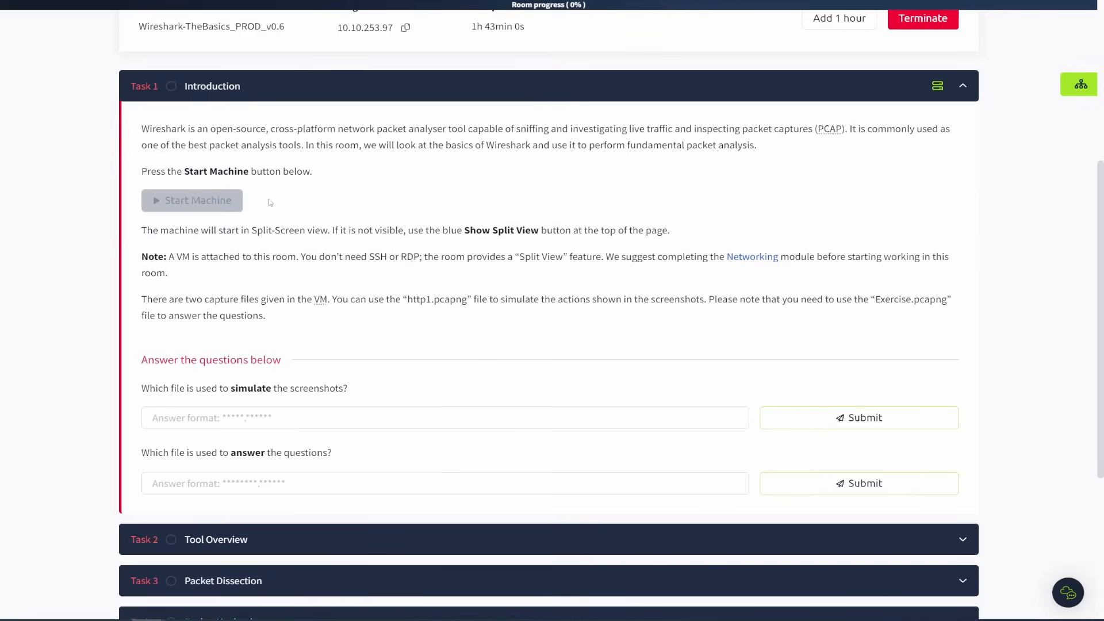
Read through the Introduction task's instructions about the machine and the two capture files.
left_click_drag(769, 147, 138, 133)
left_click(622, 184)
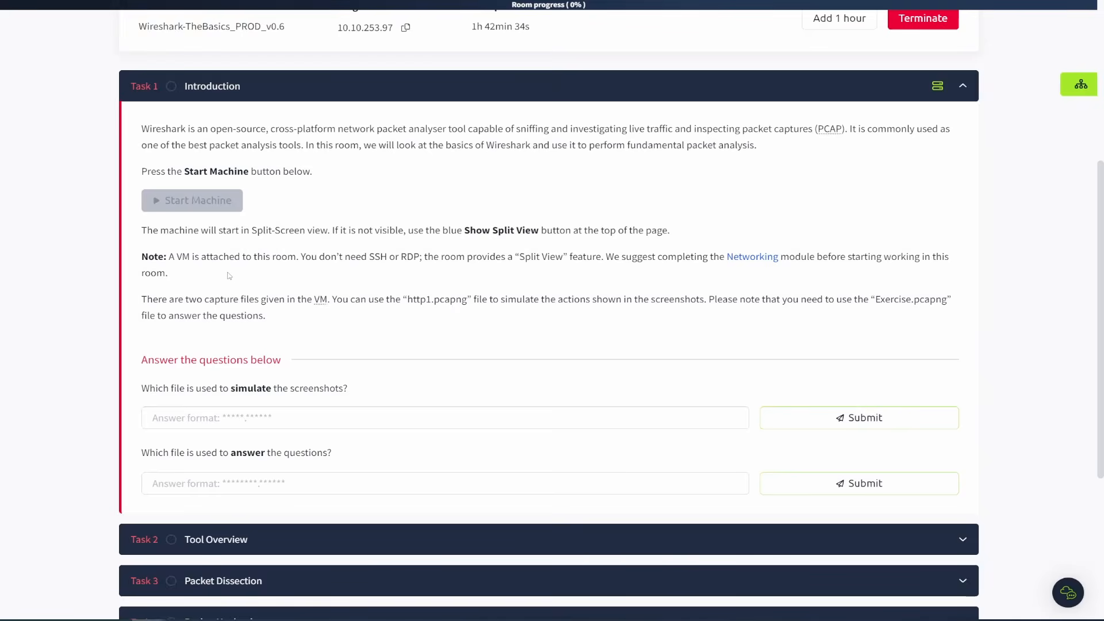
scroll(228, 276, "down", 1)
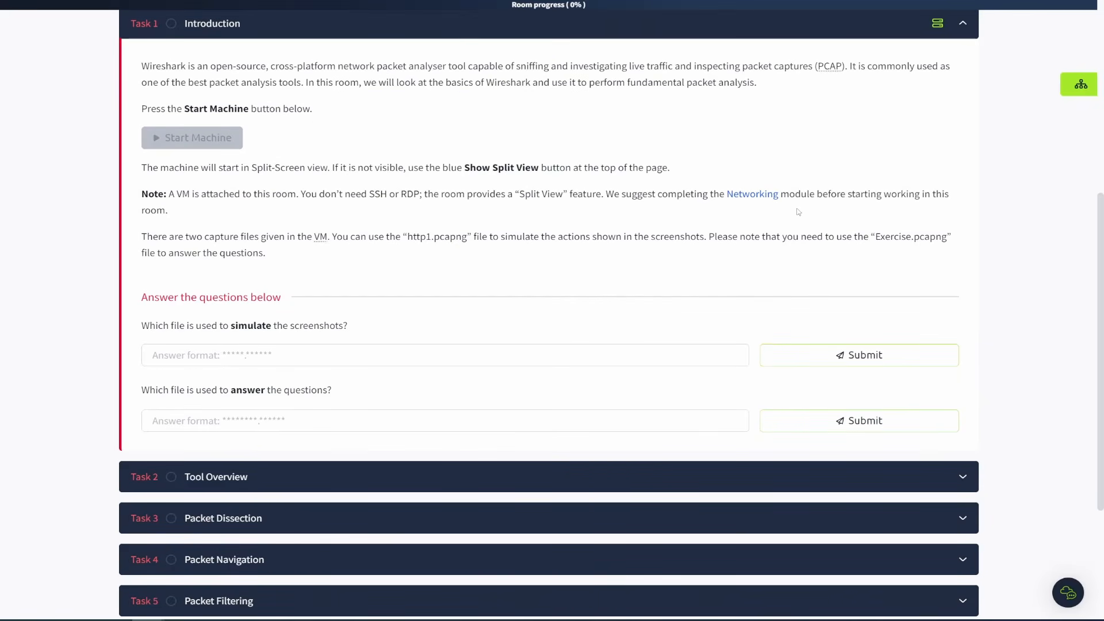
left_click_drag(815, 195, 715, 194)
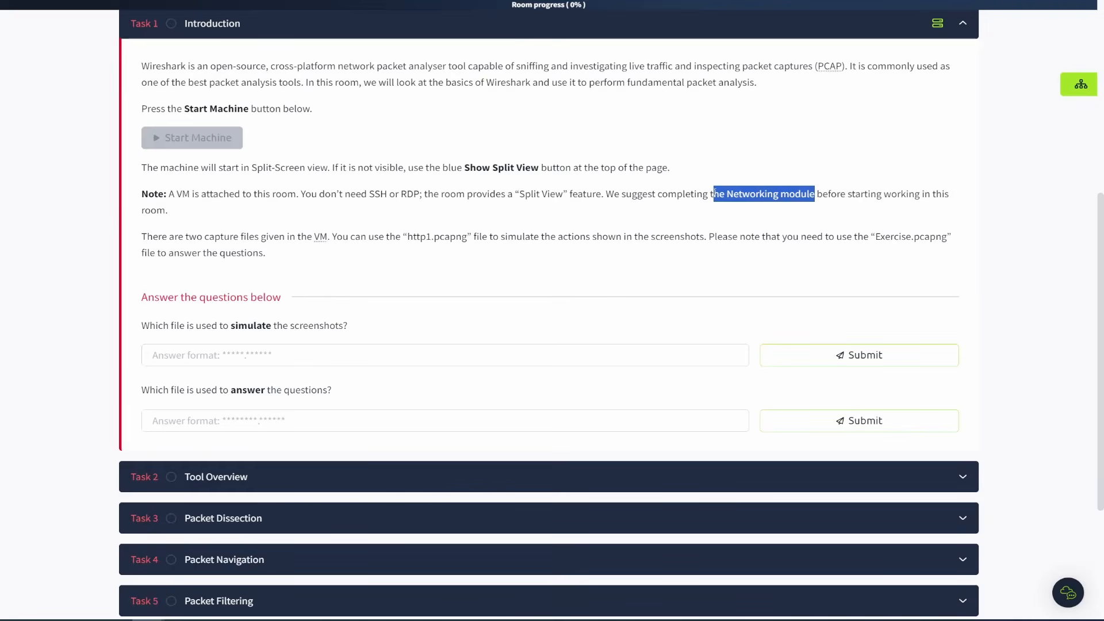
left_click(495, 215)
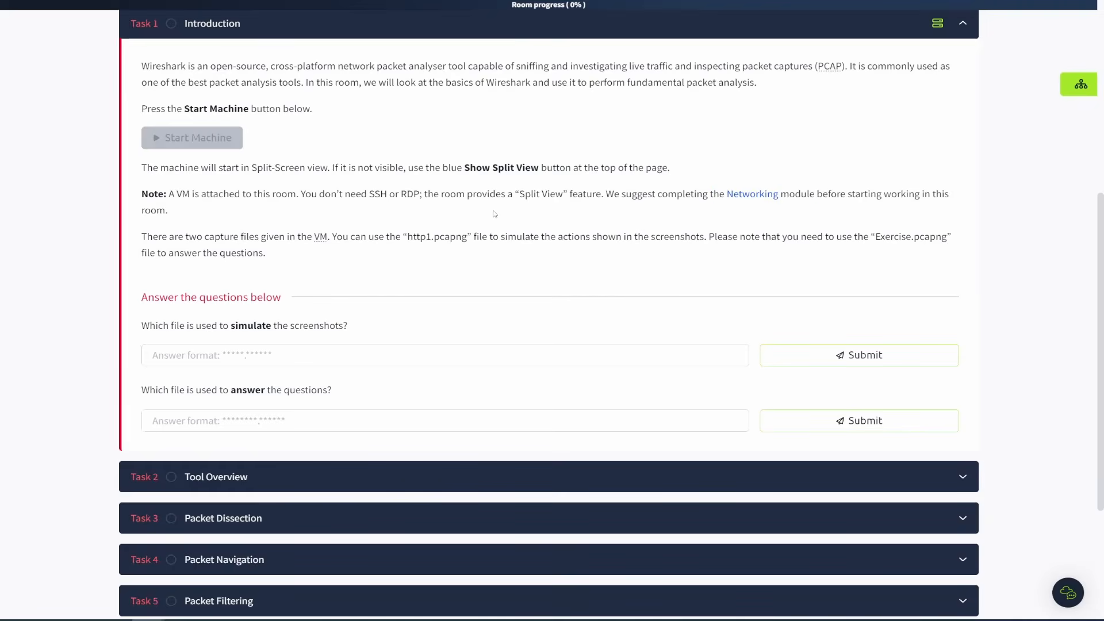
left_click_drag(445, 212, 126, 168)
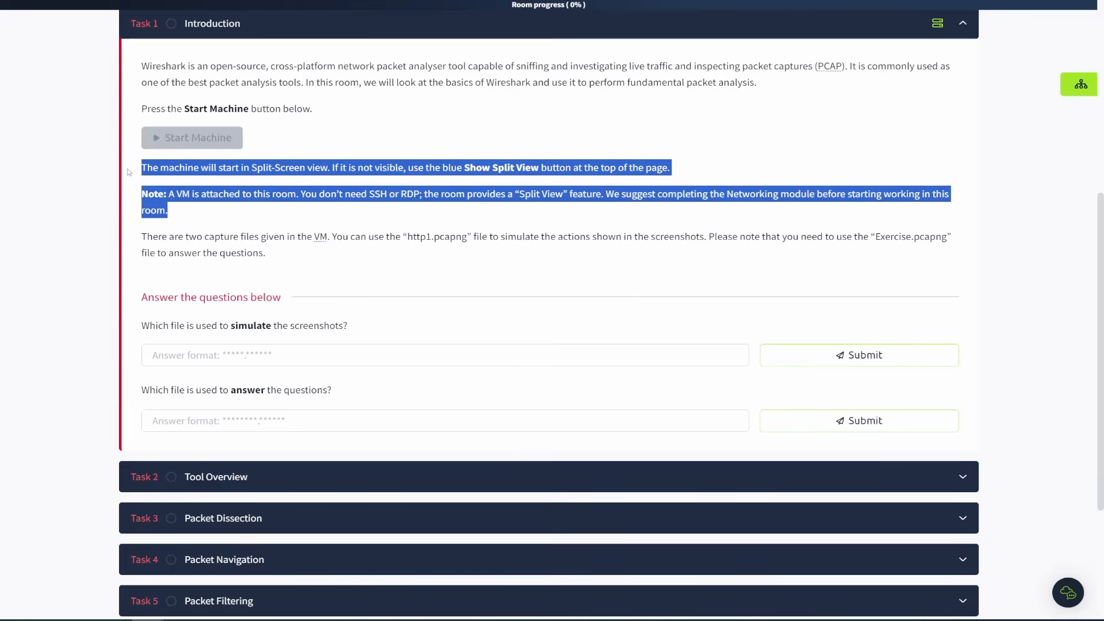
left_click(853, 141)
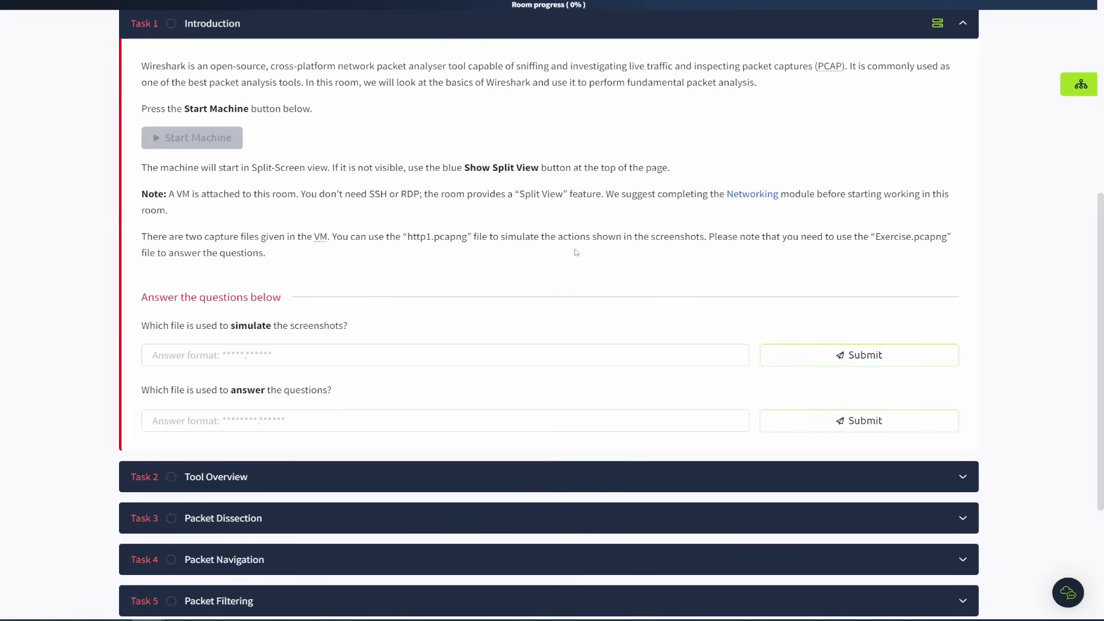
scroll(576, 253, "down", 1)
Copy http1.pcapng from the task text and submit it as the answer to the simulation-file question.
left_click_drag(275, 191, 409, 174)
key("ctrl+c")
left_click(452, 197)
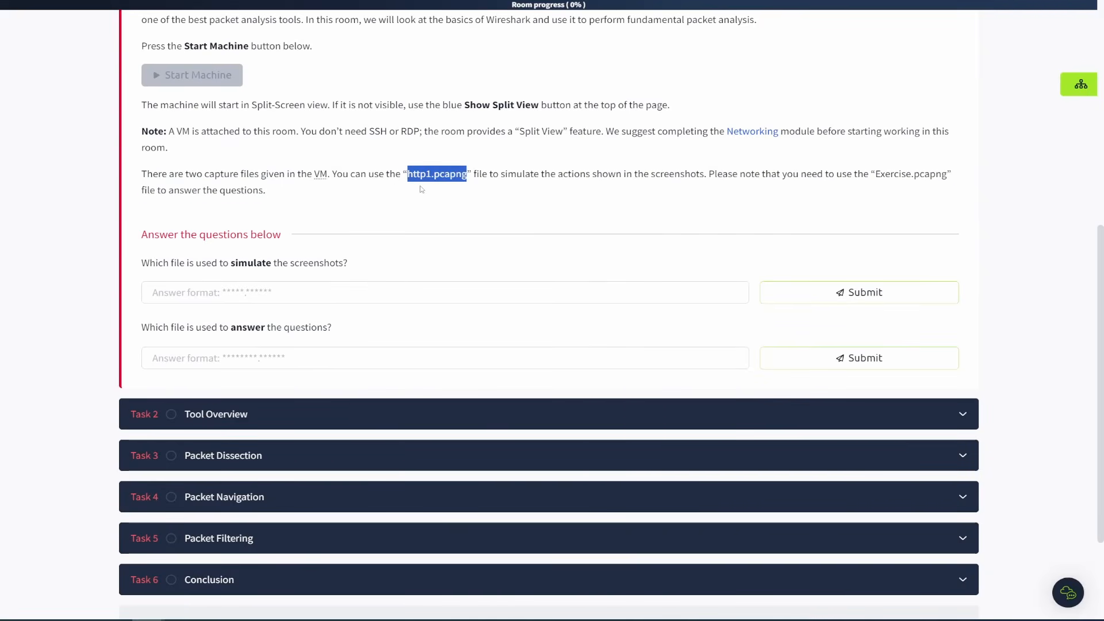
left_click(266, 288)
key("ctrl+v")
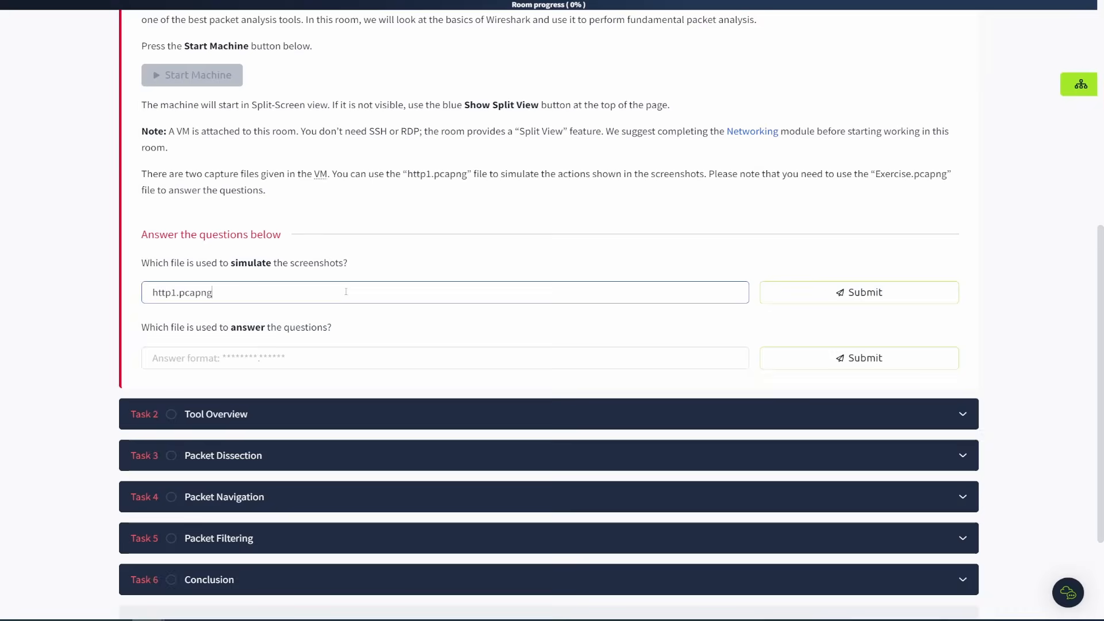
left_click(845, 293)
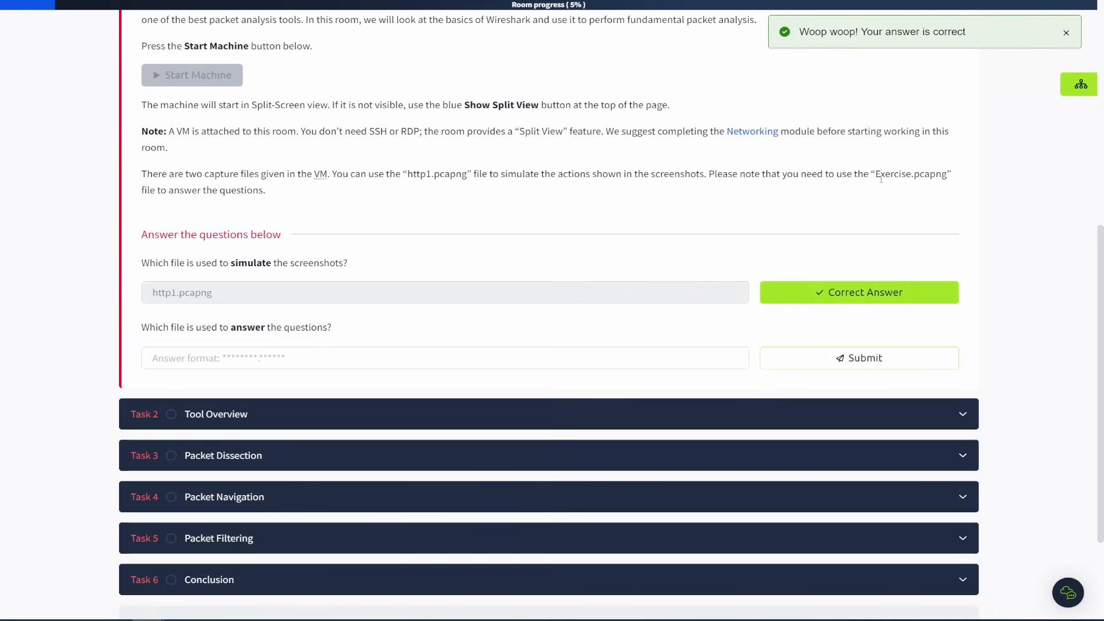
Copy Exercise.pcapng from the task text and submit it as the answer to the question-file question.
left_click_drag(876, 176, 947, 184)
key("ctrl+c")
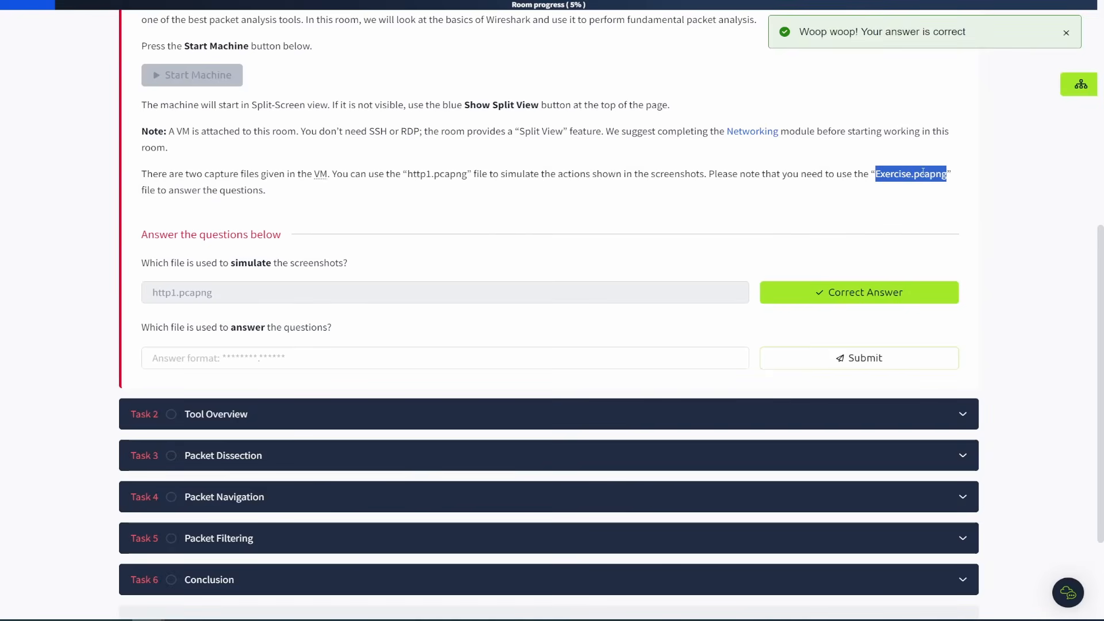
left_click(271, 359)
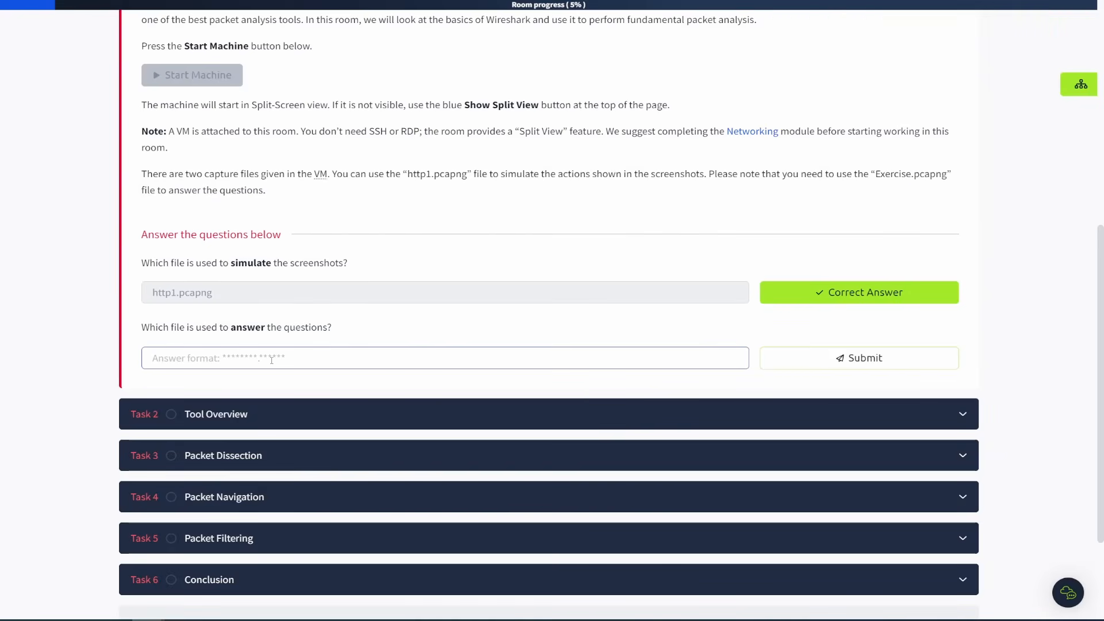
key("ctrl+v")
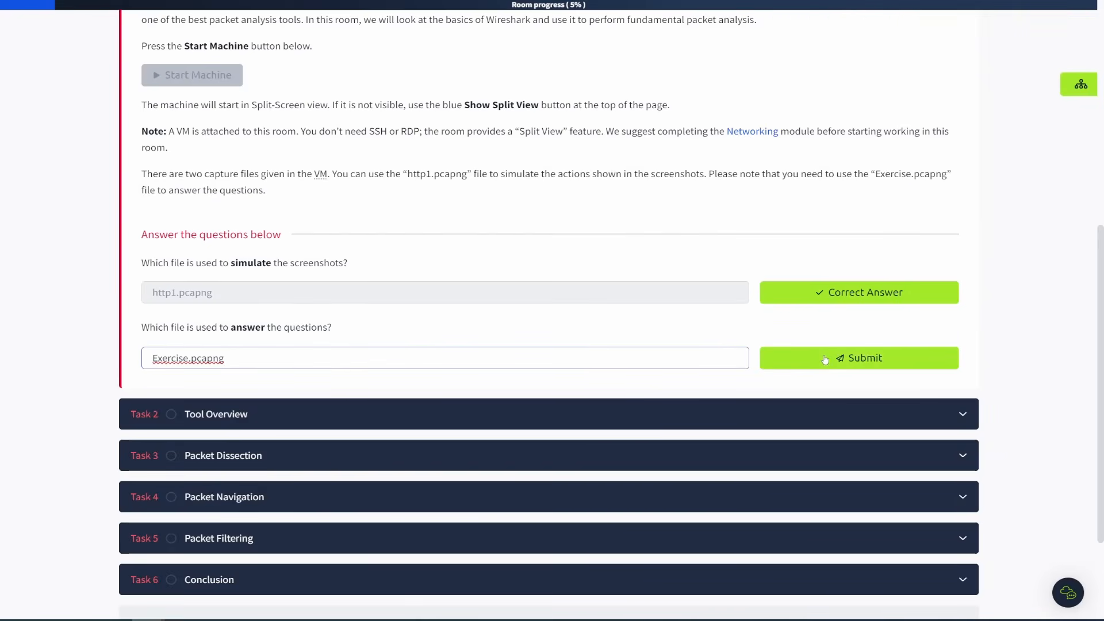
left_click(767, 358)
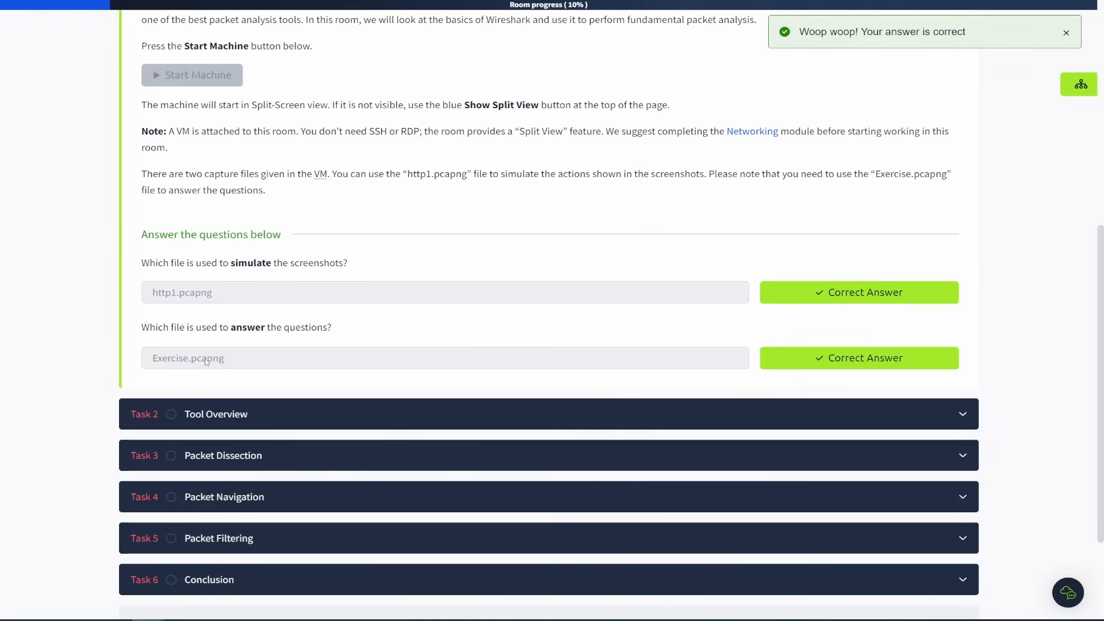
Collapse the Introduction task and expand the Tool Overview task.
scroll(969, 236, "up", 8)
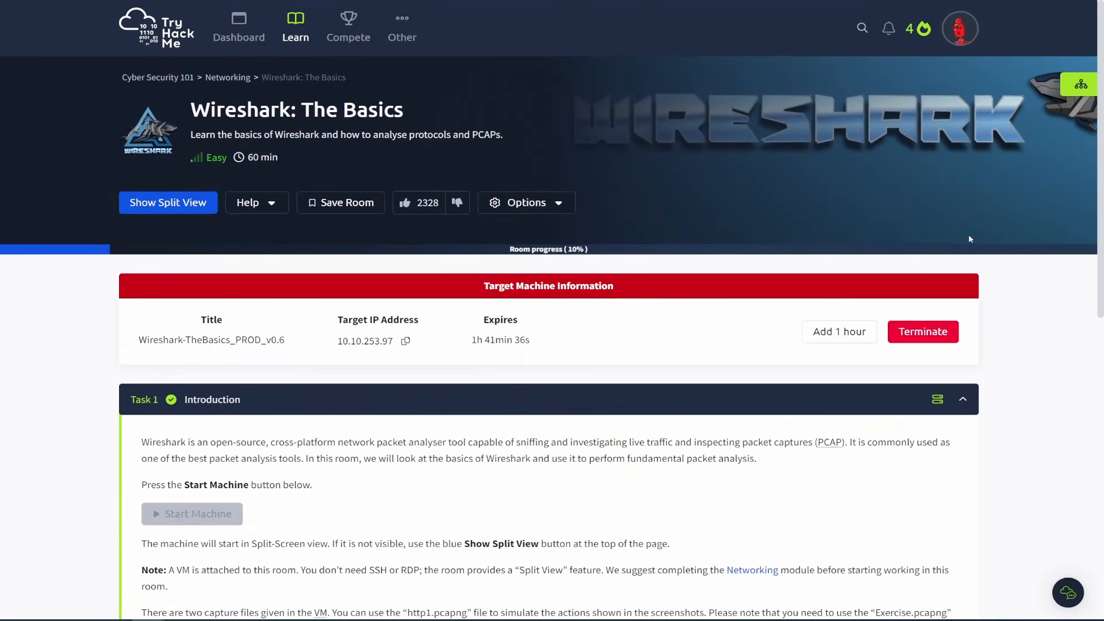
scroll(973, 248, "down", 2)
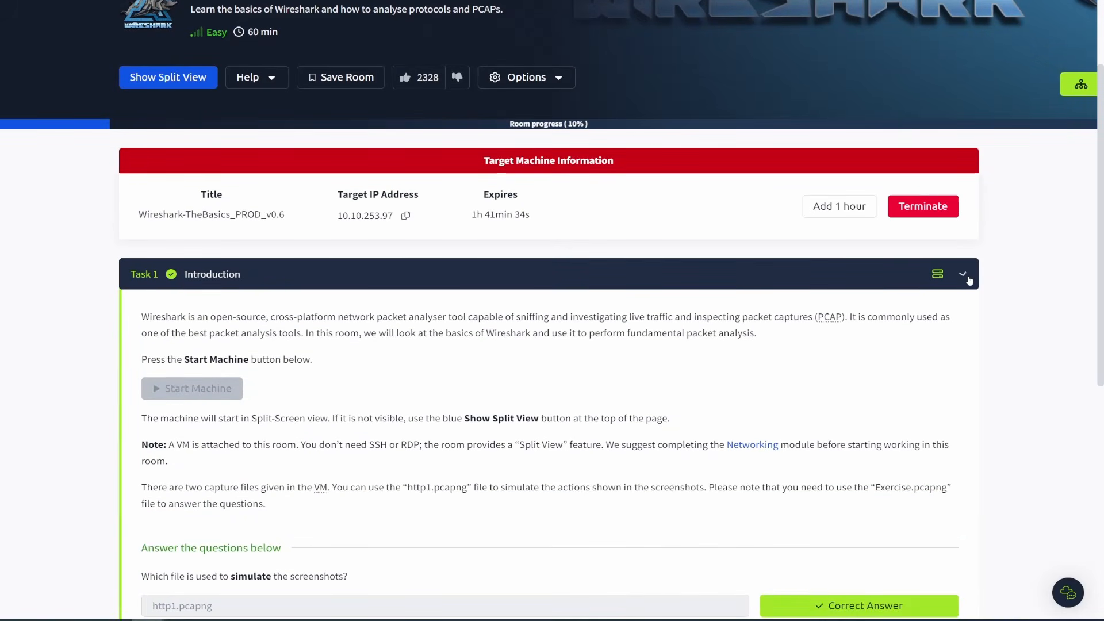
left_click(963, 275)
left_click(969, 316)
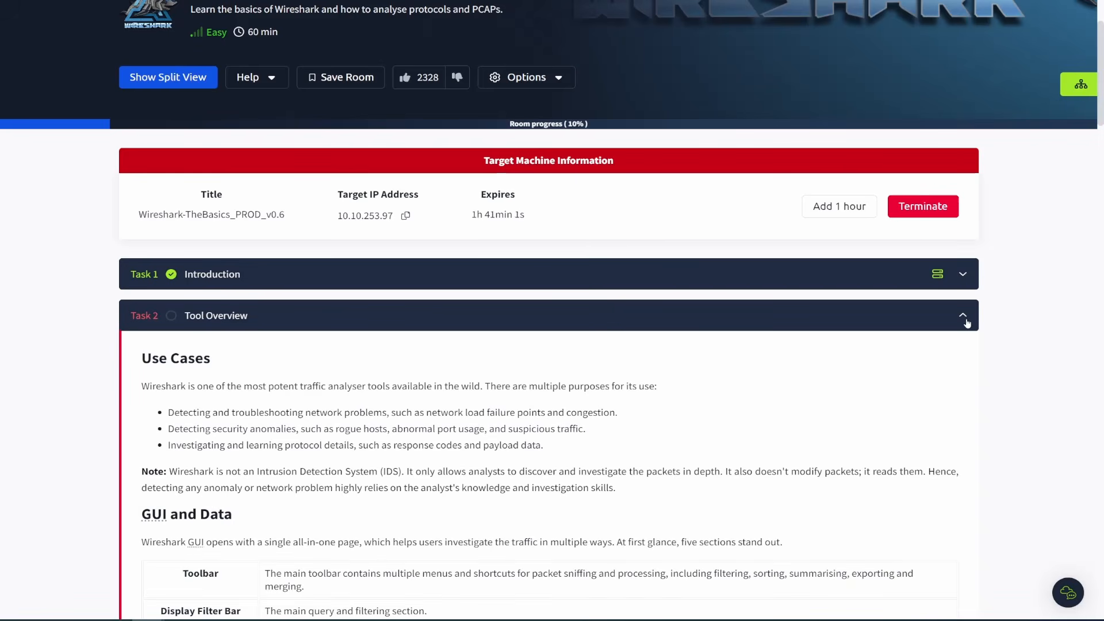
Read the Tool Overview use cases, GUI sections table and the Loading PCAP Files walkthrough.
scroll(662, 340, "down", 4)
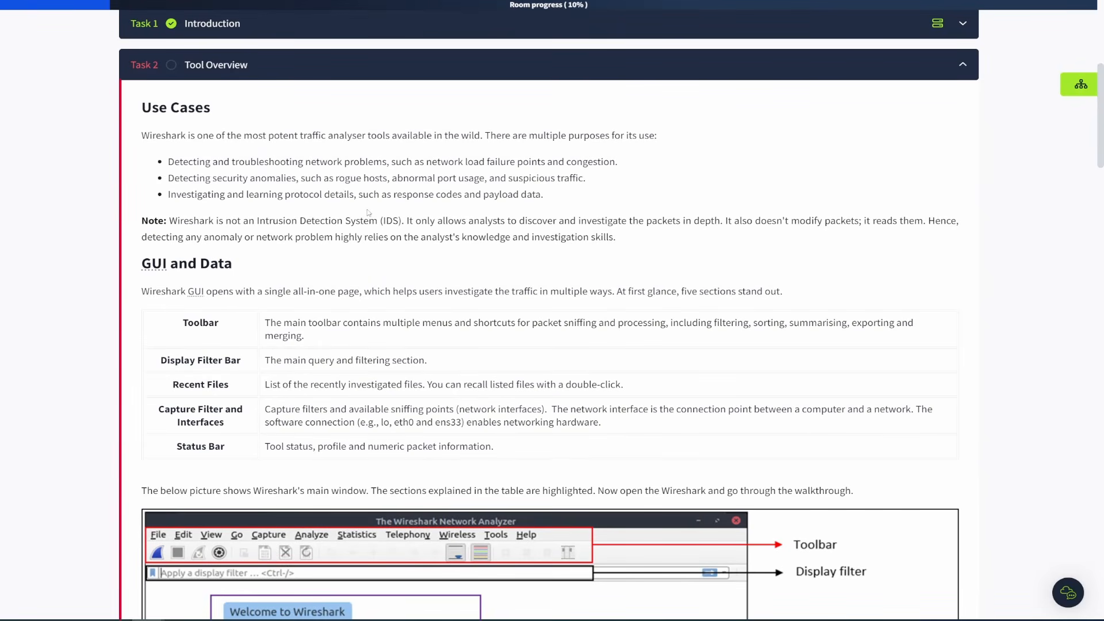
left_click_drag(557, 199, 168, 163)
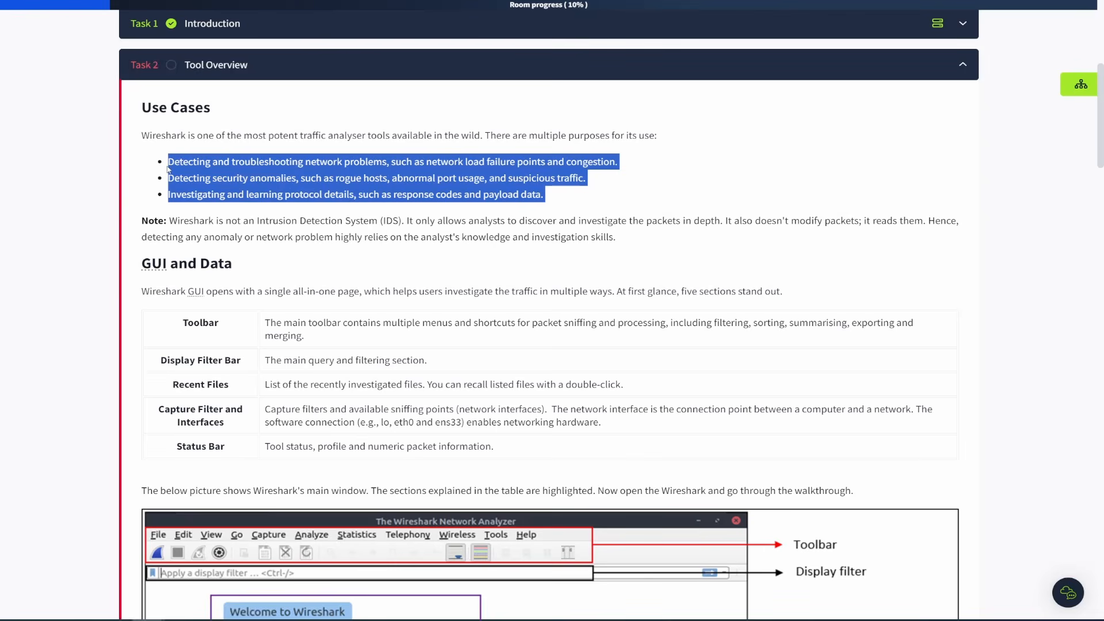
left_click(707, 187)
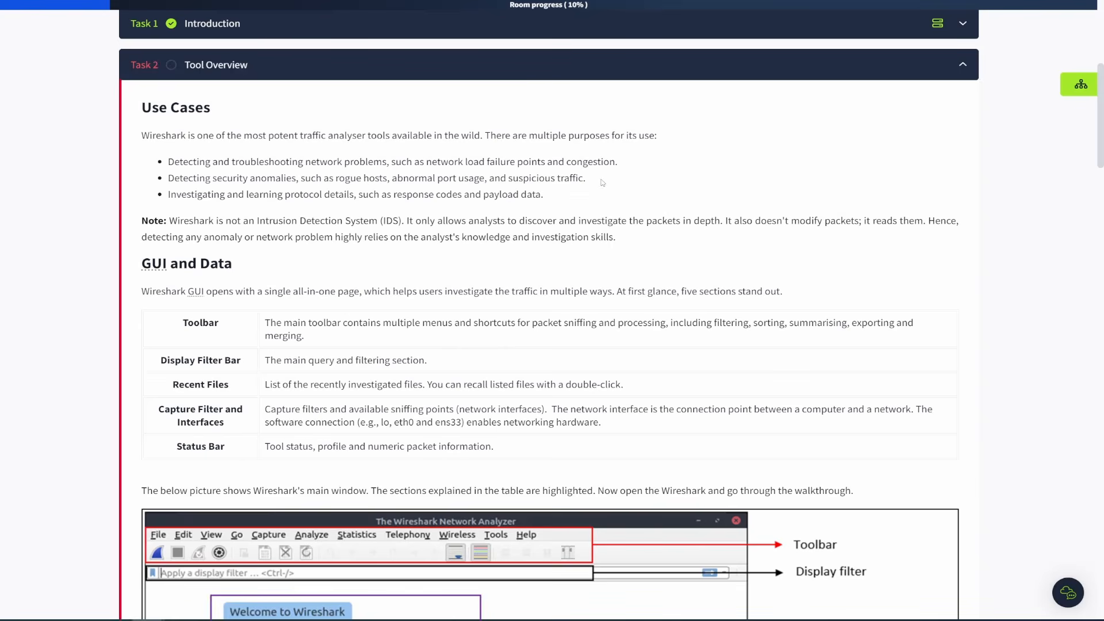
left_click_drag(604, 179, 282, 177)
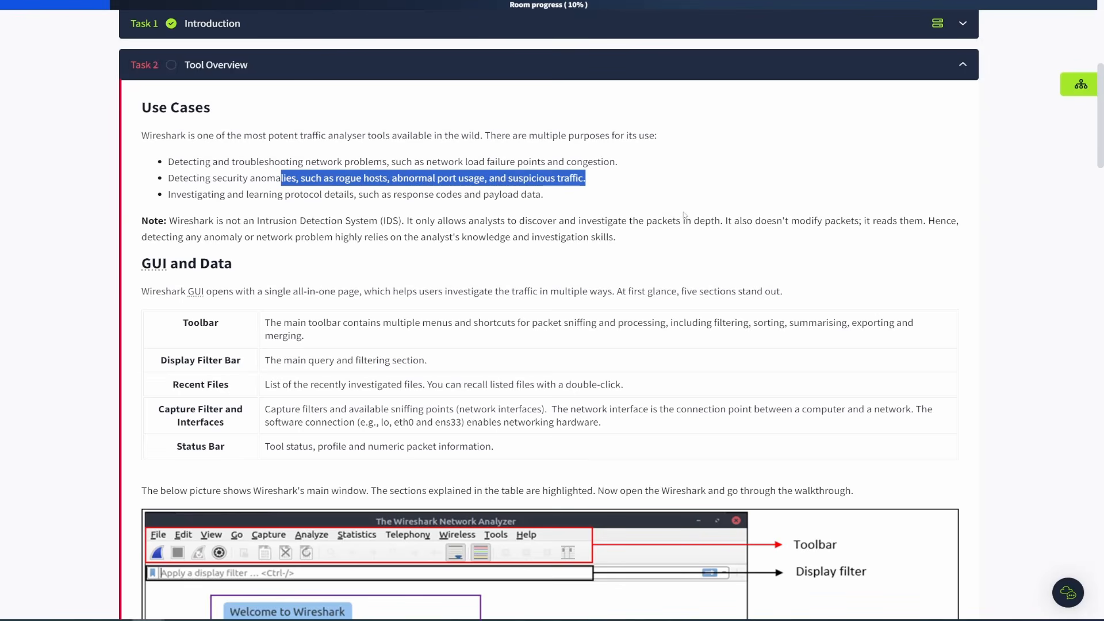
left_click(565, 199)
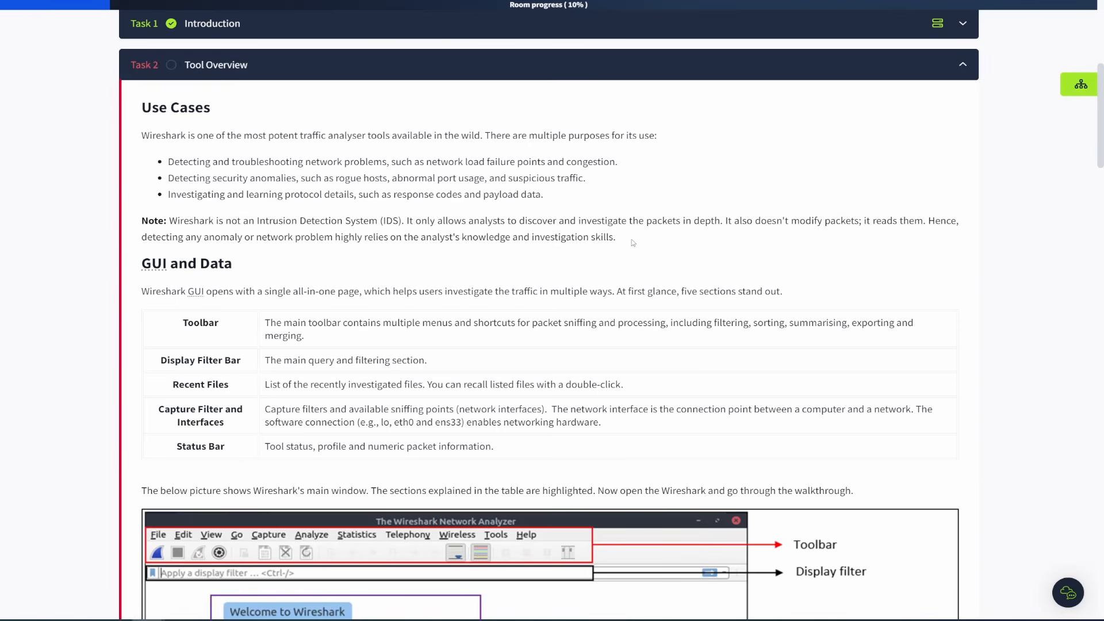
left_click_drag(633, 239, 299, 226)
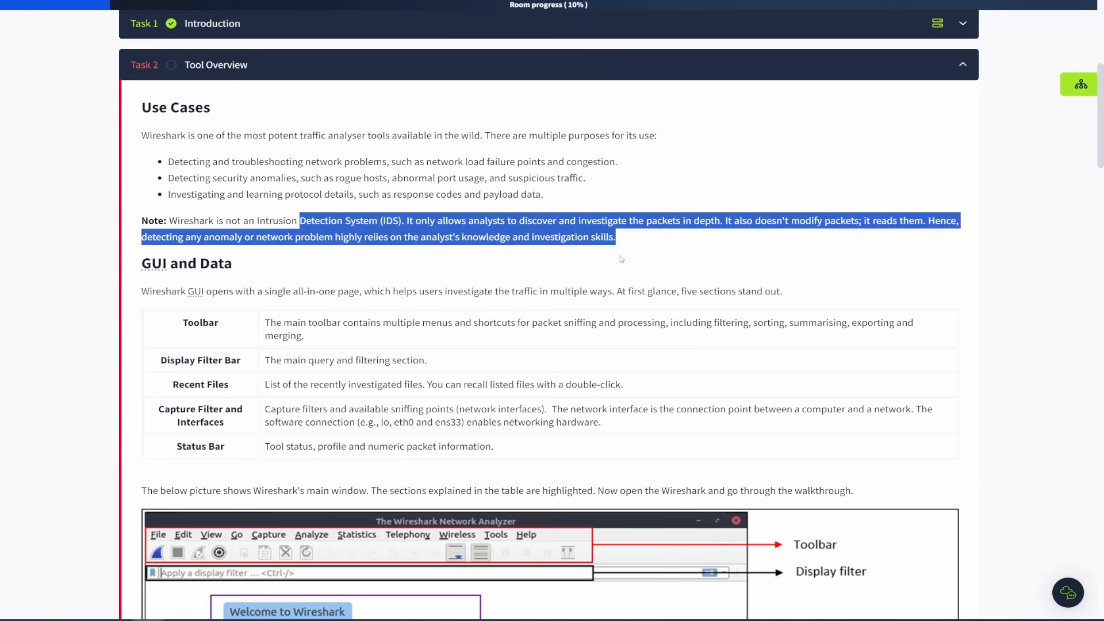
left_click(665, 249)
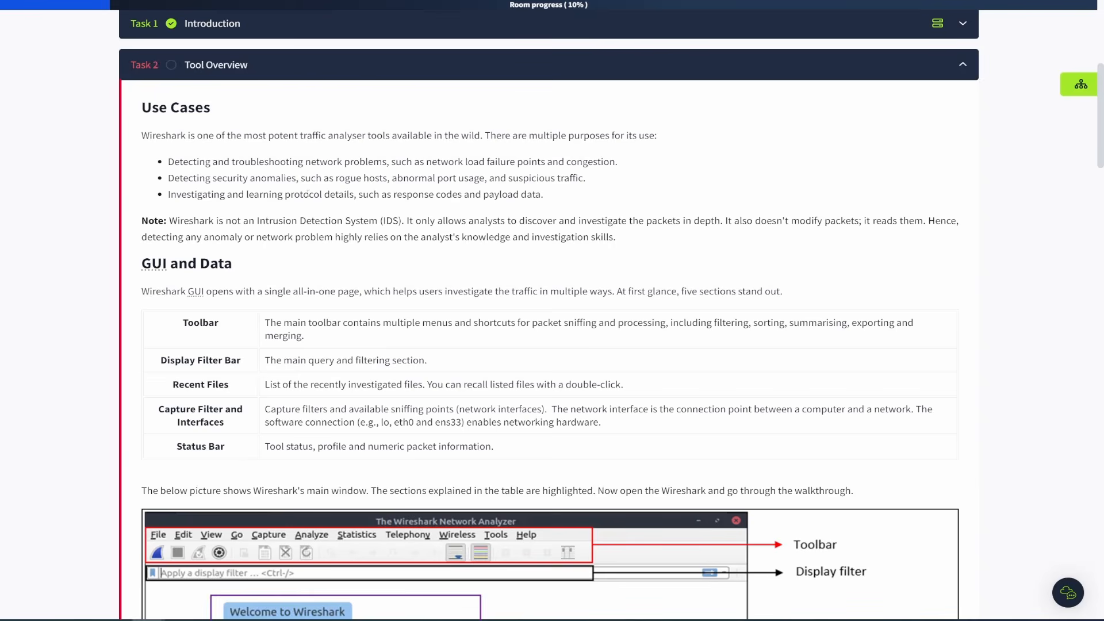
scroll(418, 196, "down", 2)
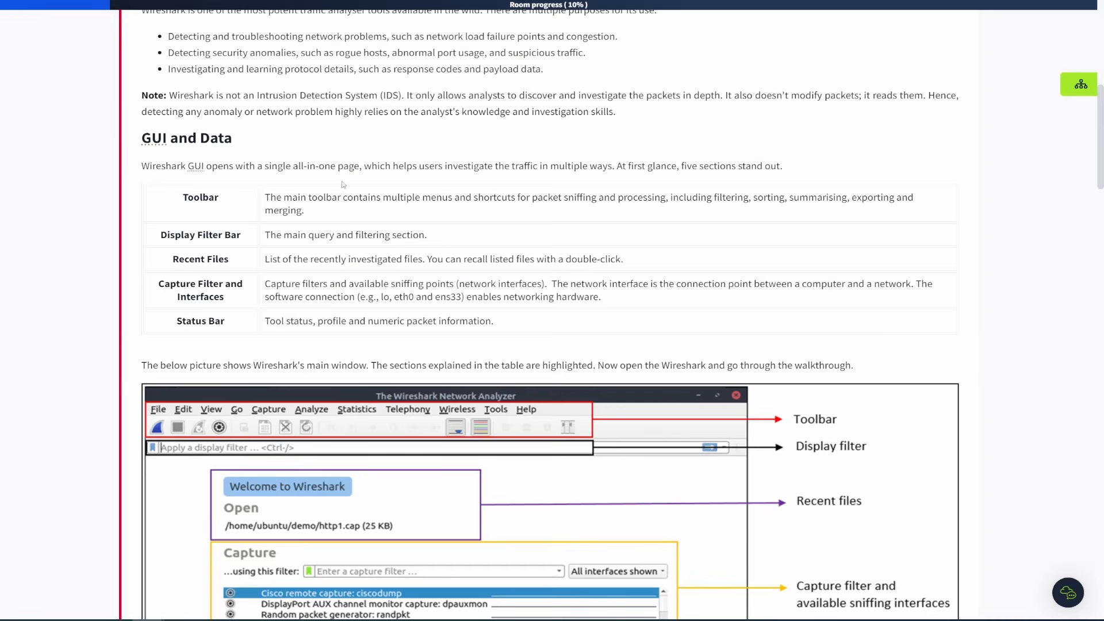
scroll(340, 187, "down", 2)
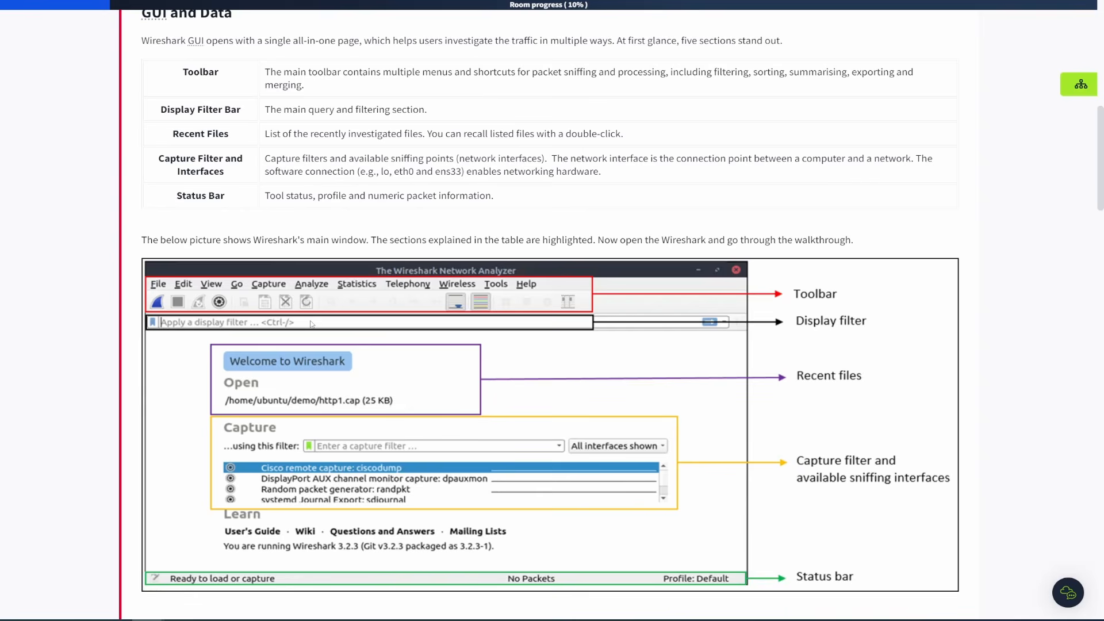
scroll(319, 329, "down", 2)
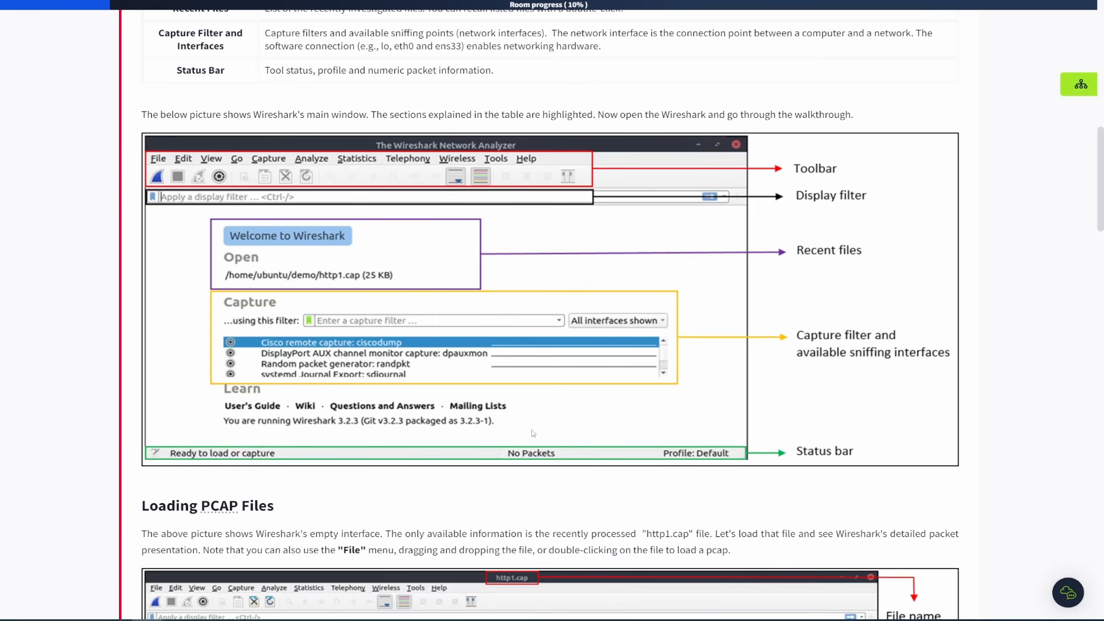
scroll(533, 433, "down", 5)
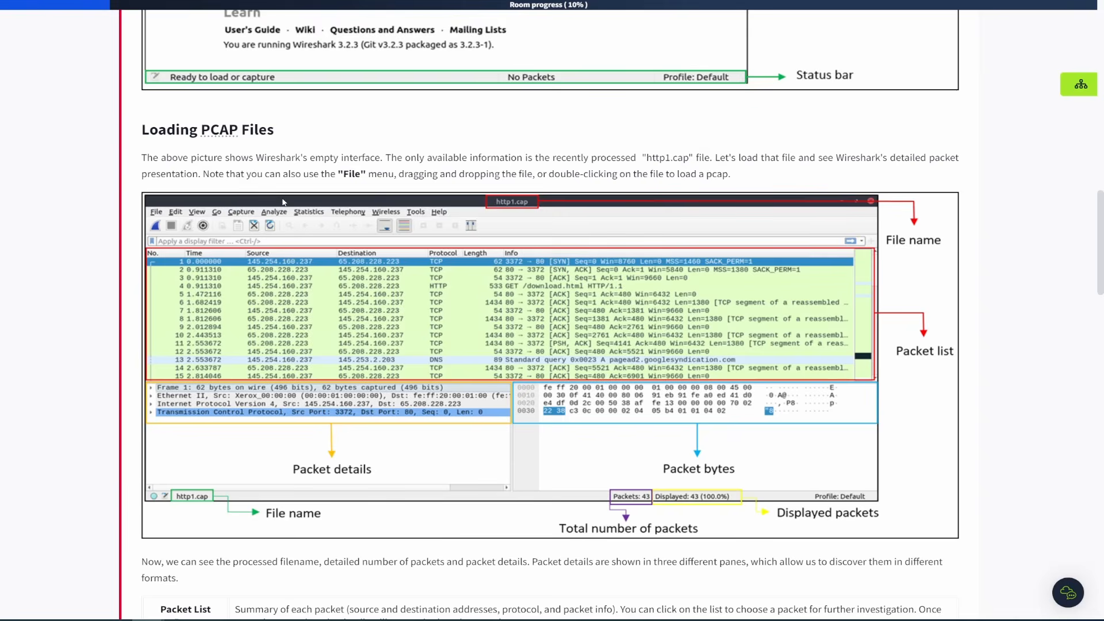
scroll(297, 202, "down", 1)
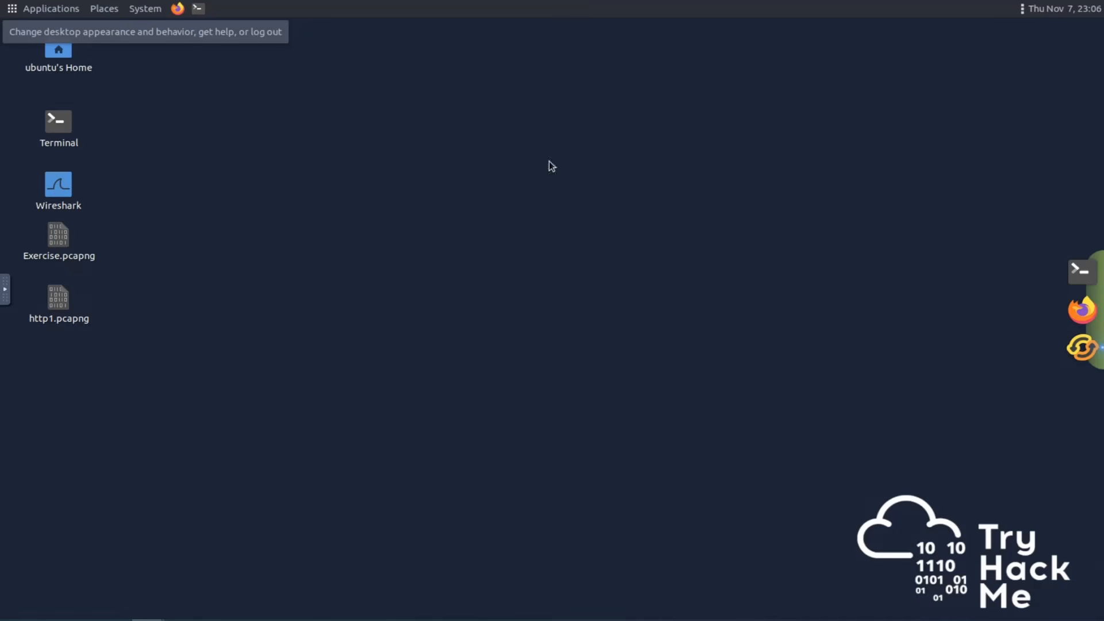
Launch Wireshark from the desktop and open the Exercise.pcapng capture file from the Desktop folder.
left_click(58, 192)
double_click(57, 192)
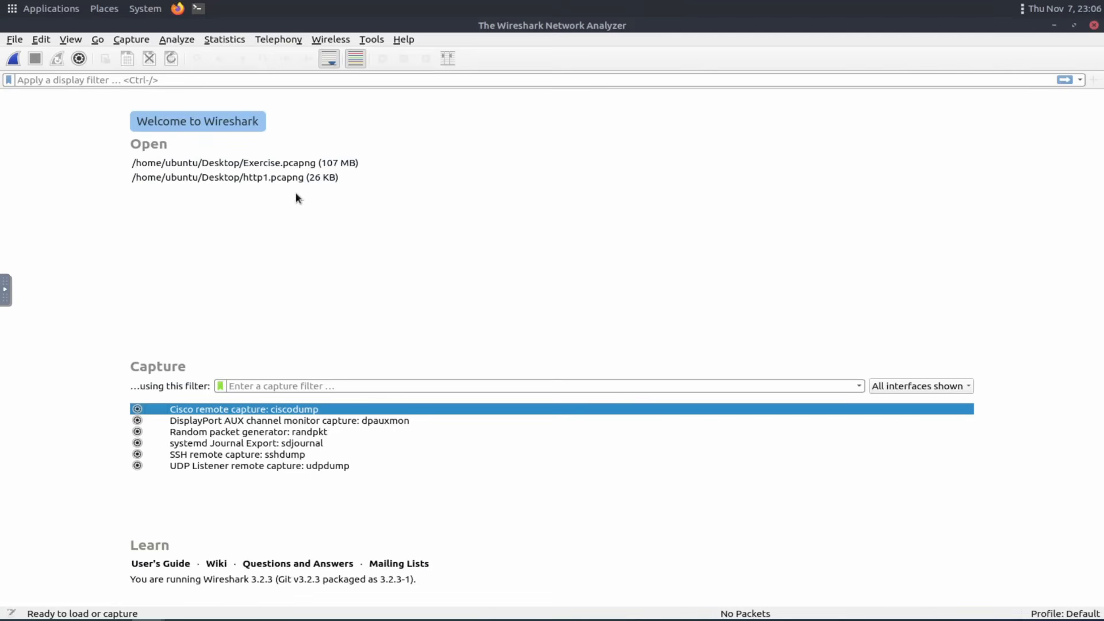
left_click(15, 41)
left_click(36, 55)
left_click(486, 210)
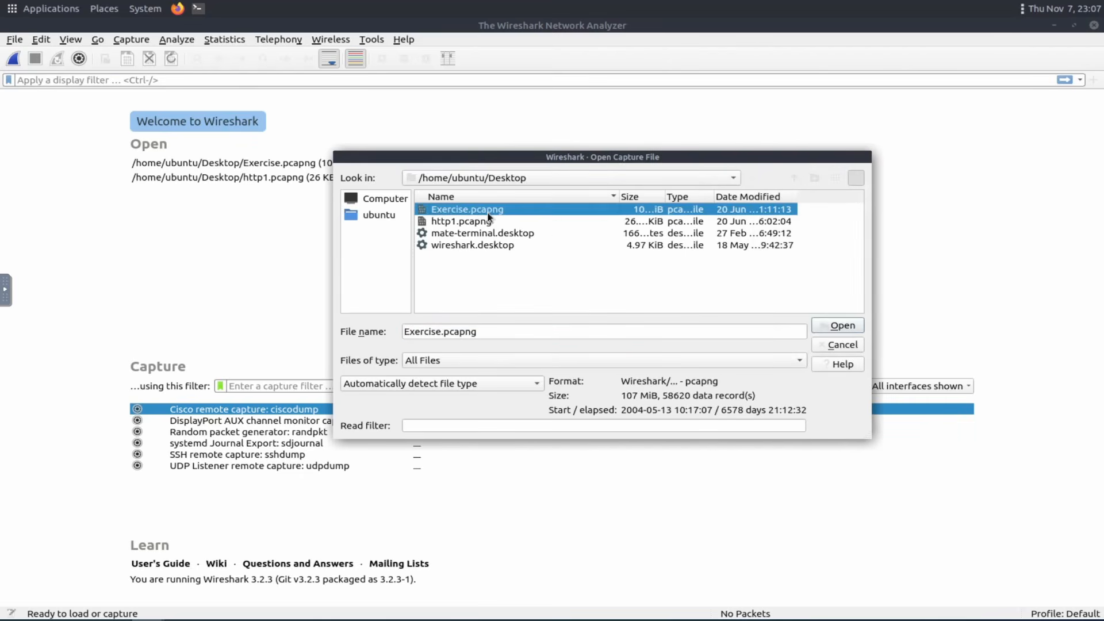
left_click(843, 327)
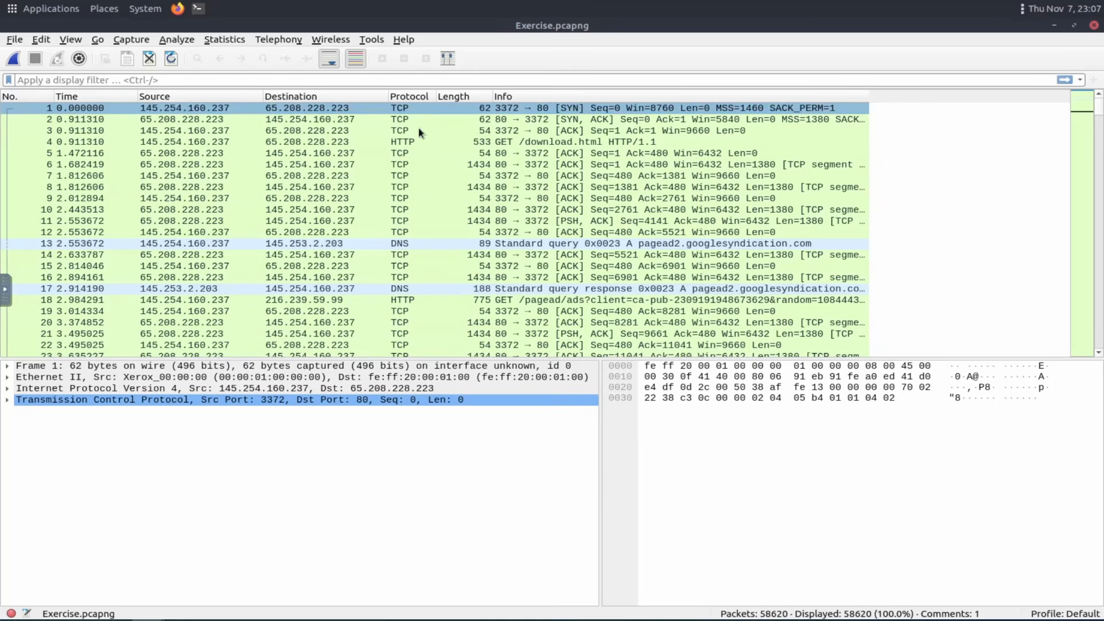
Select packet 2 and expand its frame, Ethernet, IP and TCP layers in the packet details pane.
left_click(960, 136)
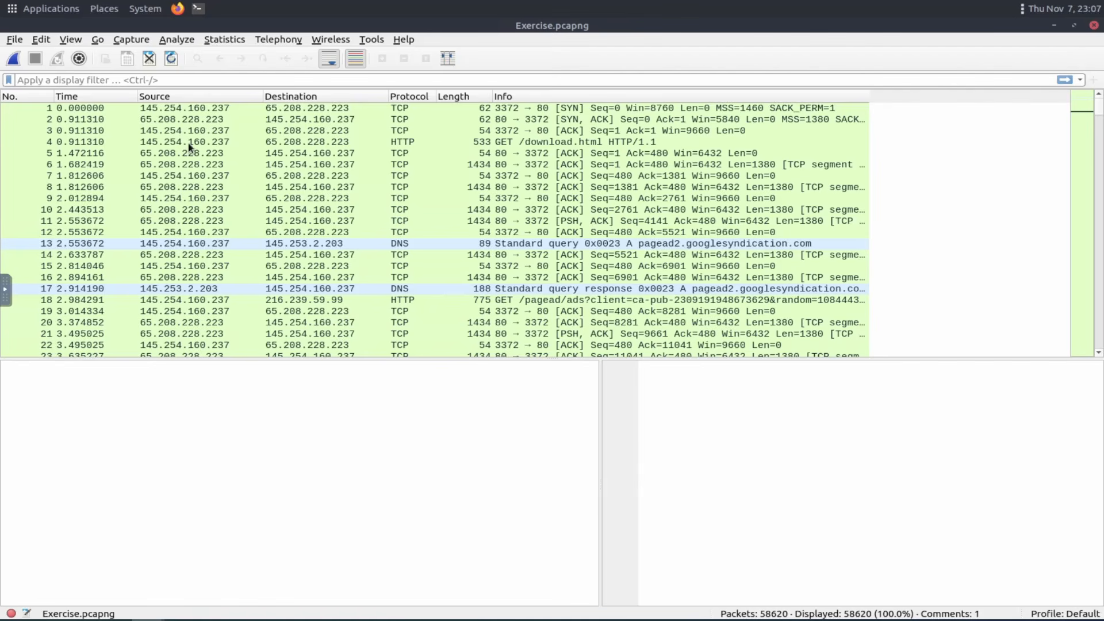
left_click(181, 117)
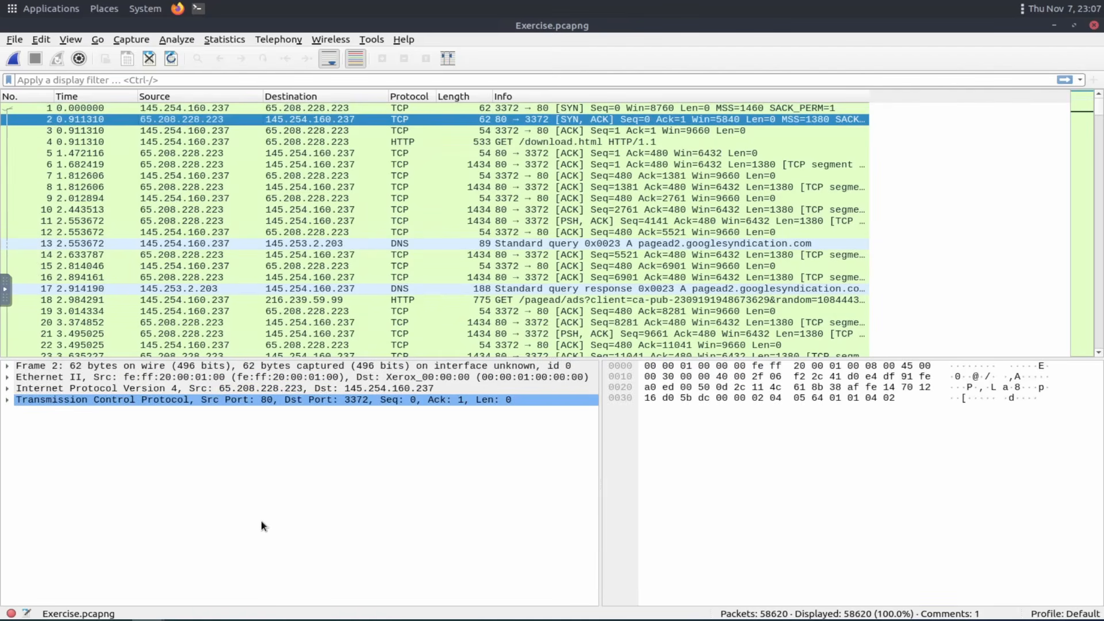
left_click(7, 400)
left_click(7, 388)
left_click(7, 377)
left_click(7, 366)
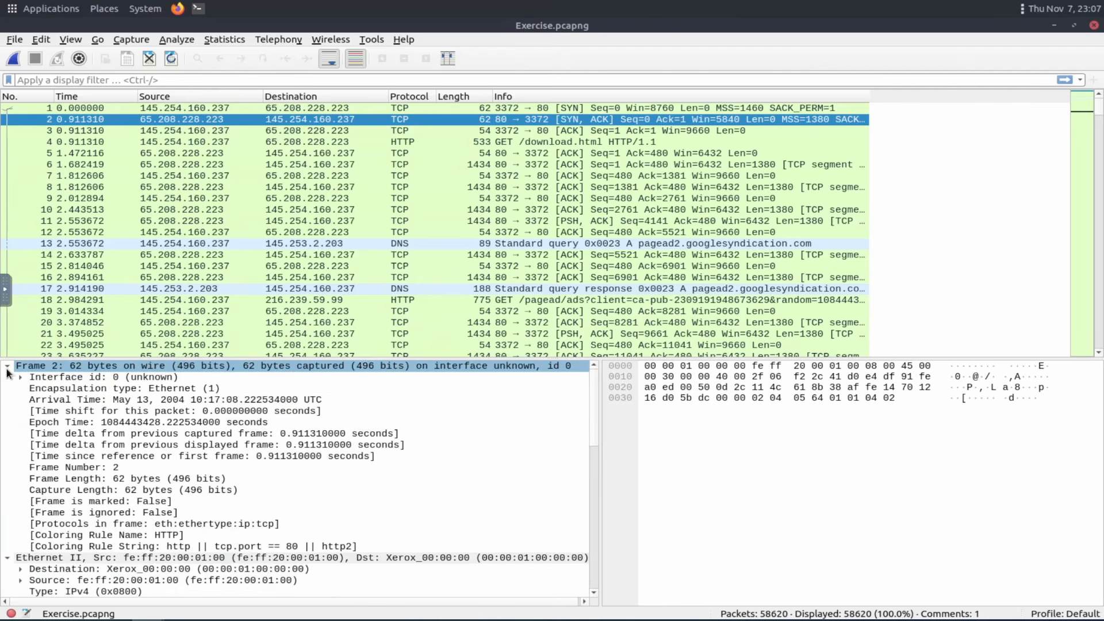
scroll(180, 470, "down", 10)
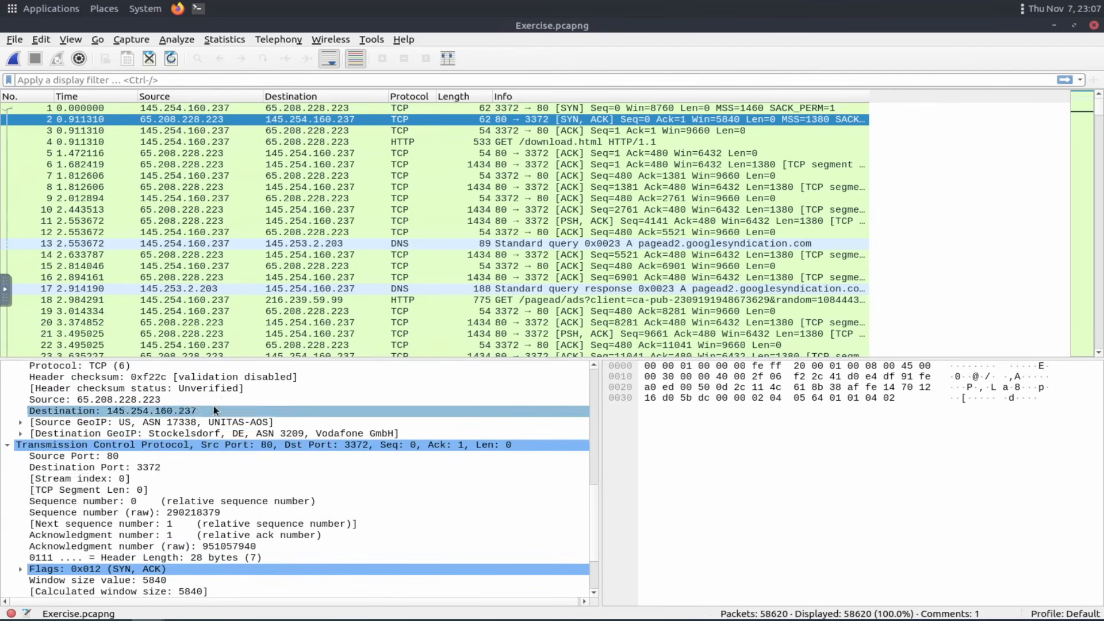
Scroll packet 2's details and select the Ethernet destination address field to highlight its bytes.
scroll(187, 494, "down", 2)
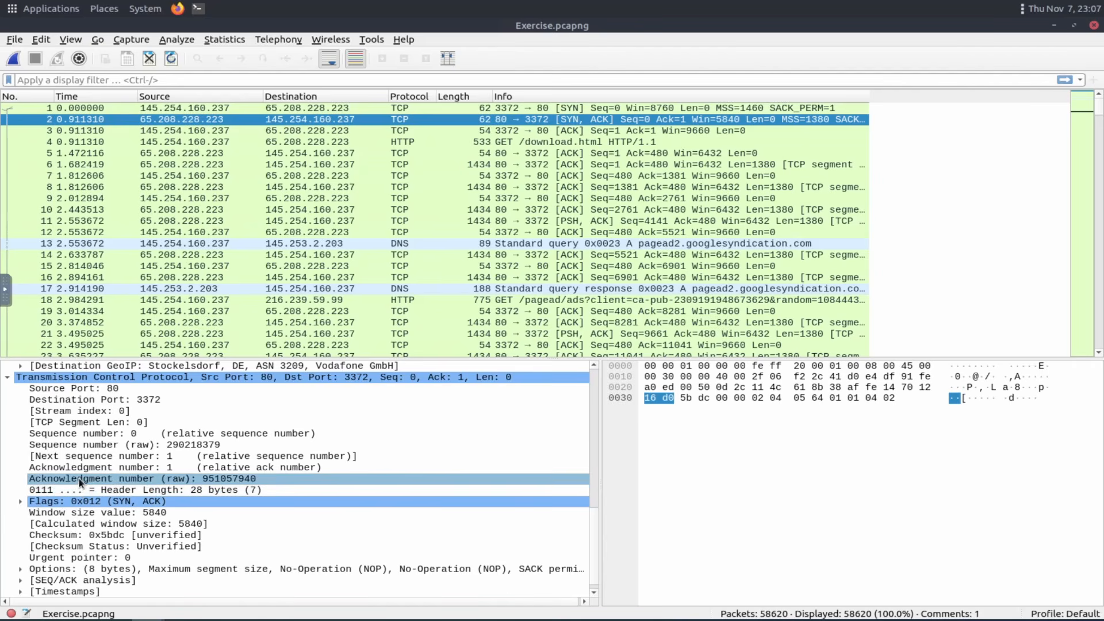
scroll(76, 480, "up", 12)
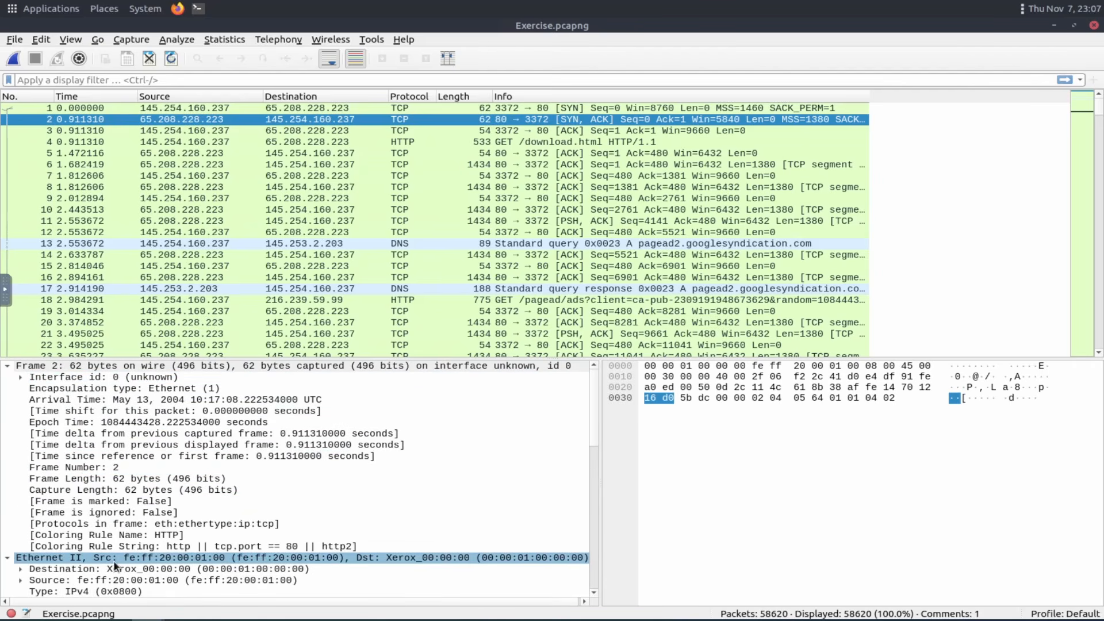
left_click(106, 574)
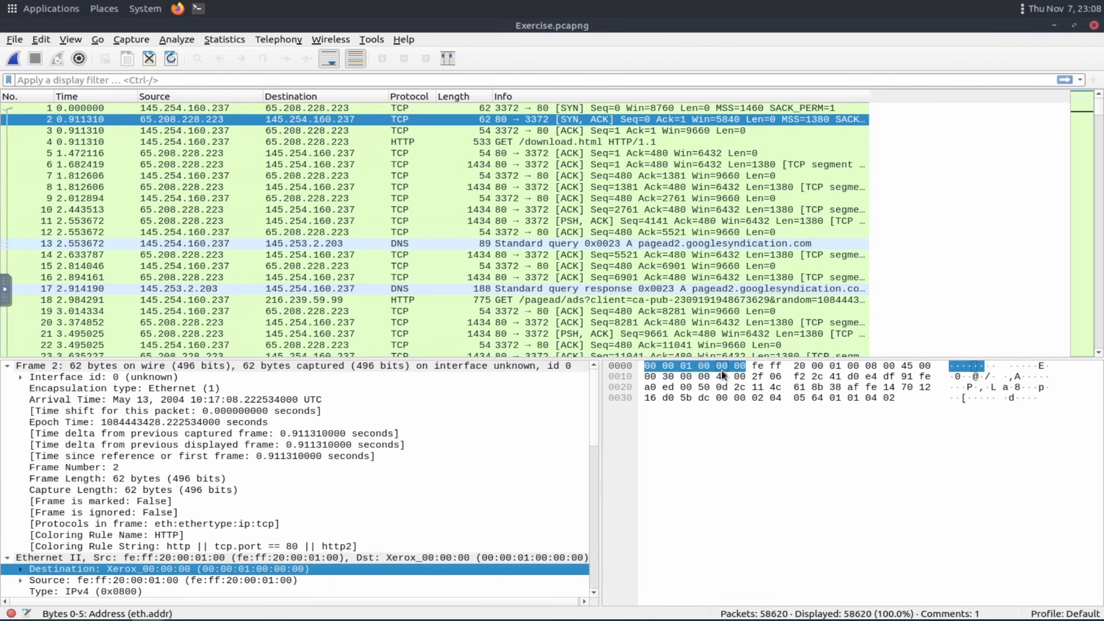
left_click(98, 581)
left_click(94, 568)
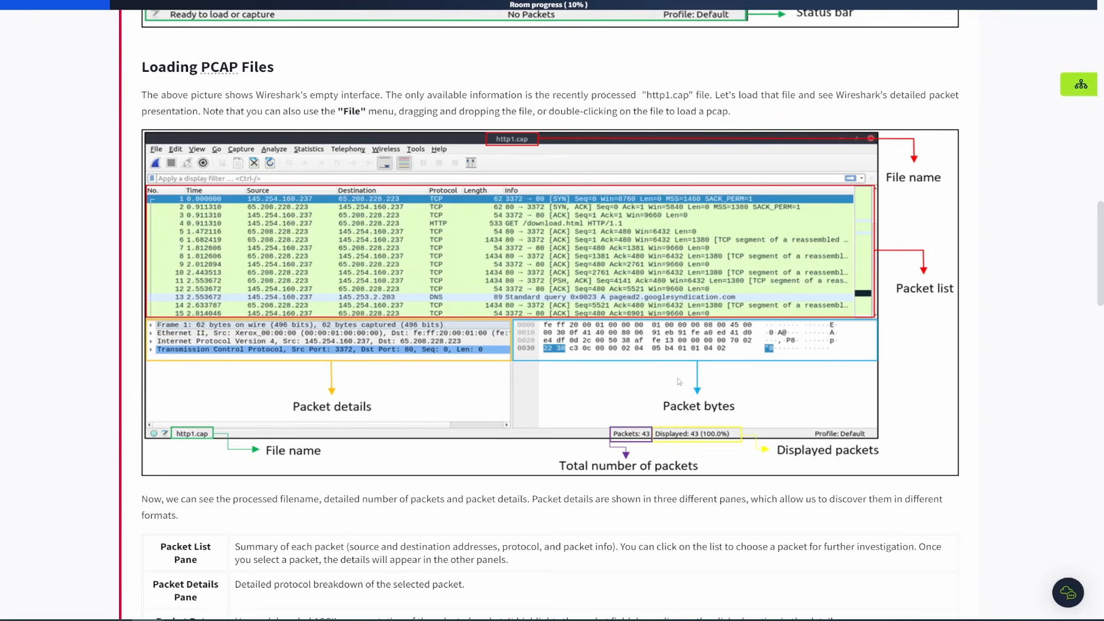
Read the task's packet pane descriptions, Colouring Packets and Traffic Sniffing sections.
scroll(679, 377, "down", 2)
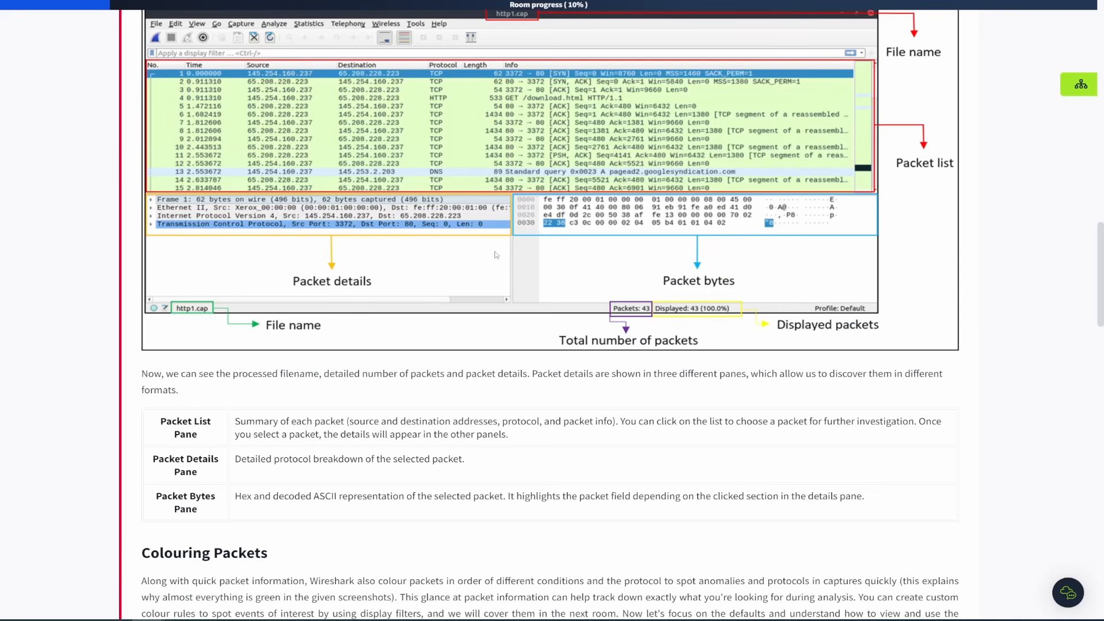
scroll(497, 255, "down", 1)
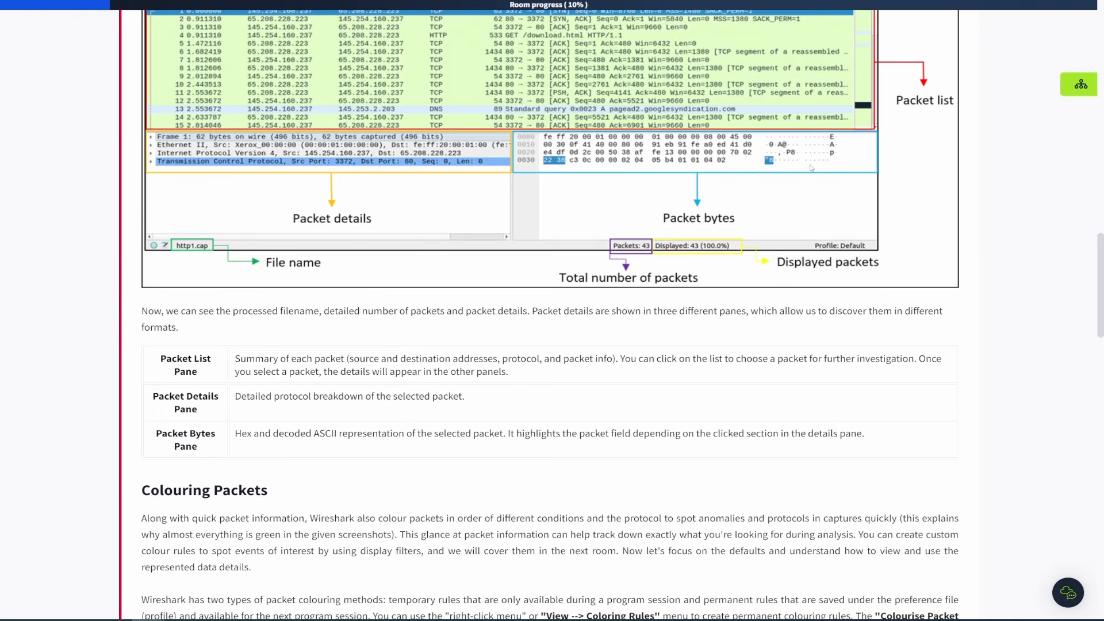
scroll(279, 494, "down", 6)
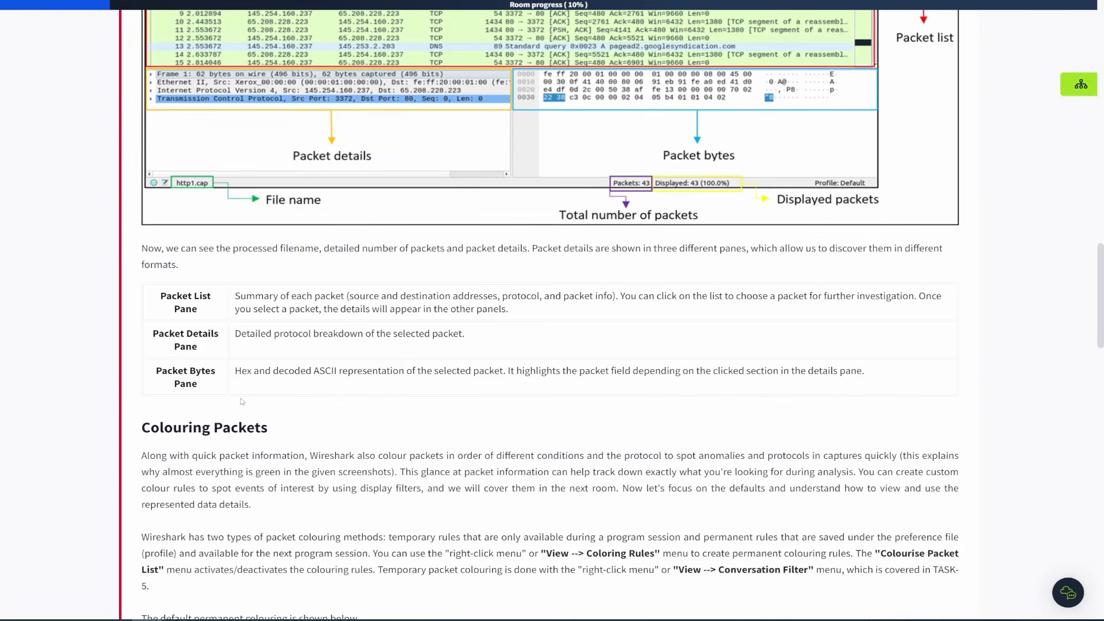
scroll(236, 297, "up", 8)
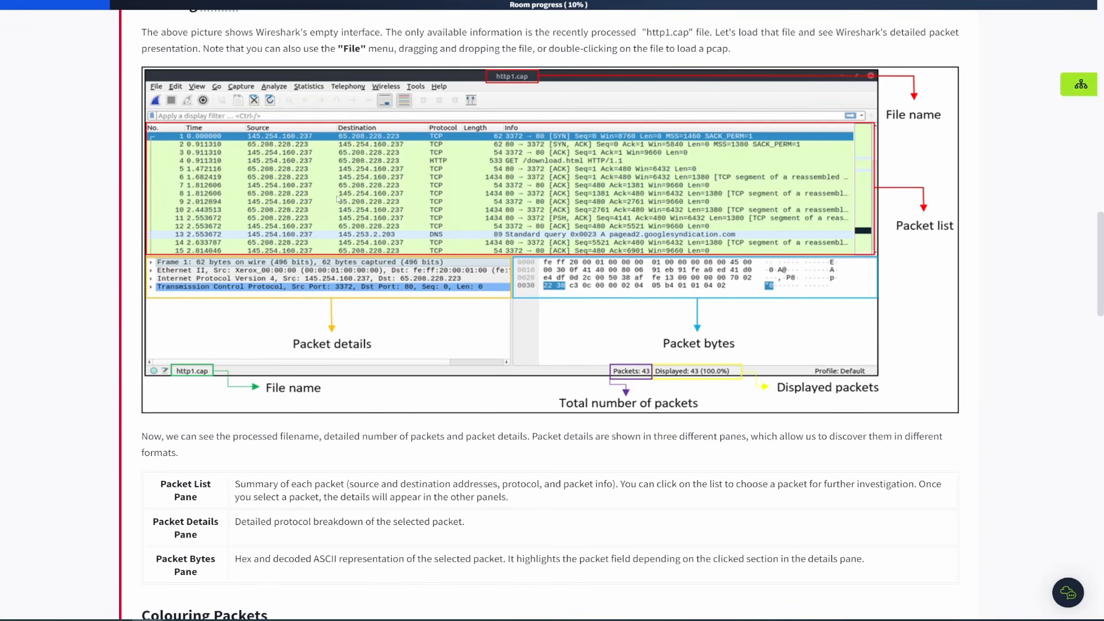
scroll(384, 278, "down", 10)
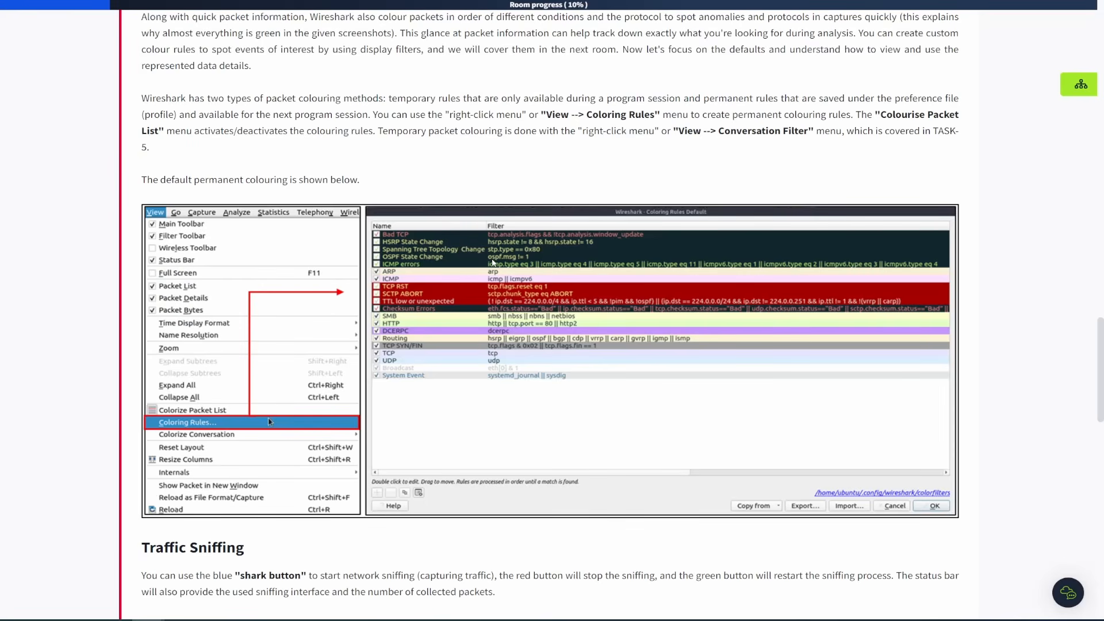
scroll(469, 268, "down", 2)
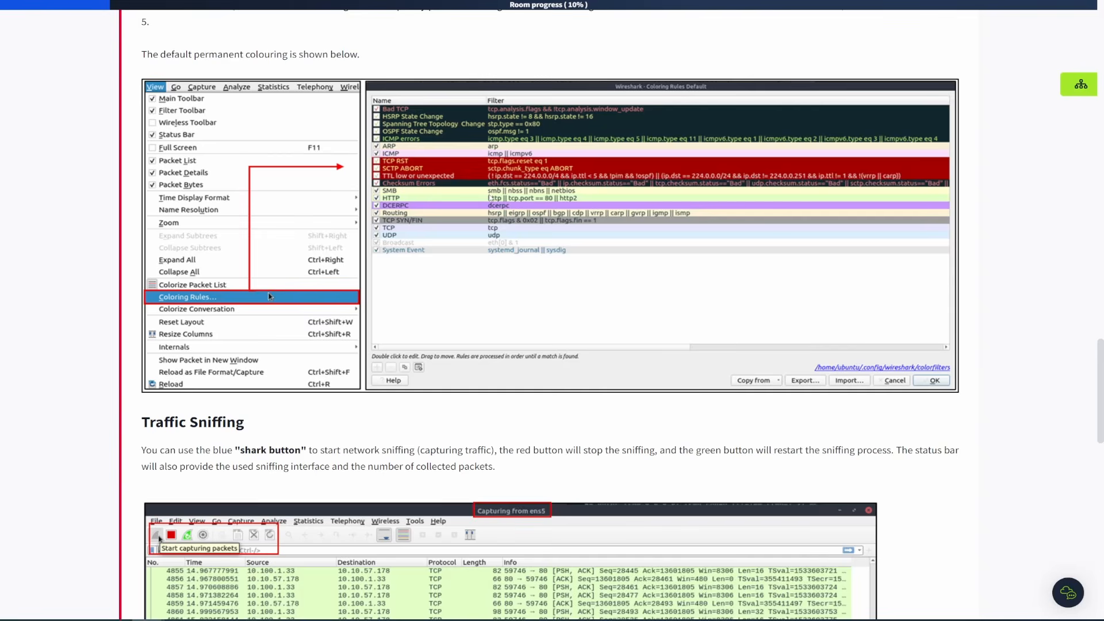
scroll(486, 200, "up", 2)
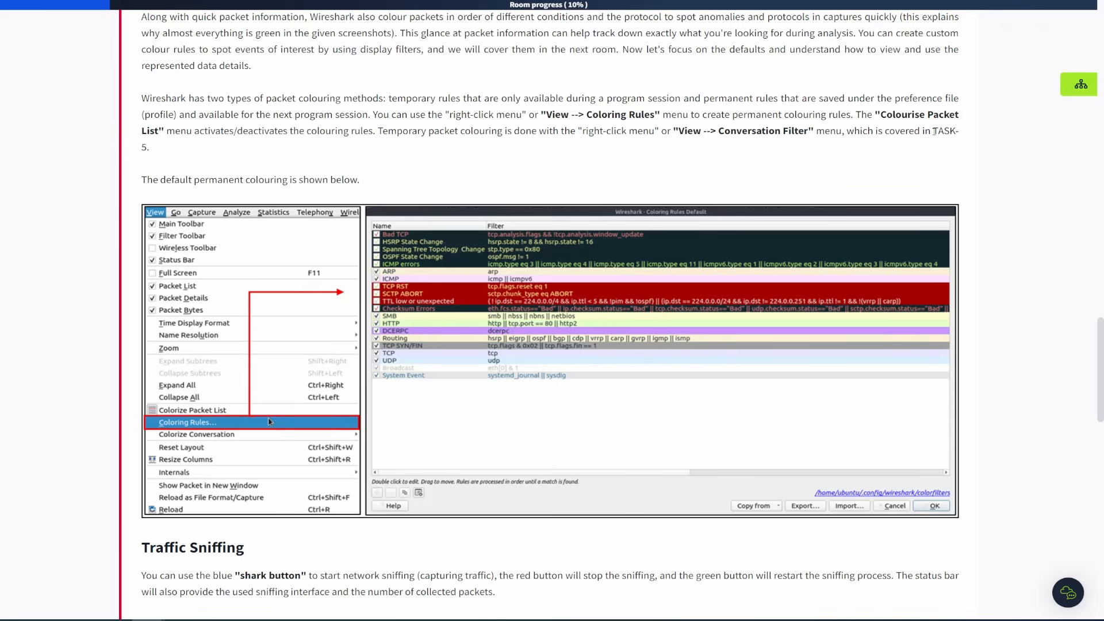
left_click_drag(933, 131, 956, 146)
left_click(633, 183)
scroll(283, 176, "down", 9)
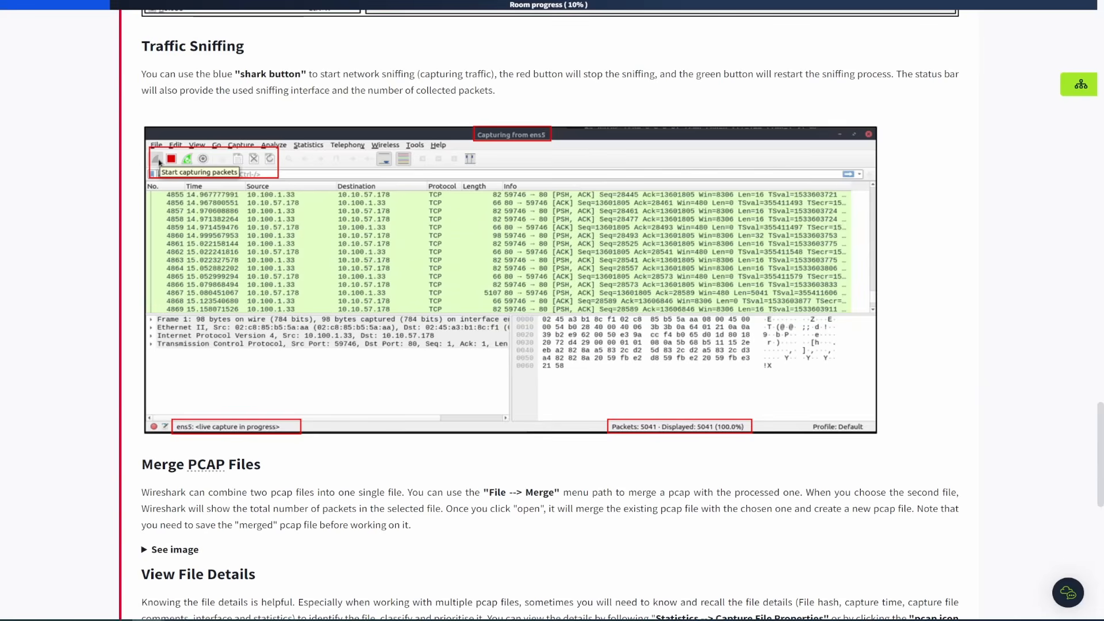
scroll(344, 326, "down", 4)
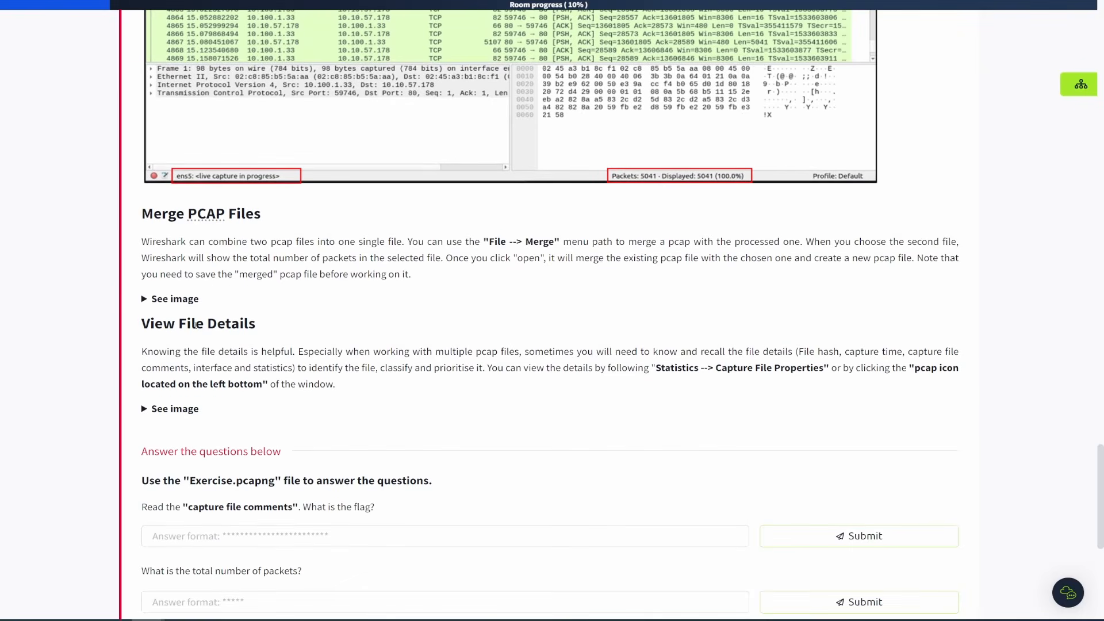
Expand the Merge PCAP Files example image and review the merge steps.
left_click(162, 300)
scroll(492, 305, "down", 2)
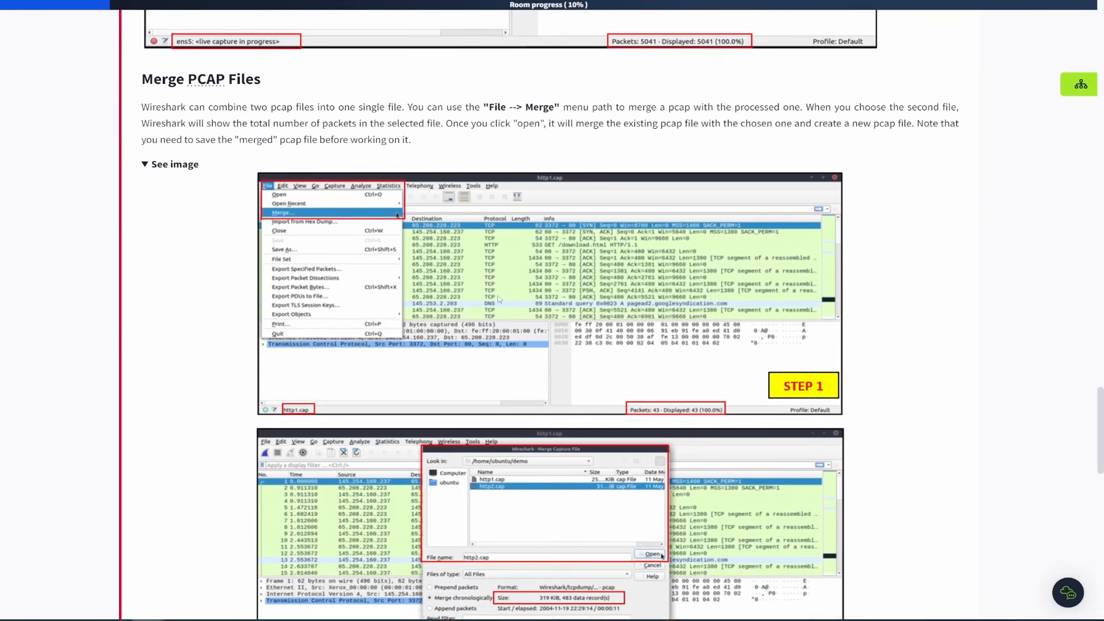
scroll(499, 299, "down", 2)
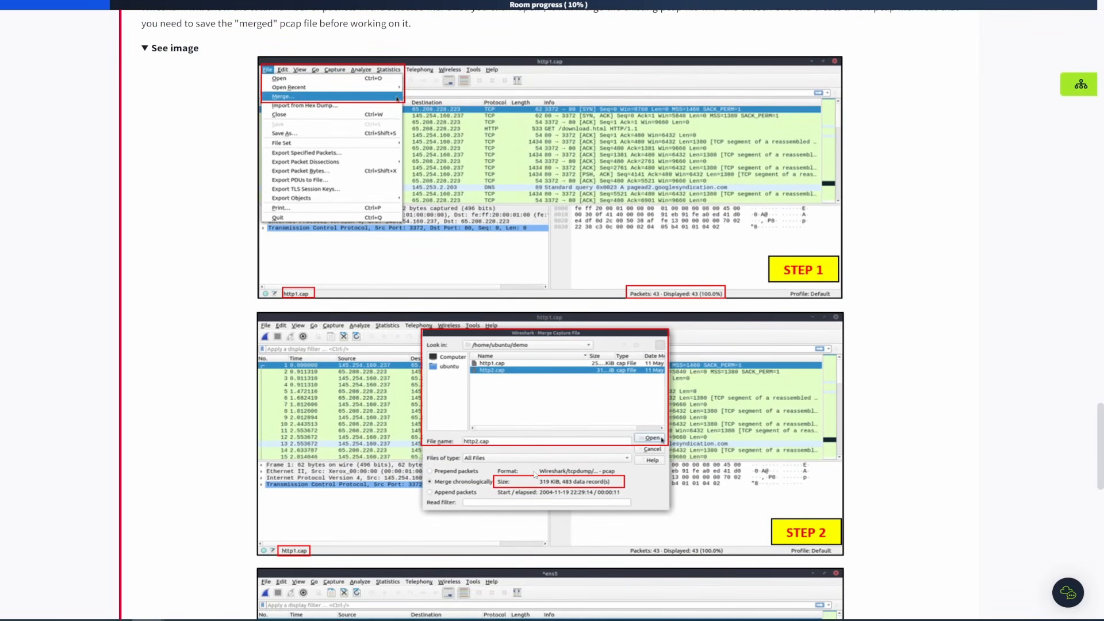
scroll(560, 422, "down", 1)
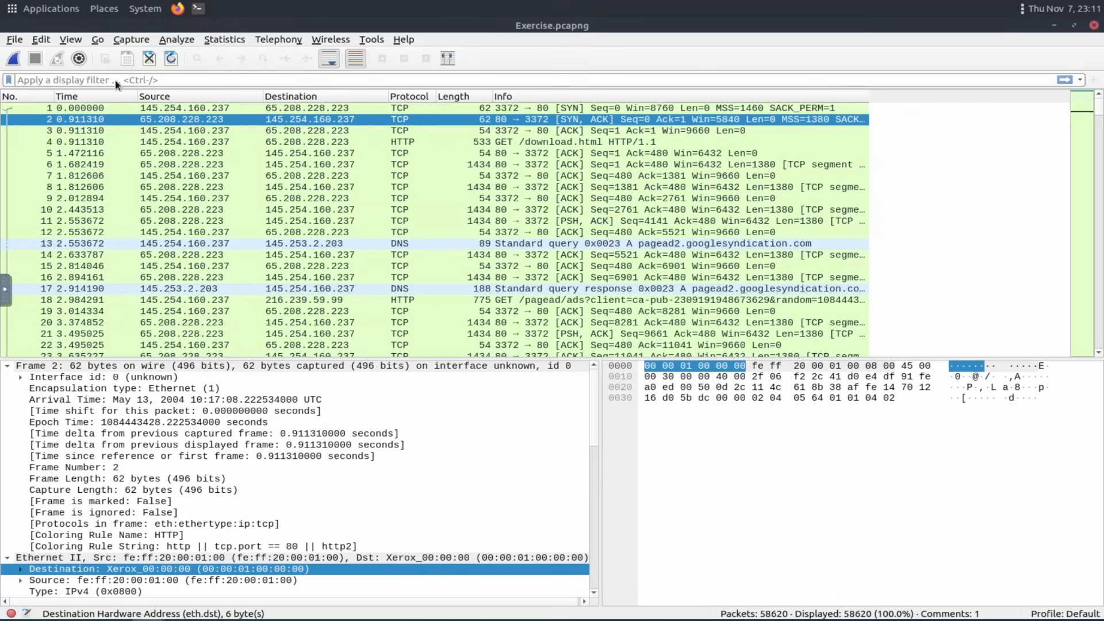
Open the Merge dialog and pick http1.pcapng from the Desktop folder without merging it.
left_click(14, 40)
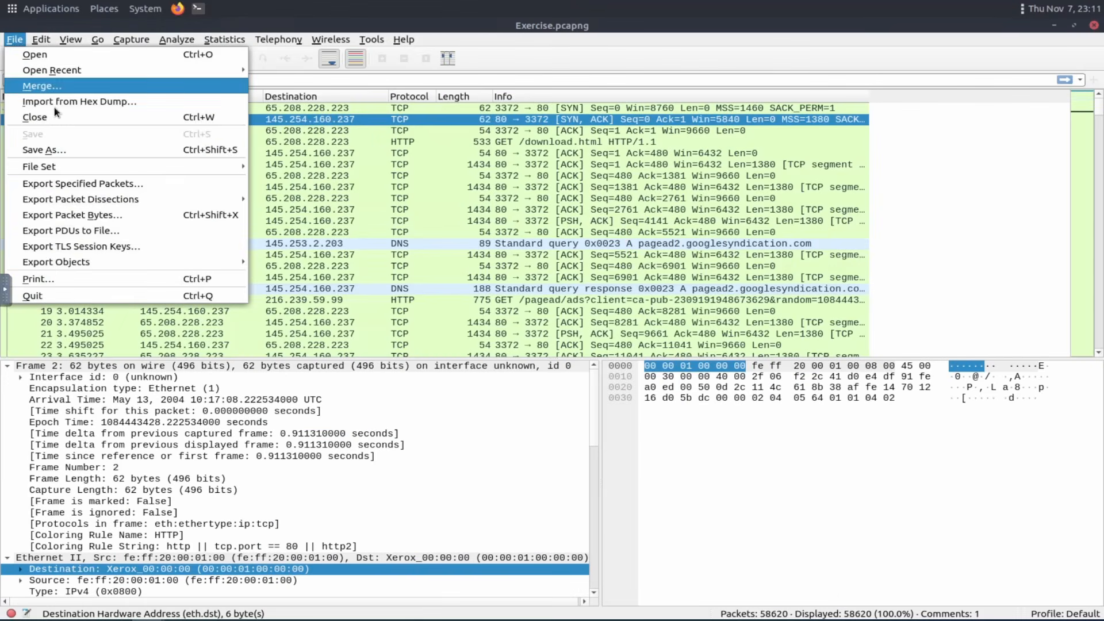
left_click(56, 86)
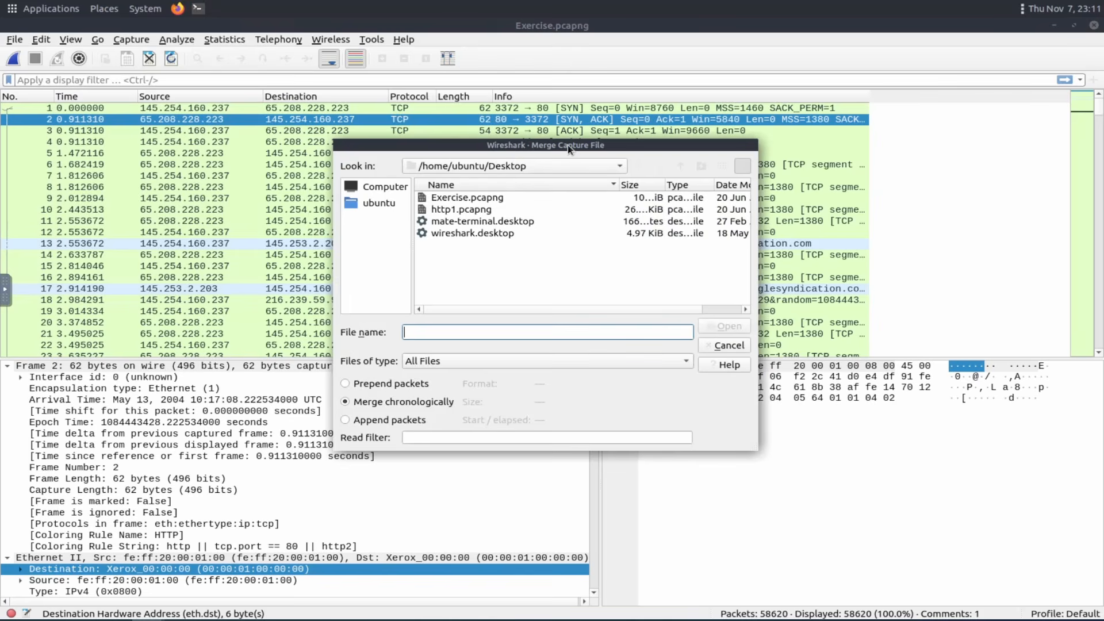
left_click(448, 216)
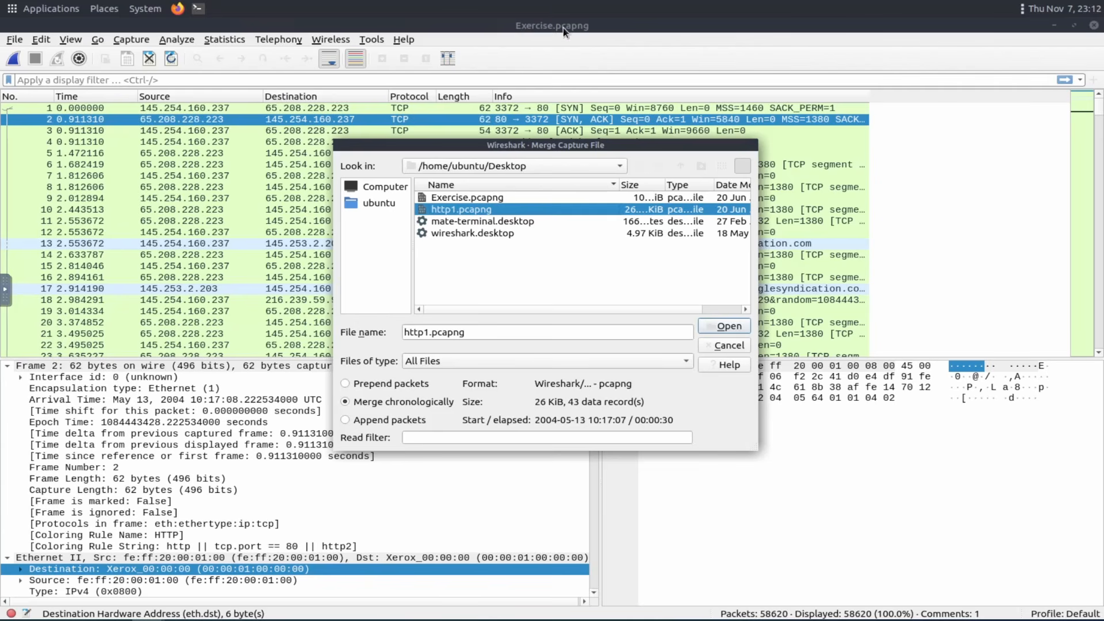
left_click(727, 344)
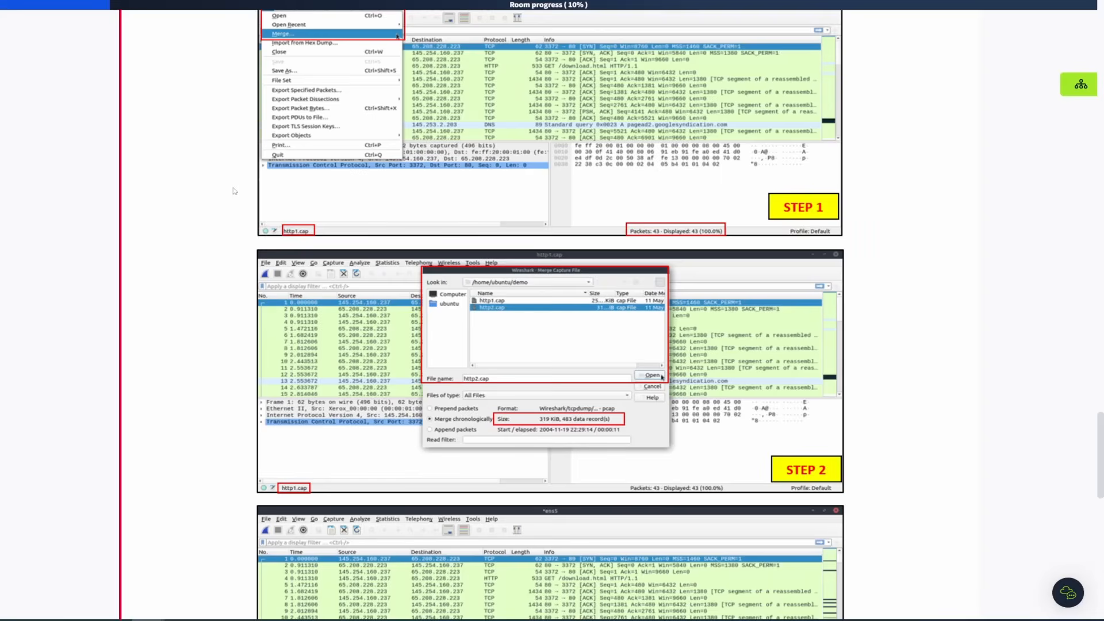
Expand the View File Details example image and read the task's questions about Exercise.pcapng.
scroll(553, 311, "down", 7)
scroll(260, 236, "down", 1)
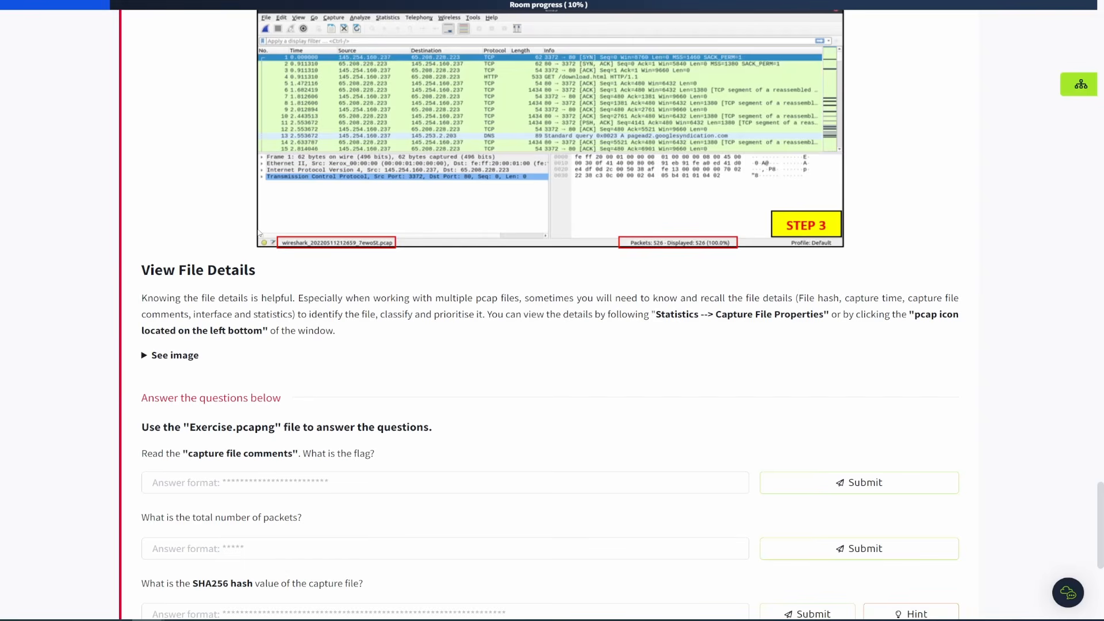
scroll(259, 232, "down", 2)
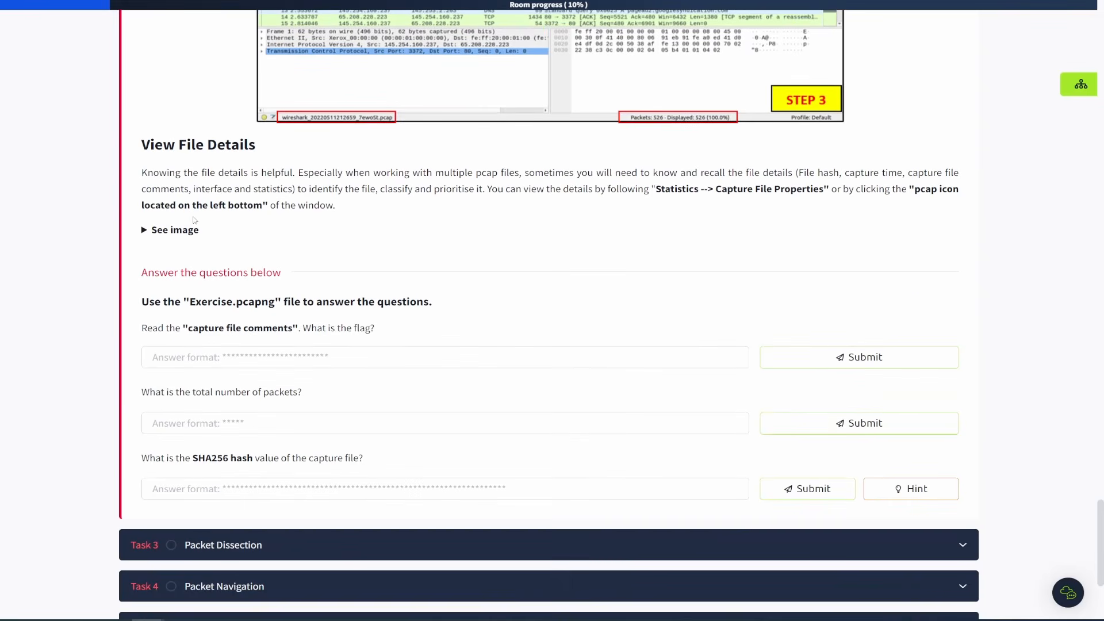
left_click(153, 232)
scroll(264, 249, "down", 3)
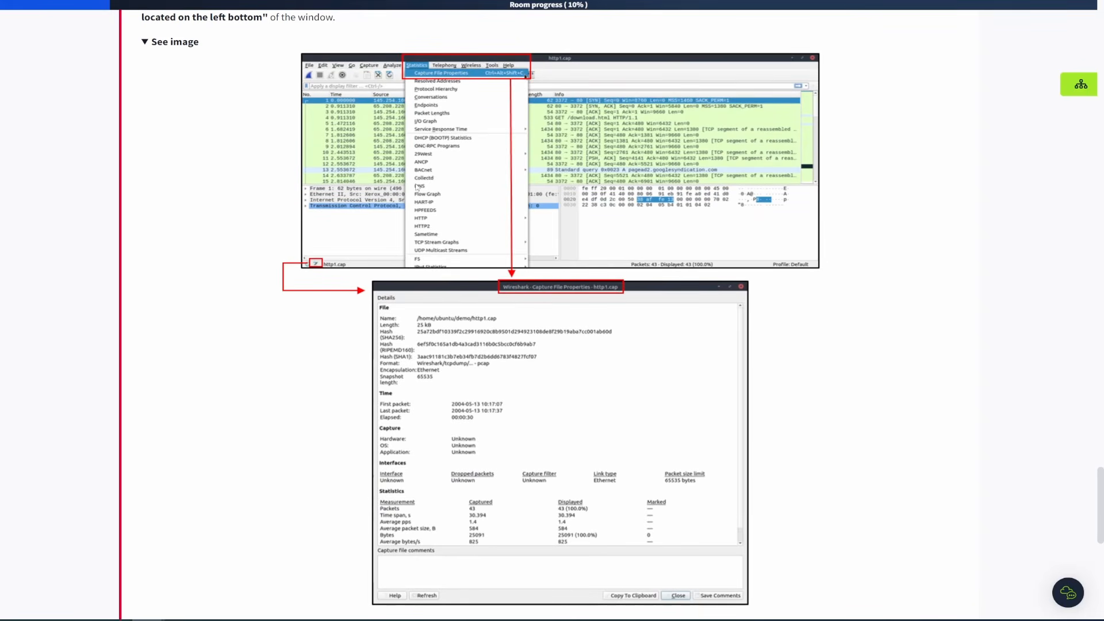
scroll(380, 402, "down", 2)
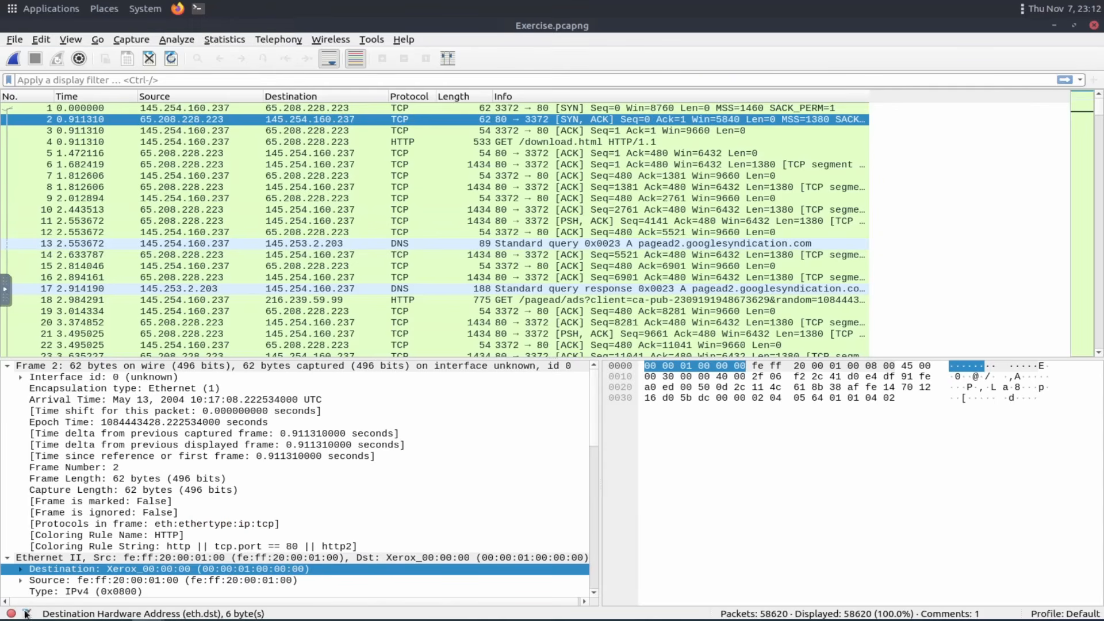
Open the capture file properties, scroll down to the file and packet comments, and close the window.
left_click(27, 614)
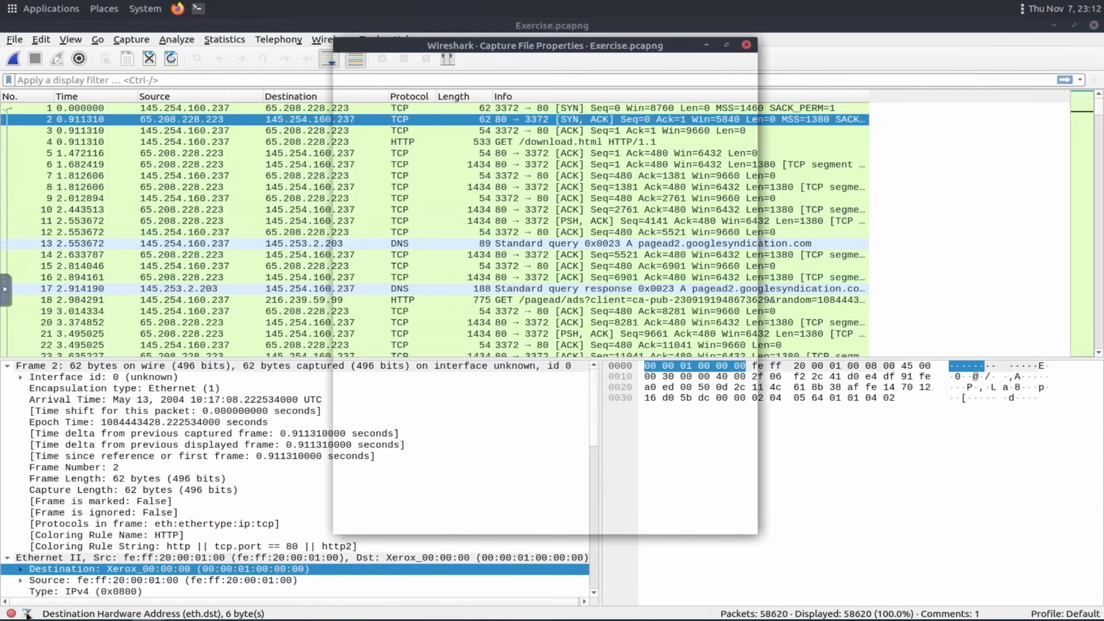
scroll(515, 161, "down", 8)
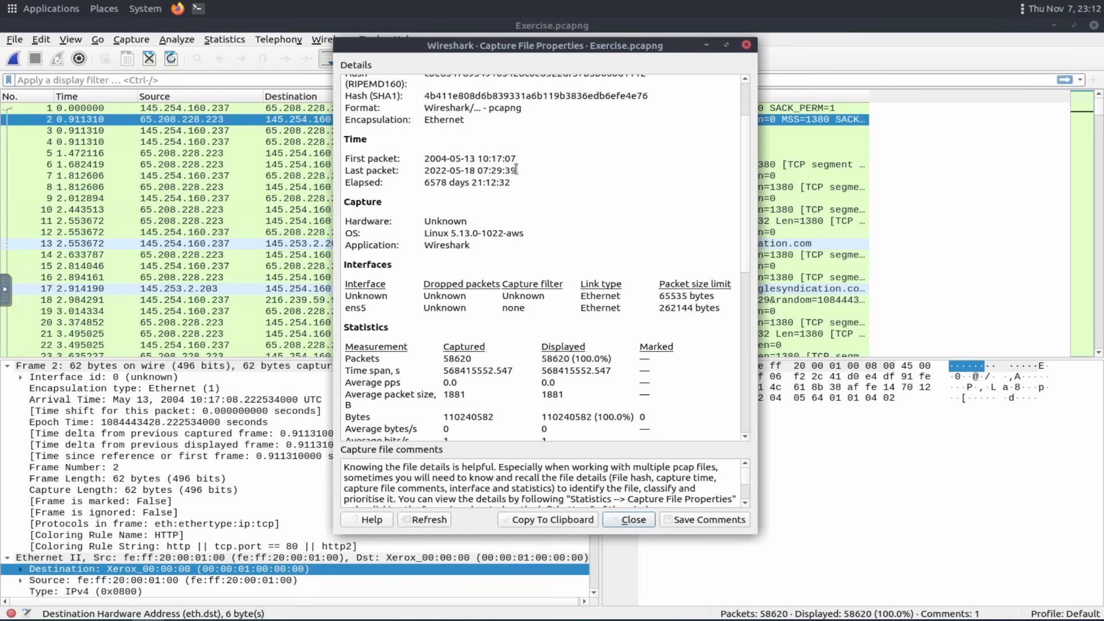
scroll(513, 220, "down", 4)
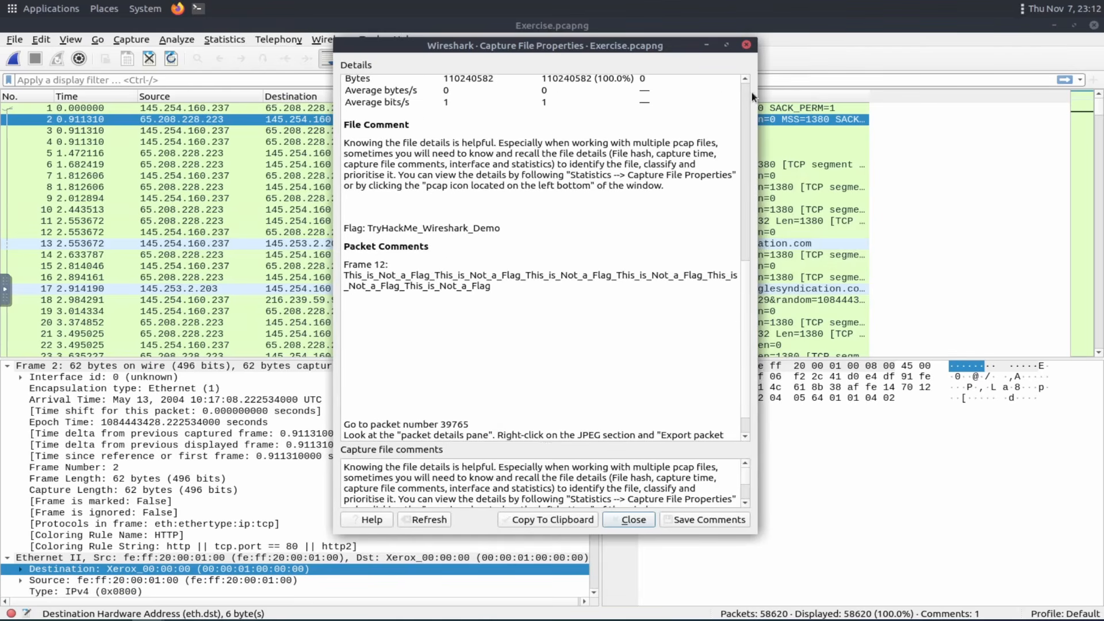
left_click(747, 45)
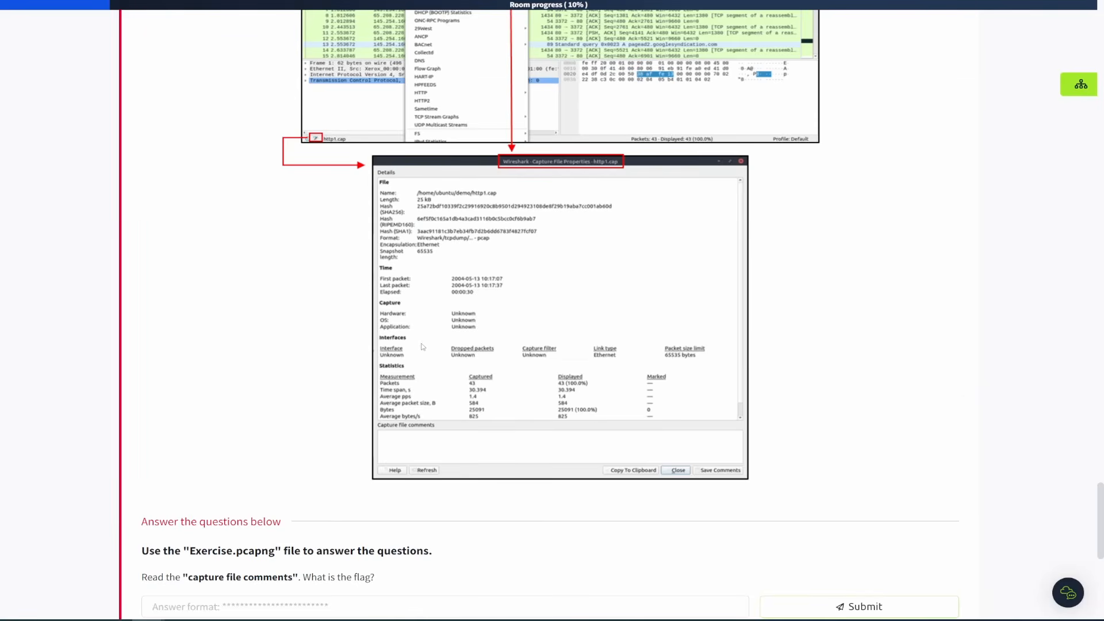
Review the capture file questions and answer fields in the task.
scroll(422, 347, "up", 6)
scroll(412, 346, "down", 9)
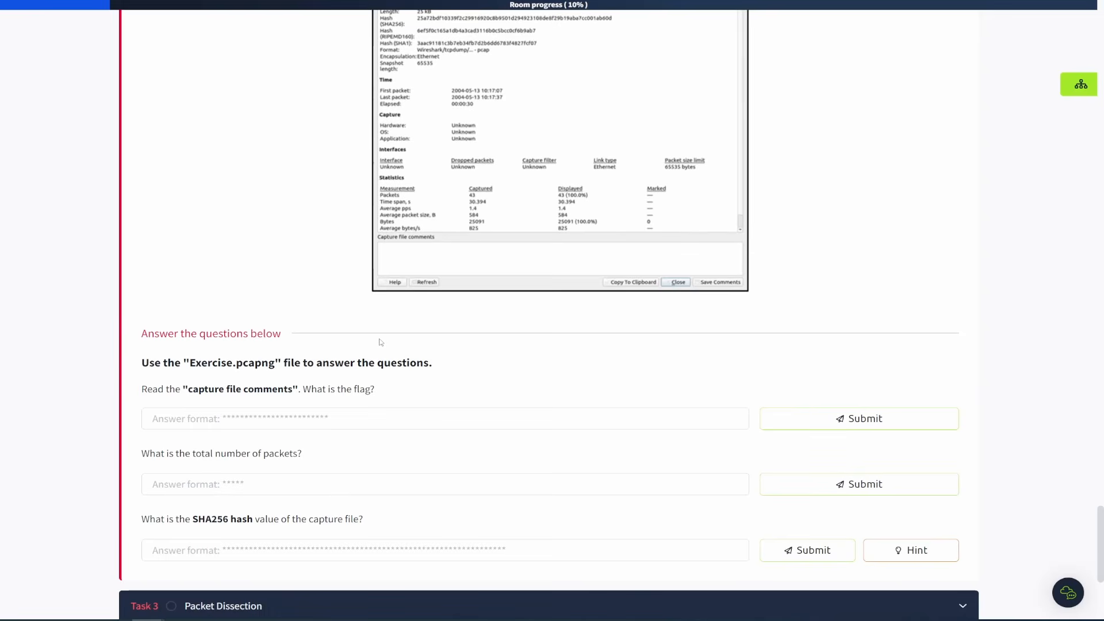
scroll(266, 274, "down", 2)
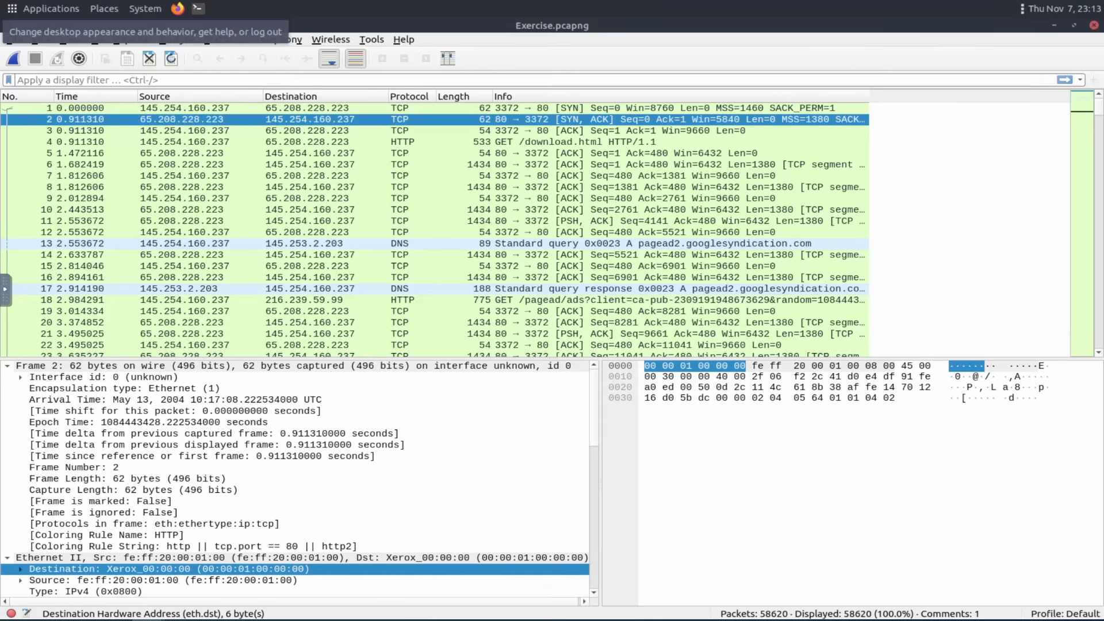
Reopen the capture file properties and select the Frame 12 packet comment and the packet number 39765.
left_click(27, 614)
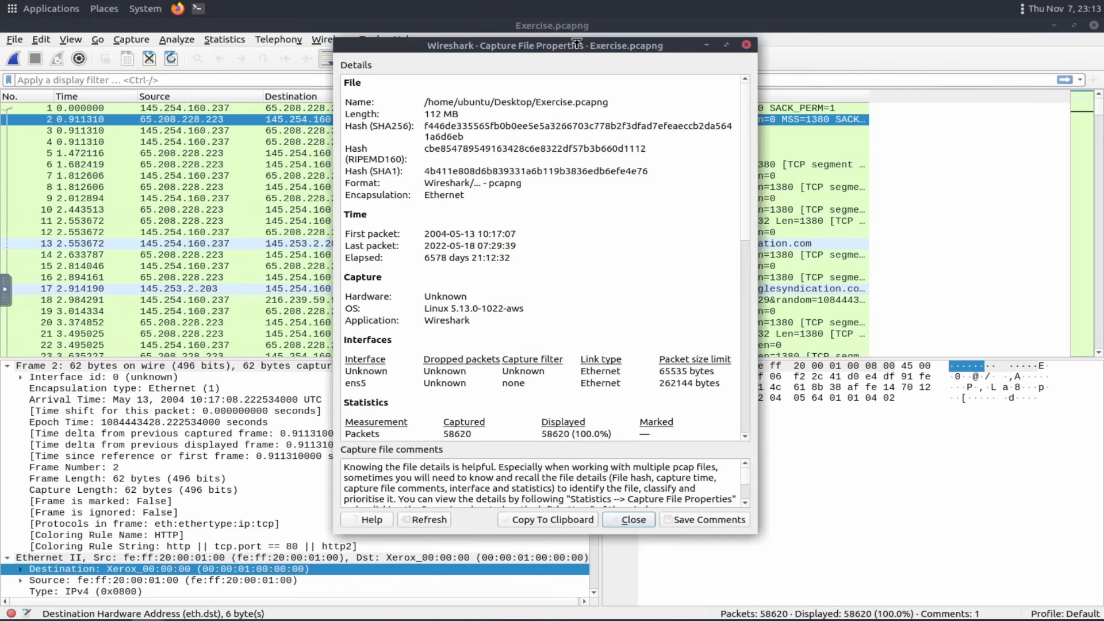
scroll(505, 219, "down", 1)
scroll(505, 219, "down", 10)
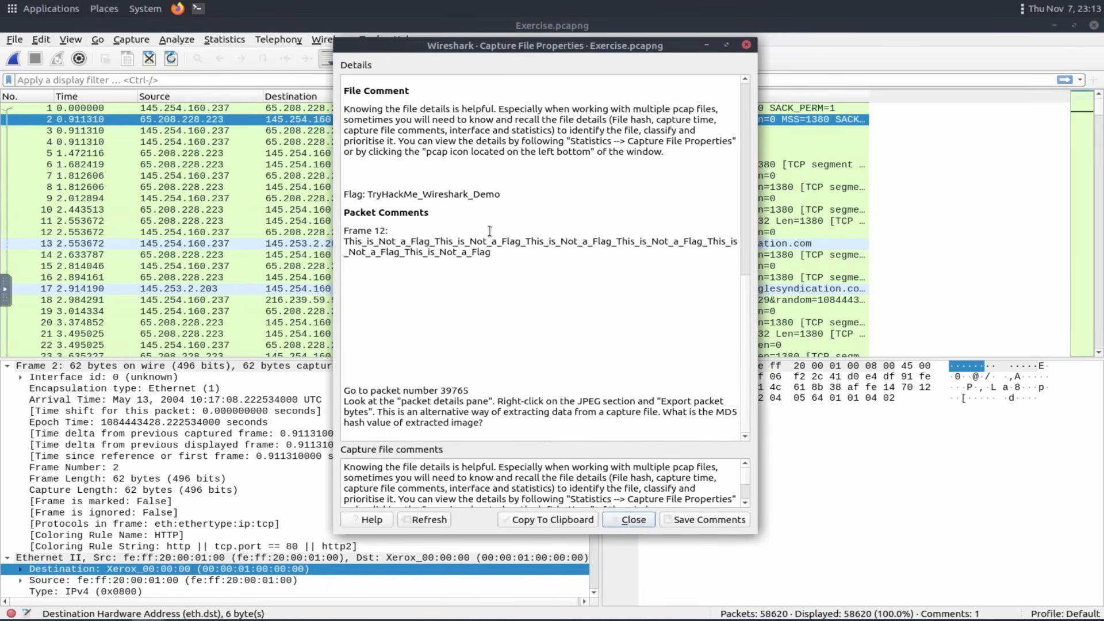
left_click_drag(346, 242, 689, 257)
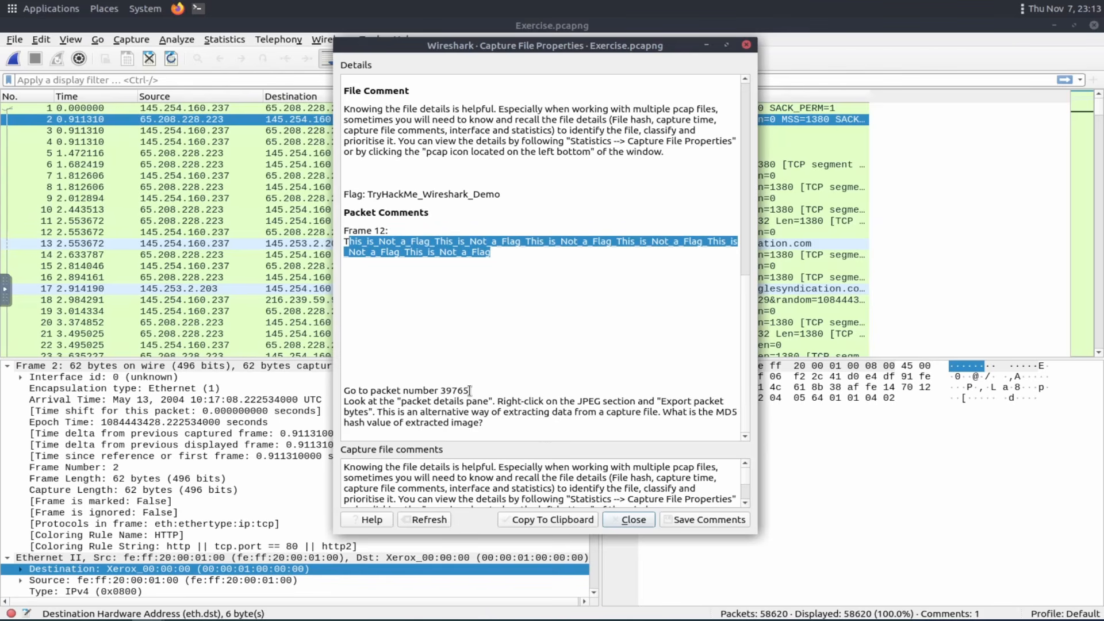
left_click_drag(470, 390, 439, 391)
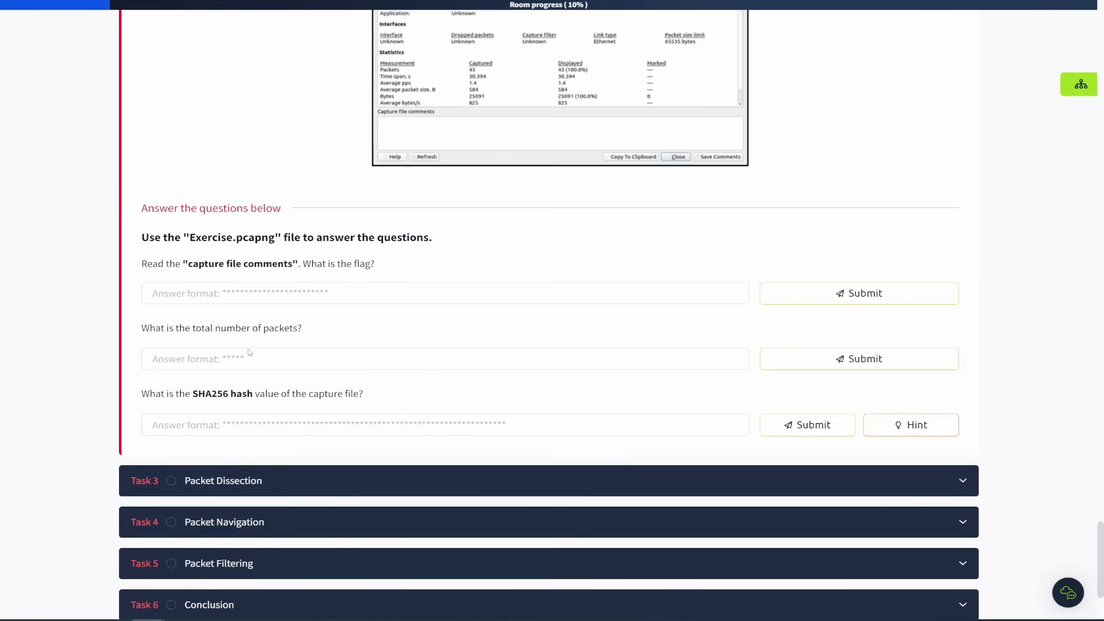
left_click(259, 298)
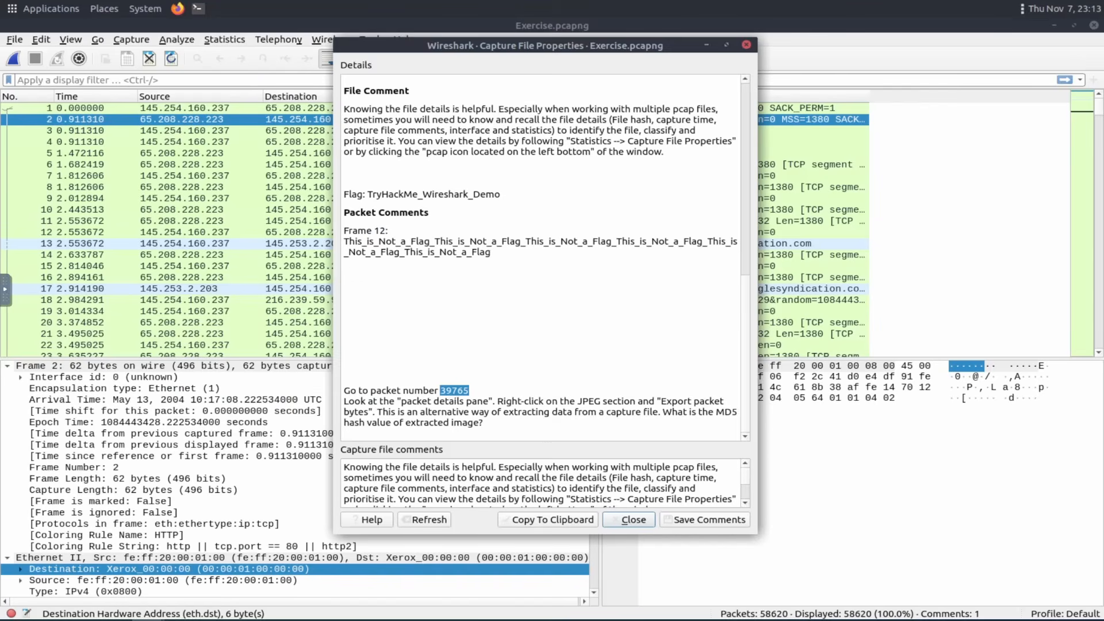
Select the Packet Comments heading in the capture file properties and compare it with the task's questions.
left_click_drag(349, 213, 429, 210)
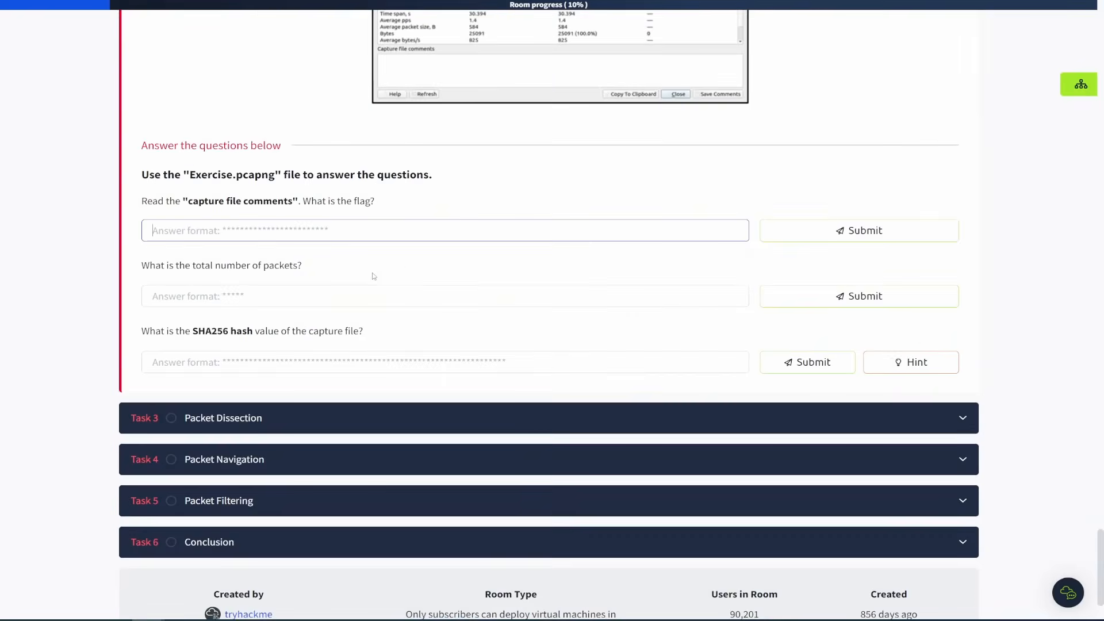
scroll(373, 277, "down", 1)
scroll(373, 276, "up", 2)
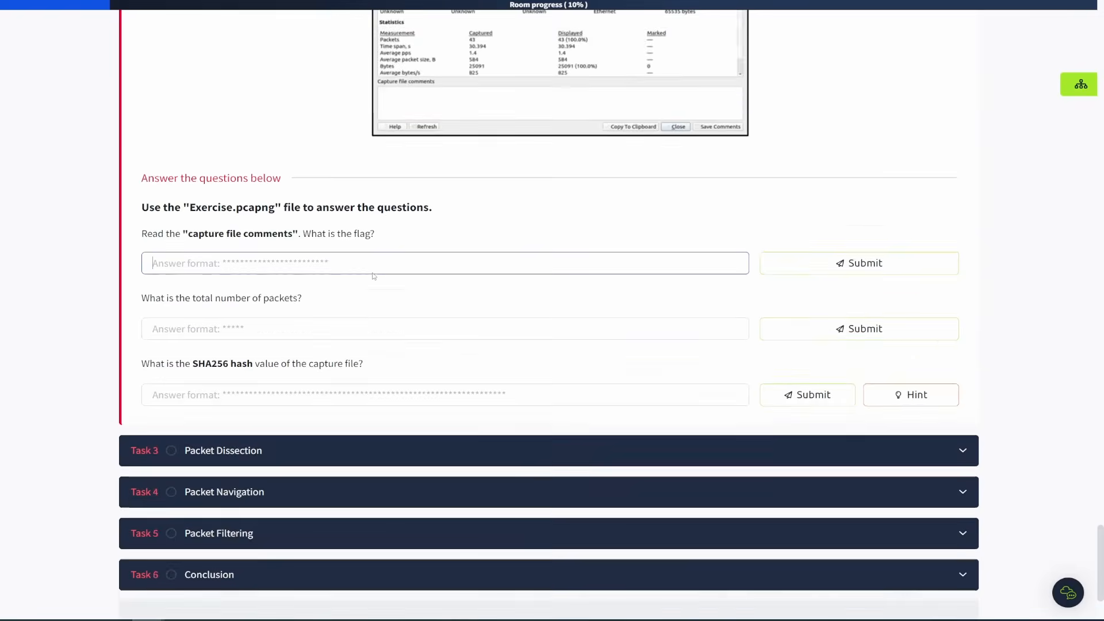
scroll(373, 276, "up", 2)
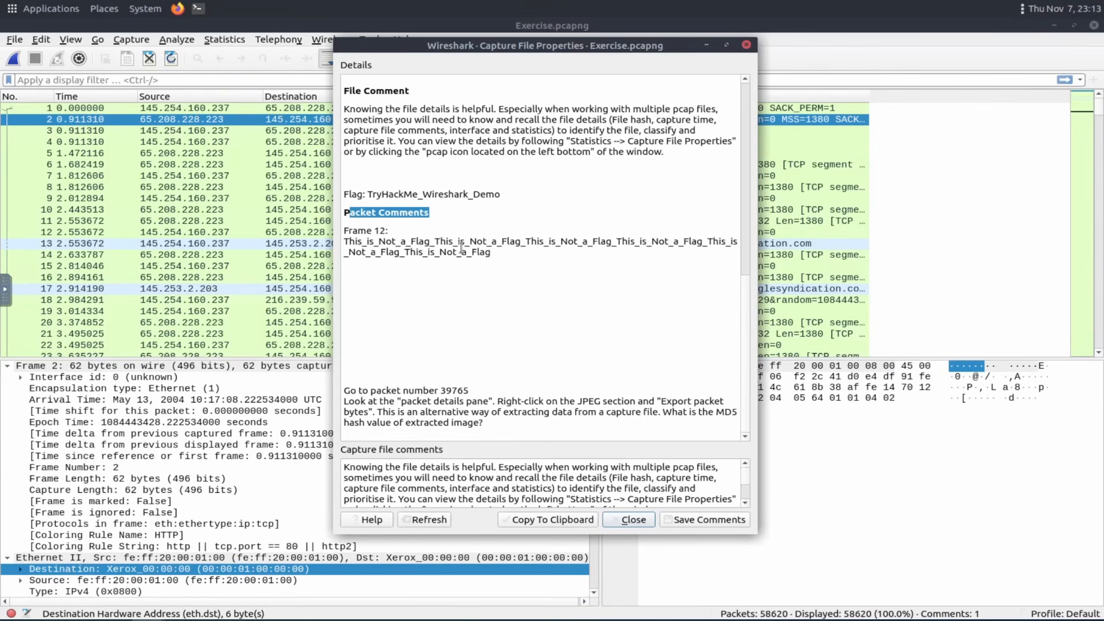
left_click_drag(345, 213, 444, 215)
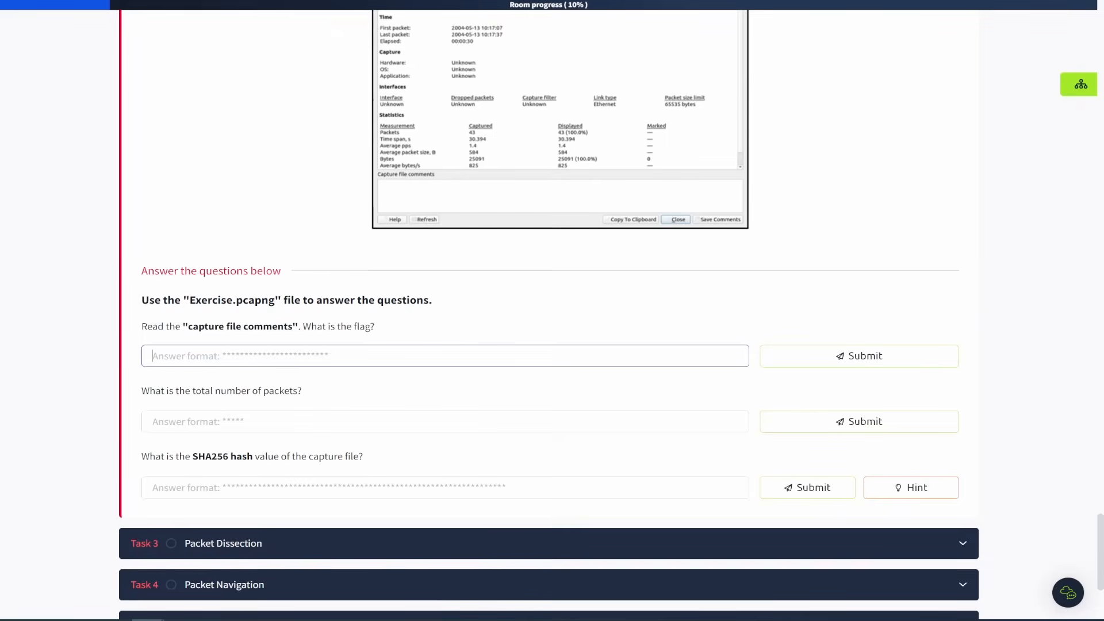
Scroll back up through the task's earlier sections on file details, merging and the GUI.
scroll(252, 219, "up", 8)
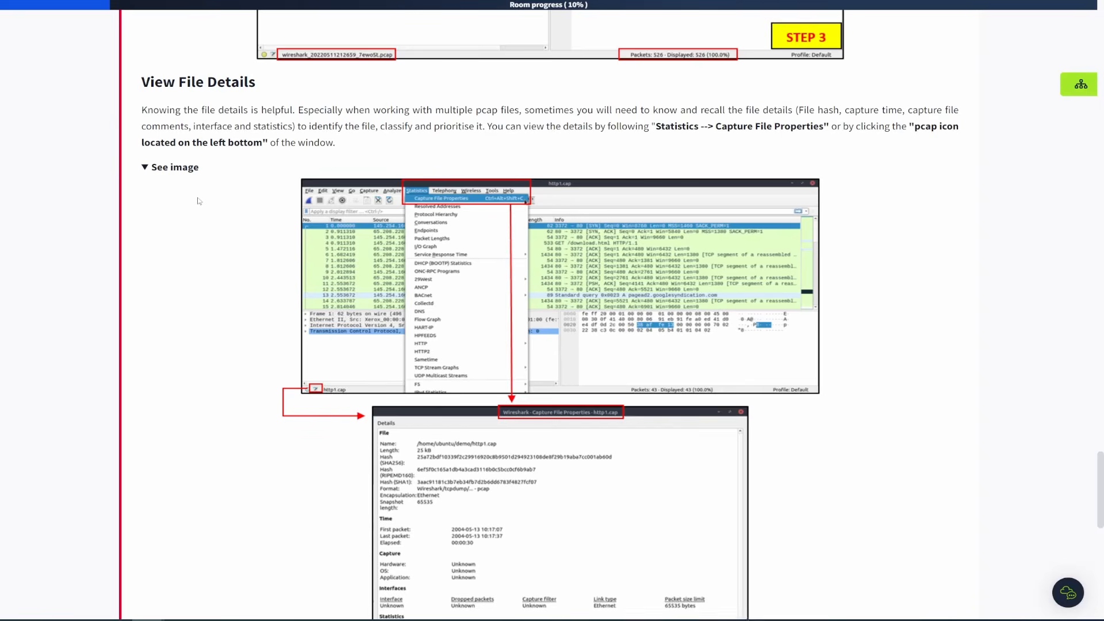
scroll(198, 198, "up", 15)
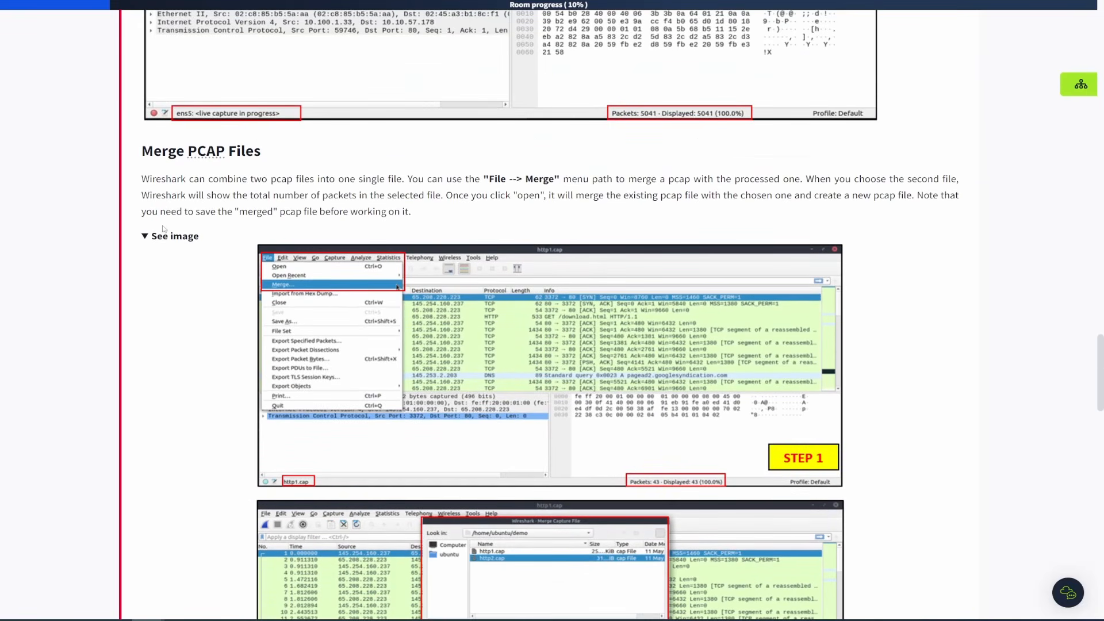
scroll(164, 229, "up", 20)
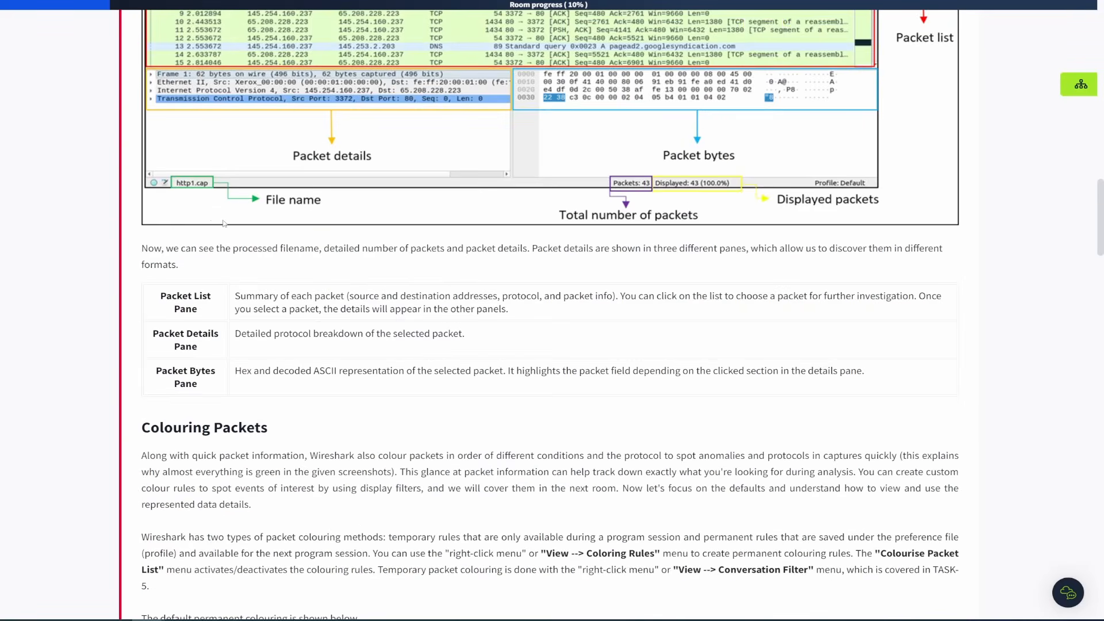
scroll(224, 224, "up", 20)
scroll(223, 219, "down", 6)
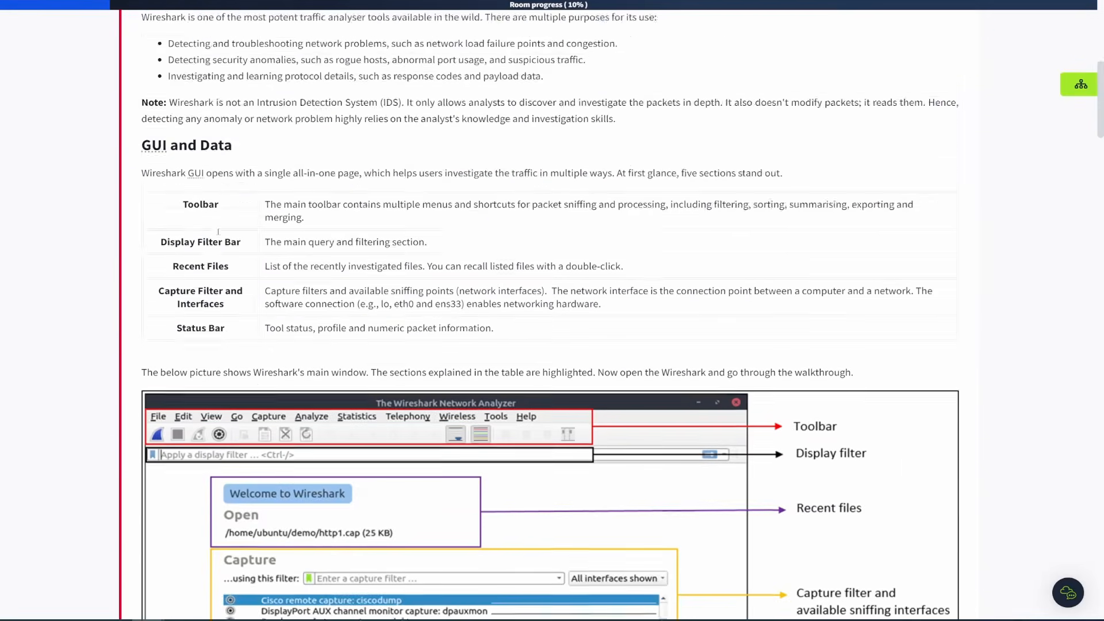
scroll(218, 232, "down", 20)
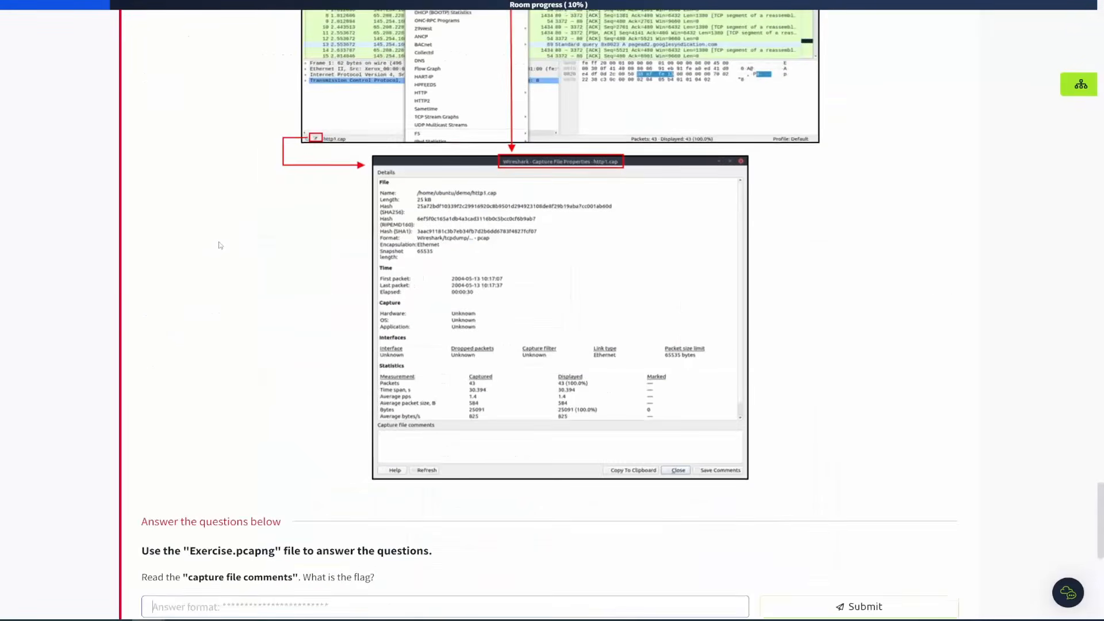
scroll(220, 246, "down", 5)
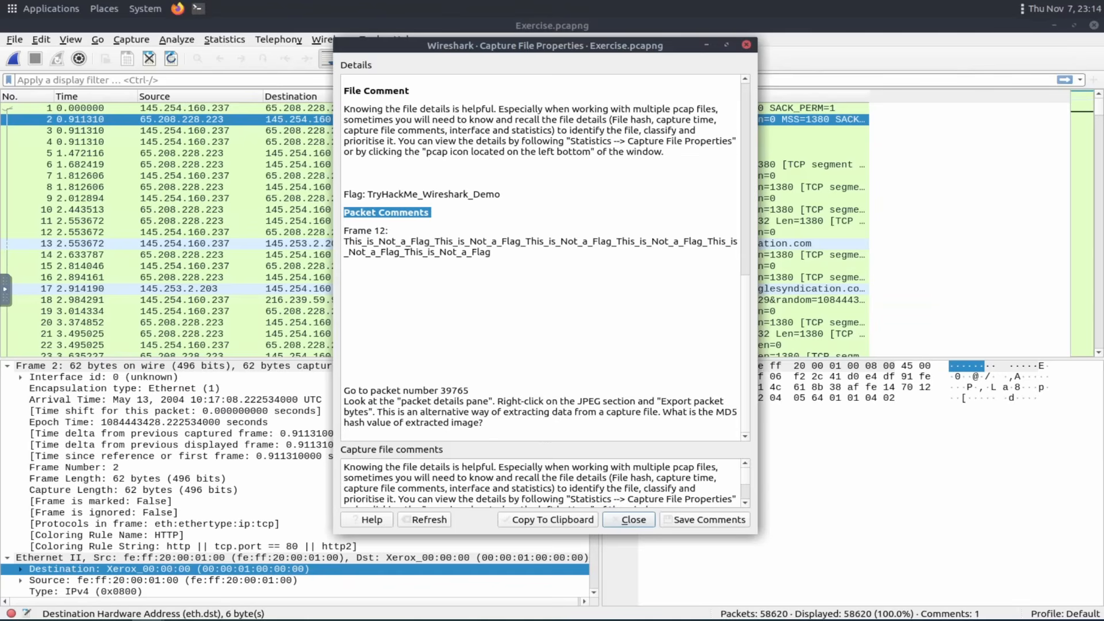
Select the packet number instruction in the packet comments and scroll the capture file comments box.
left_click(534, 278)
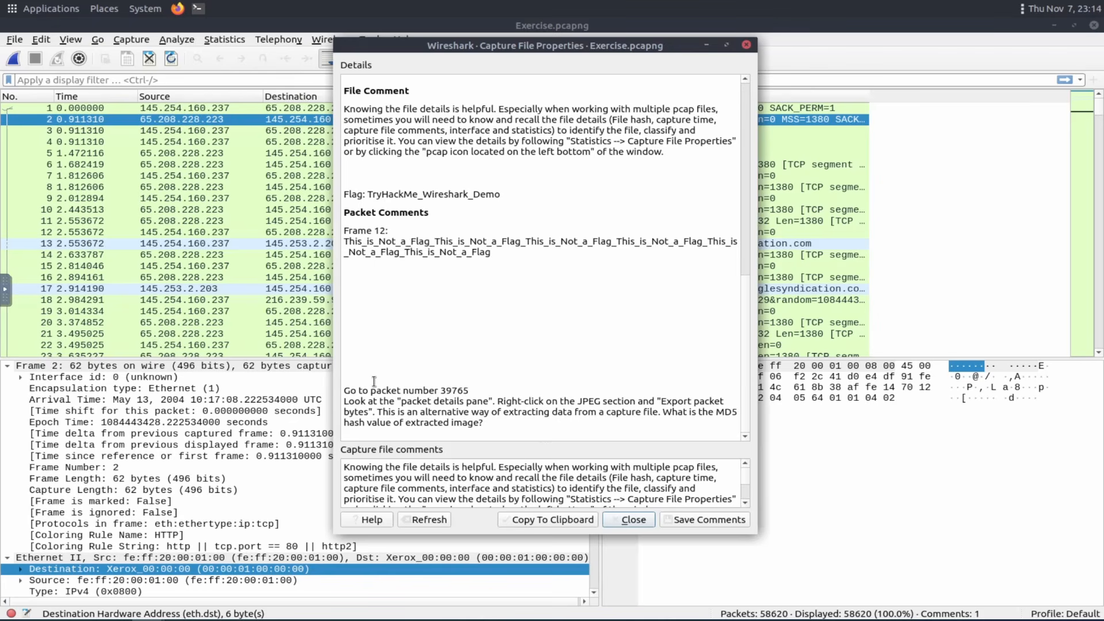
left_click_drag(344, 392, 480, 396)
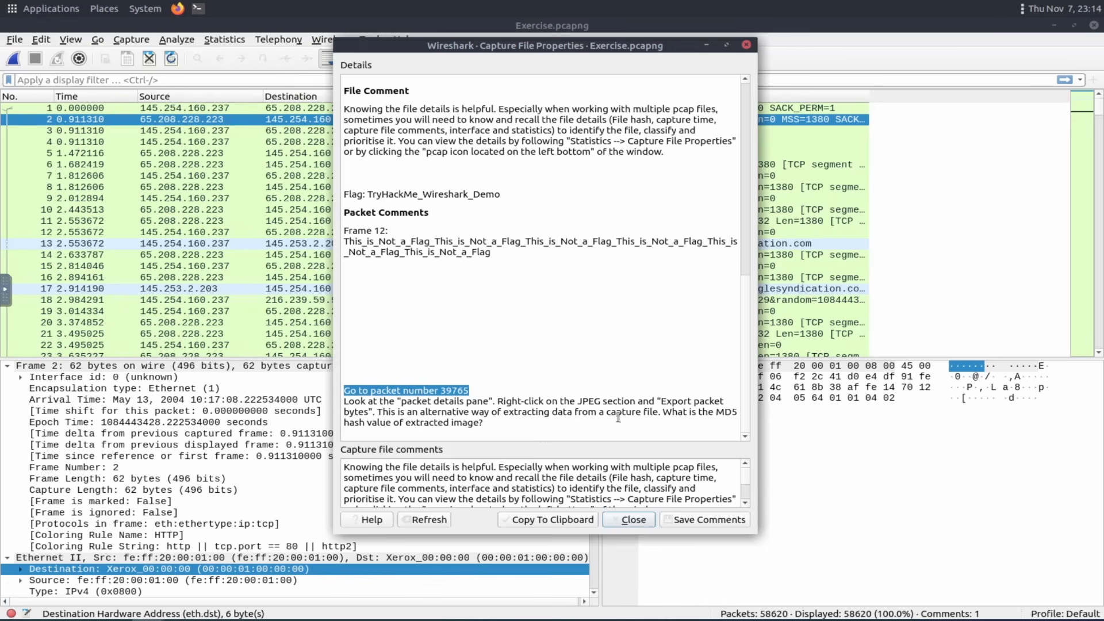
scroll(676, 469, "down", 2)
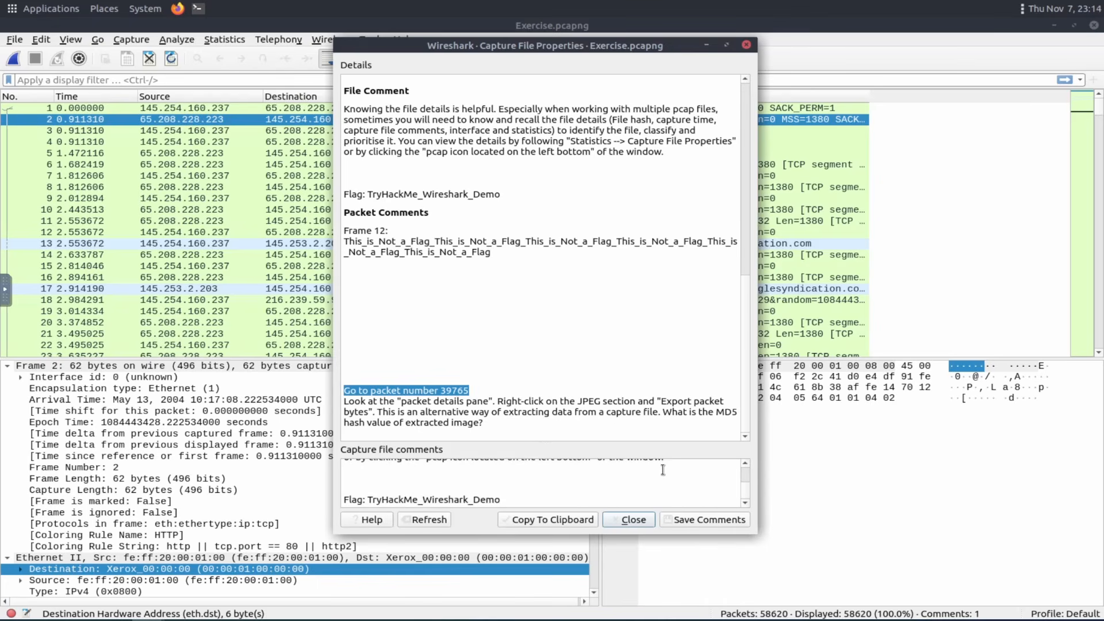
left_click_drag(484, 423, 358, 391)
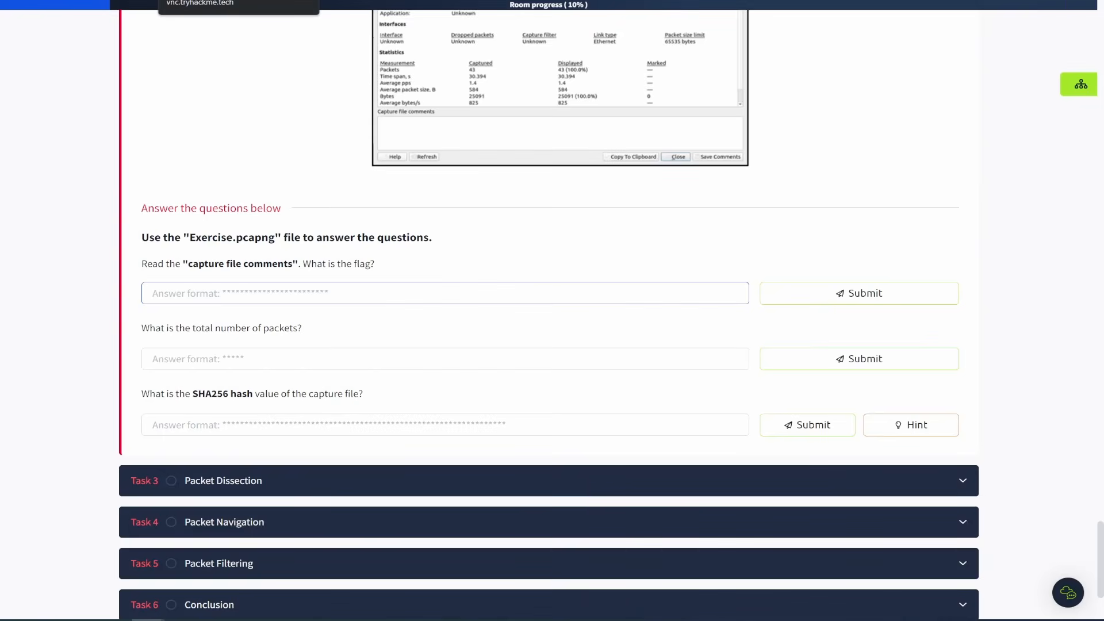
left_click(228, 0)
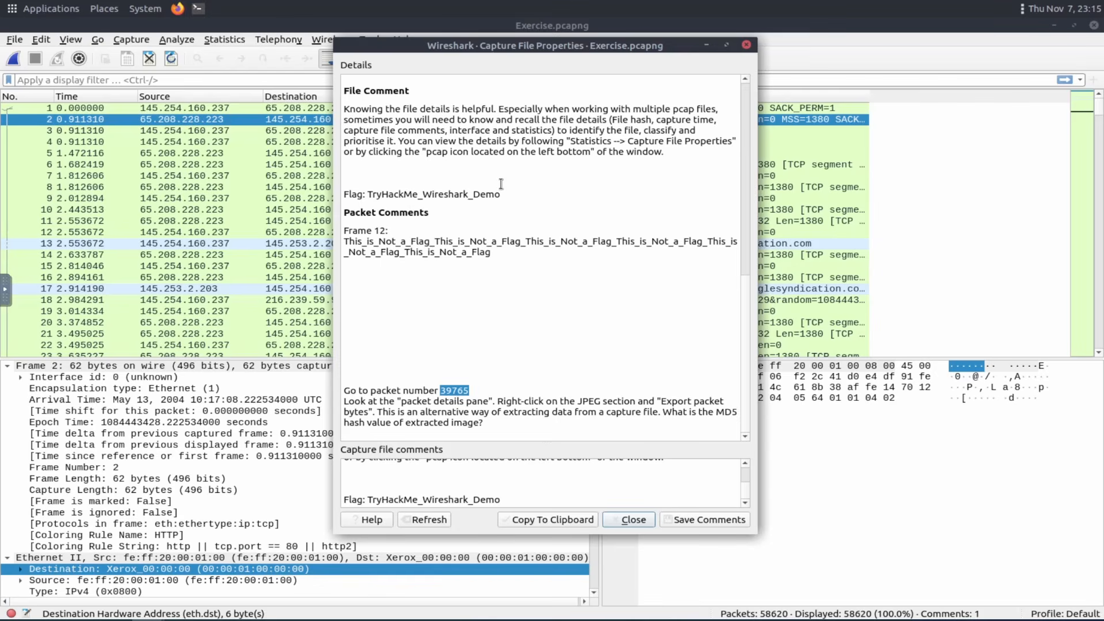
Select the file comment flag and the Frame 12 packet comment text to examine them.
left_click_drag(500, 194, 369, 196)
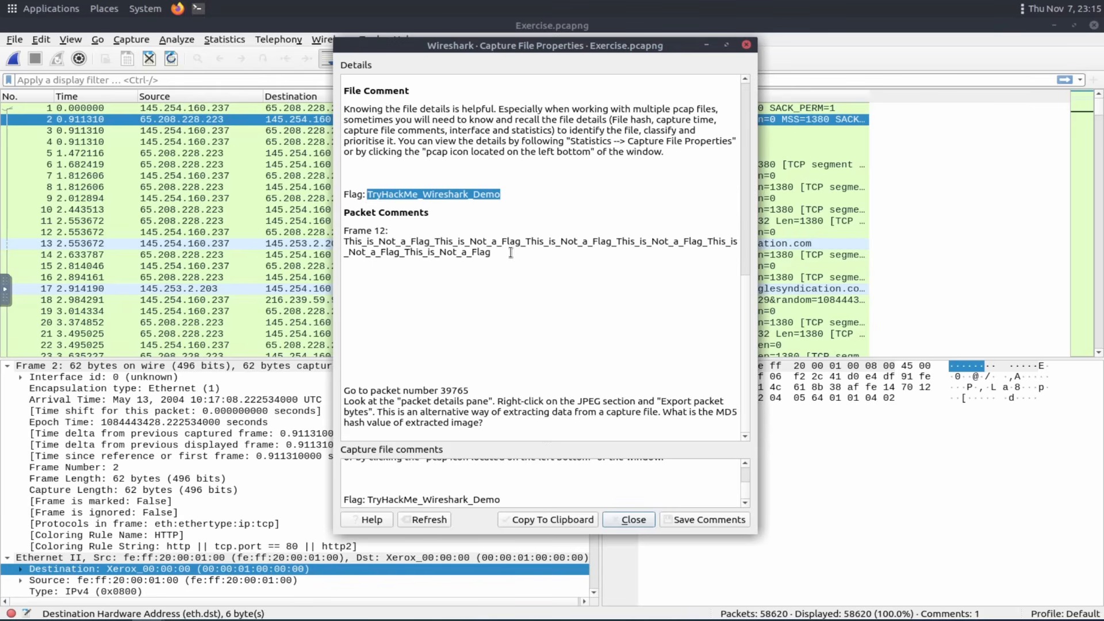
left_click(482, 264)
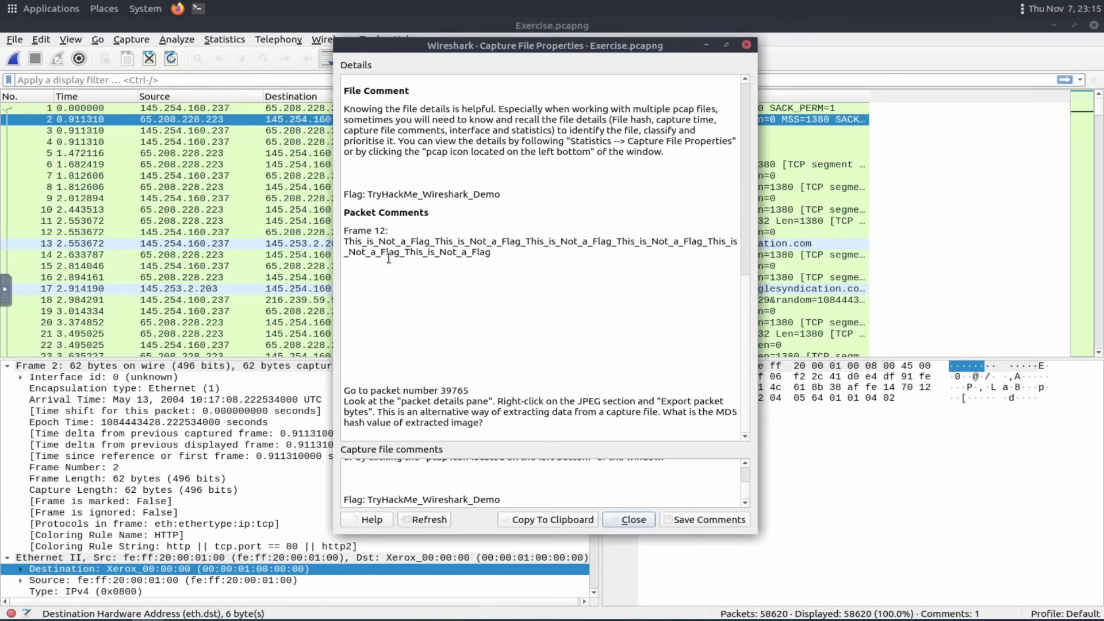
left_click_drag(492, 253, 353, 231)
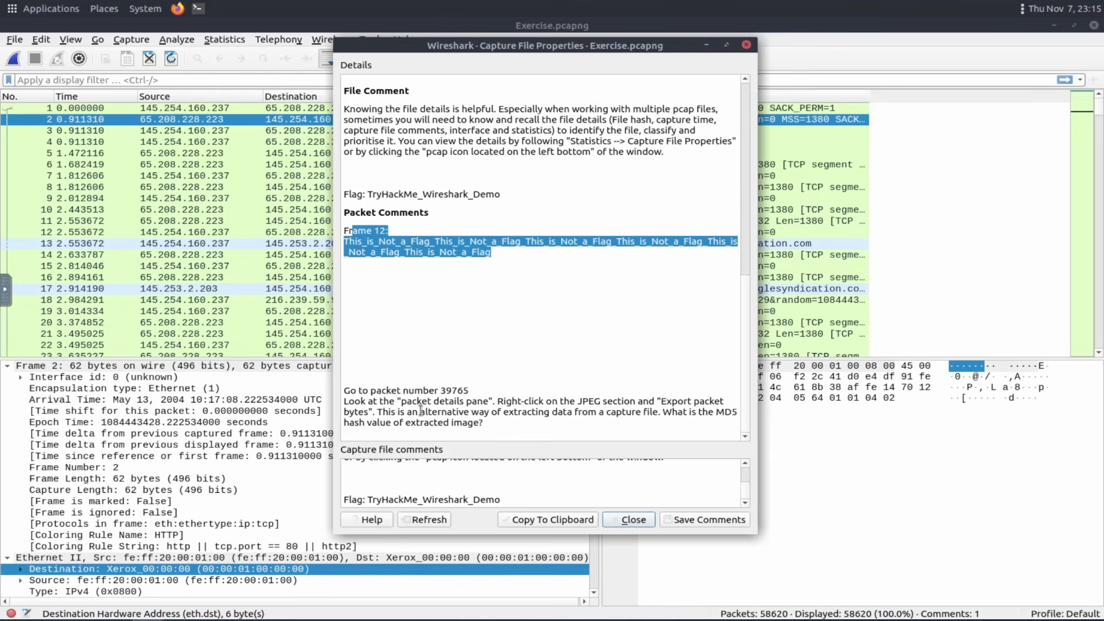
left_click(443, 337)
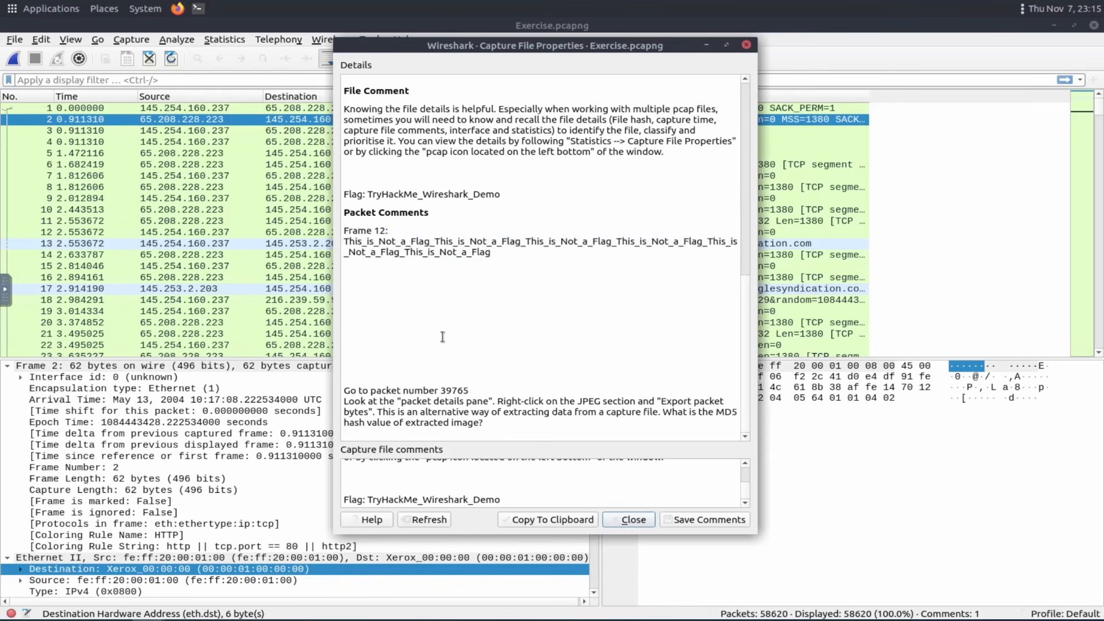
left_click_drag(509, 419, 348, 391)
left_click(377, 337)
scroll(420, 252, "up", 5)
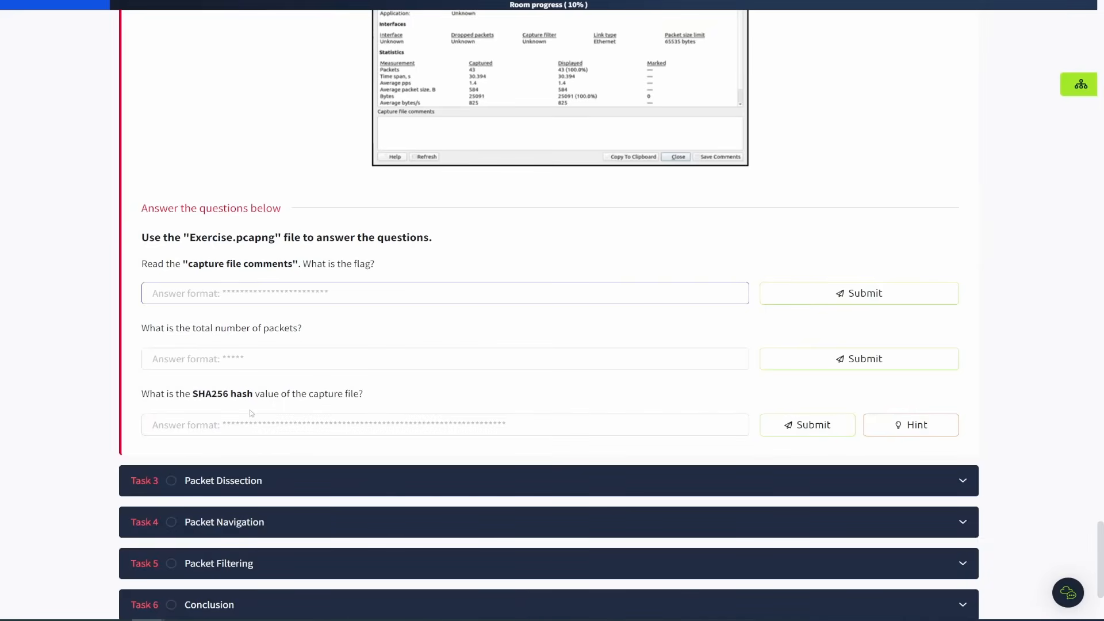
key("ctrl+v")
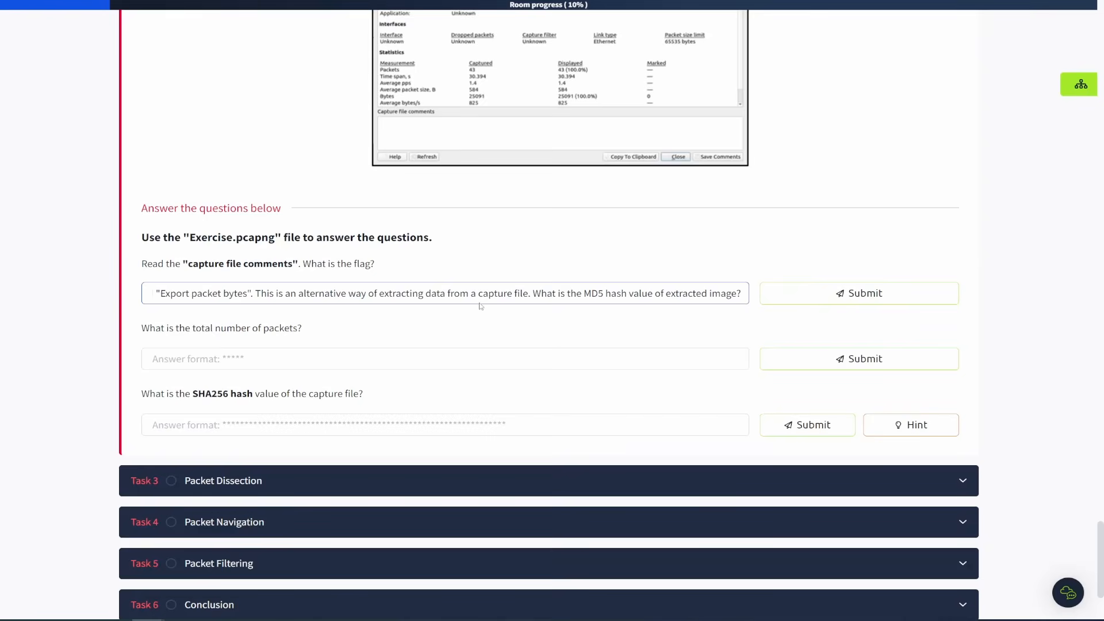
key("ctrl+a")
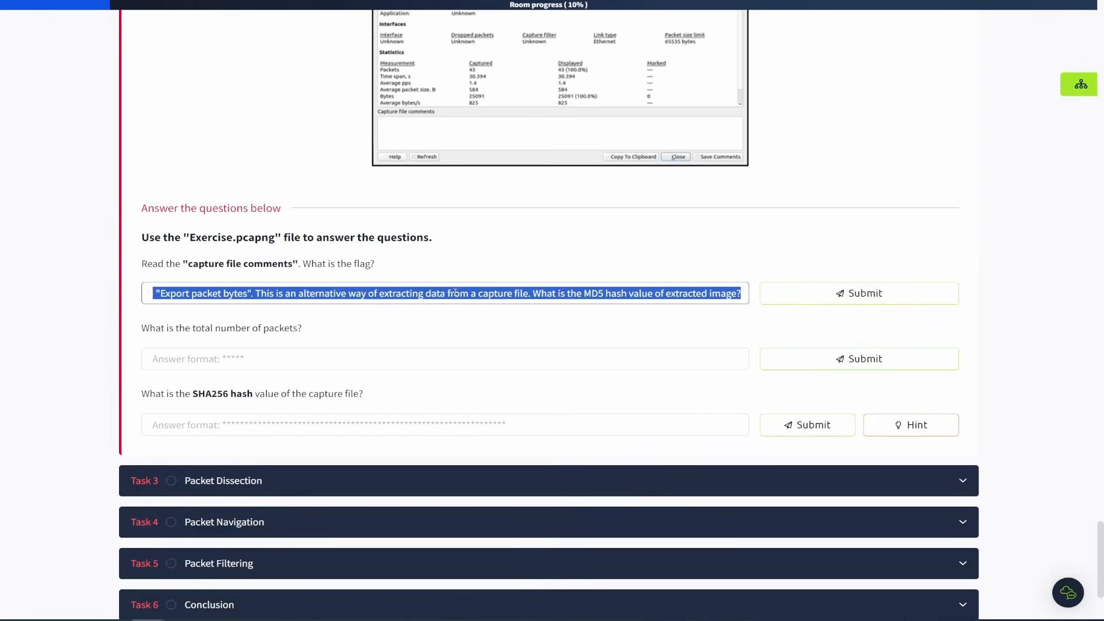
key("BackSpace")
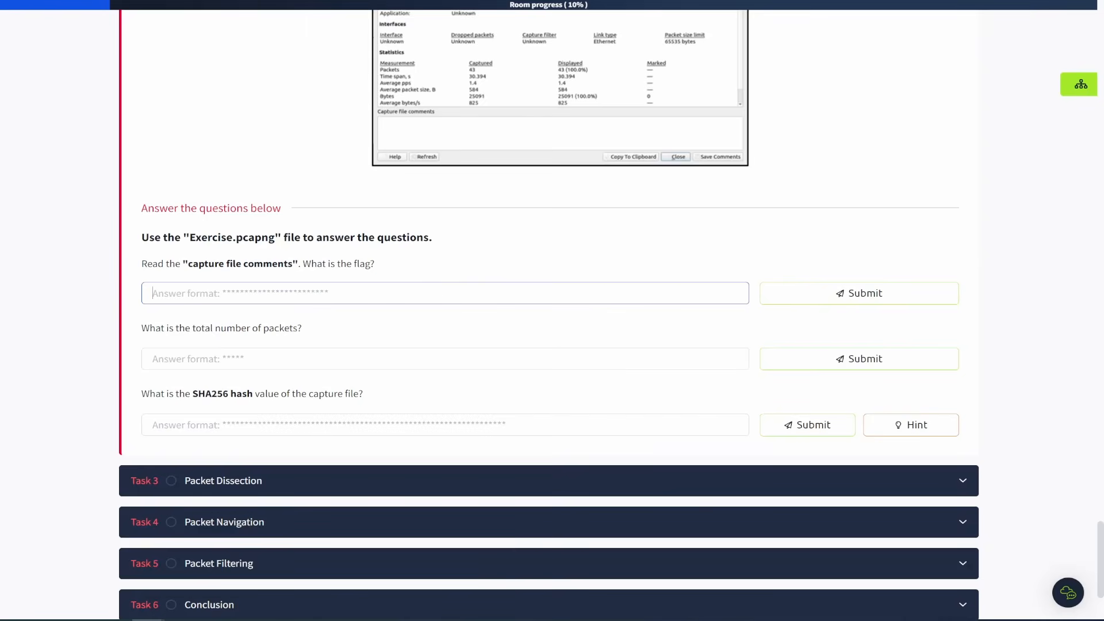
Copy the file comment flag and submit TryHackMe_Wireshark_Demo as the capture file comments answer.
key("alt+Tab")
scroll(483, 381, "down", 5)
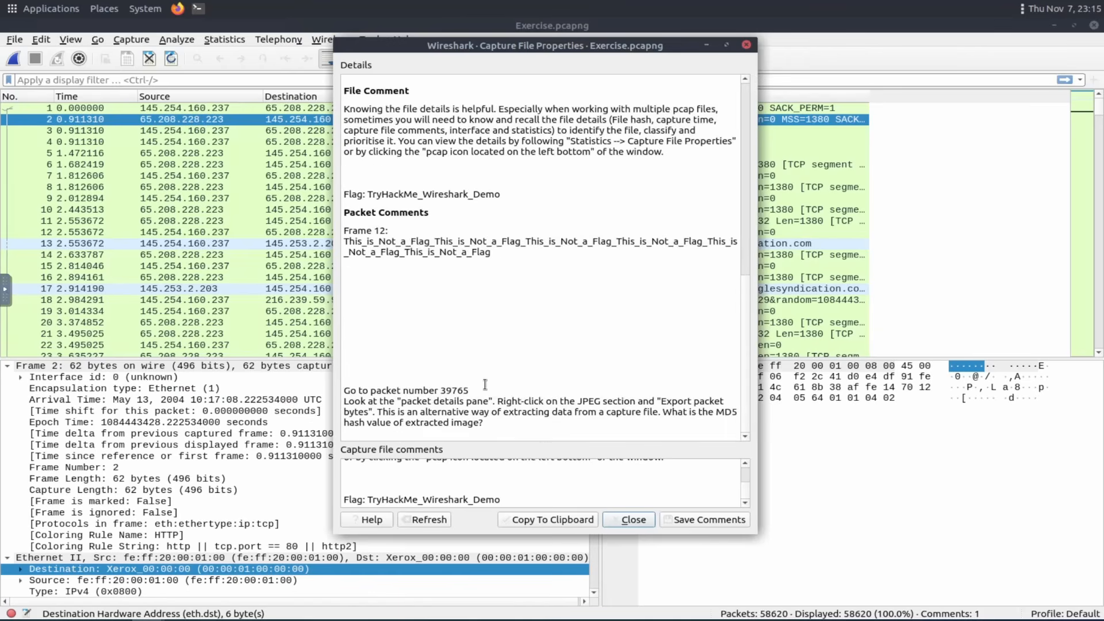
left_click_drag(506, 197, 371, 196)
key("ctrl+c")
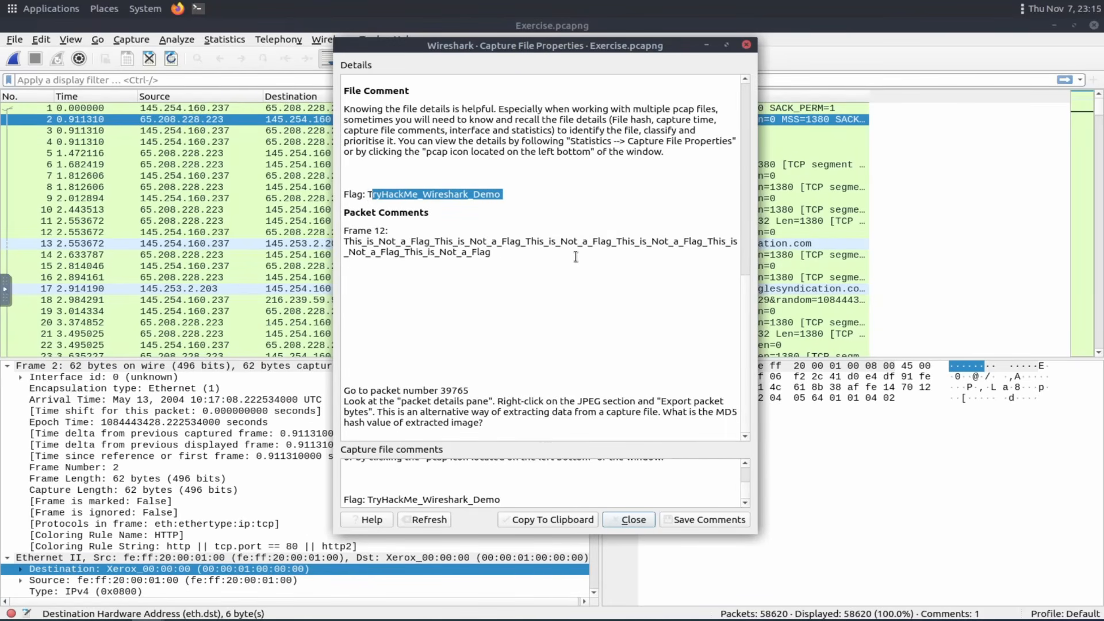
key("alt+Tab")
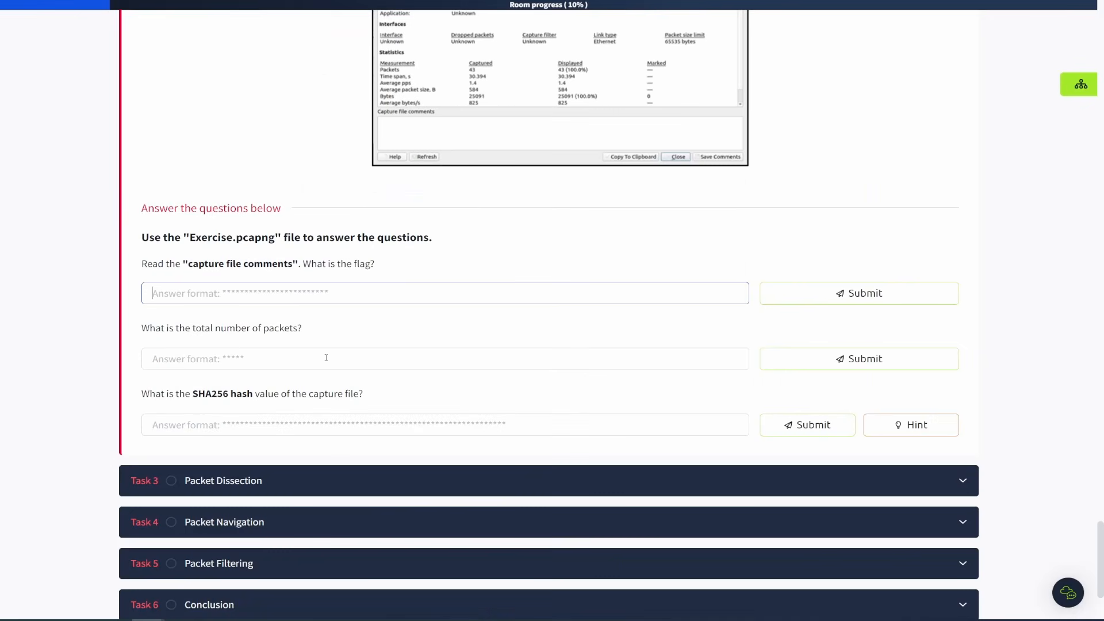
left_click(245, 294)
key("ctrl+v")
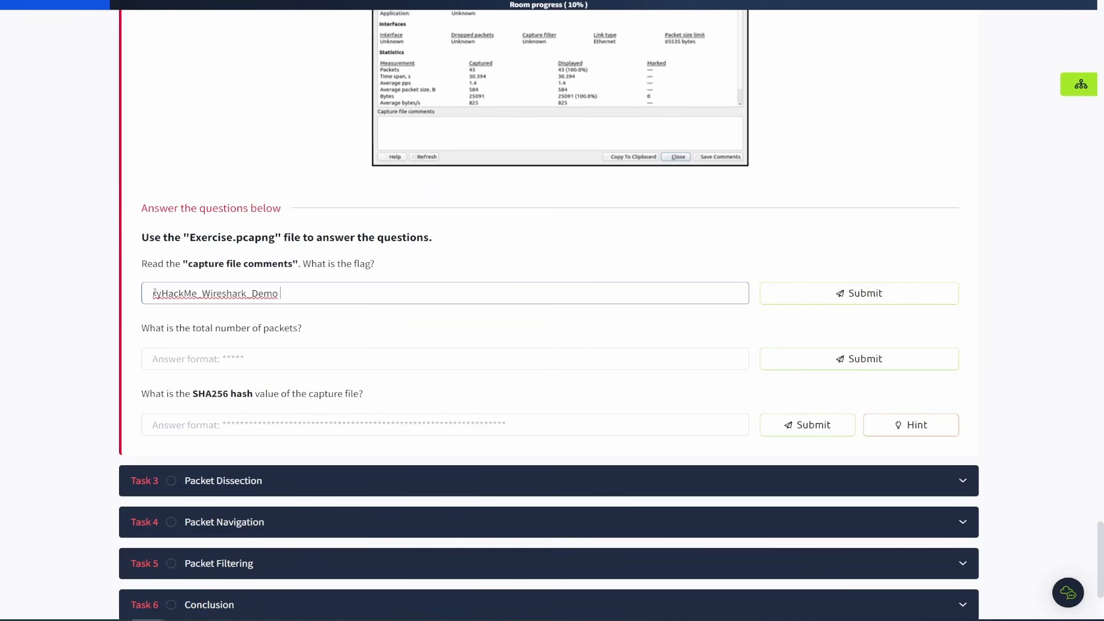
left_click(155, 294)
type("t")
key("Return")
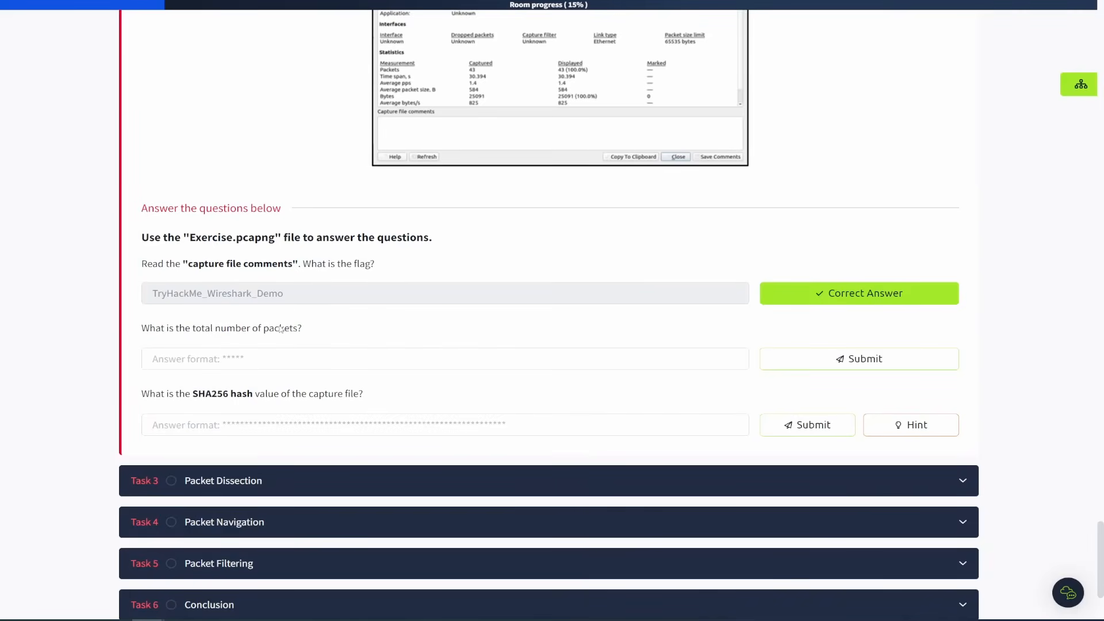
Copy the captured packet count from the properties statistics and submit 58620 as the total number of packets.
left_click(232, 357)
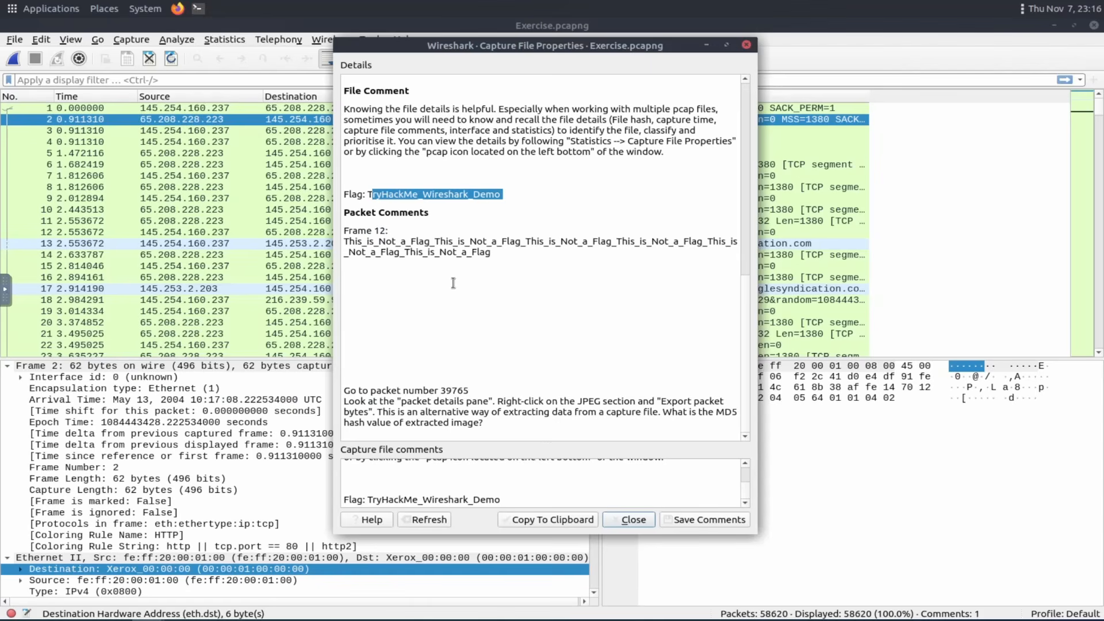
scroll(454, 279, "up", 5)
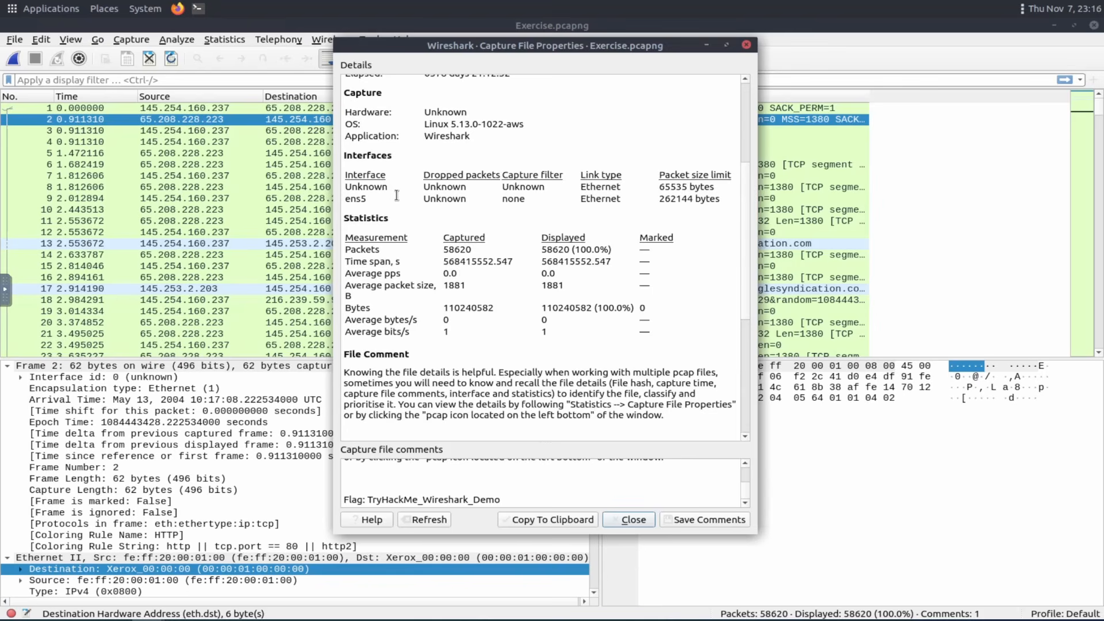
scroll(397, 196, "up", 3)
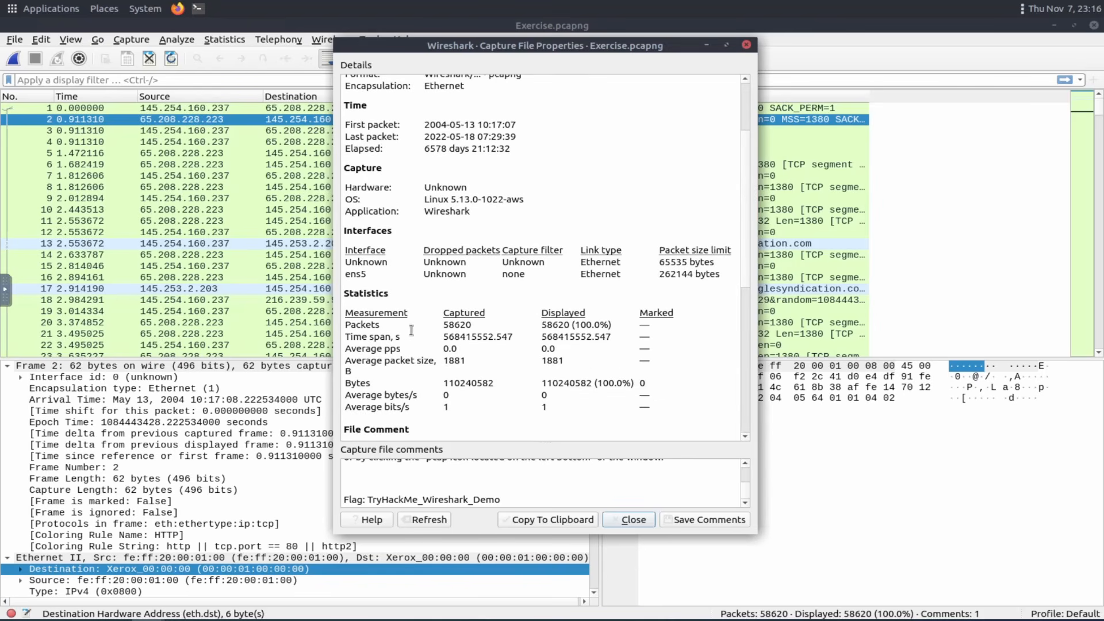
left_click_drag(472, 326, 449, 326)
key("ctrl+c")
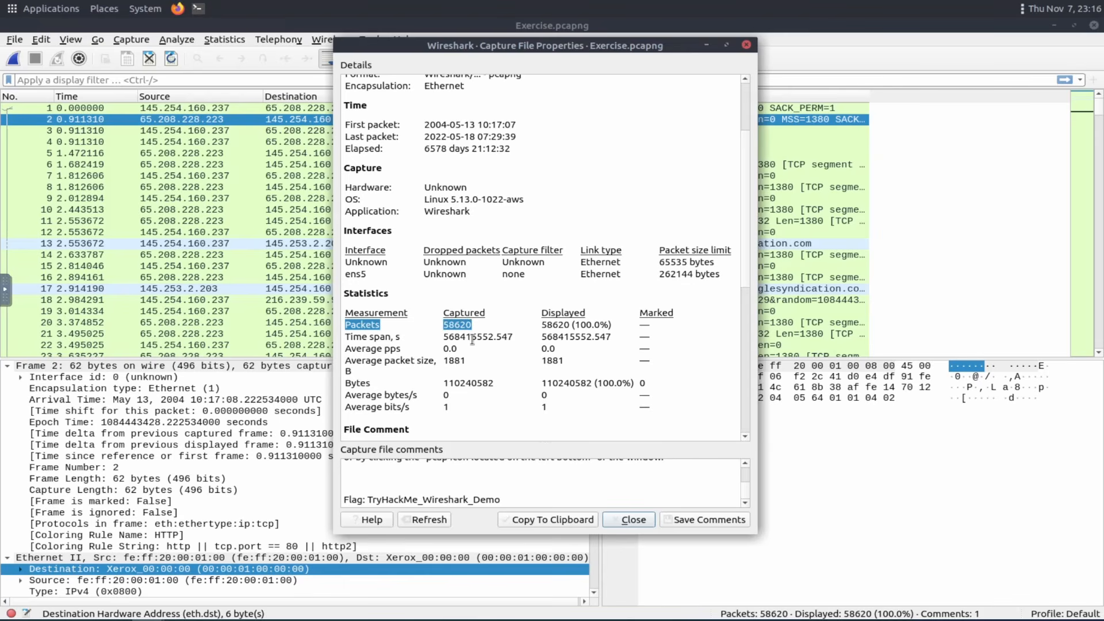
key("alt+Tab")
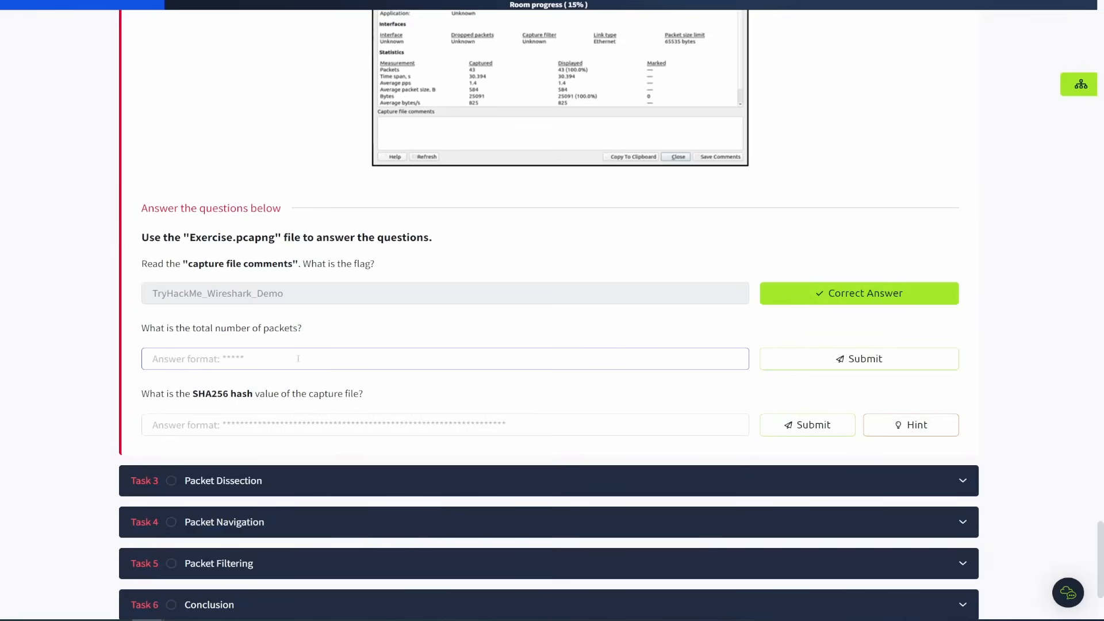
key("ctrl+v")
left_click_drag(191, 359, 83, 356)
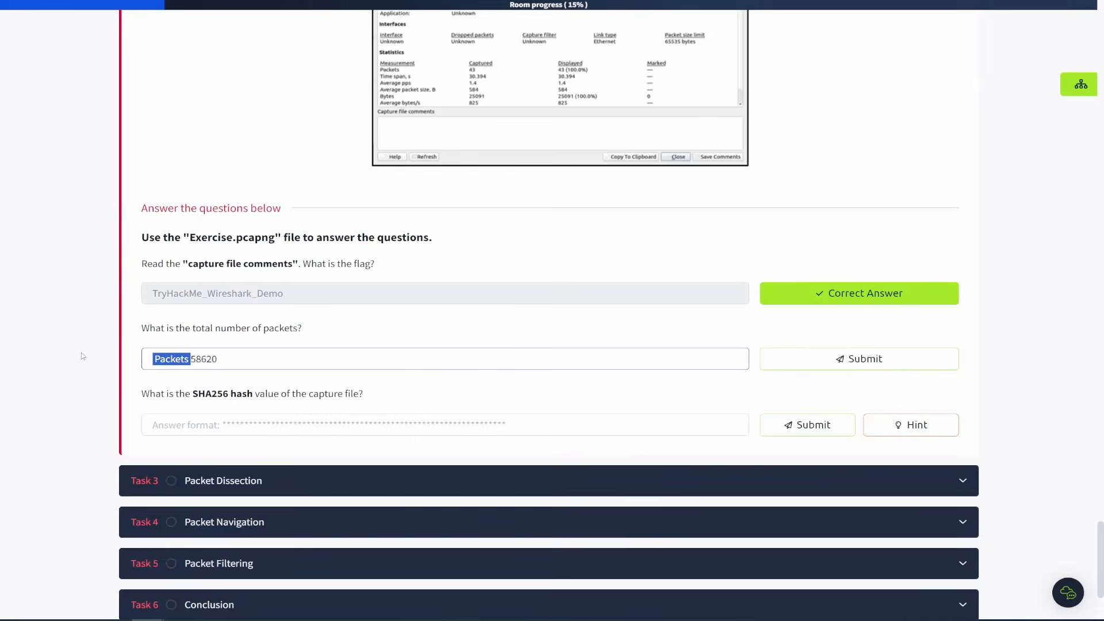
key("BackSpace")
key("Return")
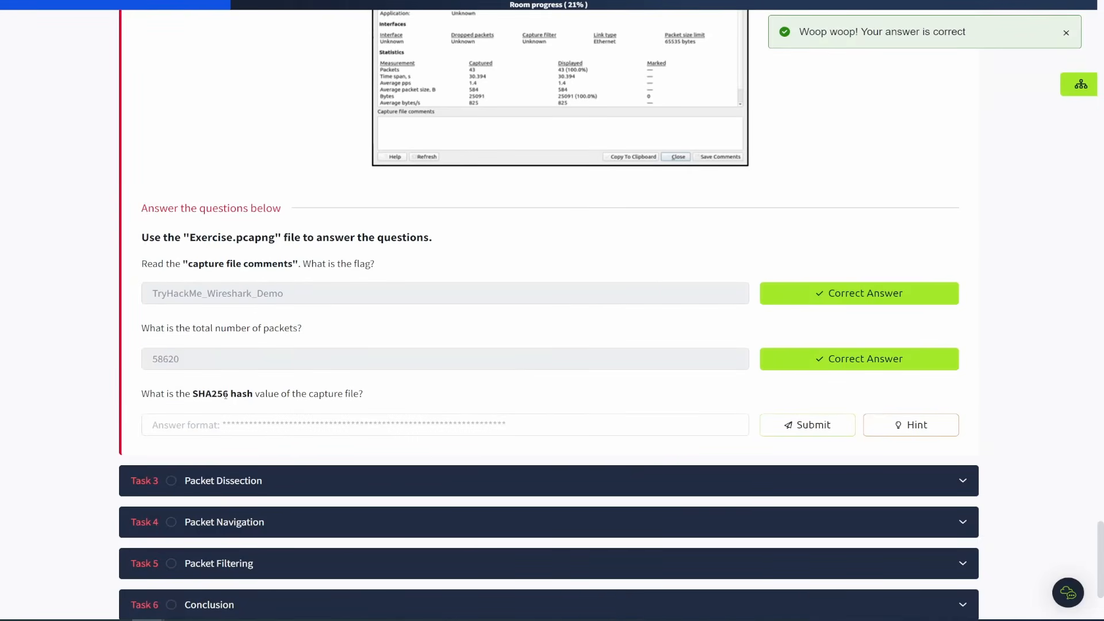
Copy the SHA256 hash from the capture file properties of Exercise.pcapng.
key("alt+Tab")
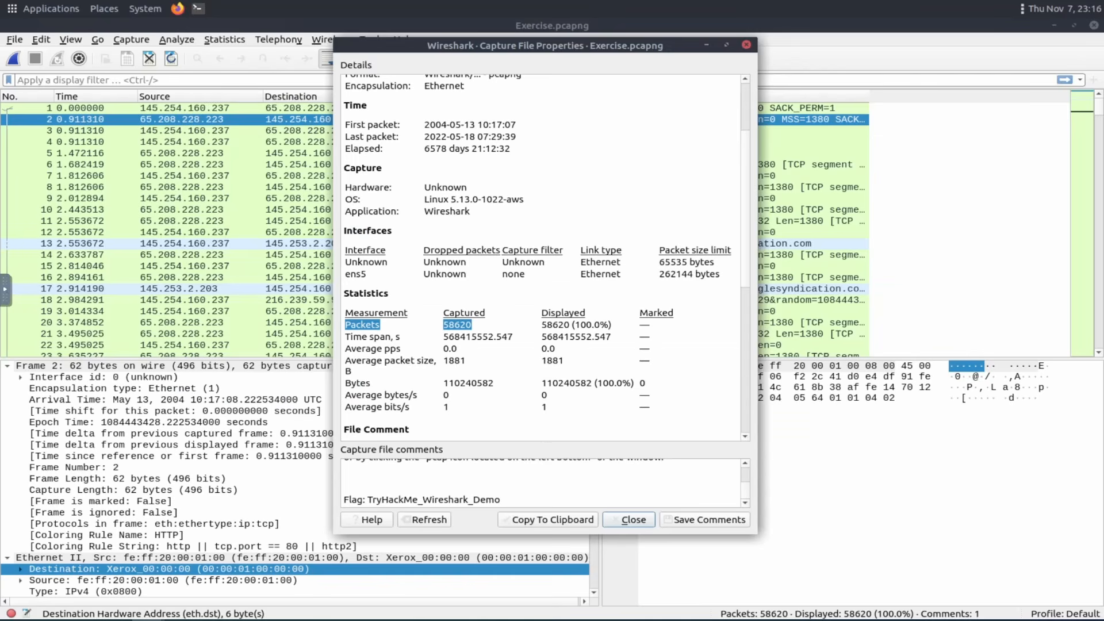
scroll(448, 265, "up", 3)
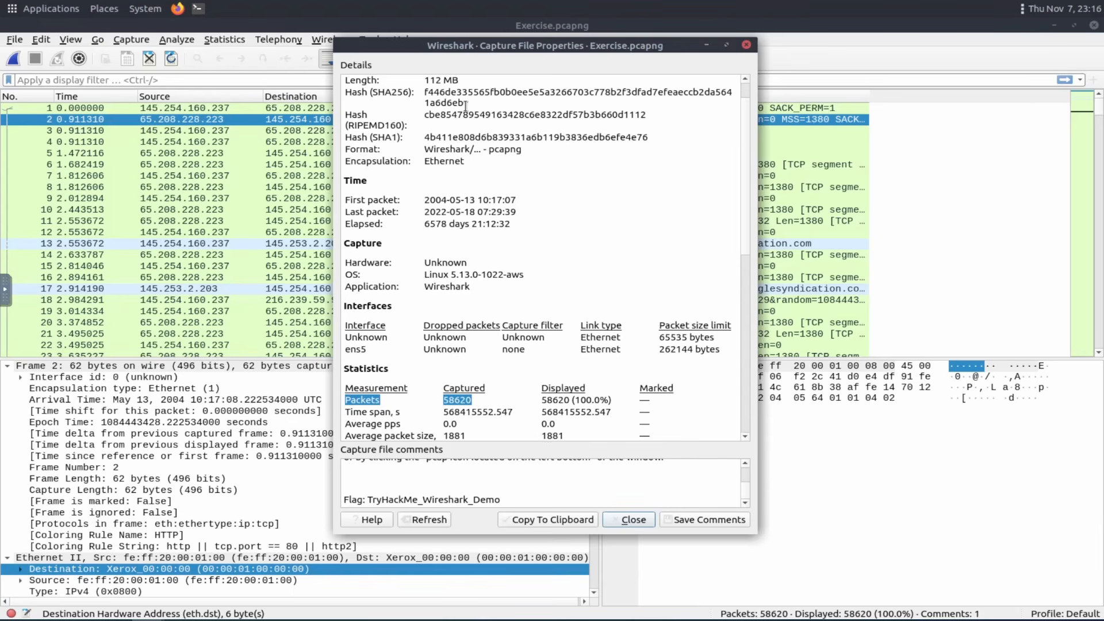
left_click_drag(464, 103, 424, 92)
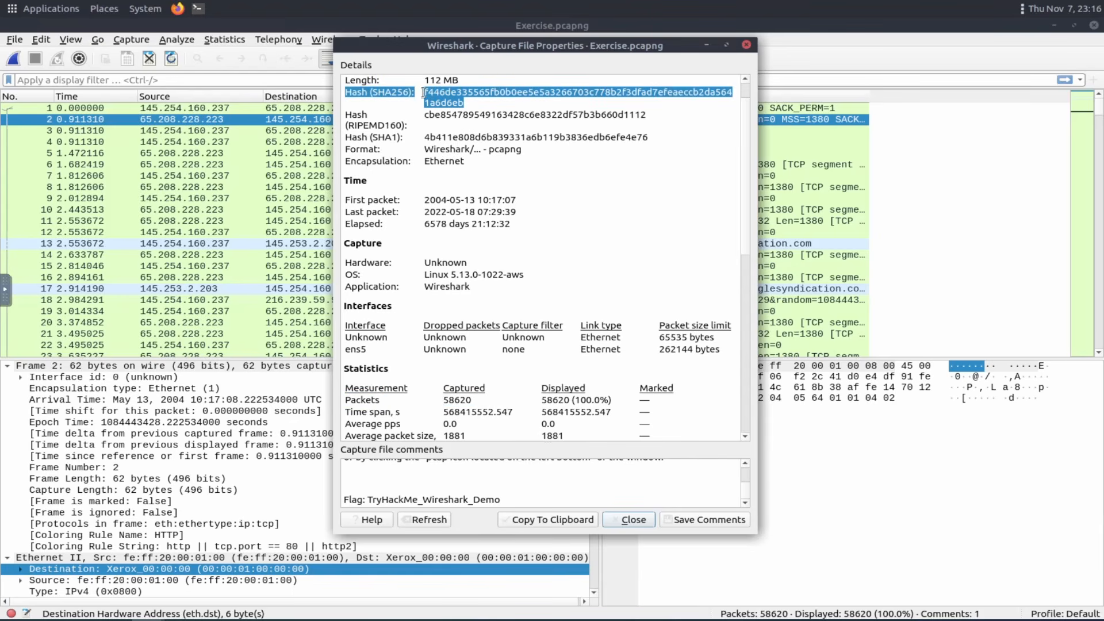
left_click(424, 92)
double_click(430, 93)
Paste the hash into the SHA256 answer field, remove the "Hash (SHA256):" prefix and submit f446de335565fb0b0ee5e5a3266703c778b2f3dfad7efeaeccb2da5641a6d6eb.
key("ctrl+Tab")
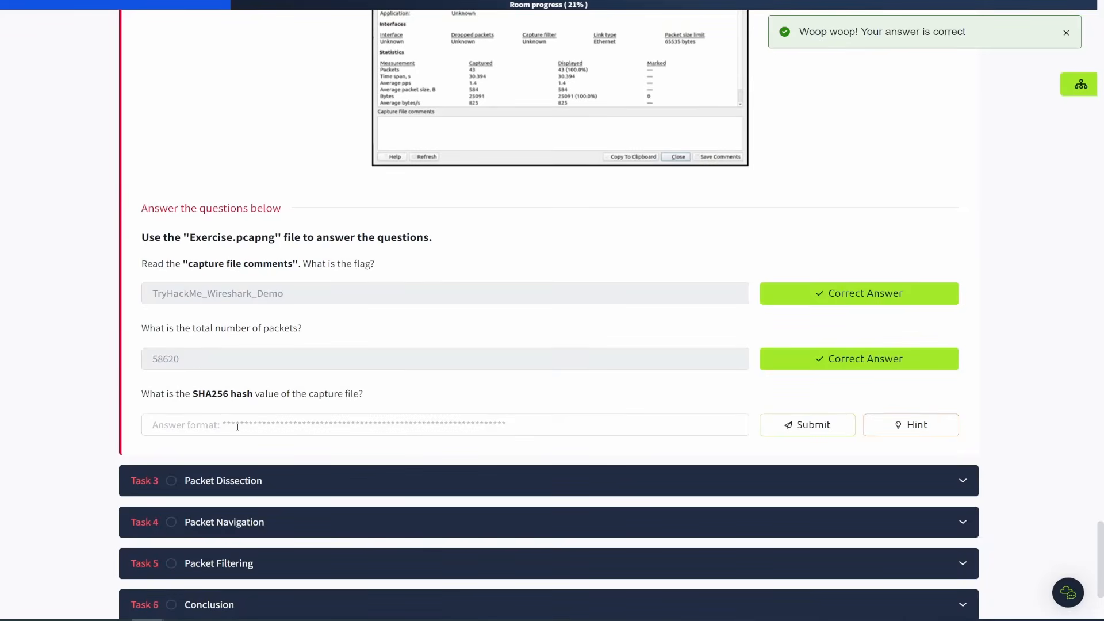
left_click(238, 426)
type("Hash (SHA256): f446de335565fb0b0ee5e5a3266703c778b2f3dfad7efeaeccb2da5641a6d6eb")
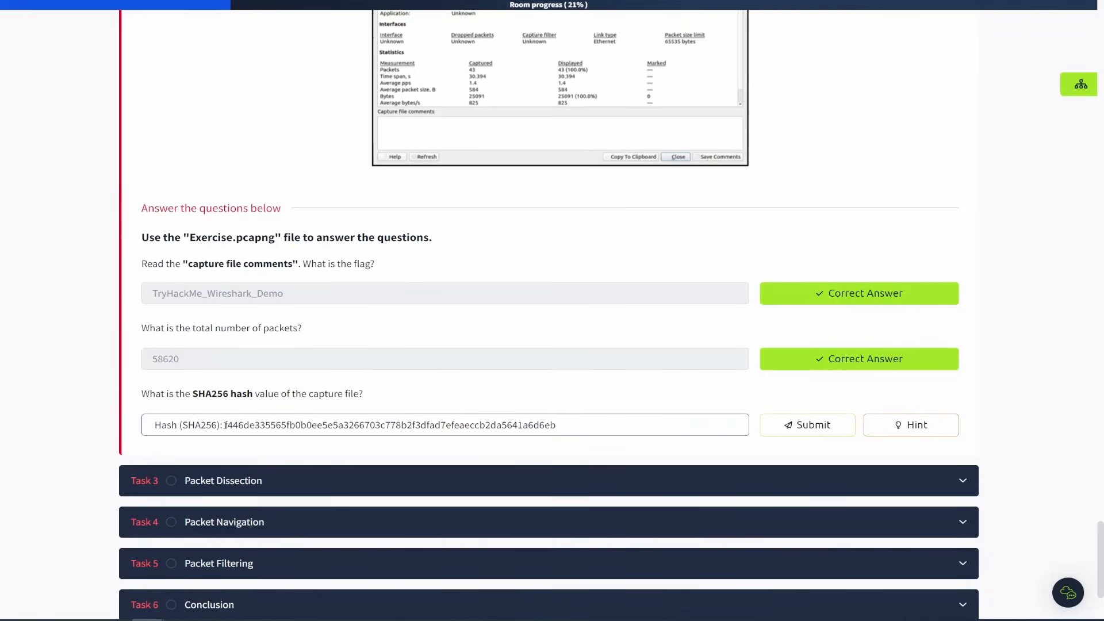
left_click_drag(225, 426, 109, 419)
key("BackSpace")
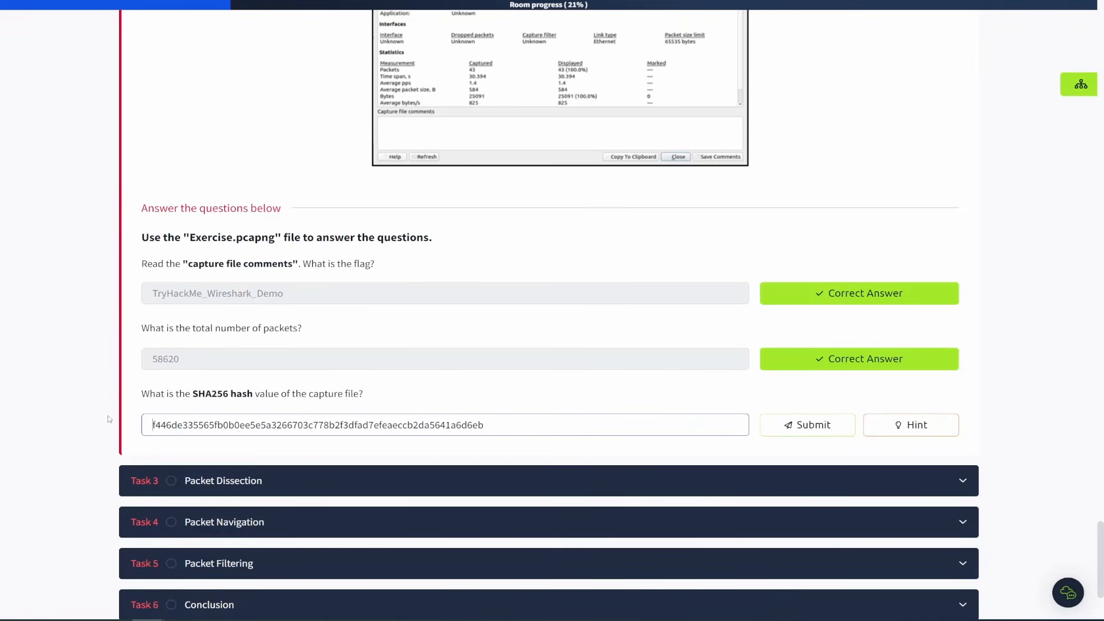
key("Return")
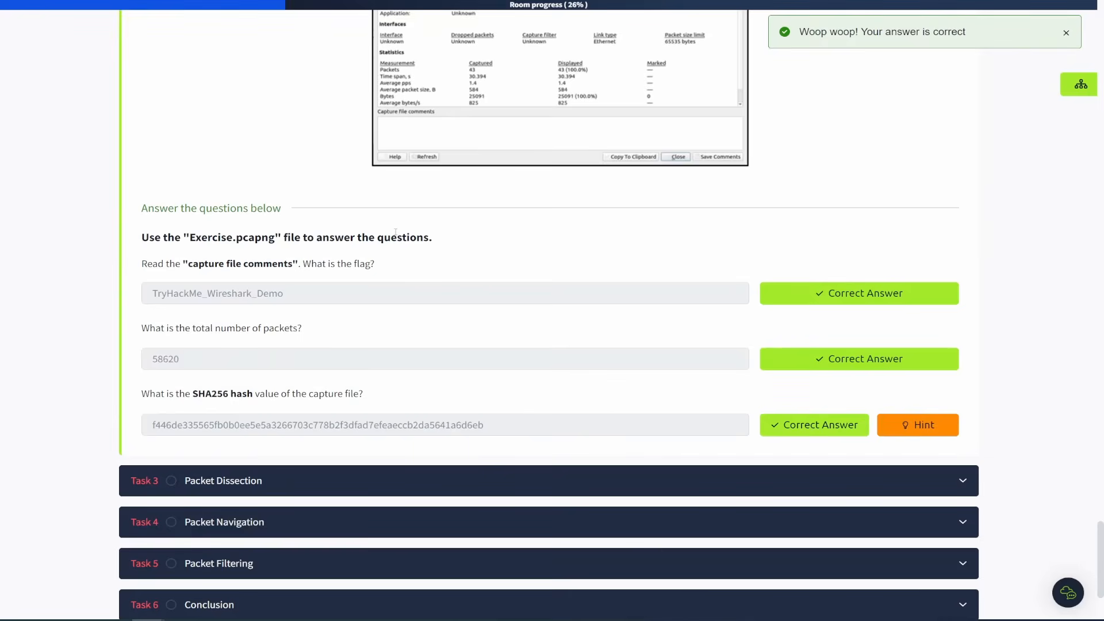
Collapse the Tool Overview task and open Task 3 Packet Dissection.
scroll(419, 292, "up", 4)
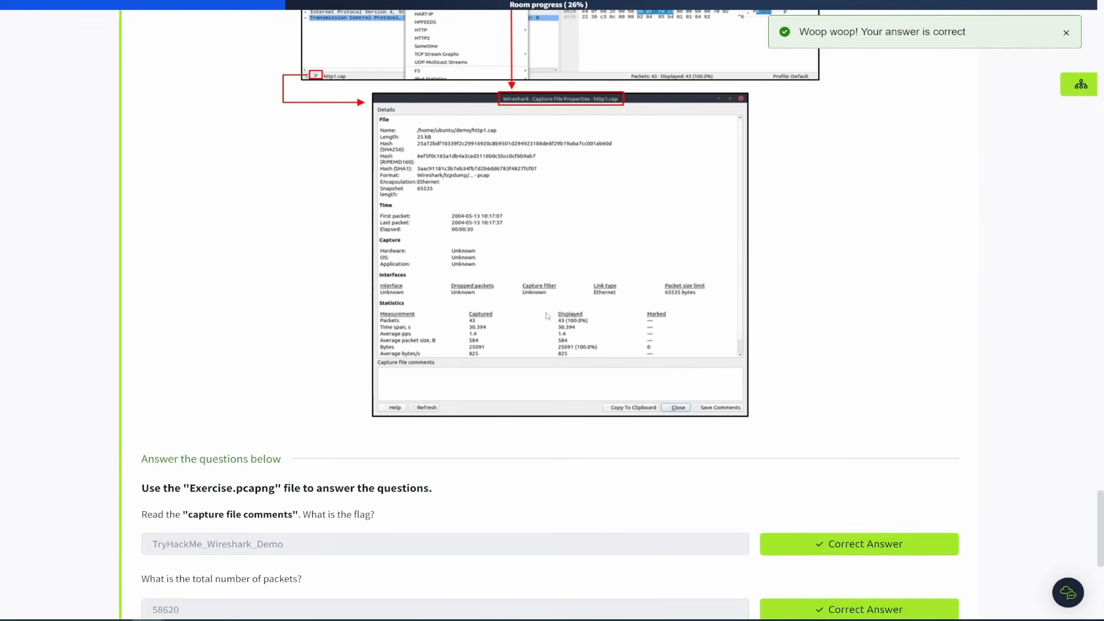
scroll(547, 315, "down", 6)
scroll(613, 362, "up", 20)
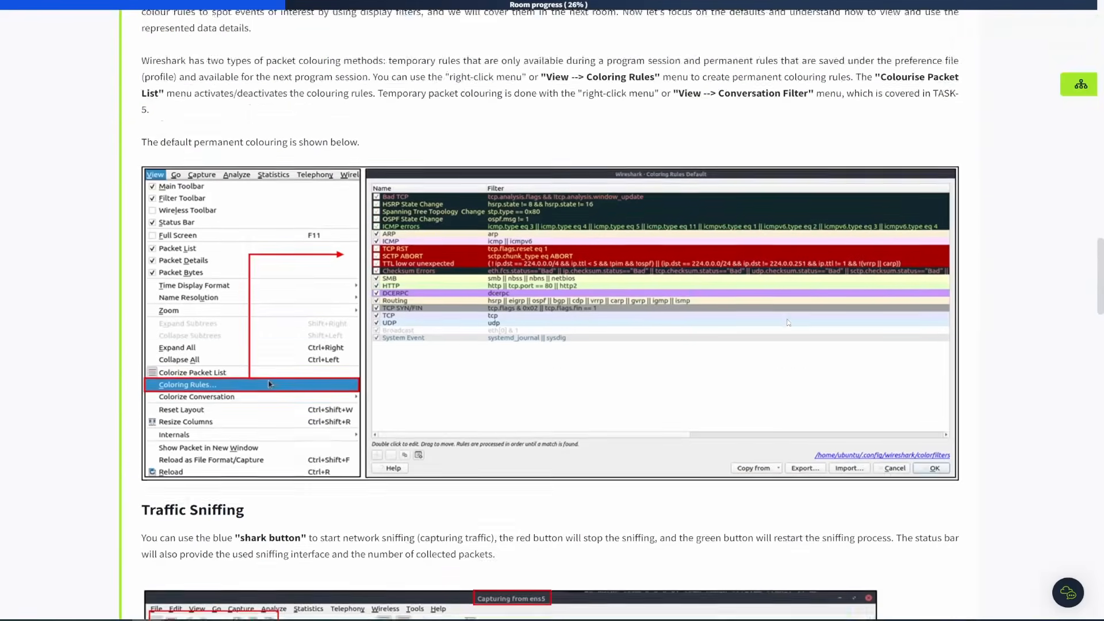
scroll(788, 322, "up", 20)
scroll(715, 217, "down", 4)
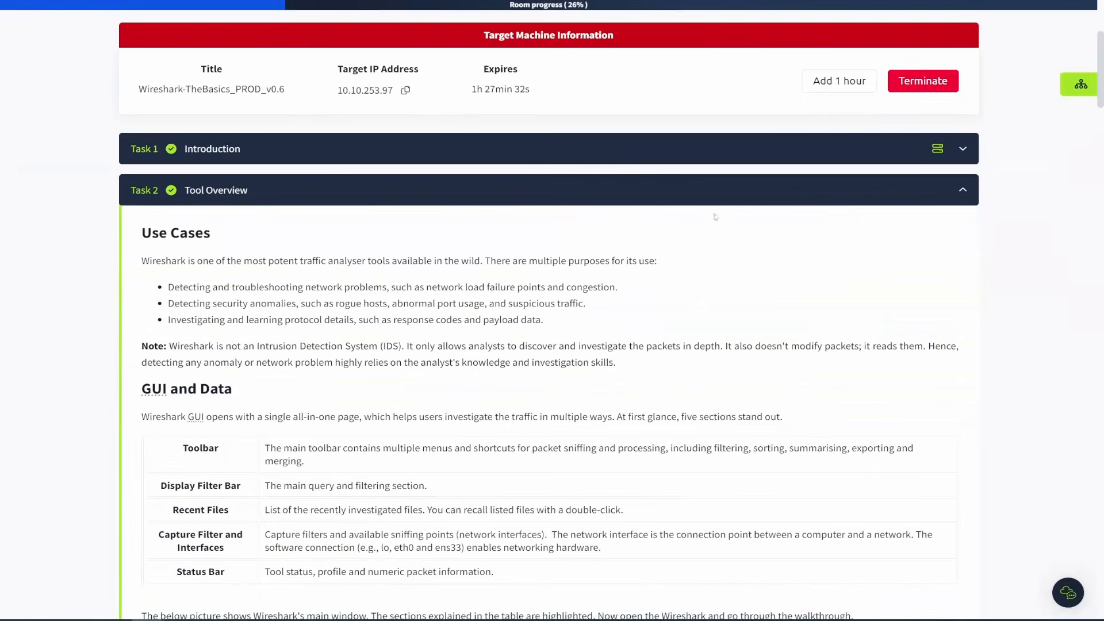
left_click(962, 190)
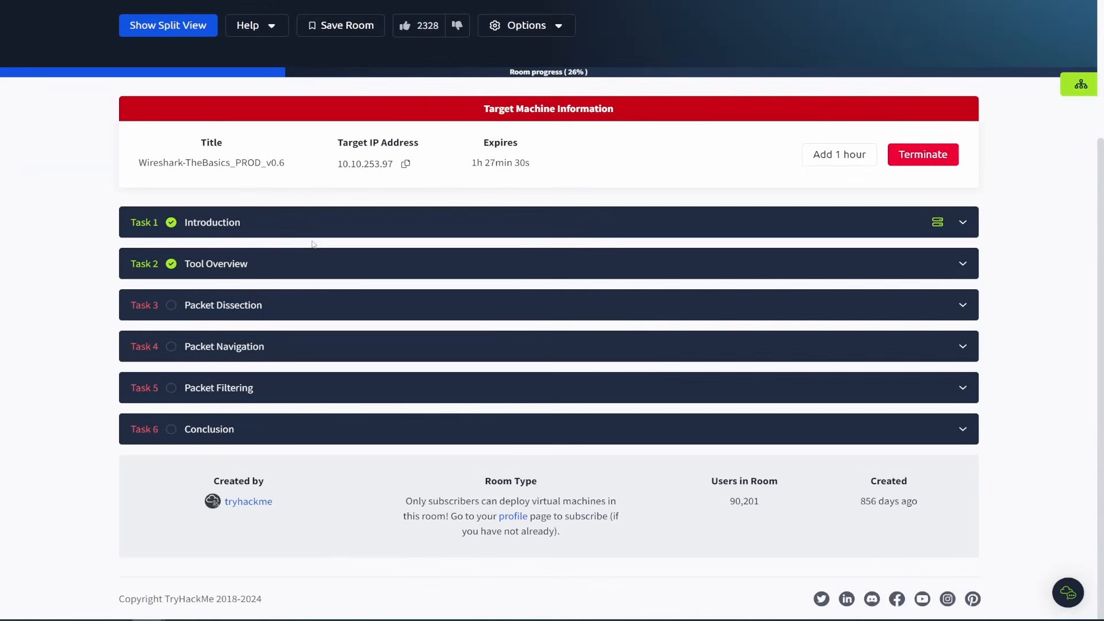
left_click(264, 310)
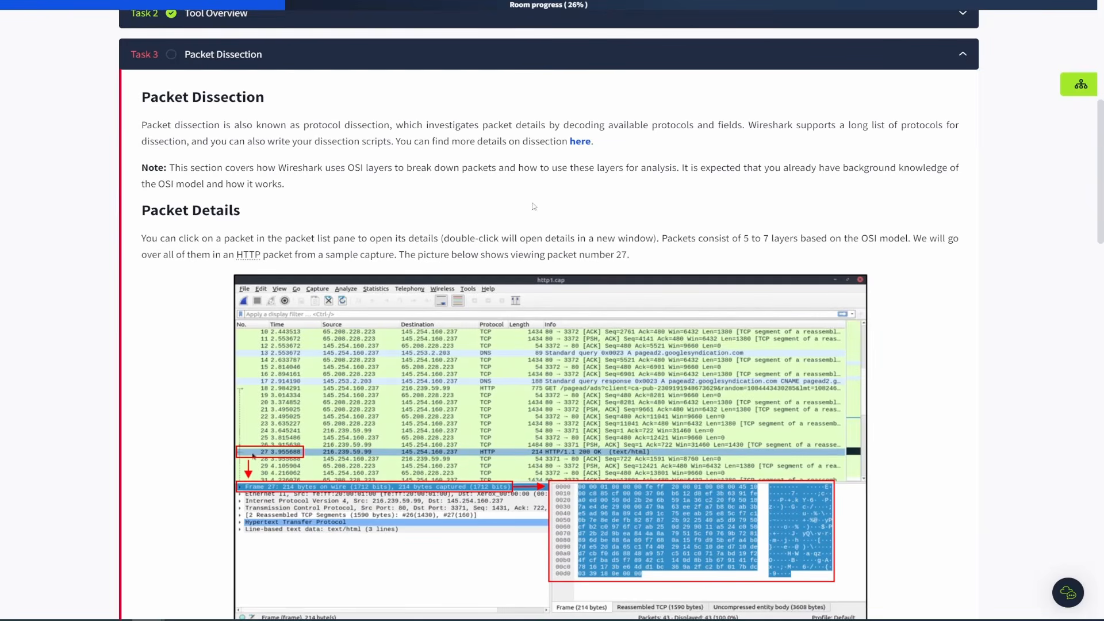
scroll(526, 211, "down", 2)
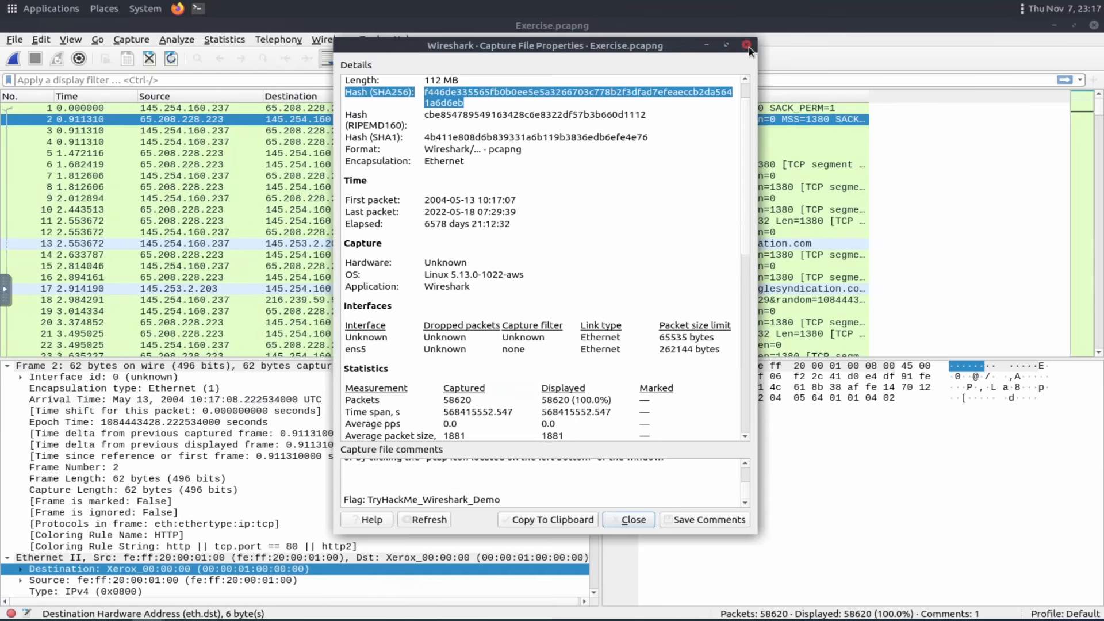
Close the capture file properties and collapse every detail layer of packet 19.
left_click(749, 48)
left_click(175, 313)
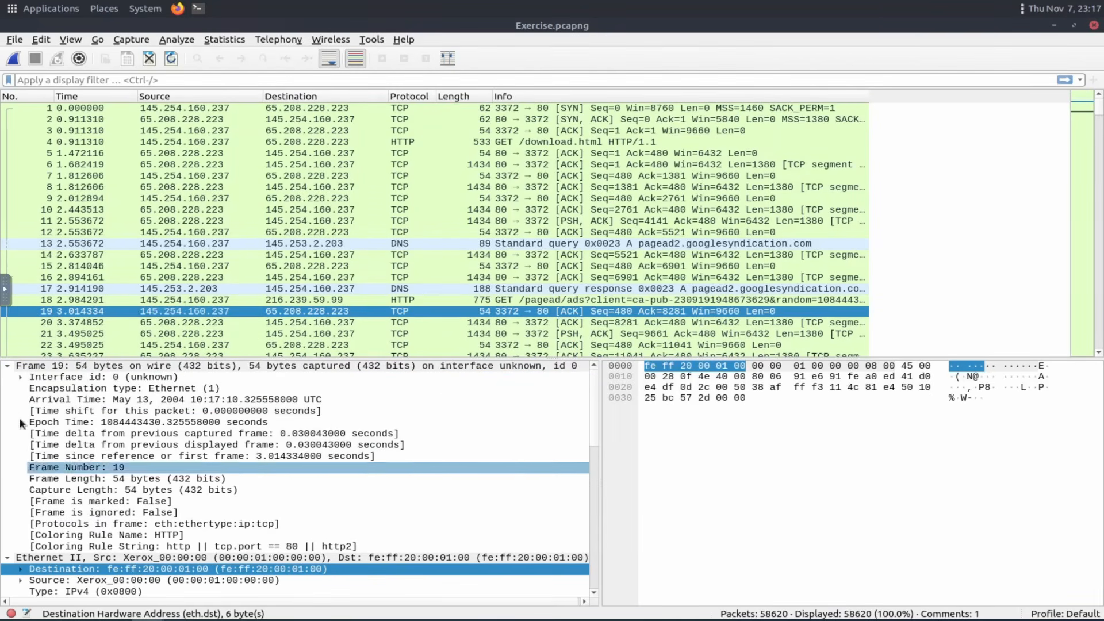
left_click(7, 366)
left_click(7, 377)
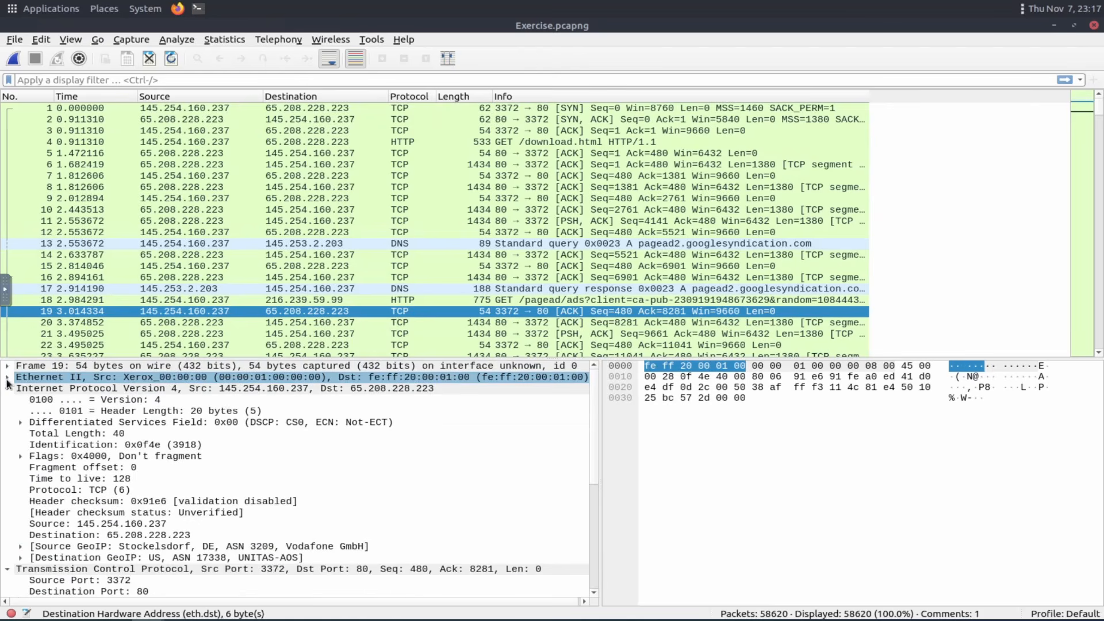
left_click(6, 388)
left_click(7, 400)
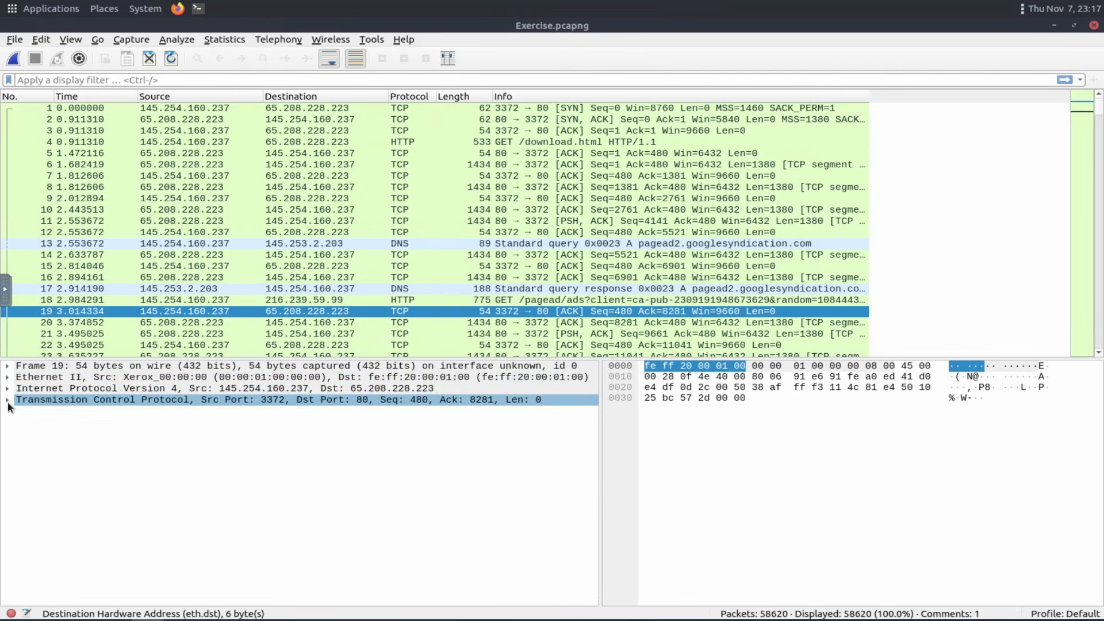
key("Up")
key("Up")
key("Up")
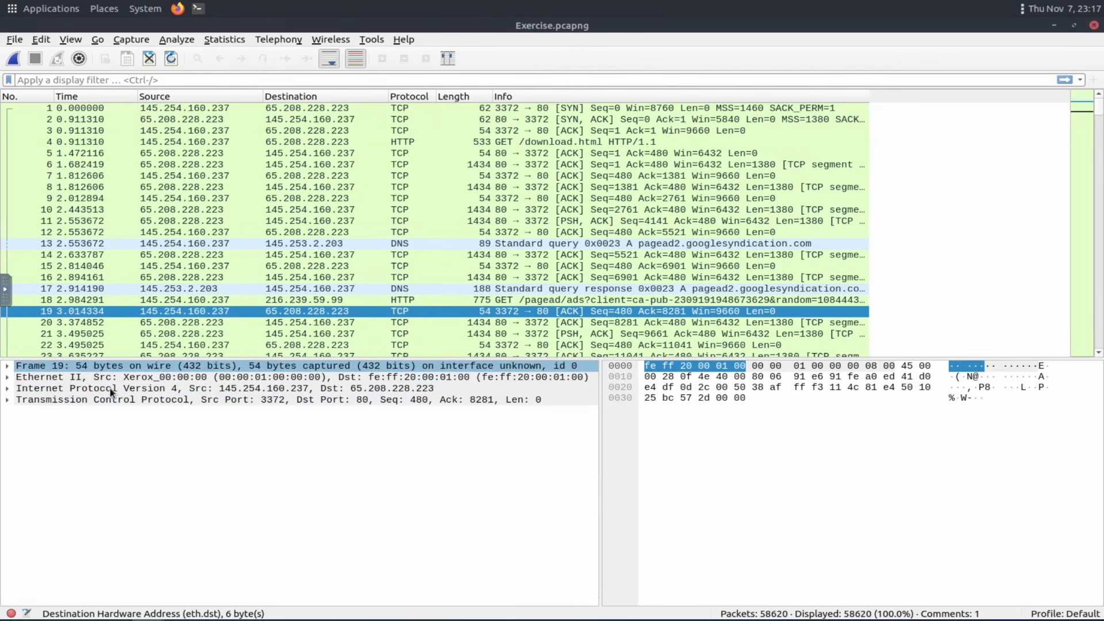
left_click(110, 389)
left_click(68, 375)
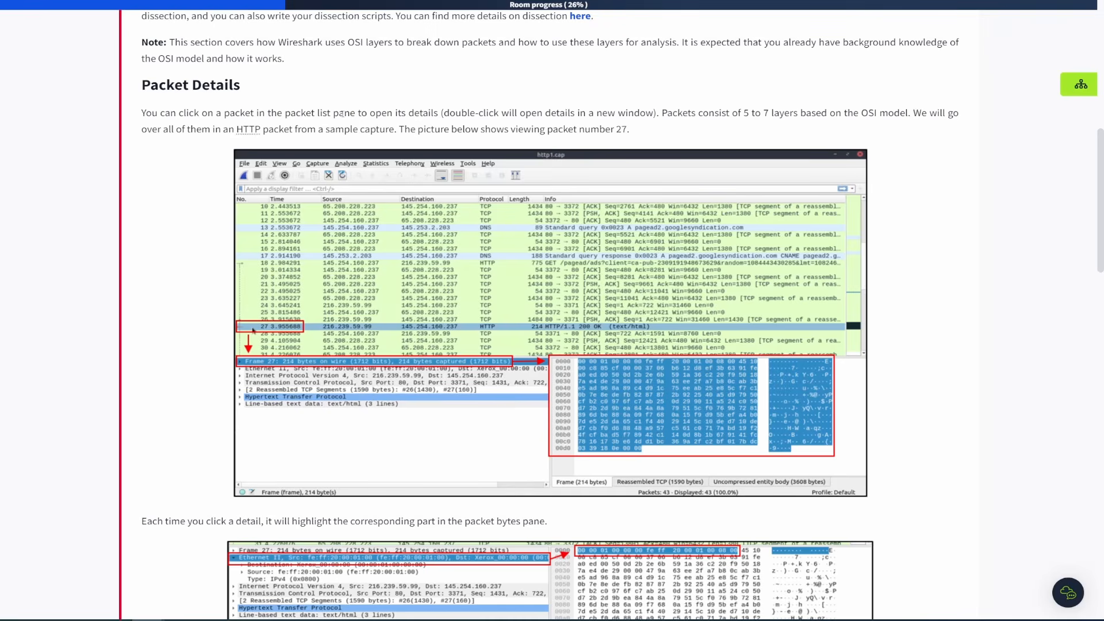
Read the Packet Details walkthrough and the Task 3 questions.
left_click_drag(677, 118, 629, 130)
left_click(763, 116)
scroll(193, 284, "down", 5)
scroll(144, 404, "down", 5)
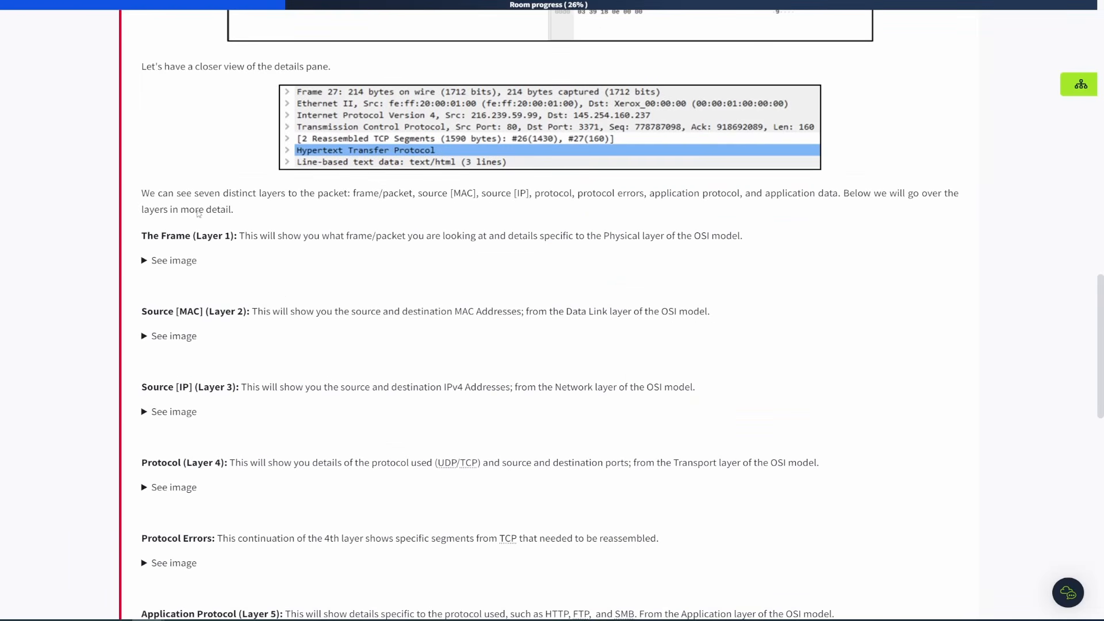
scroll(217, 505, "down", 6)
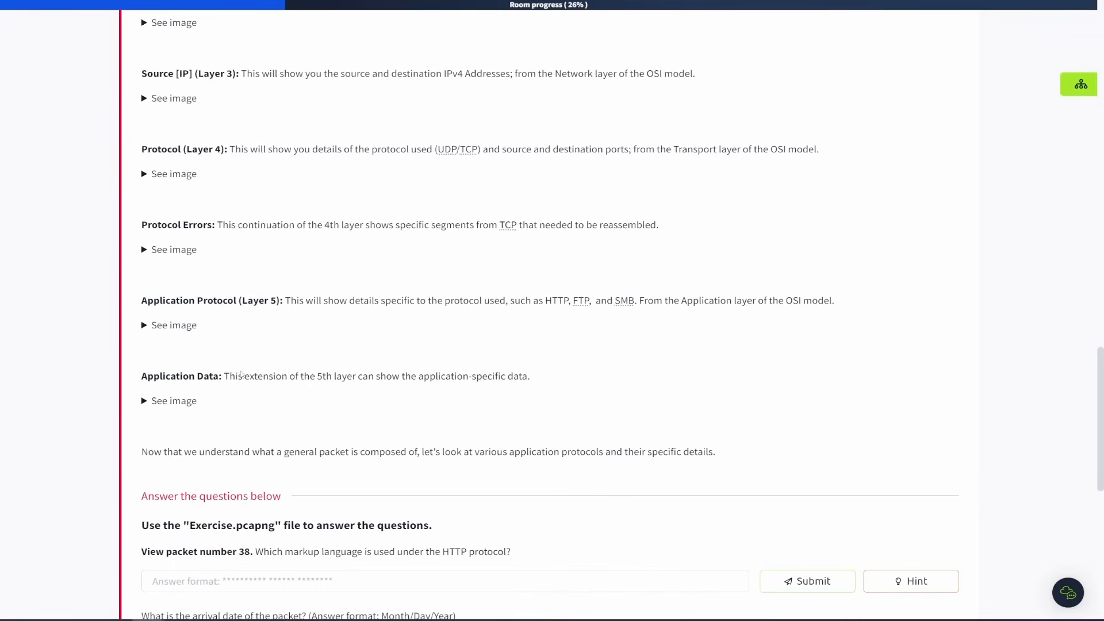
scroll(265, 344, "up", 8)
scroll(266, 344, "up", 9)
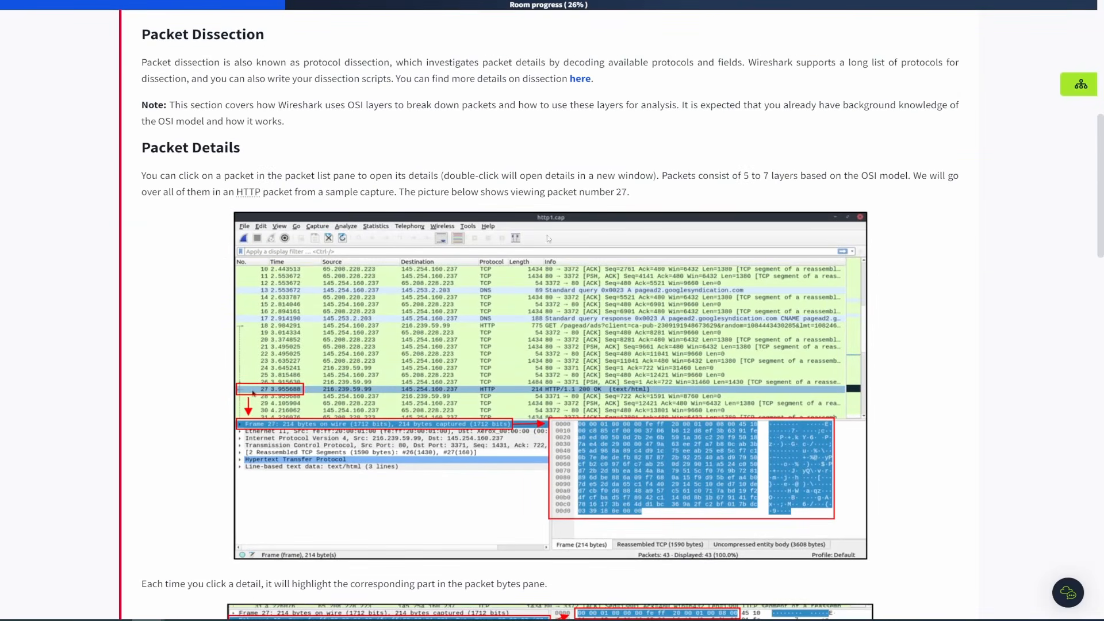
scroll(226, 274, "down", 4)
scroll(175, 270, "down", 1)
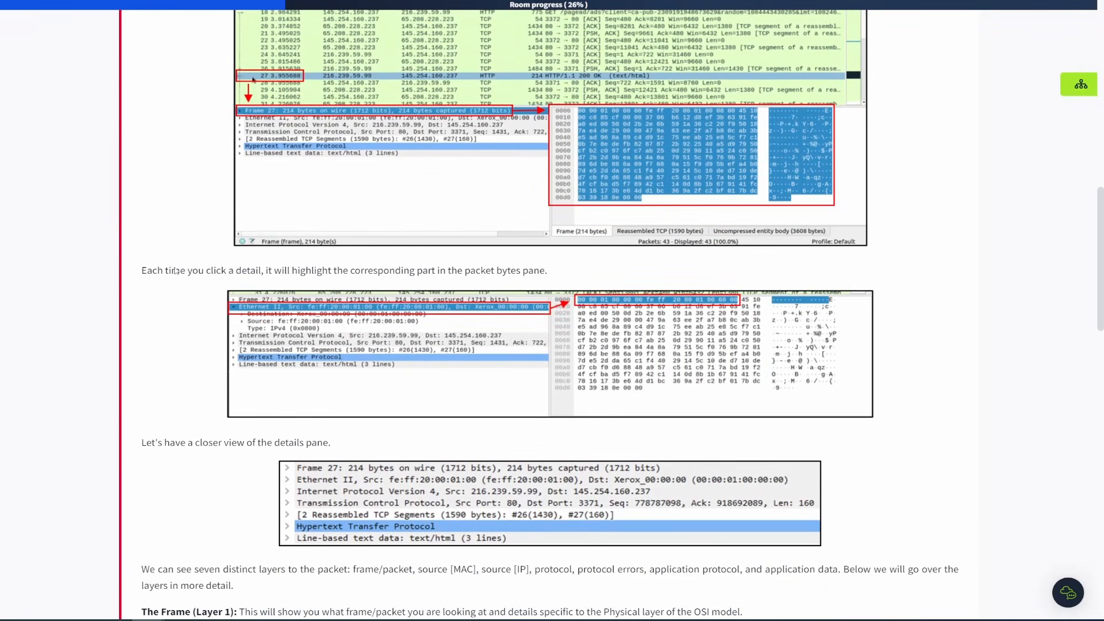
Highlight and read the explanation of the details pane and its seven packet layers.
left_click_drag(141, 270, 556, 279)
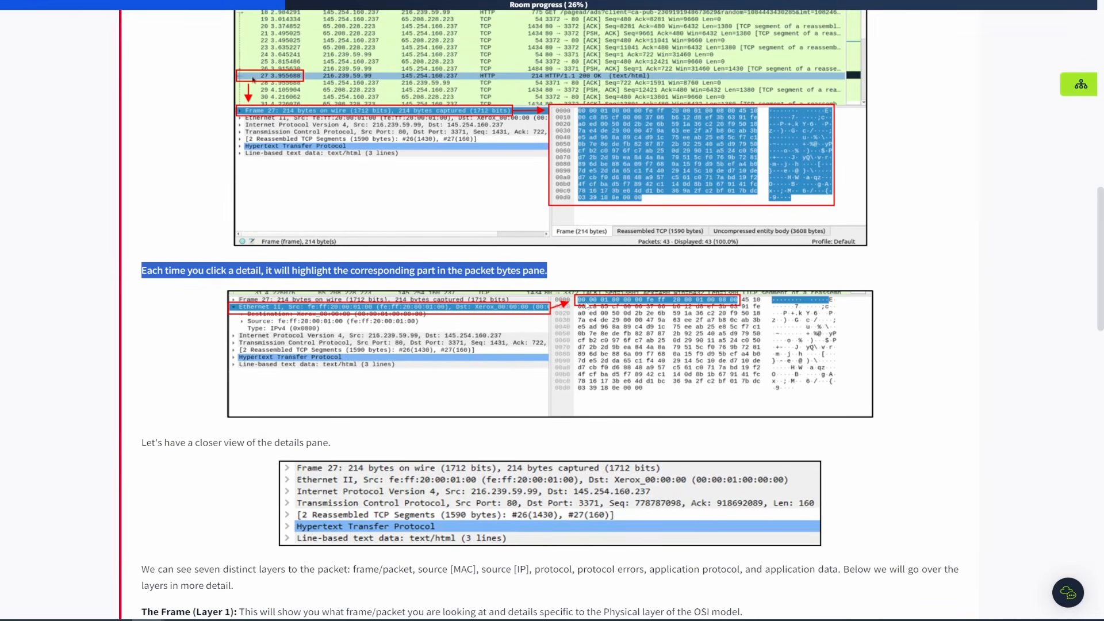
scroll(257, 243, "down", 3)
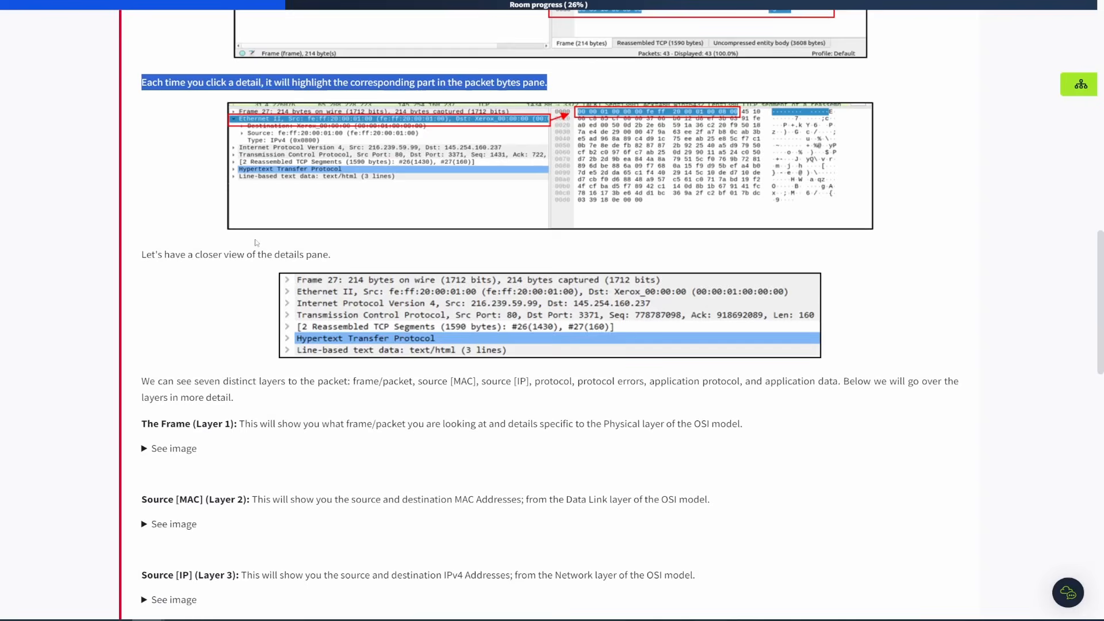
left_click(204, 302)
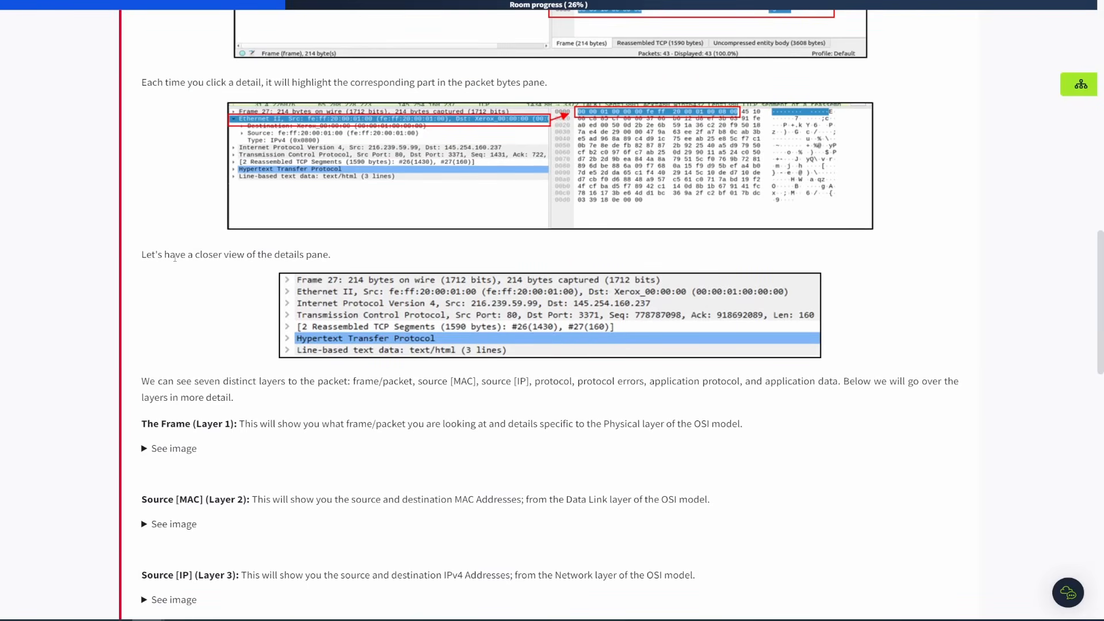
left_click_drag(174, 257, 332, 256)
scroll(213, 319, "down", 2)
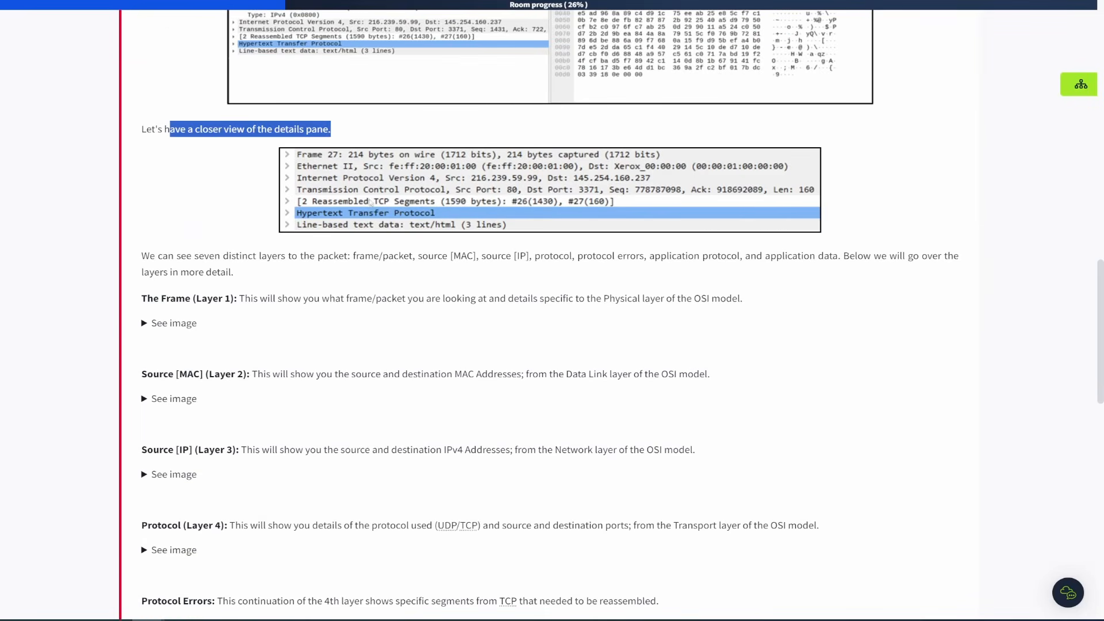
scroll(266, 277, "down", 1)
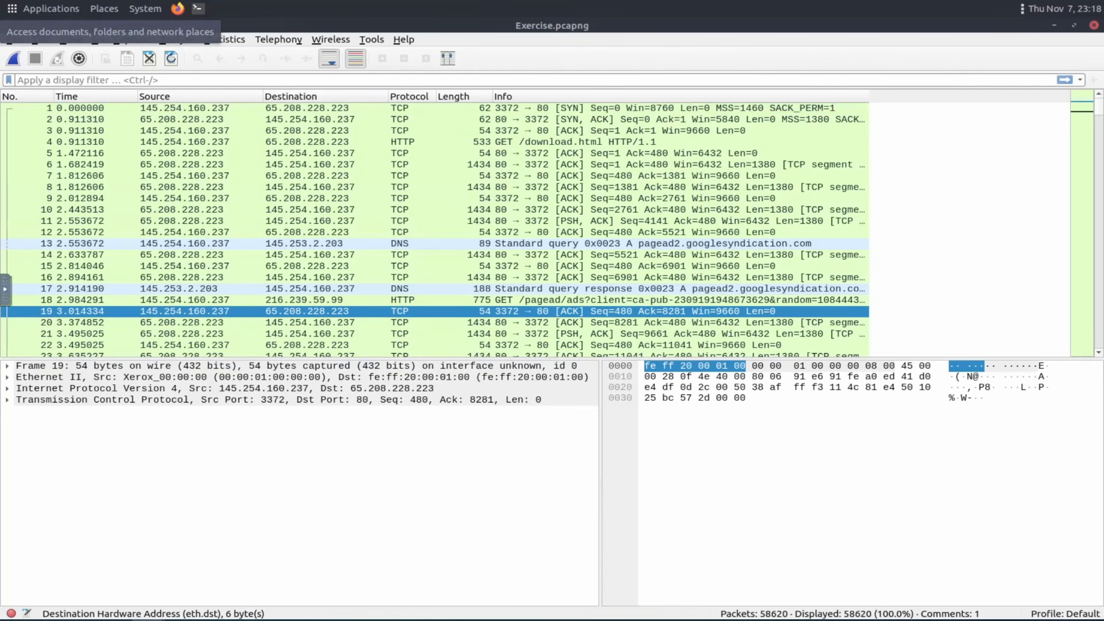
Select packet 18, the HTTP GET request, and collapse its Ethernet layer.
scroll(430, 279, "down", 2)
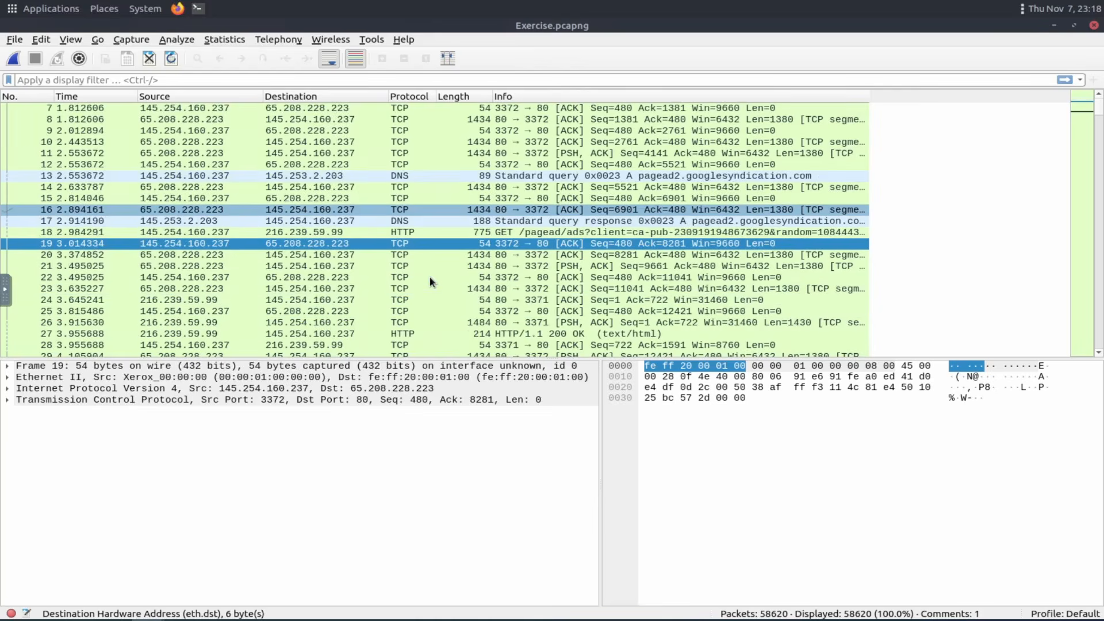
scroll(430, 277, "down", 4)
scroll(402, 245, "up", 2)
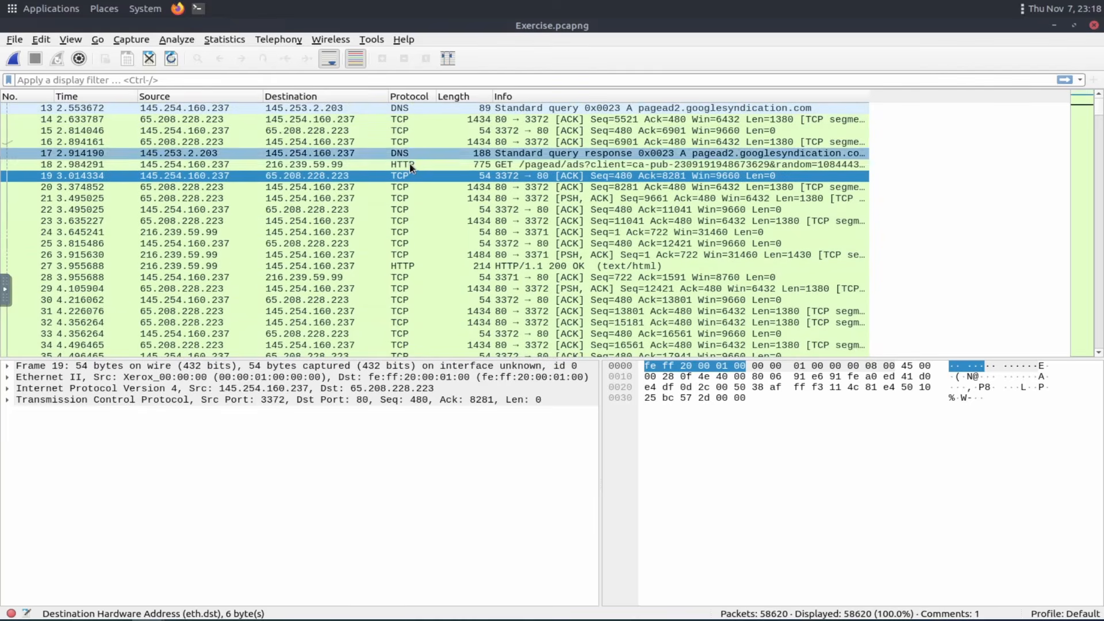
left_click(410, 164)
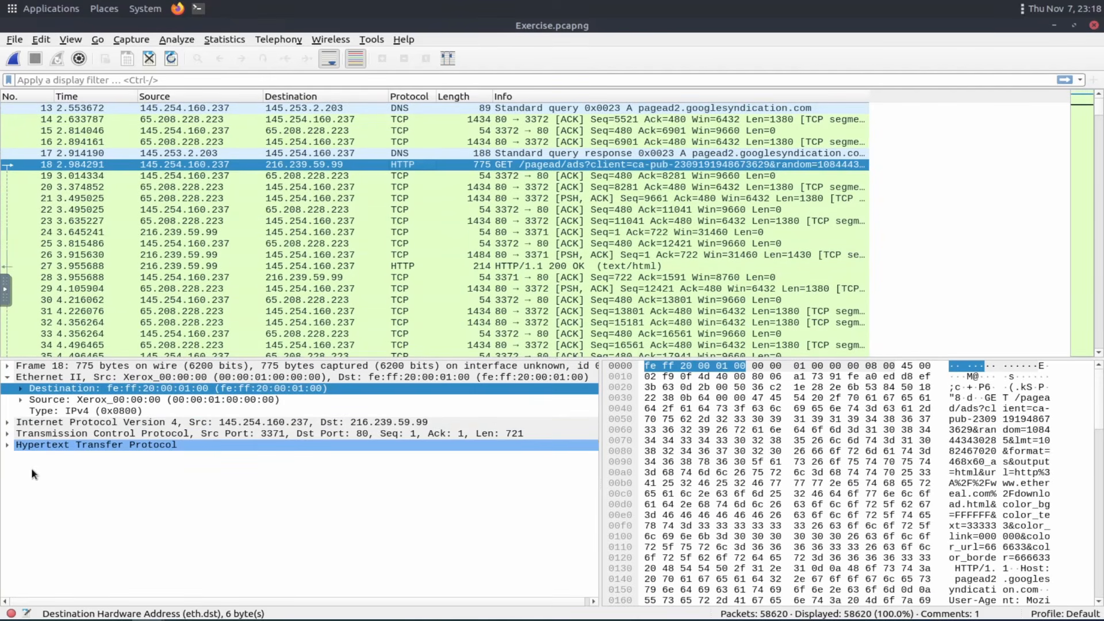
key("Left")
key("Left")
key("Up")
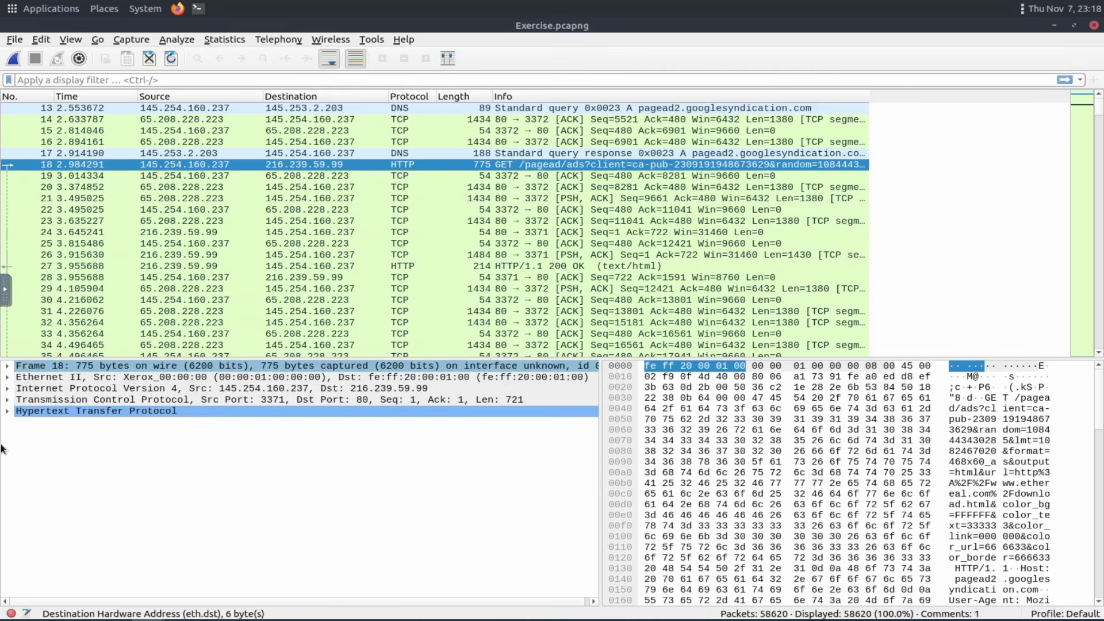
Expand the Frame layer example image in the task text.
key("alt+Tab")
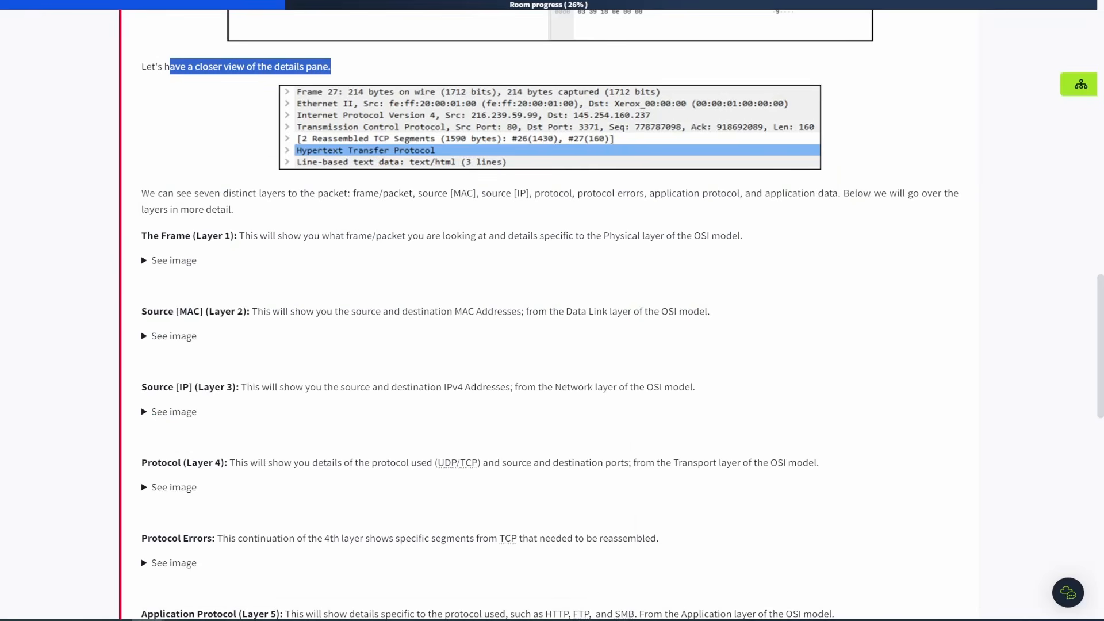
left_click(144, 262)
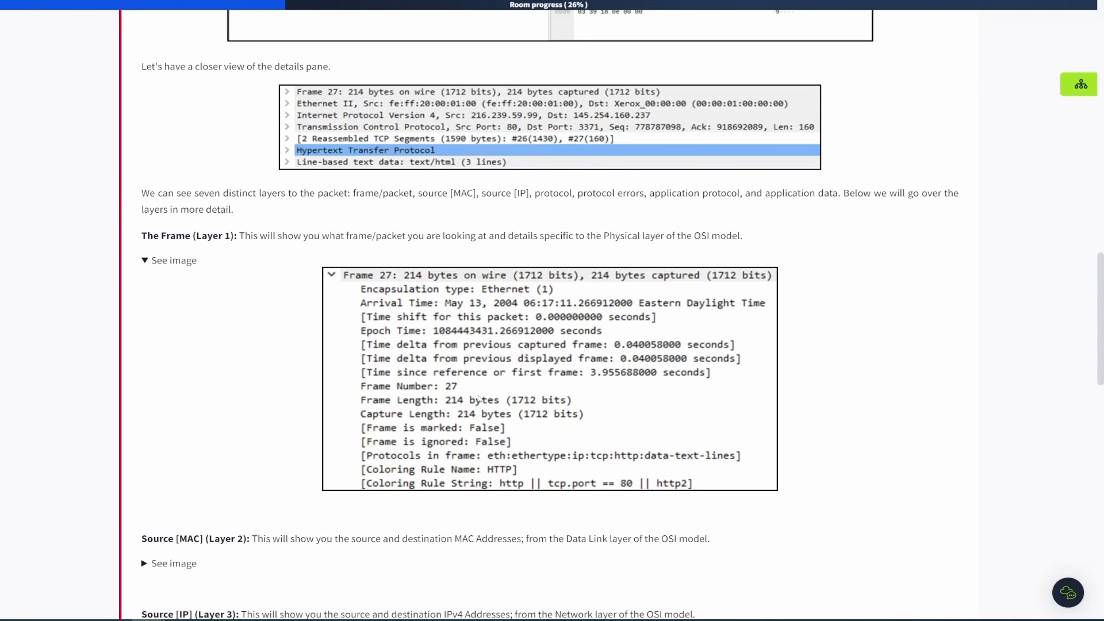
scroll(363, 363, "down", 3)
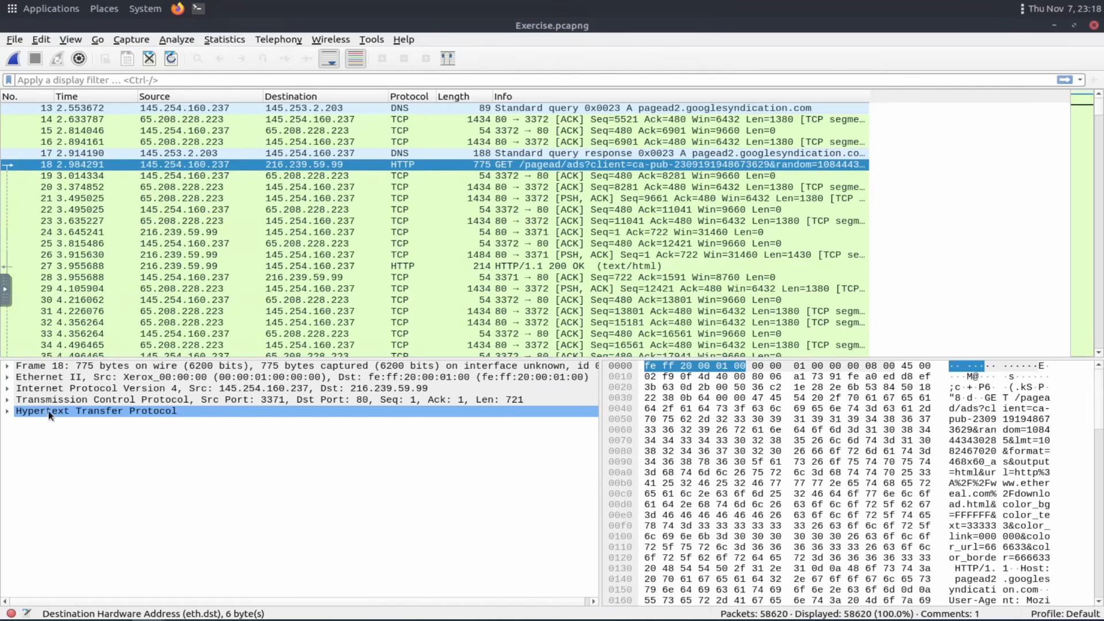
Expand the Frame layer in packet 18's details.
left_click(20, 368)
left_click(8, 366)
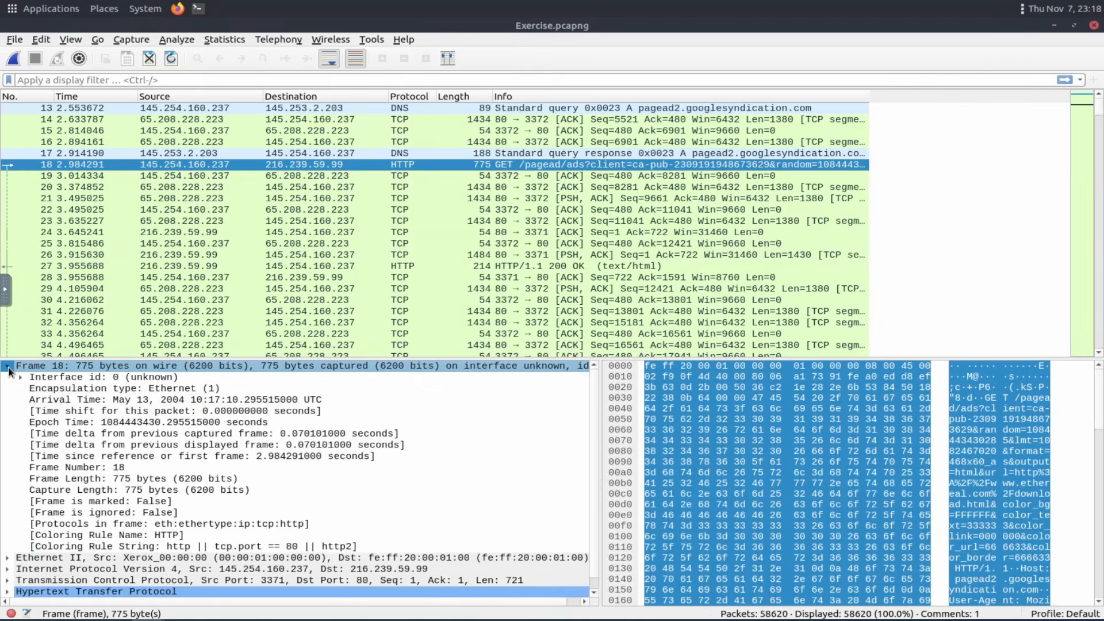
Collapse packet 18's Frame layer and open the Layer 2 Source [MAC] example image in the task text.
left_click(7, 366)
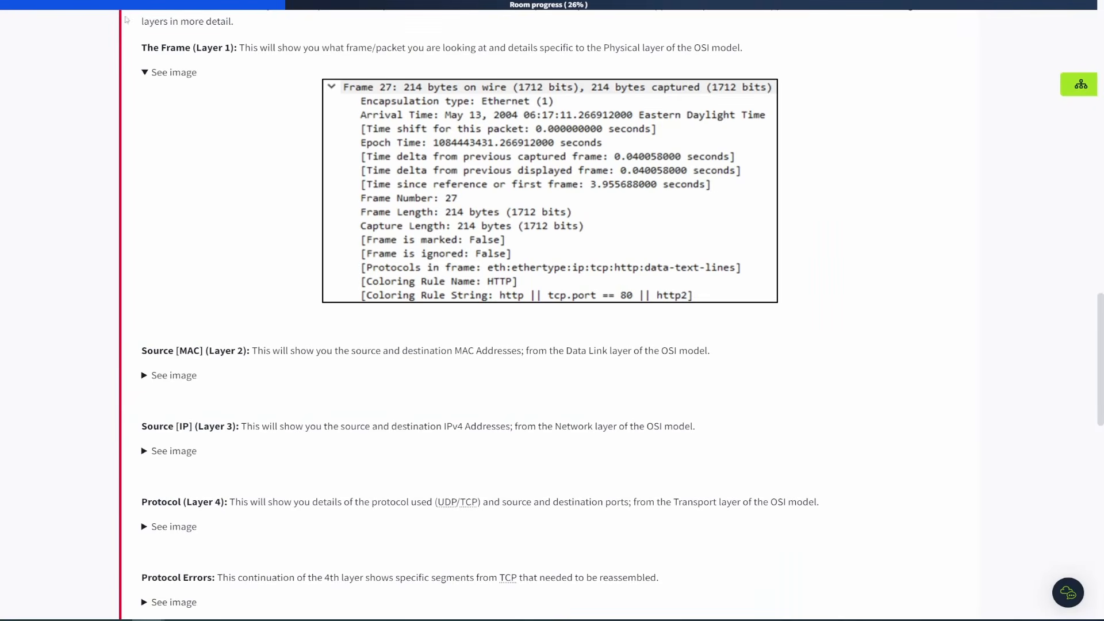
left_click(147, 377)
scroll(197, 293, "down", 3)
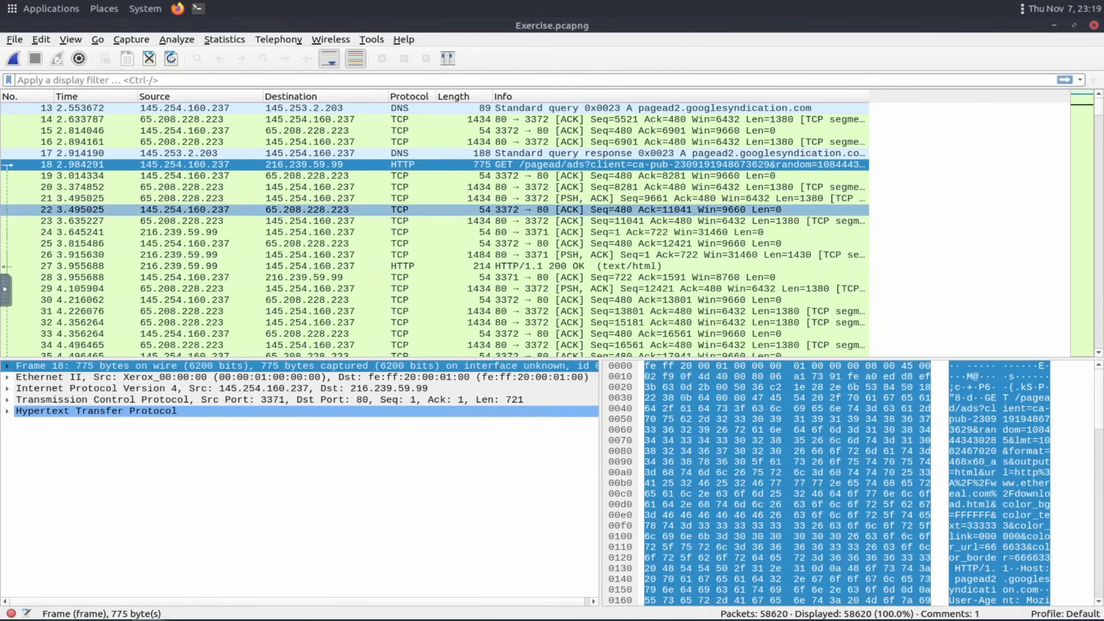
Expand packet 18's Ethernet II layer and inspect its Destination and Source MAC address subtrees.
left_click(6, 377)
left_click(74, 388)
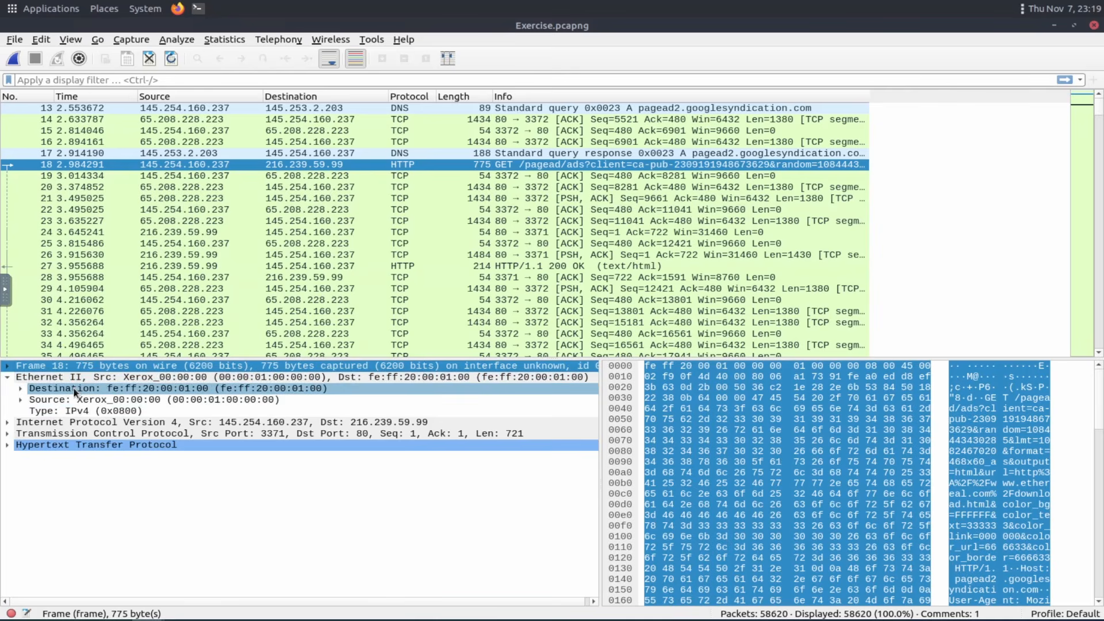
left_click(33, 403)
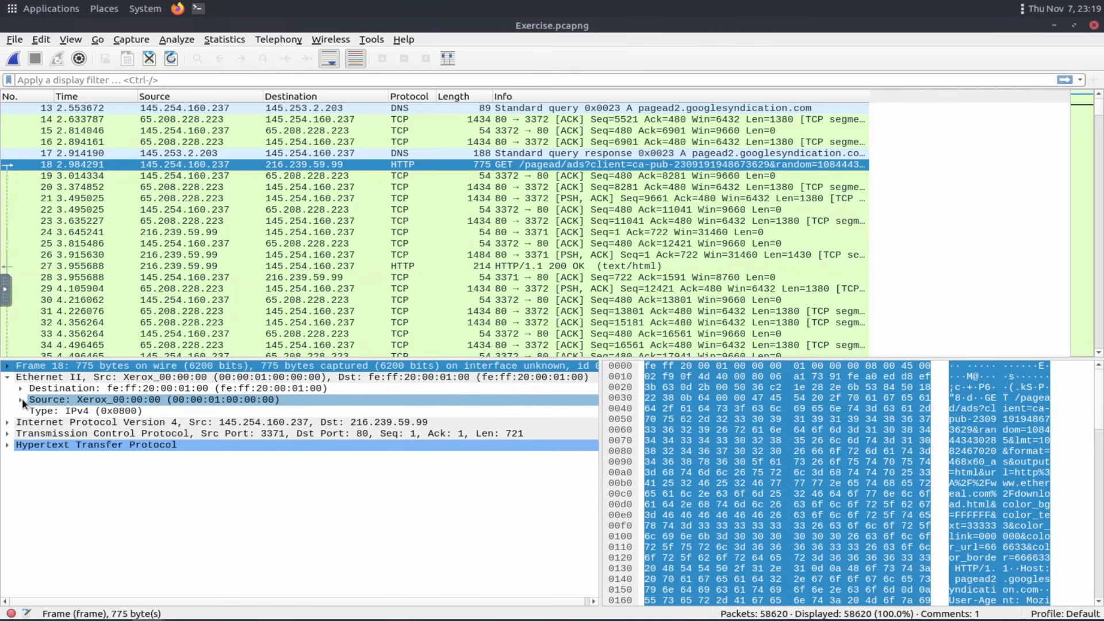
left_click(22, 399)
left_click(192, 412)
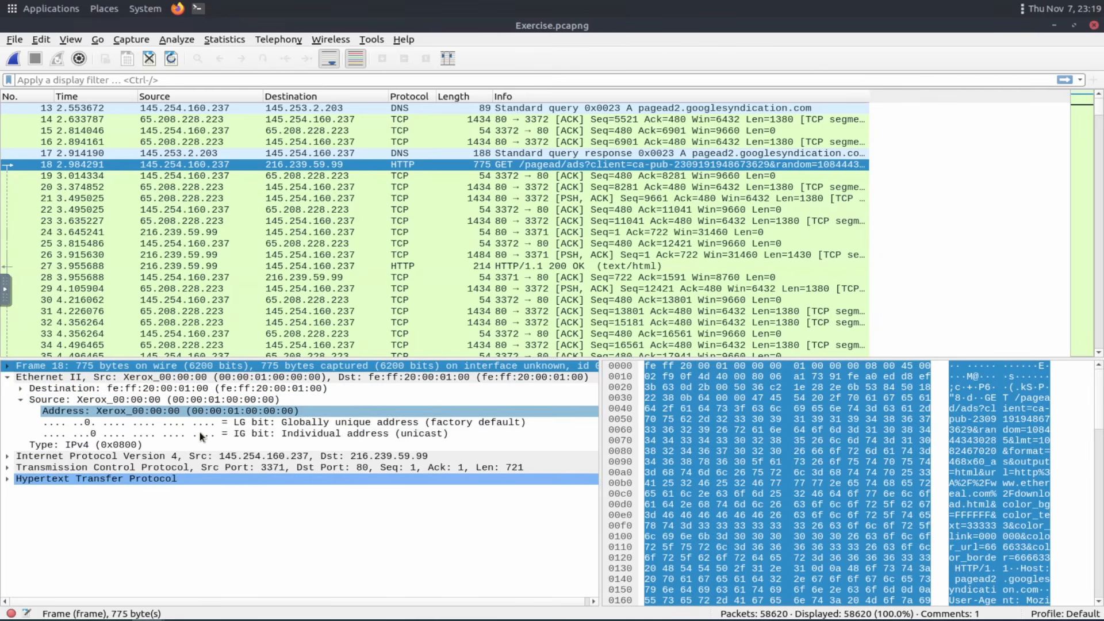
left_click(21, 402)
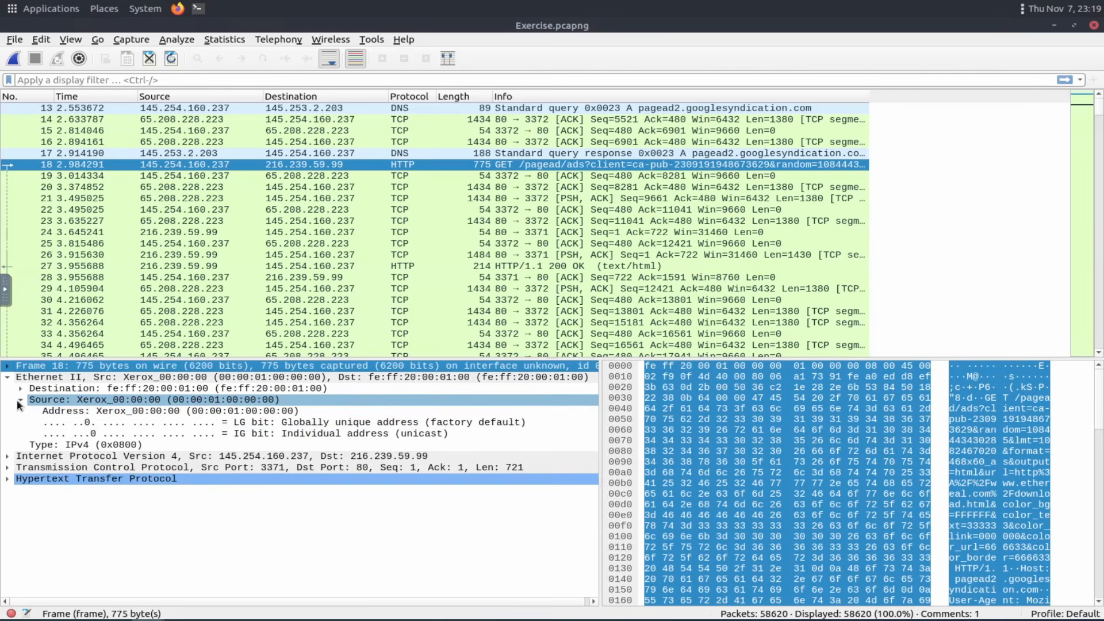
left_click(18, 401)
left_click(20, 389)
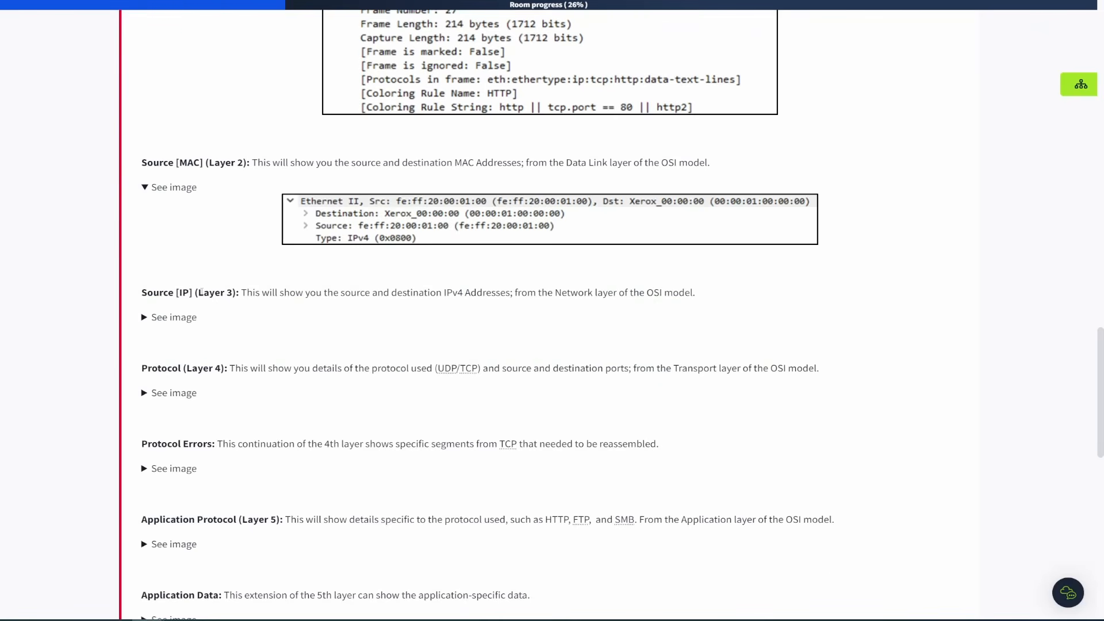
Open the Layer 3 Source [IP] example image in the task text.
scroll(202, 293, "down", 1)
left_click(145, 255)
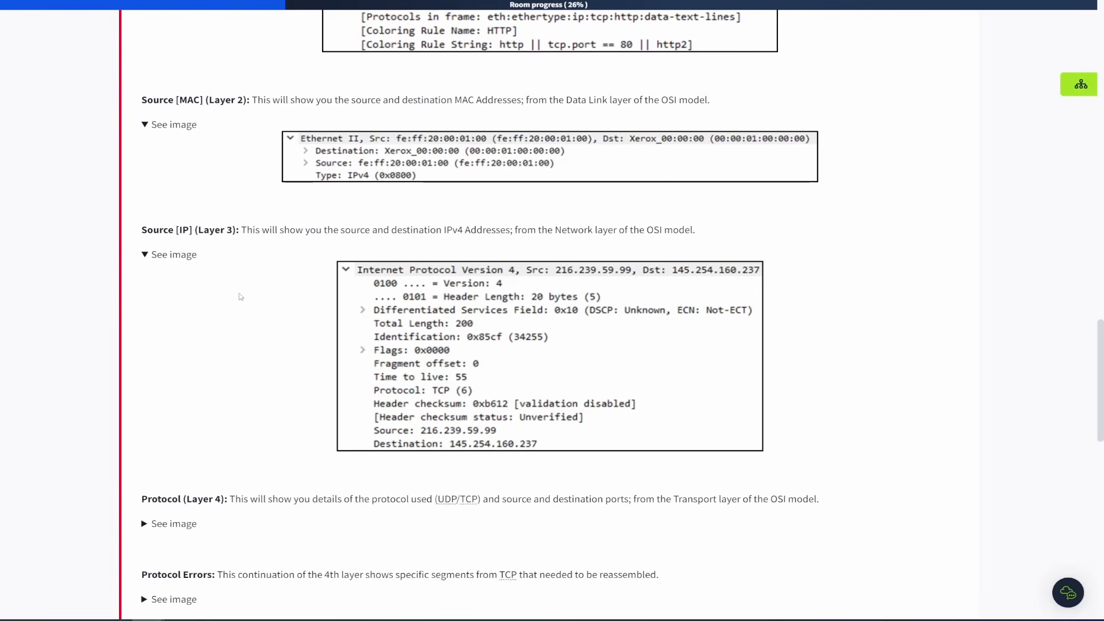
scroll(240, 297, "down", 2)
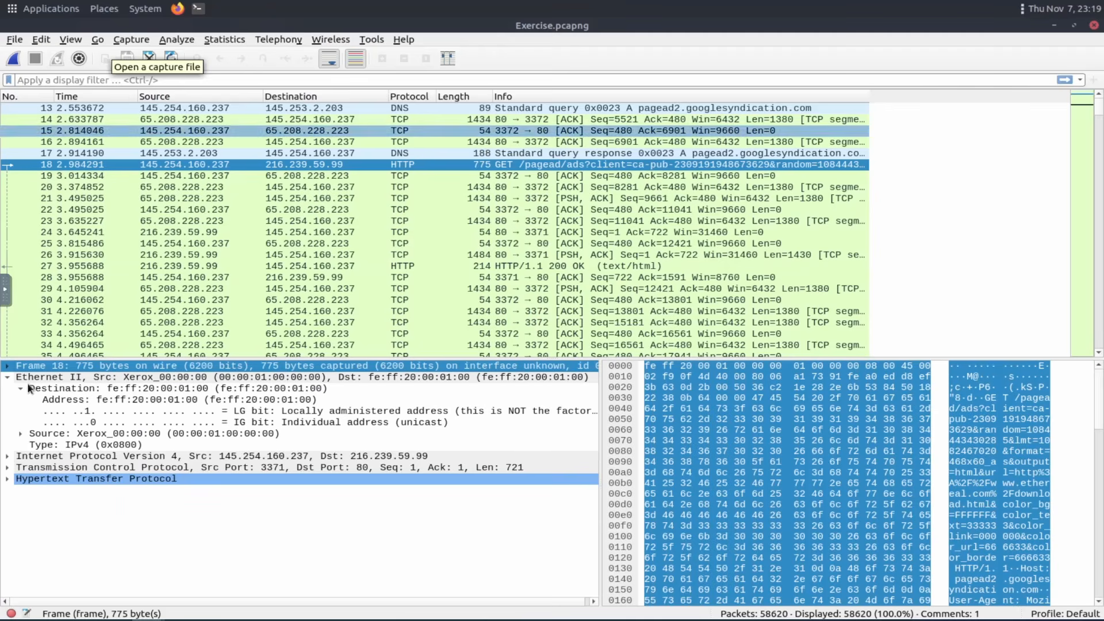
Collapse the Ethernet II layer and expand packet 18's Internet Protocol Version 4 layer, comparing it with the task's example.
left_click(8, 377)
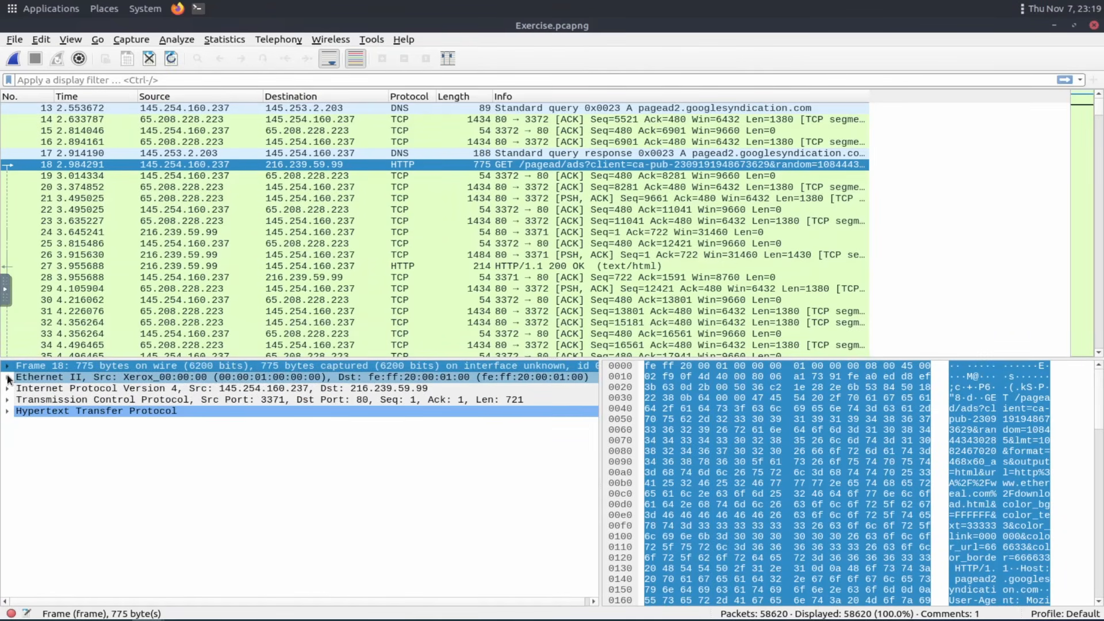
left_click(7, 389)
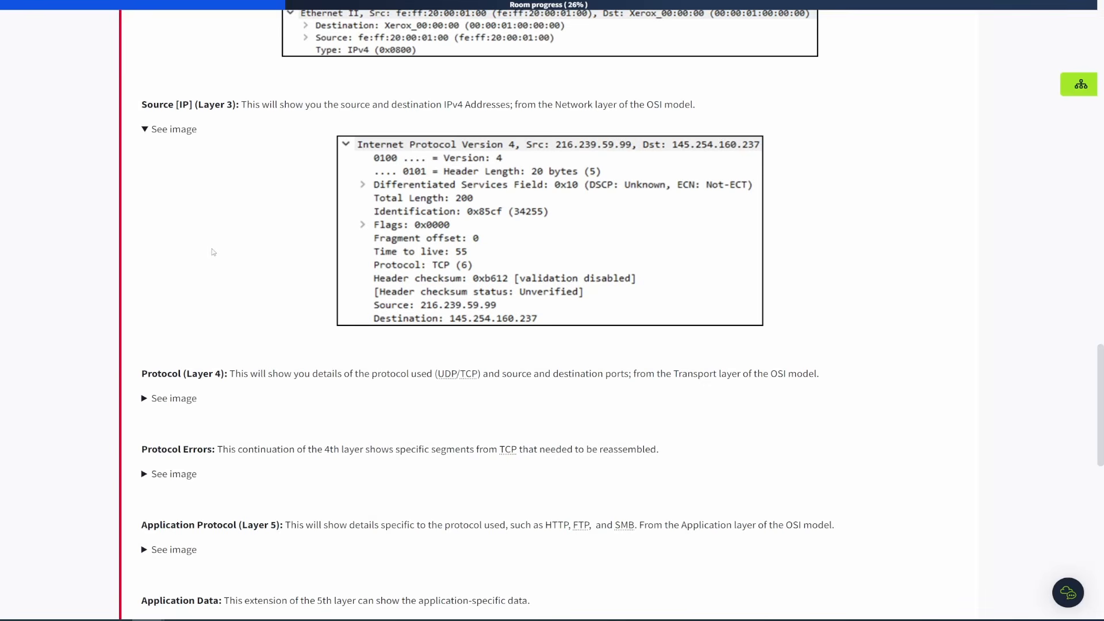
scroll(212, 255, "up", 6)
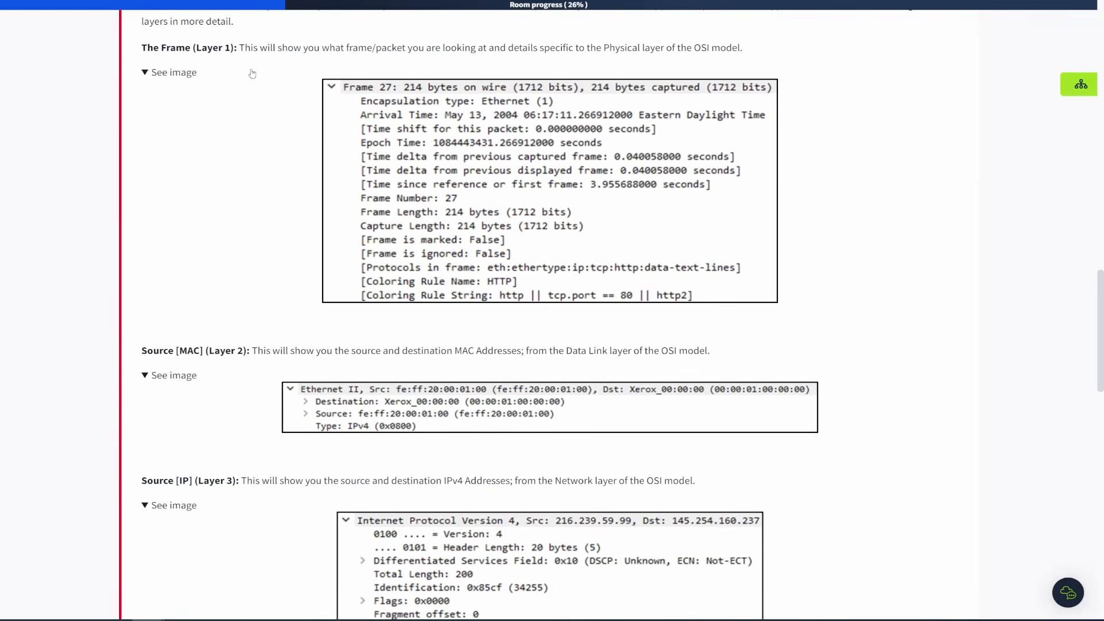
scroll(231, 256, "down", 6)
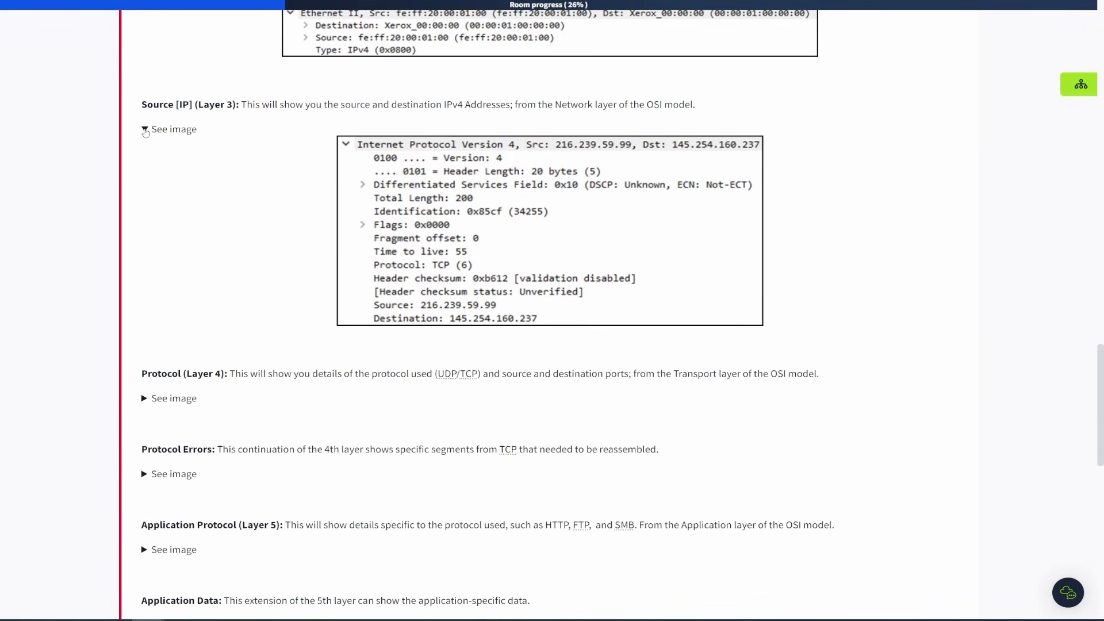
scroll(222, 211, "down", 3)
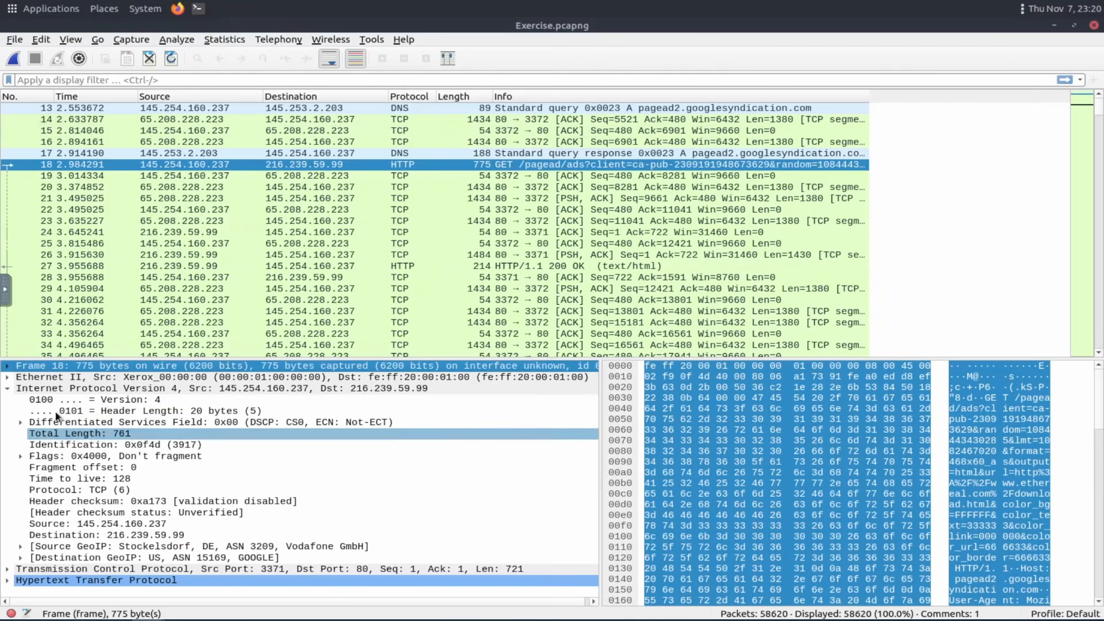
Collapse the IPv4 layer in Wireshark and open the Layer 4 Protocol example image in the task text.
left_click(8, 391)
left_click(8, 391)
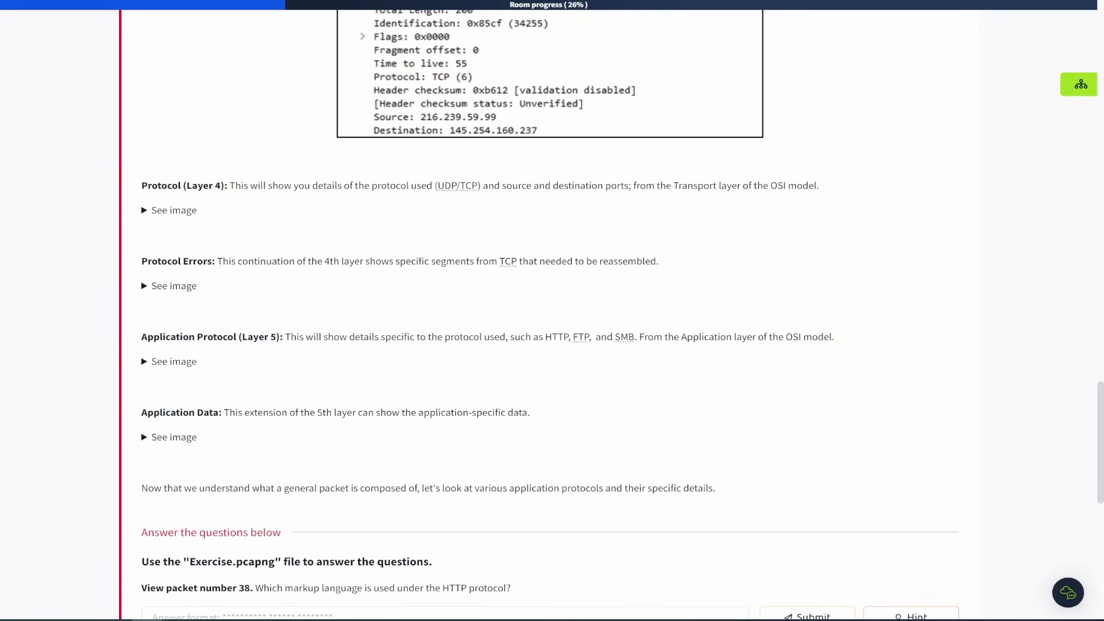
scroll(187, 283, "up", 4)
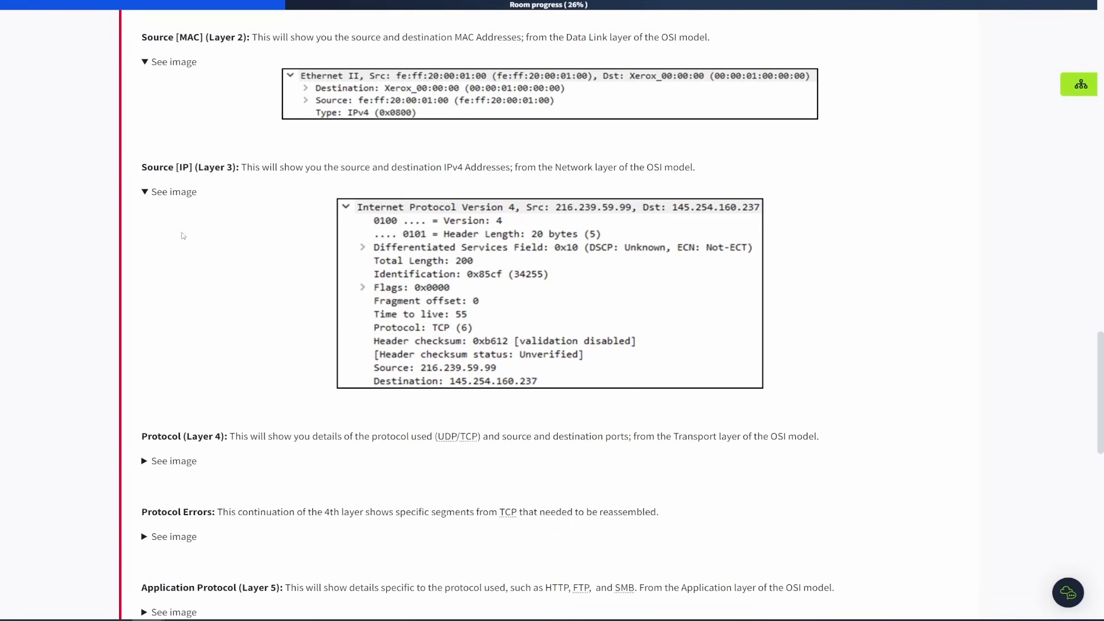
left_click(145, 192)
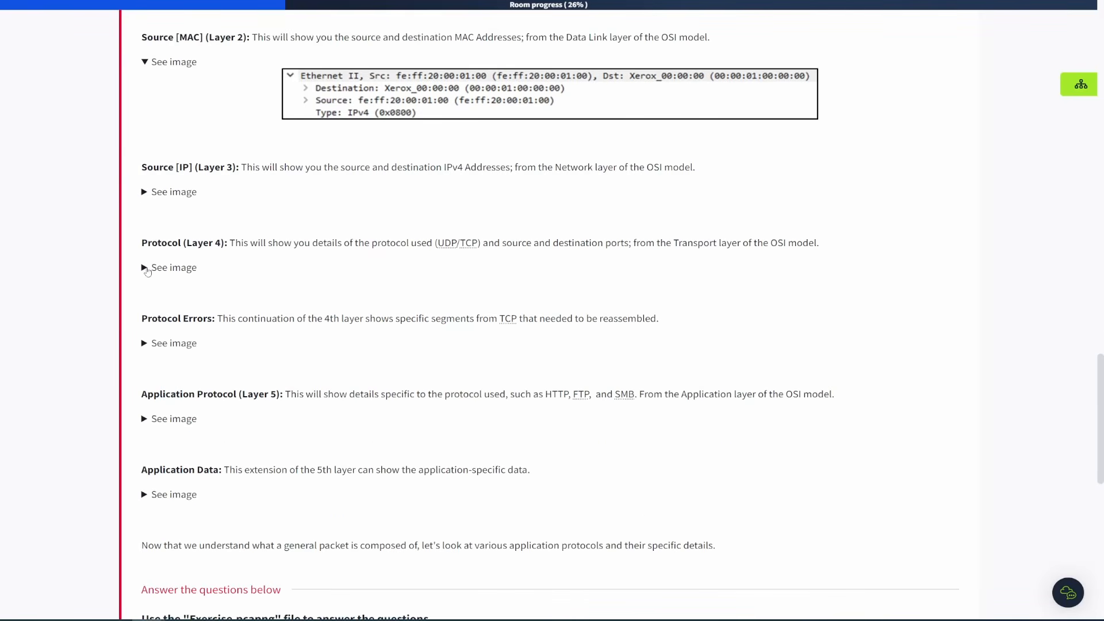
left_click(145, 268)
left_click(145, 195)
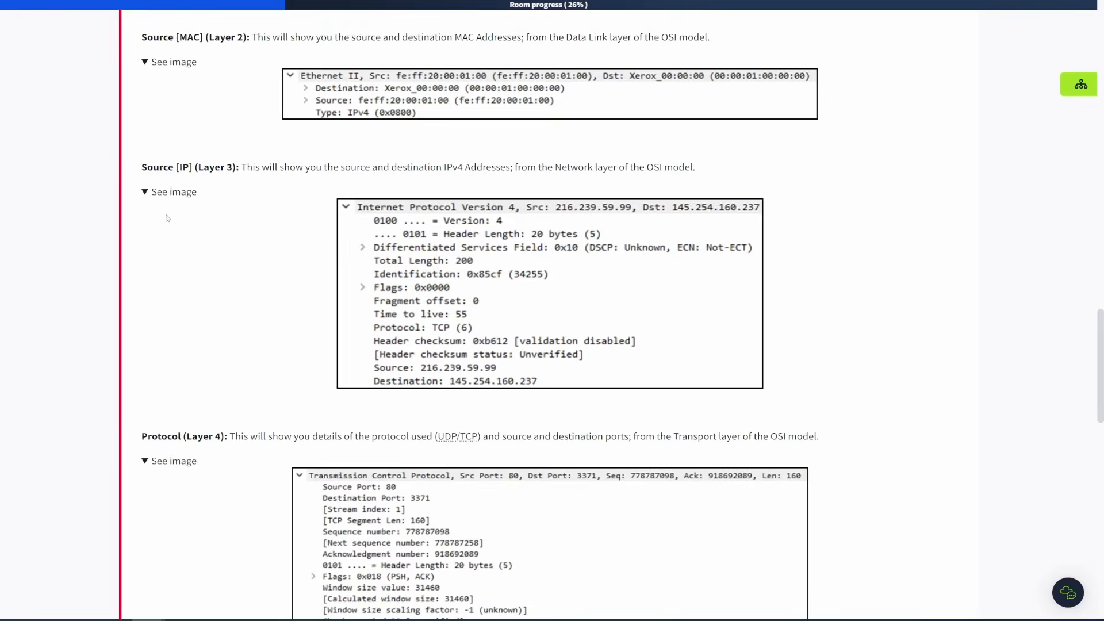
scroll(212, 251, "down", 6)
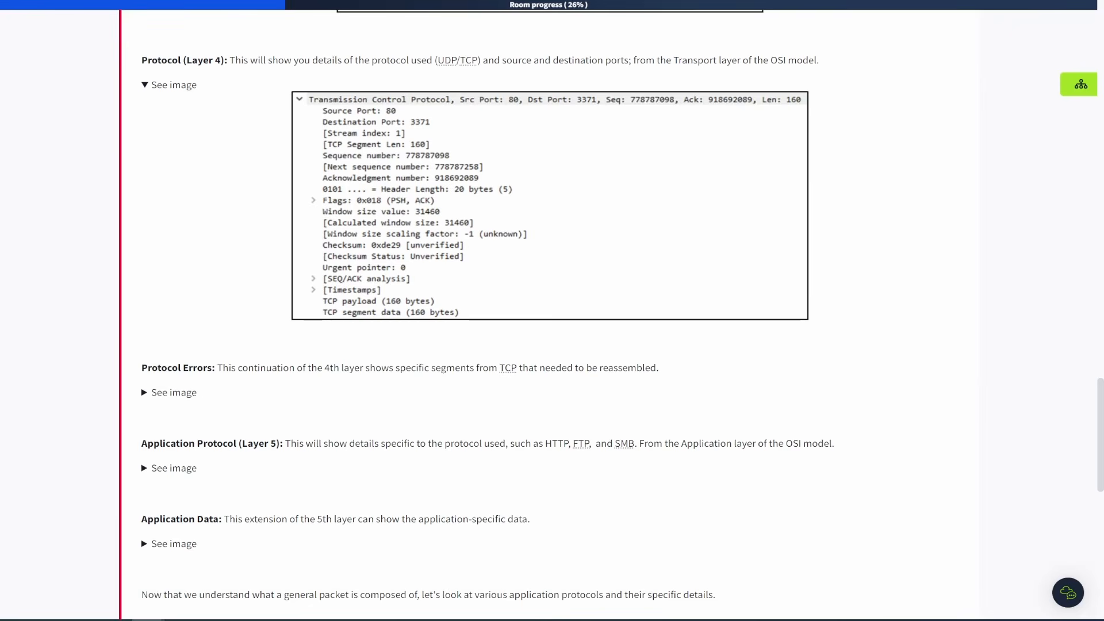
Expand packet 18's Transmission Control Protocol layer and scroll through its fields.
left_click(236, 1)
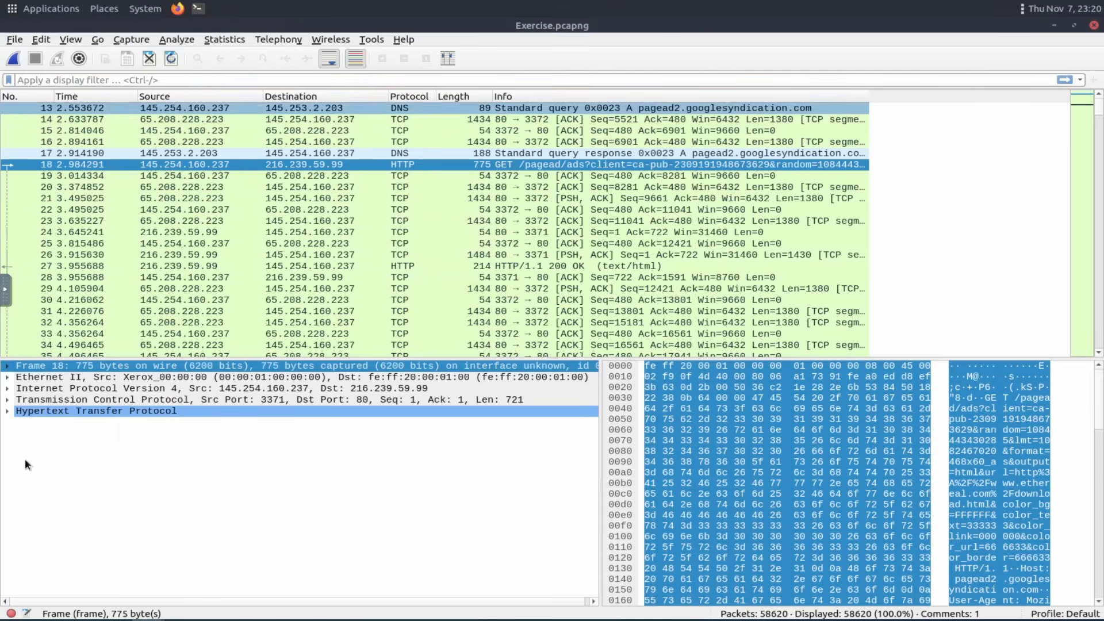
left_click(9, 402)
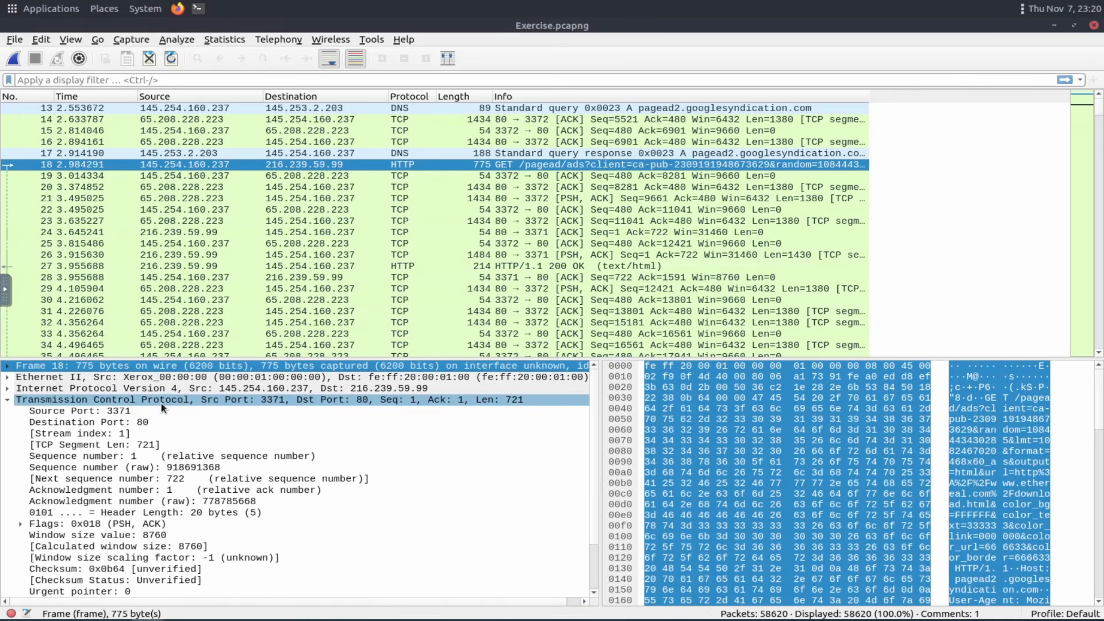
left_click_drag(194, 399, 148, 467)
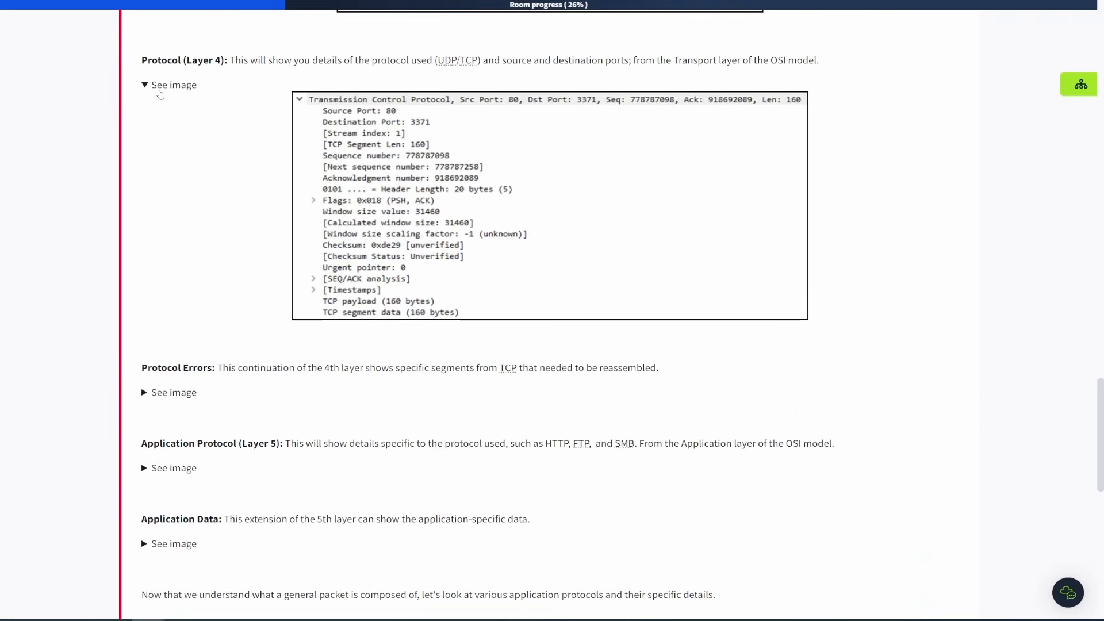
Open the Protocol Errors example image in the task text and compare it with the TCP SEQ/ACK analysis entry.
left_click(144, 392)
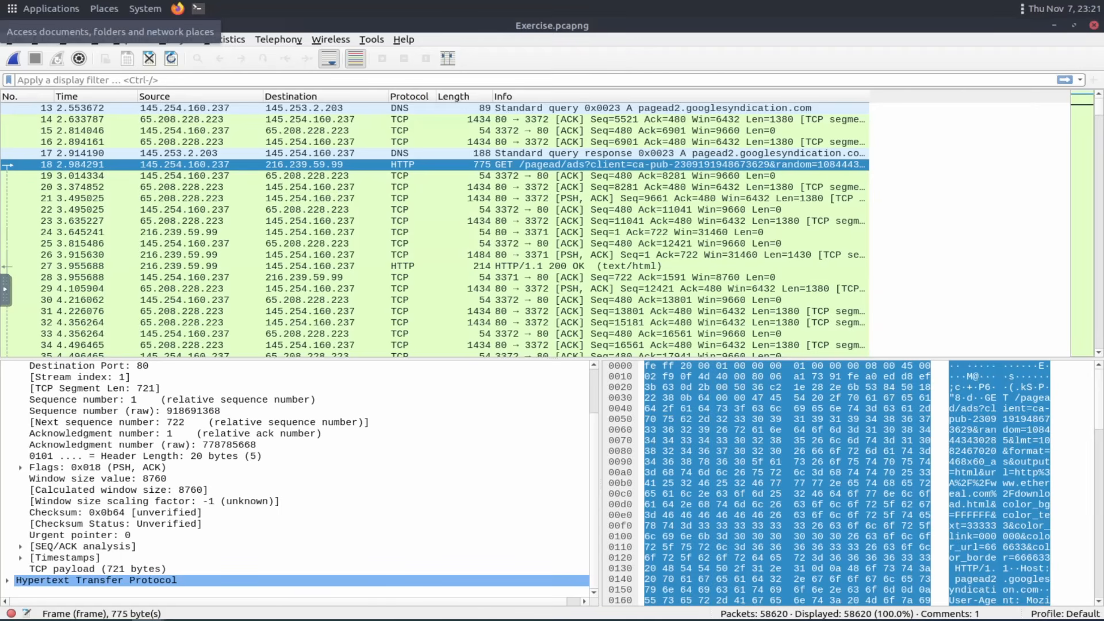
left_click(49, 548)
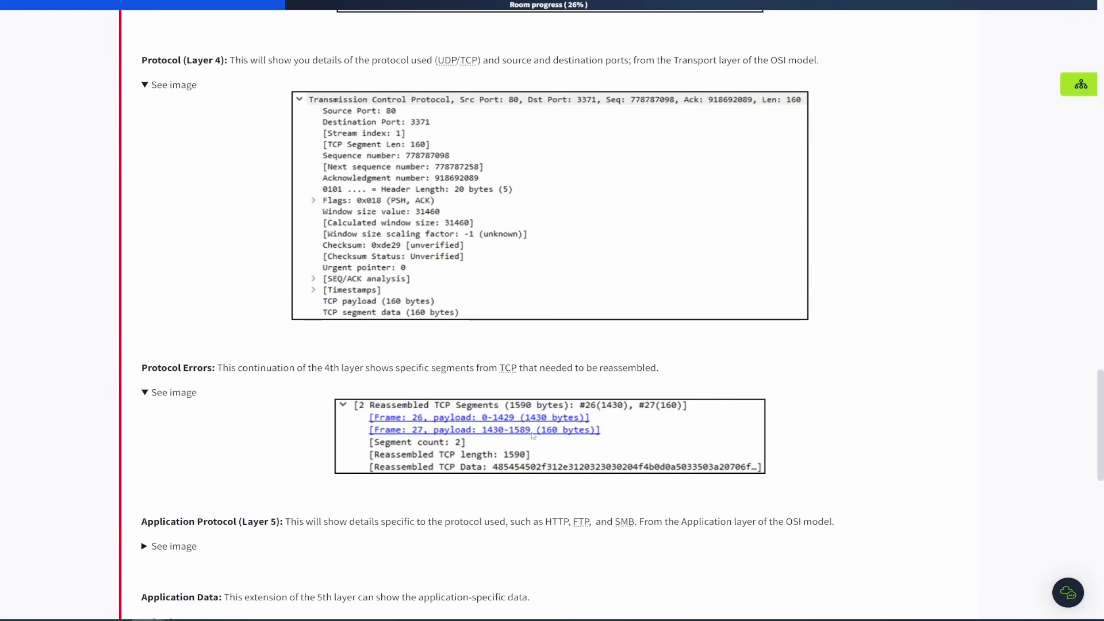
scroll(274, 470, "down", 2)
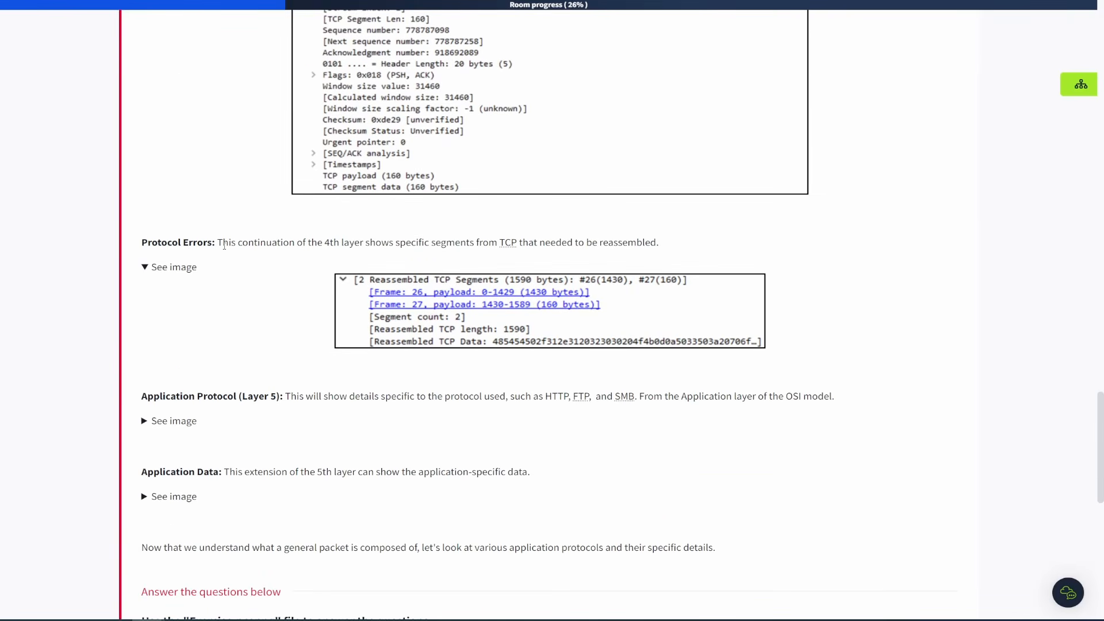
scroll(205, 261, "up", 1)
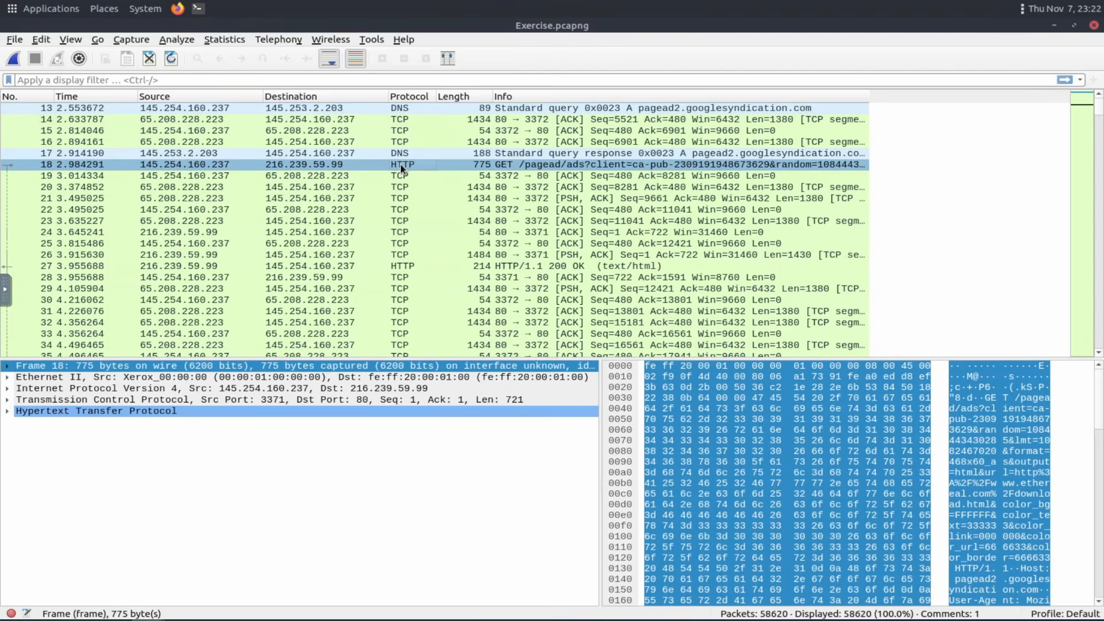
Select packet 15, the TCP ACK from 145.254.160.237 to 65.208.228.223.
left_click(401, 164)
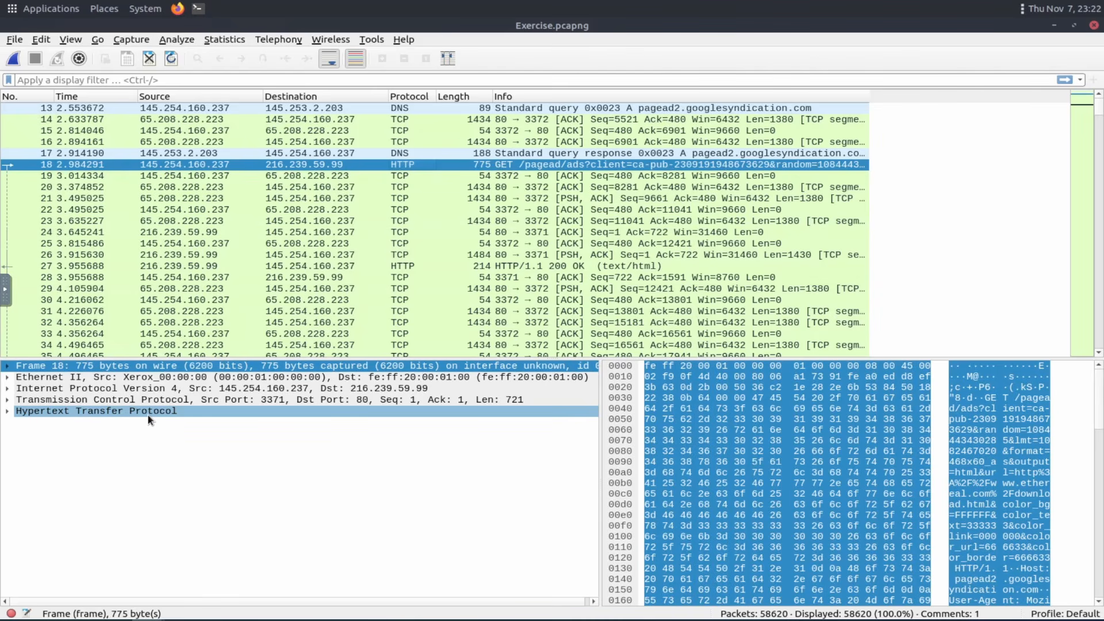
left_click(398, 132)
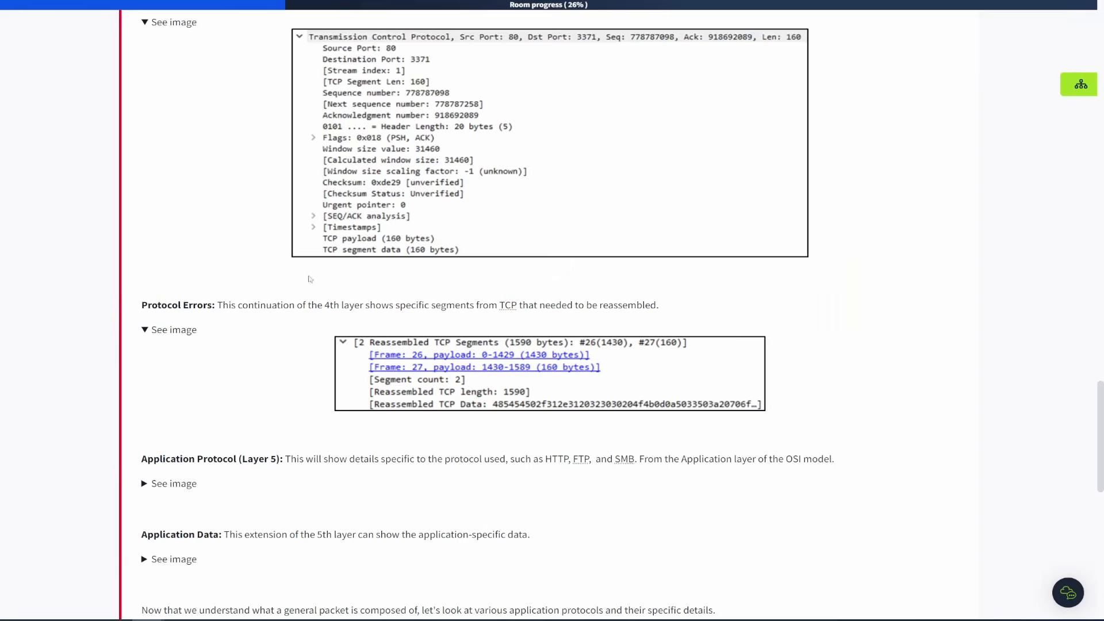
Open the Application Protocol (Layer 5) HTTP example image in the task text.
scroll(320, 330, "down", 3)
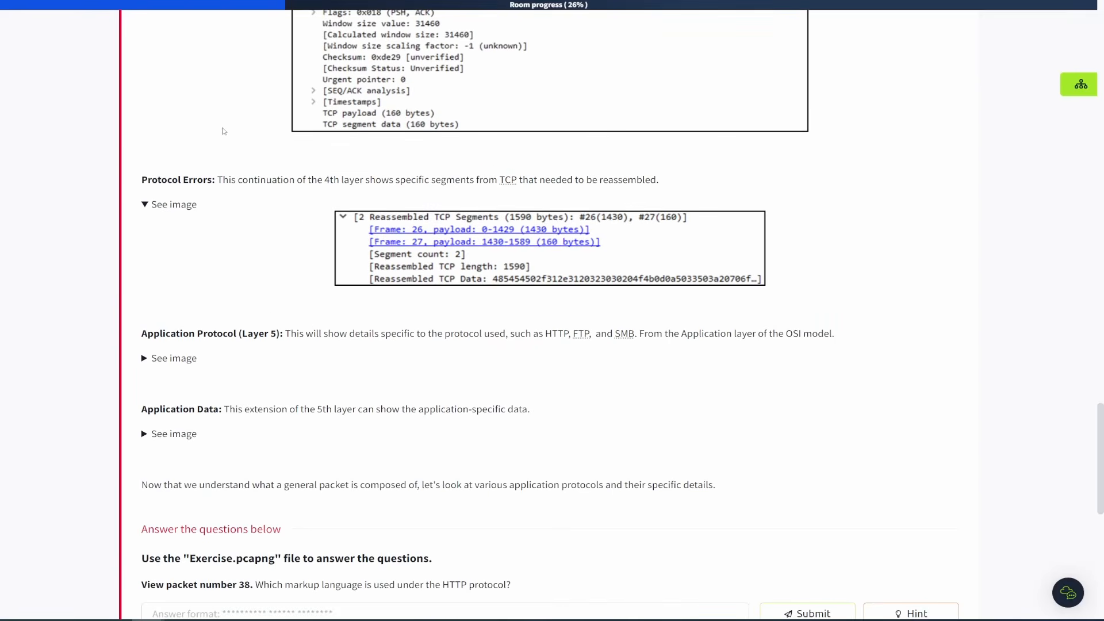
left_click(174, 360)
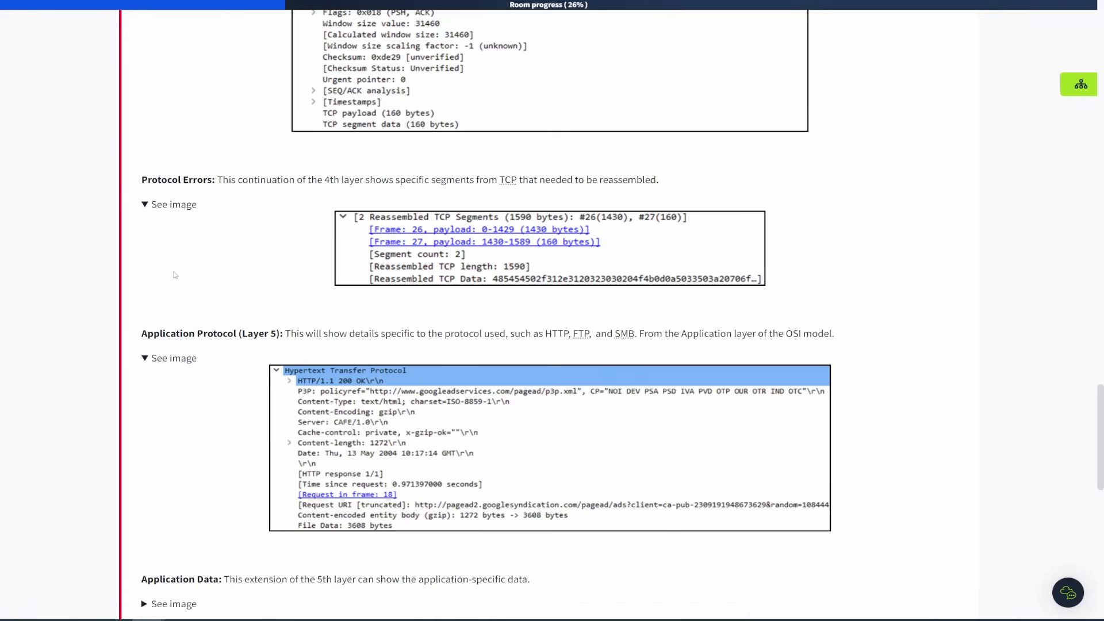
scroll(241, 280, "down", 2)
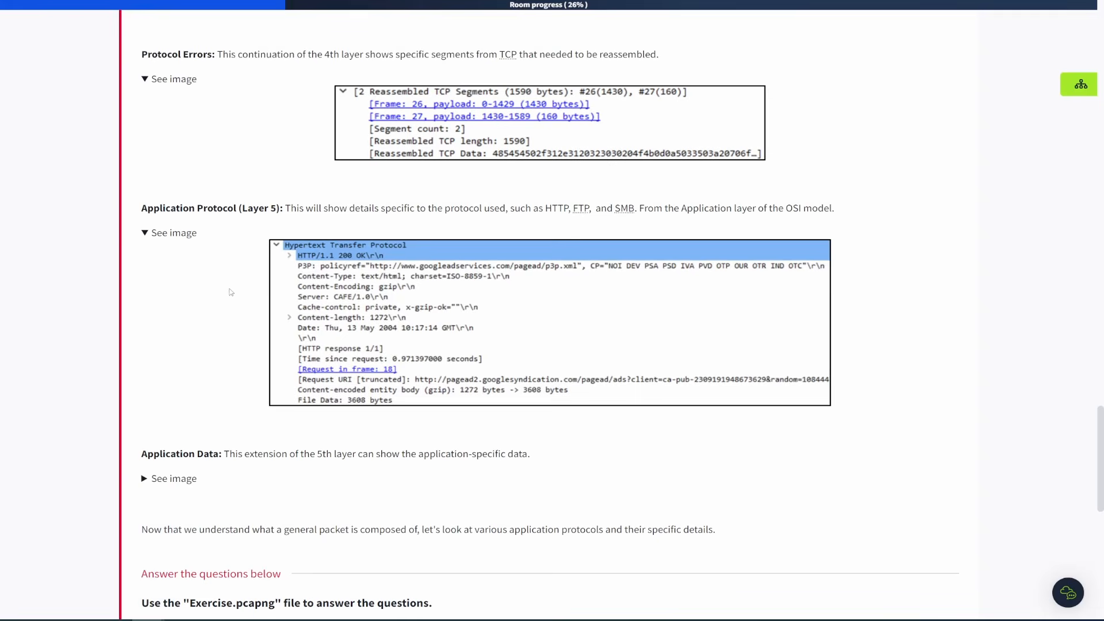
scroll(233, 294, "down", 1)
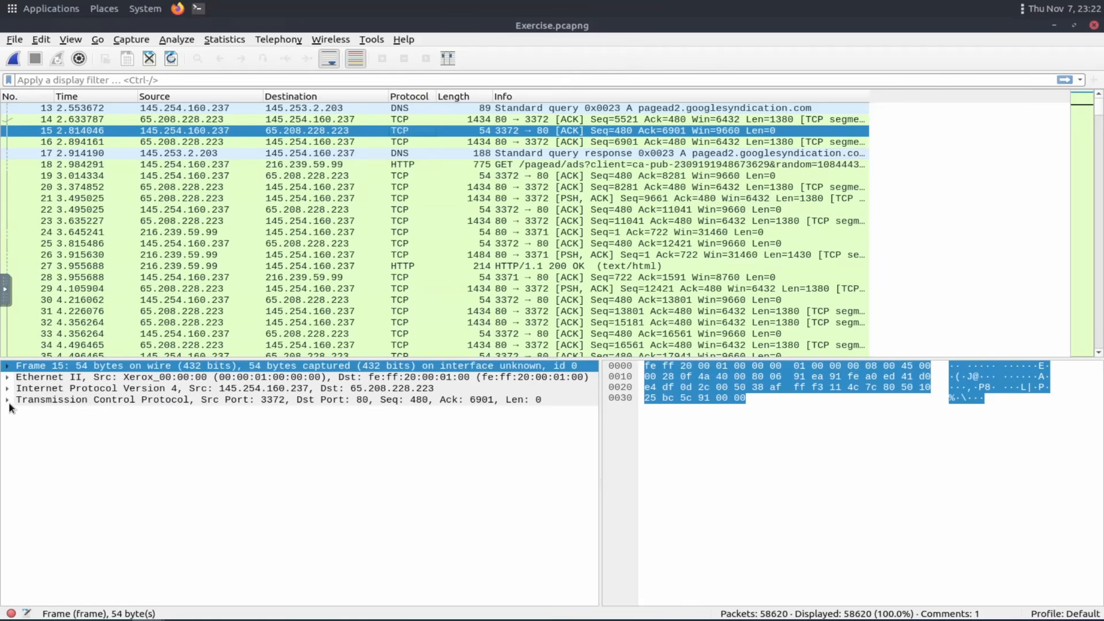
Expand packet 15's Transmission Control Protocol layer and collapse its Flags subtree.
left_click(8, 401)
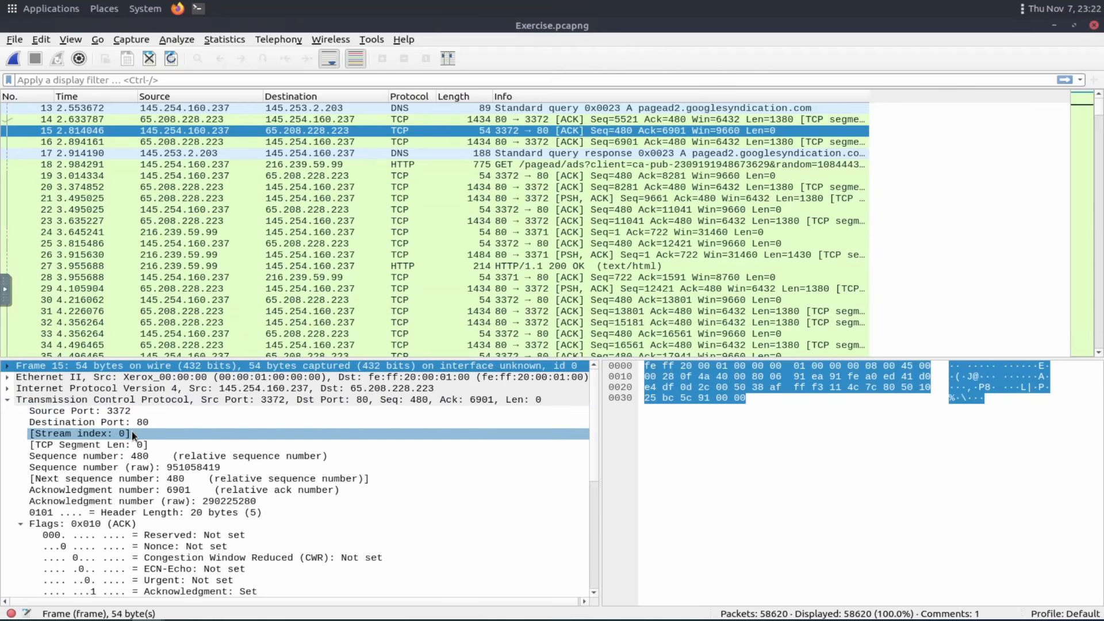
scroll(132, 432, "down", 1)
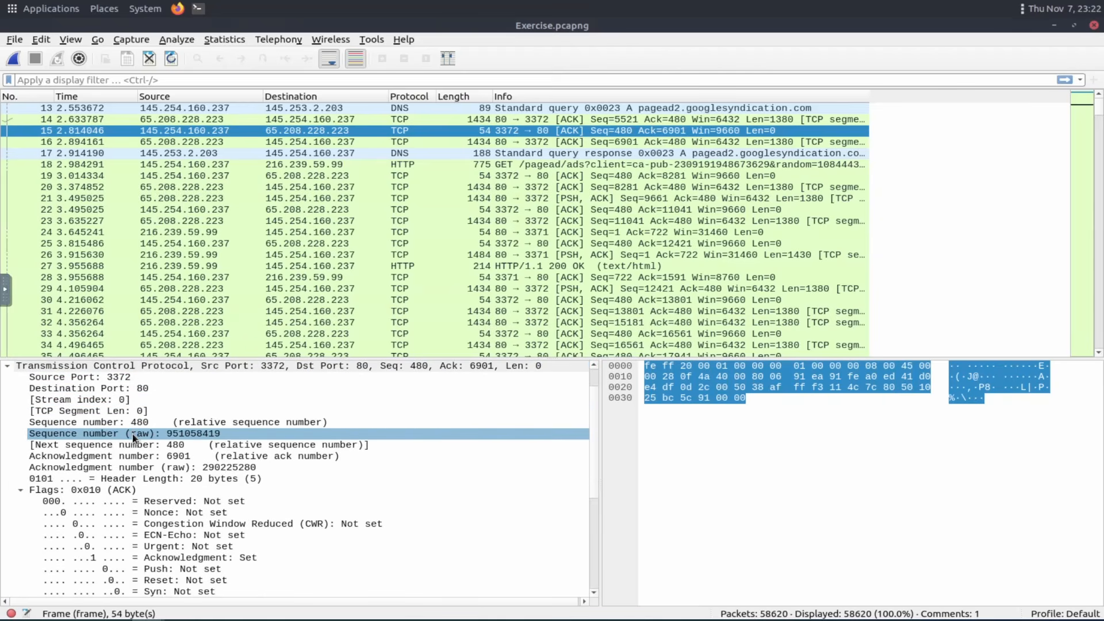
left_click(19, 490)
left_click(20, 368)
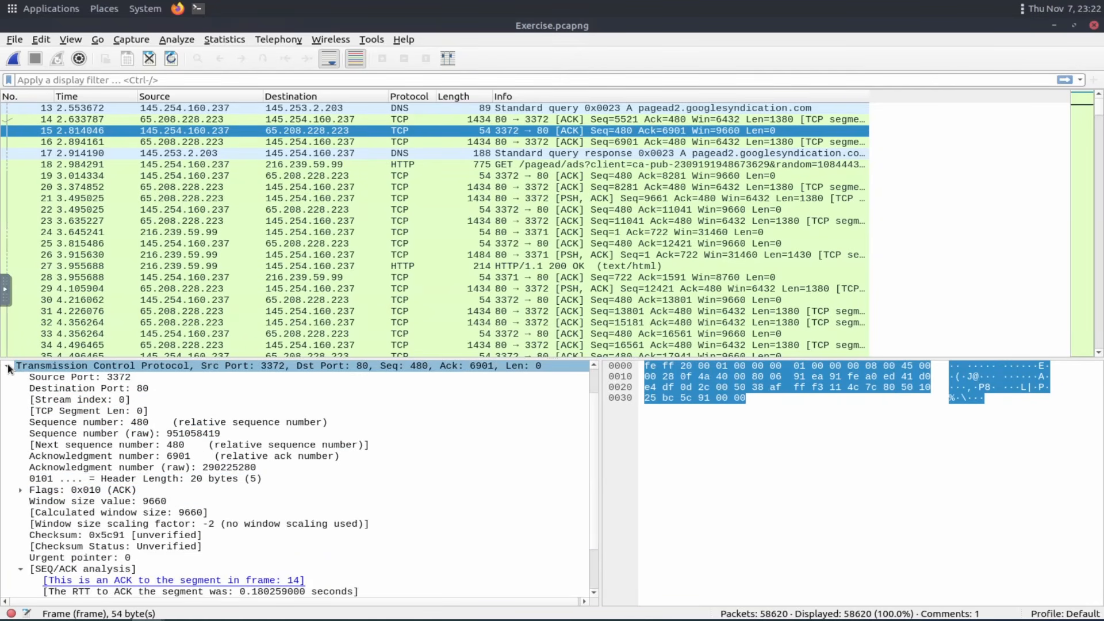
Collapse packet 15's TCP layer, select HTTP GET packet 18, and expand its Hypertext Transfer Protocol layer and GET request line.
left_click(7, 366)
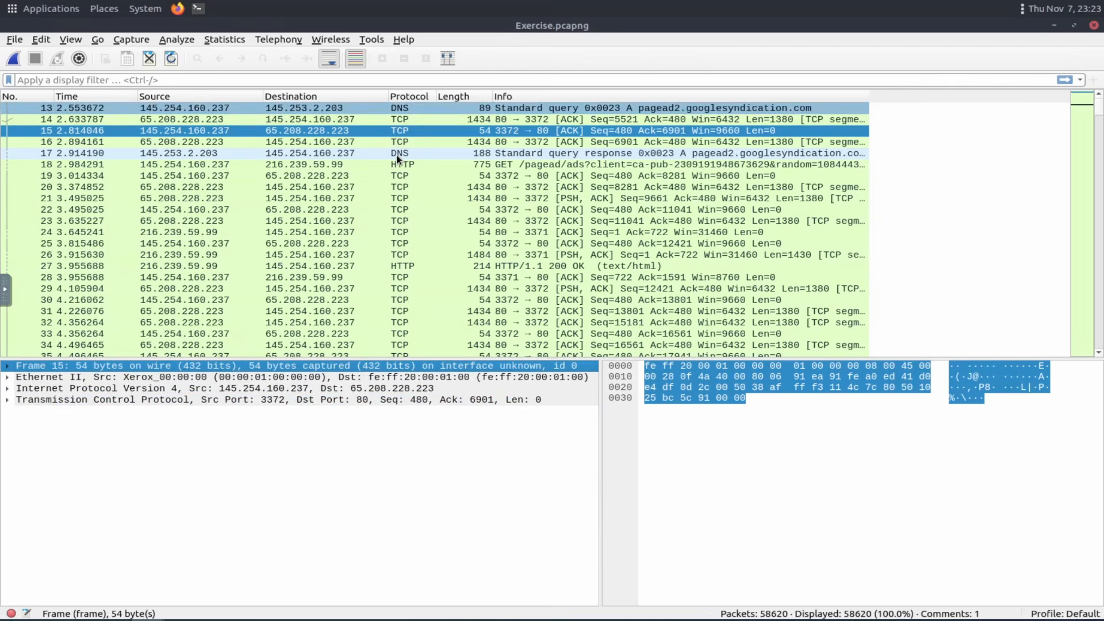
left_click(408, 165)
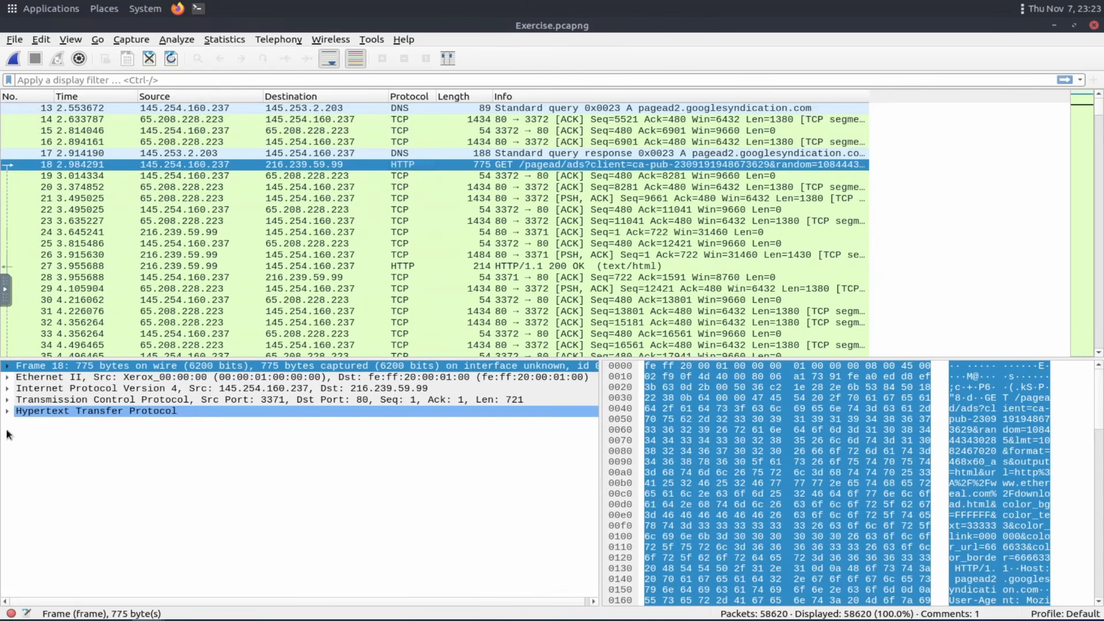
left_click(7, 411)
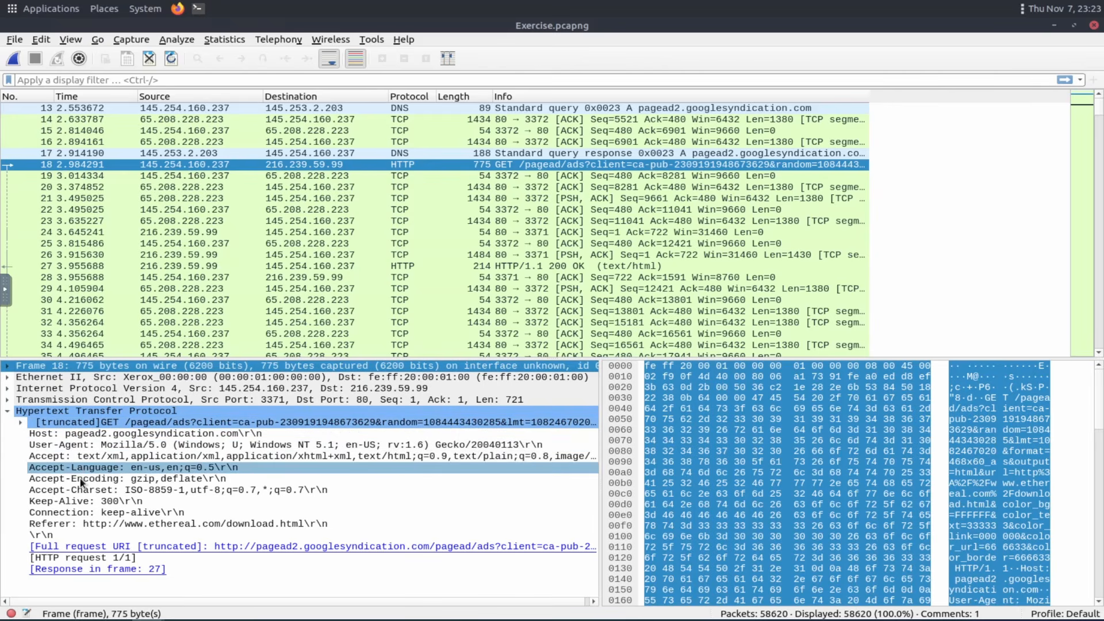
left_click(22, 422)
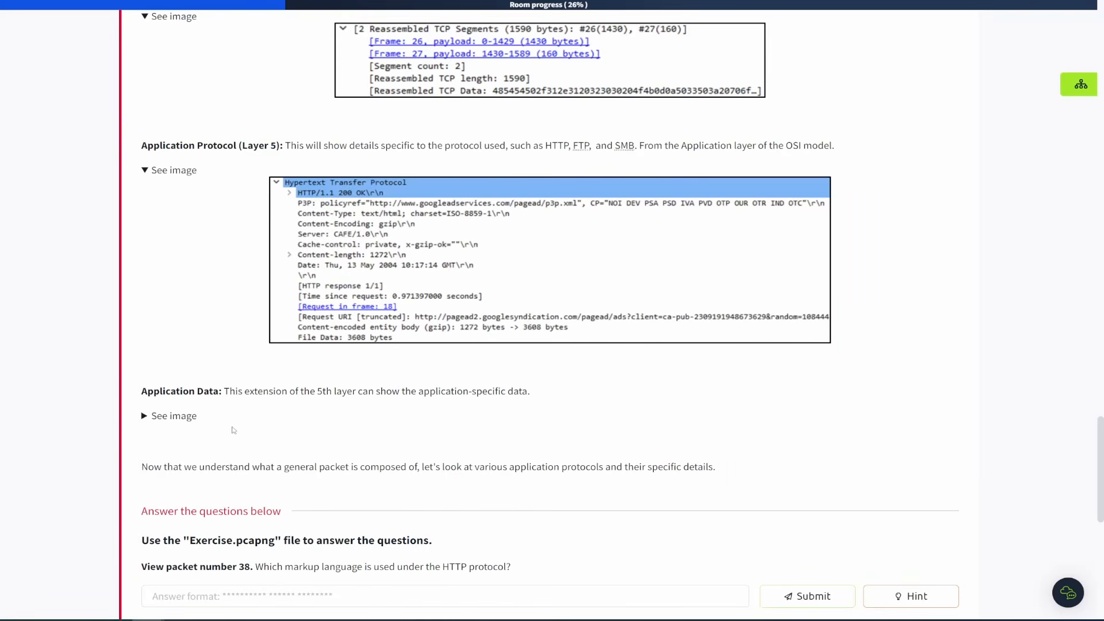
Open the Application Data example image in the task text.
left_click(147, 417)
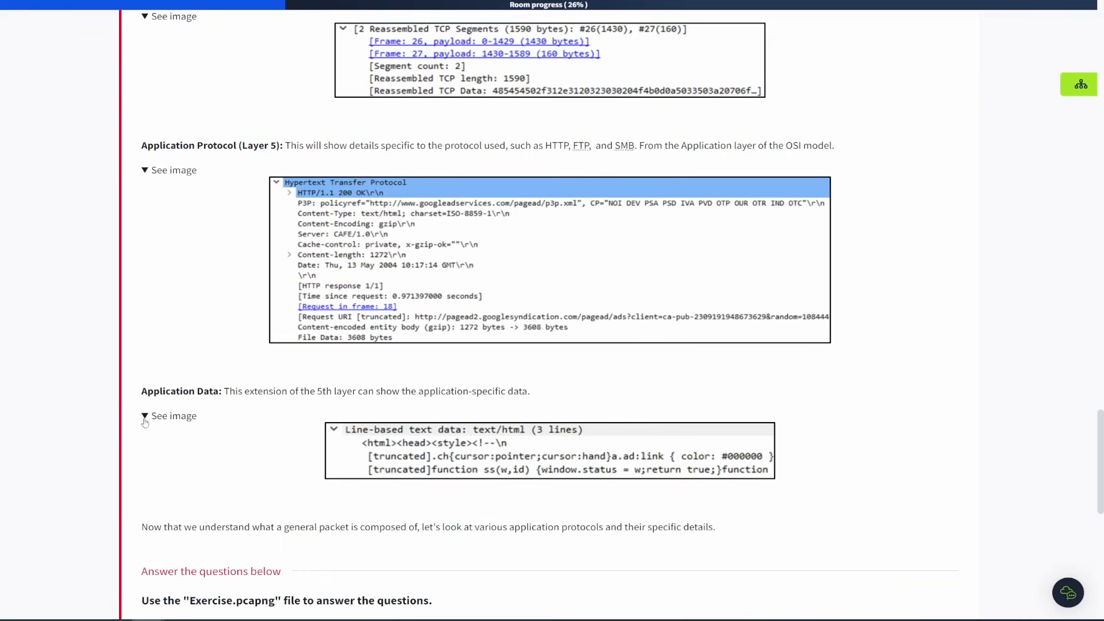
scroll(429, 457, "down", 2)
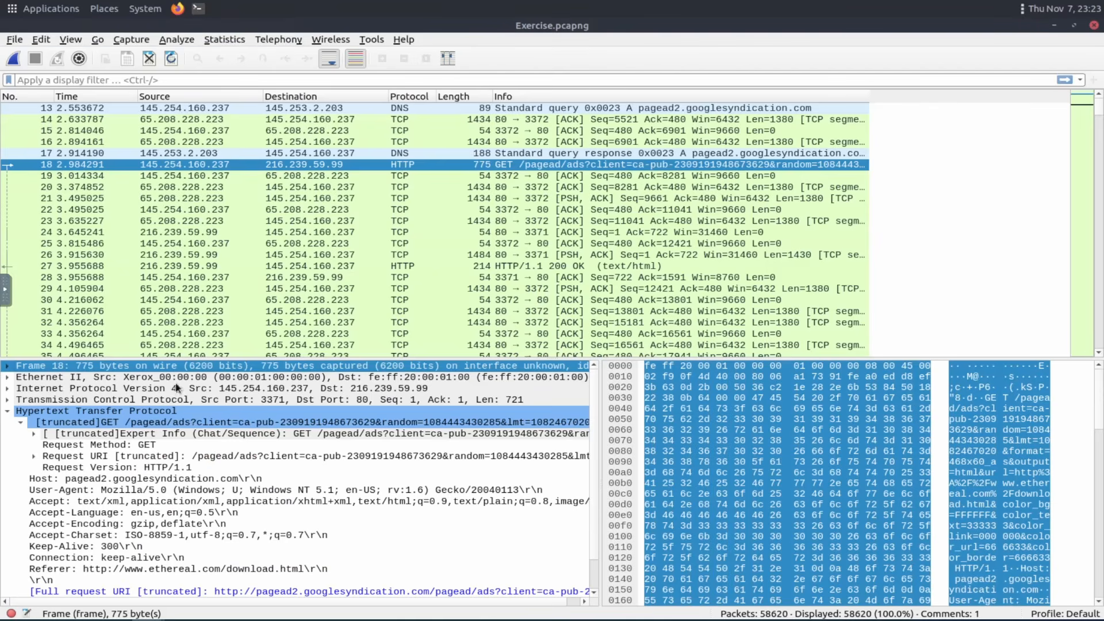
Collapse packet 18's HTTP layer, select HTTP response packet 27, and expand its reassembled TCP segments.
left_click(21, 423)
left_click(6, 412)
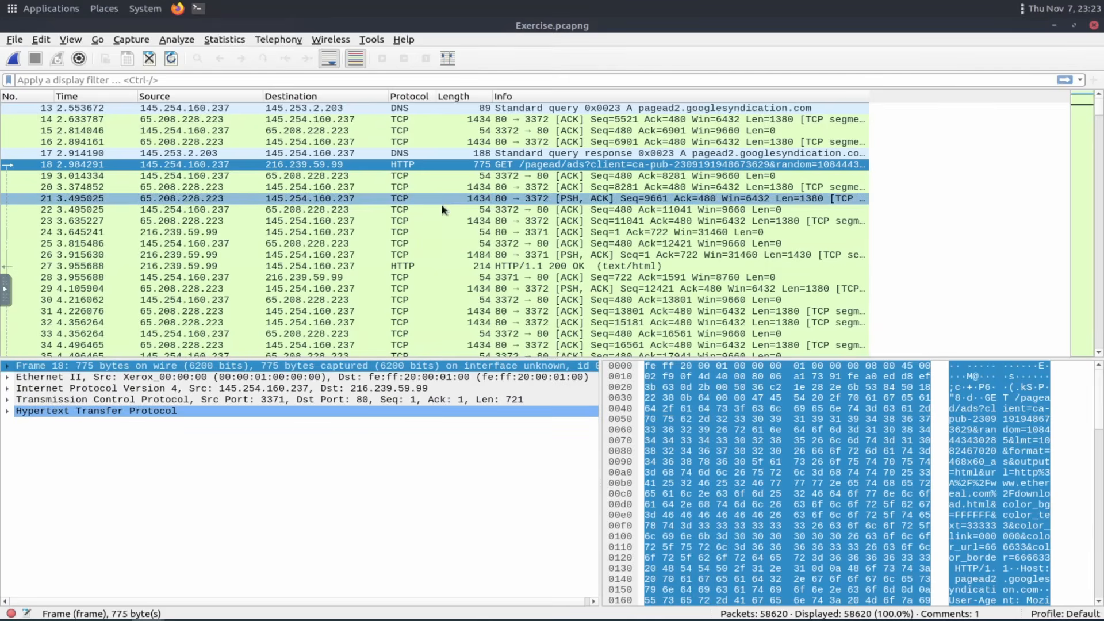
left_click(401, 267)
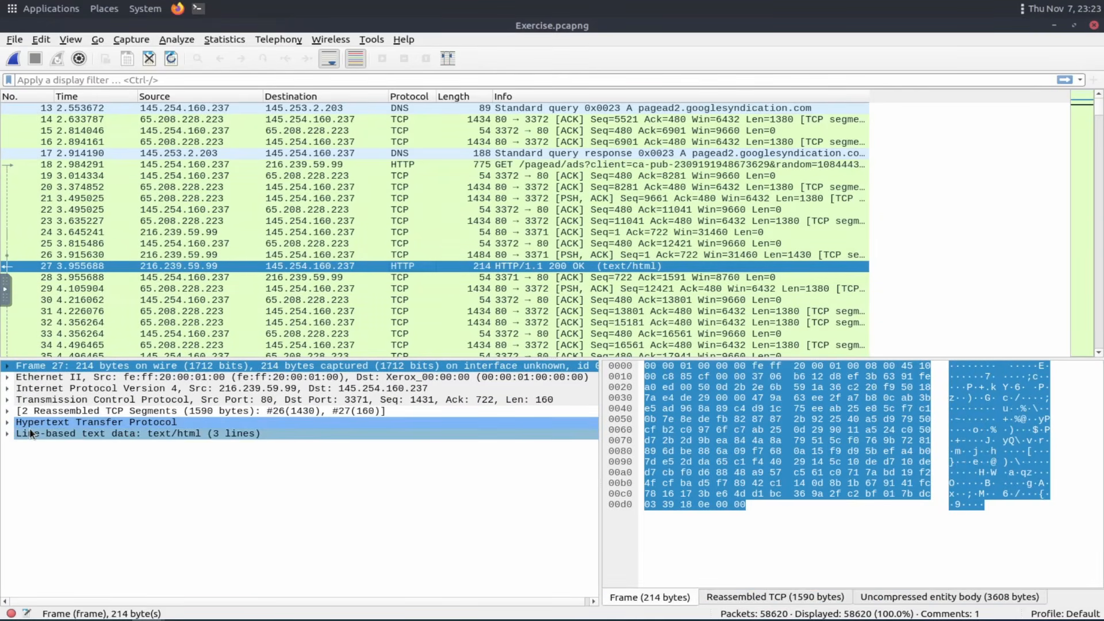
left_click(8, 411)
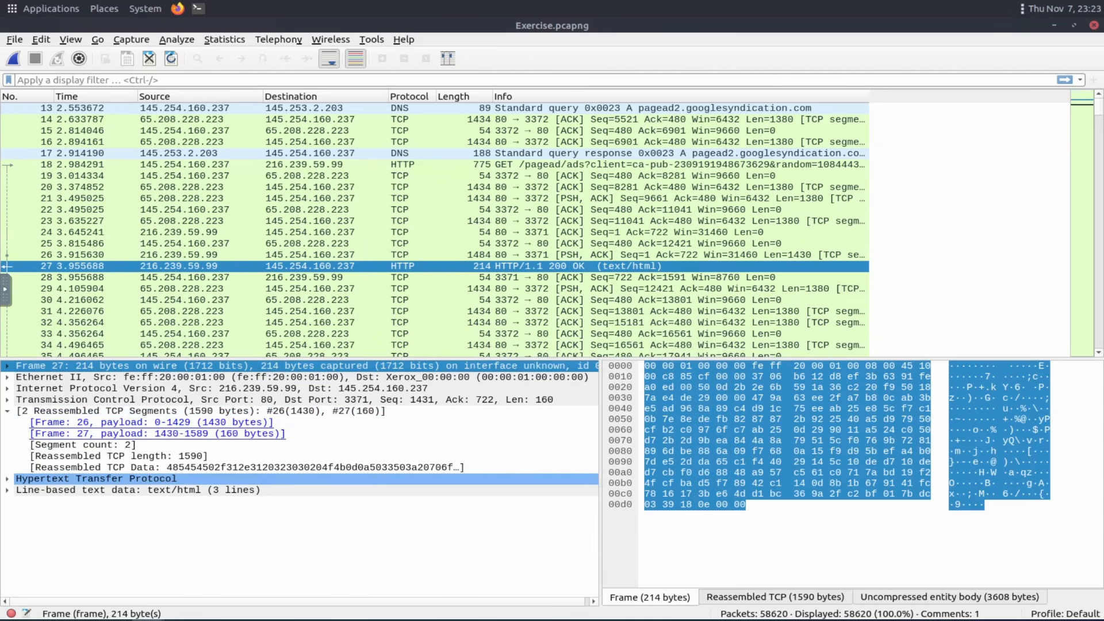
Compare packet 27's reassembled segments with the Protocol Errors example image in the task text.
key("alt+Tab")
scroll(233, 341, "up", 3)
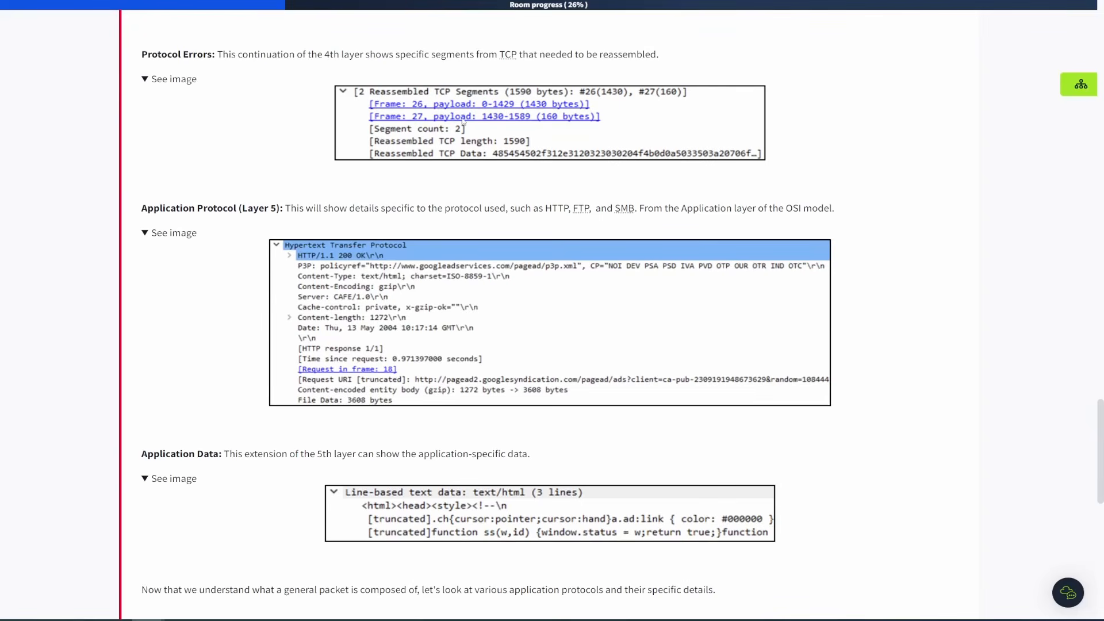
key("alt+Tab")
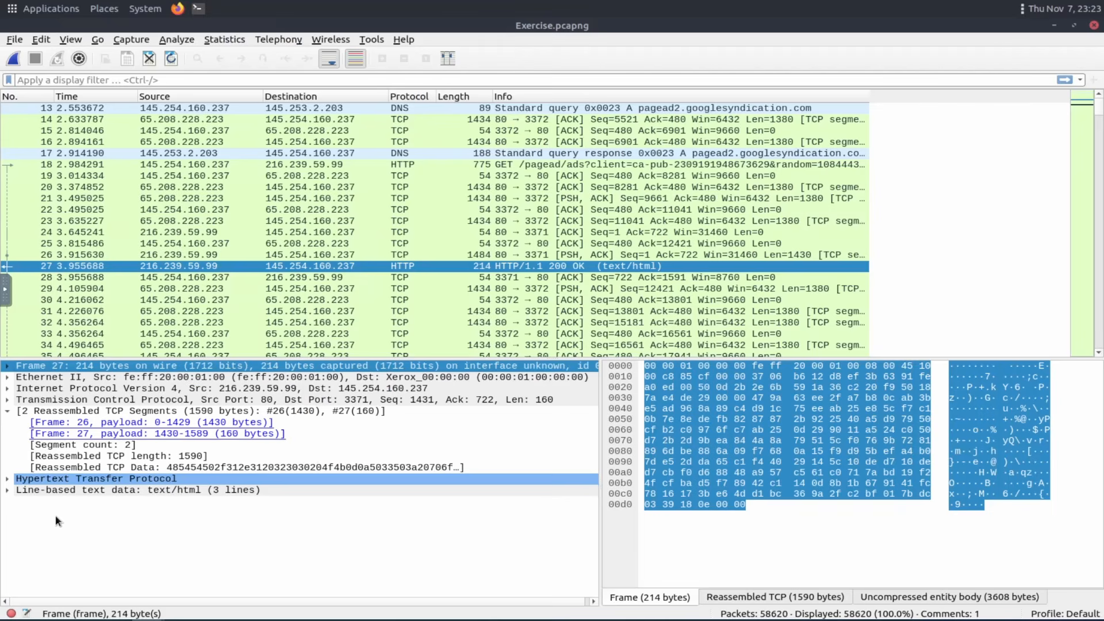
Inspect packet 27's Hypertext Transfer Protocol and Line-based text data layers.
left_click(7, 412)
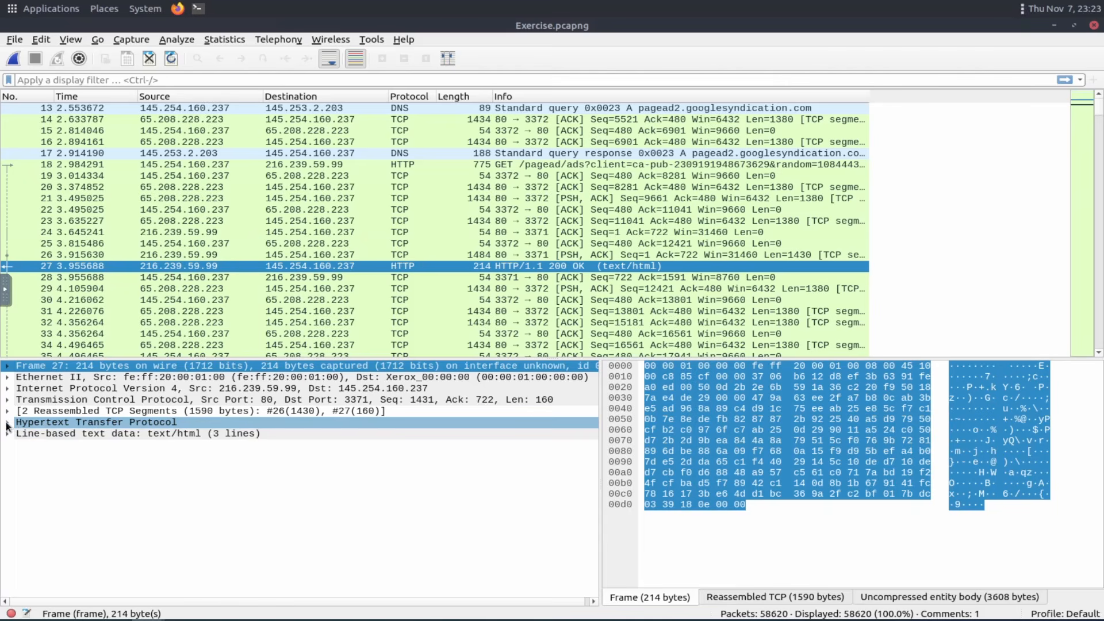
left_click(7, 423)
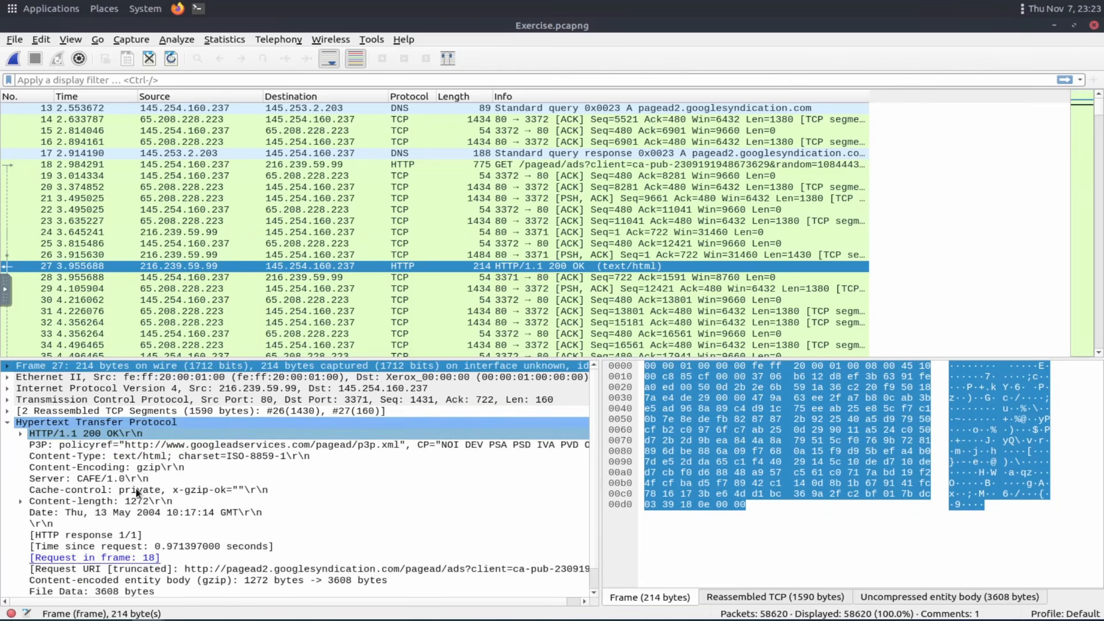
left_click(8, 424)
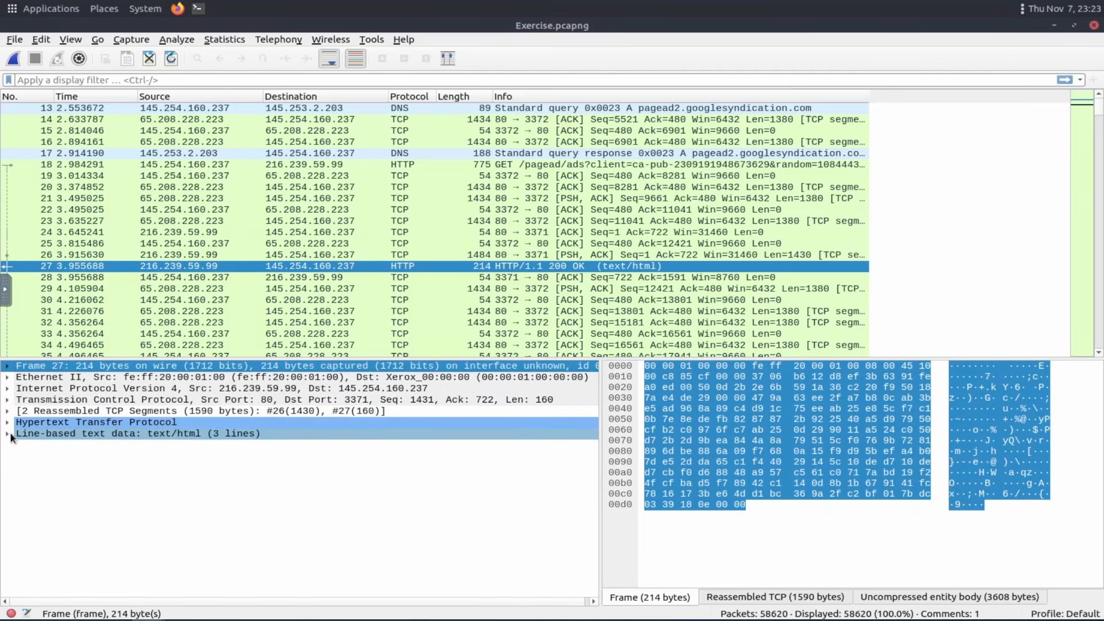
left_click(8, 435)
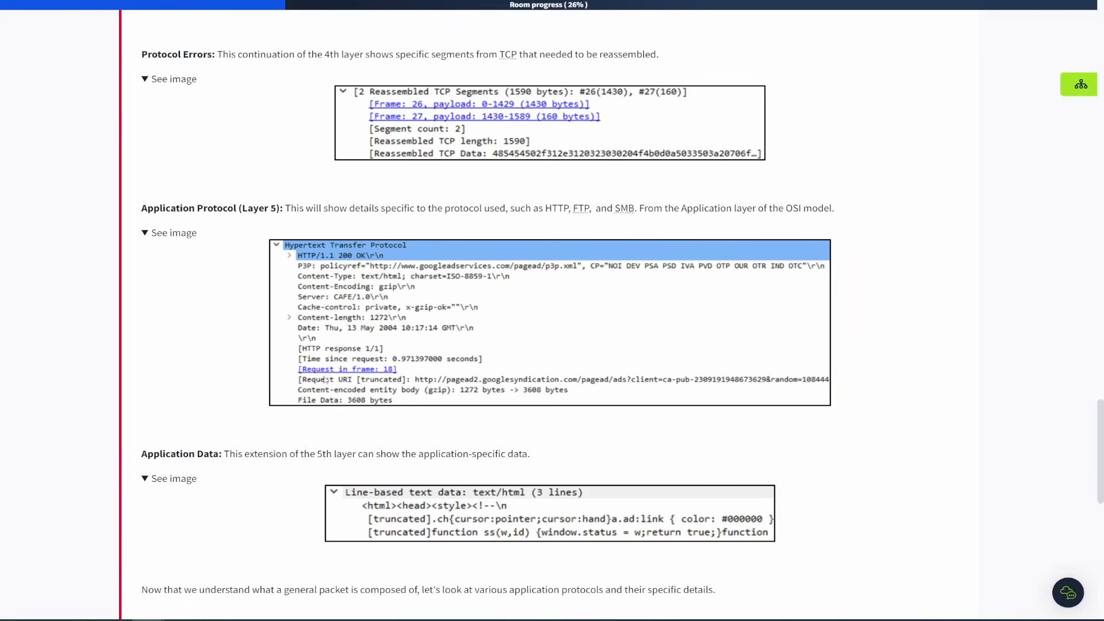
scroll(247, 382, "down", 2)
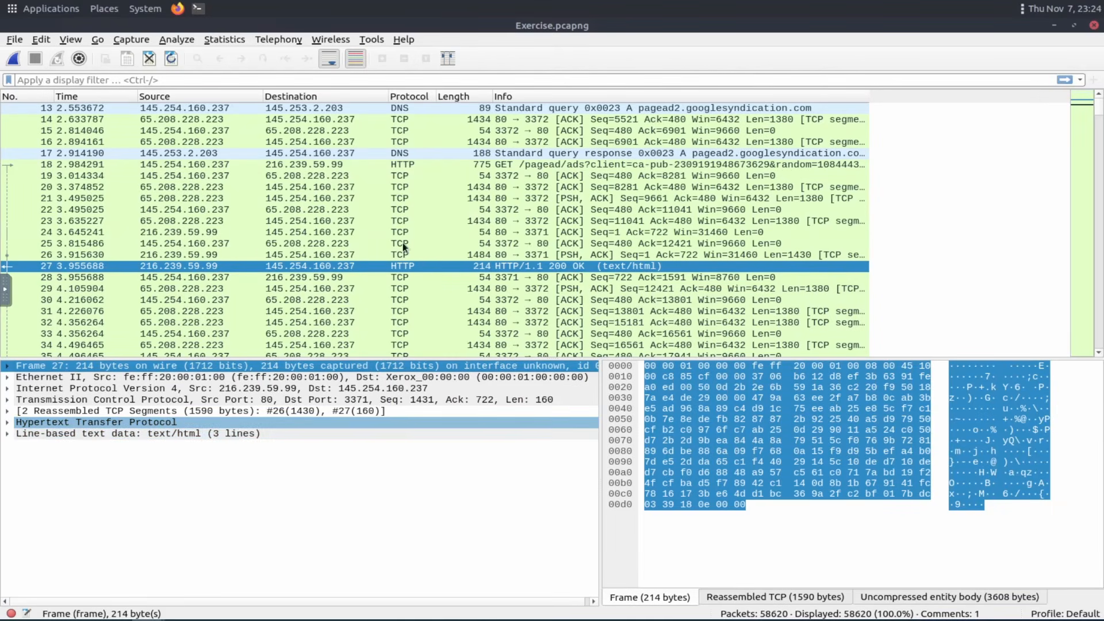
Scroll the task text to the questions and highlight the Exercise.pcapng instruction.
left_click(407, 166)
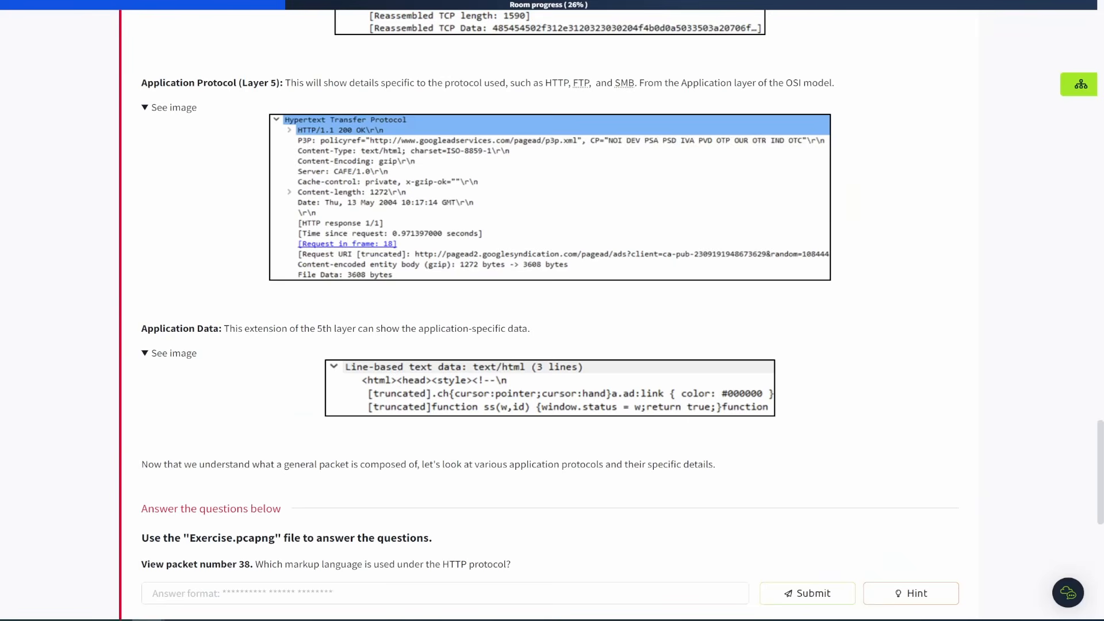
scroll(224, 242, "down", 4)
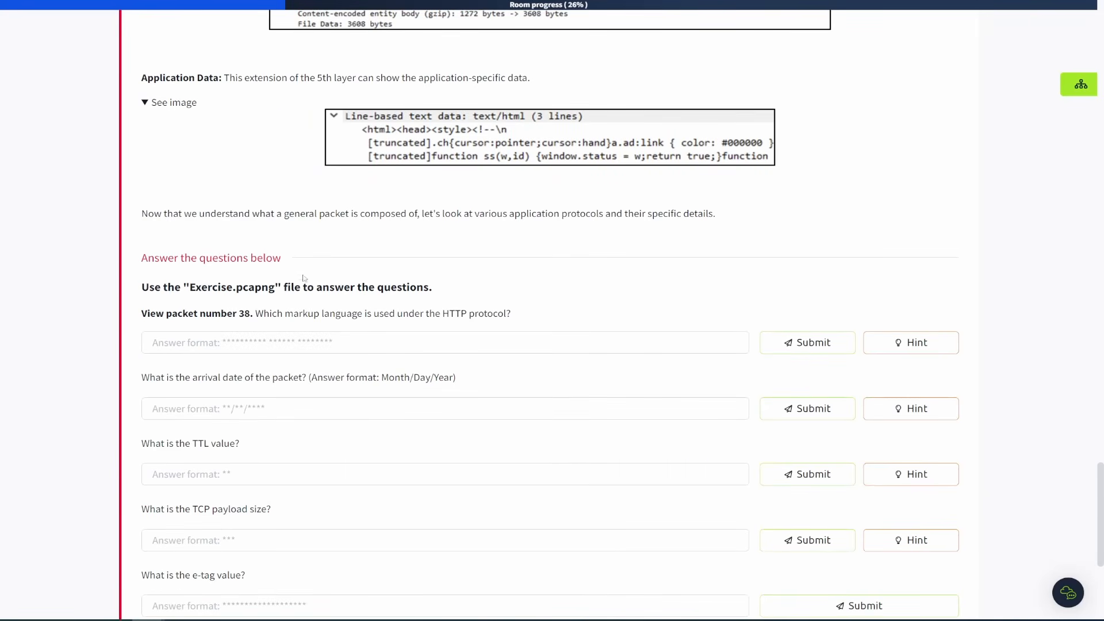
scroll(307, 282, "down", 1)
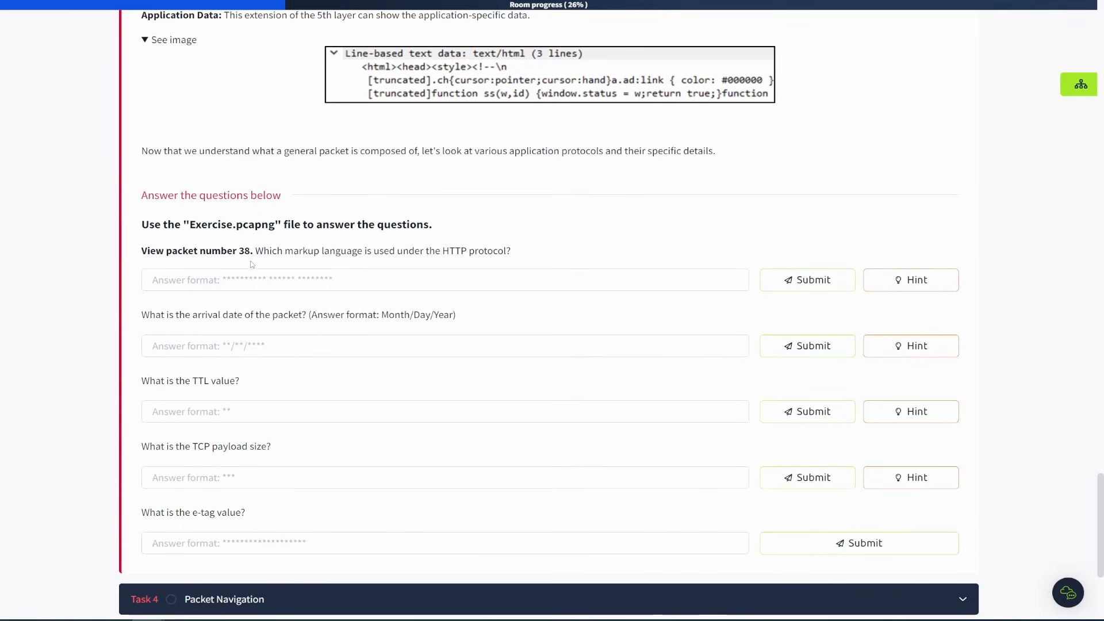
left_click_drag(190, 225, 334, 226)
left_click(536, 227)
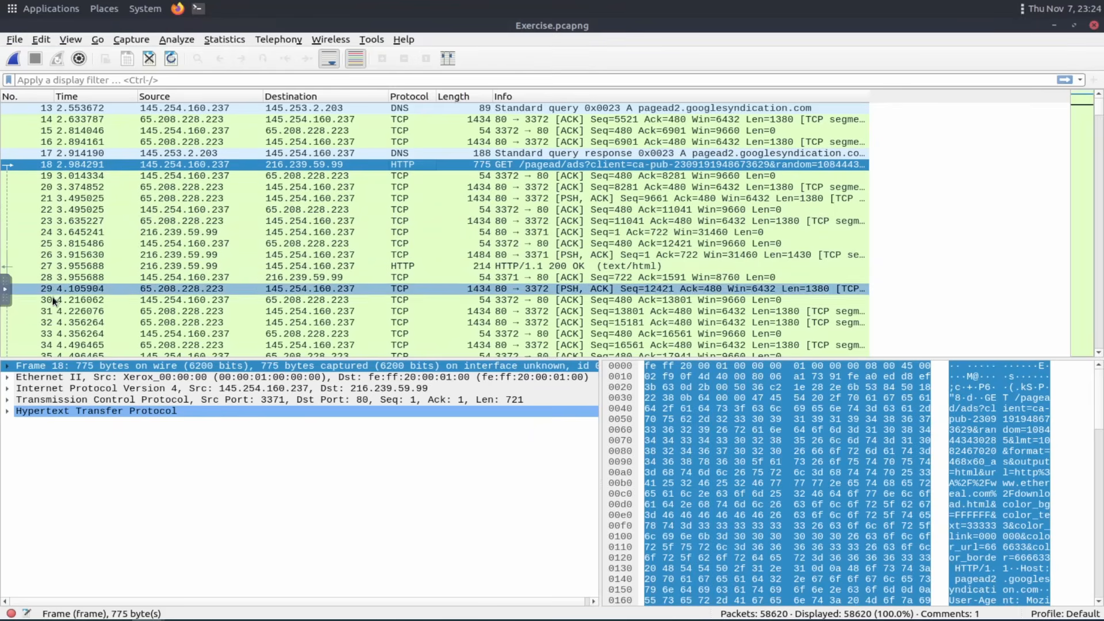
Select packet 38's markup language layer and submit eXtensible Markup Language as the first answer.
scroll(56, 310, "down", 1)
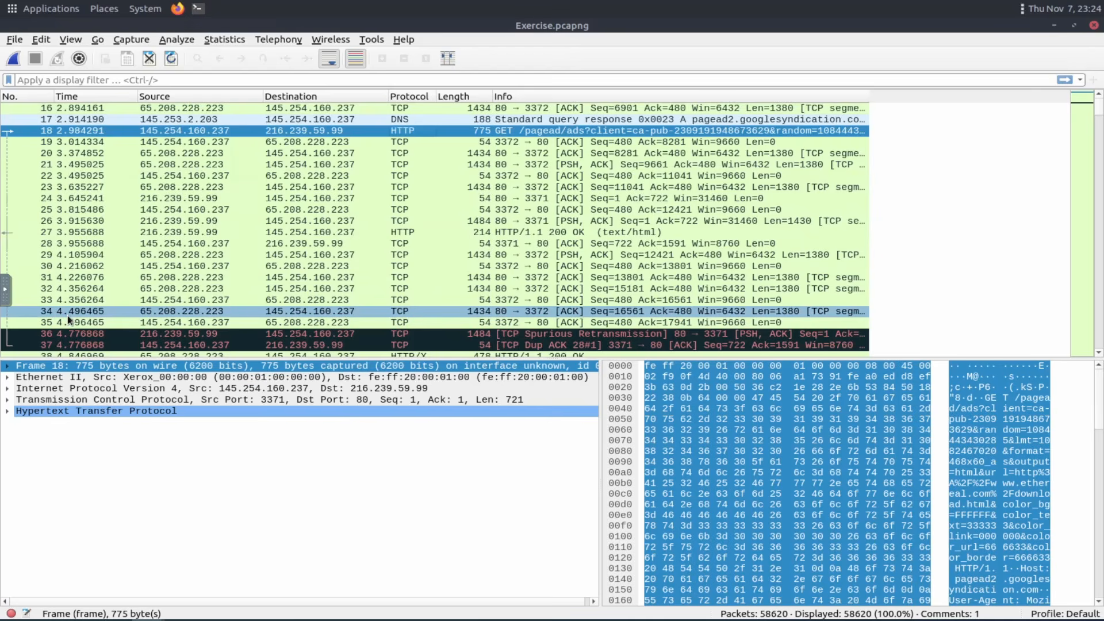
scroll(67, 315, "down", 2)
left_click(63, 292)
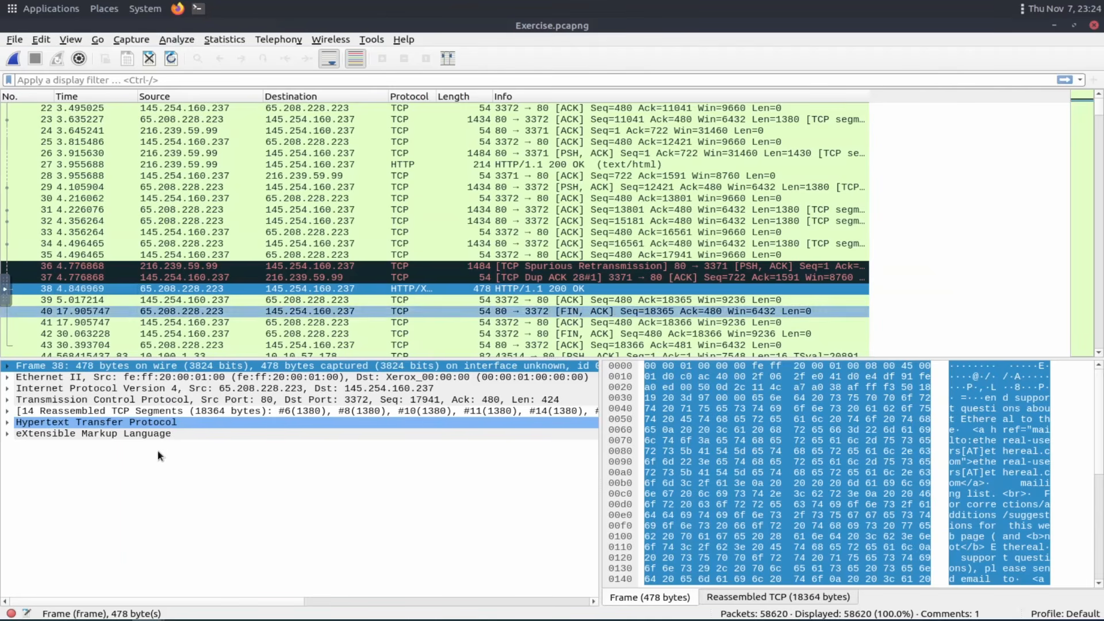
left_click(161, 437)
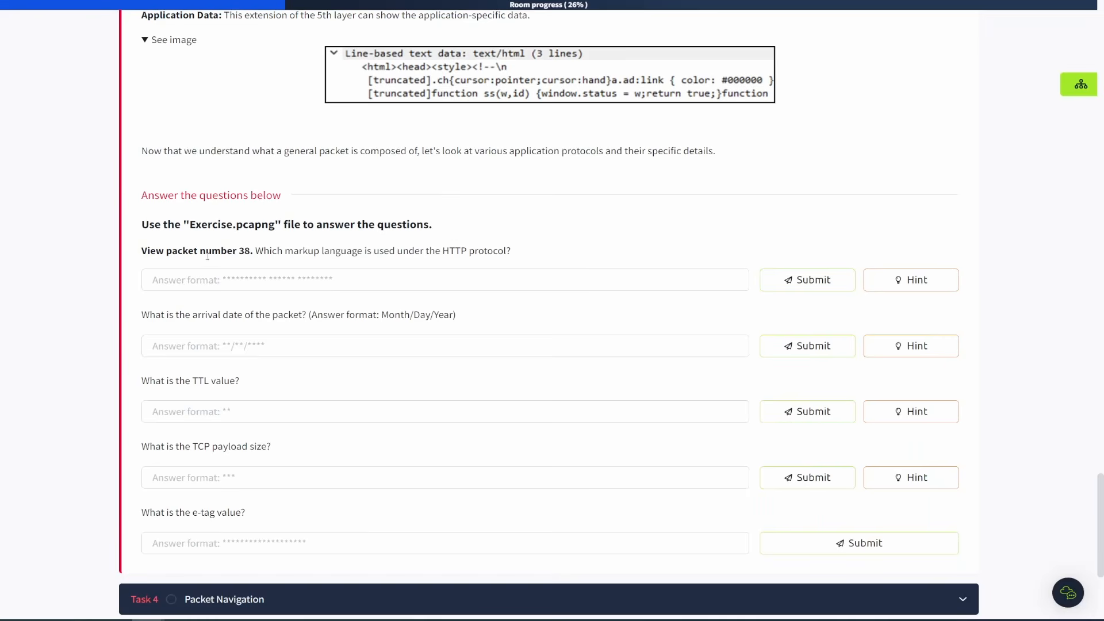
left_click(213, 280)
type("eXtensible Markup Language")
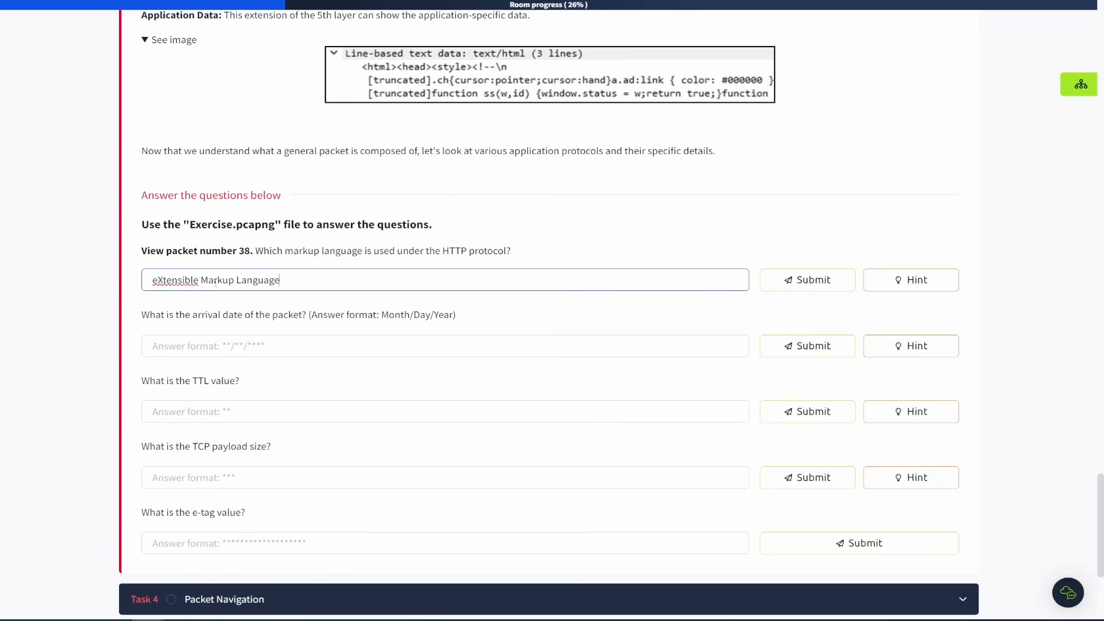
key("Return")
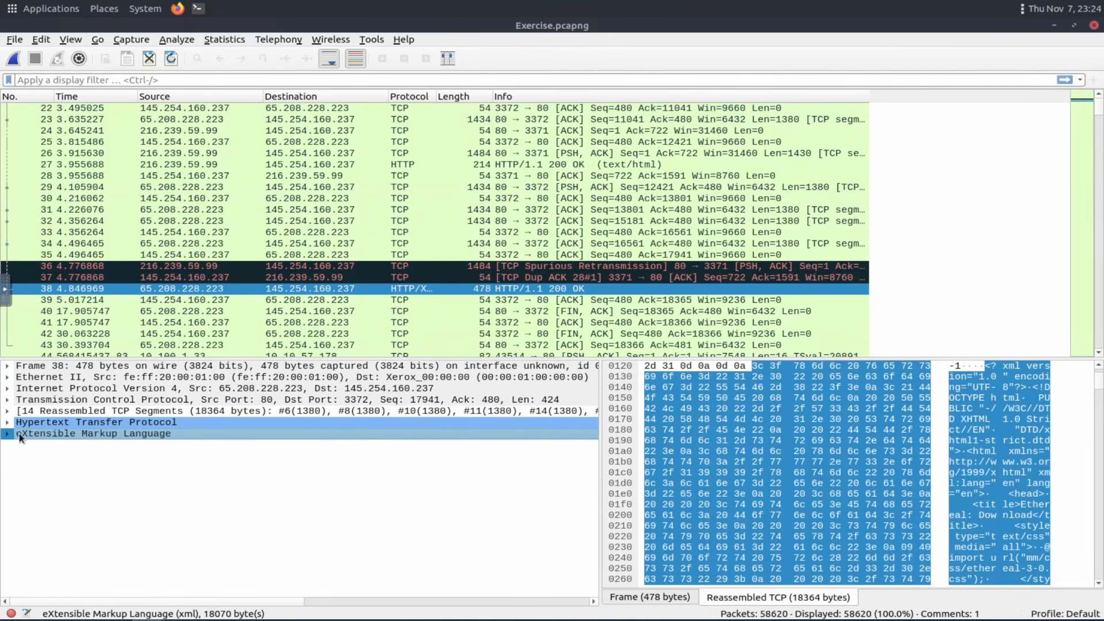
Expand packet 38's HTTP layer to find its date and submit 05/13/2004 as the arrival date.
double_click(17, 433)
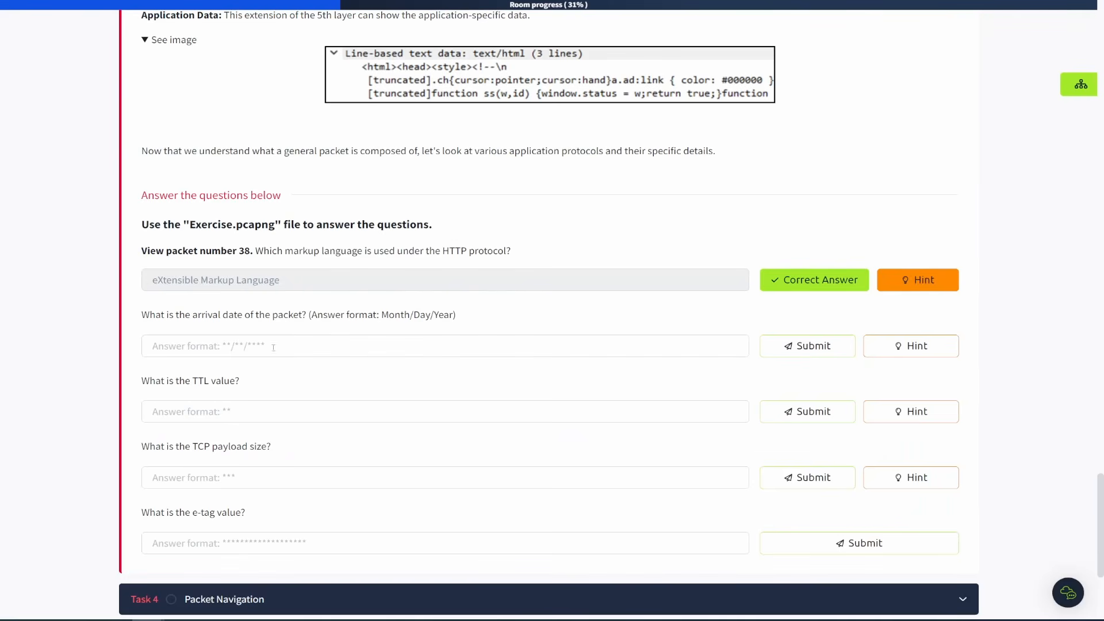
left_click(269, 347)
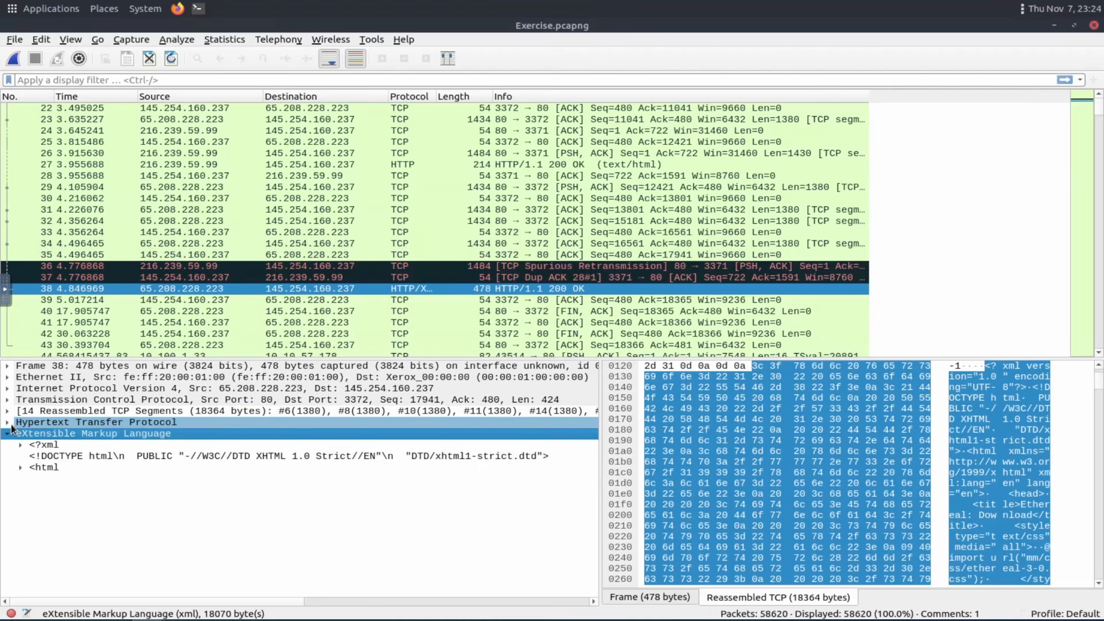
left_click(8, 423)
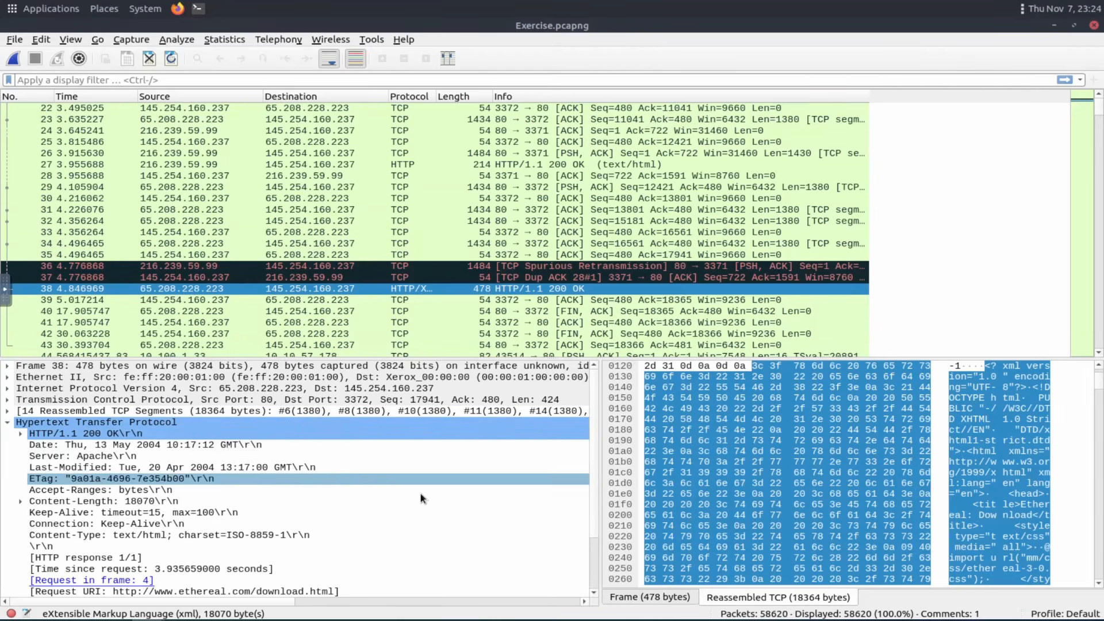
left_click(309, 446)
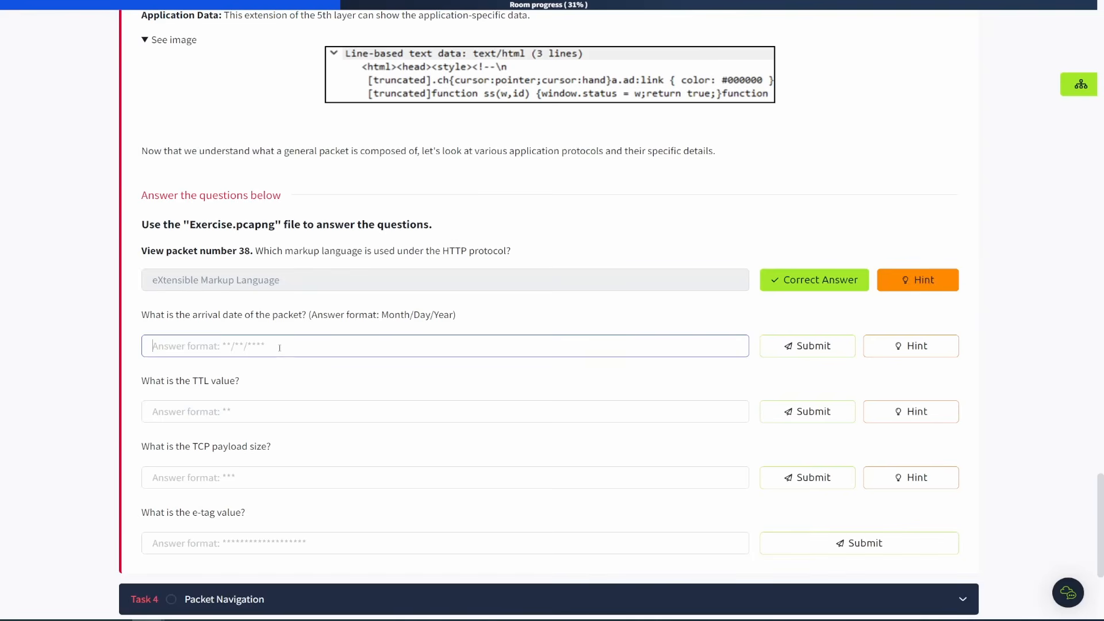
type("05/13/2004")
key("Return")
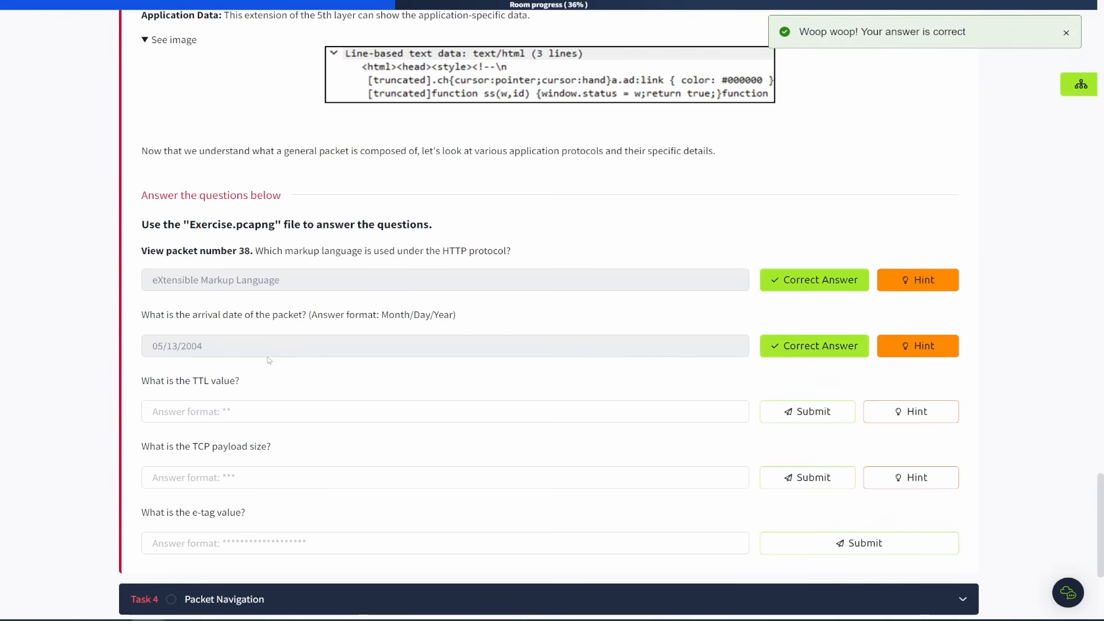
Expand packet 38's Internet Protocol layer and select its Time to live field.
left_click(230, 3)
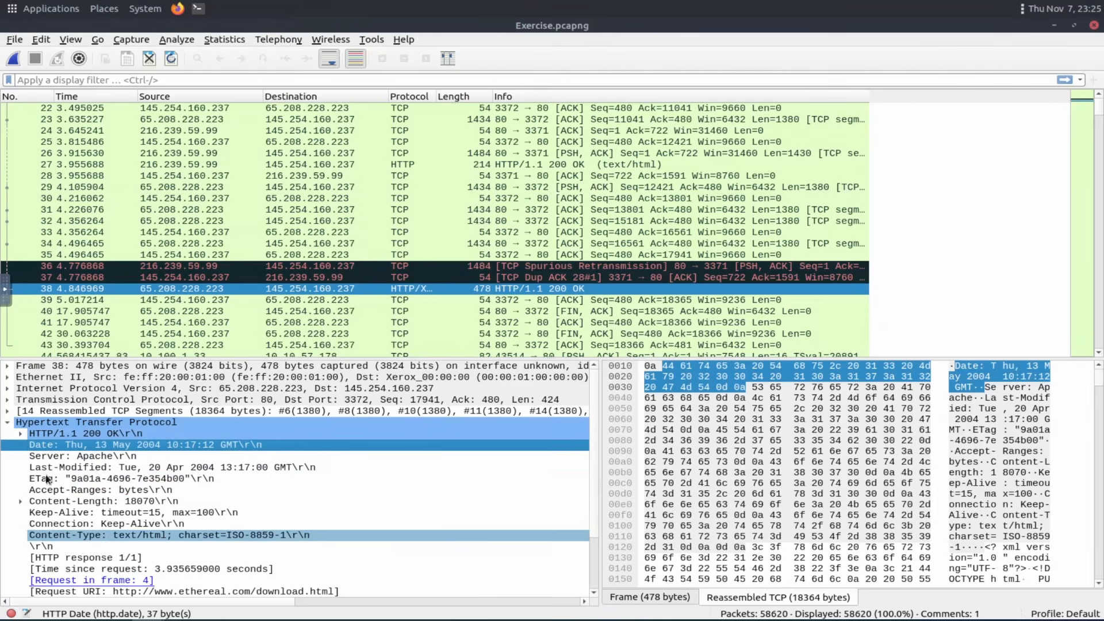
left_click(8, 423)
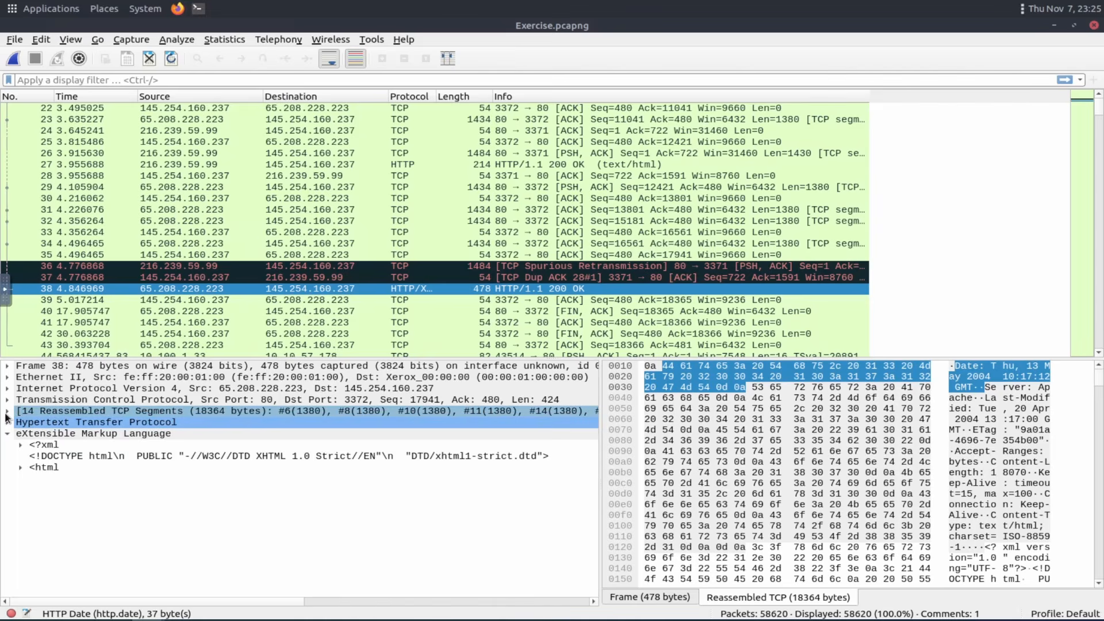
left_click(8, 411)
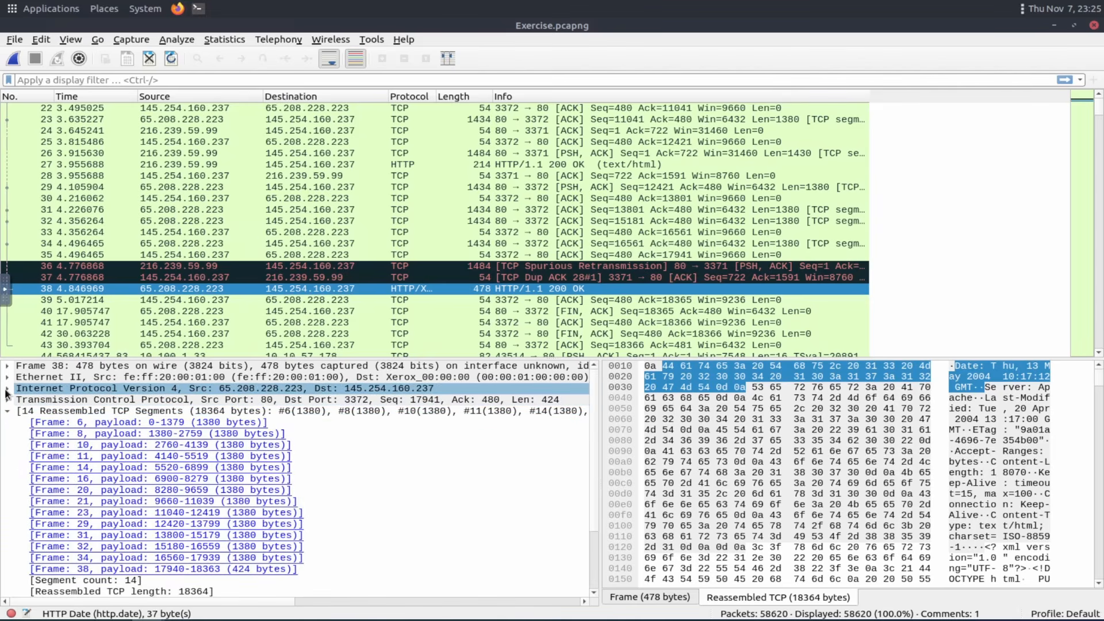
left_click(8, 389)
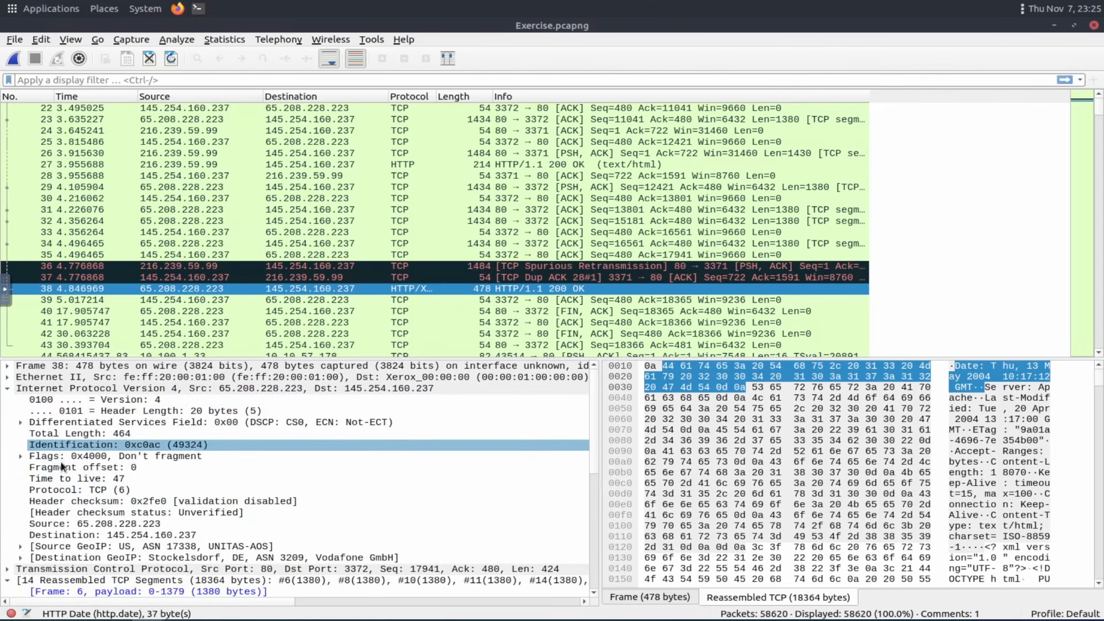
left_click(83, 480)
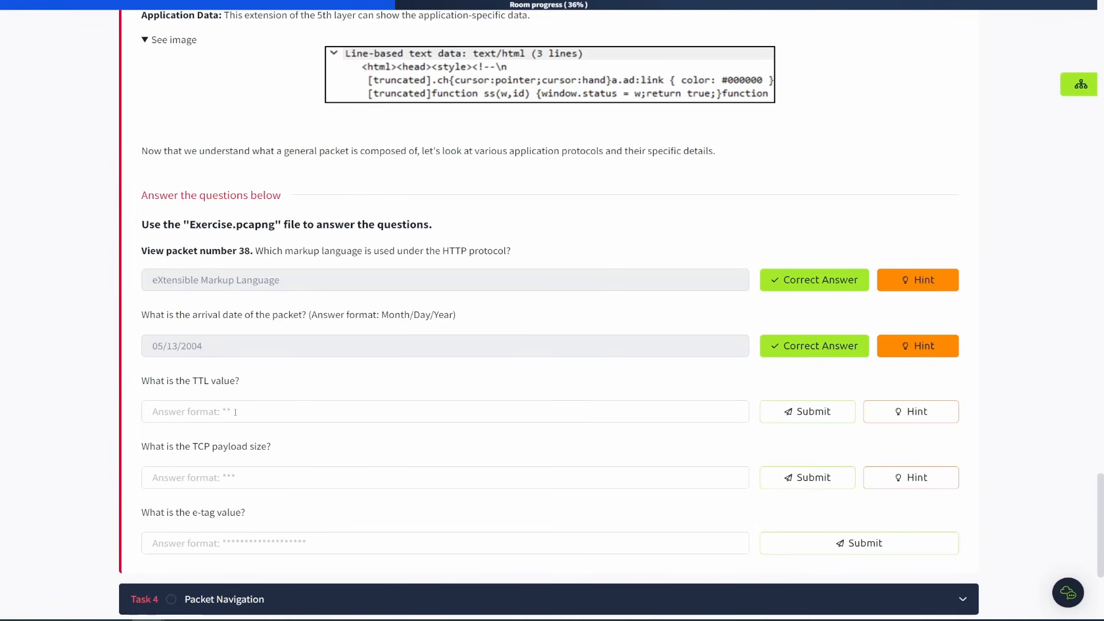
Submit 47 as the answer to the TTL value question.
left_click(235, 413)
type("47")
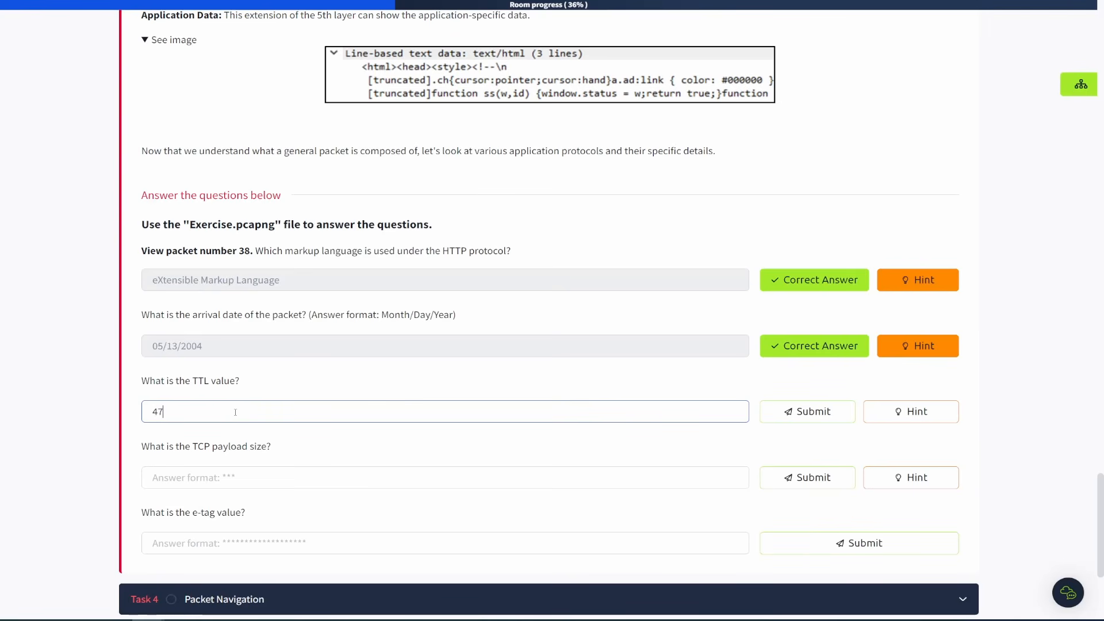
key("Return")
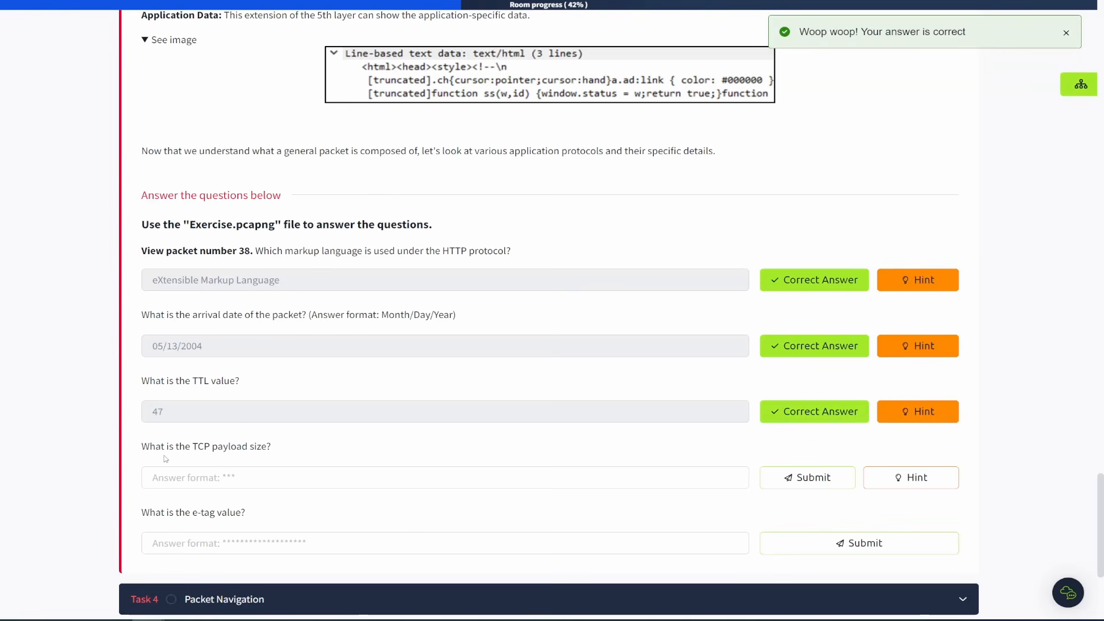
Collapse packet 38's other layers and expand its Transmission Control Protocol layer down to the TCP payload field.
left_click(230, 2)
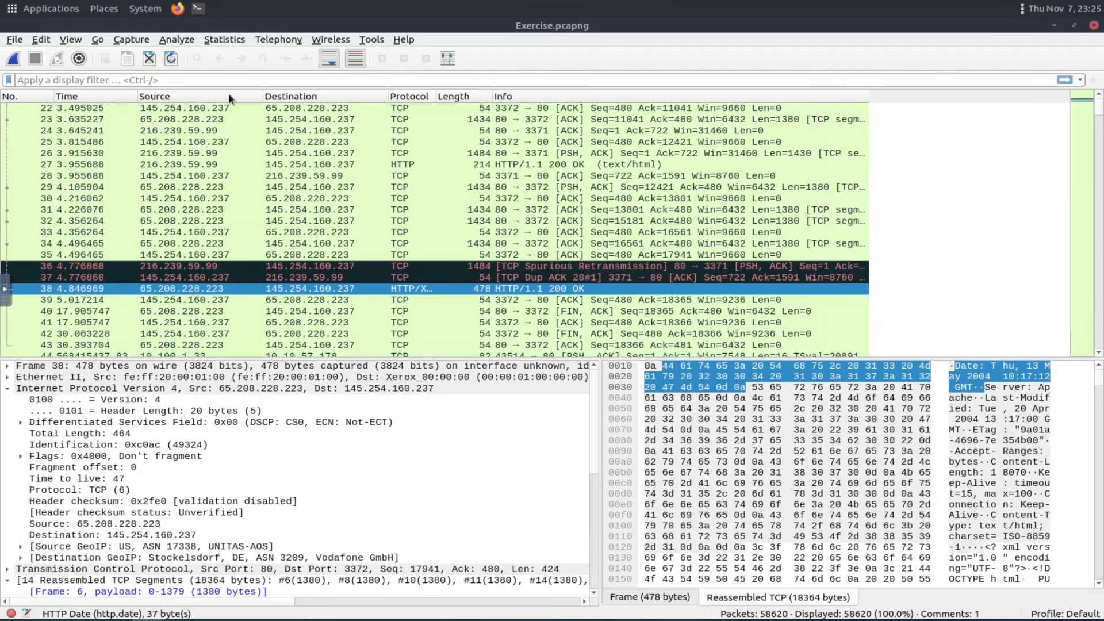
left_click(8, 391)
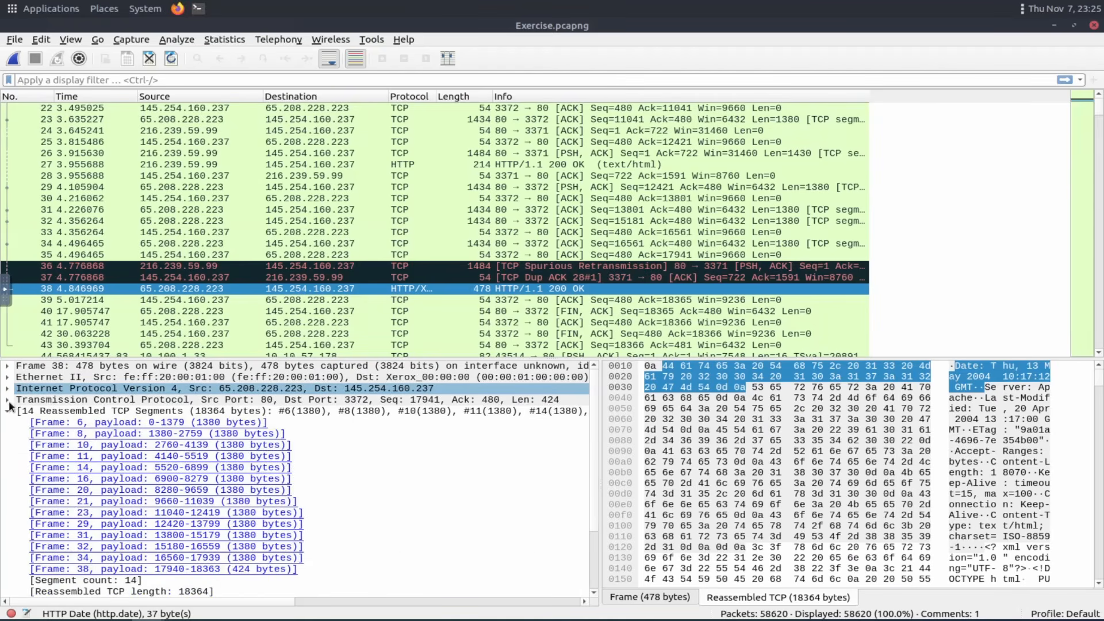
left_click(6, 412)
left_click(8, 436)
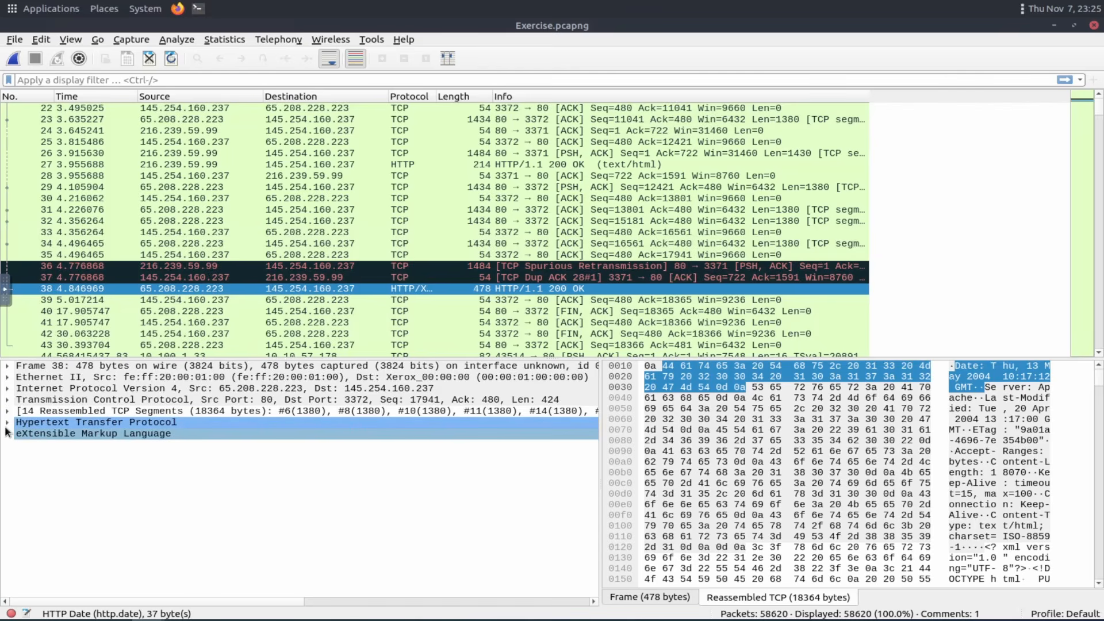
left_click(7, 400)
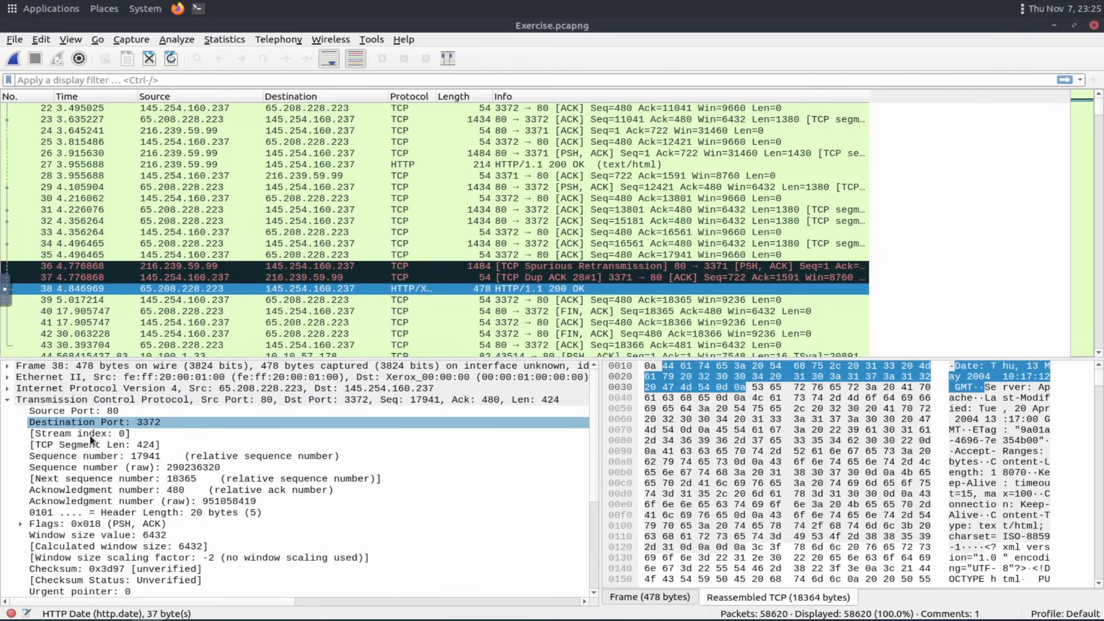
scroll(90, 501, "down", 1)
scroll(92, 506, "down", 3)
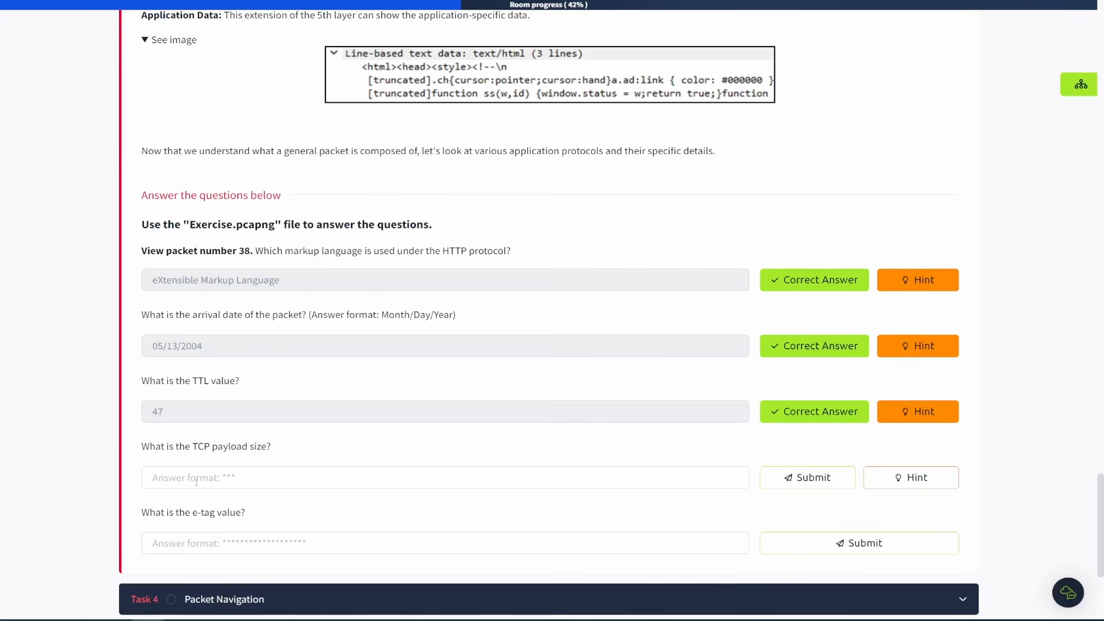
Submit 424 as the answer to the TCP payload size question.
left_click(201, 482)
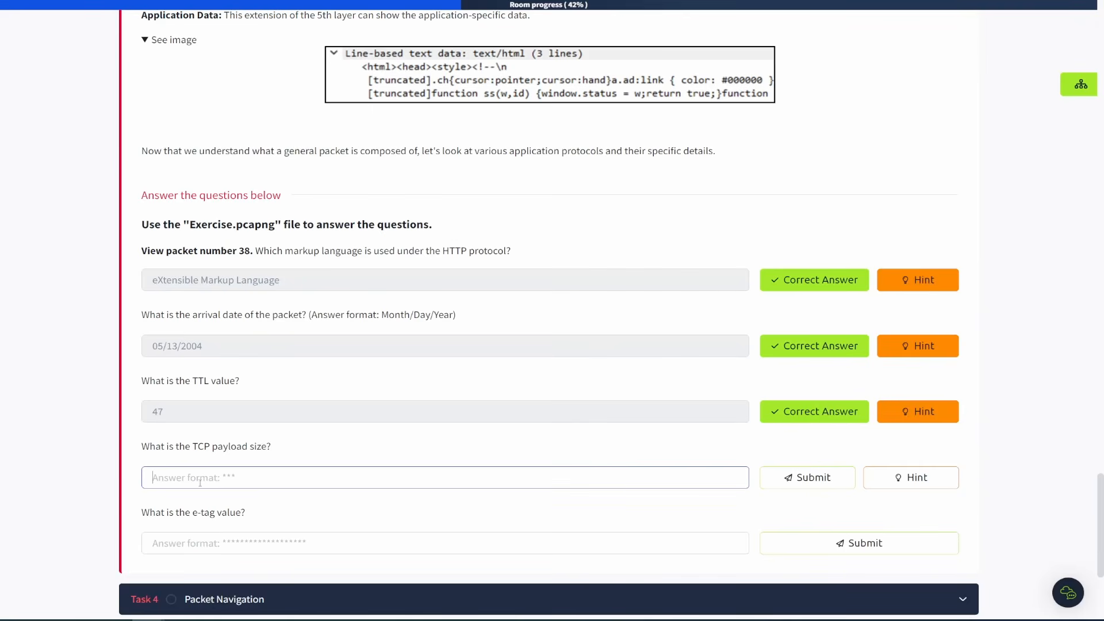
type("424")
key("Return")
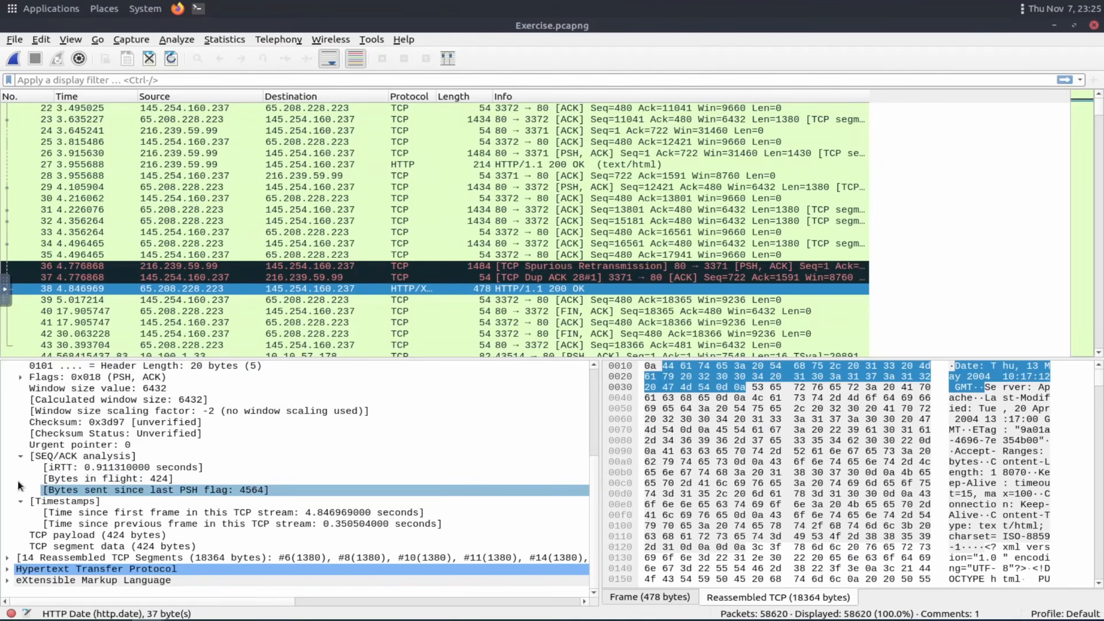
Collapse the TCP layer, expand packet 38's Hypertext Transfer Protocol layer and copy its ETag field.
scroll(17, 451, "up", 5)
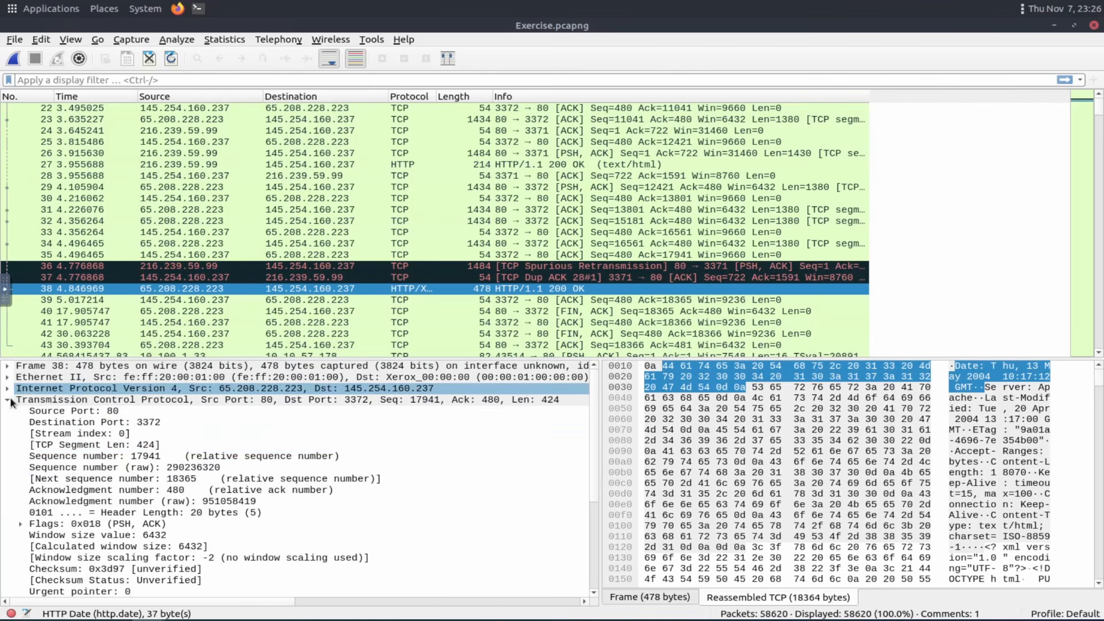
left_click(10, 400)
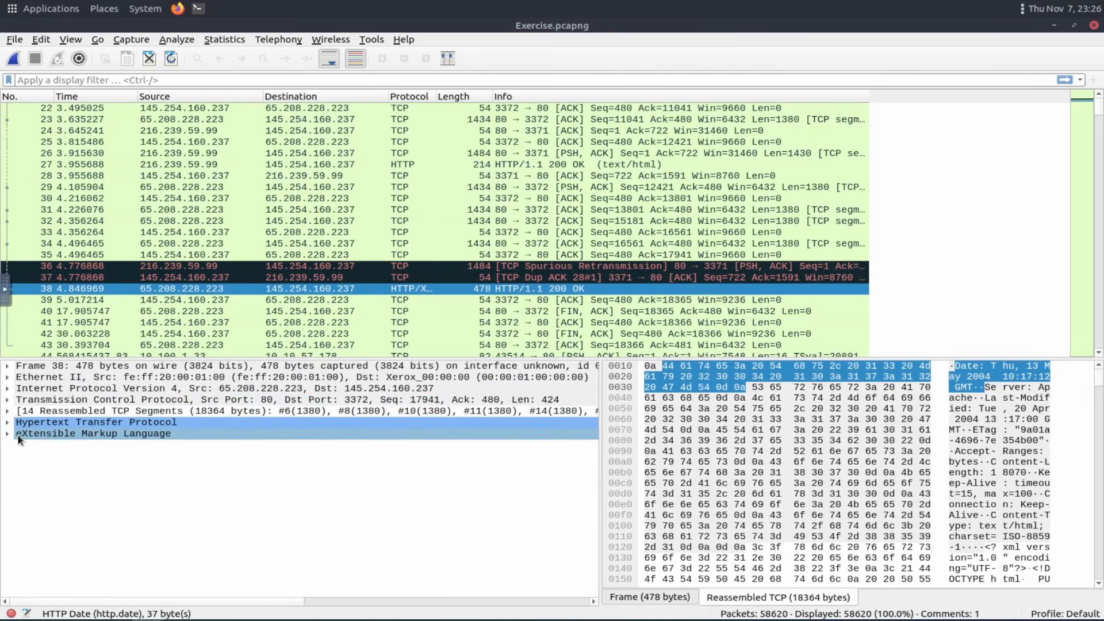
left_click(8, 424)
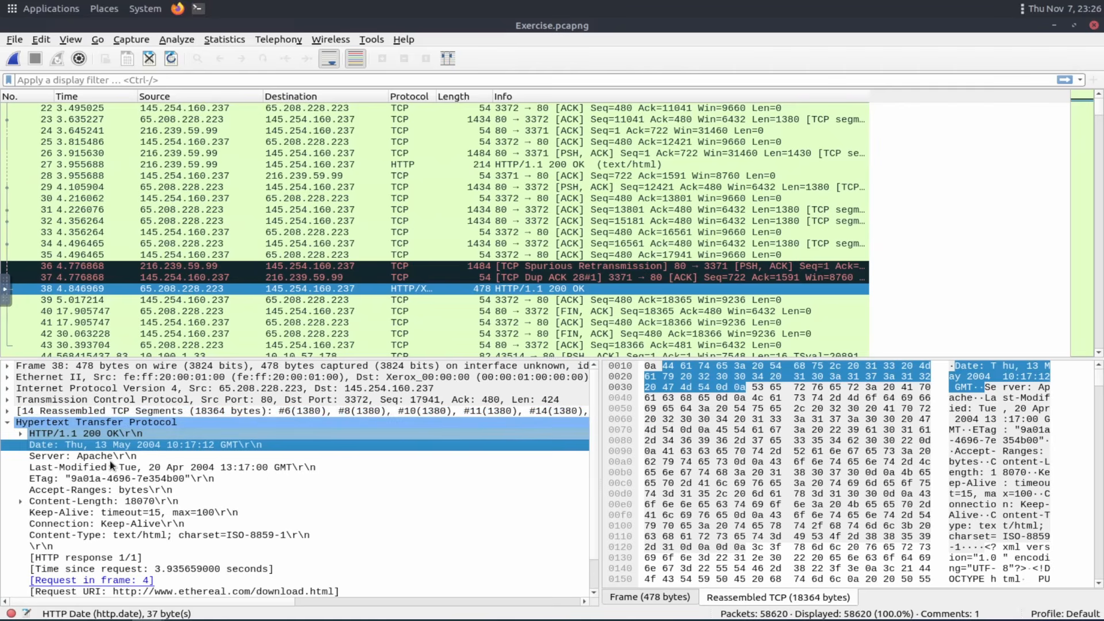
scroll(199, 539, "down", 1)
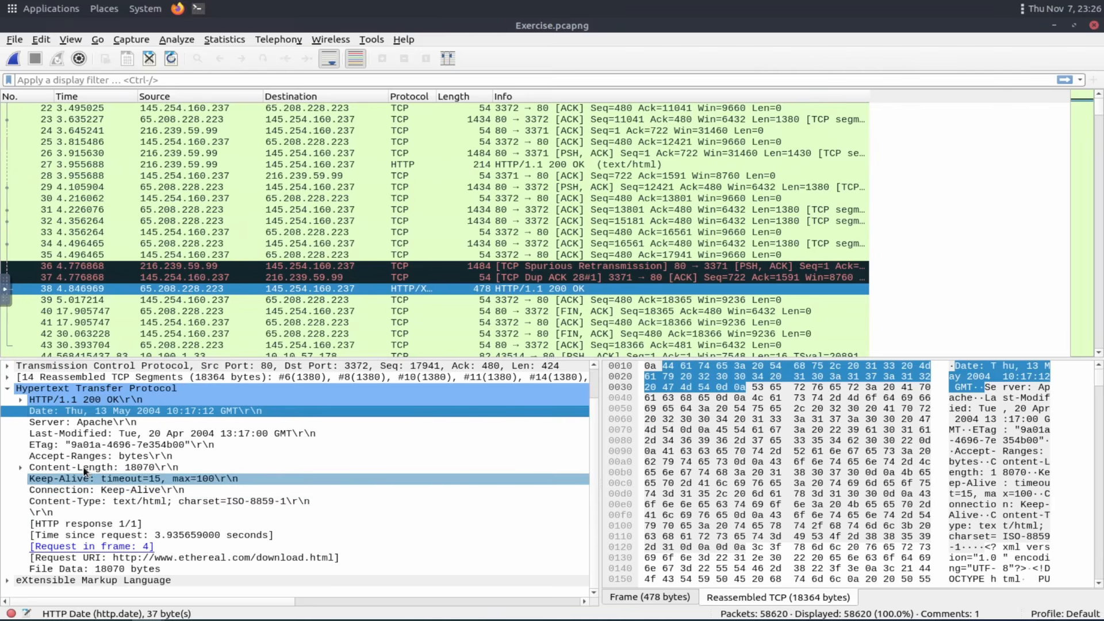
left_click(102, 447)
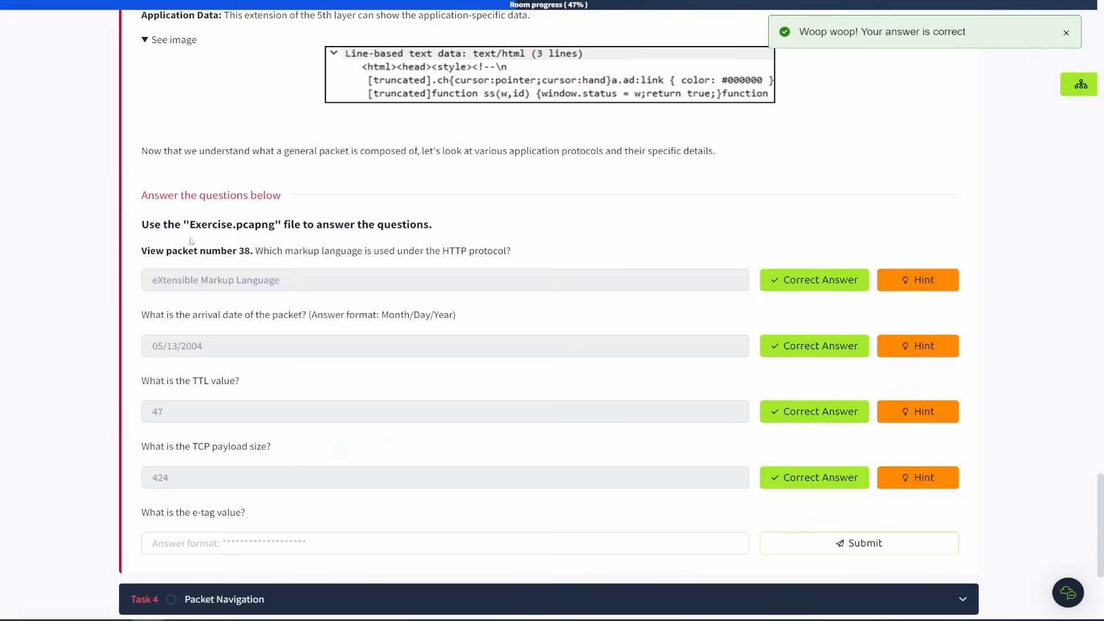
Paste the ETag into the e-tag answer, trim it to 9a01a-4696-7e354b00, and submit it.
left_click(406, 543)
type("ETag: \"9a01a-4696-7e354b00\"\\r\\n")
key("shift+Left")
key("shift+Left")
key("shift+Left")
key("shift+Left")
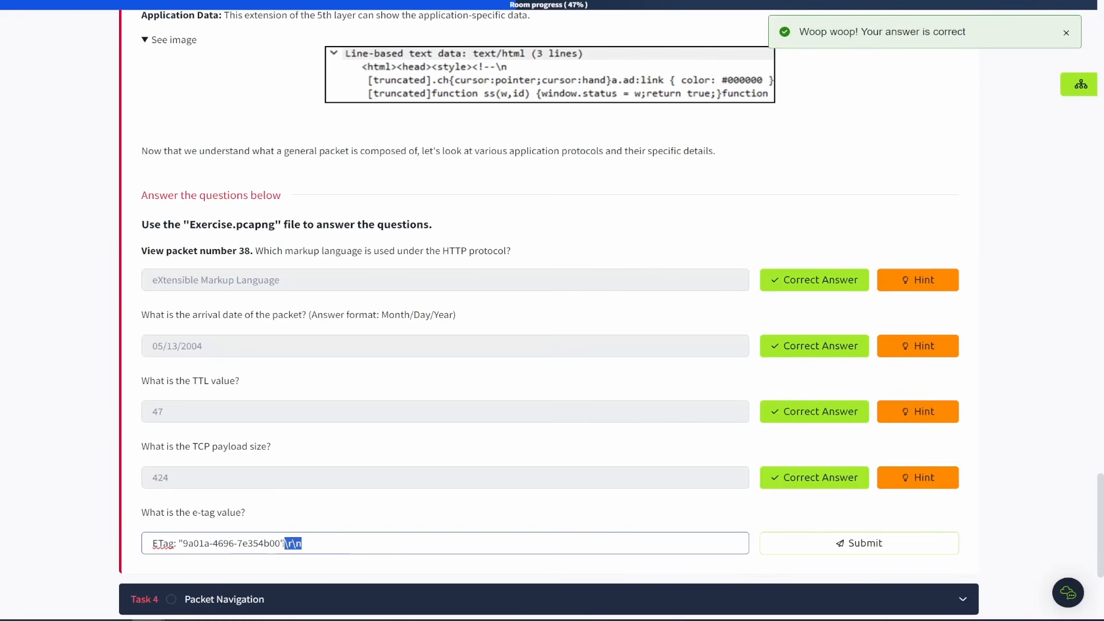
key("BackSpace")
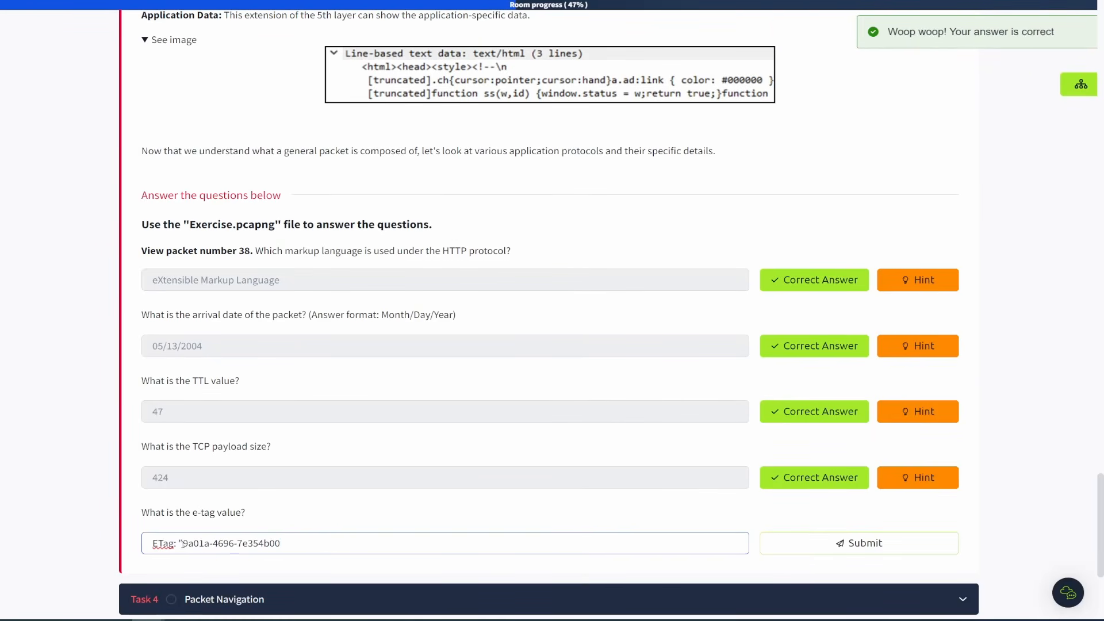
left_click_drag(183, 543, 138, 547)
key("BackSpace")
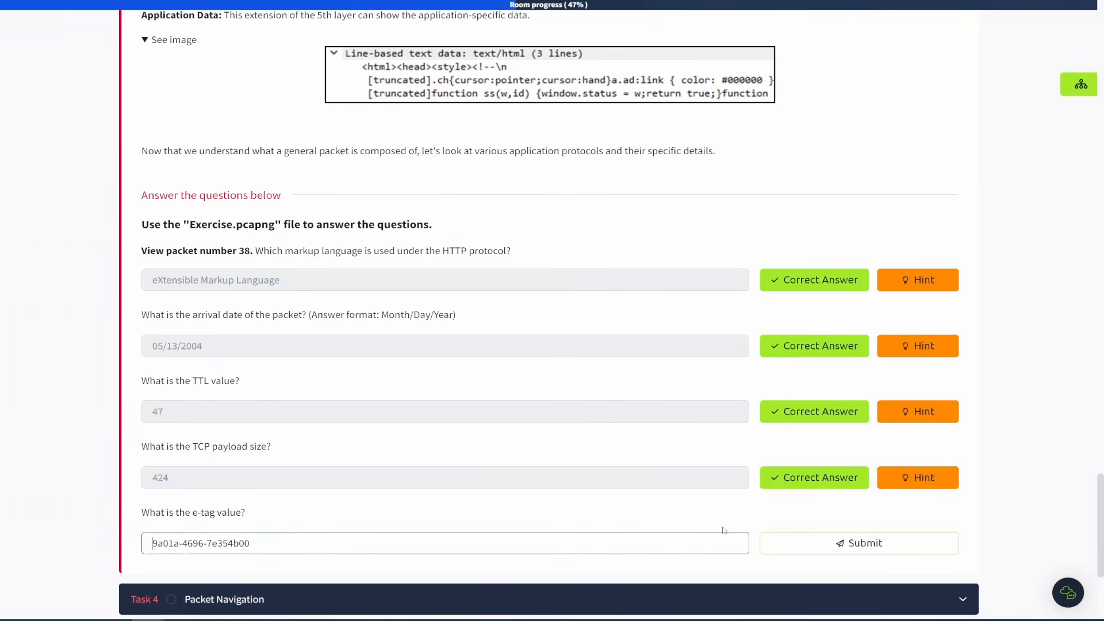
left_click(823, 543)
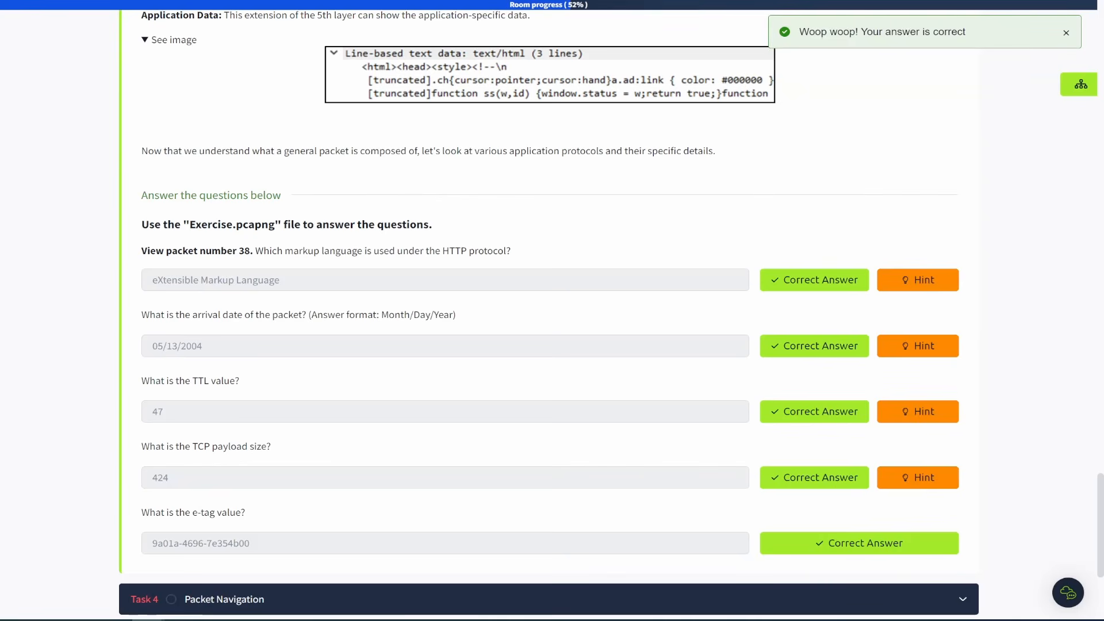
Collapse packet 38's HTTP layer and briefly expand and collapse its Frame layer.
key("ctrl+Tab")
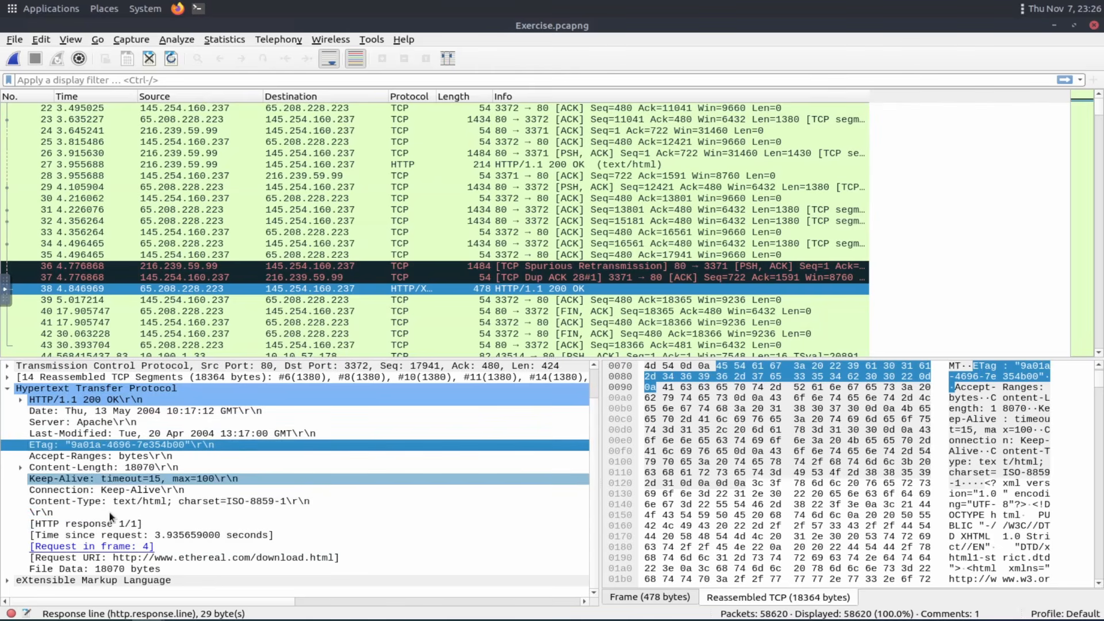
left_click(7, 390)
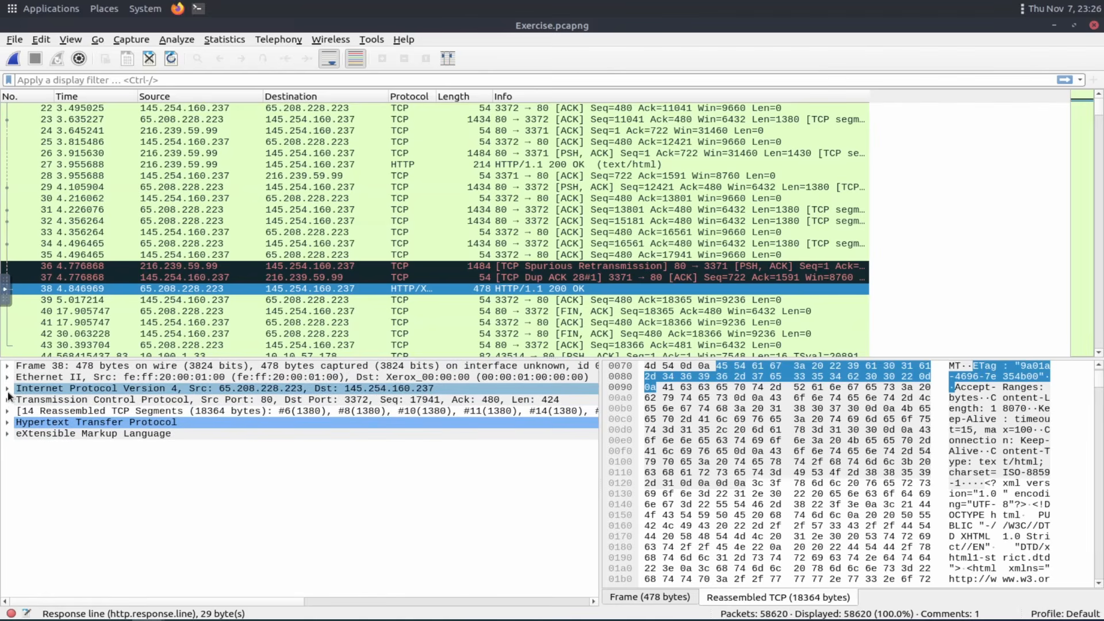
left_click(7, 389)
left_click(7, 390)
left_click(7, 367)
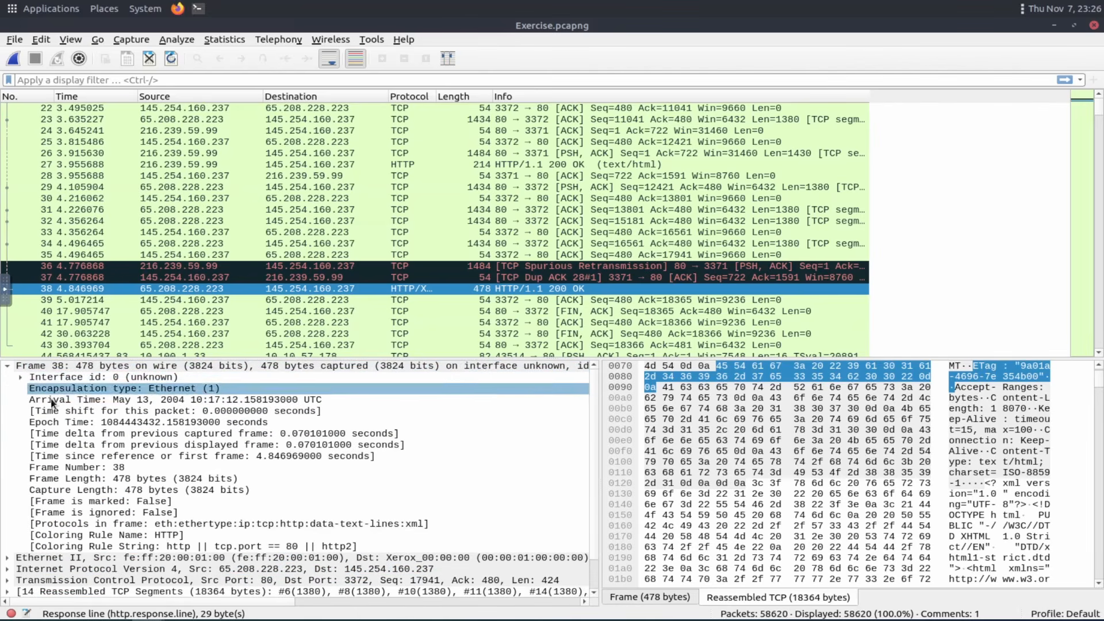
left_click(7, 367)
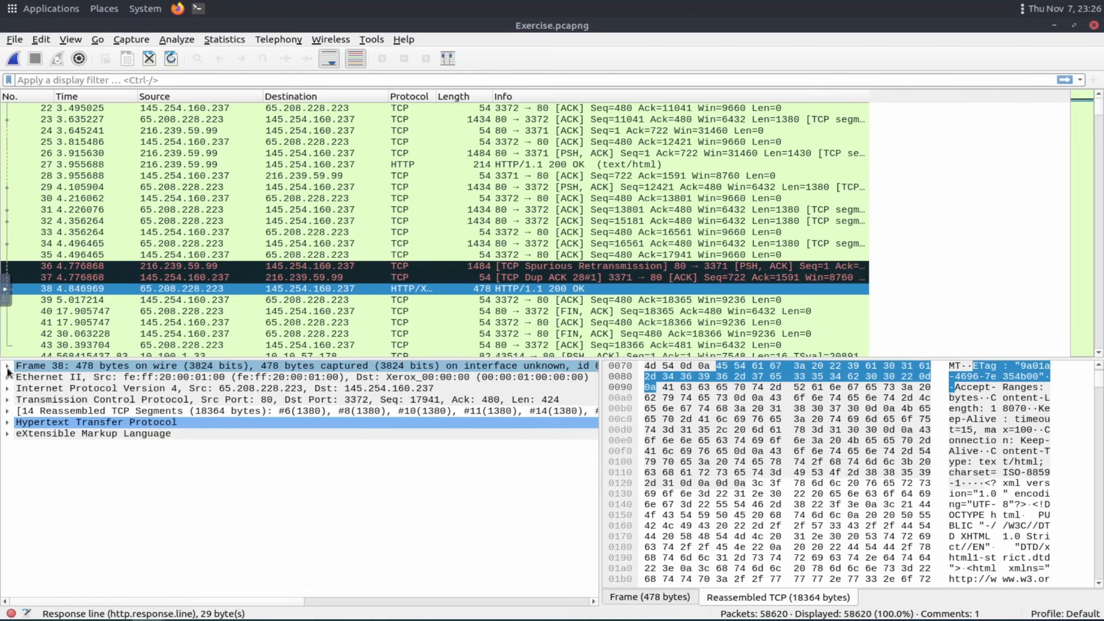
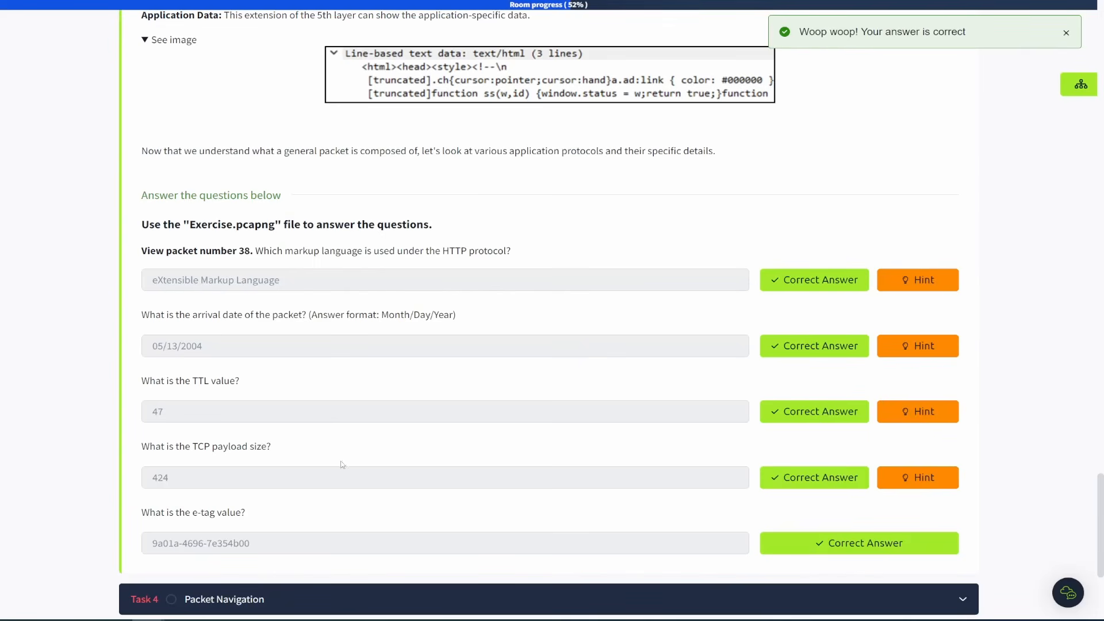
Collapse the Packet Dissection task in the room page.
scroll(370, 451, "up", 1)
scroll(402, 402, "down", 4)
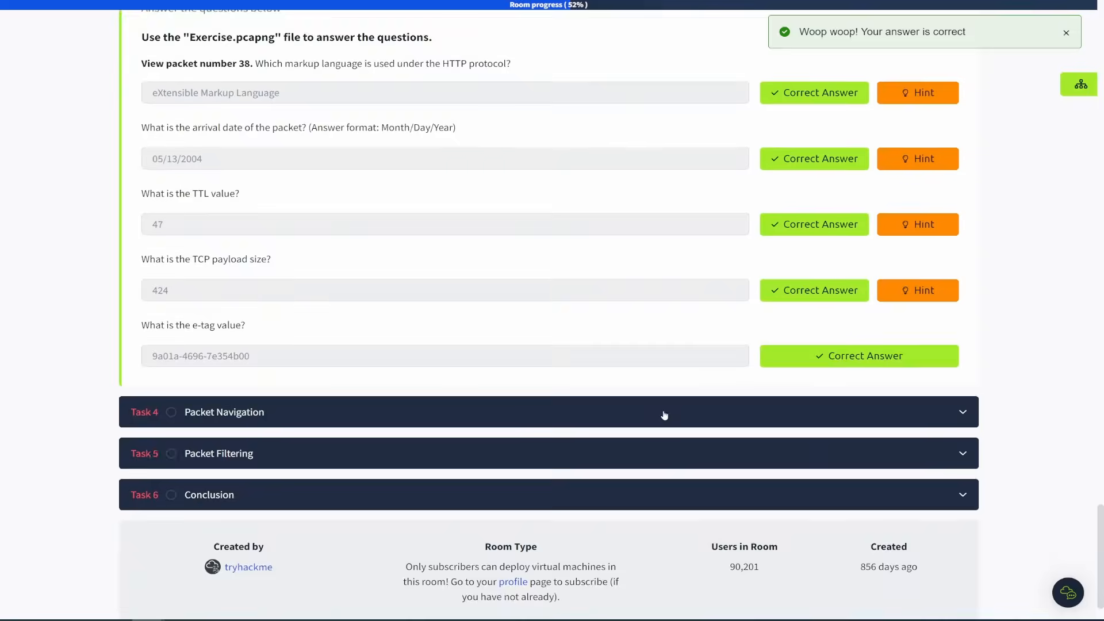
scroll(664, 415, "up", 20)
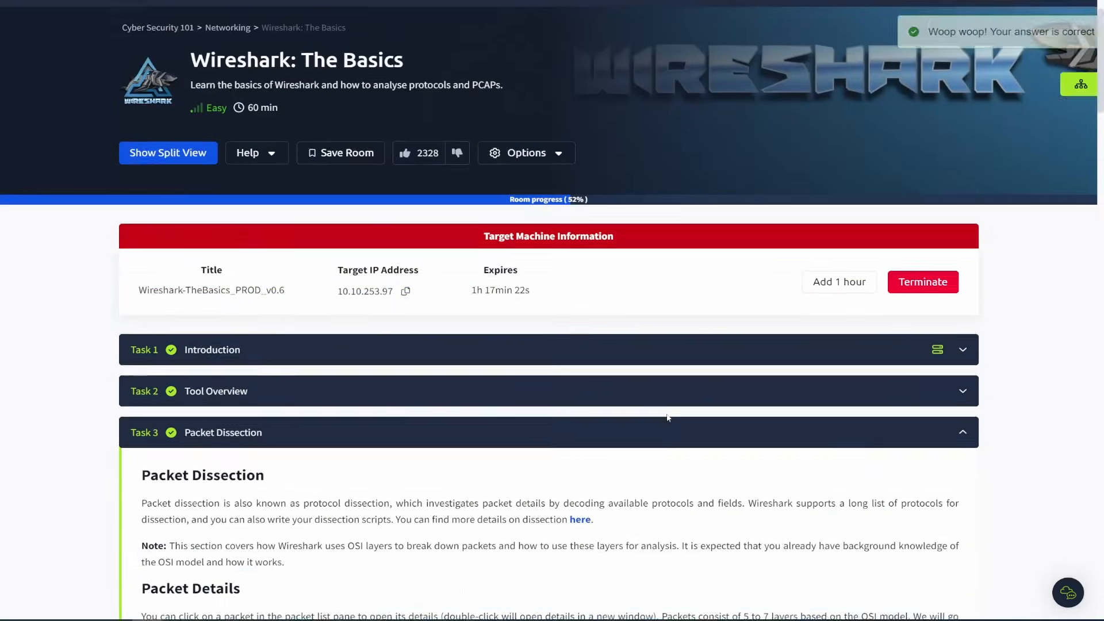
scroll(668, 417, "down", 3)
left_click(314, 233)
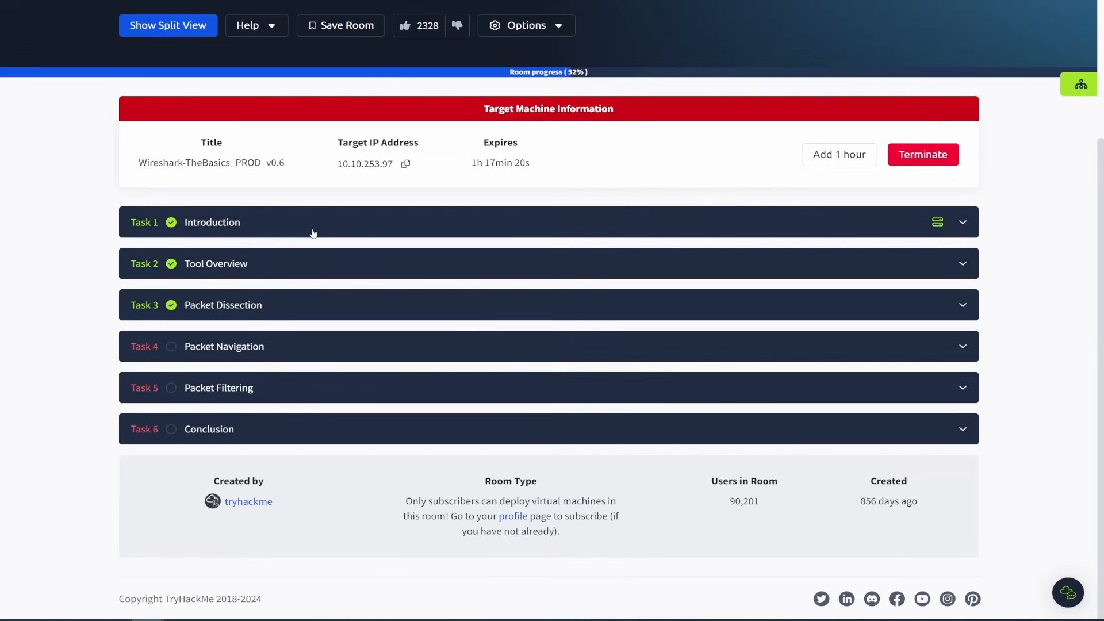
Expand Task 4, Packet Navigation, and read its Packet Numbers section.
left_click(284, 353)
scroll(290, 403, "down", 1)
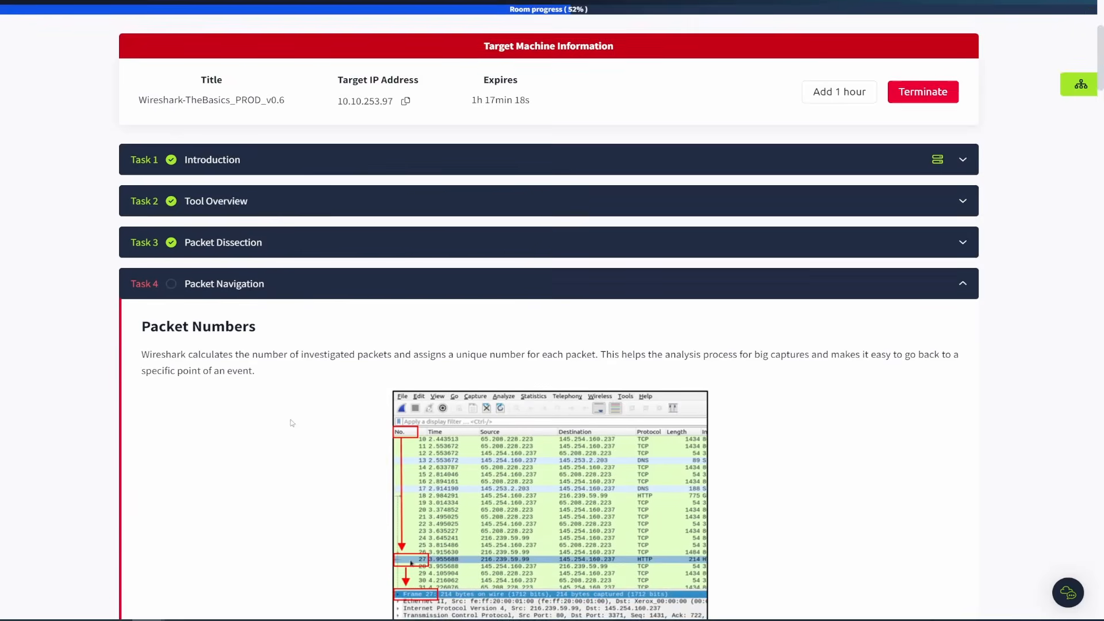
scroll(293, 423, "down", 3)
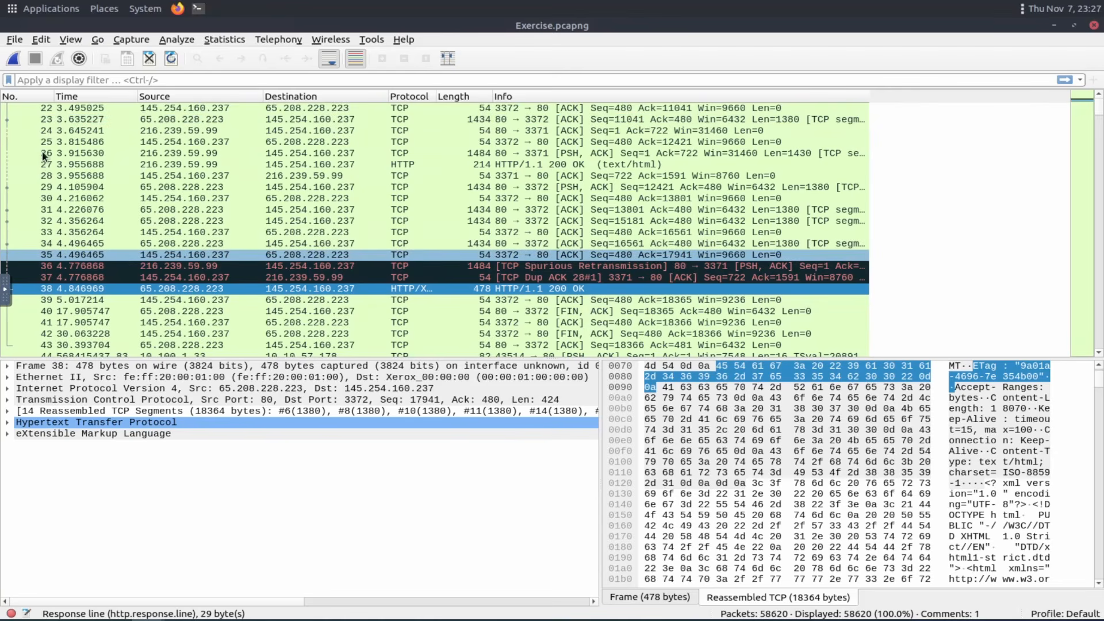
Sort the packet list by number descending and back to ascending.
left_click(12, 99)
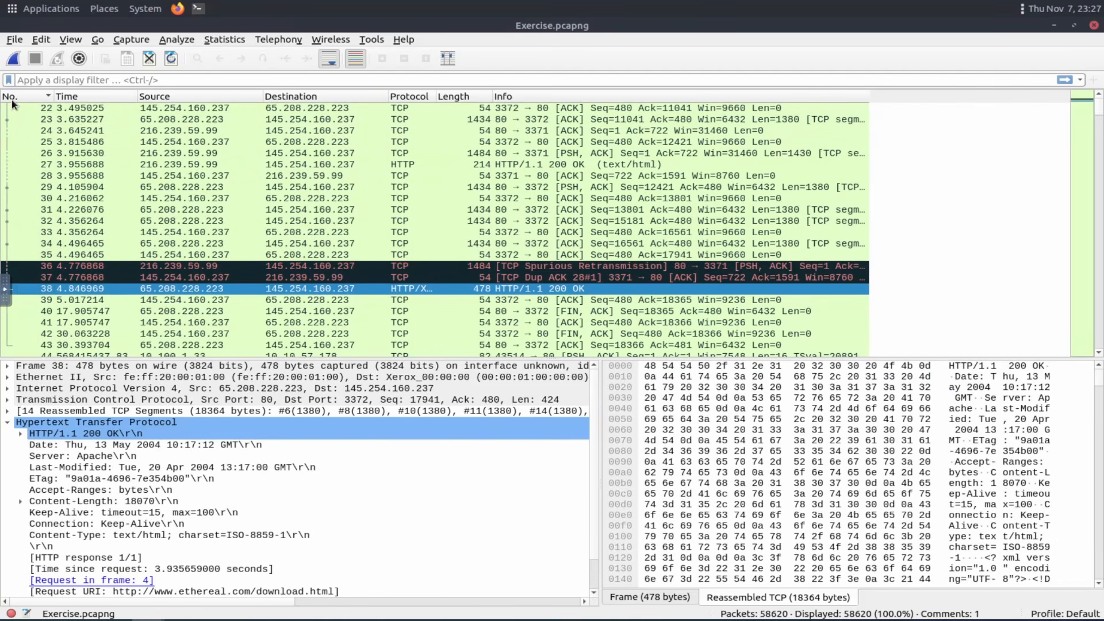
left_click(12, 101)
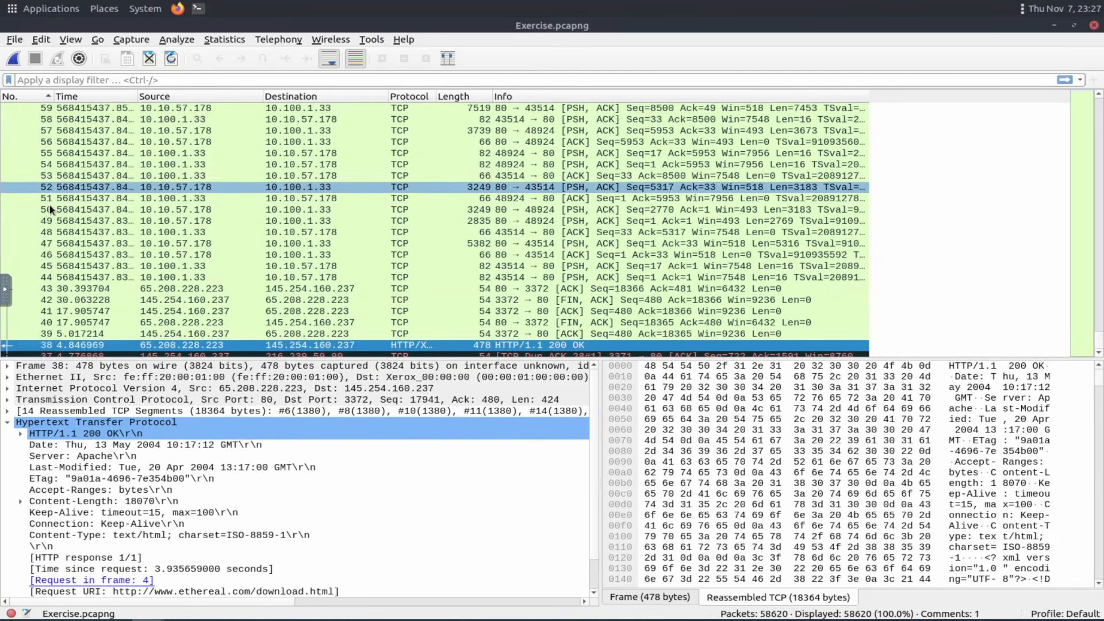
scroll(50, 244, "up", 11)
left_click(49, 99)
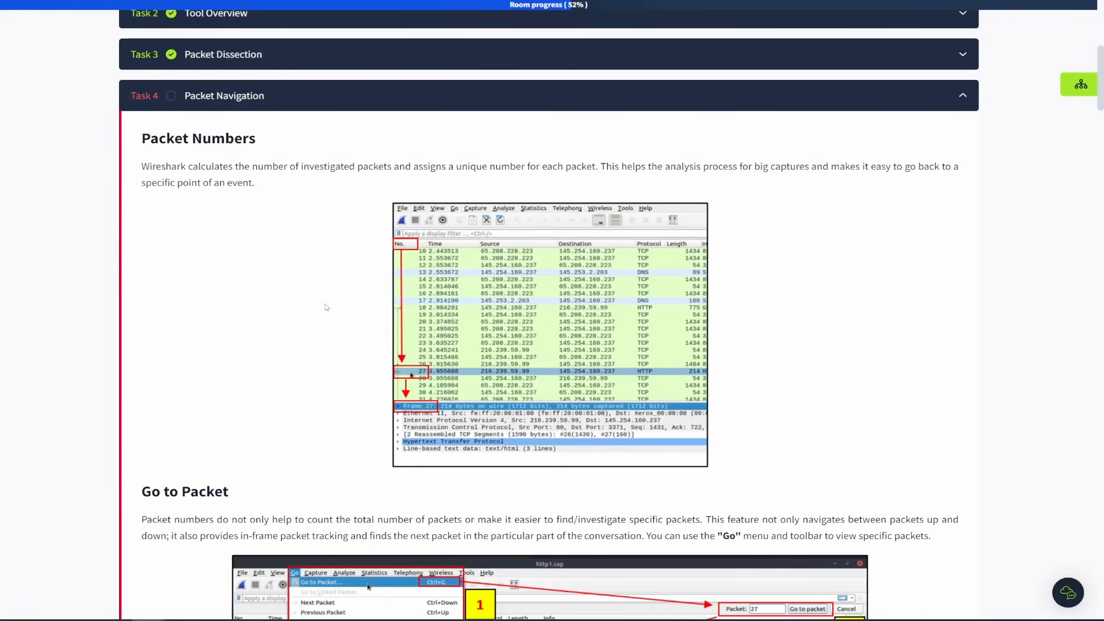
Read the Go to Packet section and jump to packet 12 with Go to Packet.
scroll(325, 308, "down", 2)
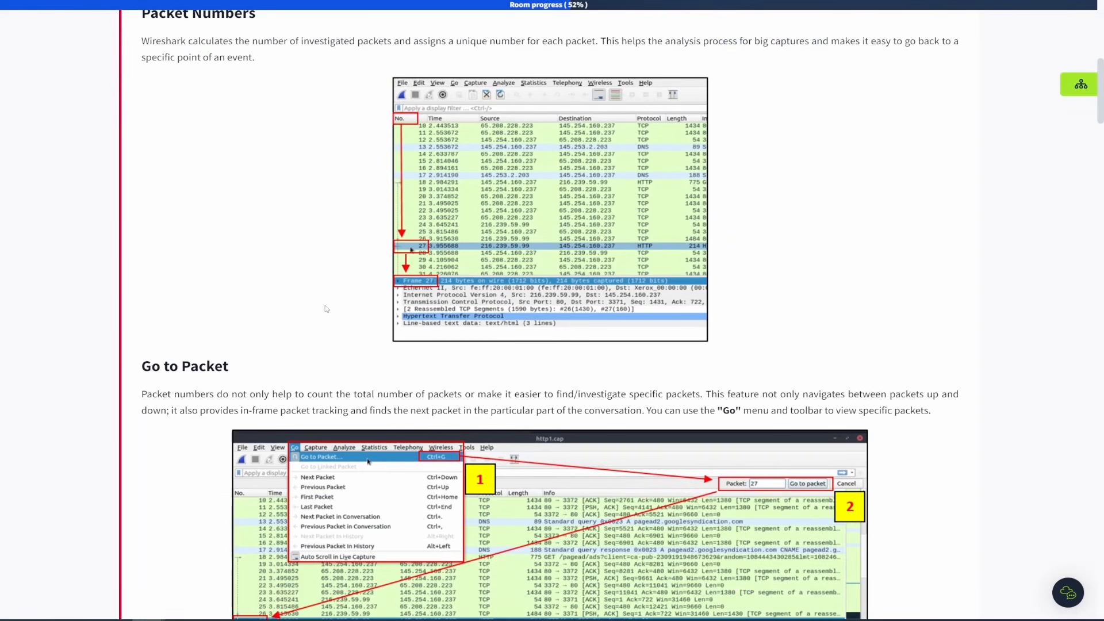
scroll(324, 311, "down", 2)
scroll(324, 313, "down", 3)
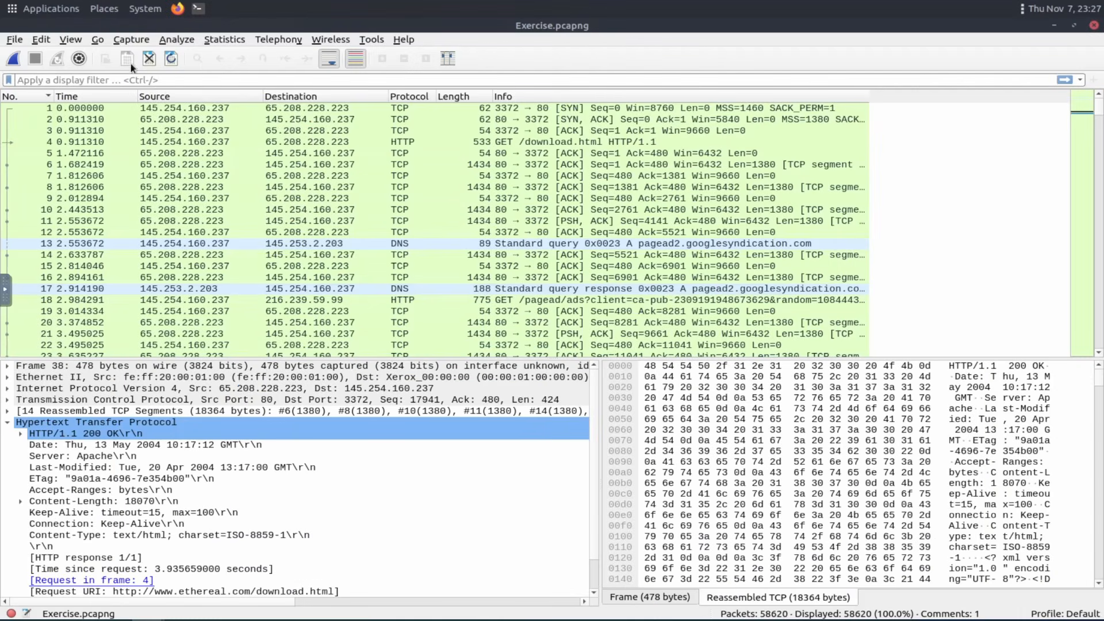
left_click(94, 40)
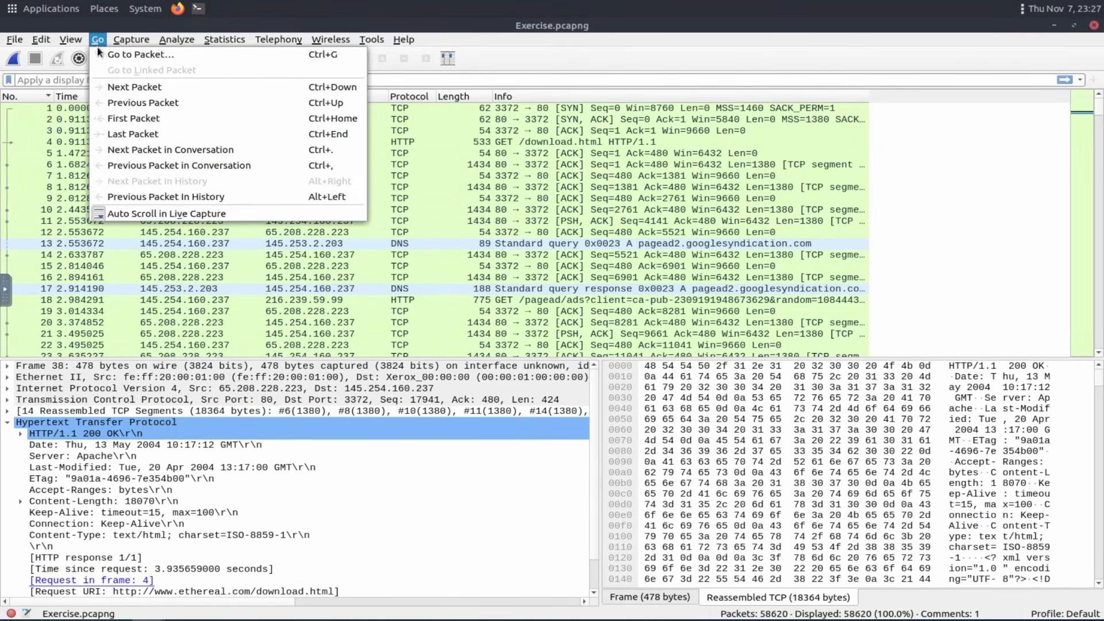
left_click(126, 56)
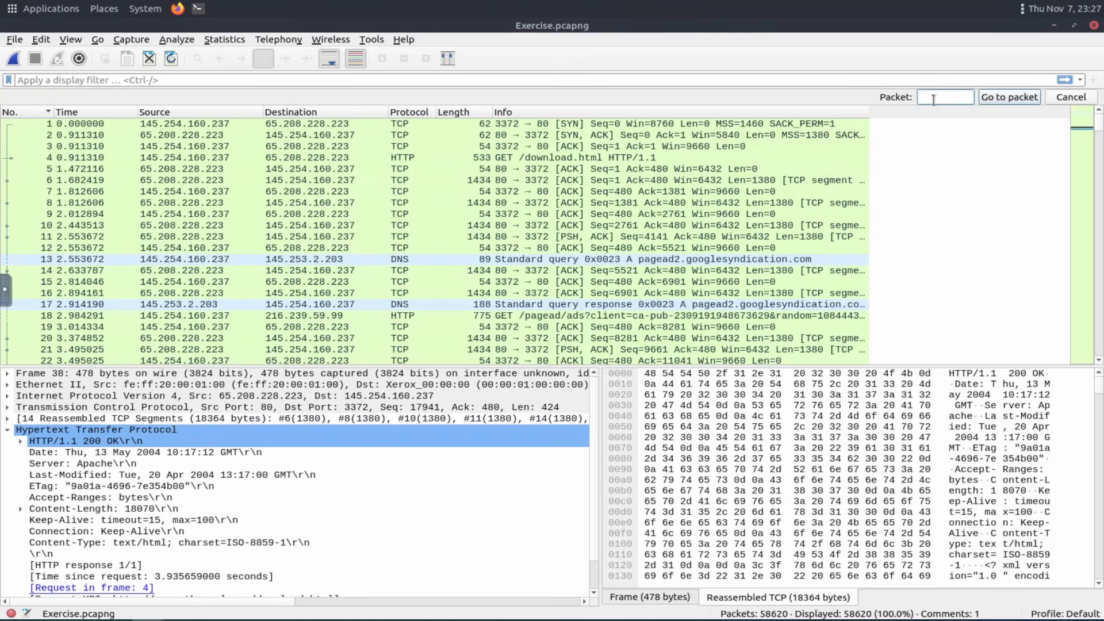
type("12")
key("Return")
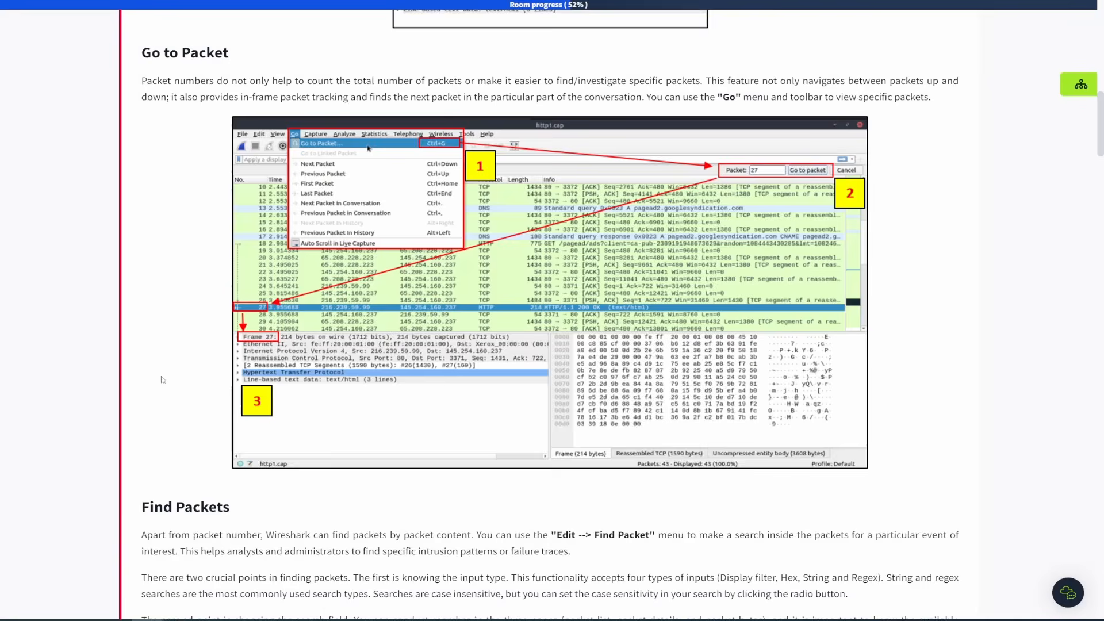
Read the Find Packets section, then search packet details for the string hello.
scroll(163, 381, "down", 7)
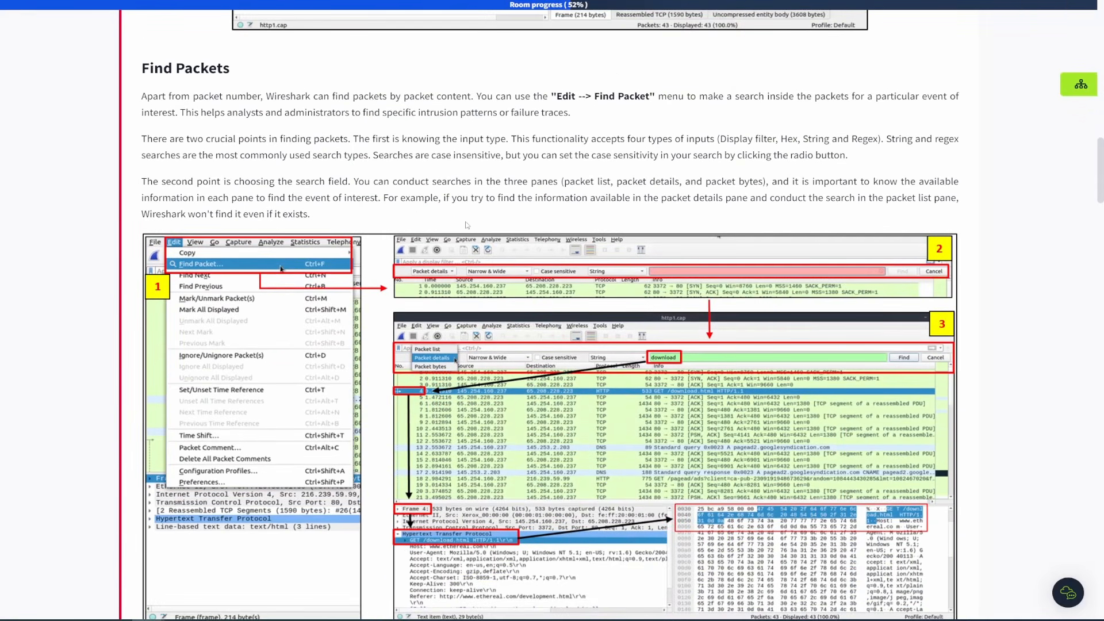
scroll(414, 177, "down", 1)
scroll(414, 177, "down", 2)
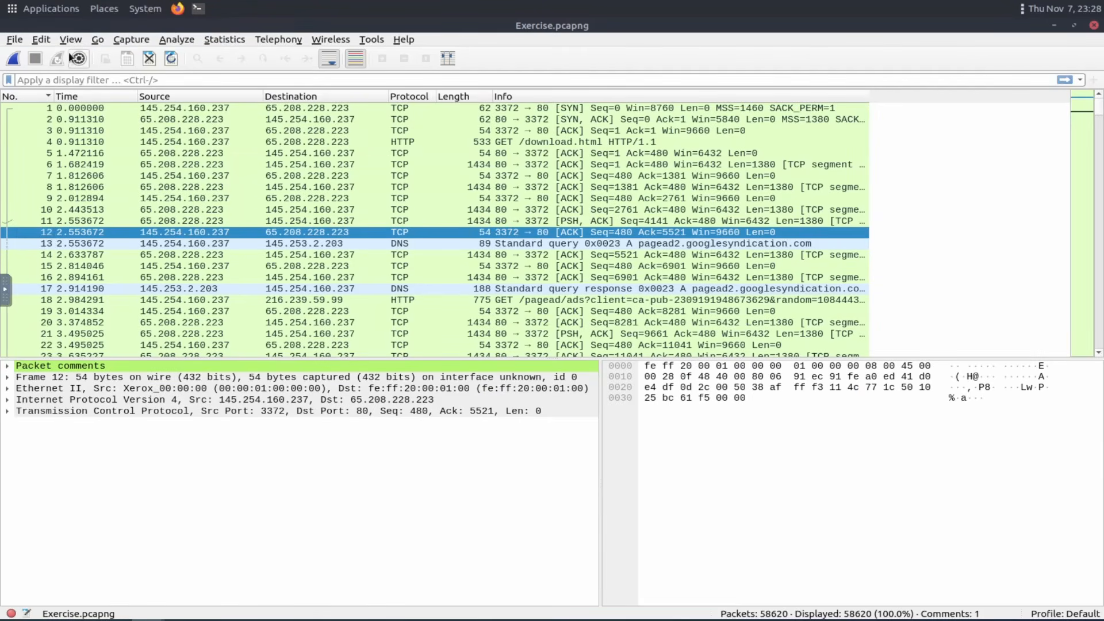
left_click(40, 41)
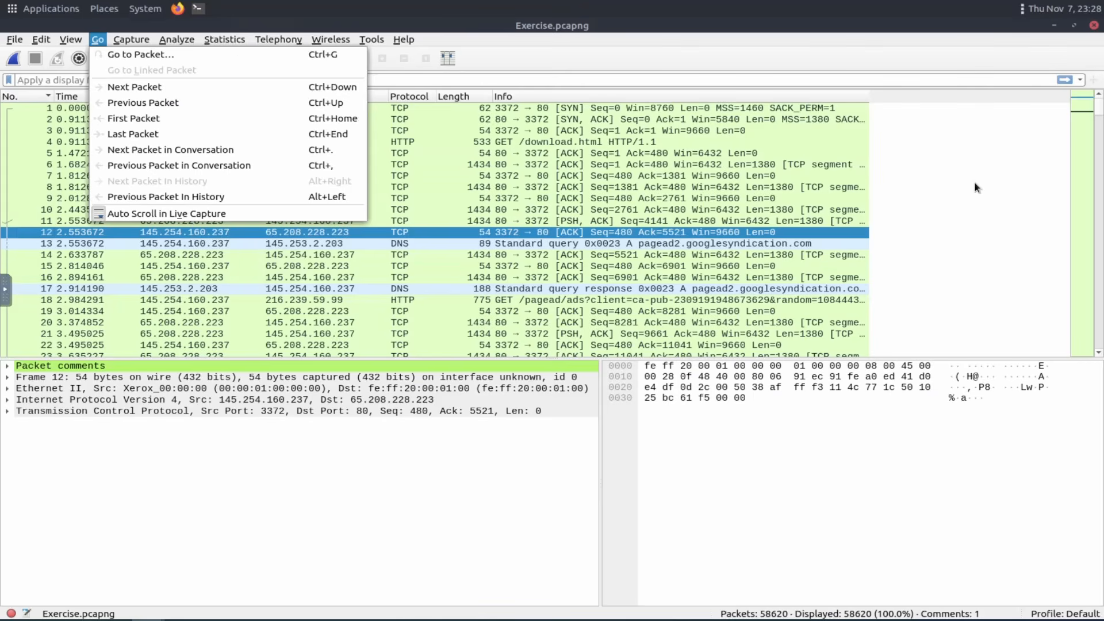
left_click(962, 186)
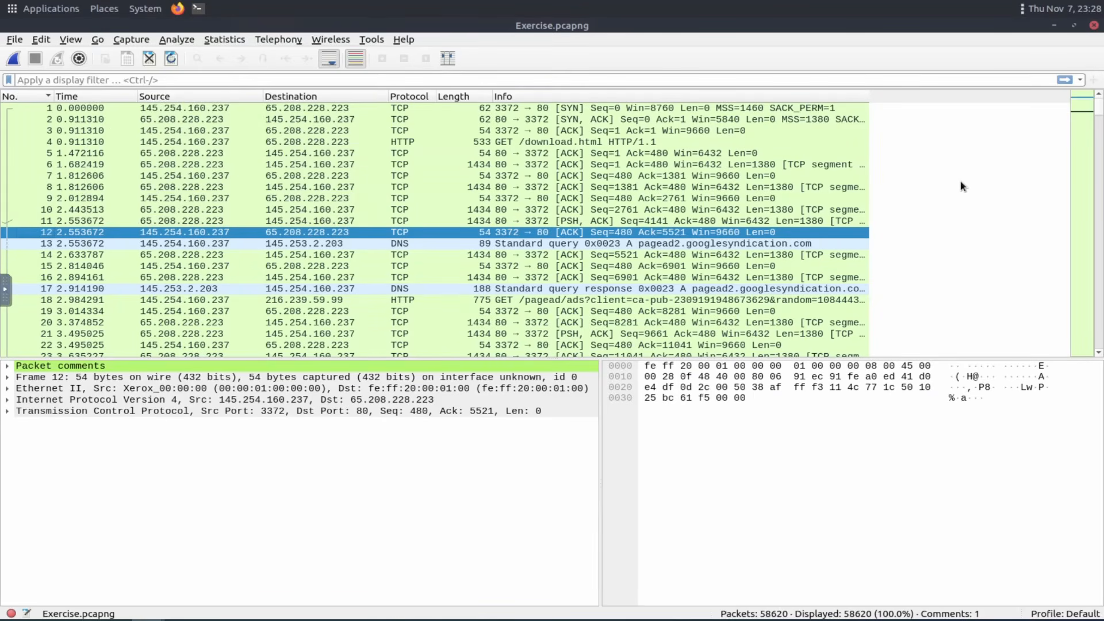
left_click(957, 186)
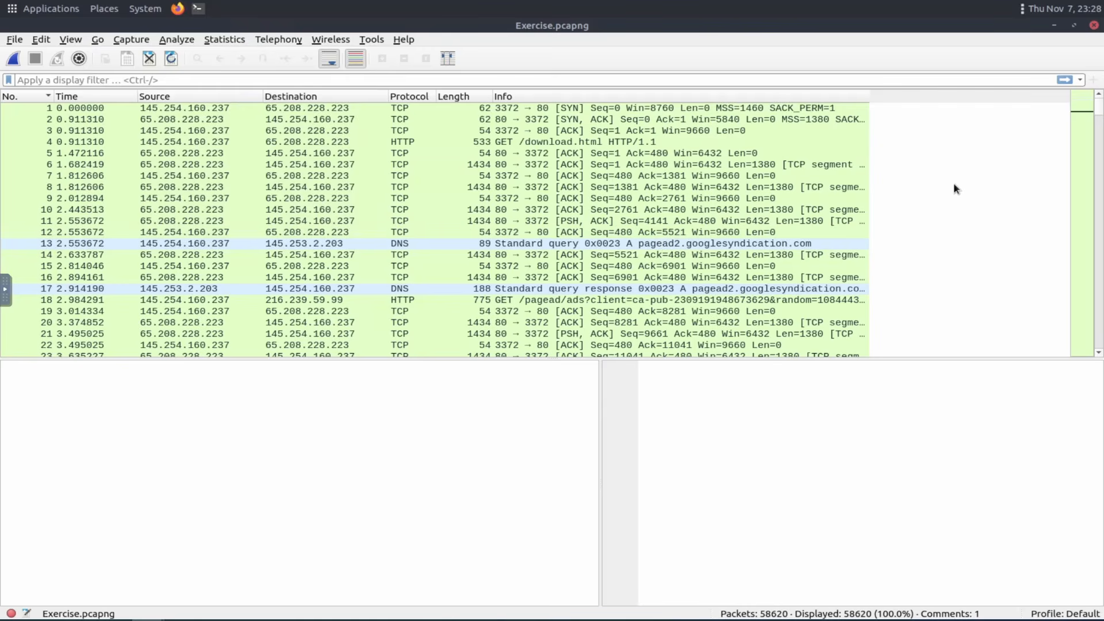
key("ctrl+f")
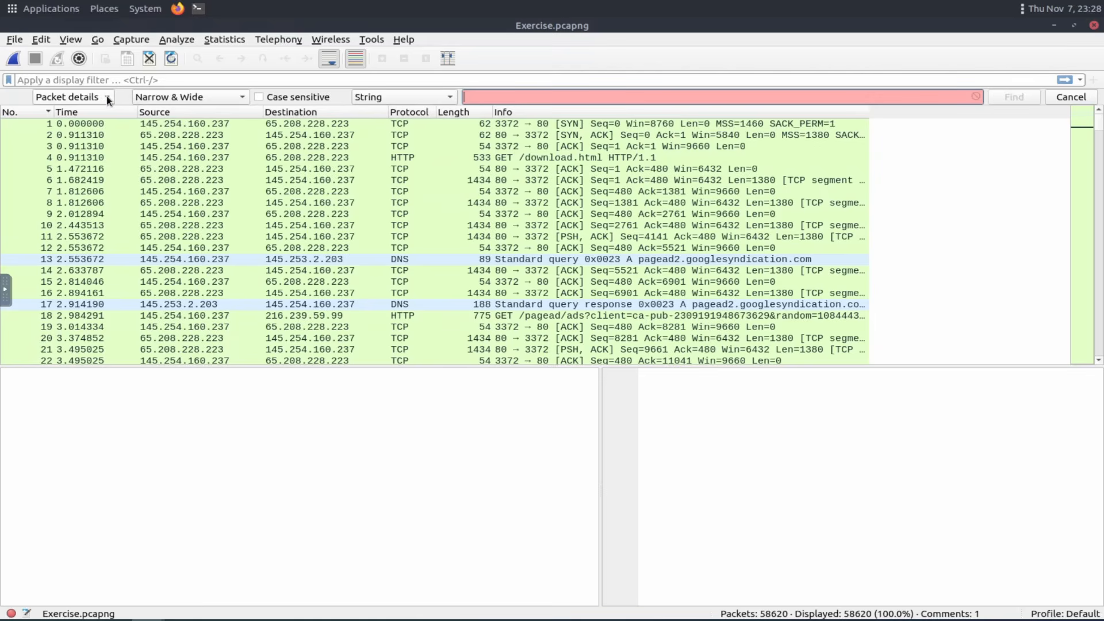
left_click(107, 98)
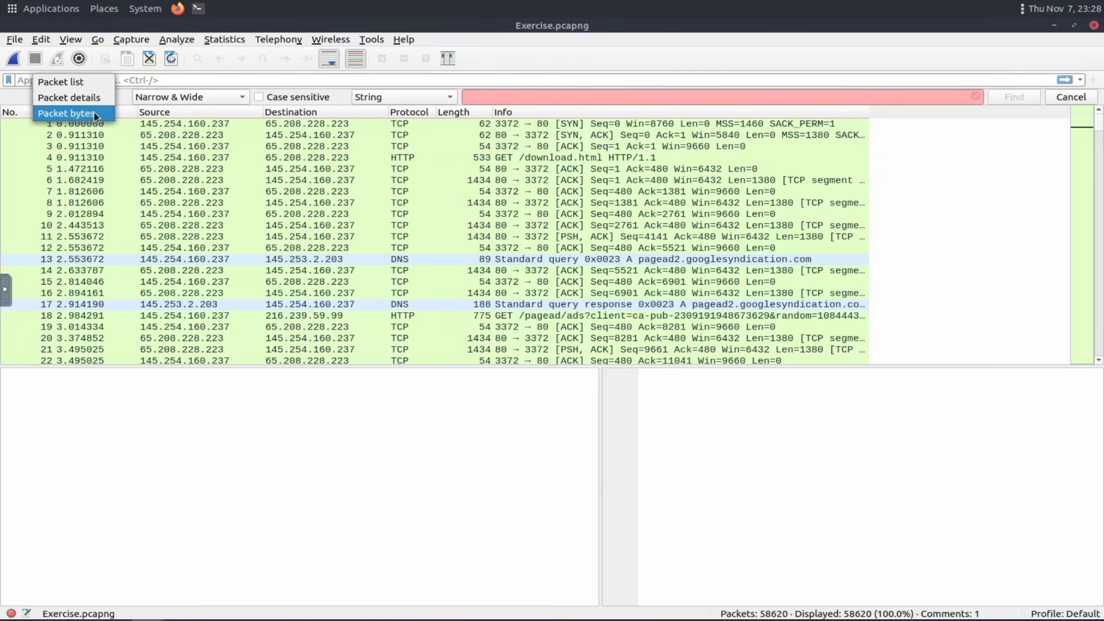
left_click(92, 98)
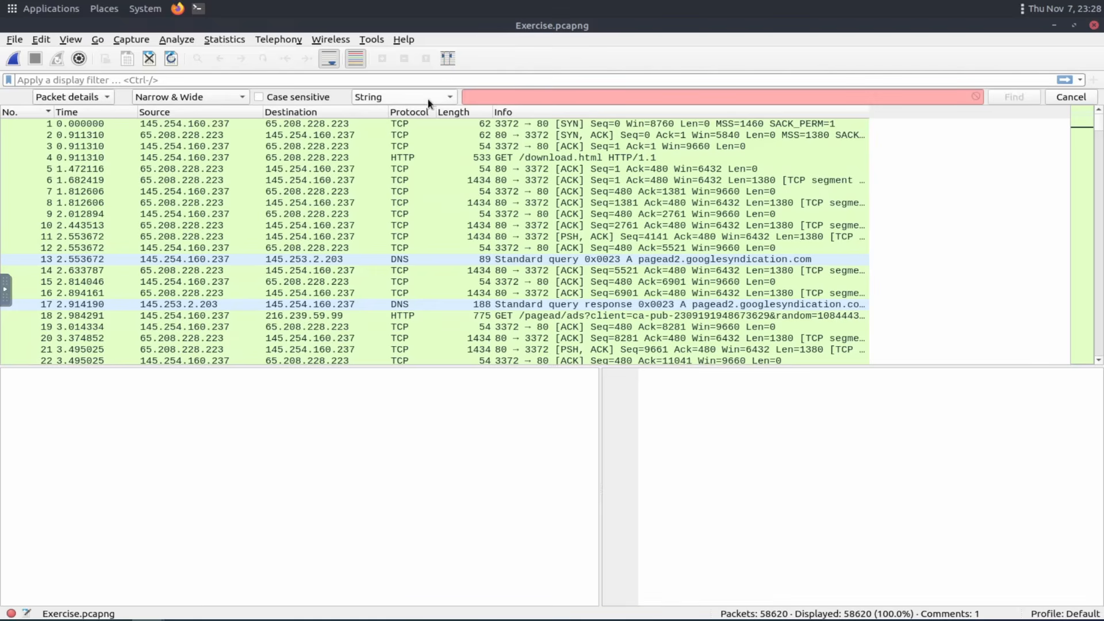
left_click(488, 98)
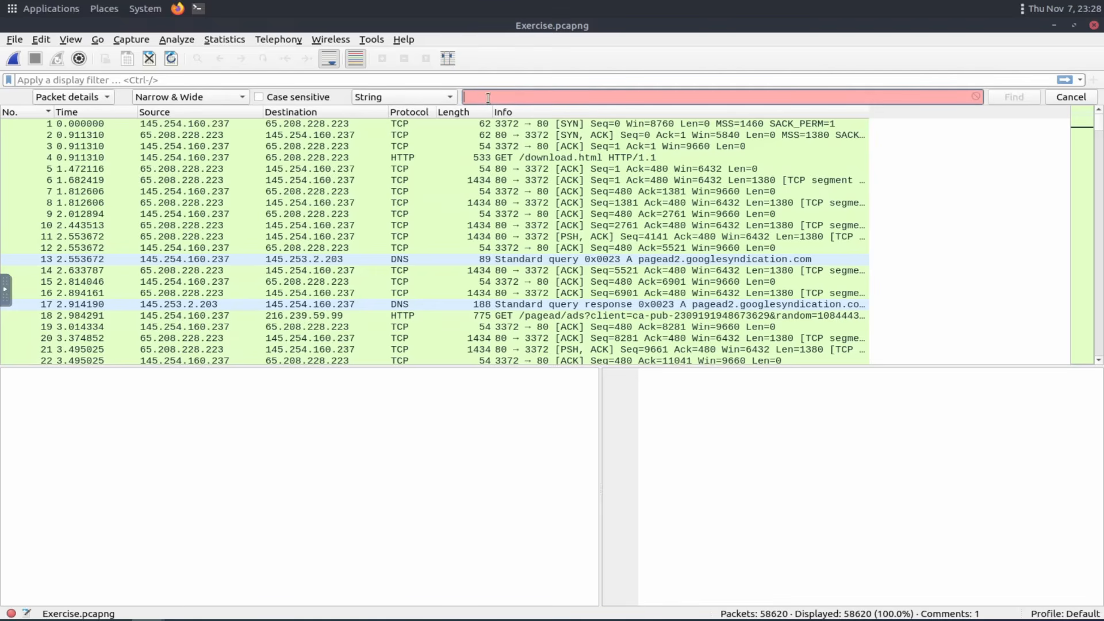
type("hello")
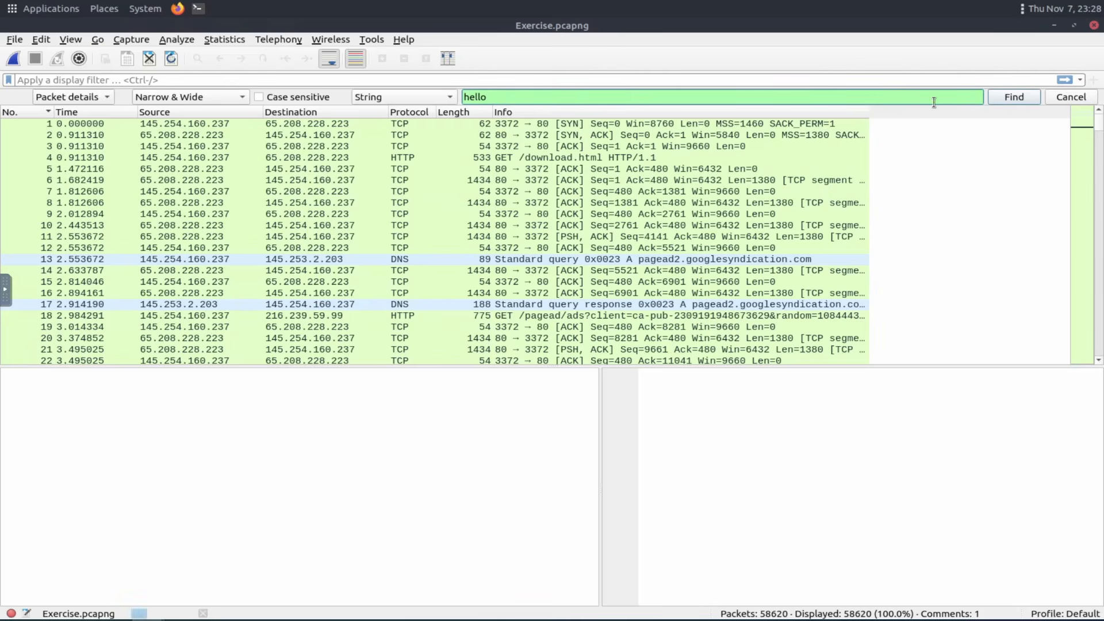
left_click(1018, 99)
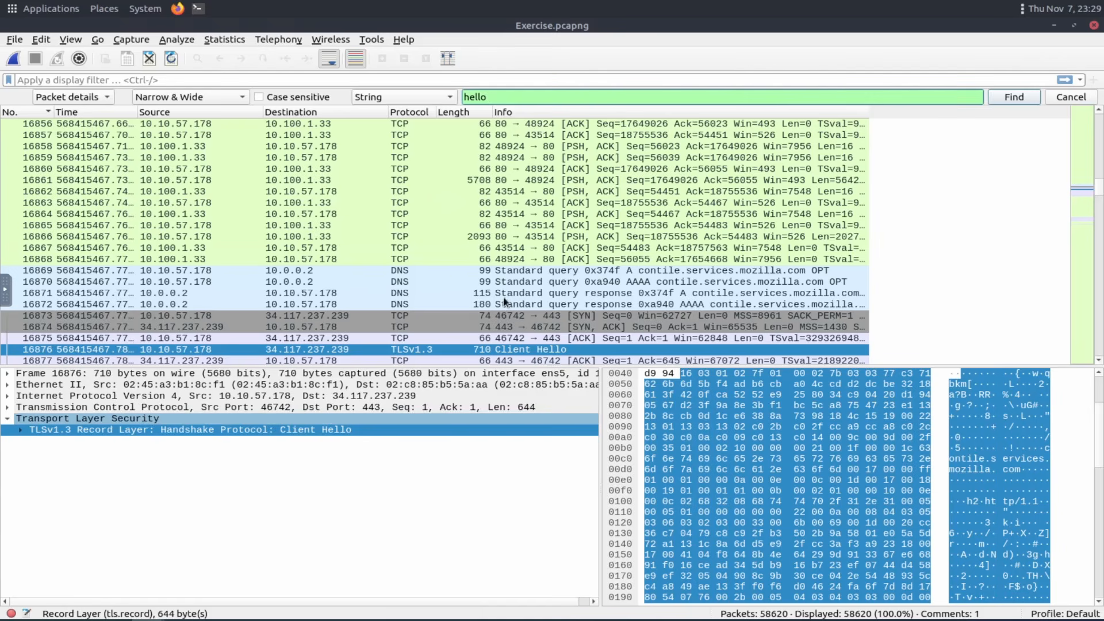
Close the find bar after reviewing the matched packet and reload the capture file.
scroll(437, 287, "down", 1)
scroll(422, 323, "down", 3)
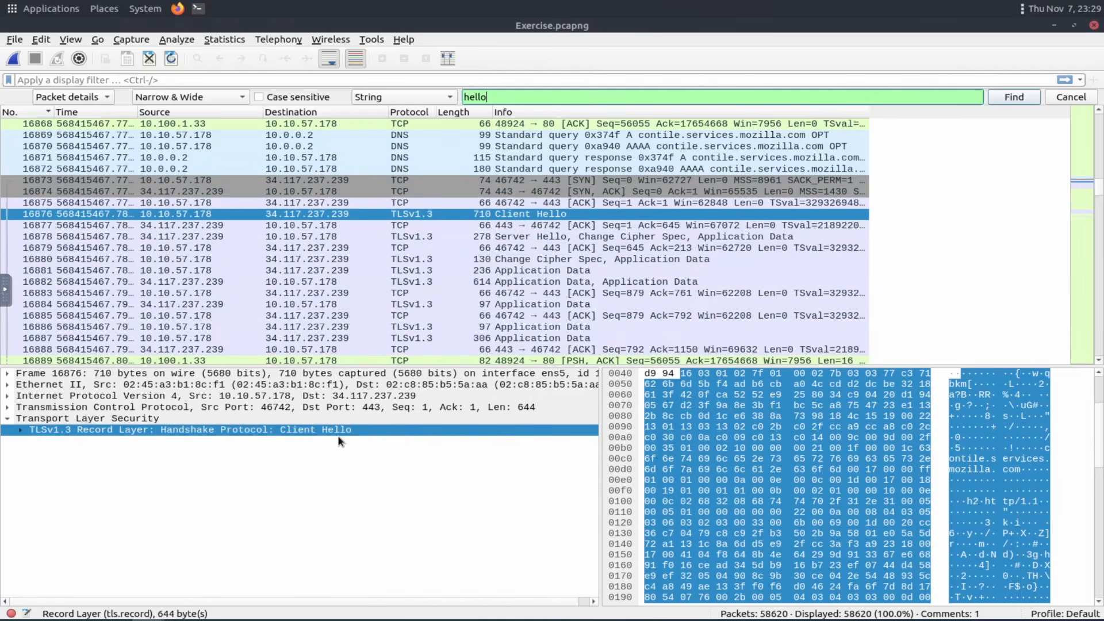
key("ctrl+f")
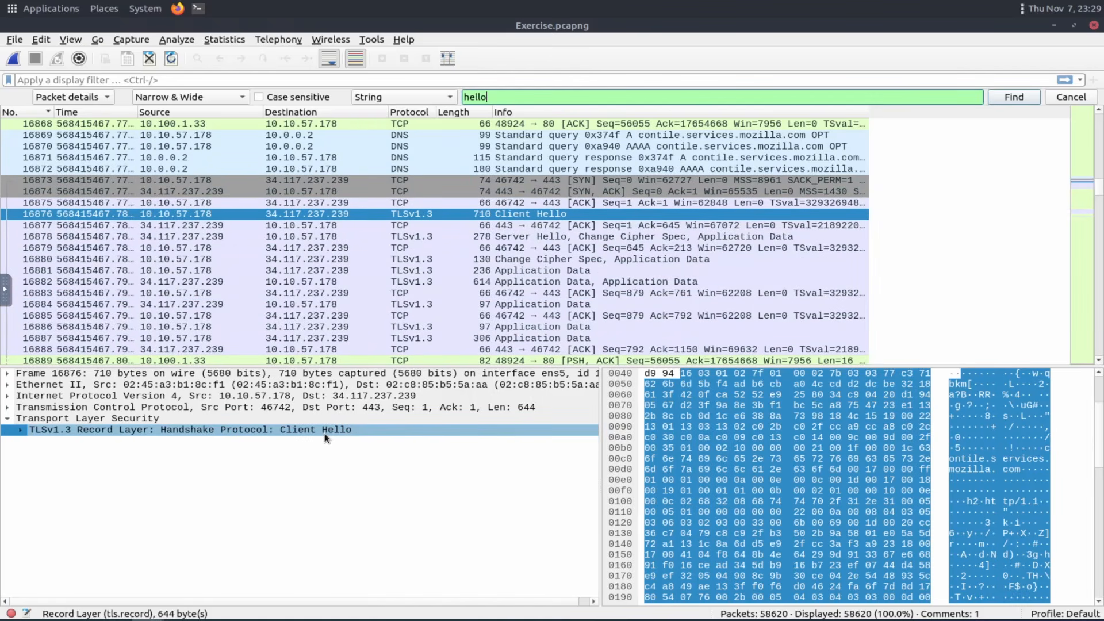
left_click(326, 433)
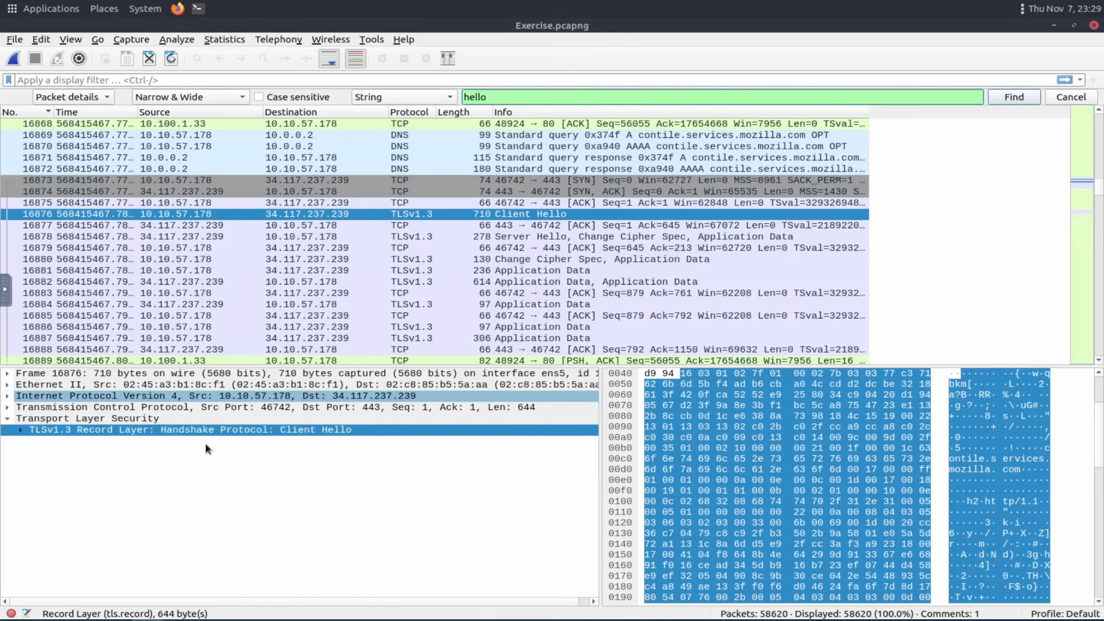
key("ctrl+f")
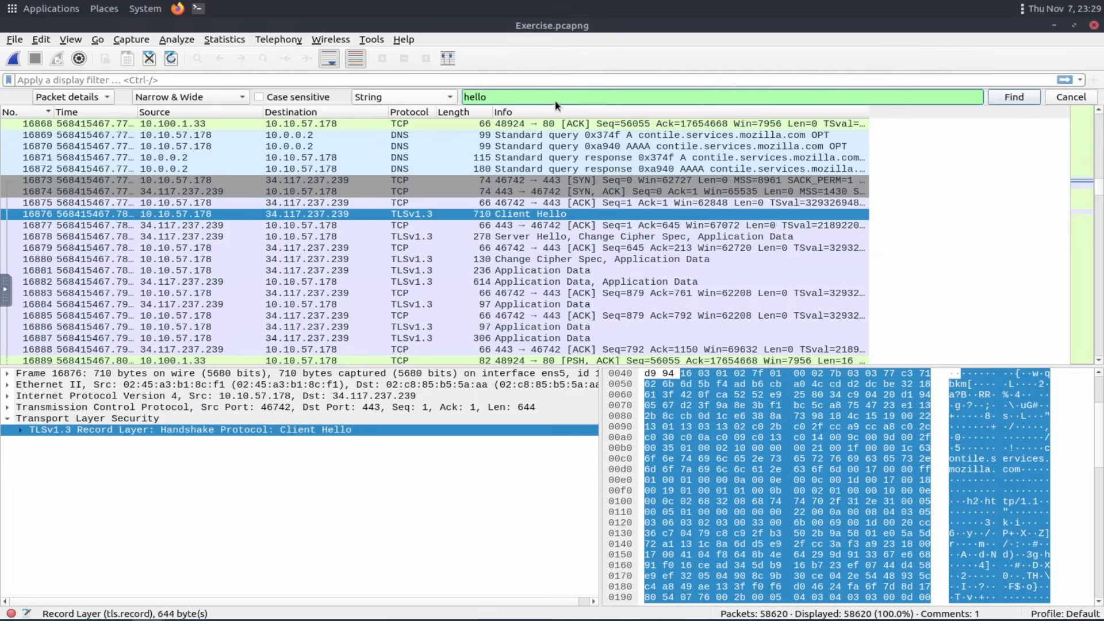
left_click(1068, 99)
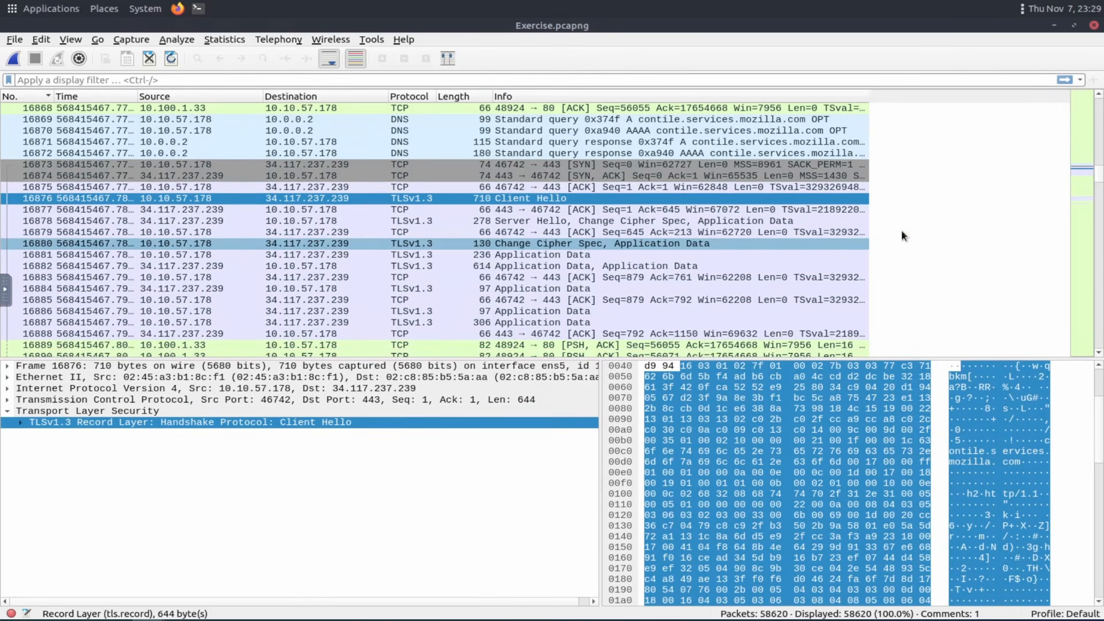
left_click_drag(1100, 158, 1100, 92)
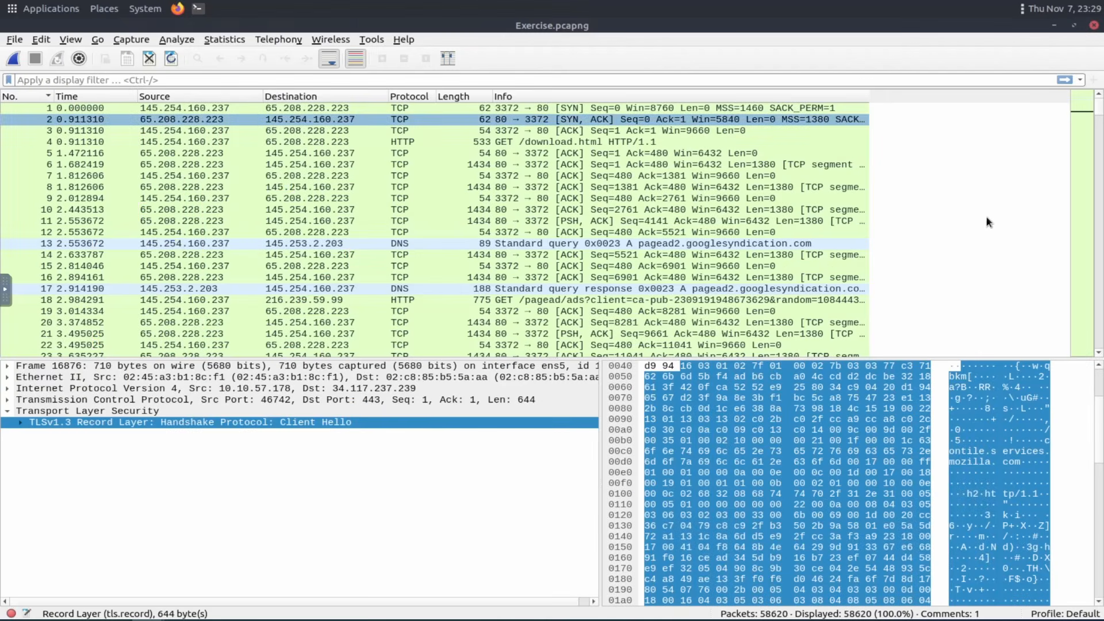
key("ctrl+r")
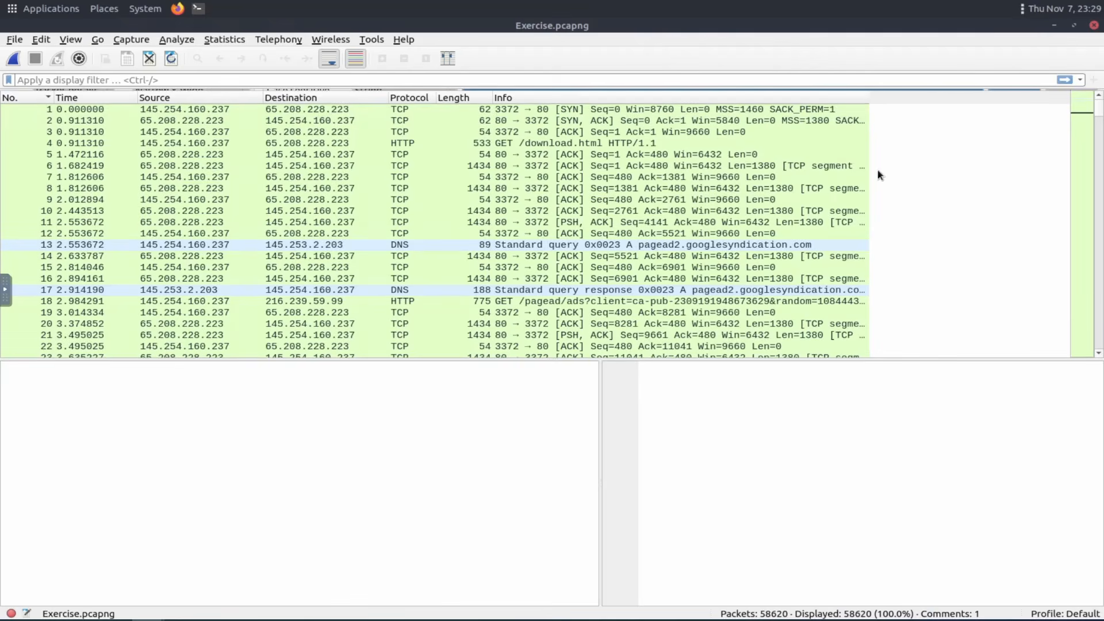
Reopen the find bar, clear its search string, and keep String as the search type and Packet details as the search field.
key("ctrl+f")
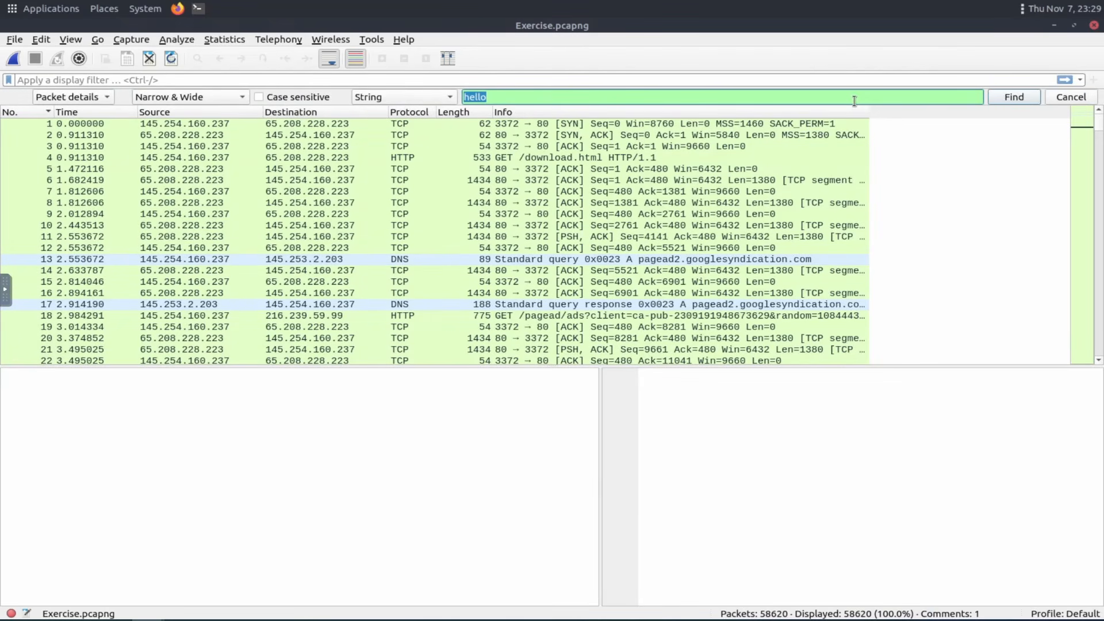
key("BackSpace")
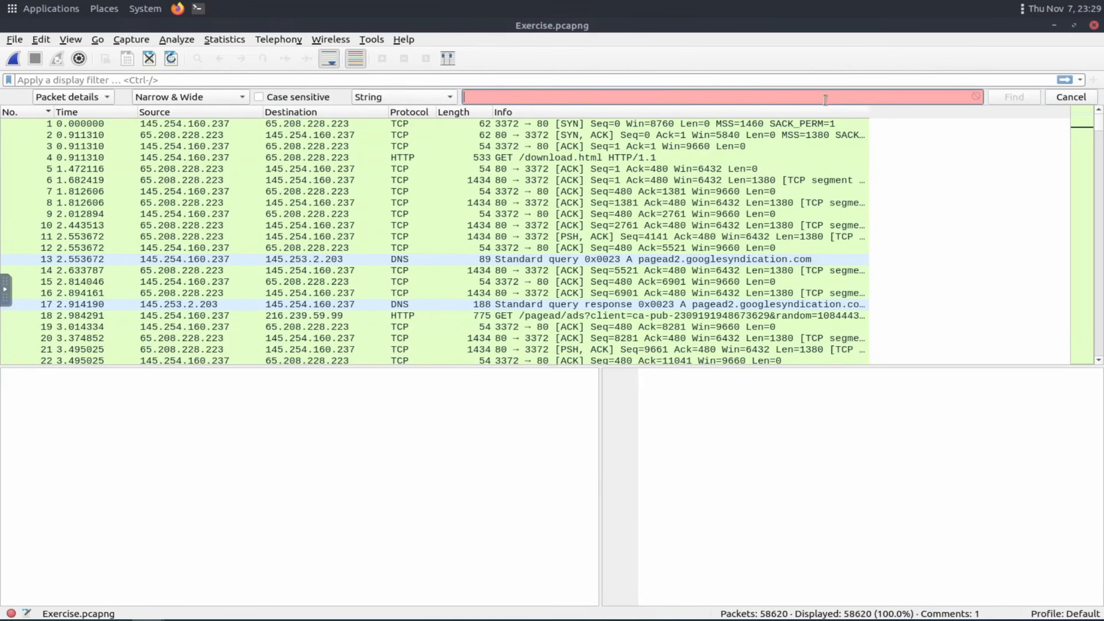
left_click(449, 97)
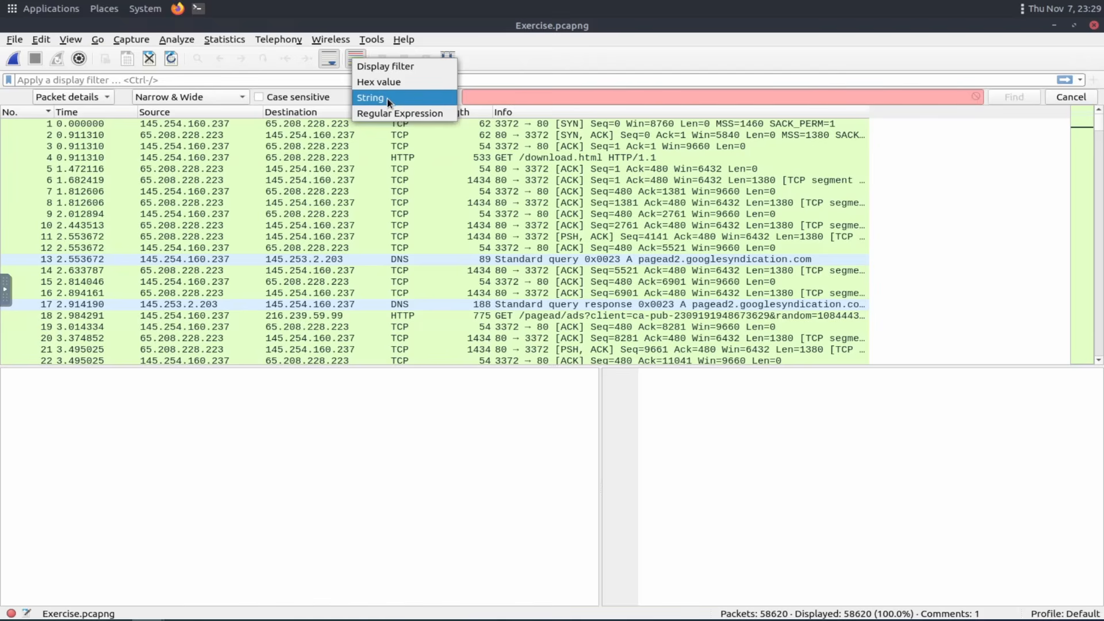
key("Return")
left_click(108, 98)
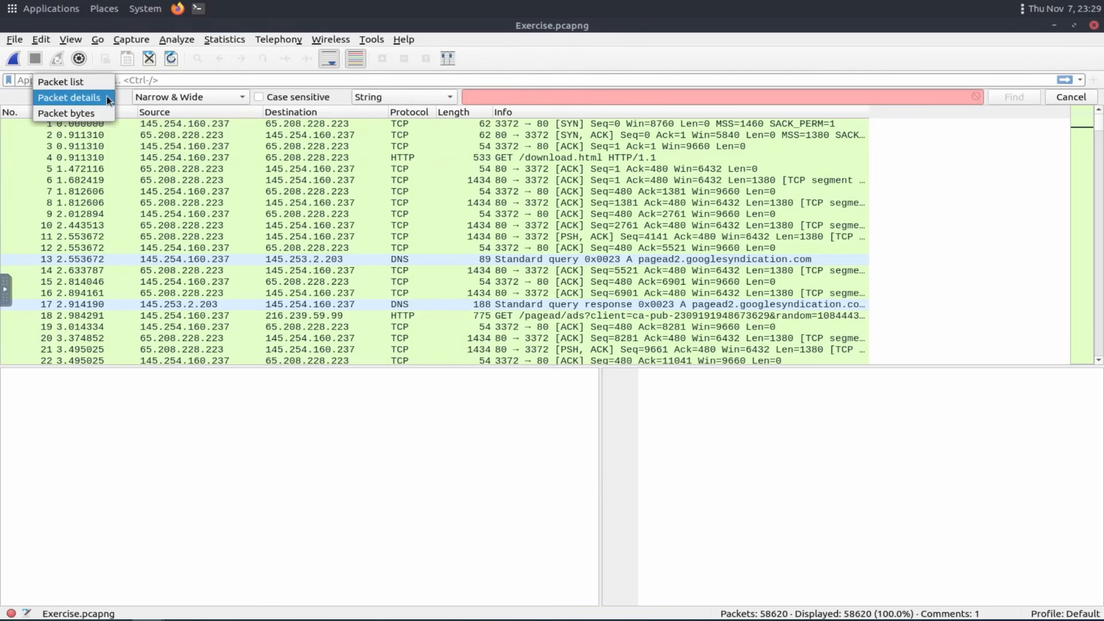
left_click(98, 99)
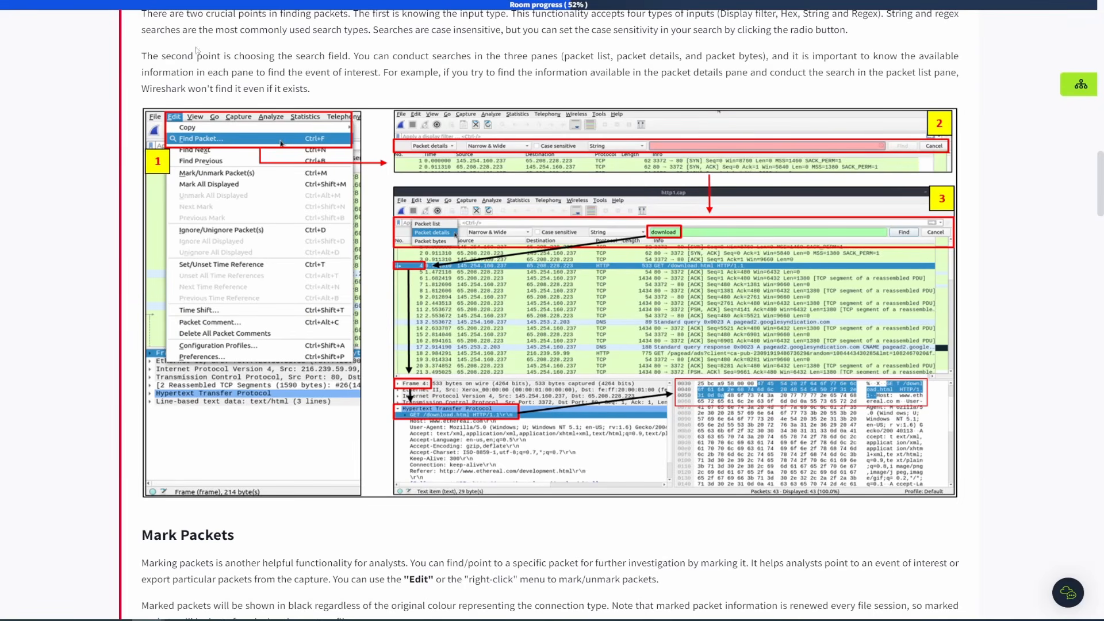
Read the Find Packets and Mark Packets sections of the room.
scroll(540, 117, "up", 3)
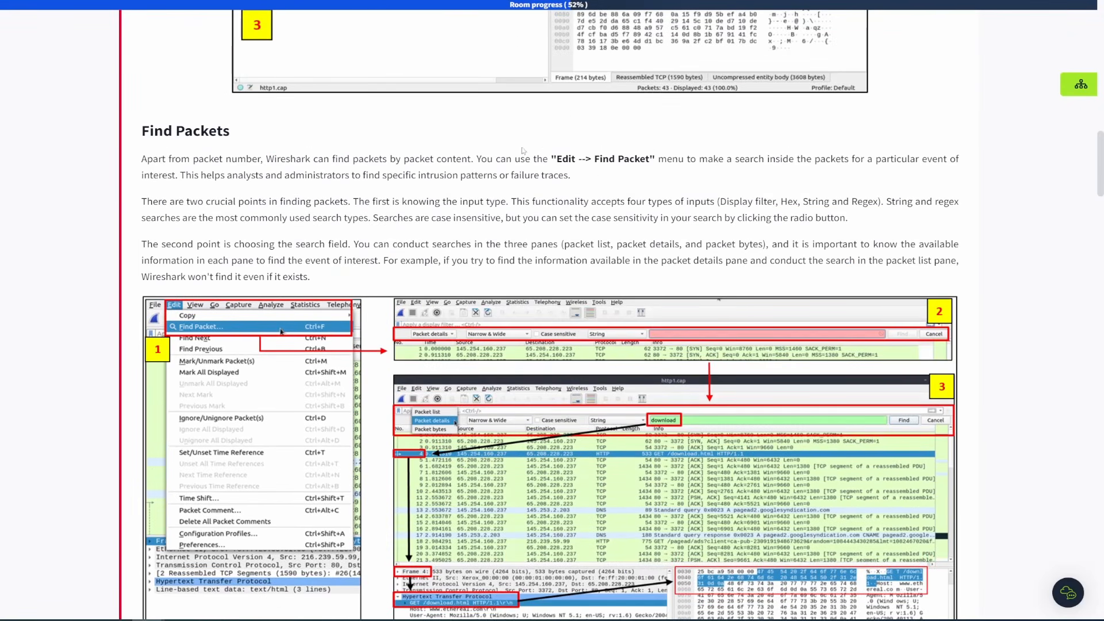
scroll(523, 151, "up", 4)
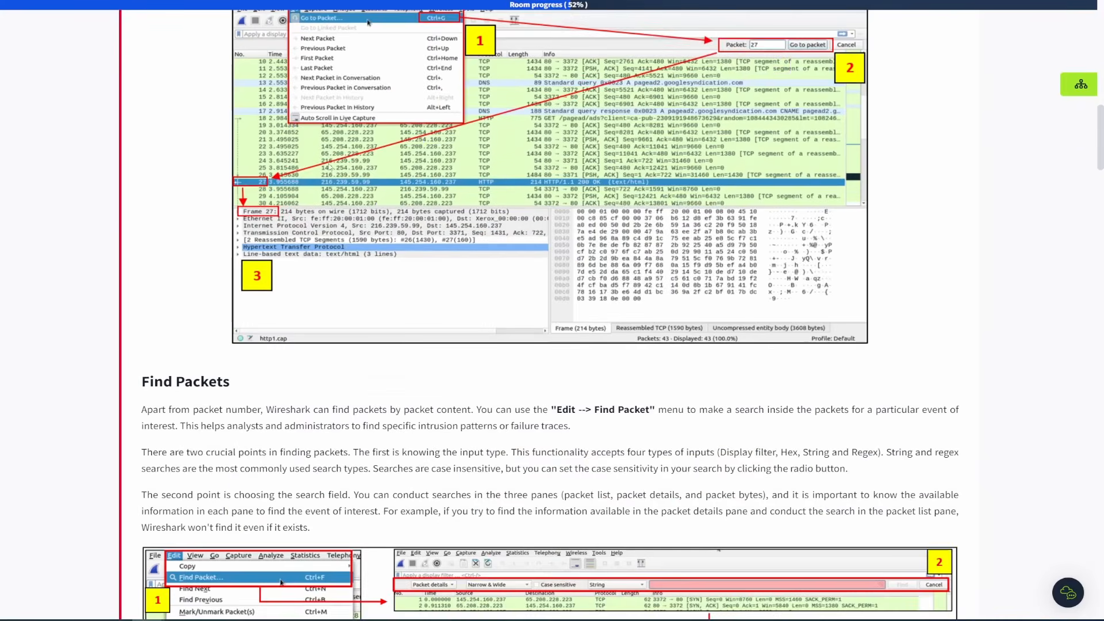
scroll(598, 207, "down", 12)
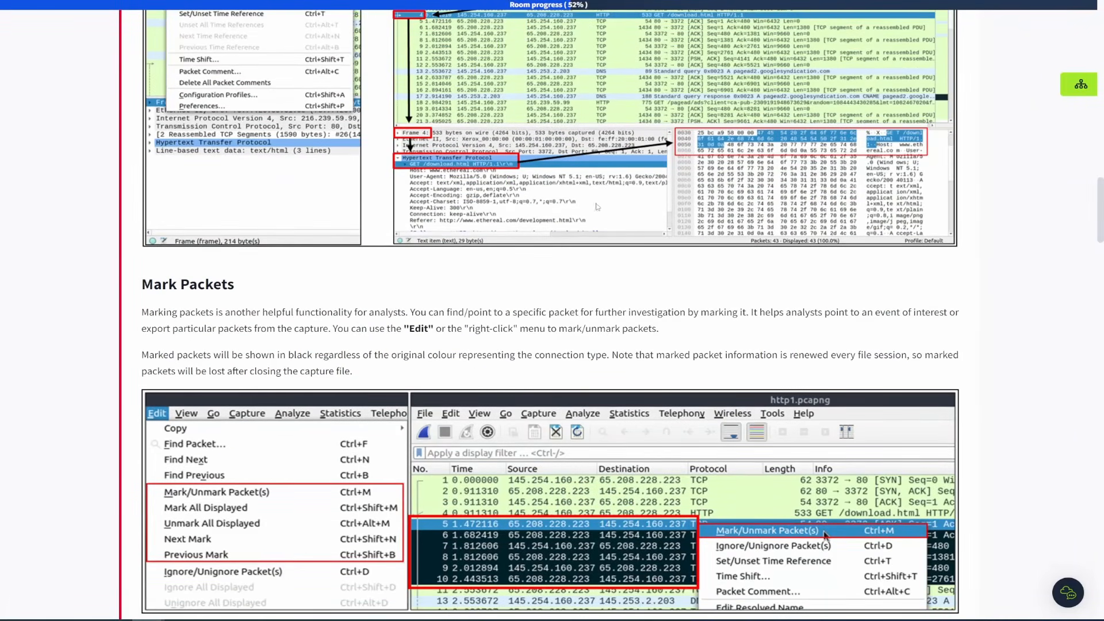
scroll(597, 207, "down", 3)
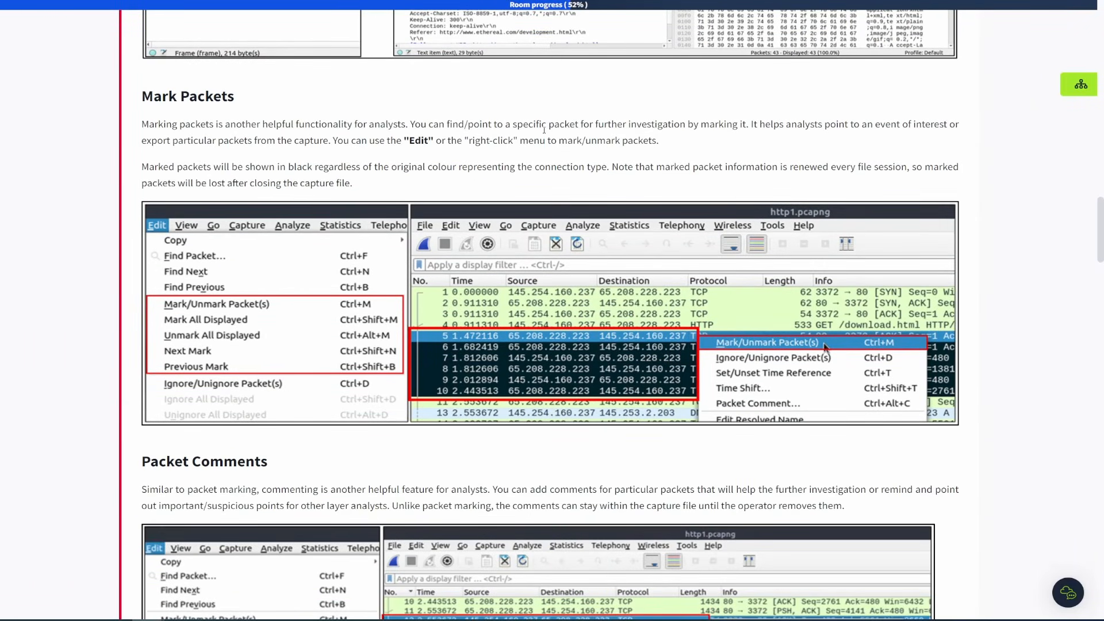
scroll(534, 130, "down", 1)
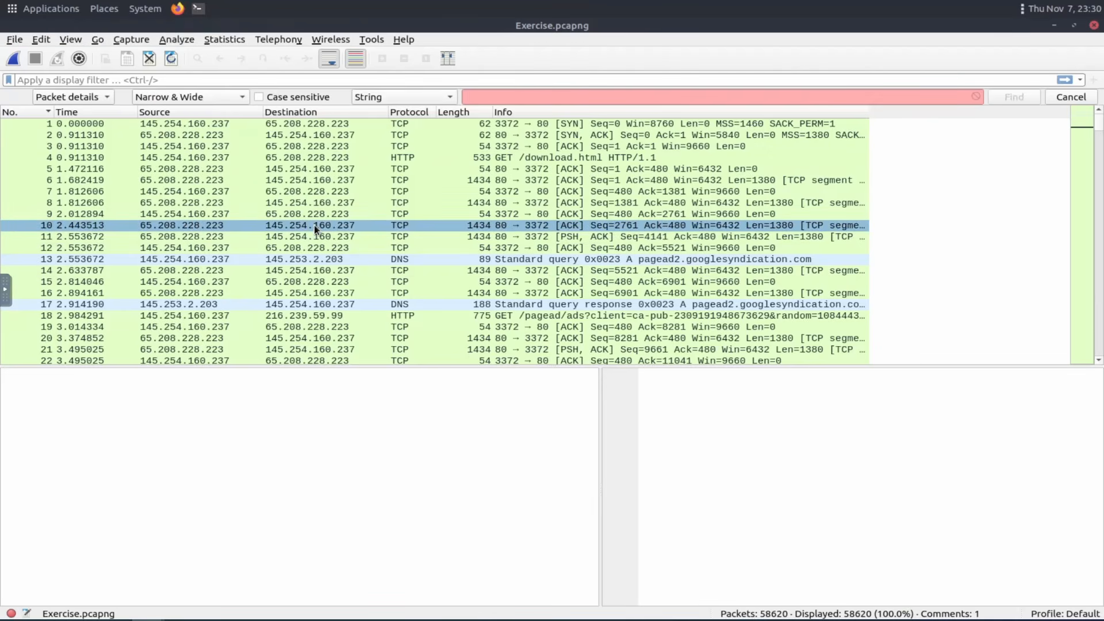
Practise marking and unmarking packet 10 several times from its context menu.
left_click(314, 226)
right_click(314, 225)
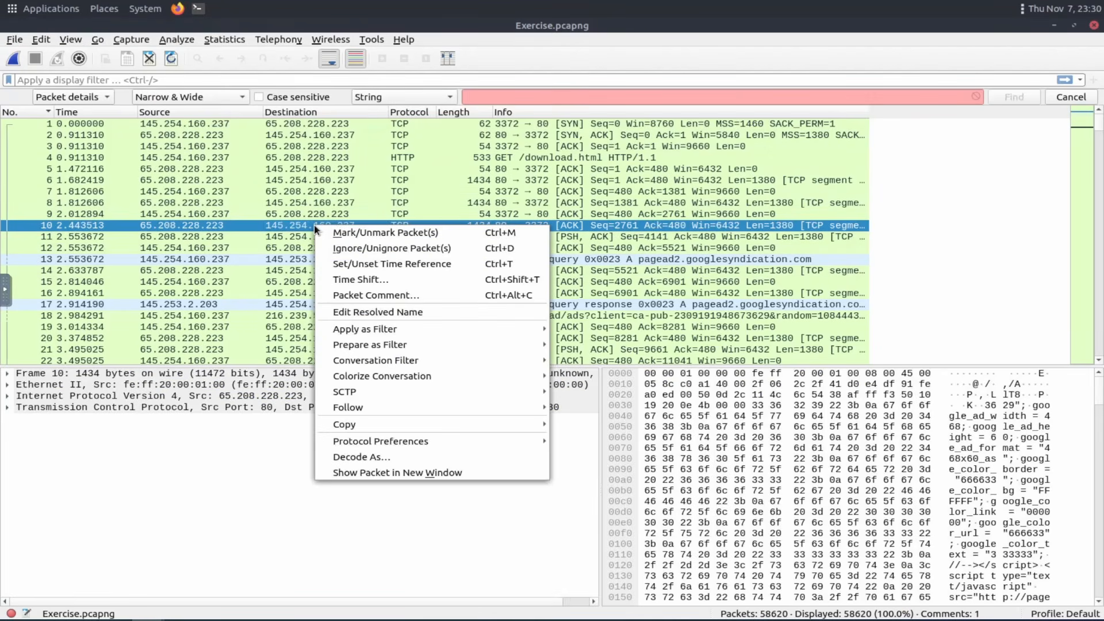
left_click(395, 233)
left_click(949, 257)
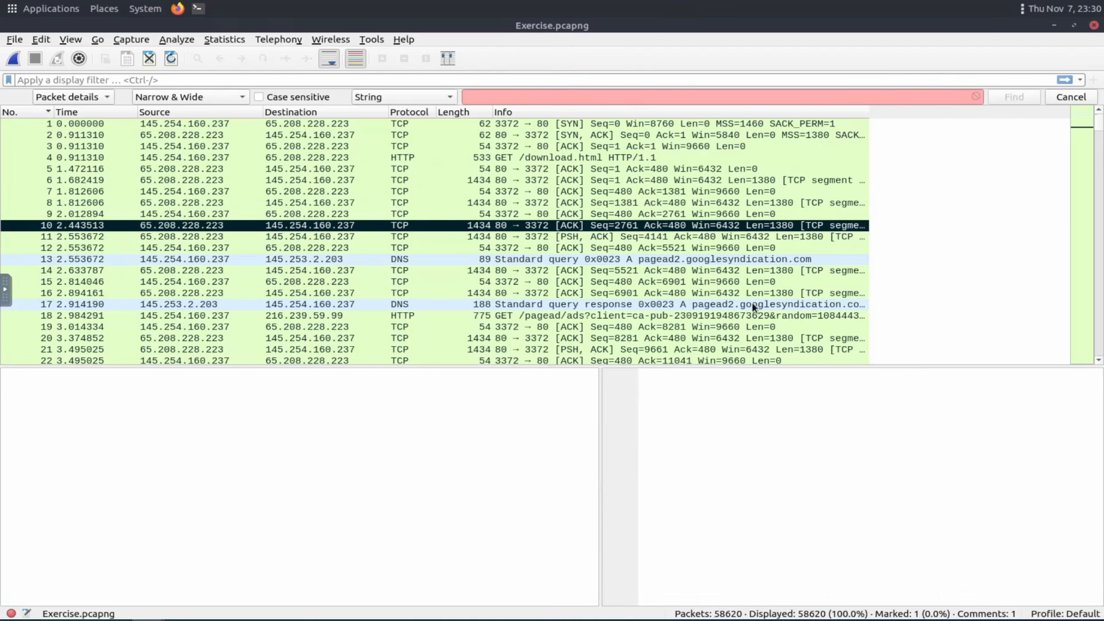
left_click(372, 225)
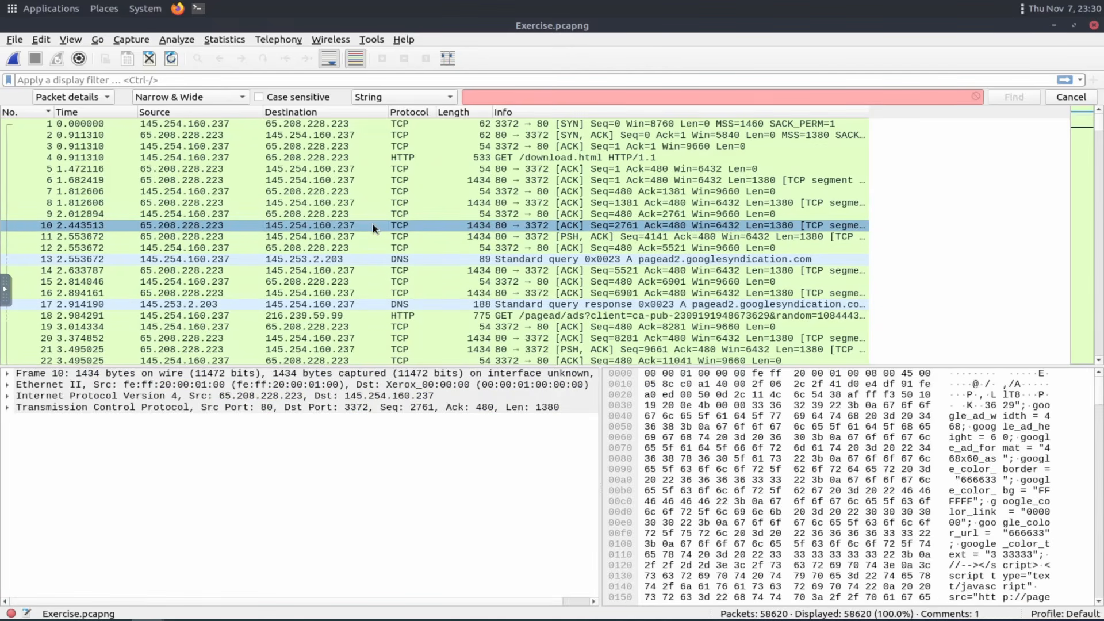
right_click(421, 223)
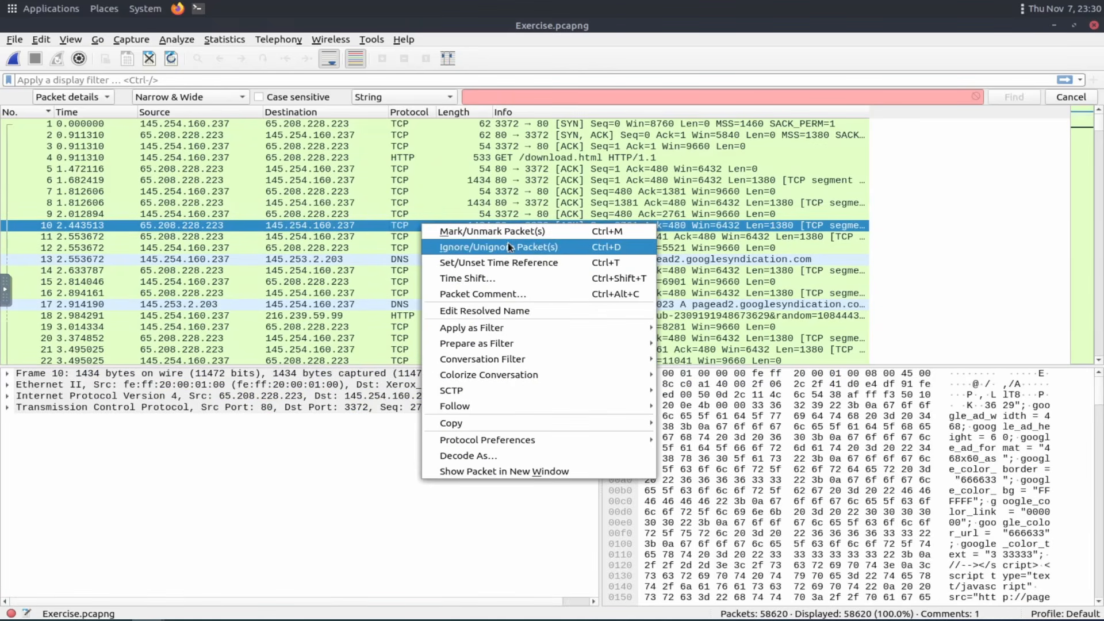
left_click(506, 227)
left_click(1003, 255)
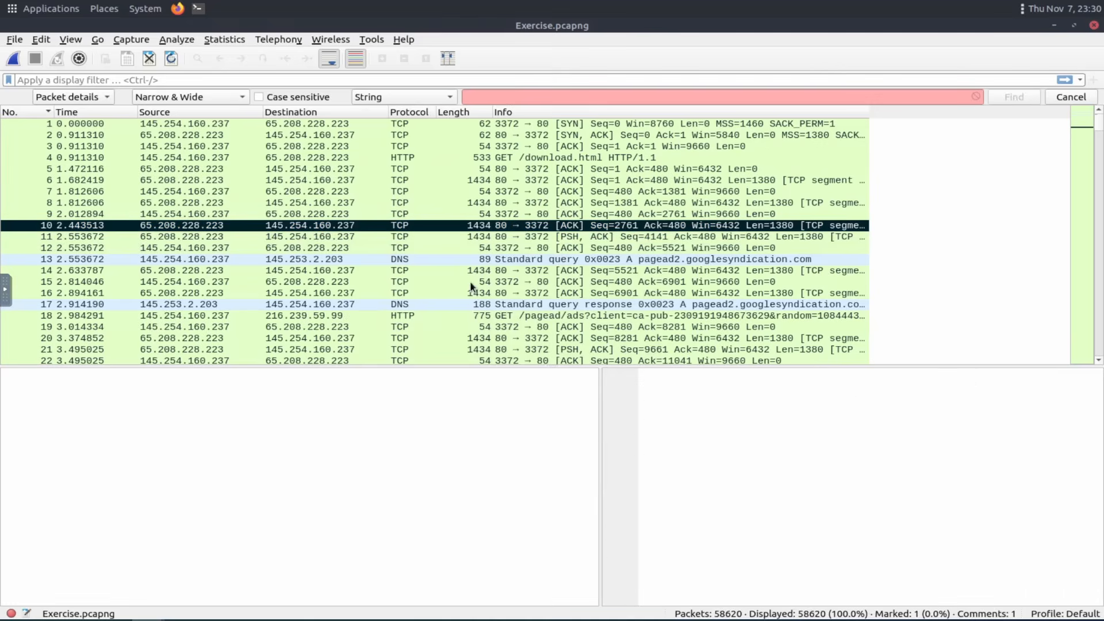
right_click(381, 228)
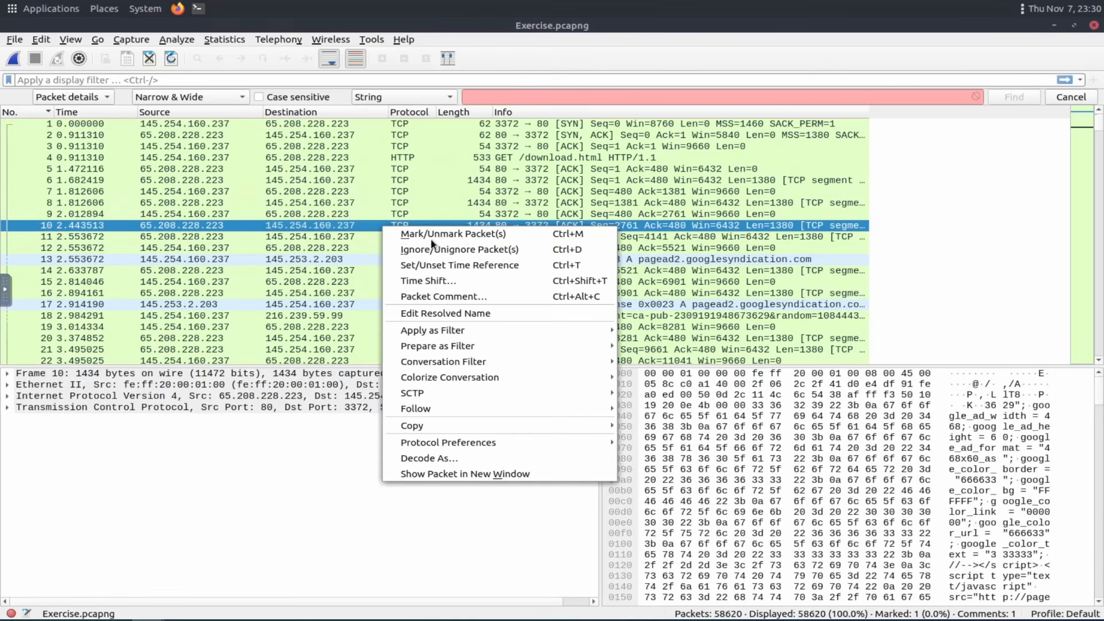
left_click(453, 235)
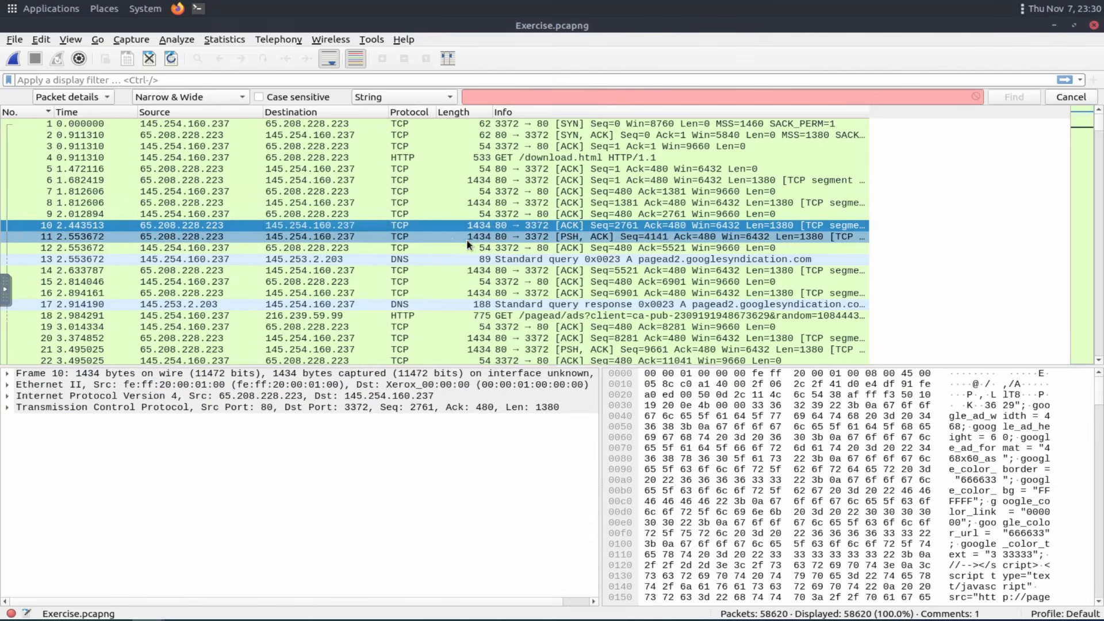
left_click(1014, 260)
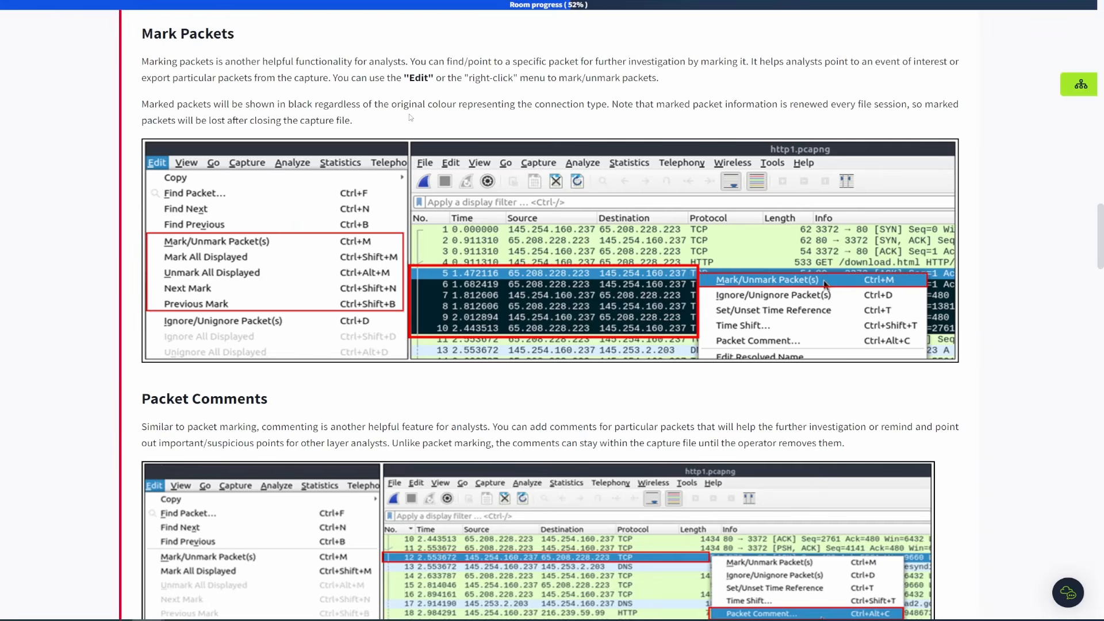
Read the Packet Comments section, then add the packet comment first to packet 1.
scroll(411, 118, "down", 2)
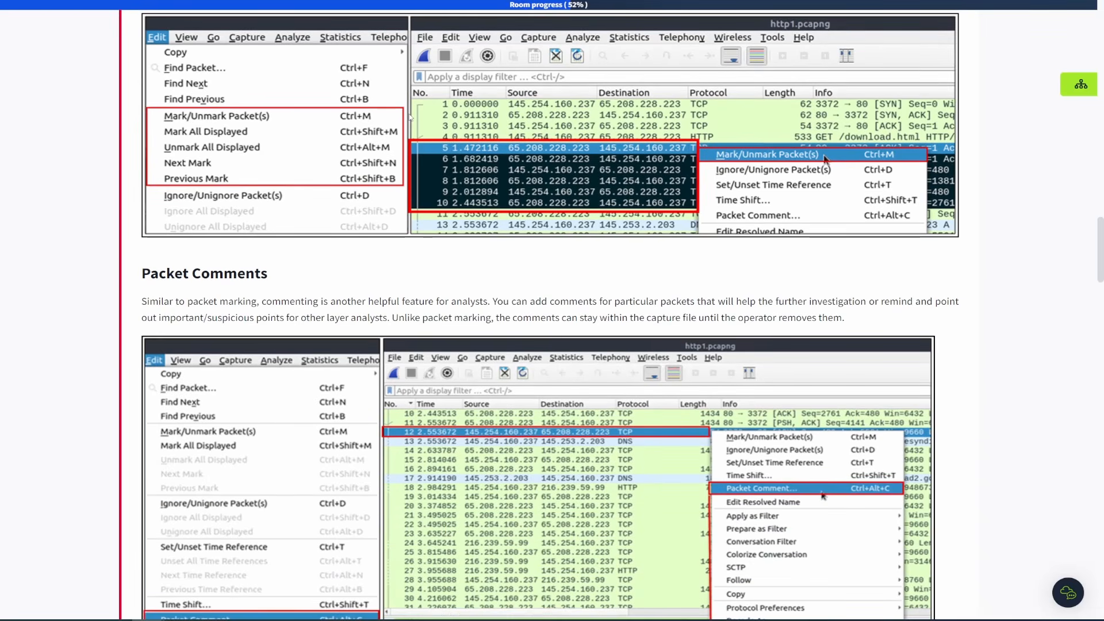
scroll(385, 217, "down", 2)
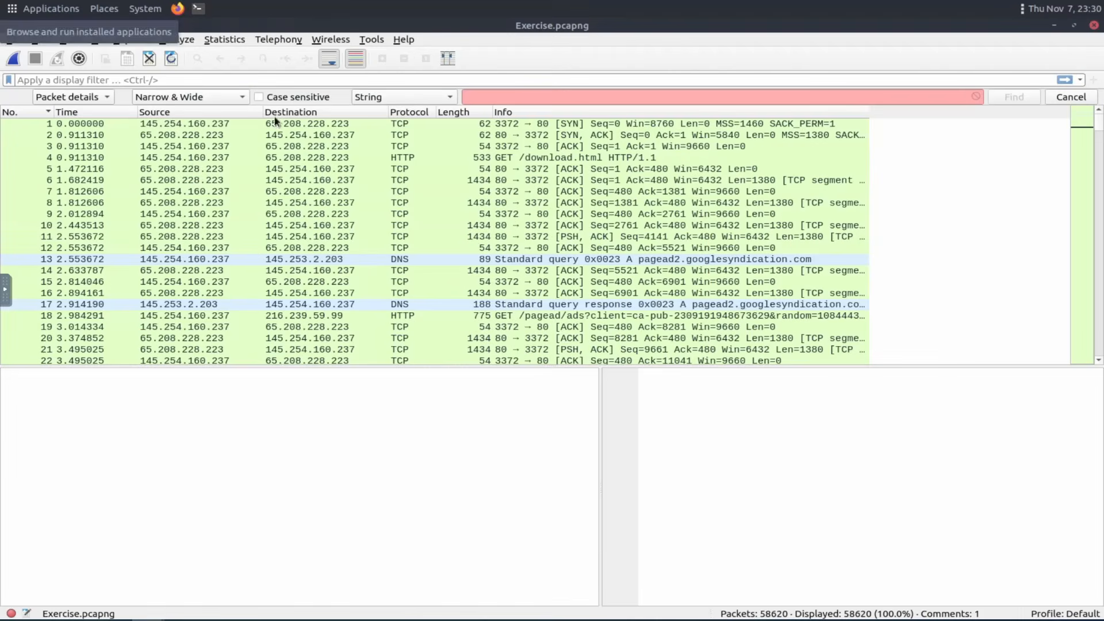
left_click(123, 146)
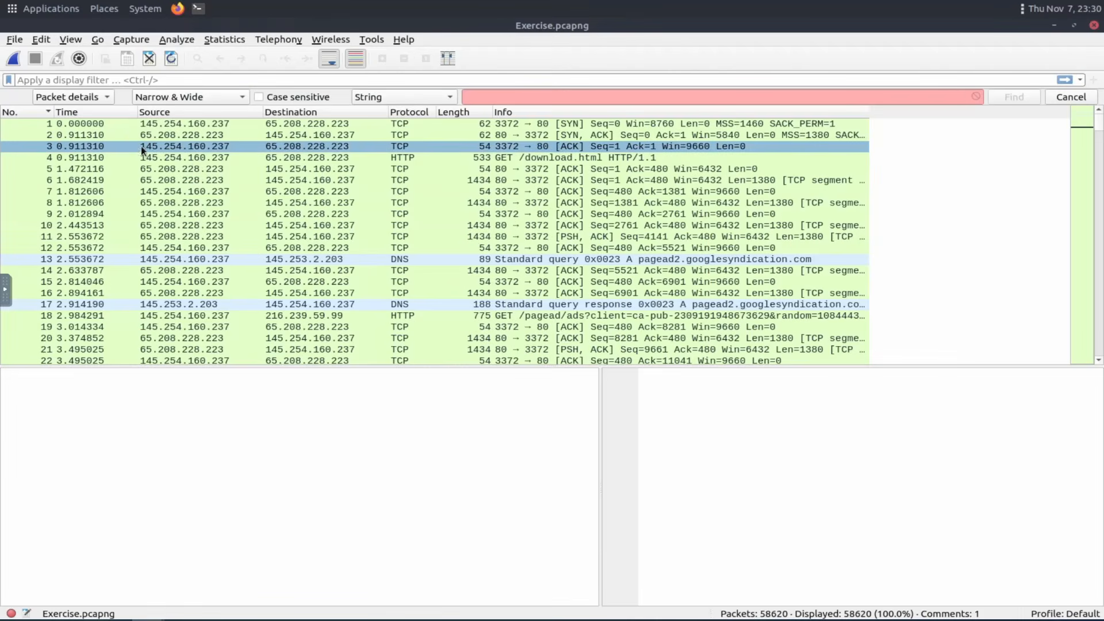
left_click(122, 123)
right_click(122, 128)
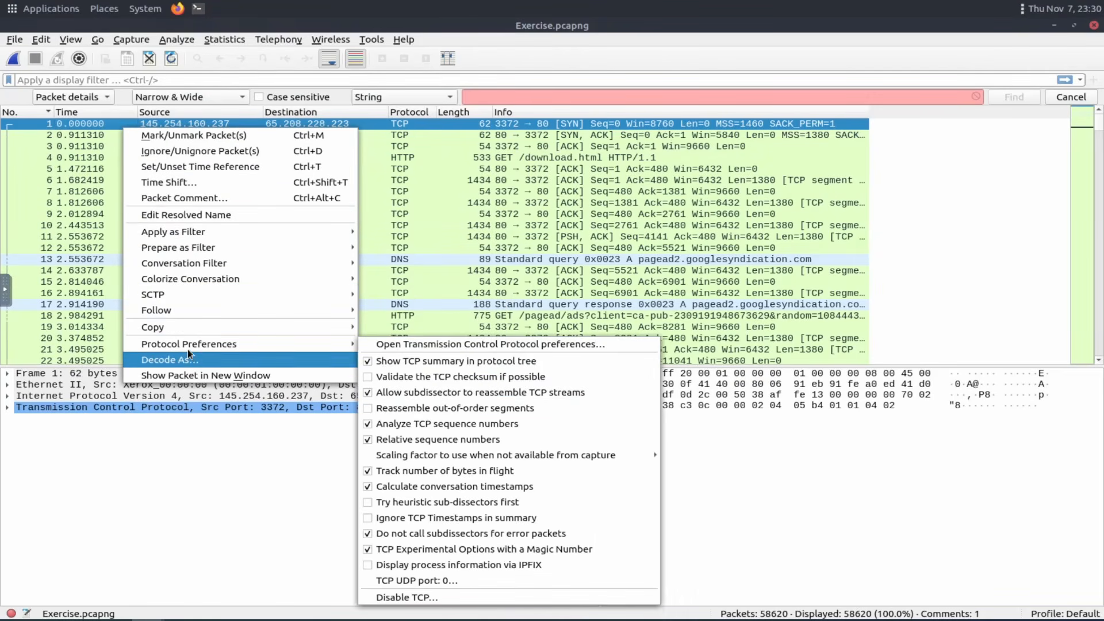
mouse_move(203, 293)
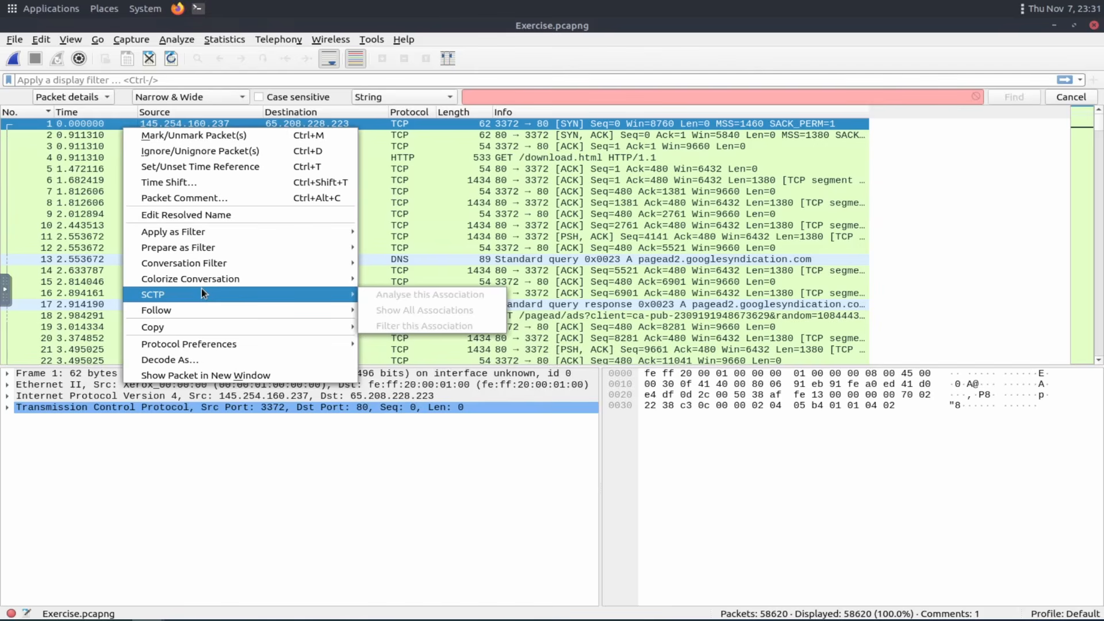
left_click(185, 199)
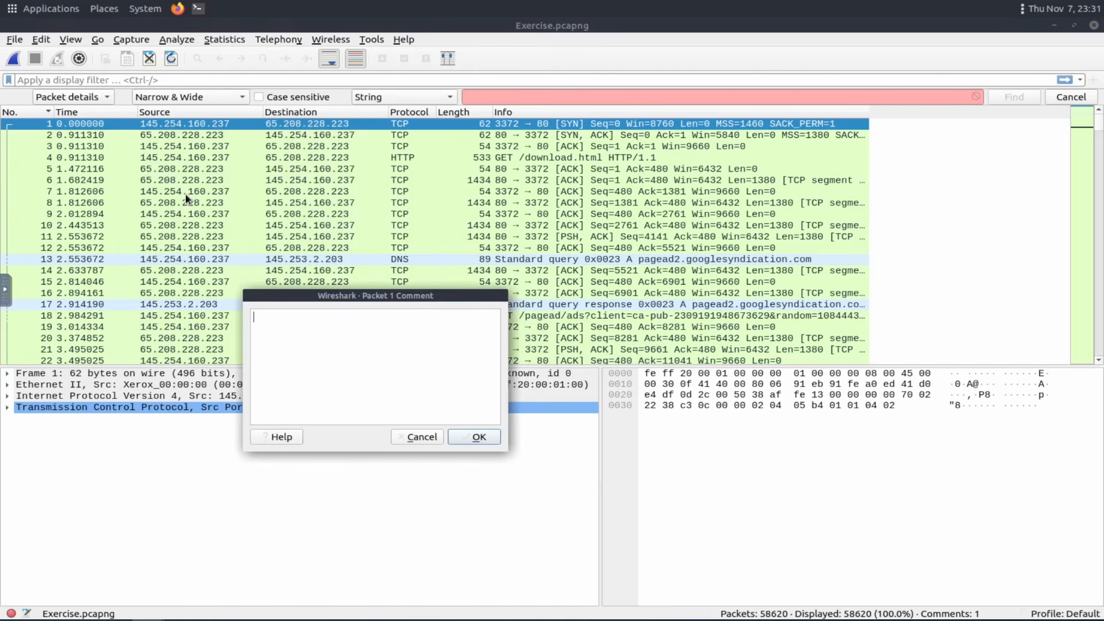
type("first")
left_click(473, 438)
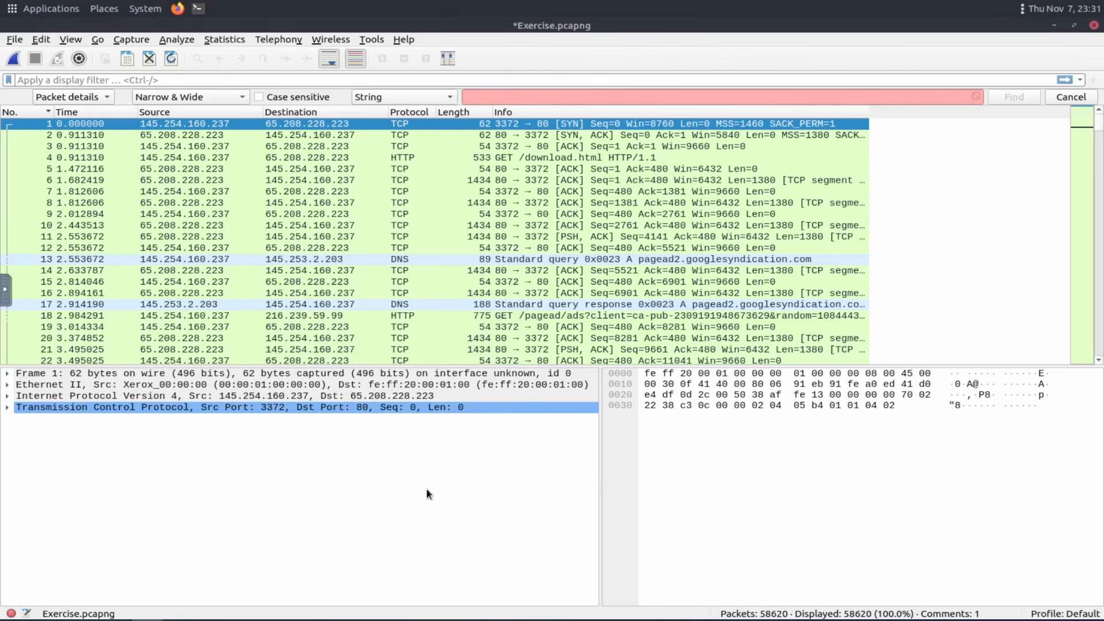
Expand and collapse the packet comments in packet 1's details to inspect the added comment.
left_click(81, 134)
left_click(84, 126)
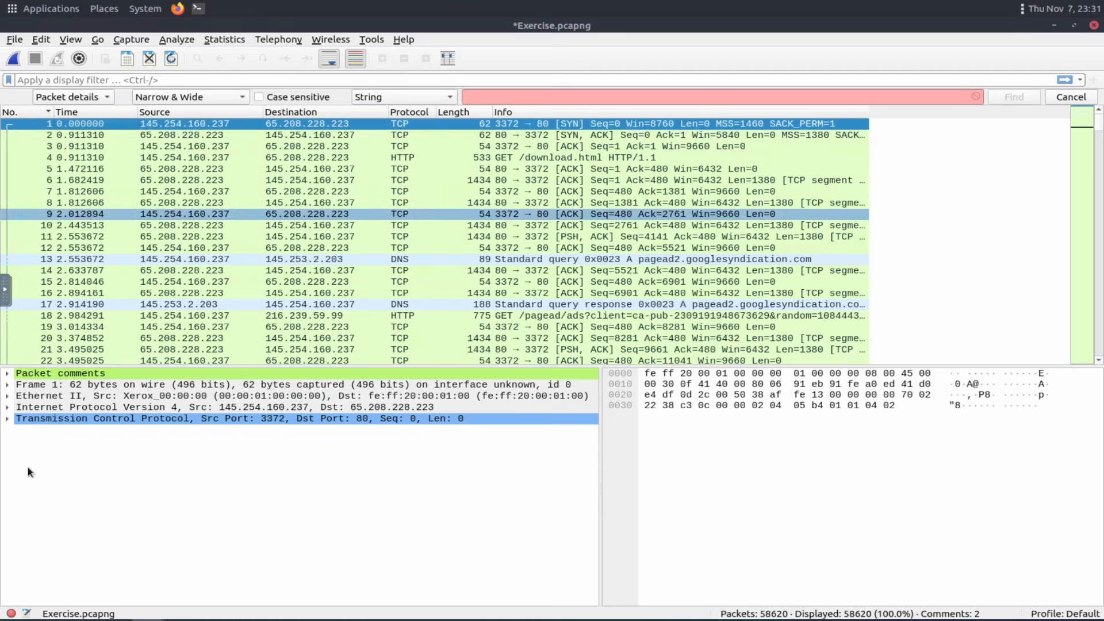
left_click(7, 373)
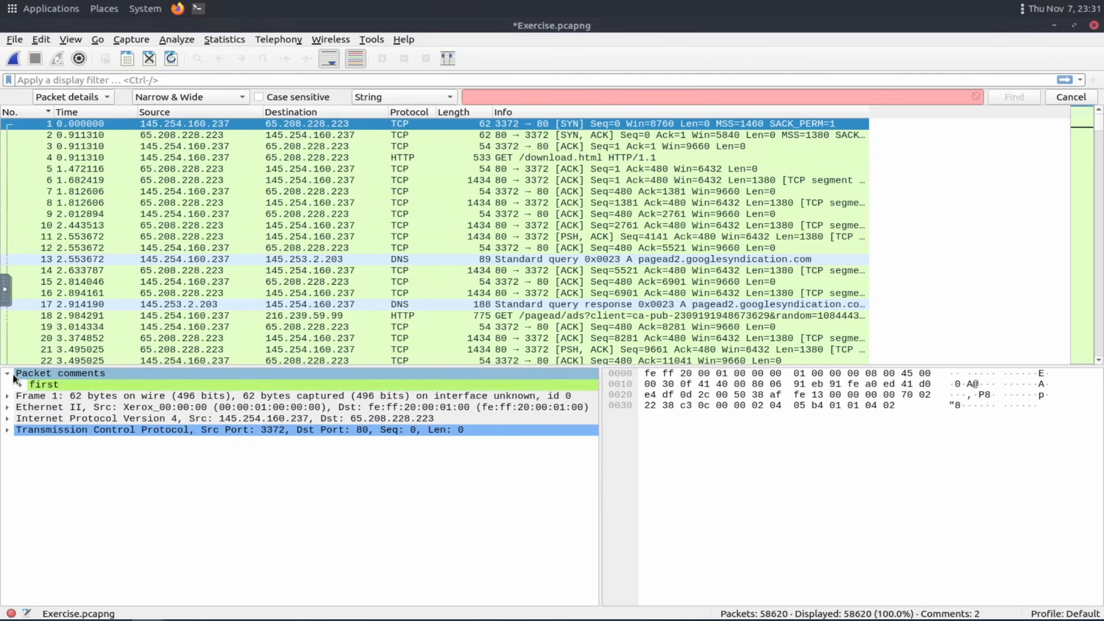
left_click(21, 385)
left_click(105, 397)
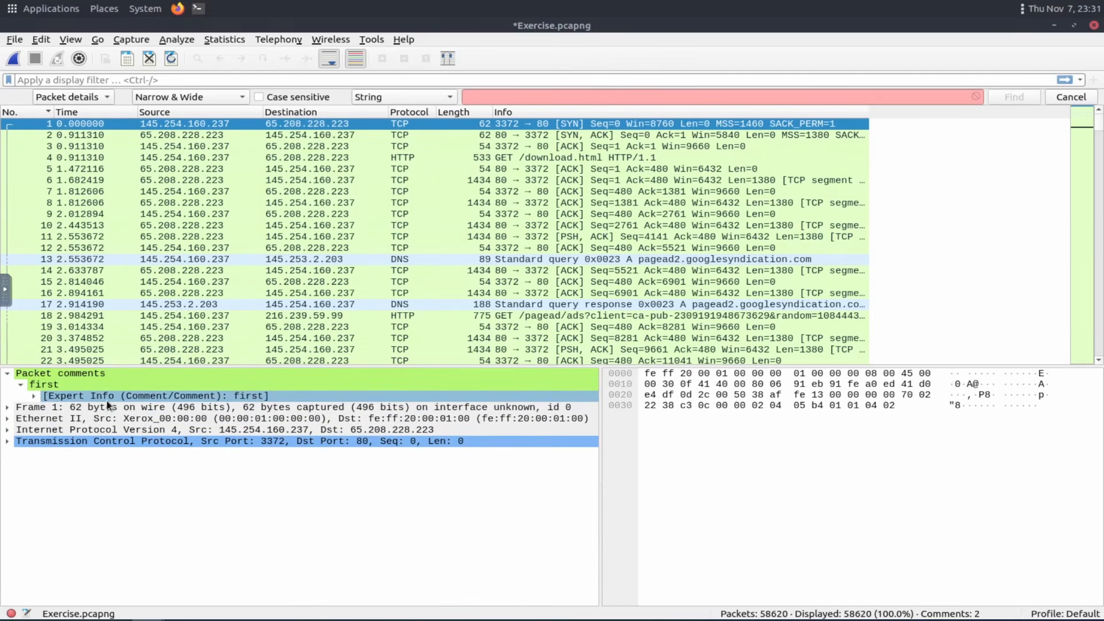
left_click(20, 375)
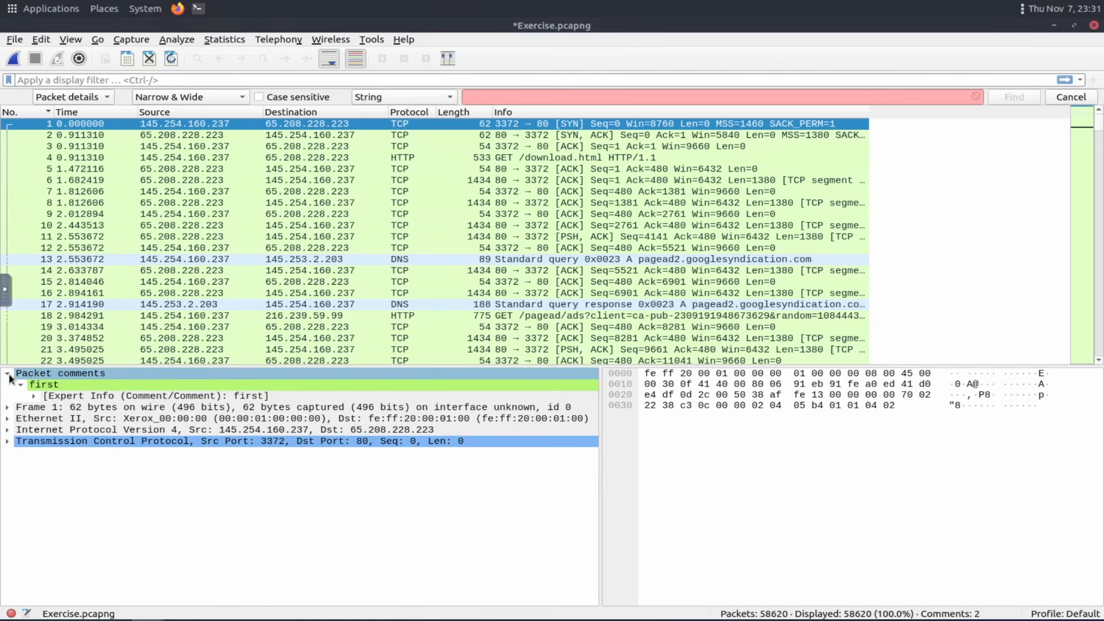
left_click(7, 373)
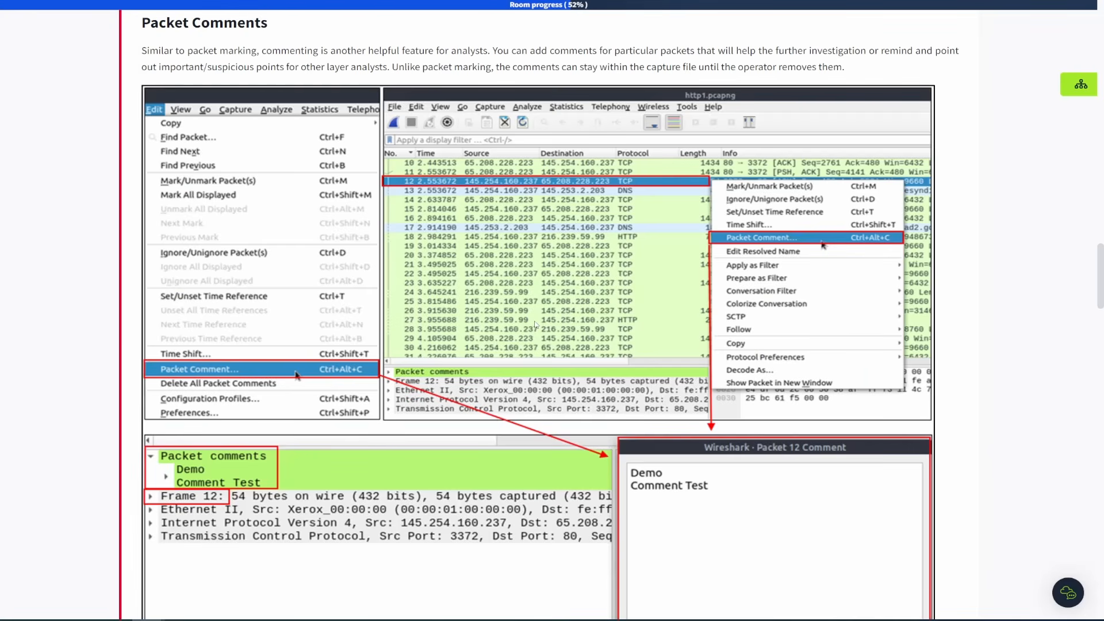
Read the Mark Packets, Packet Comments and Export Packets sections of the room.
scroll(533, 321, "up", 5)
scroll(533, 321, "up", 2)
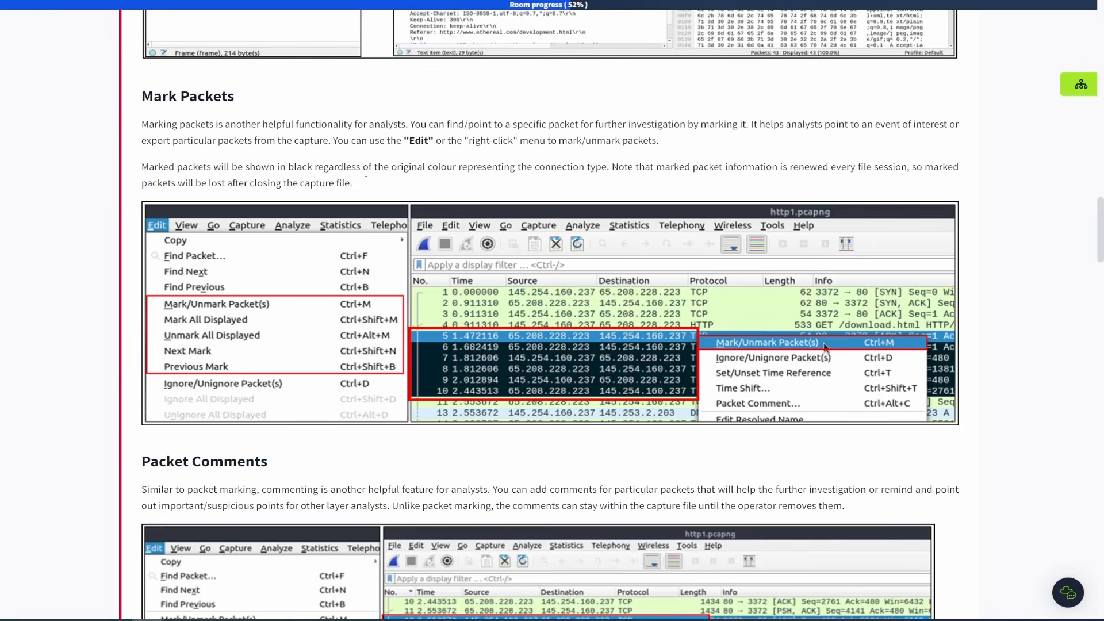
scroll(366, 172, "down", 10)
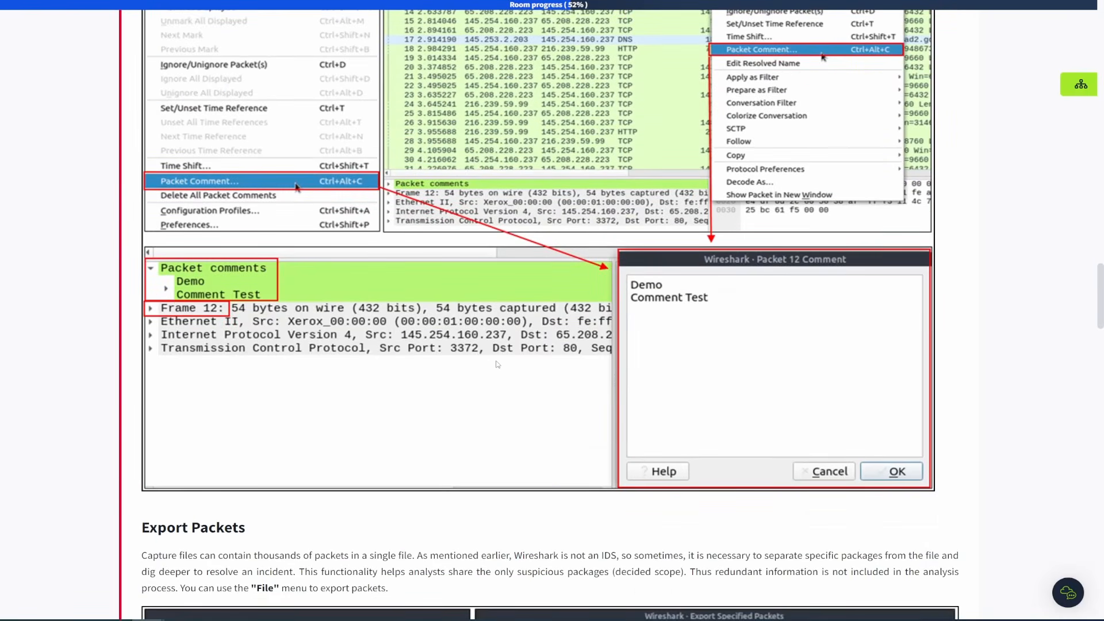
scroll(497, 364, "down", 8)
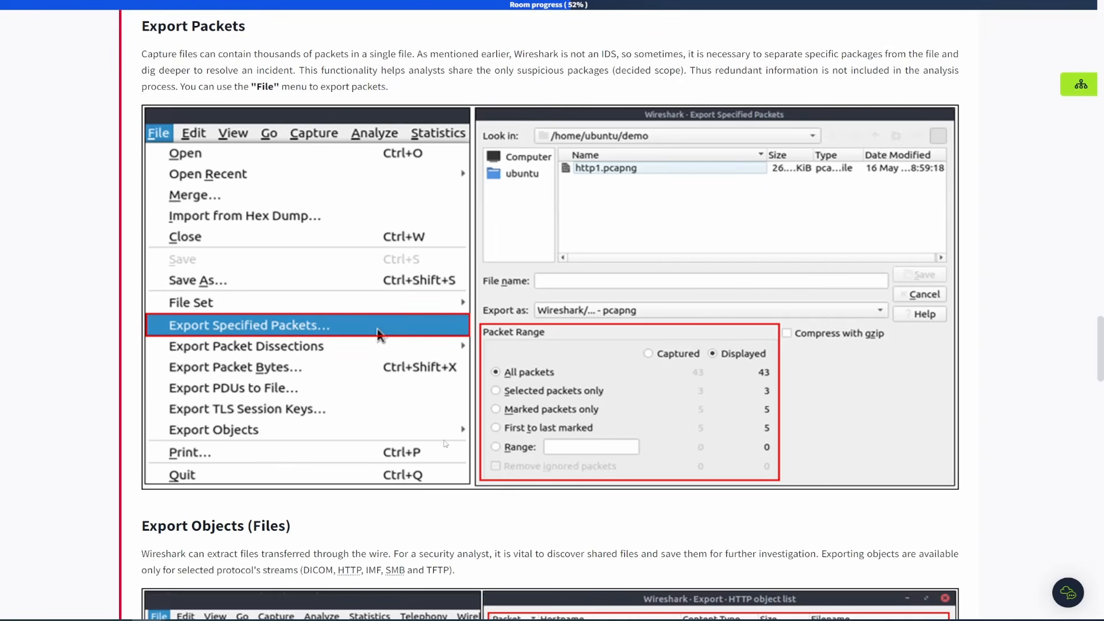
scroll(314, 252, "down", 4)
scroll(314, 252, "down", 4)
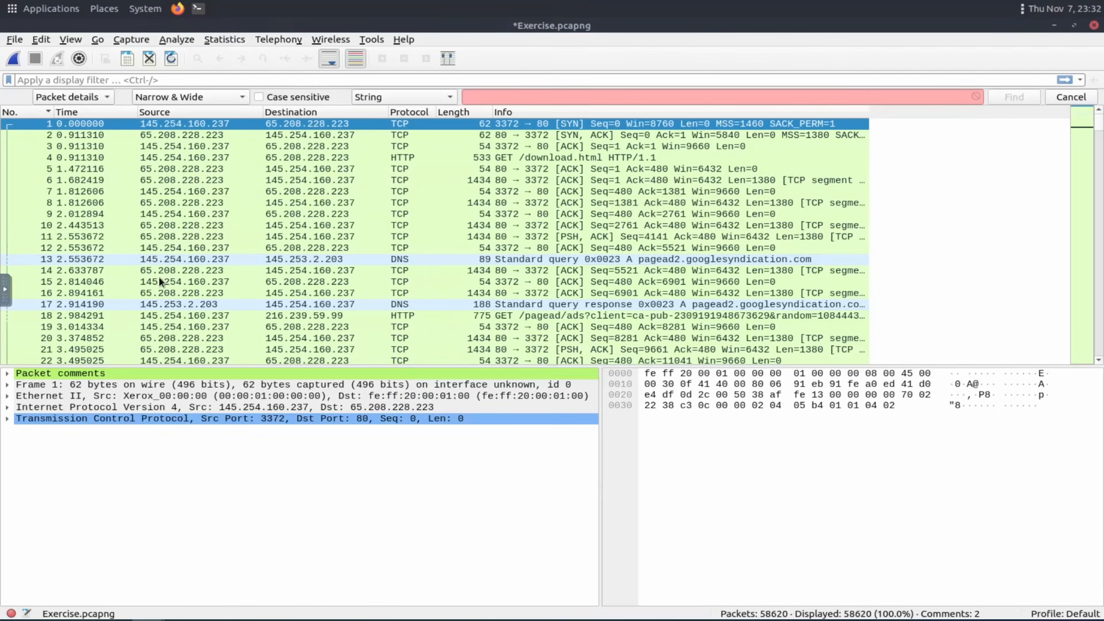
Open the HTTP export object list for the capture and scroll through the listed objects.
left_click(165, 226)
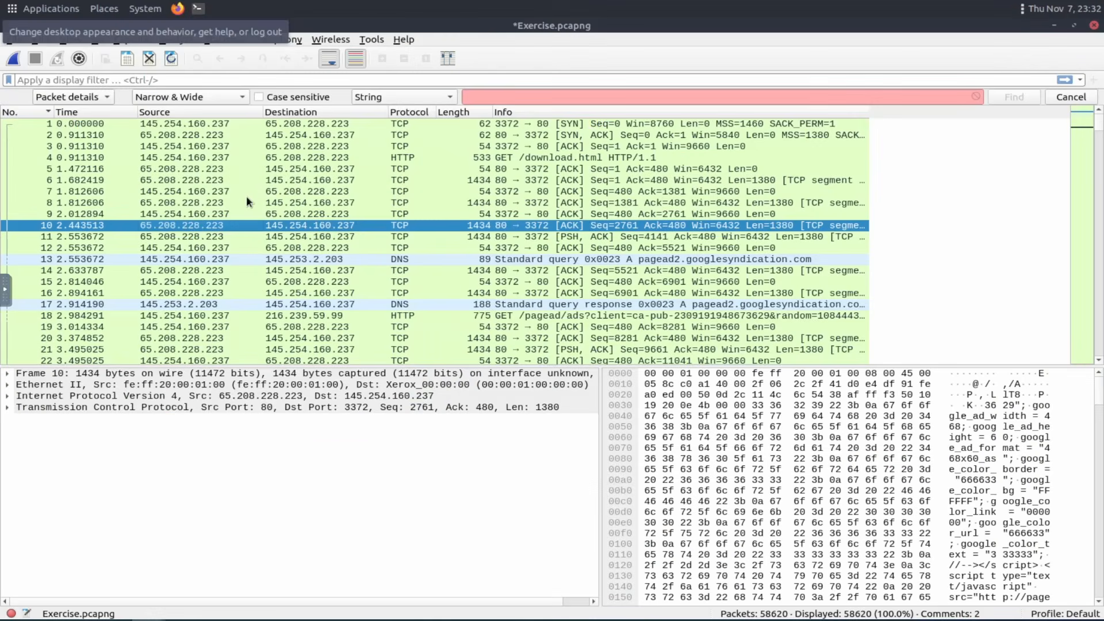
left_click(15, 40)
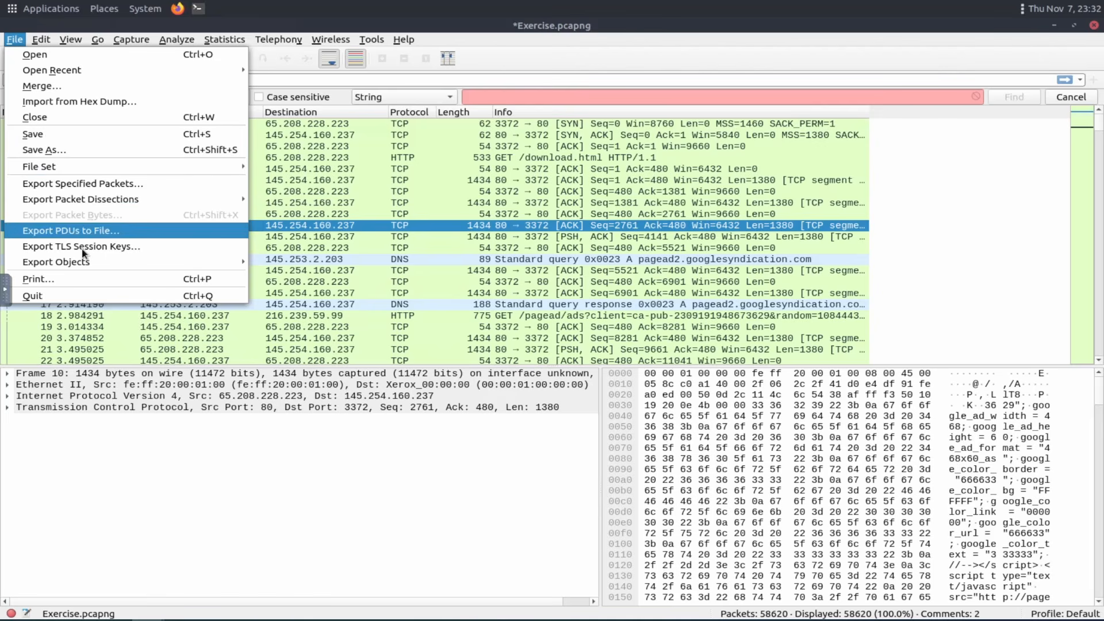
mouse_move(79, 264)
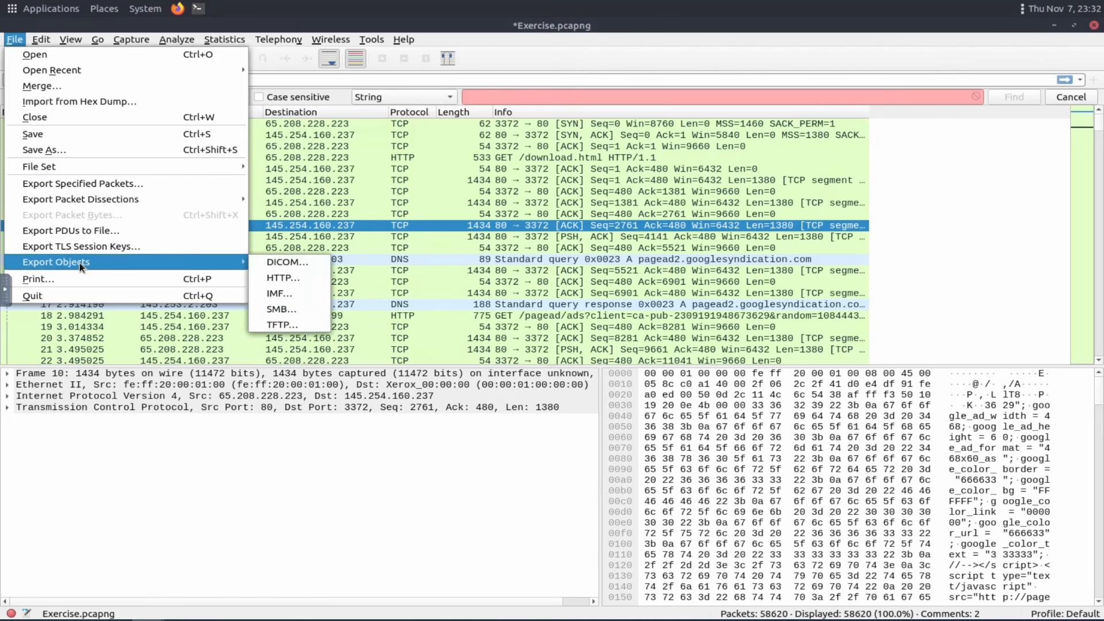
left_click(309, 282)
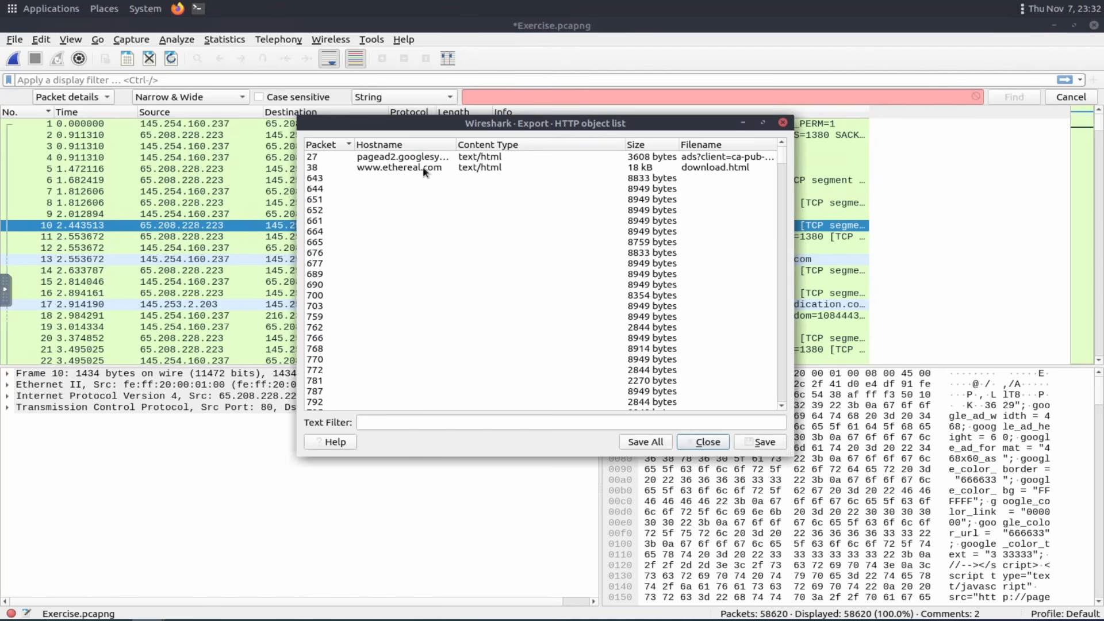
scroll(584, 289, "down", 15)
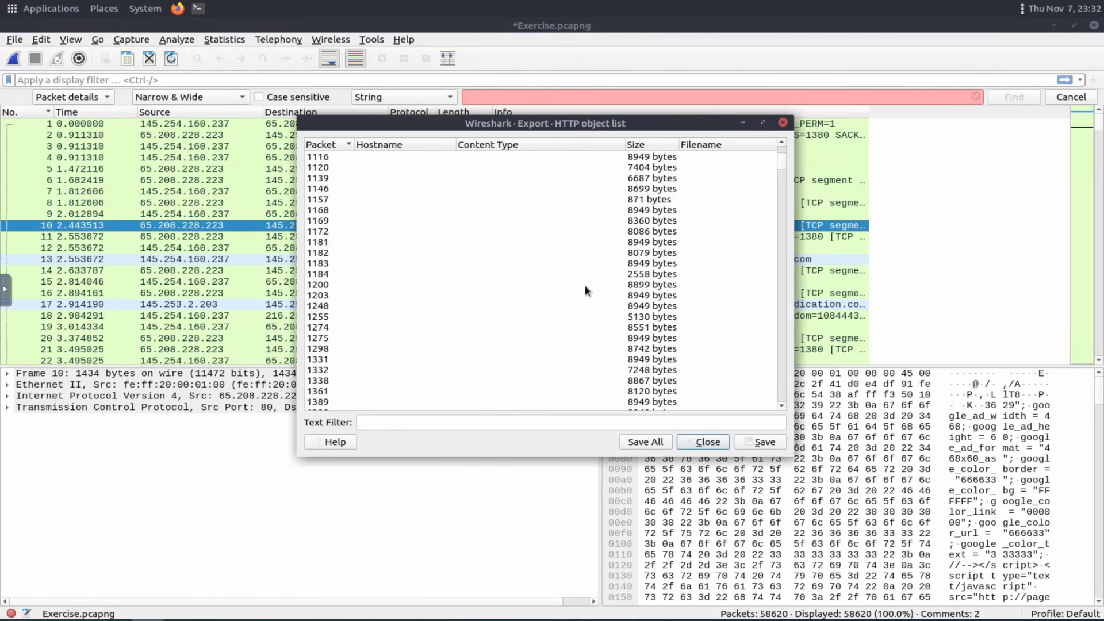
scroll(587, 290, "down", 9)
scroll(586, 281, "up", 1)
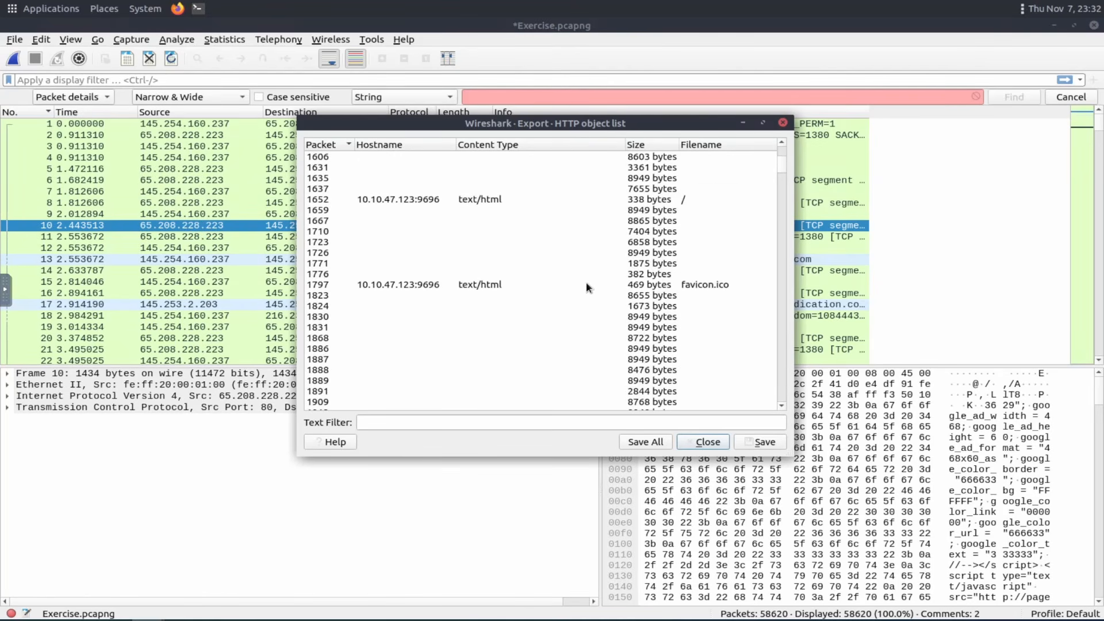
scroll(585, 281, "down", 20)
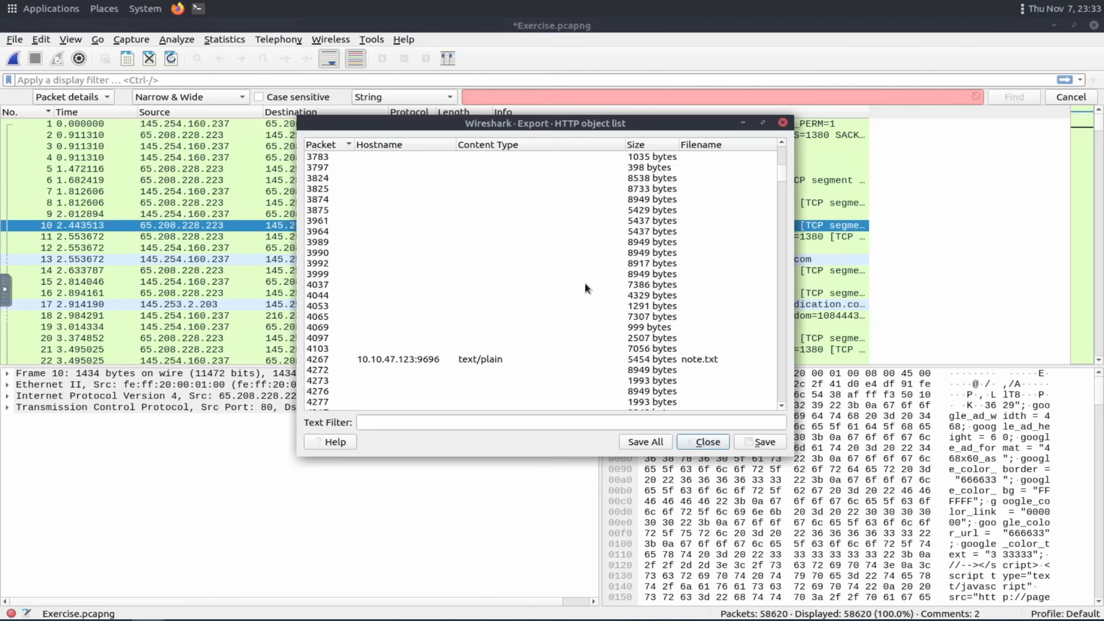
scroll(585, 285, "down", 5)
scroll(586, 284, "up", 1)
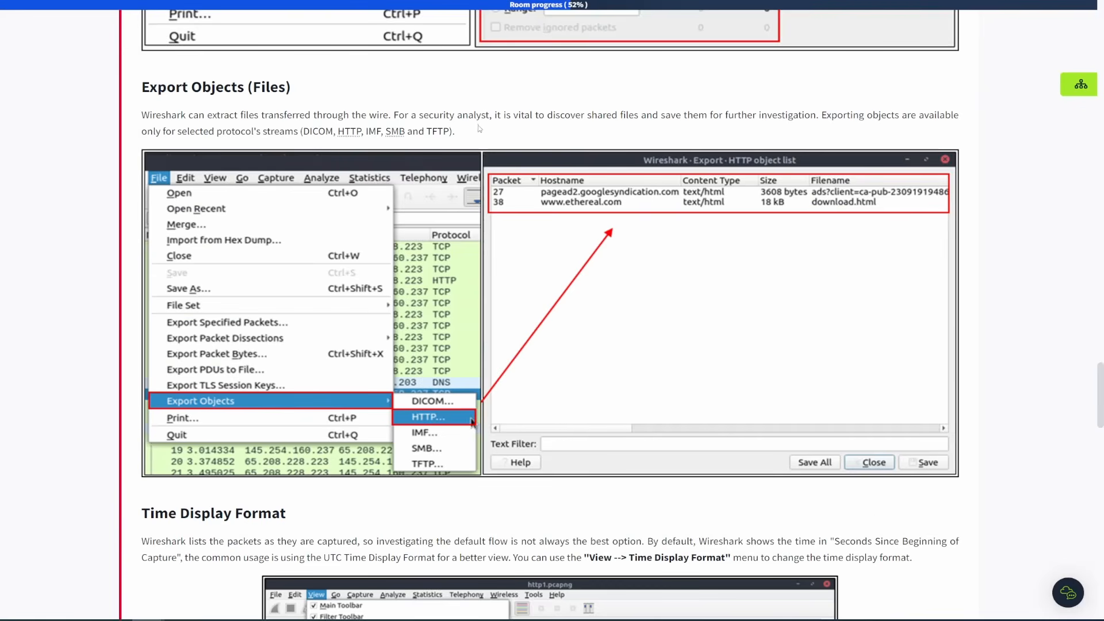
Read the Export Objects, Time Display Format and Expert Info sections of the room.
scroll(482, 127, "down", 1)
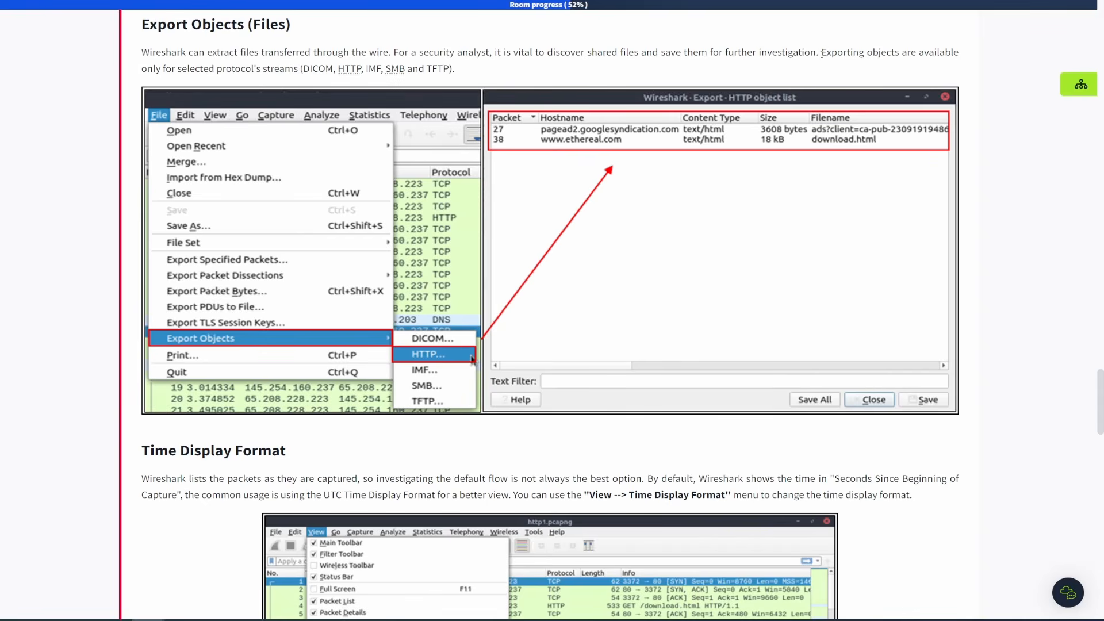
left_click_drag(822, 53, 449, 81)
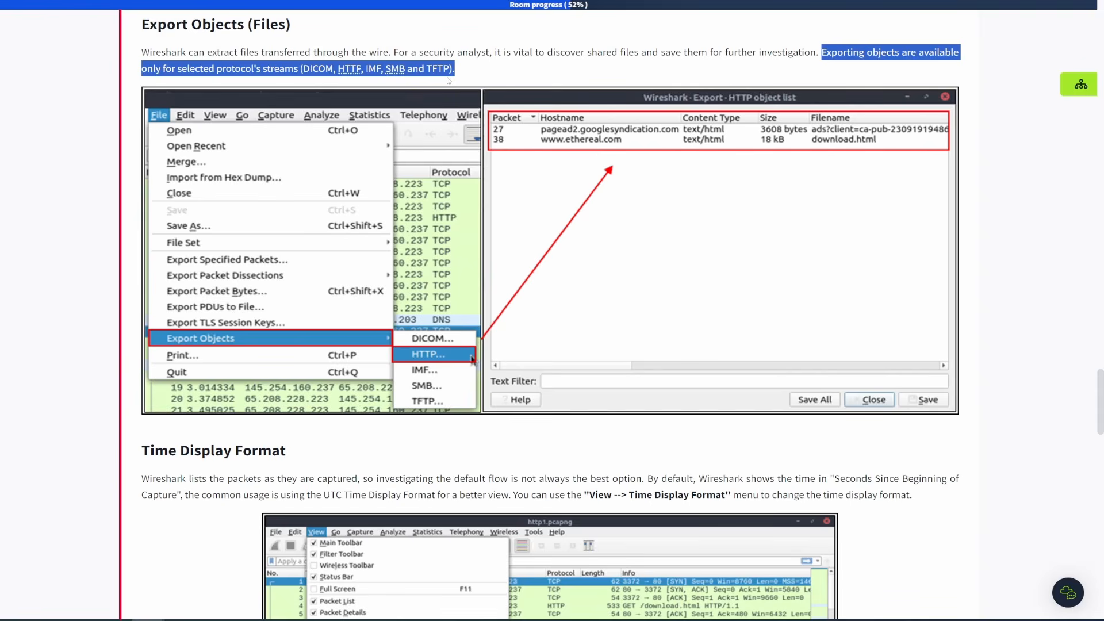
left_click(354, 61)
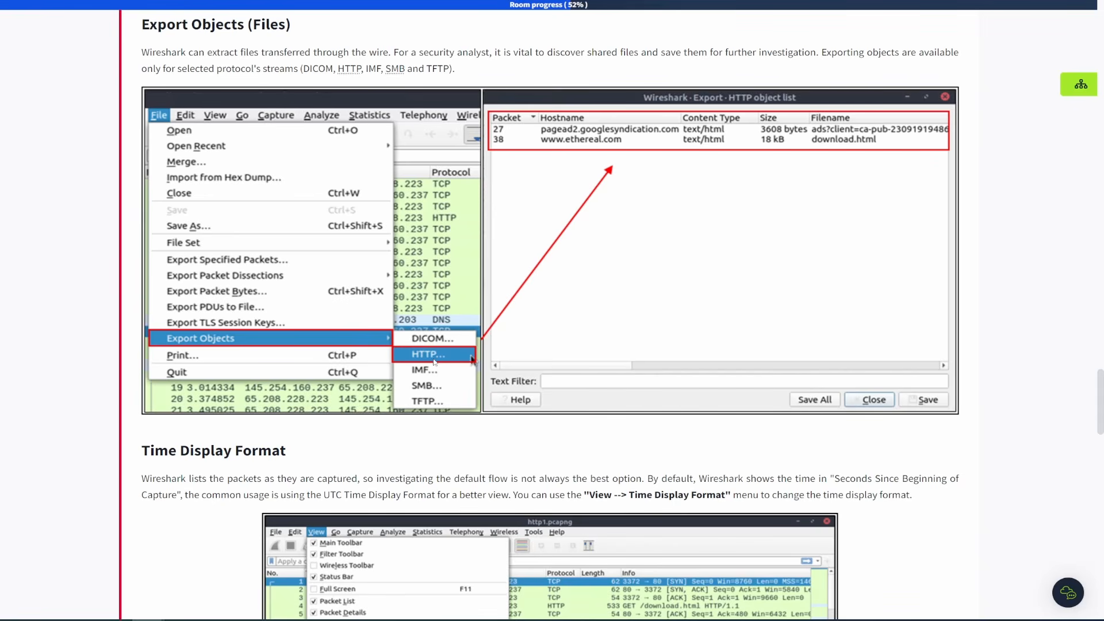
scroll(407, 304, "down", 5)
scroll(313, 284, "down", 2)
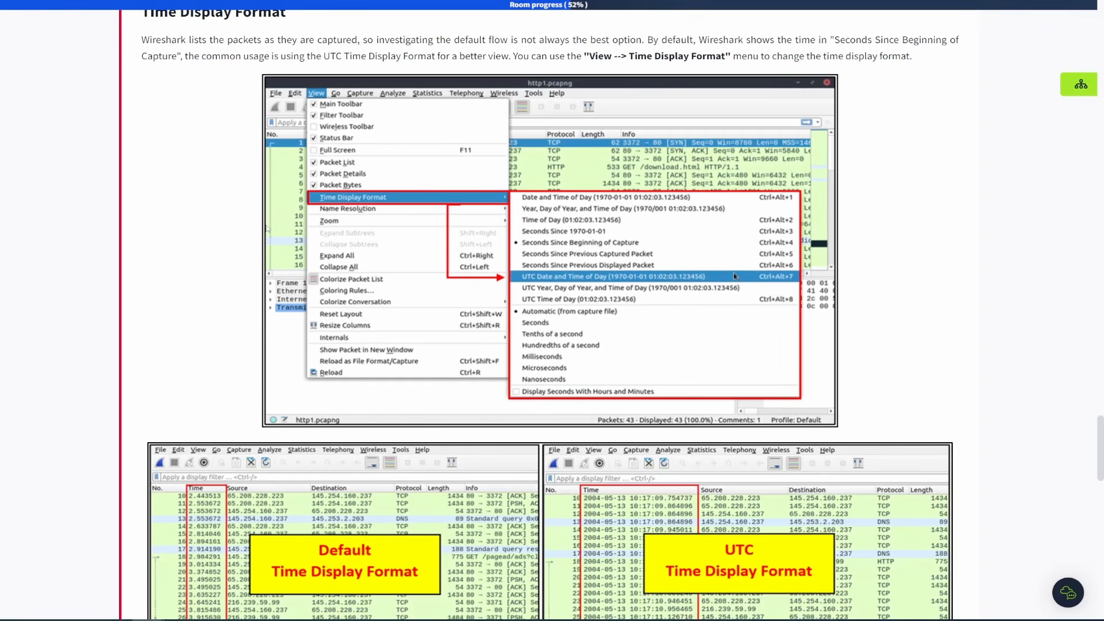
scroll(267, 228, "down", 2)
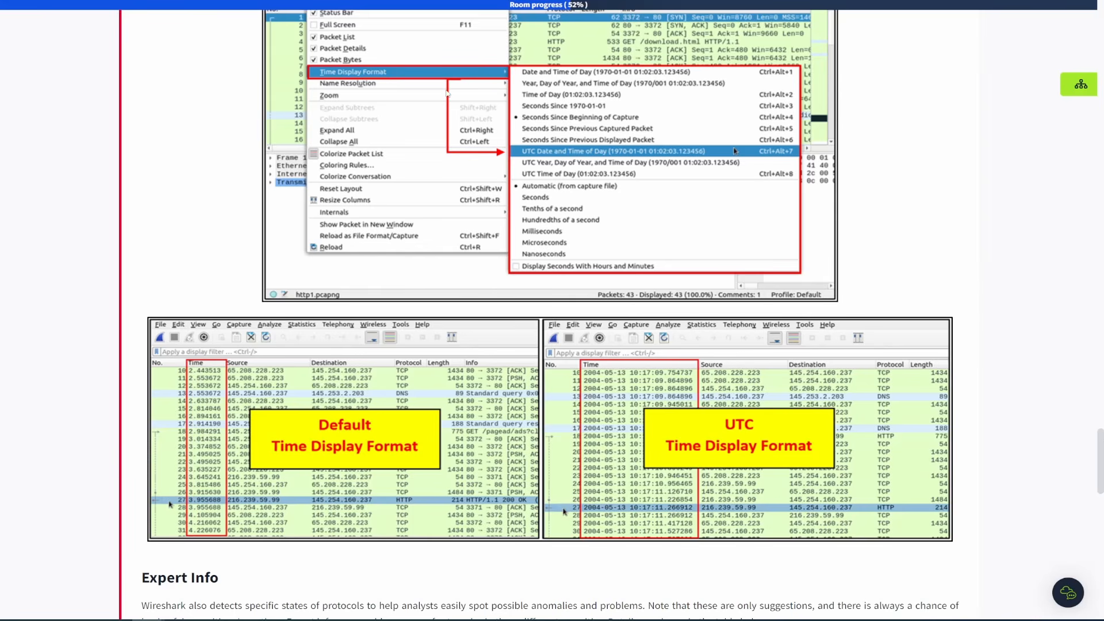
scroll(435, 114, "up", 1)
scroll(434, 114, "up", 1)
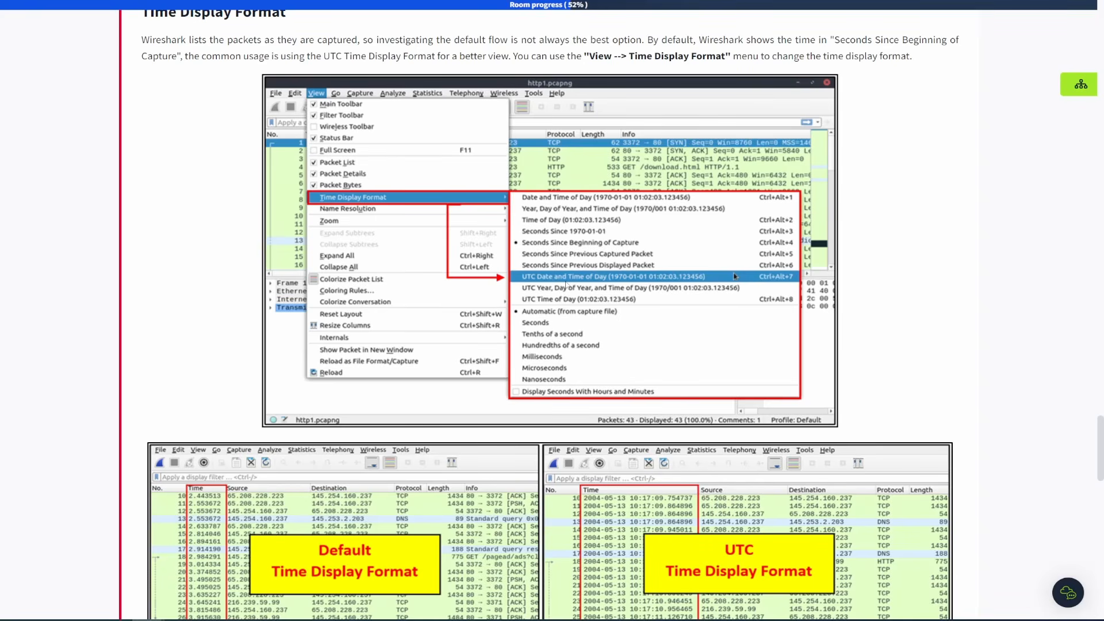
scroll(567, 284, "down", 10)
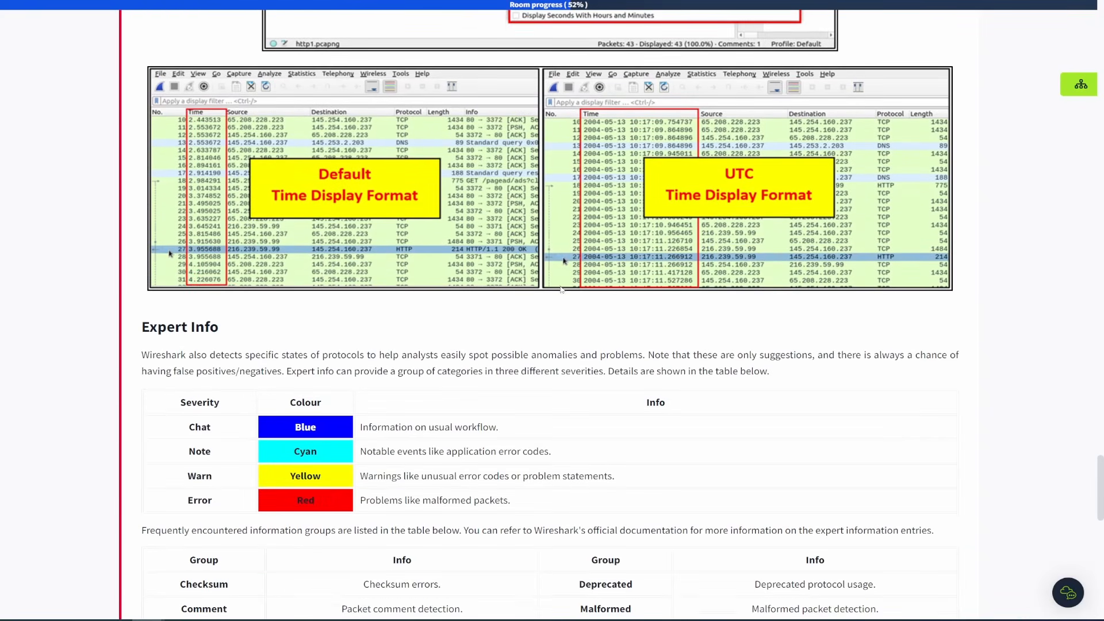
scroll(552, 299, "down", 3)
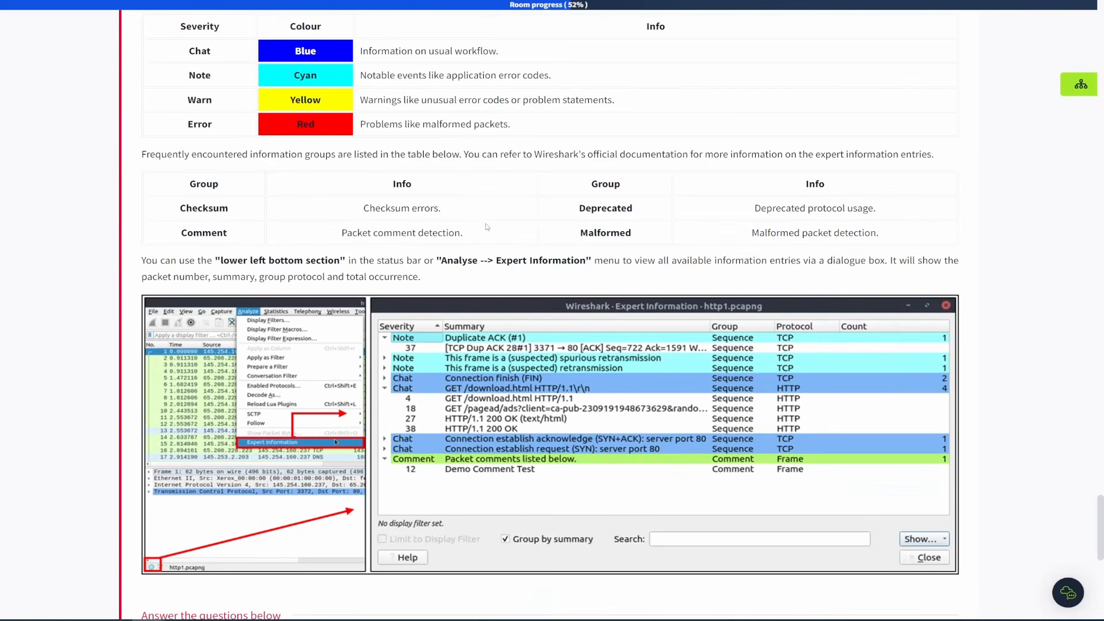
scroll(485, 243, "up", 2)
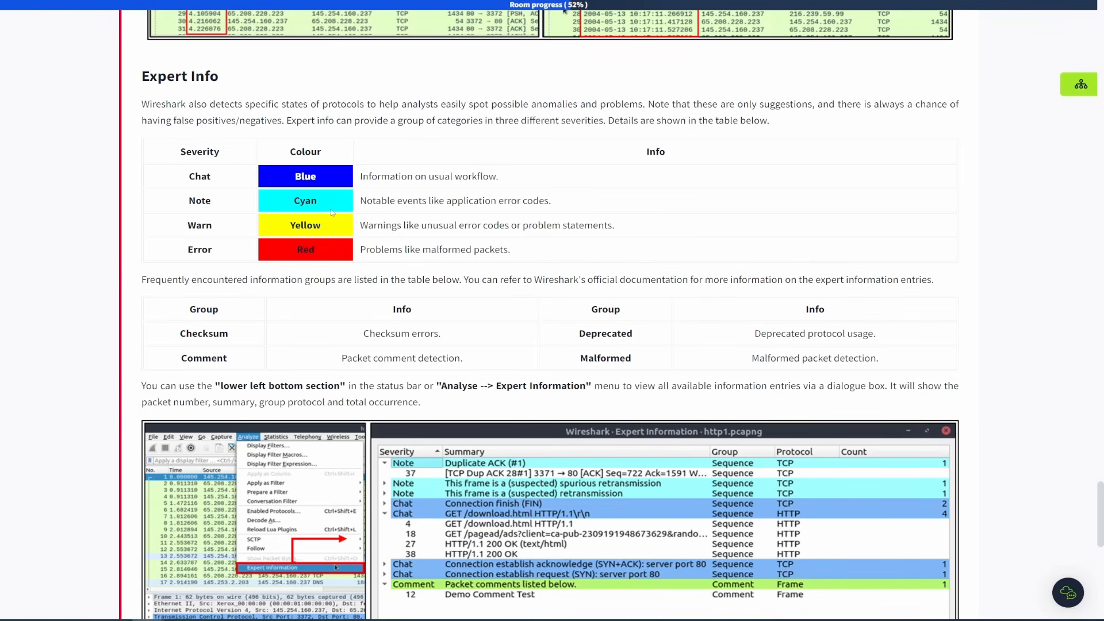
left_click_drag(199, 282, 939, 283)
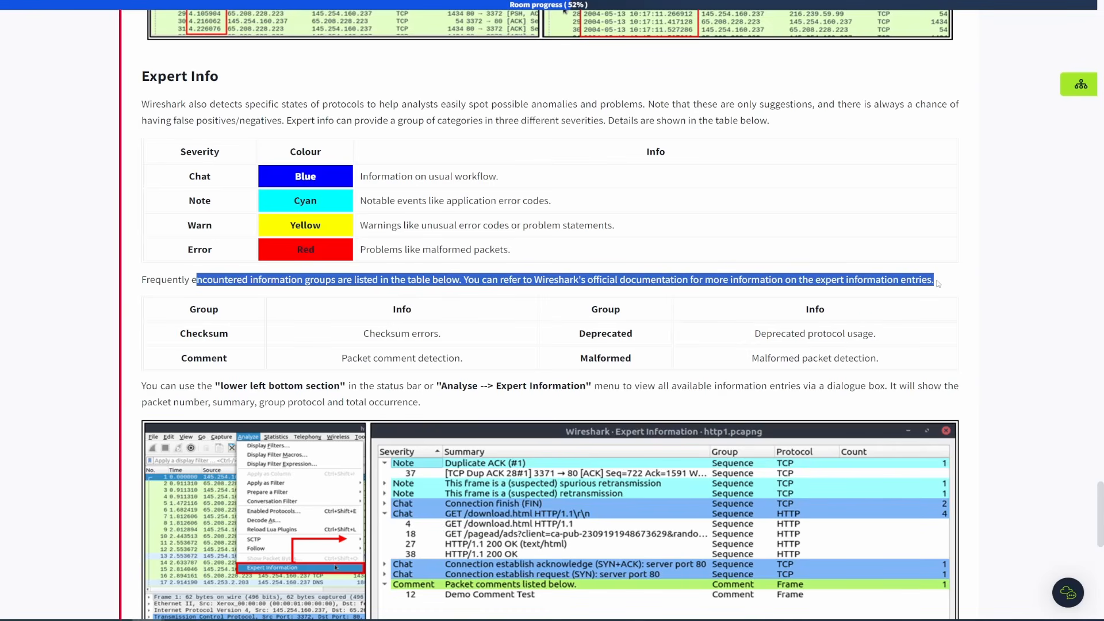
left_click(938, 284)
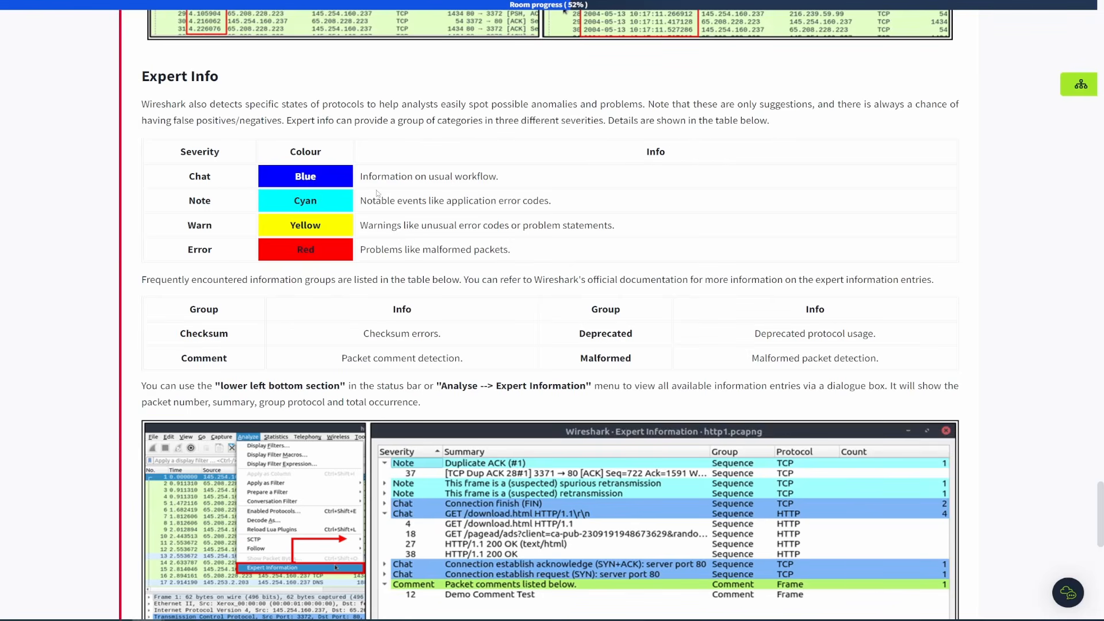
scroll(325, 174, "down", 2)
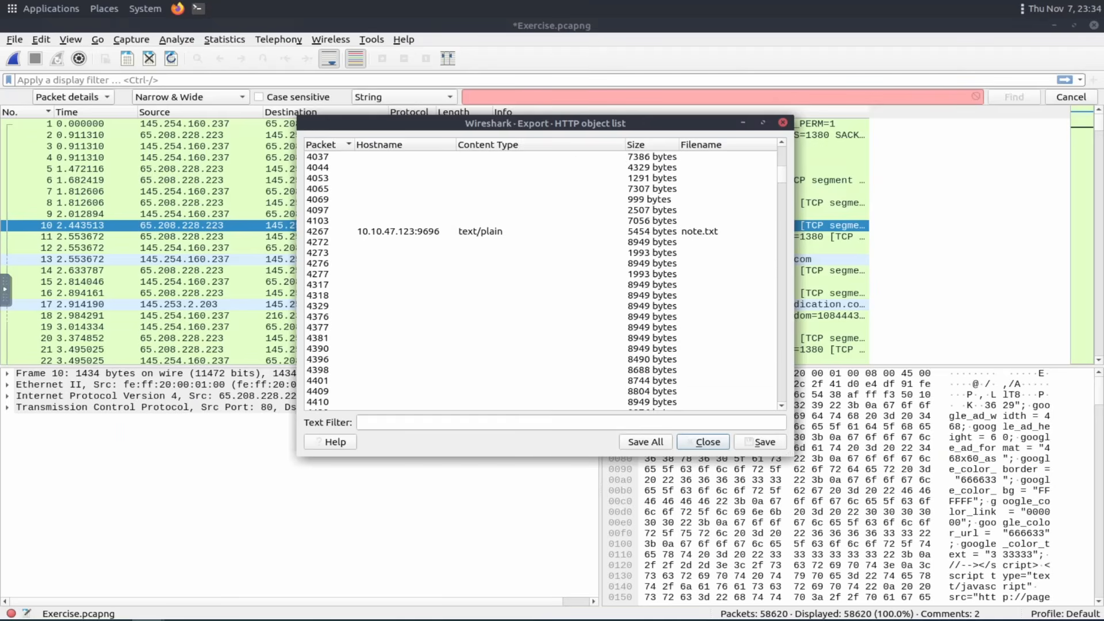
Close the HTTP object list, open Expert Information and examine its severity entries, expanding the malformed packet error, then close it.
left_click(784, 123)
left_click(11, 614)
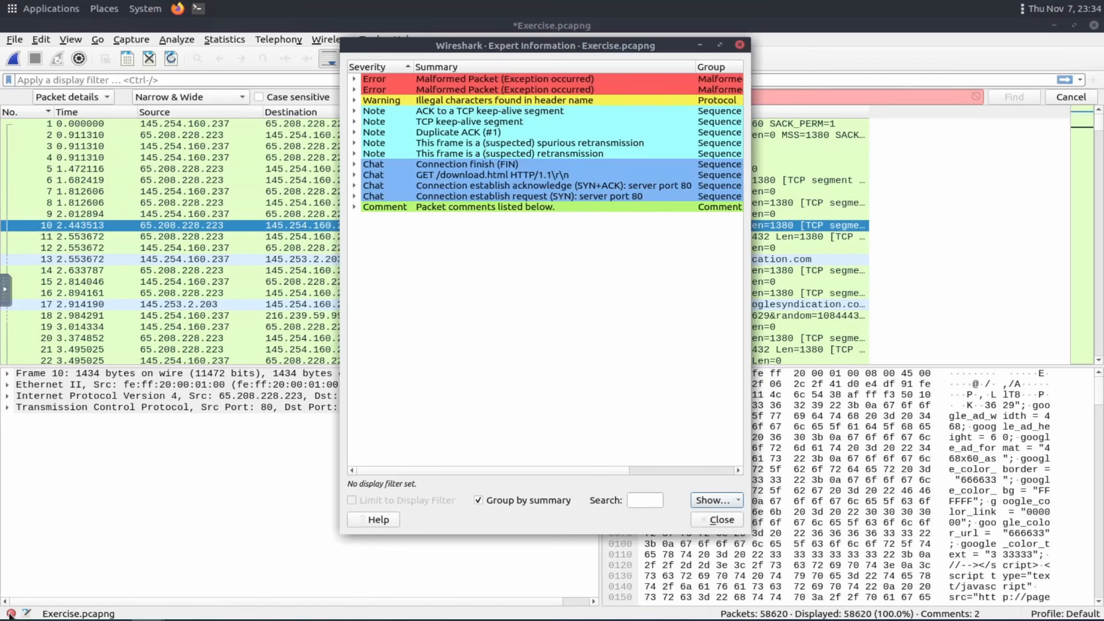
left_click(651, 470)
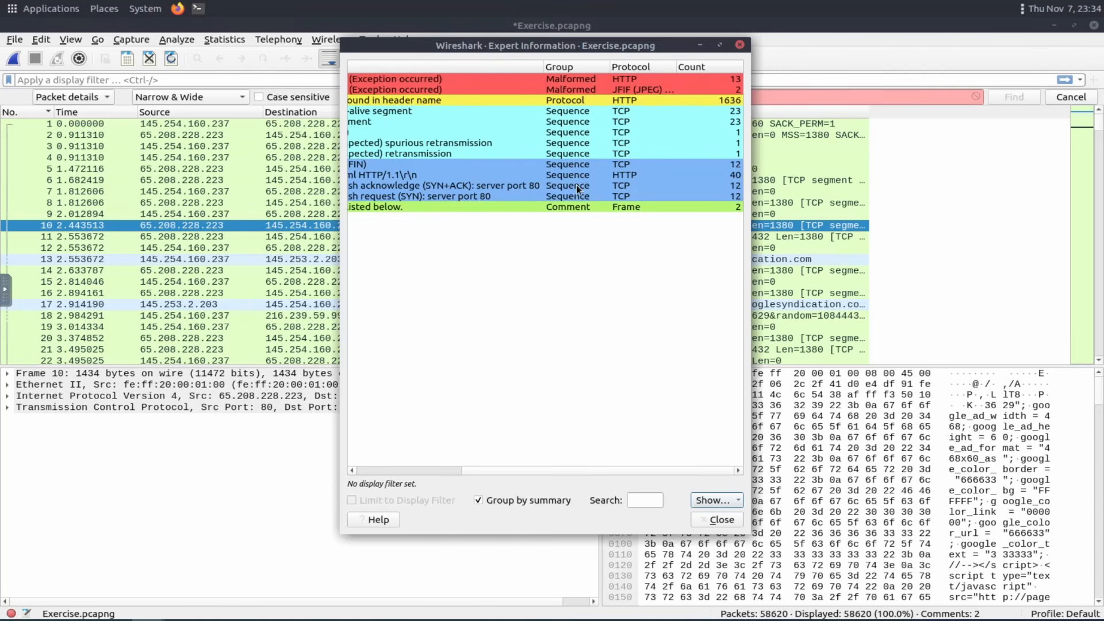
left_click(571, 90)
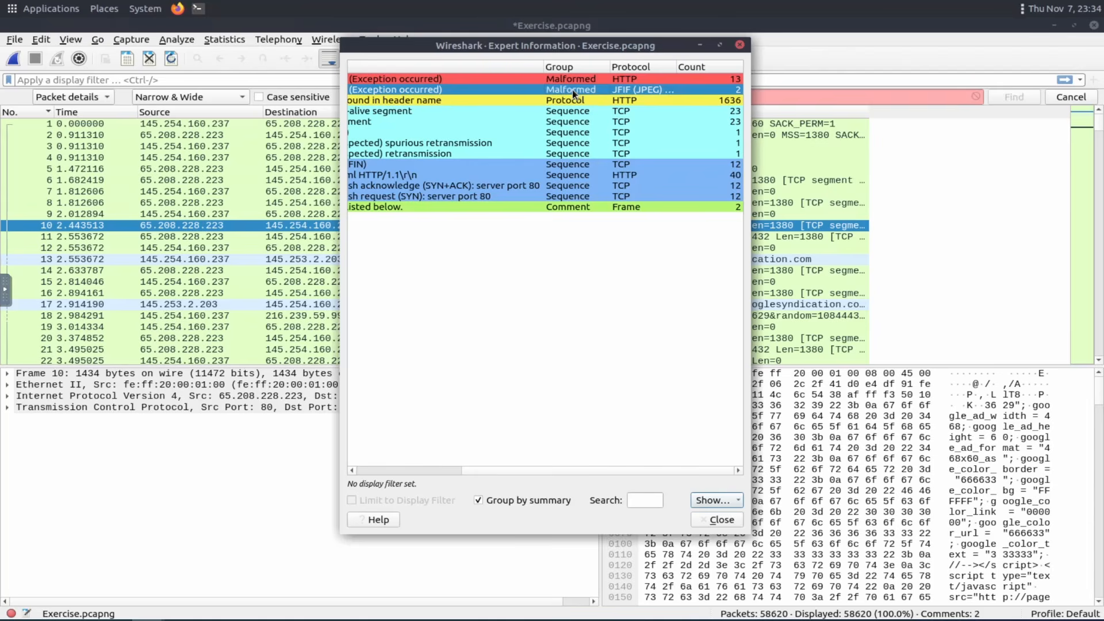
left_click(714, 500)
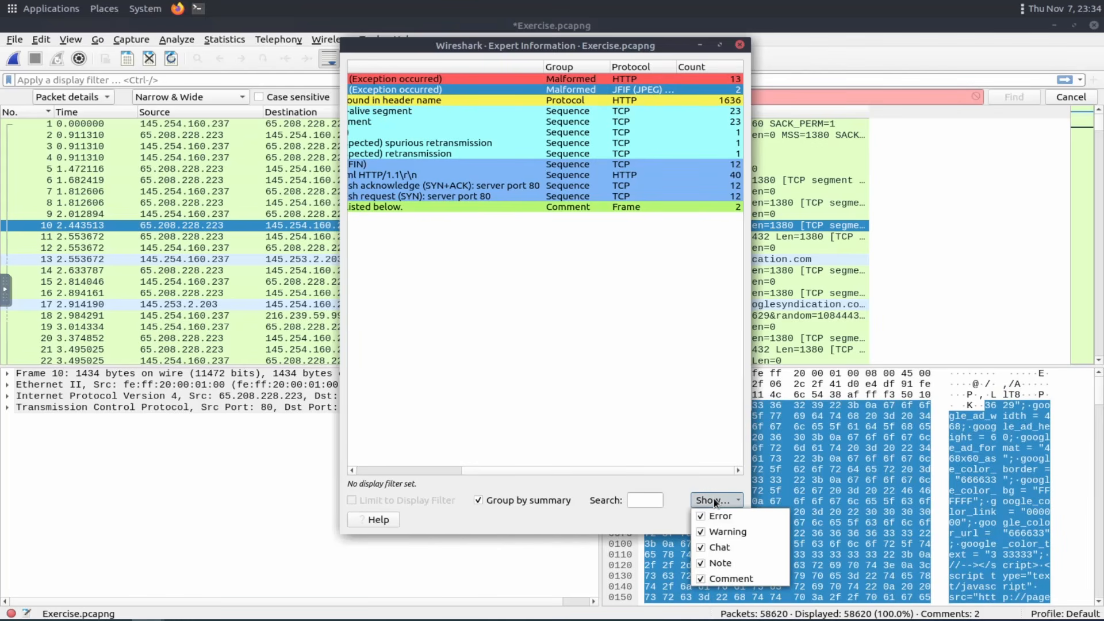
left_click(715, 502)
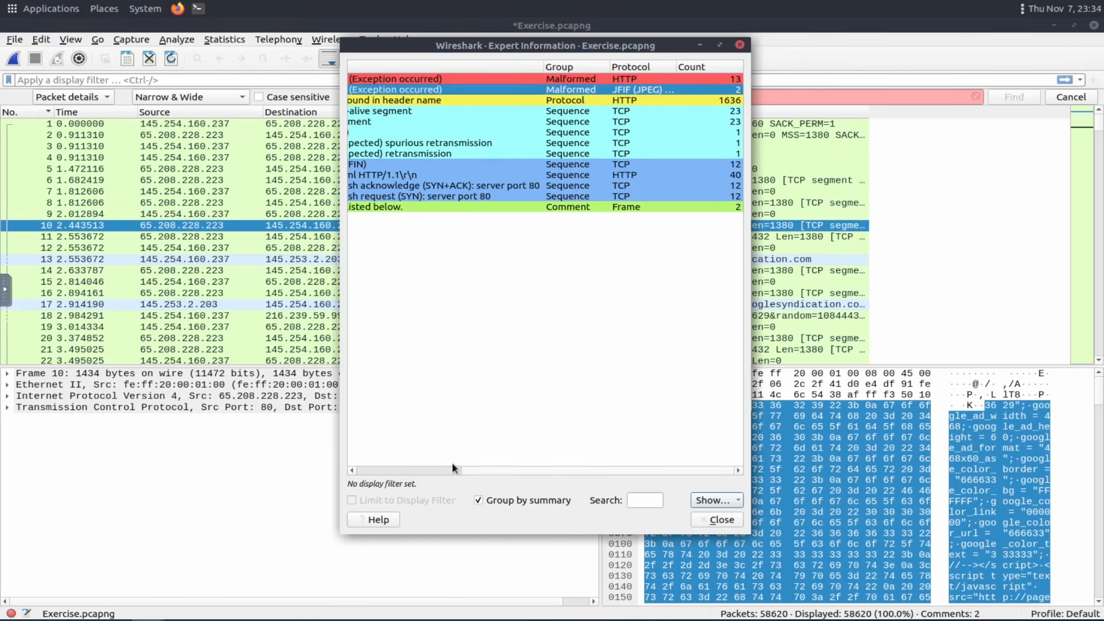
left_click_drag(454, 467, 329, 467)
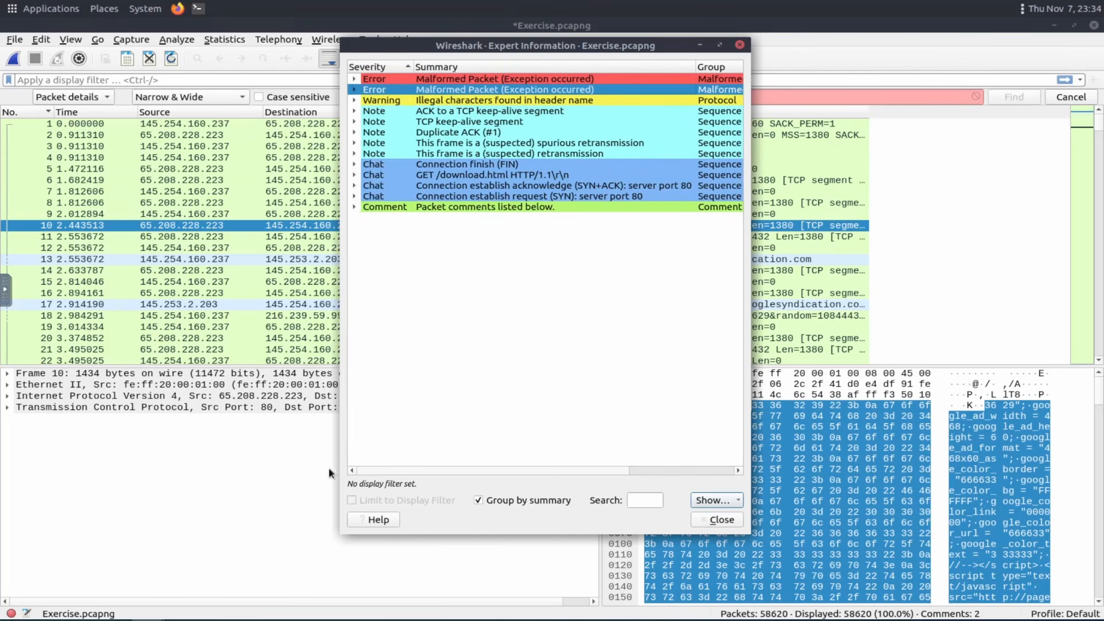
left_click(354, 90)
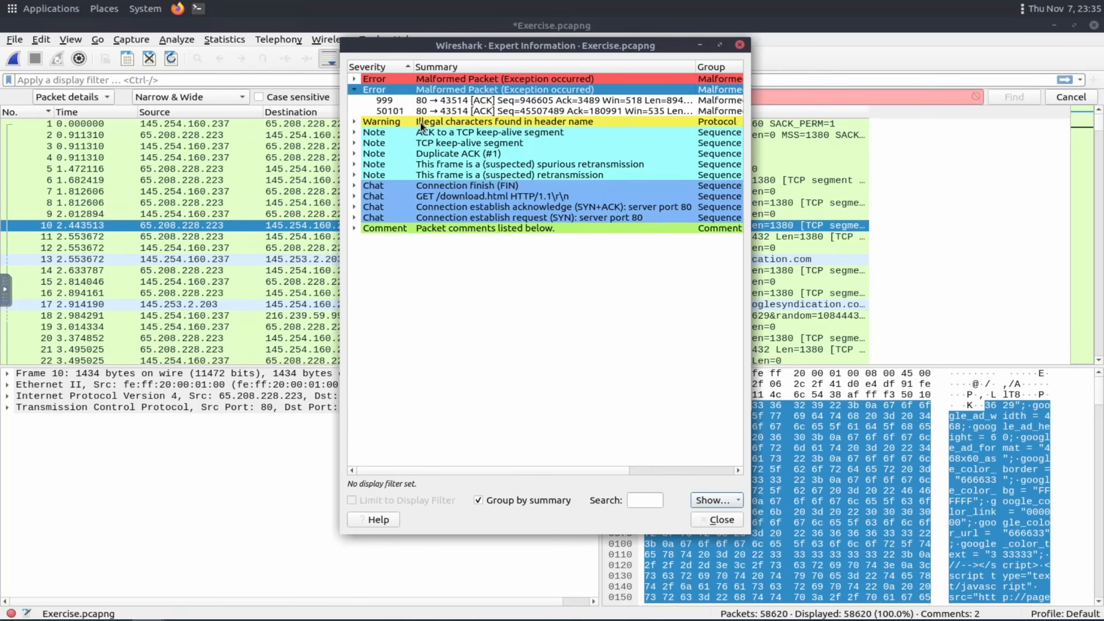
left_click(740, 45)
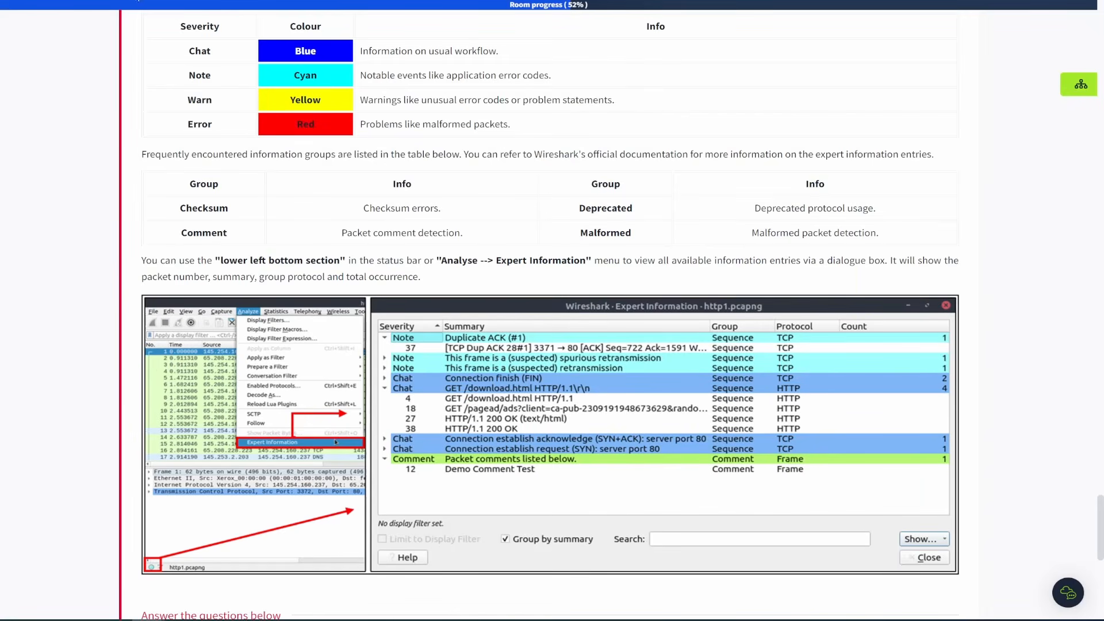
Scroll the room down to read the task's questions about Exercise.pcapng.
scroll(331, 138, "up", 2)
scroll(331, 138, "up", 2)
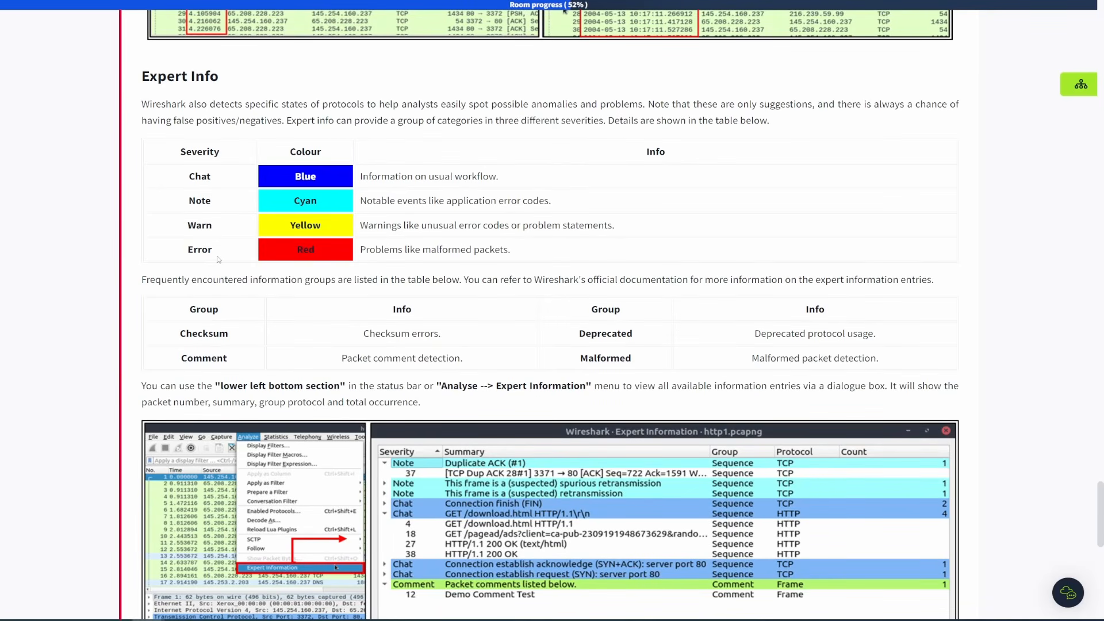
scroll(317, 255, "down", 3)
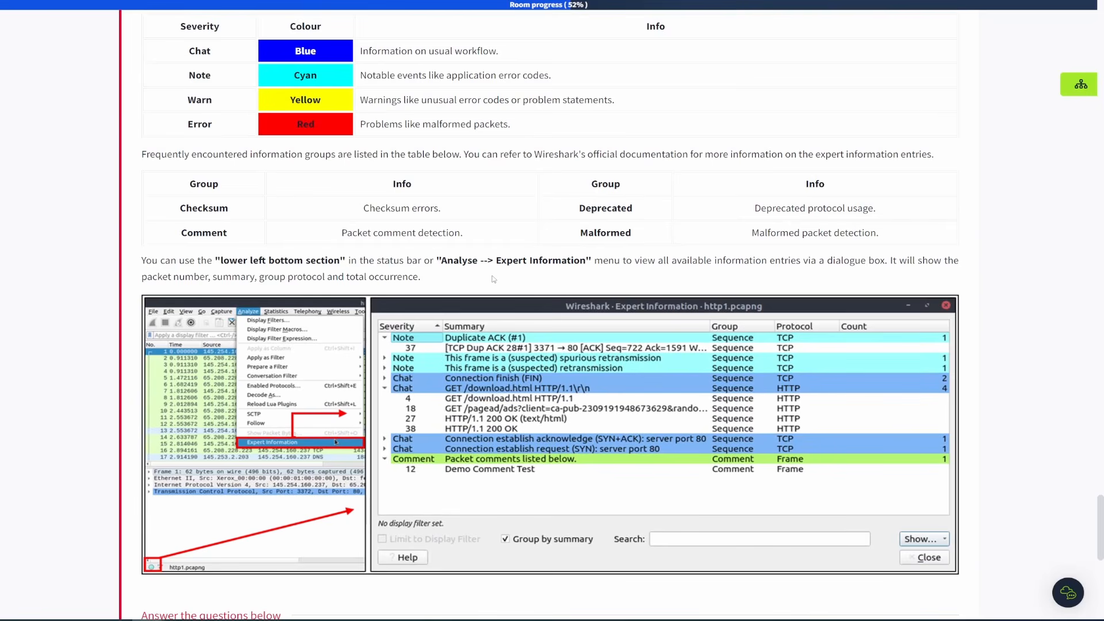
scroll(492, 274, "down", 2)
scroll(357, 219, "down", 1)
scroll(355, 217, "down", 2)
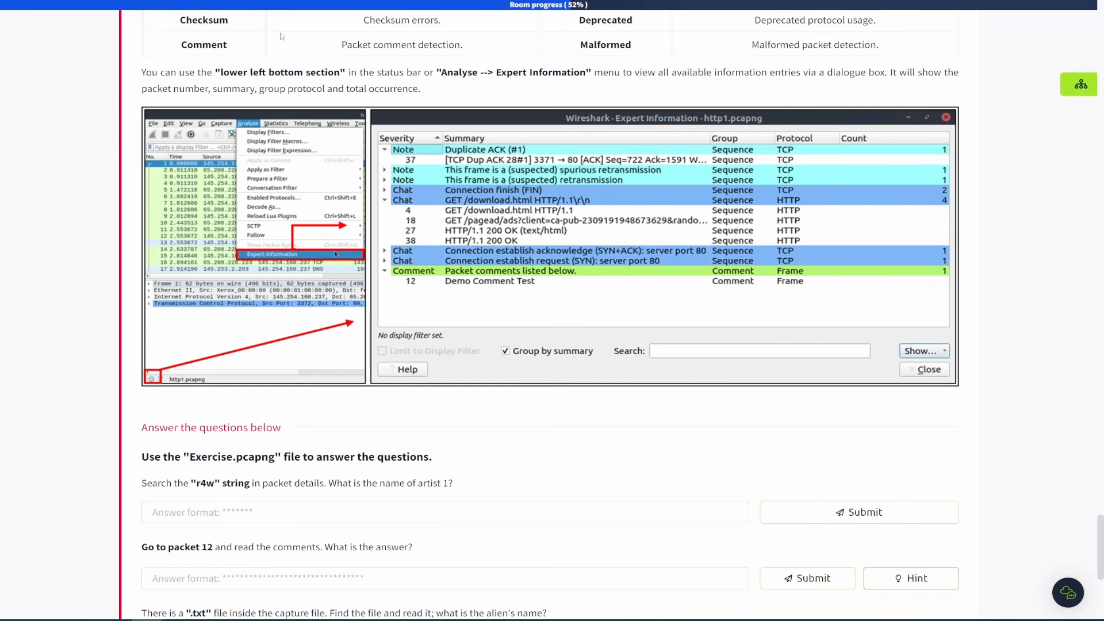
scroll(354, 334, "down", 3)
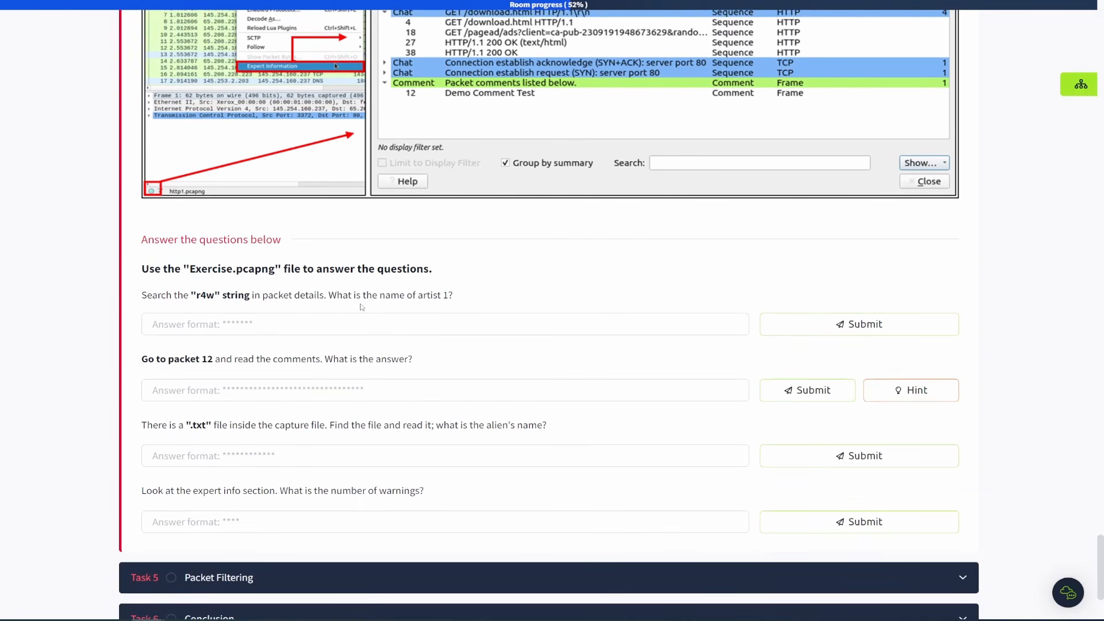
scroll(361, 306, "down", 1)
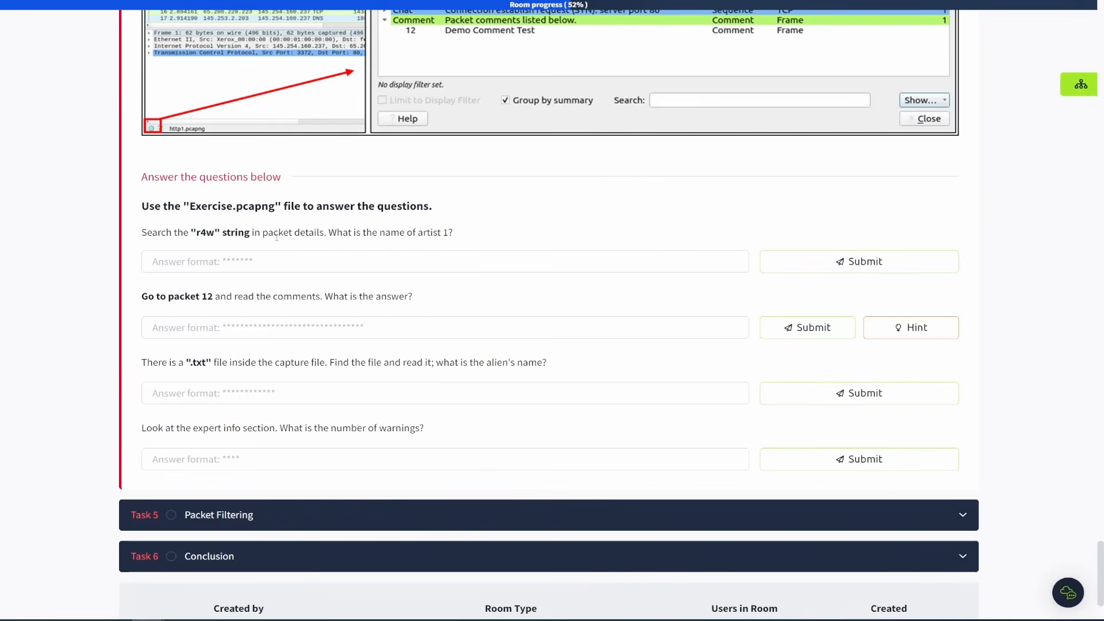
scroll(276, 237, "down", 1)
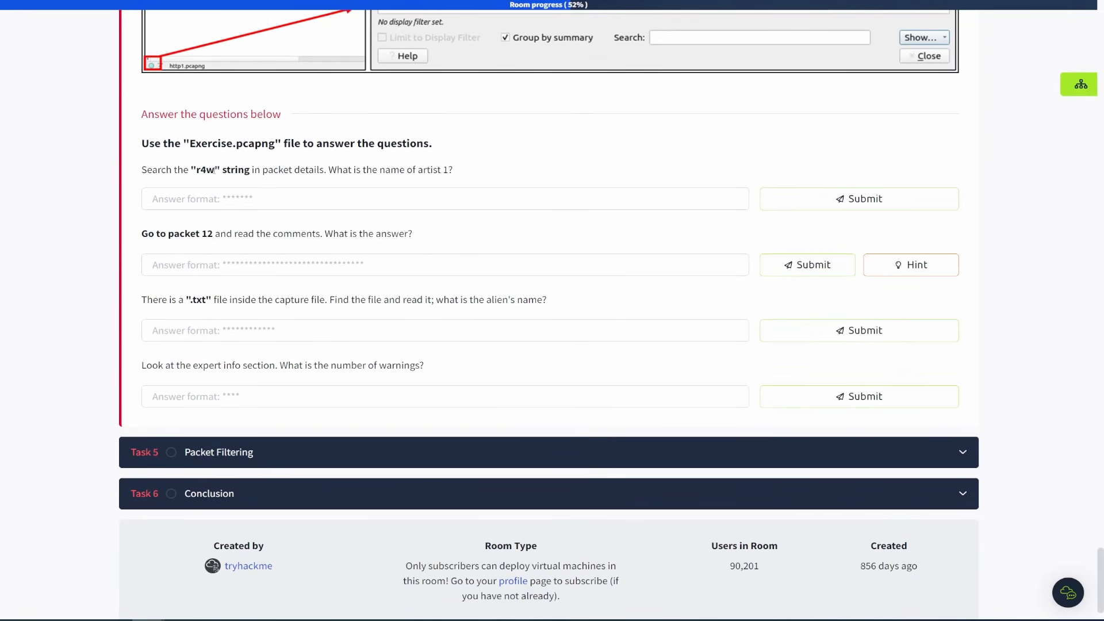
Copy the "r4w" string from the question and find it as a string in the packet details, scrolling to the artist 1 entry.
left_click_drag(215, 170, 197, 171)
key("ctrl+c")
left_click(248, 0)
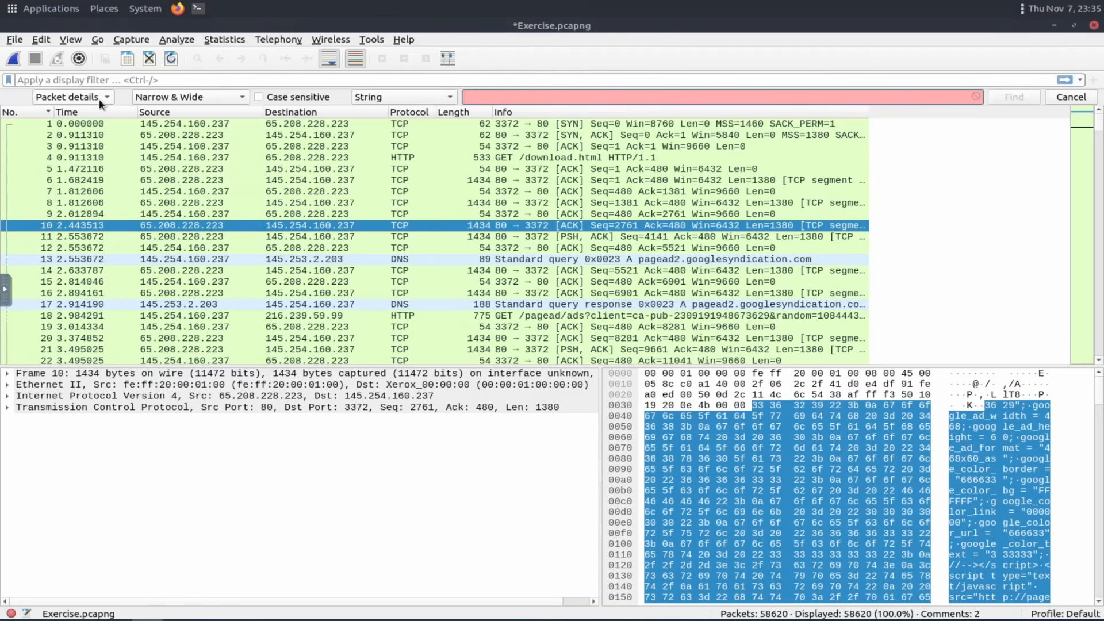
left_click(1084, 101)
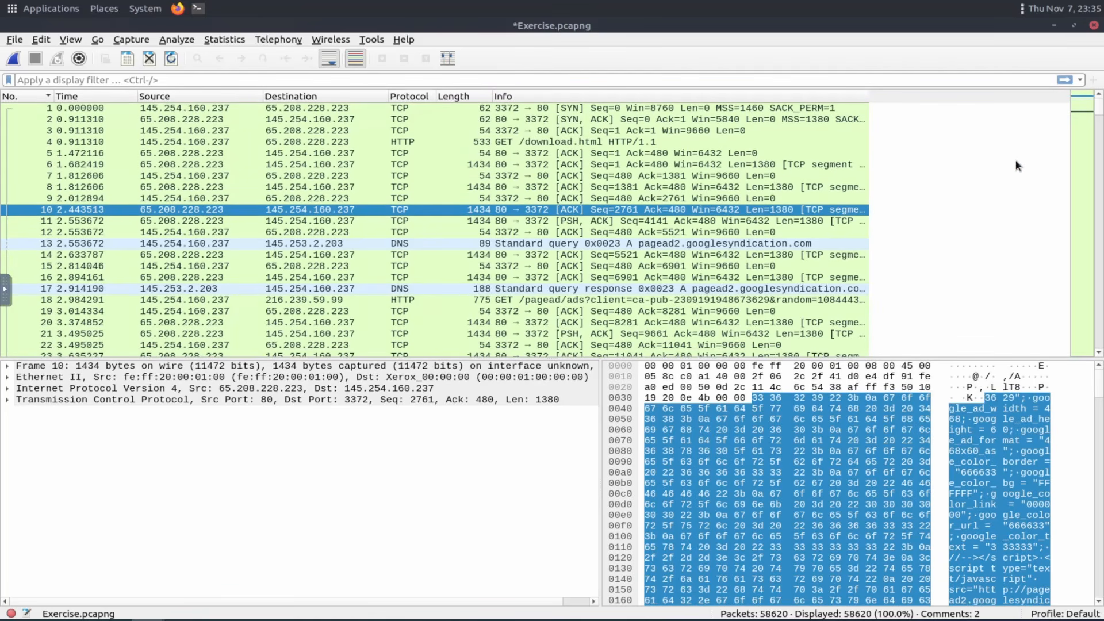
left_click(1018, 165)
key("ctrl+f")
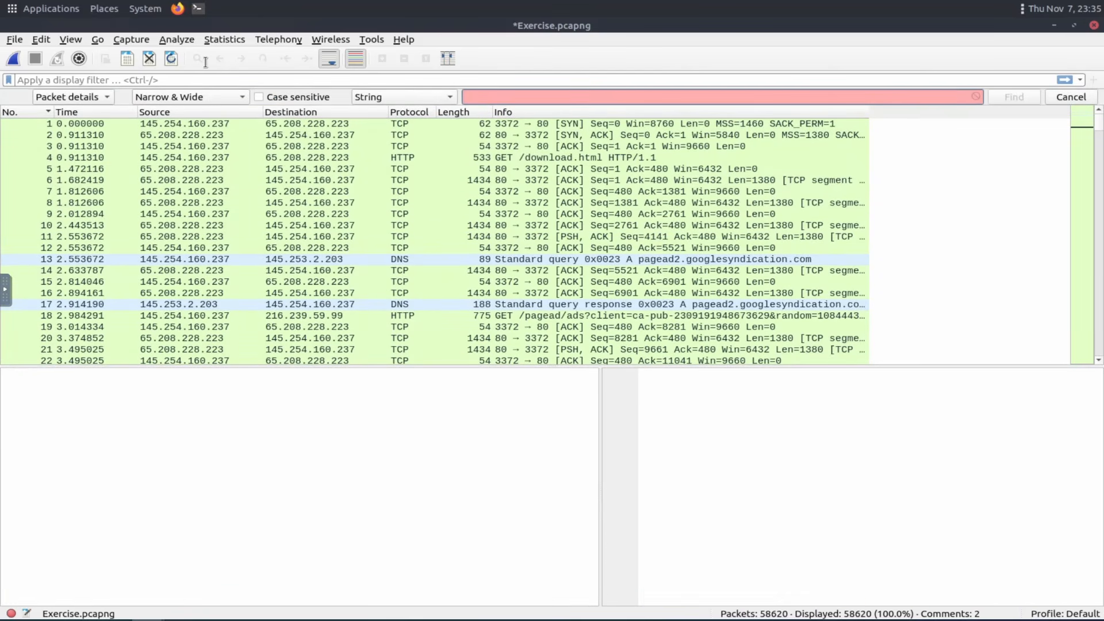
left_click(39, 39)
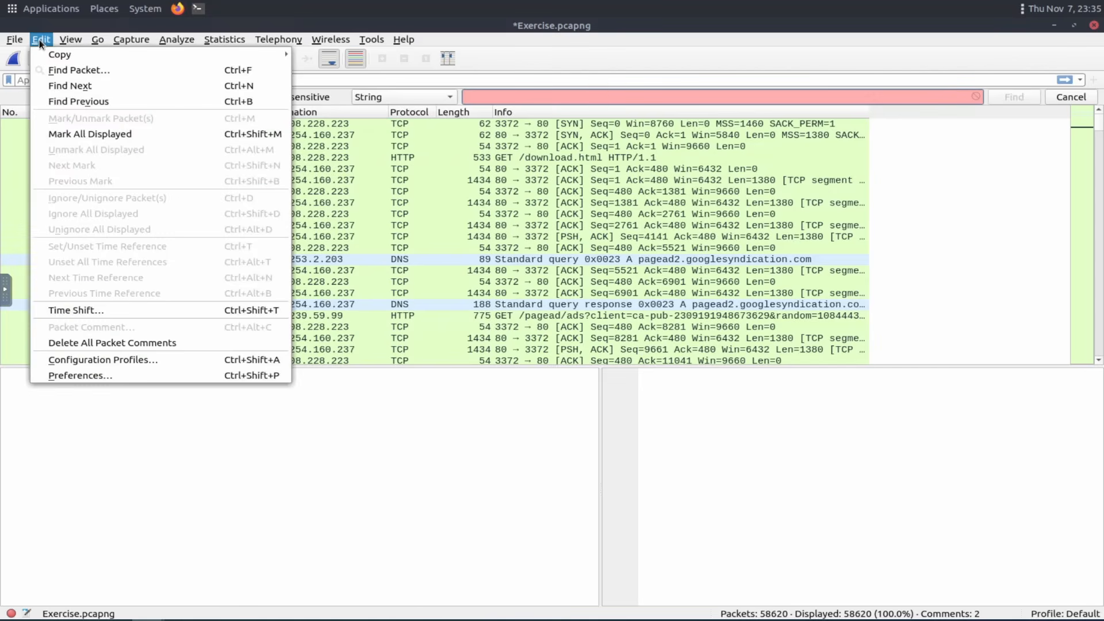
left_click(66, 70)
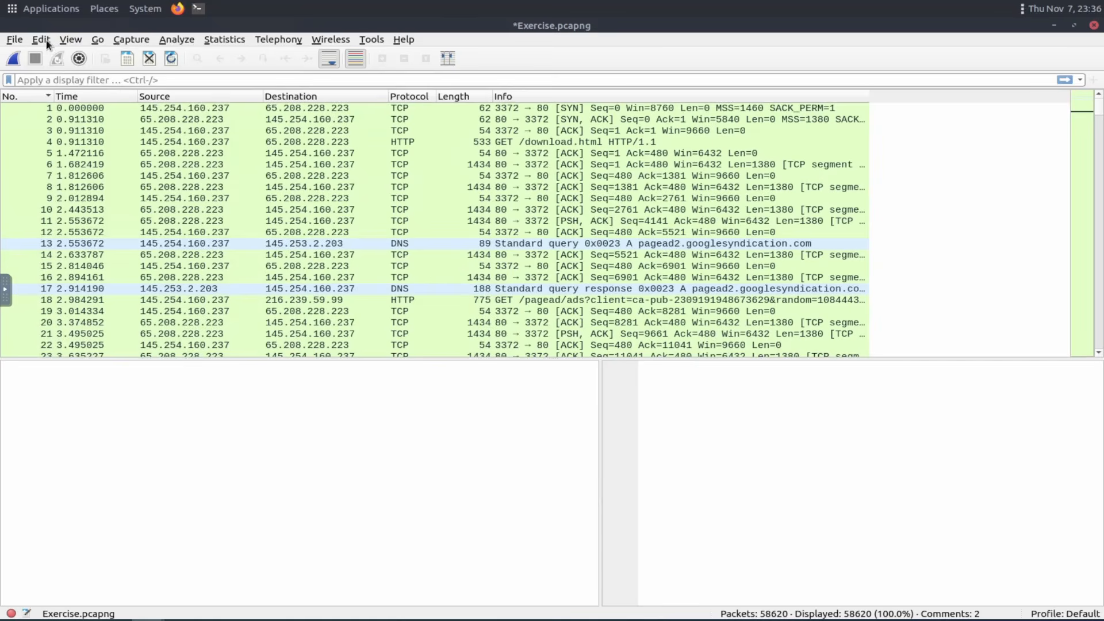
left_click(47, 41)
left_click(60, 69)
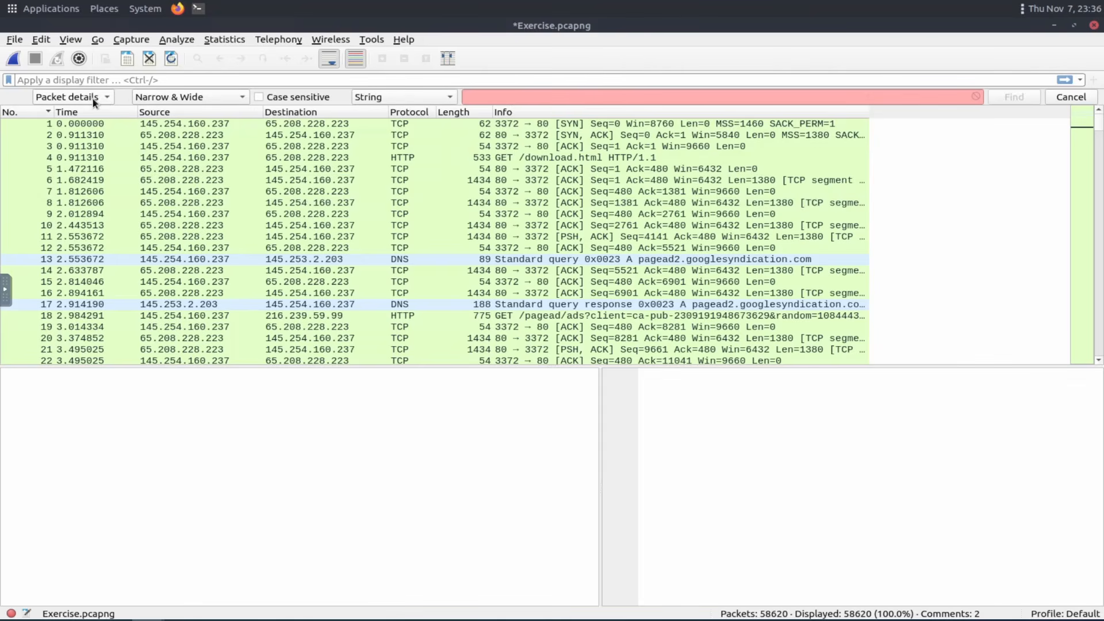
left_click(508, 95)
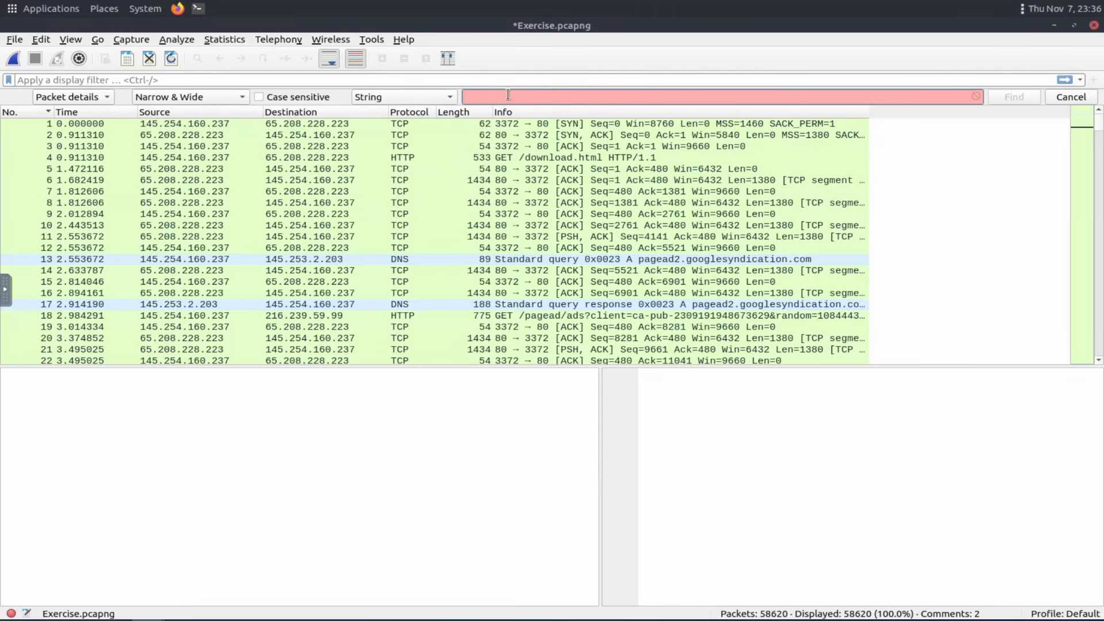
type("r4w")
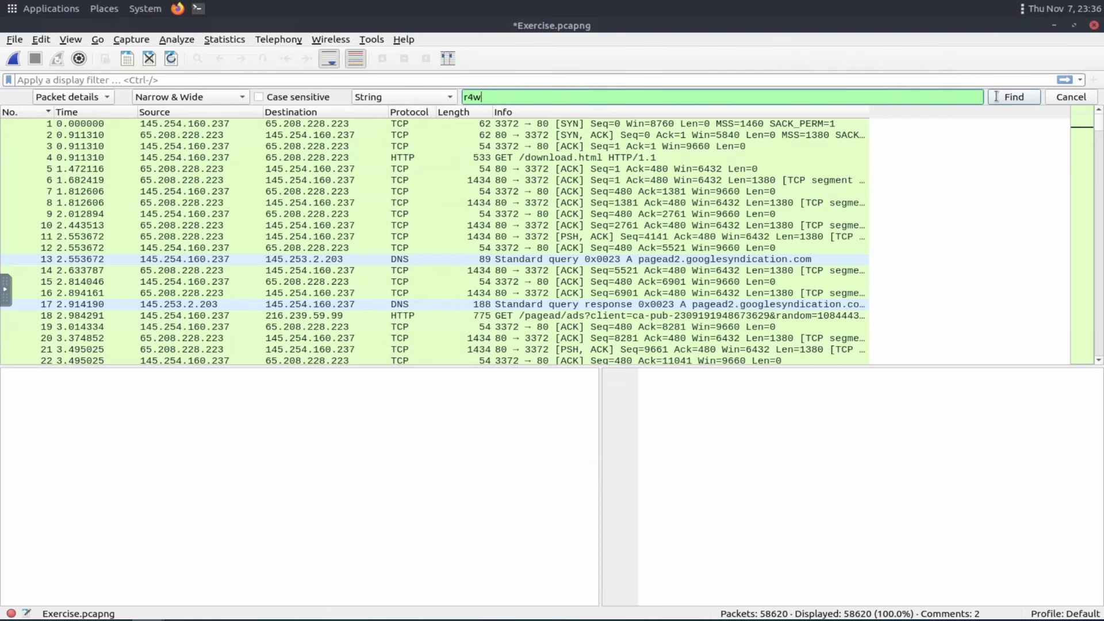
left_click(1020, 98)
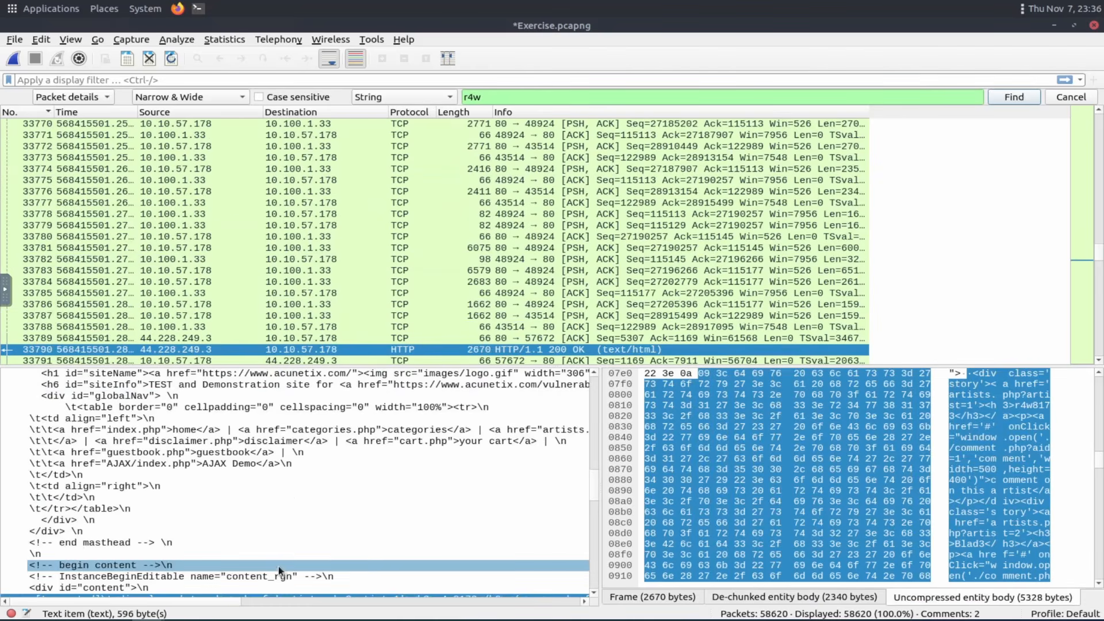
scroll(297, 471, "down", 1)
scroll(294, 469, "down", 1)
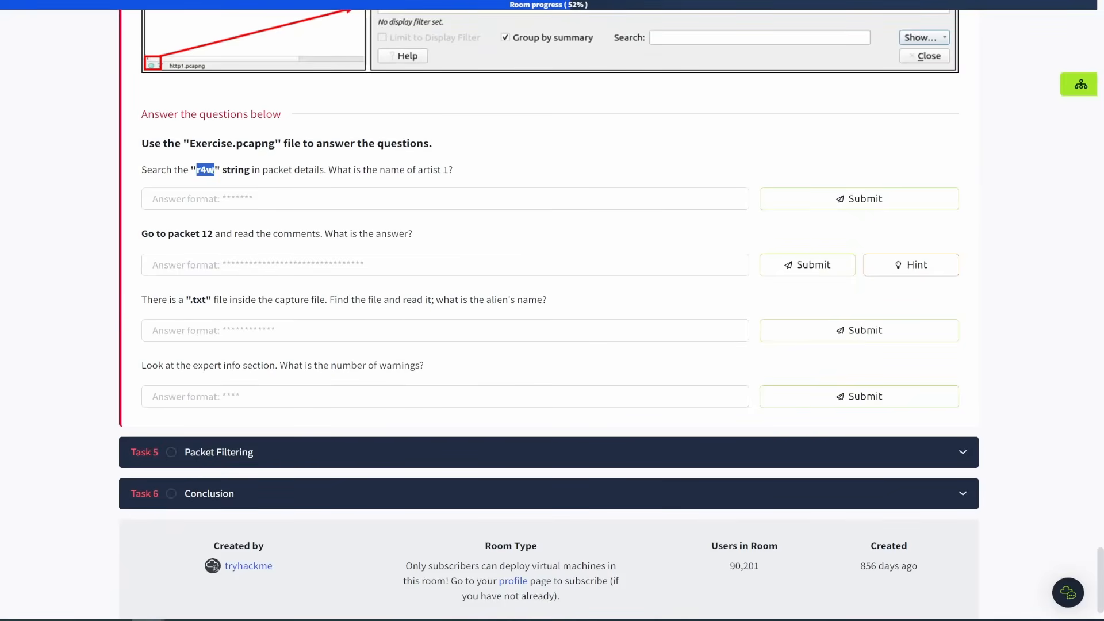
Submit r4w8173 as the name of artist 1 in the first answer field.
left_click(218, 198)
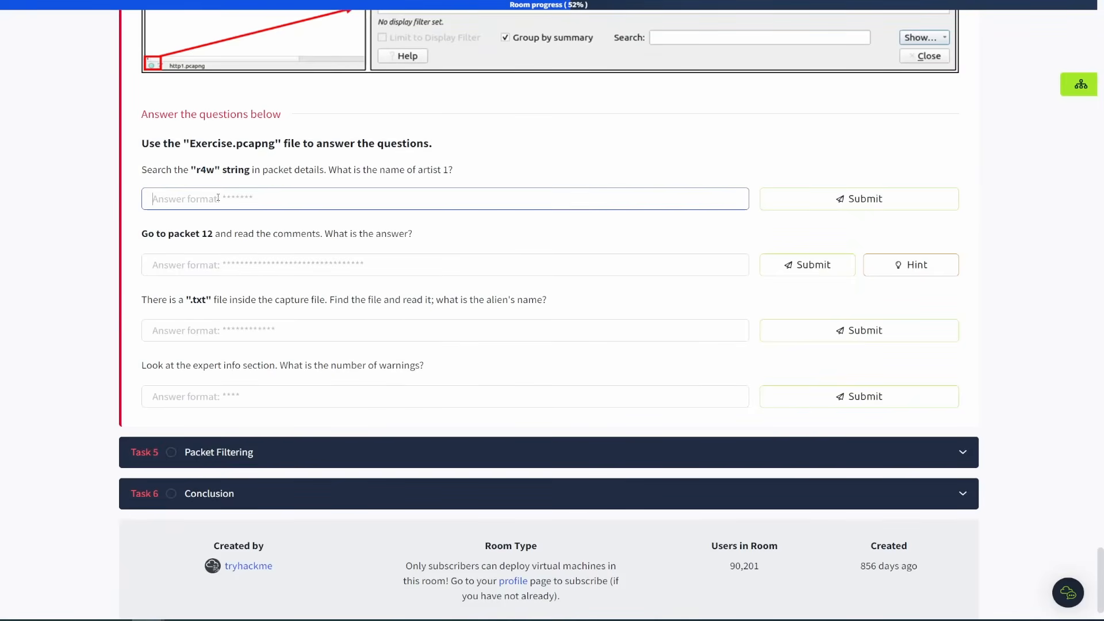
key("ctrl+v")
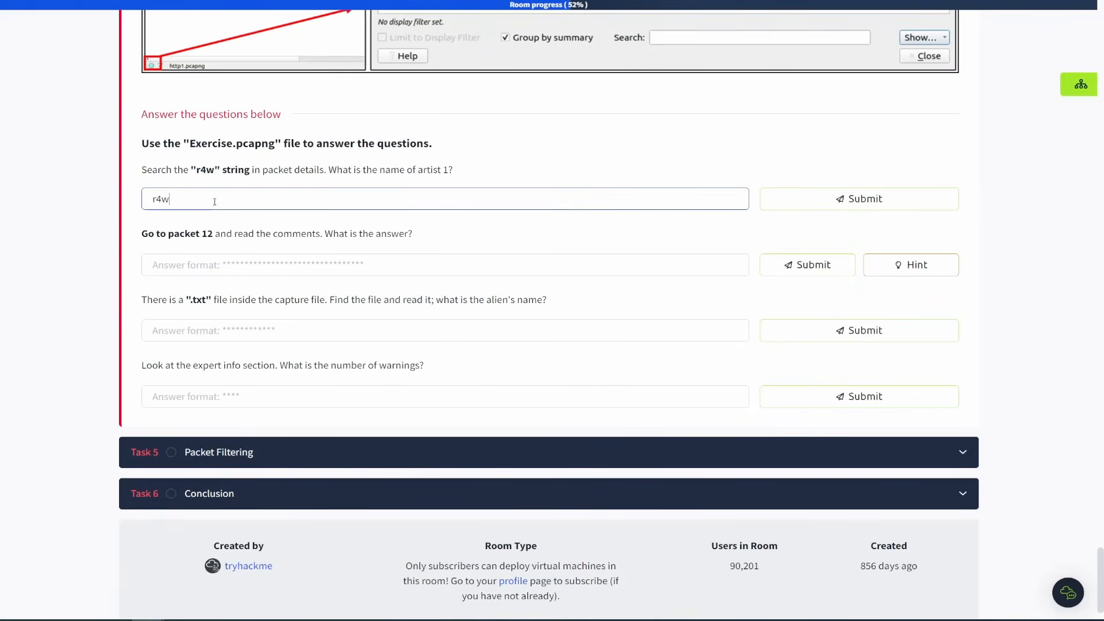
type("8173")
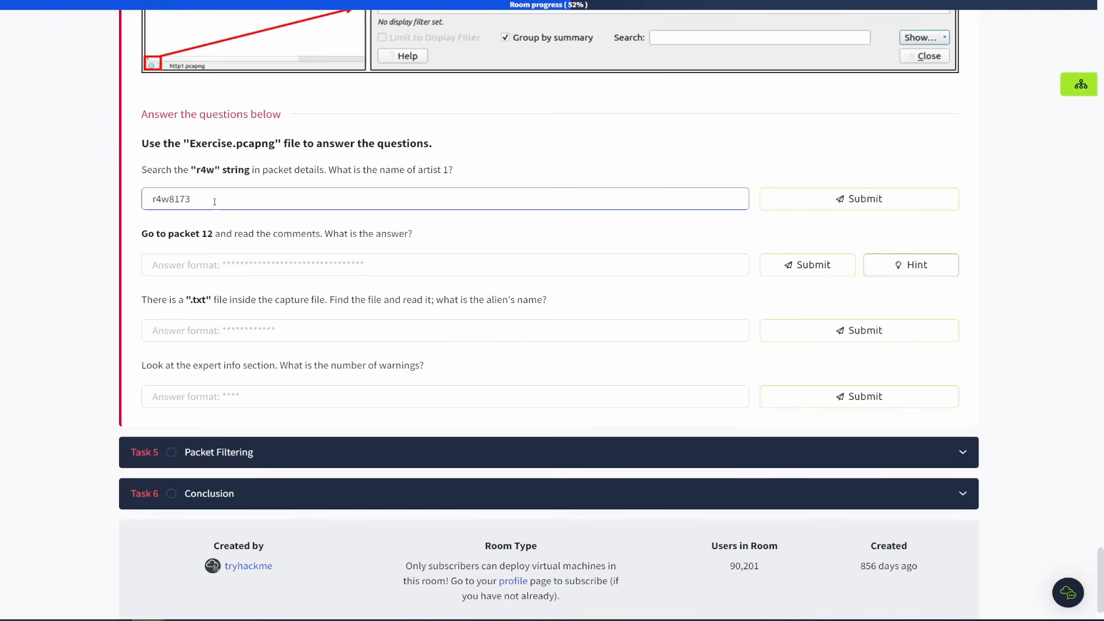
key("Return")
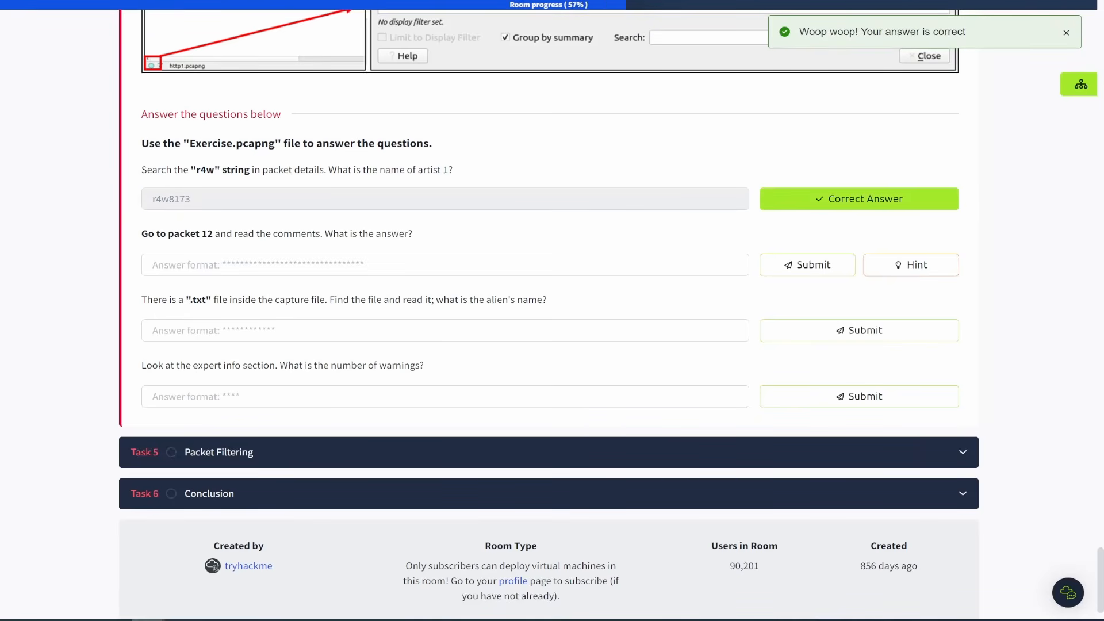
Read the packet 12 question, then jump to packet 12 in the capture.
key("ctrl+Tab")
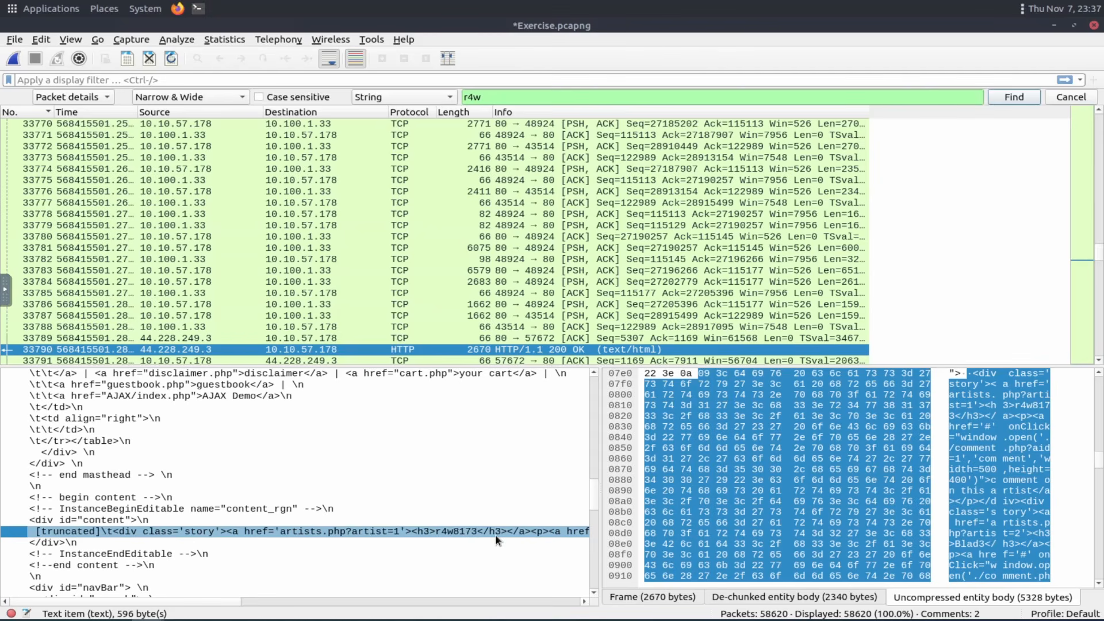
left_click_drag(259, 611, 180, 602)
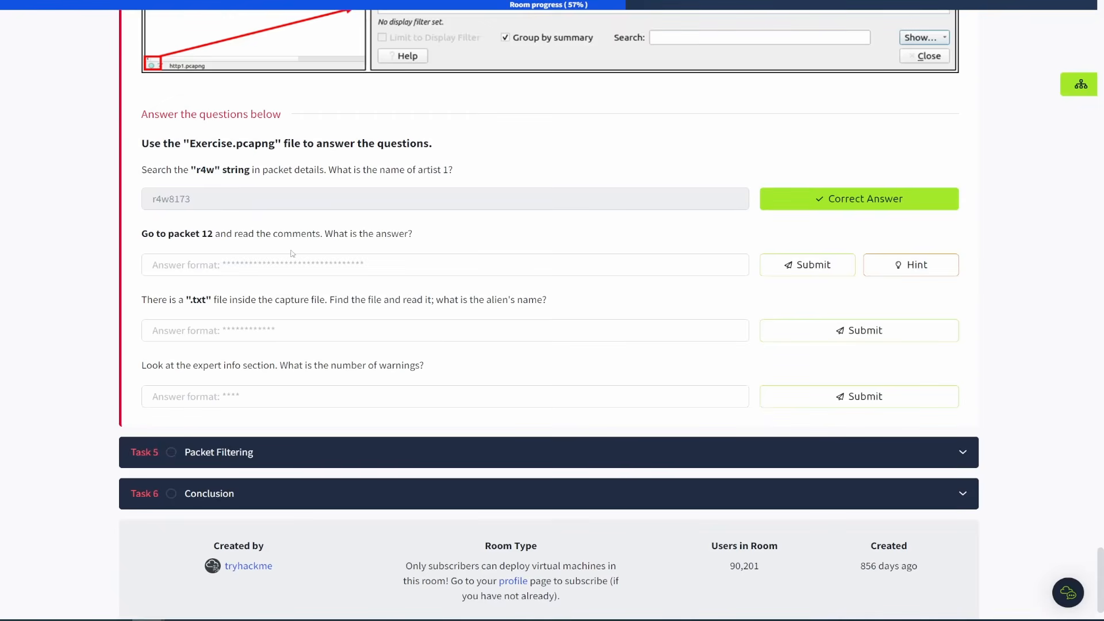
left_click_drag(216, 235, 414, 235)
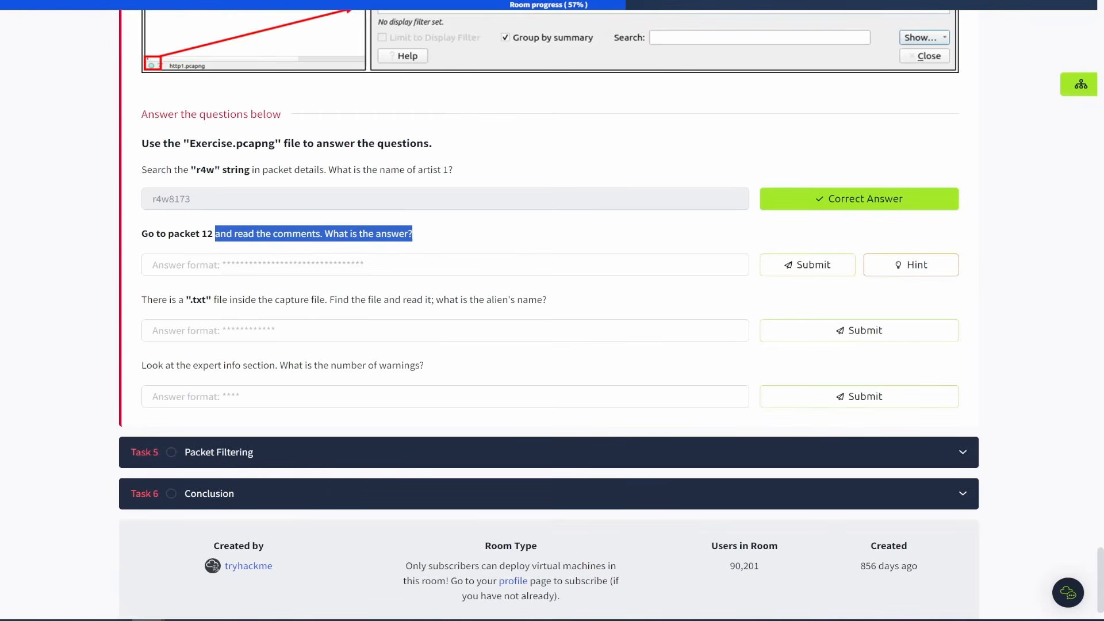
key("alt+Tab")
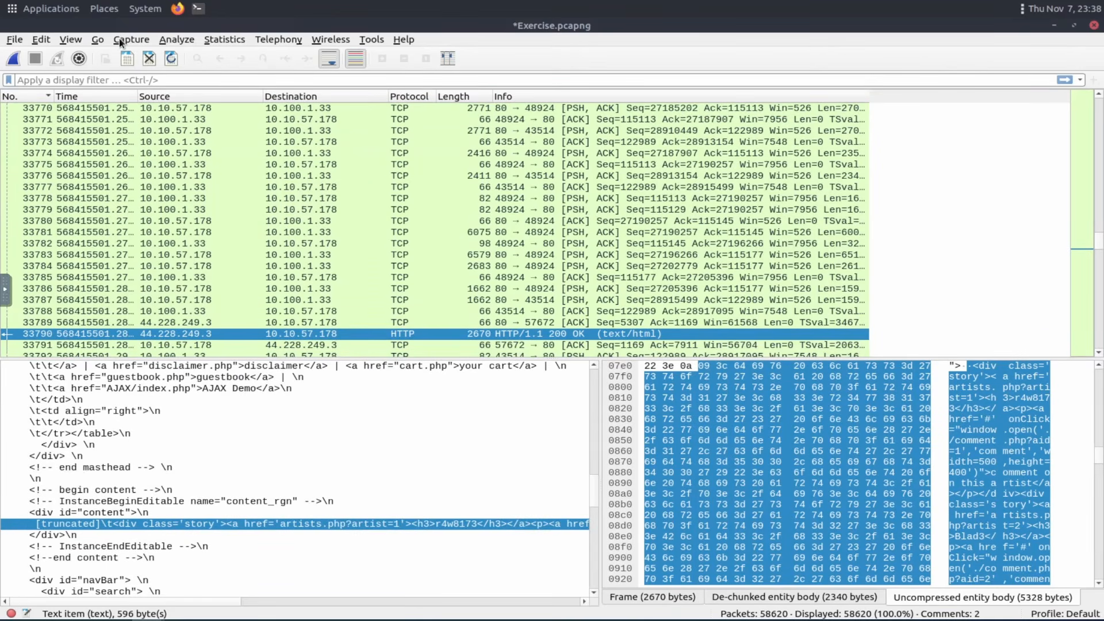
left_click(98, 39)
left_click(115, 54)
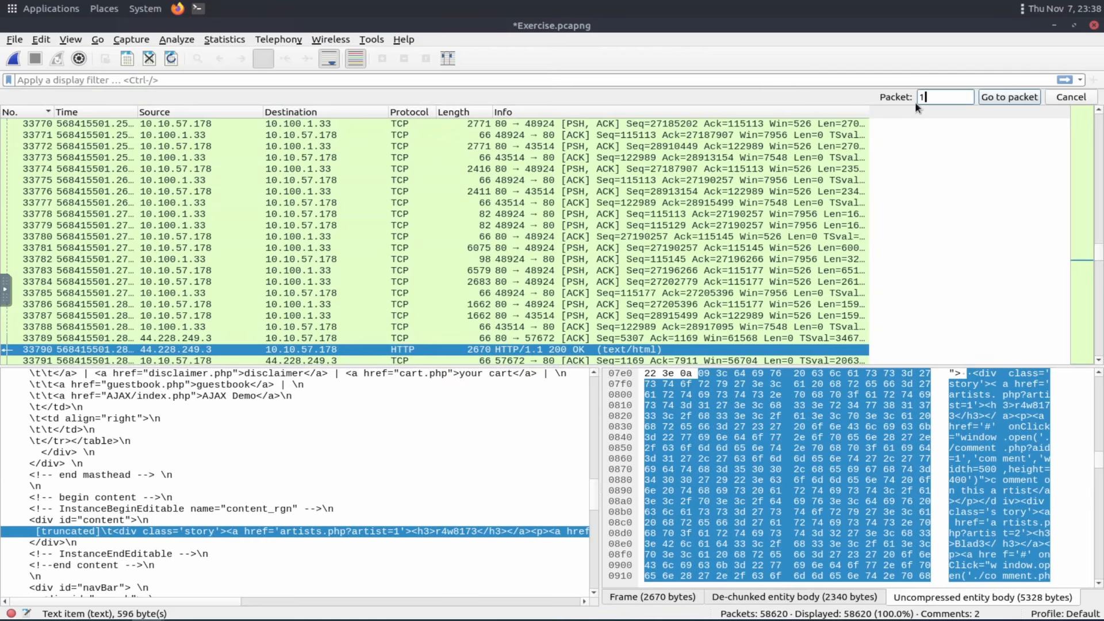
type("12")
key("Return")
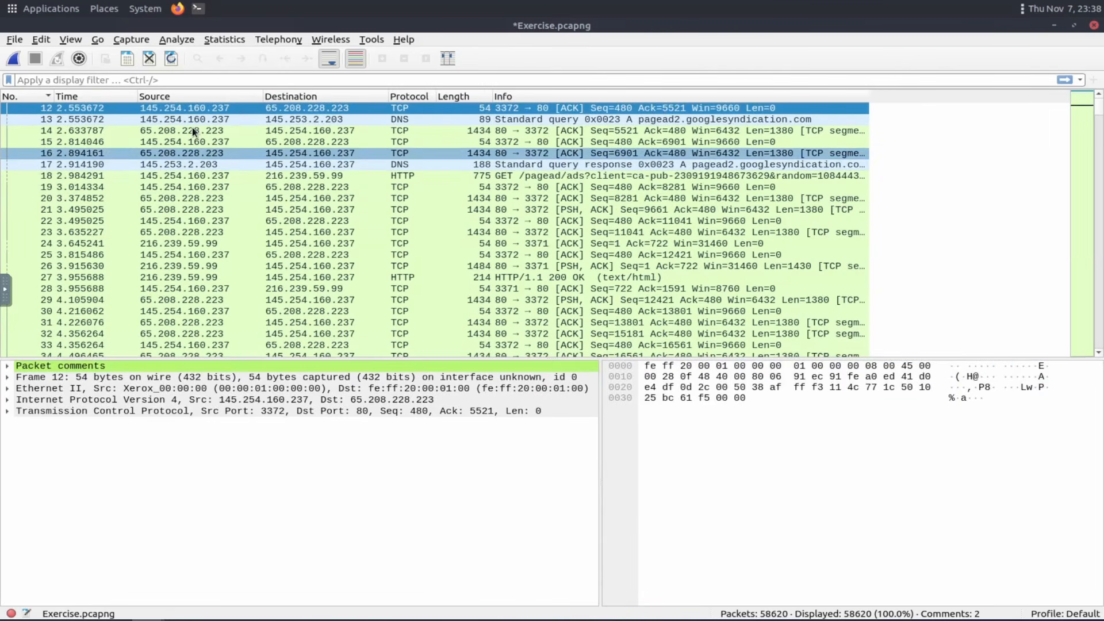
Expand packet 12's comments in the details pane, read them, and collapse them again.
left_click(19, 368)
left_click(8, 366)
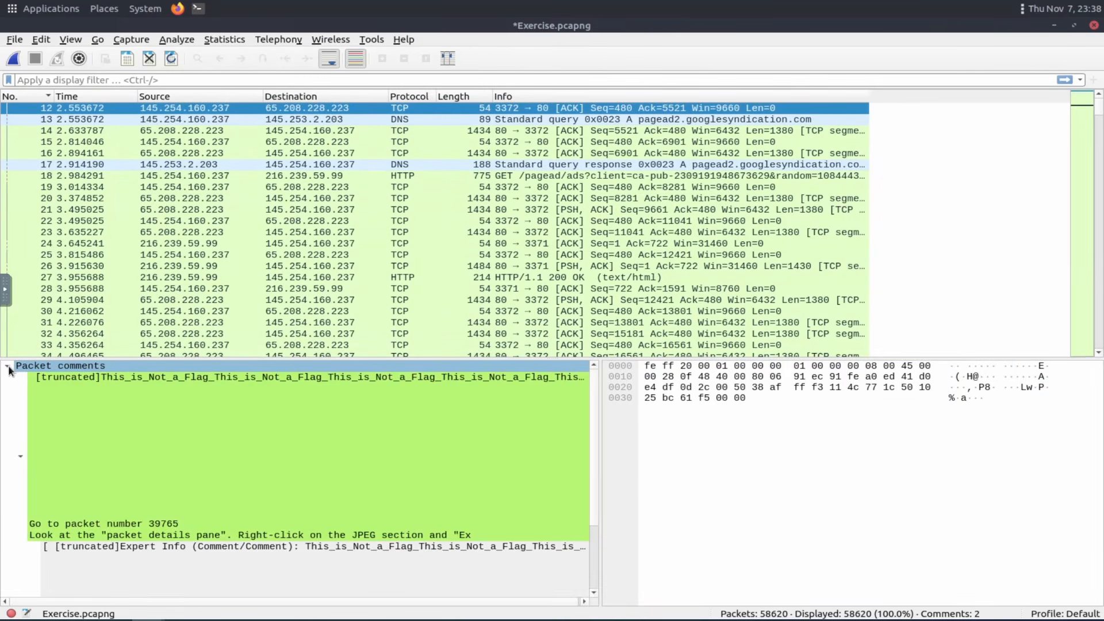
left_click(161, 427)
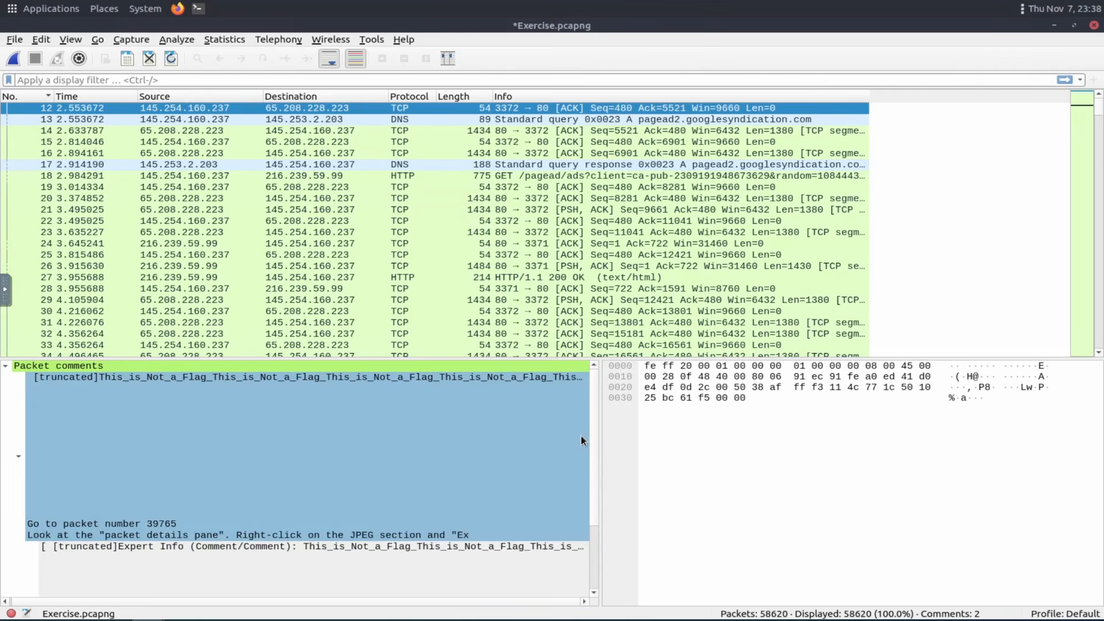
double_click(553, 456)
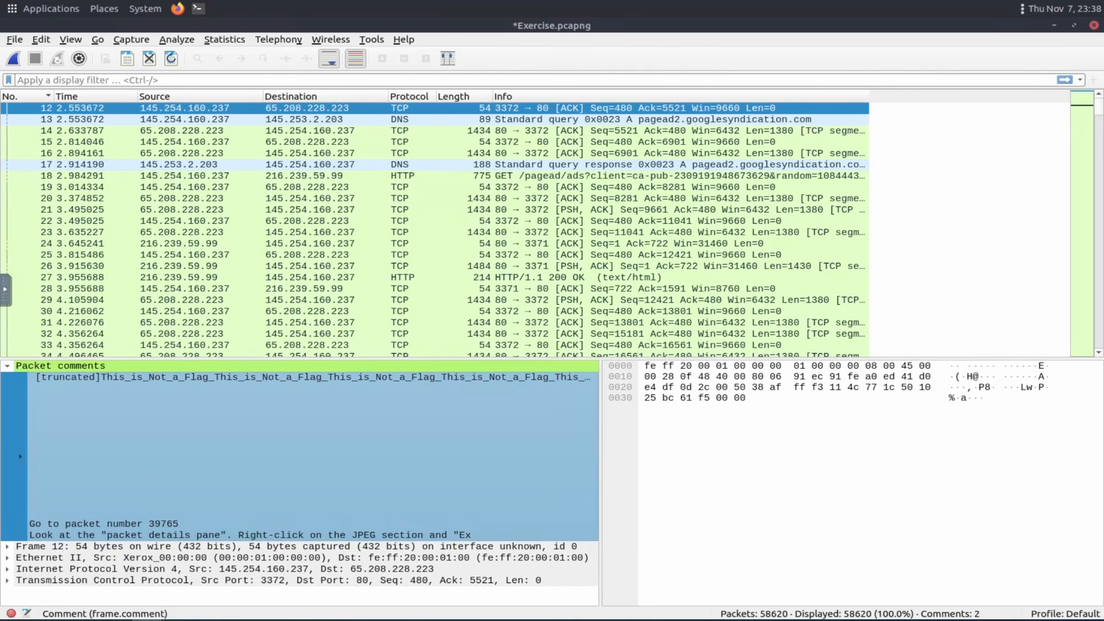
key("Left")
key("Left")
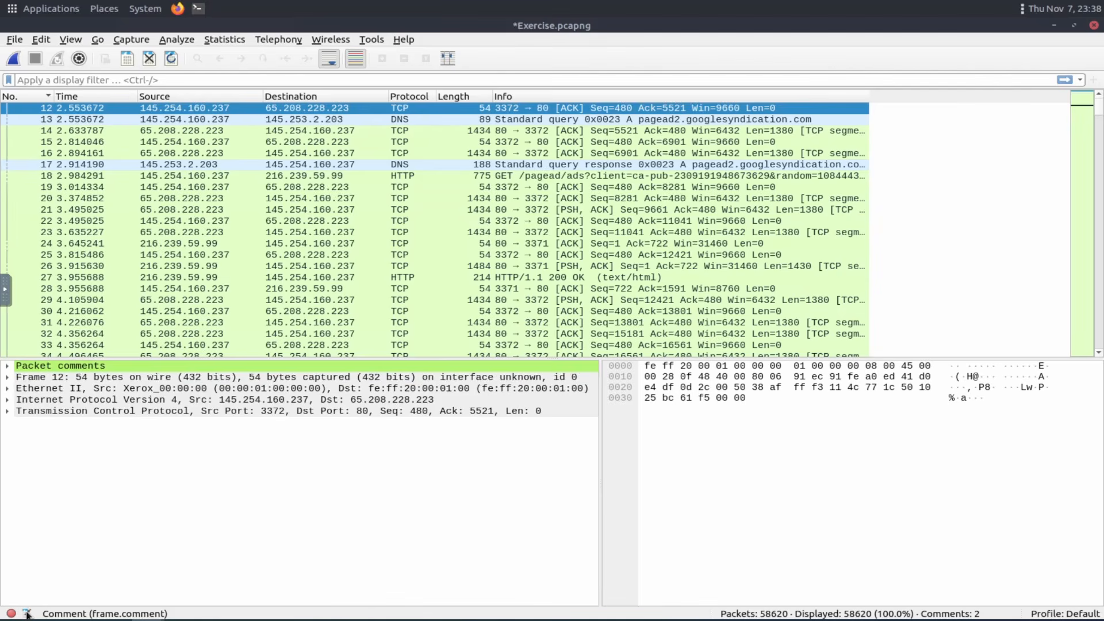
Open the capture file properties, read the packet comments section, then close the dialog.
left_click(28, 614)
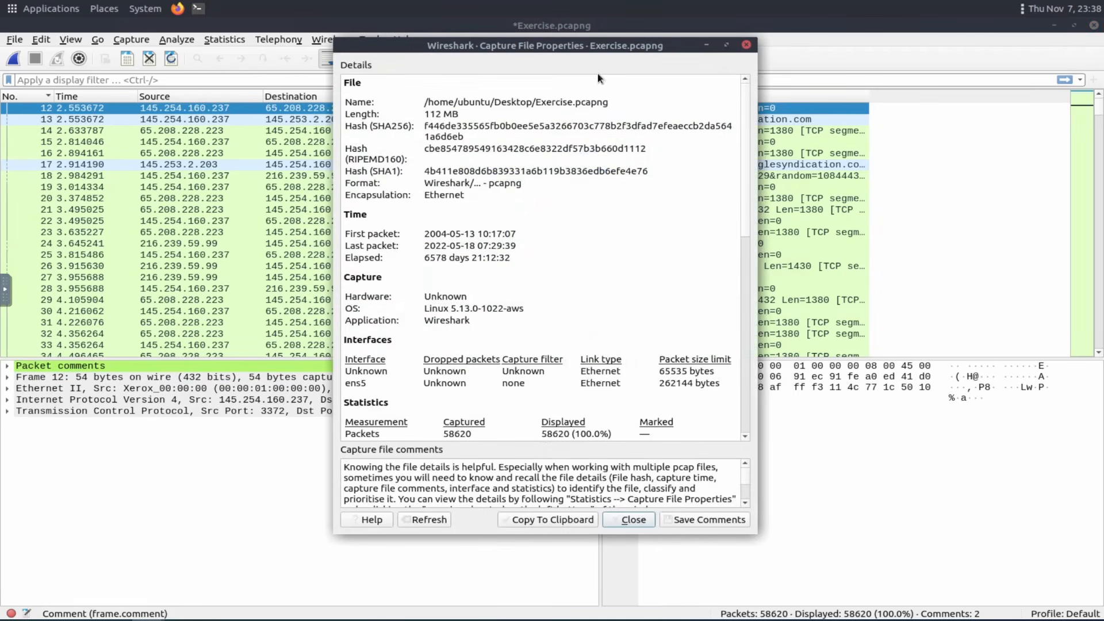
scroll(556, 237, "down", 10)
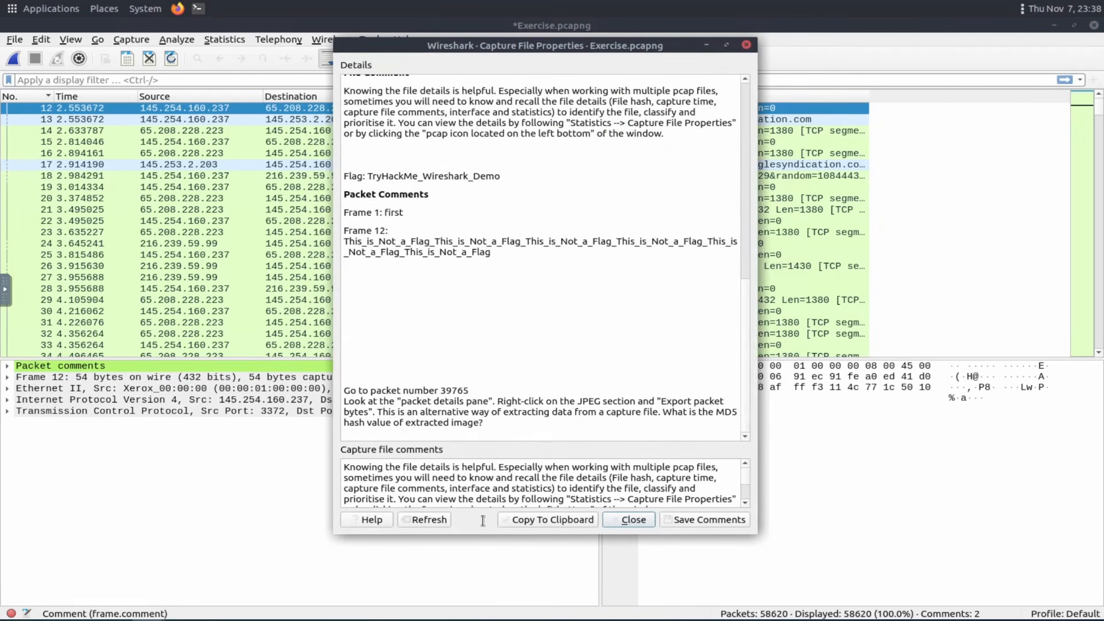
left_click_drag(497, 423, 337, 391)
left_click(487, 384)
left_click_drag(469, 391, 441, 391)
left_click(746, 46)
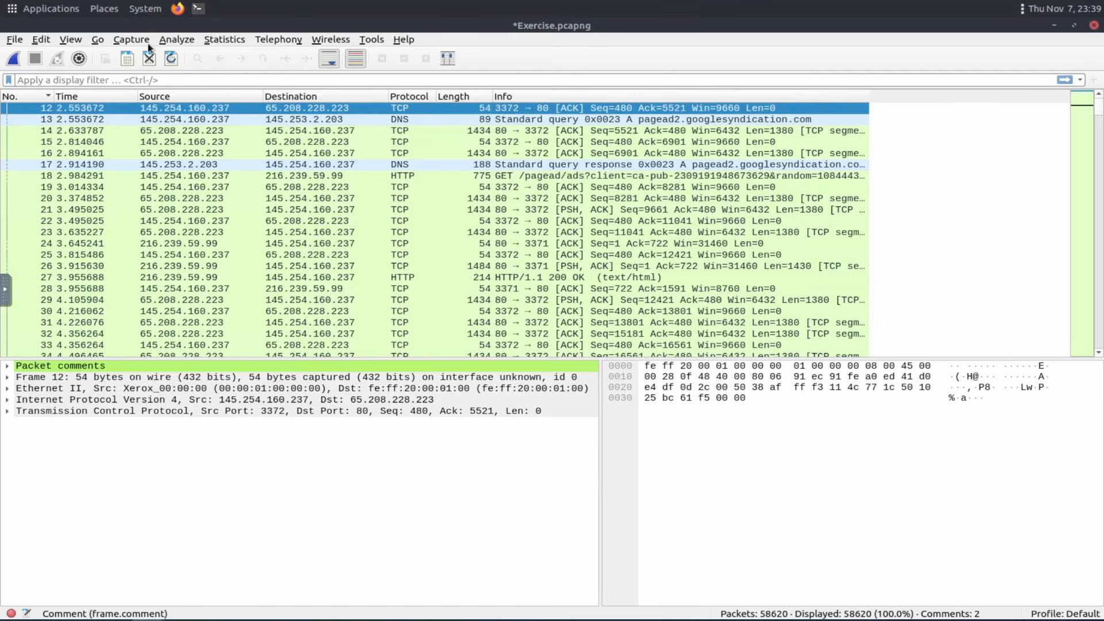
Go to packet number 39765.
left_click(95, 39)
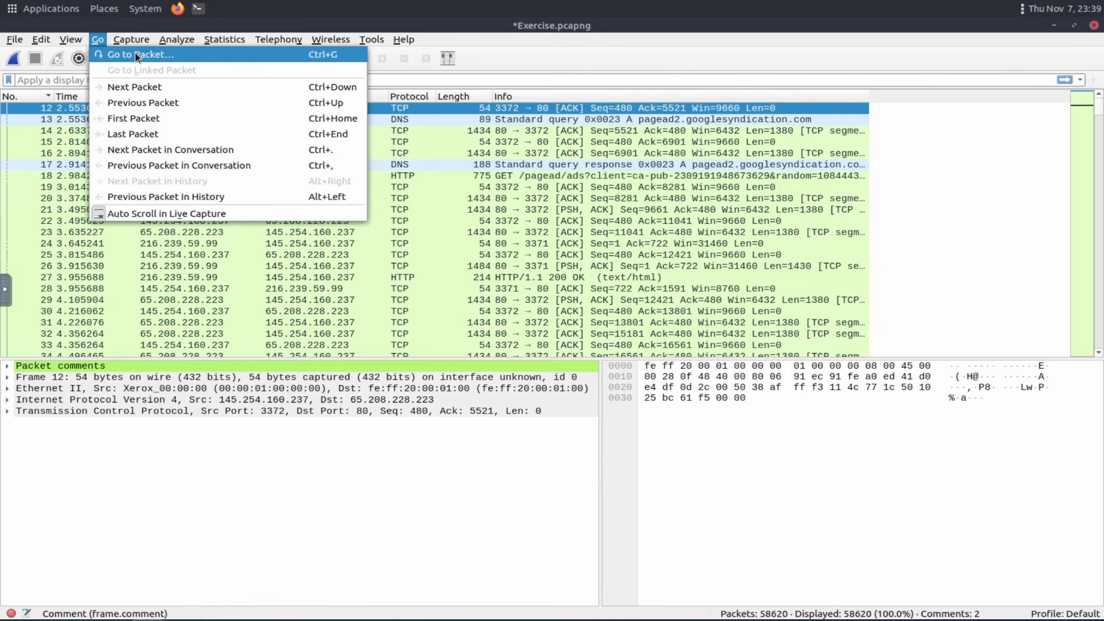
left_click(135, 51)
type("39765")
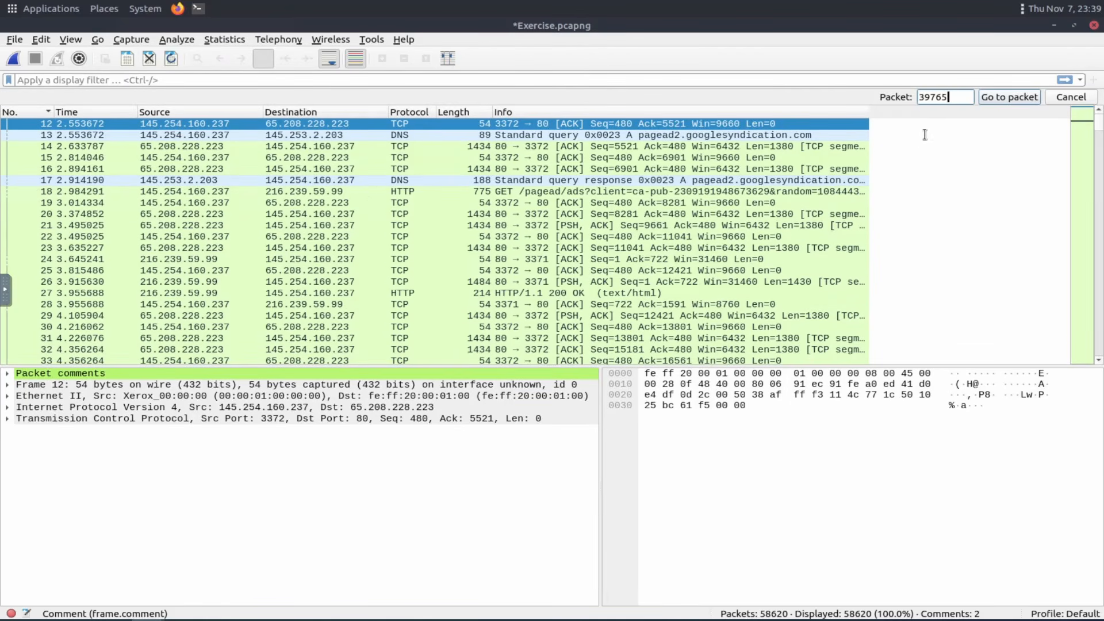
key("Return")
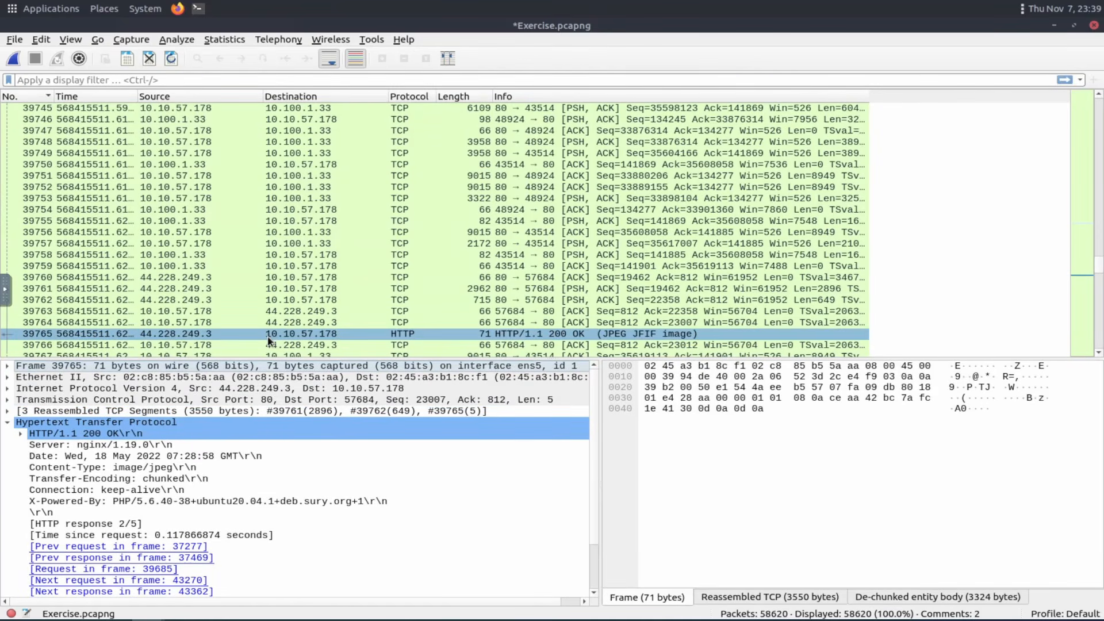
Export packet 39765's JPEG File Interchange Format bytes as a raw file named asdf on the Desktop.
scroll(79, 448, "down", 2)
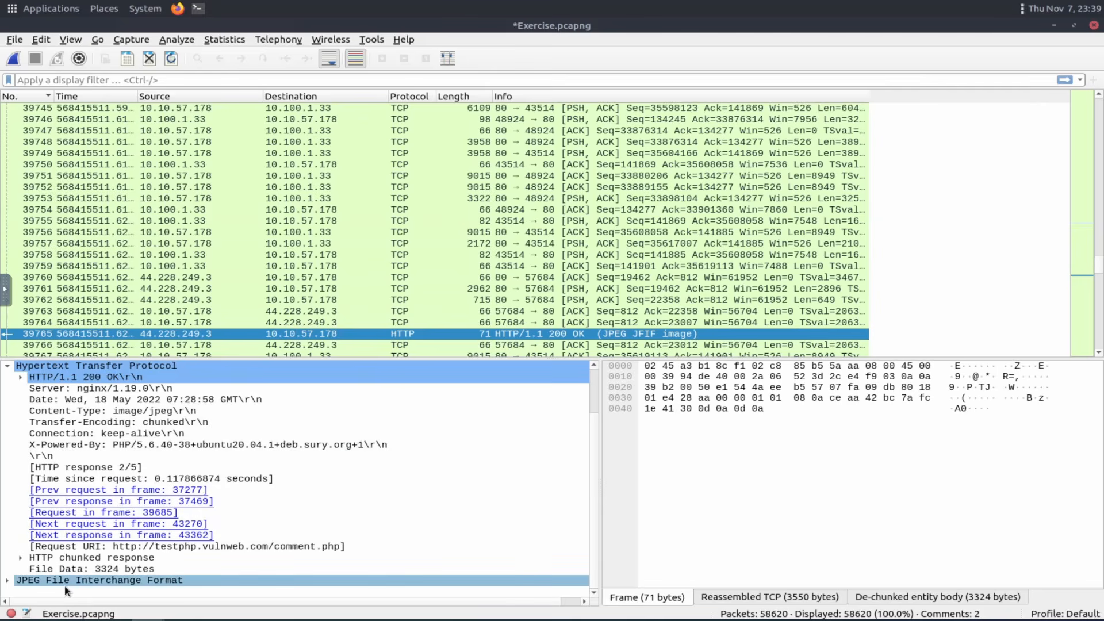
left_click(8, 365)
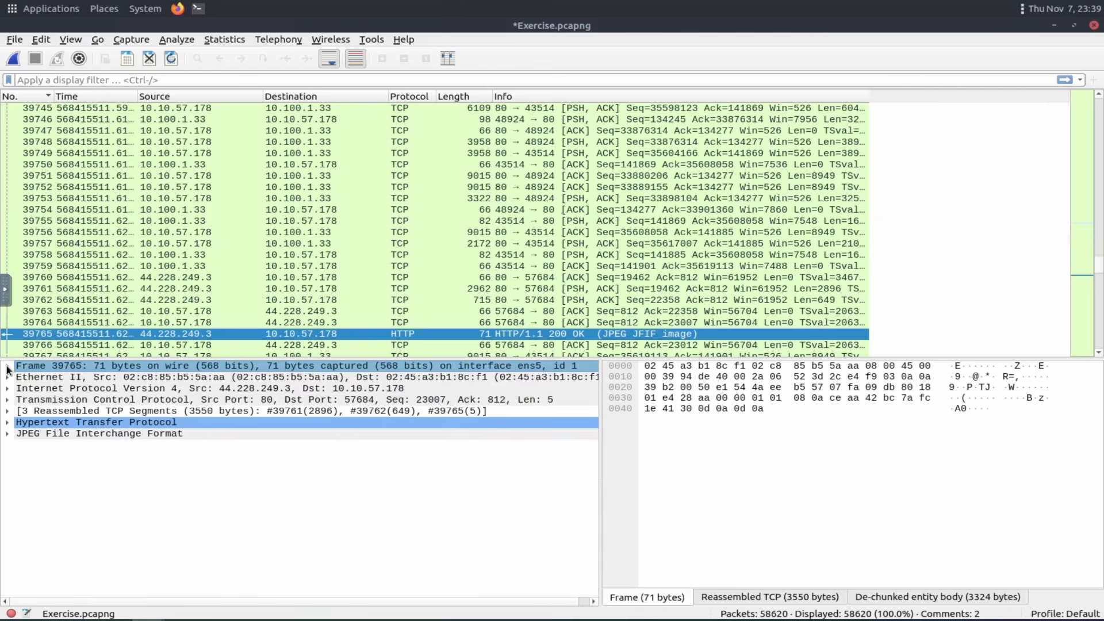
left_click(41, 433)
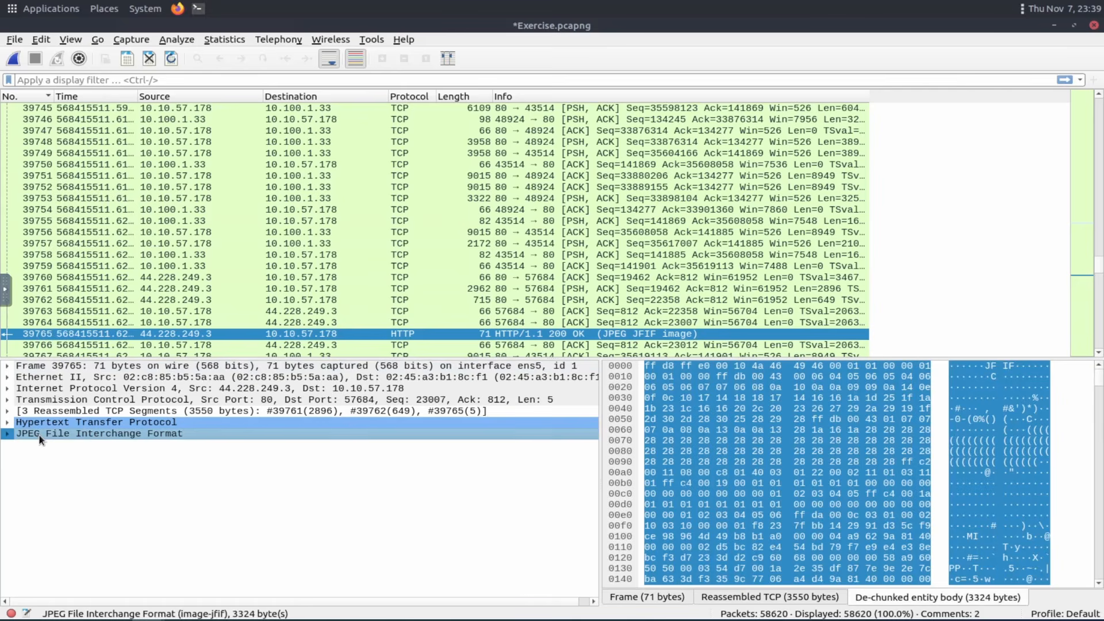
left_click(7, 438)
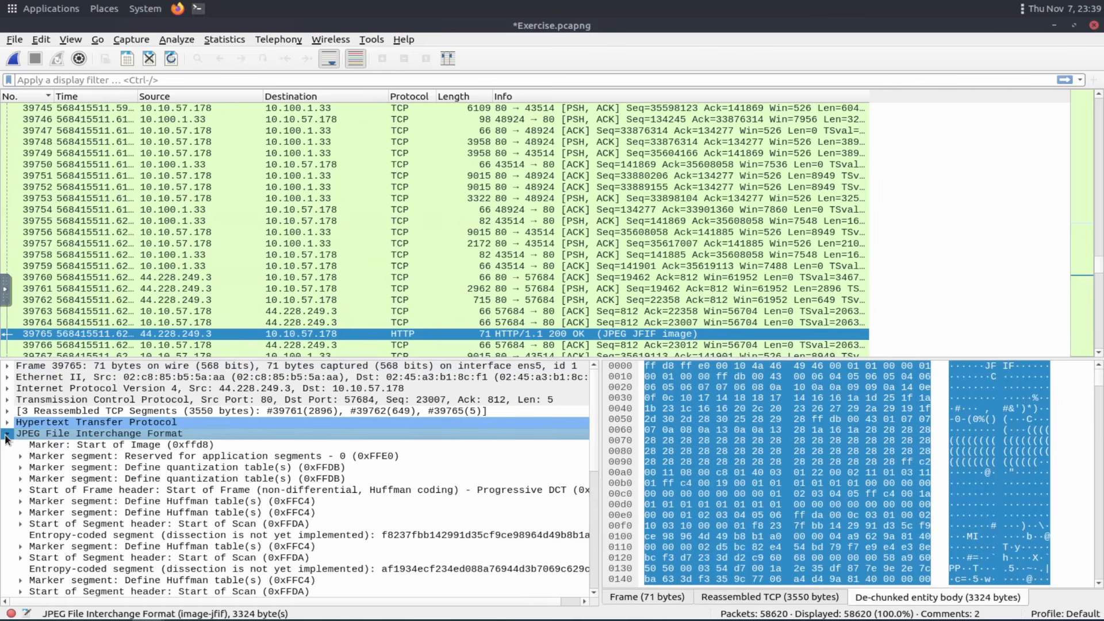
right_click(76, 439)
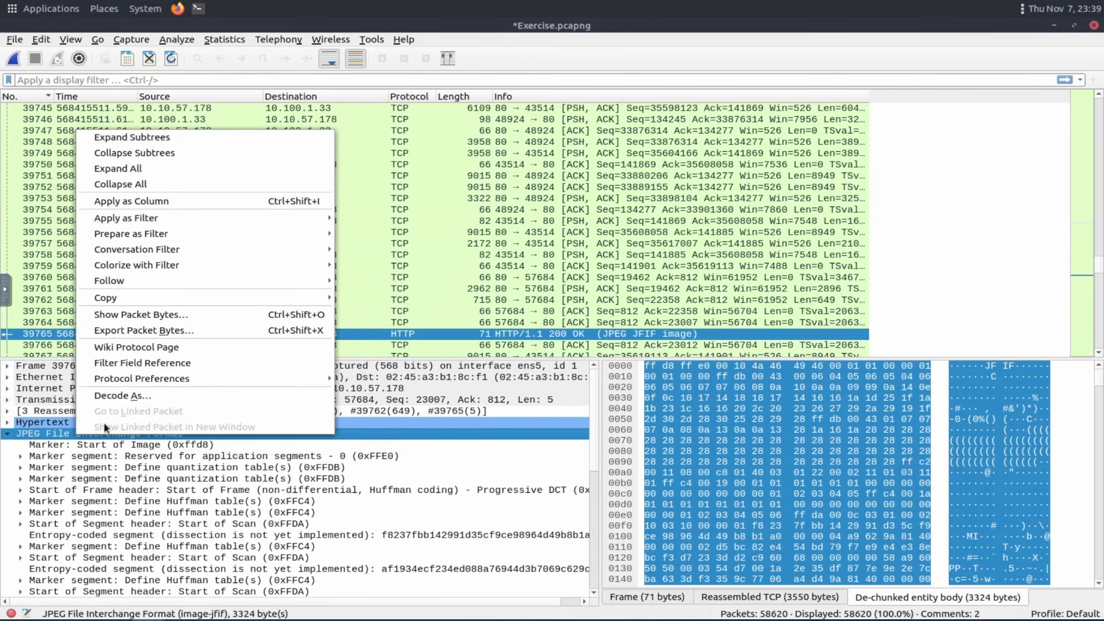
left_click(173, 332)
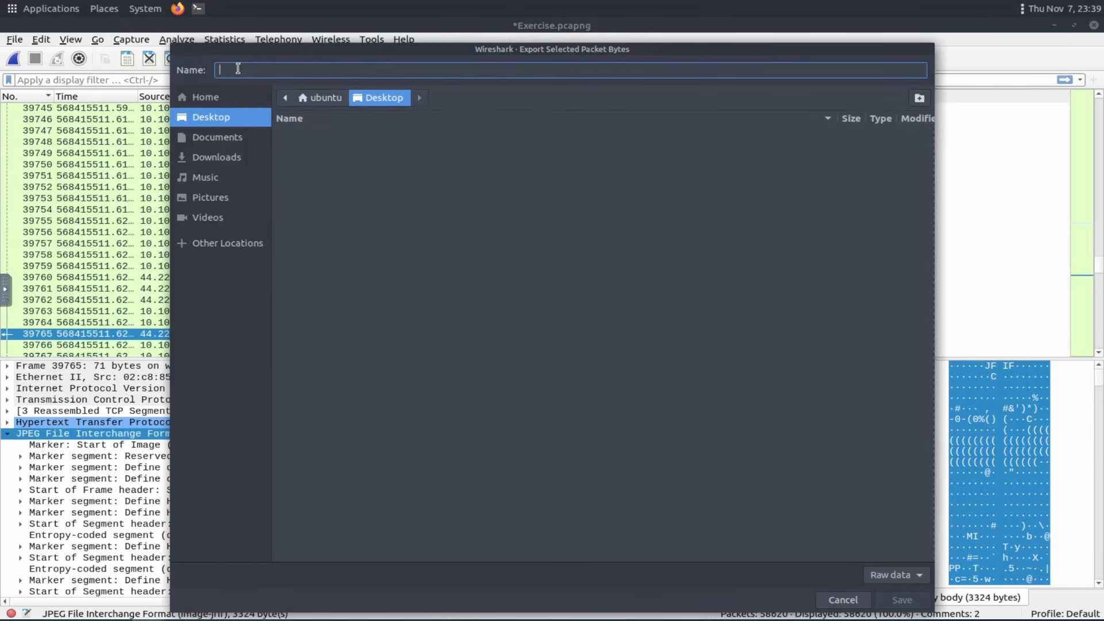
type("asdf")
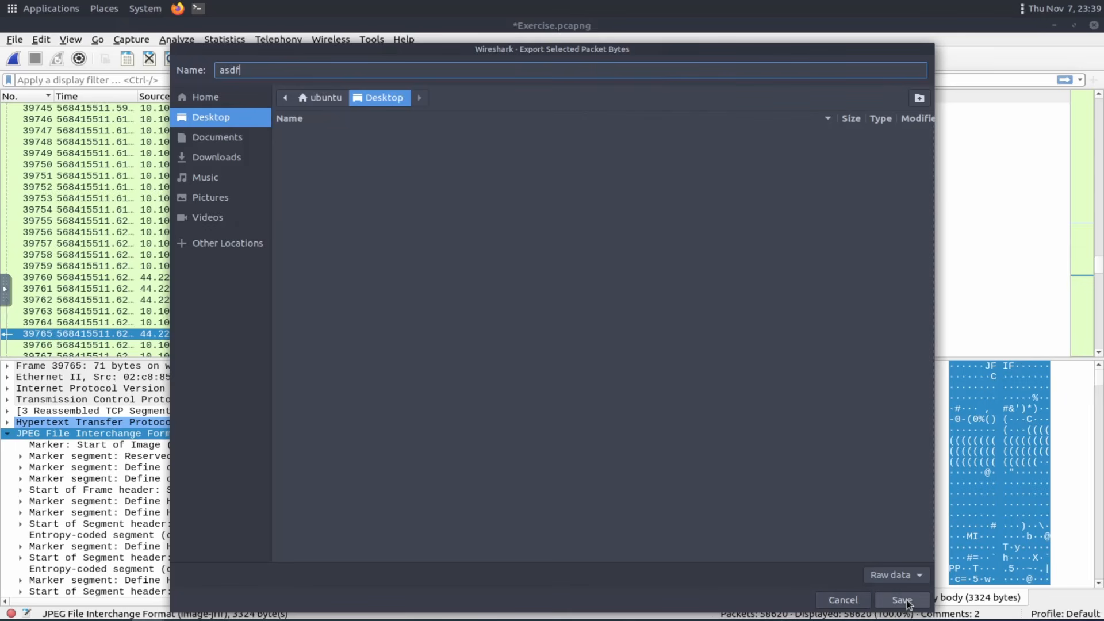
left_click(902, 601)
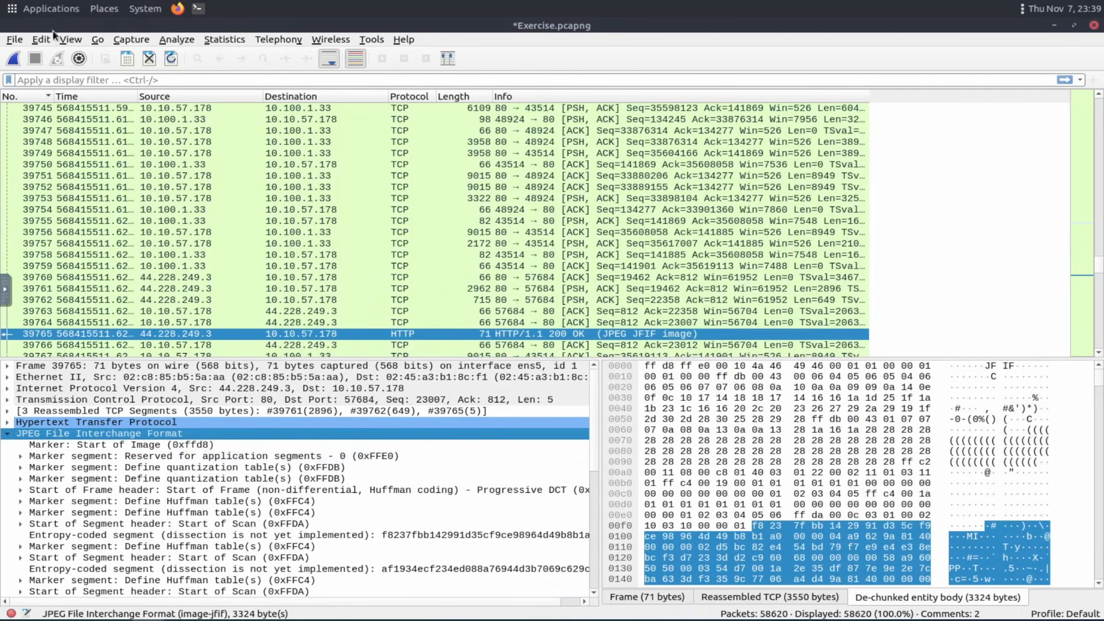
Open the HTTP export objects list, filter it for jpe, select the packet 39765 image, and close the list.
left_click(17, 40)
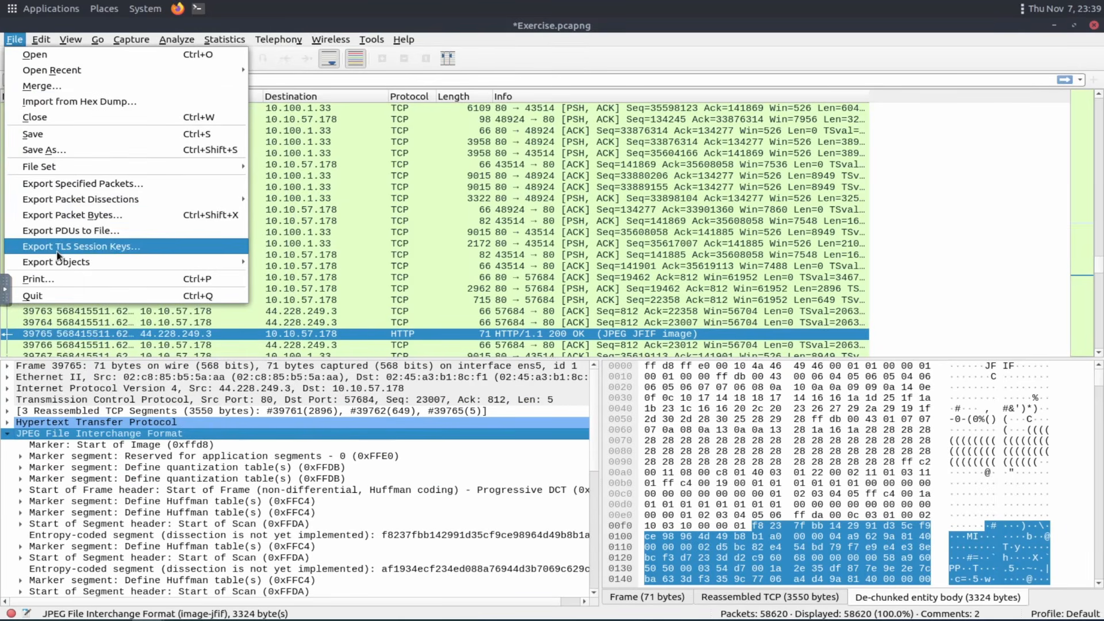
mouse_move(63, 262)
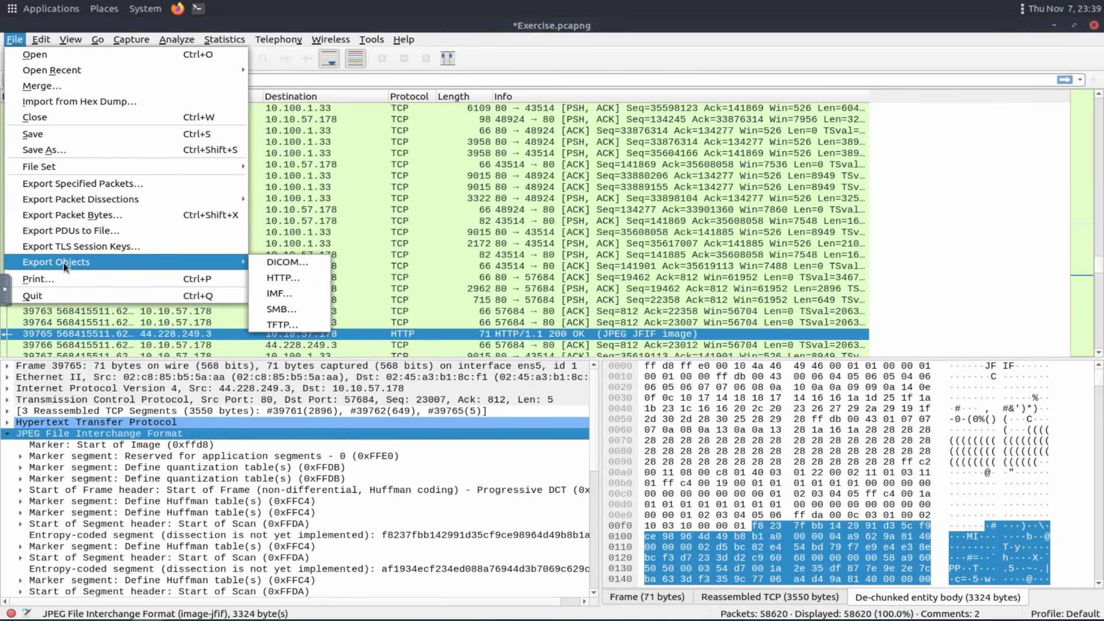
left_click(291, 279)
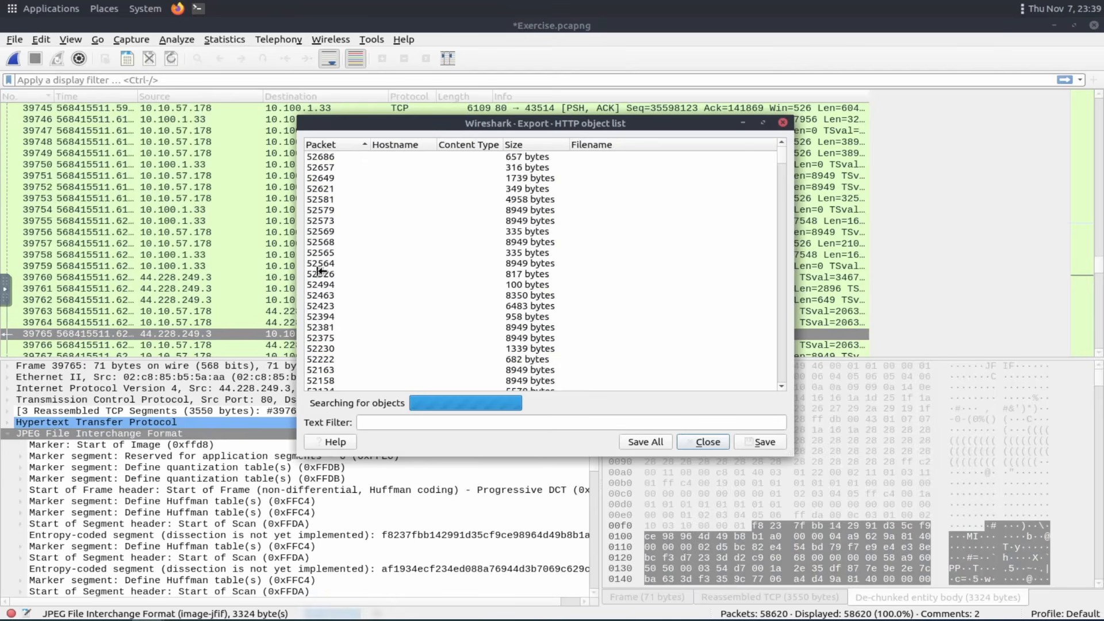
left_click(431, 421)
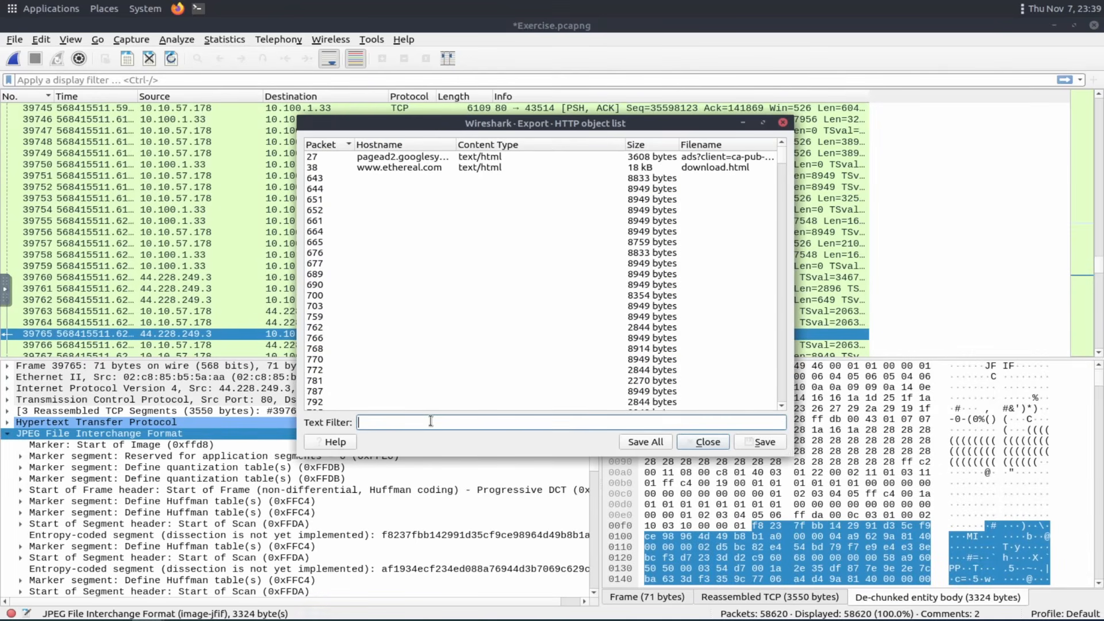
type("jpe")
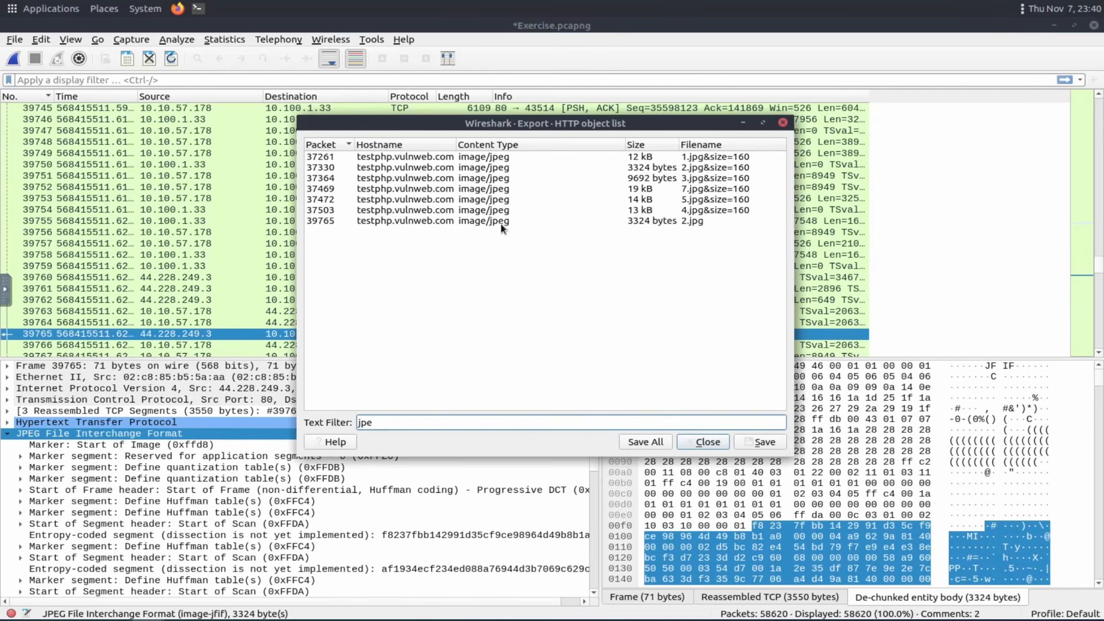
left_click(323, 222)
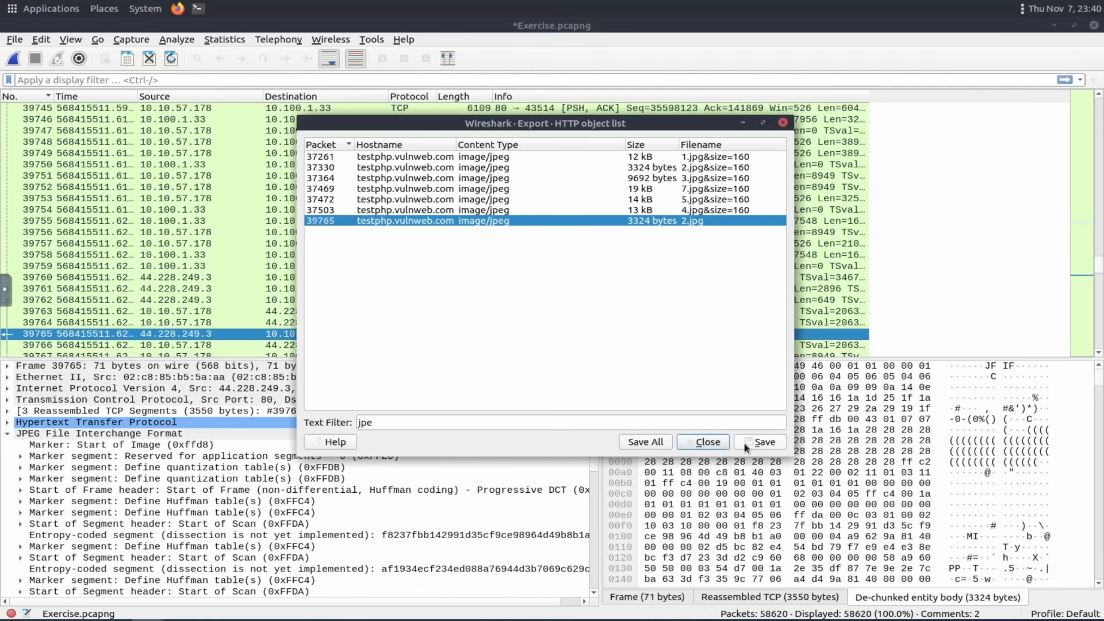
left_click(703, 442)
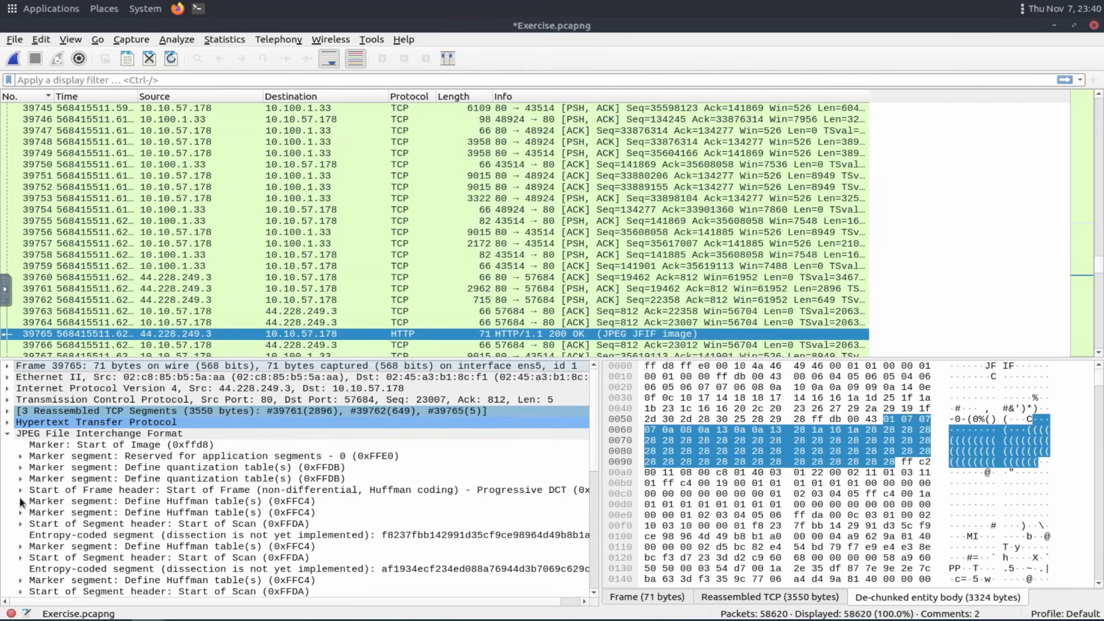
Collapse the JPEG details and minimize Wireshark to show the desktop.
left_click(12, 434)
left_click(8, 435)
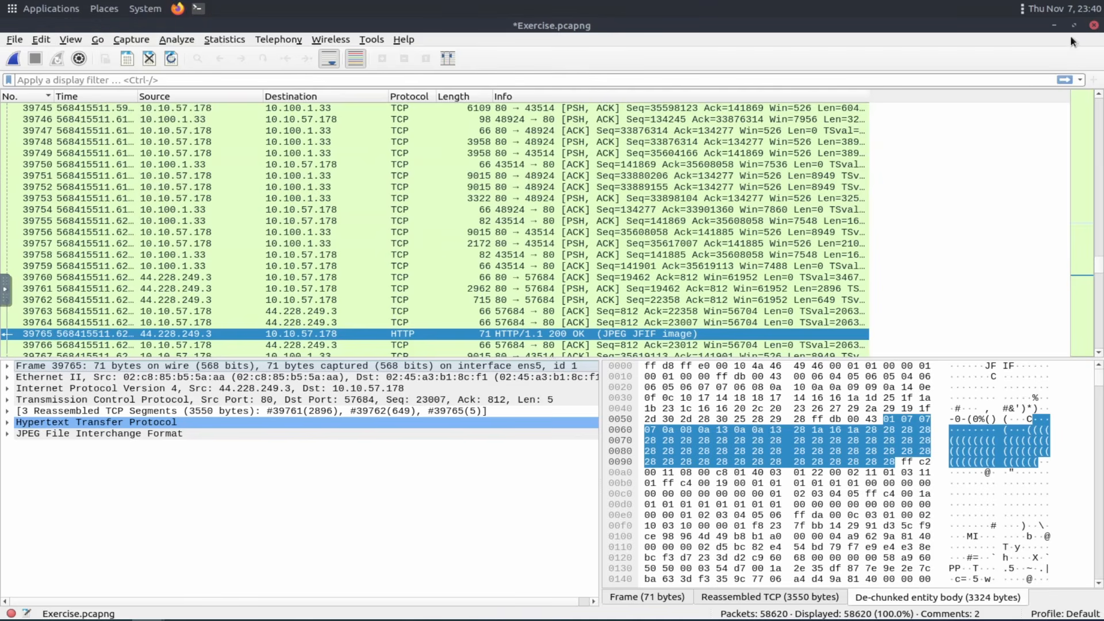
left_click(1053, 26)
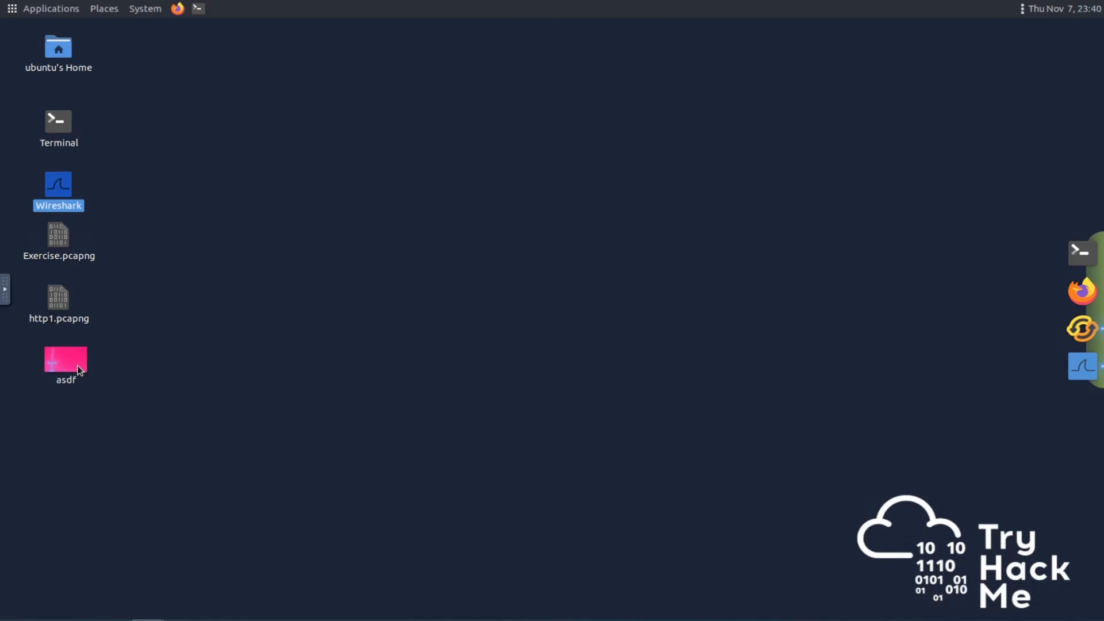
Open a terminal, reposition its window, and list the home directory contents with ls.
double_click(65, 121)
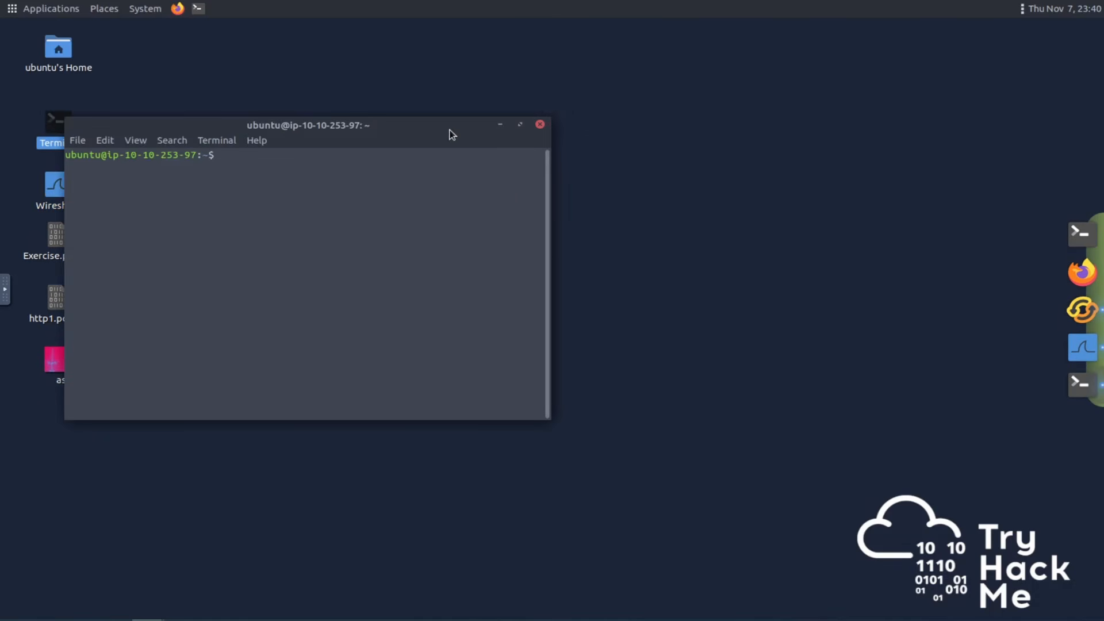
left_click_drag(450, 130, 641, 96)
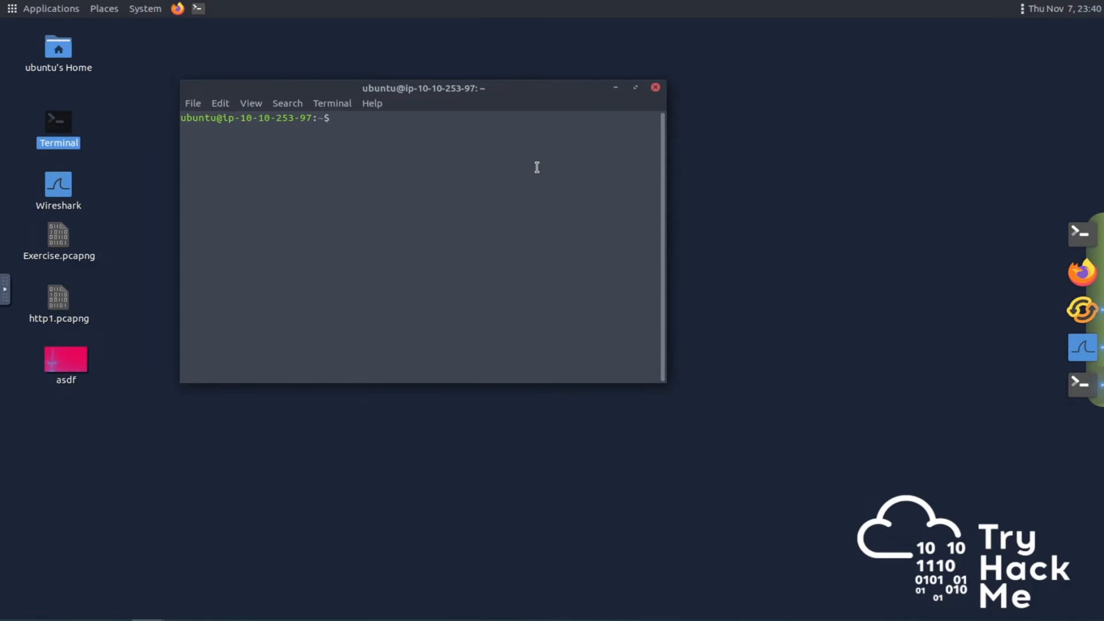
type("md5sum")
key("BackSpace")
key("BackSpace")
key("BackSpace")
key("BackSpace")
key("BackSpace")
key("BackSpace")
key("BackSpace")
type("ls")
key("Return")
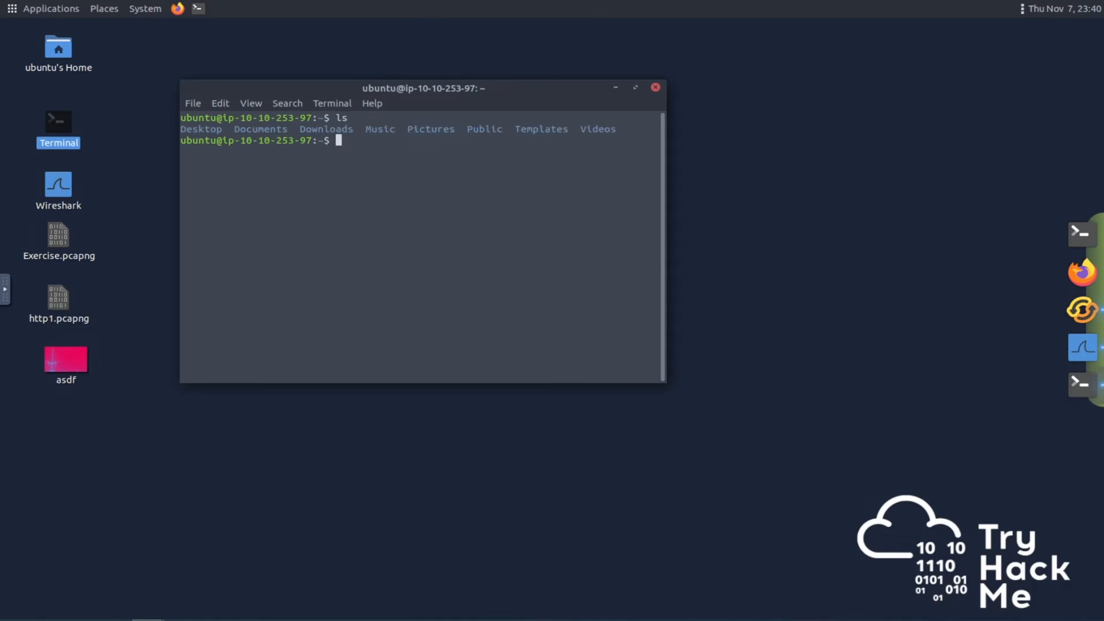
Change into the Desktop directory with cd Desktop/.
type("cdDeskt")
key("BackSpace")
key("BackSpace")
key("BackSpace")
key("BackSpace")
key("BackSpace")
type("Des")
key("Tab")
key("Return")
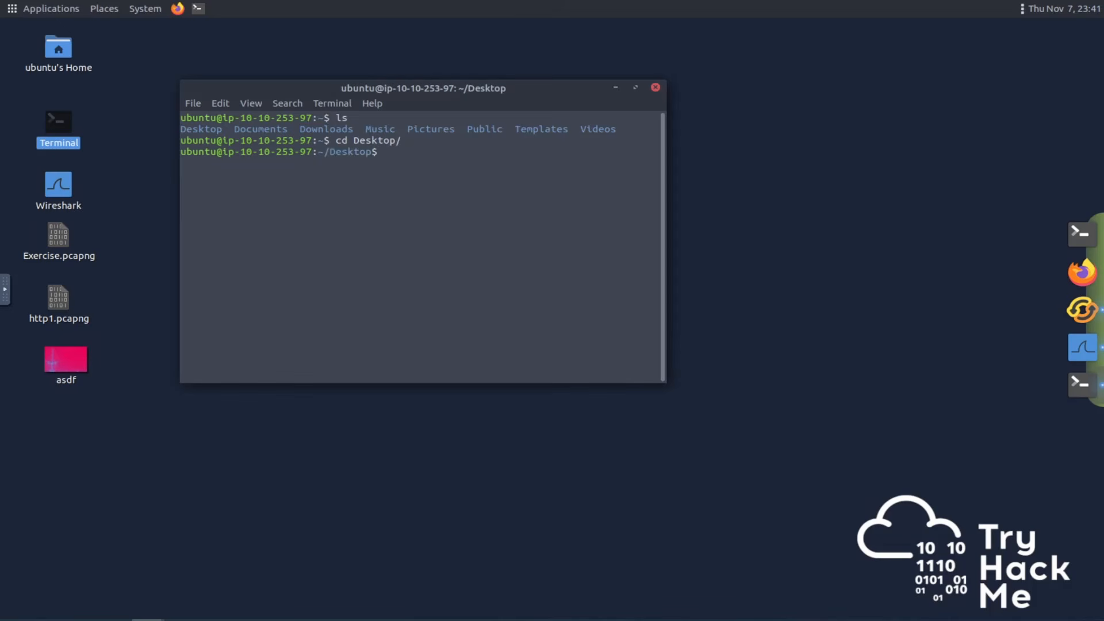
Try to compute the MD5 hash of a file named adsf.
type("md5sum adsf")
key("Return")
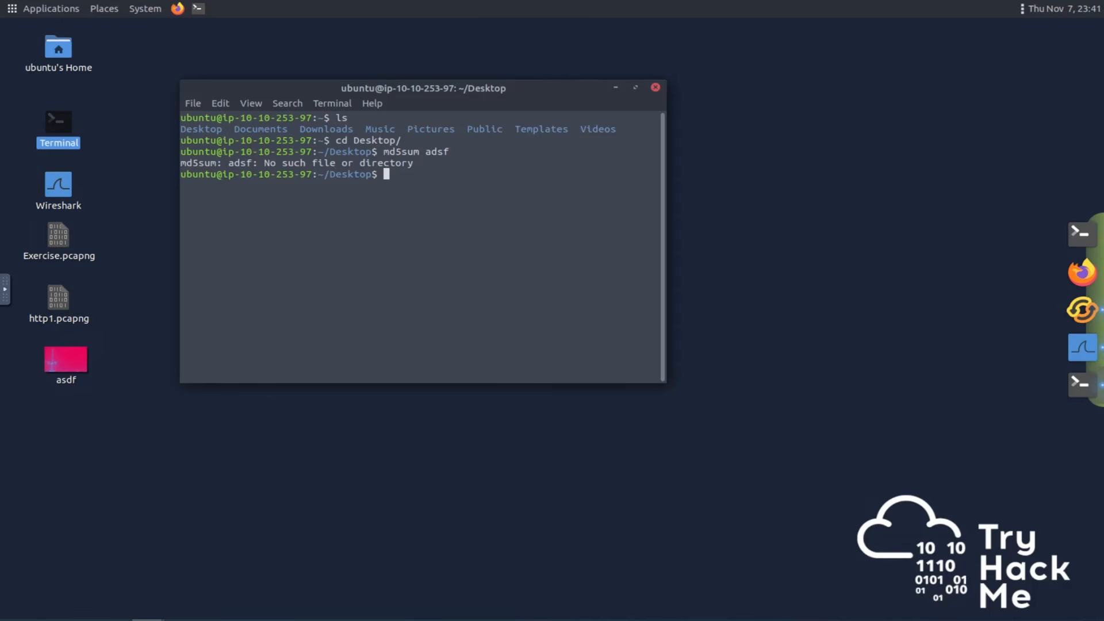
Run sum on the asdf file, then cancel a bare sum command.
type("sum")
key("BackSpace")
key("BackSpace")
key("BackSpace")
type("md5sum")
key("BackSpace")
key("BackSpace")
key("BackSpace")
key("BackSpace")
key("BackSpace")
key("BackSpace")
key("BackSpace")
type("um asdf")
key("Return")
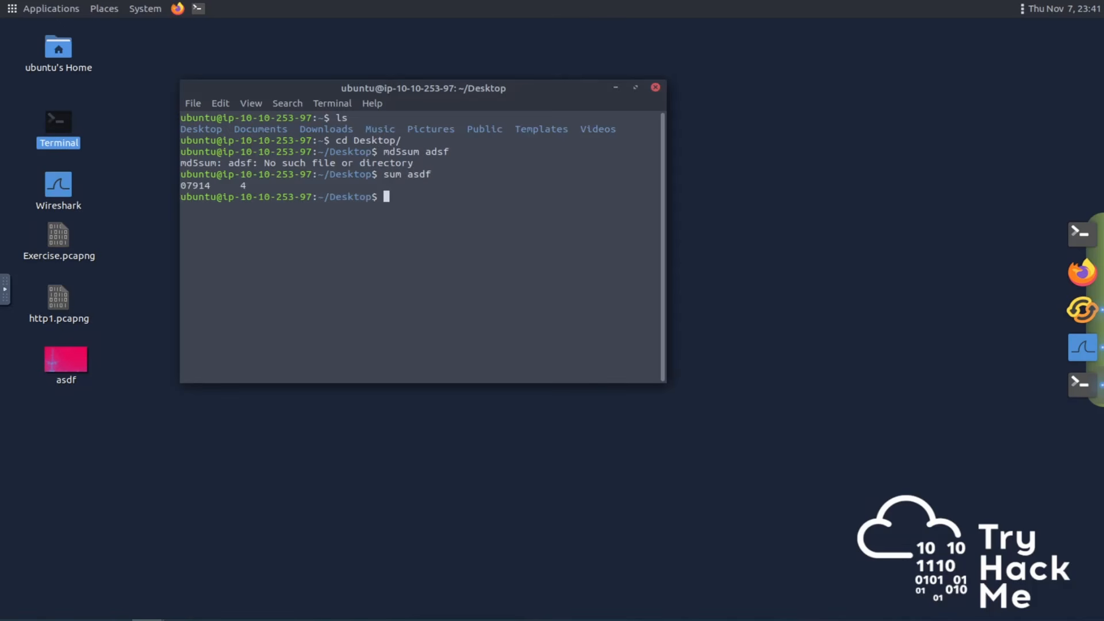
type("sum")
key("ctrl+c")
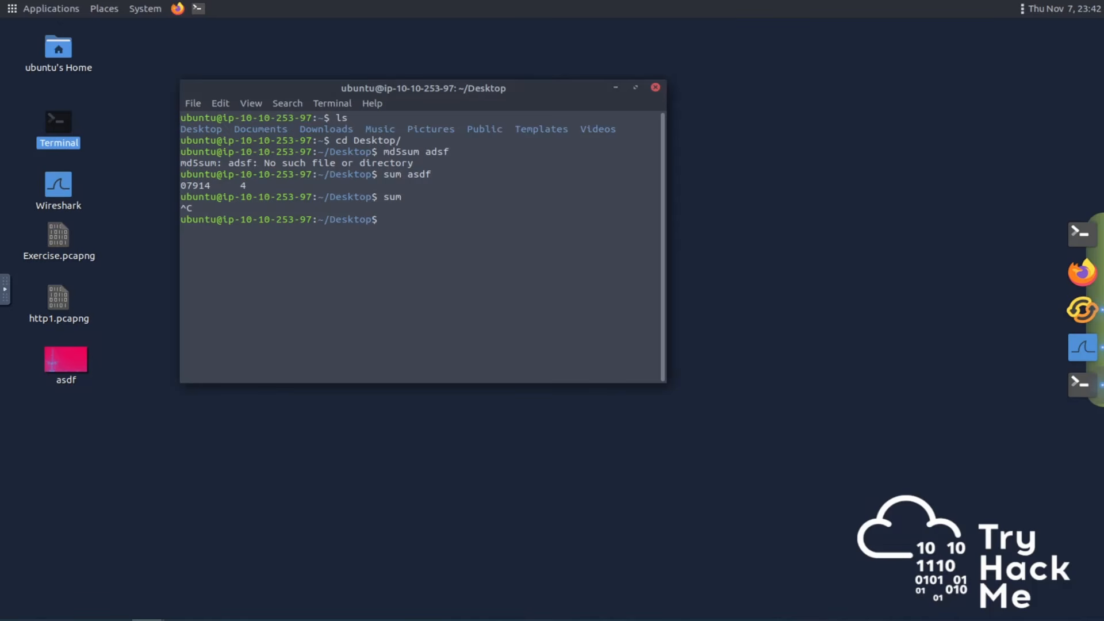
Clear the terminal, then list the Desktop files with ls after a mistyped command.
type("clear")
key("Return")
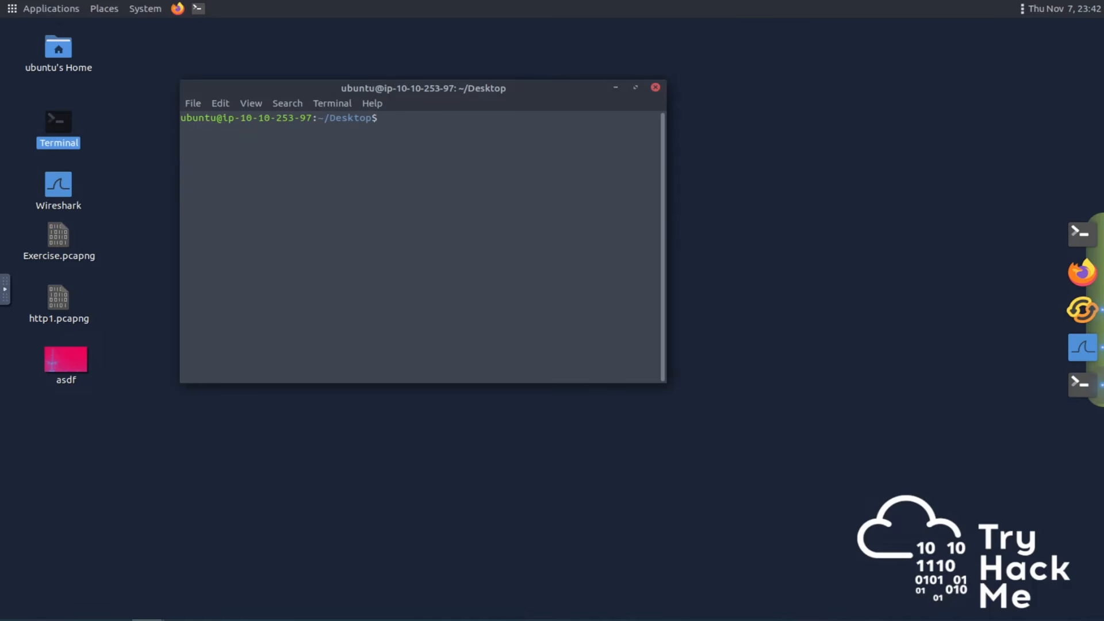
type(";s")
key("Return")
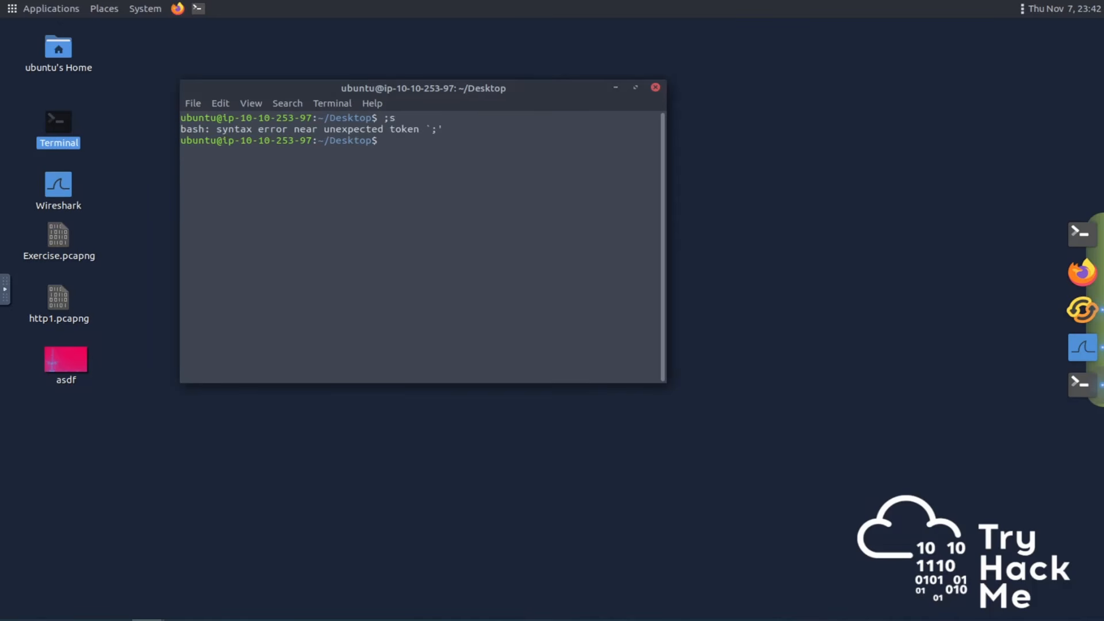
type("ls")
key("Return")
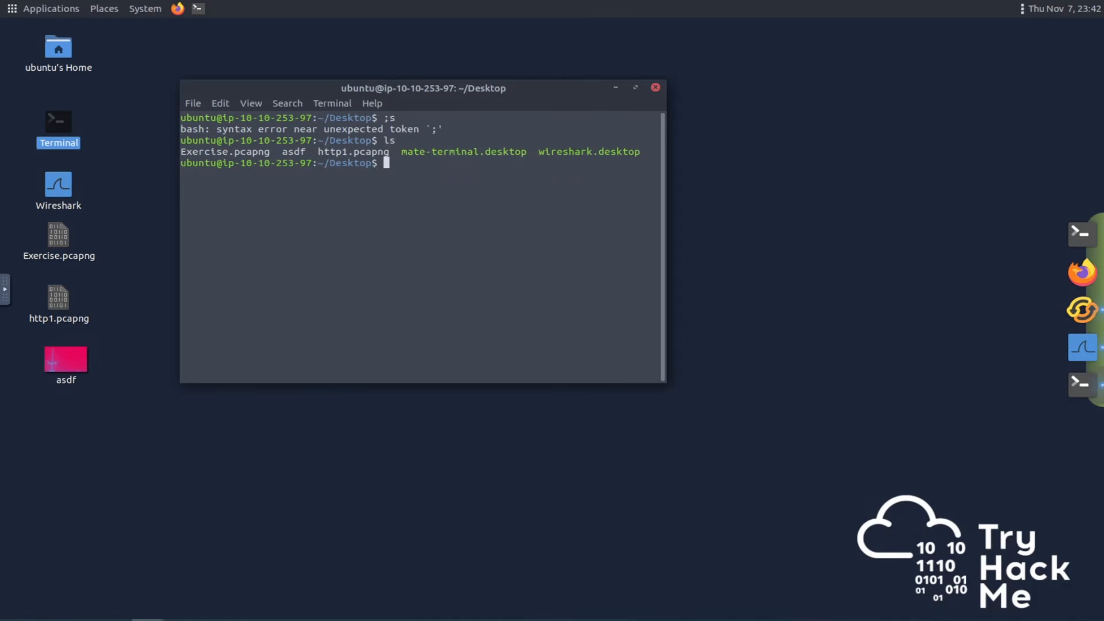
Compute the MD5 hash of the exported asdf file with md5sum.
type("md5sum asdf")
key("Return")
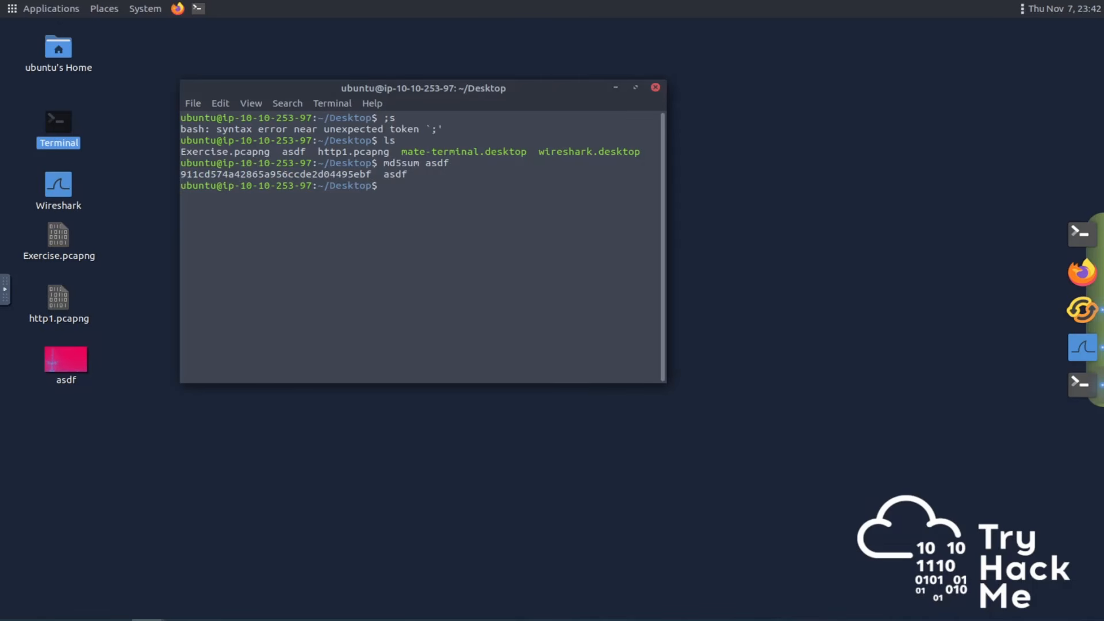
Show the command history and copy the MD5 hash of asdf.
type("history")
key("Return")
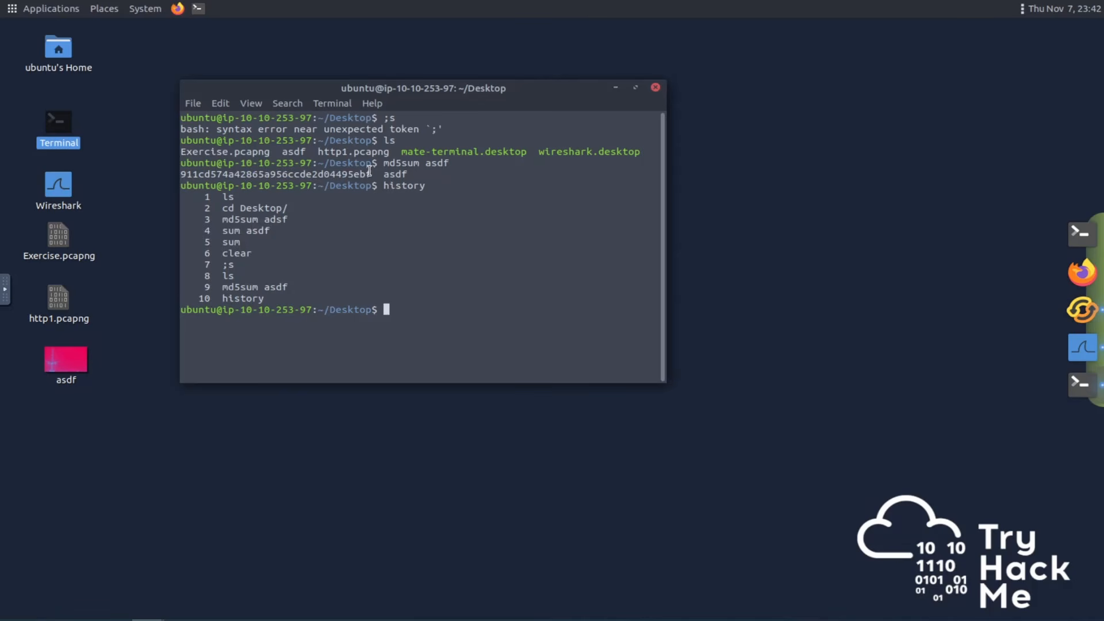
left_click_drag(372, 173, 178, 176)
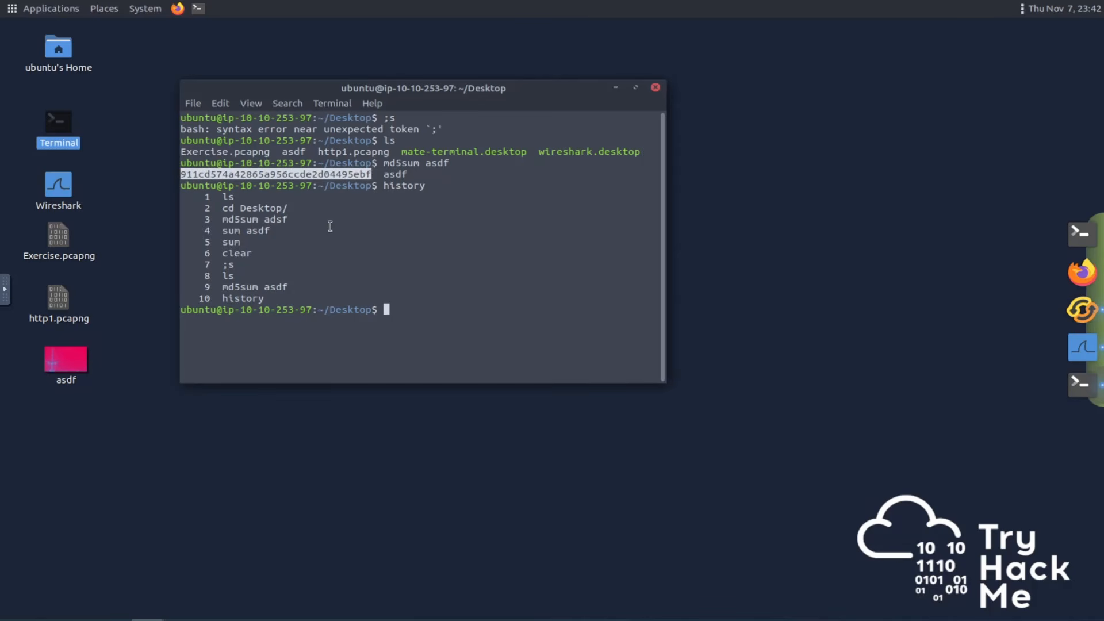
key("ctrl+c")
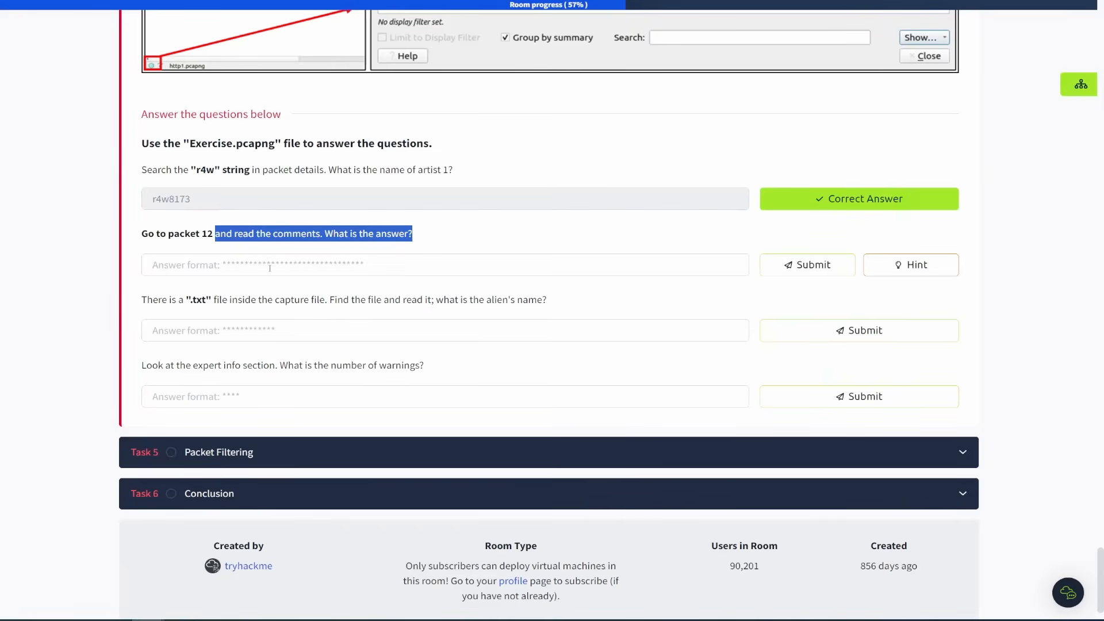
Paste the hash into the packet 12 comments answer field and submit it.
left_click(270, 268)
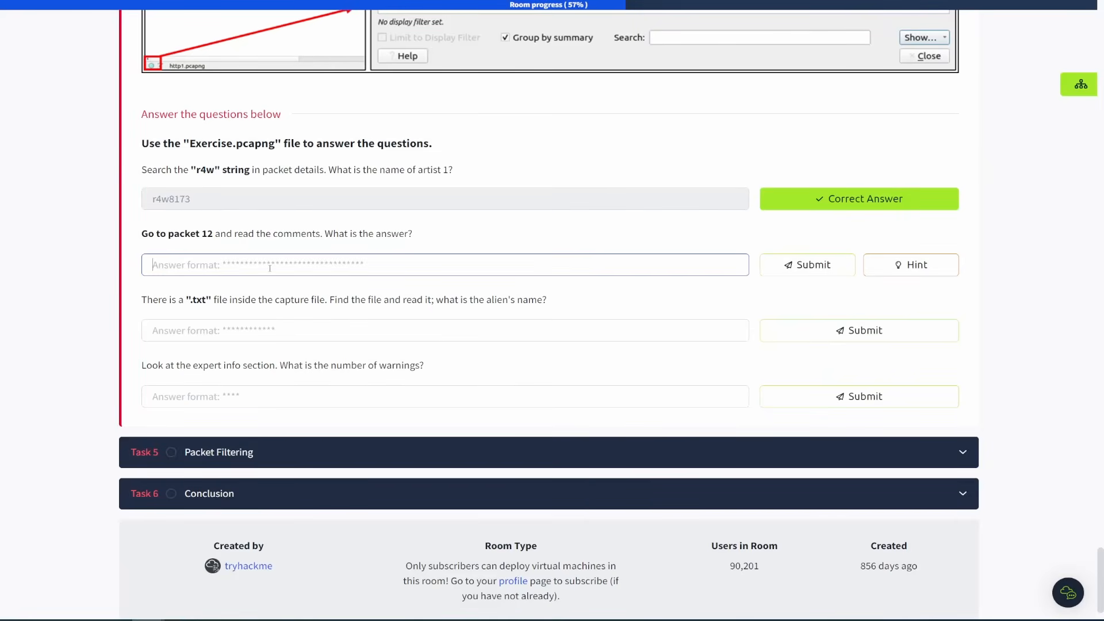
key("ctrl+v")
left_click(812, 264)
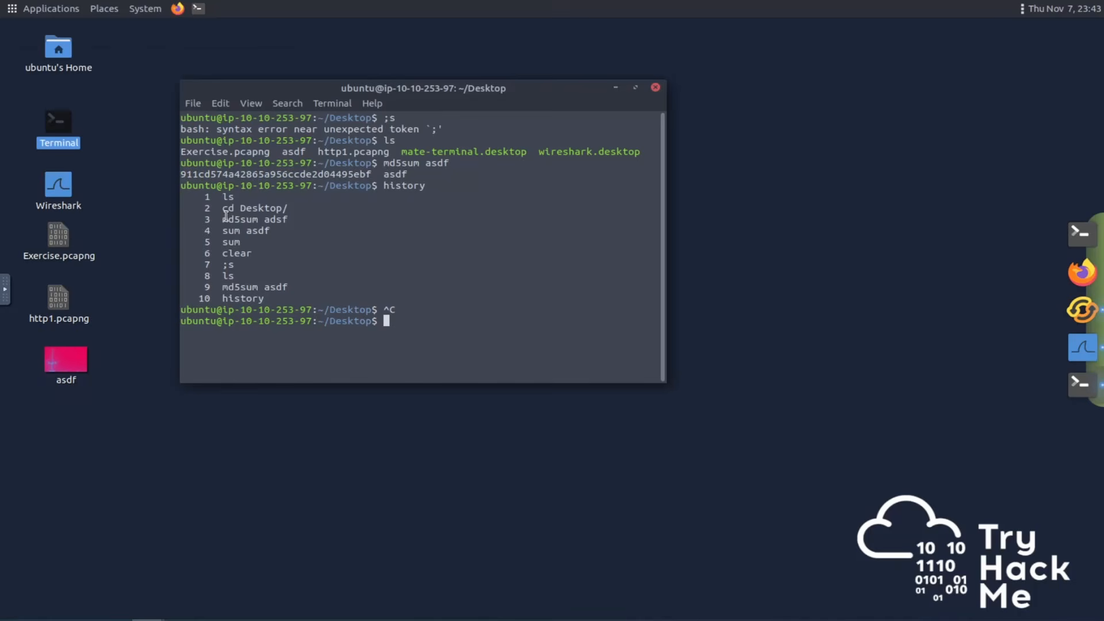
left_click_drag(224, 219, 292, 224)
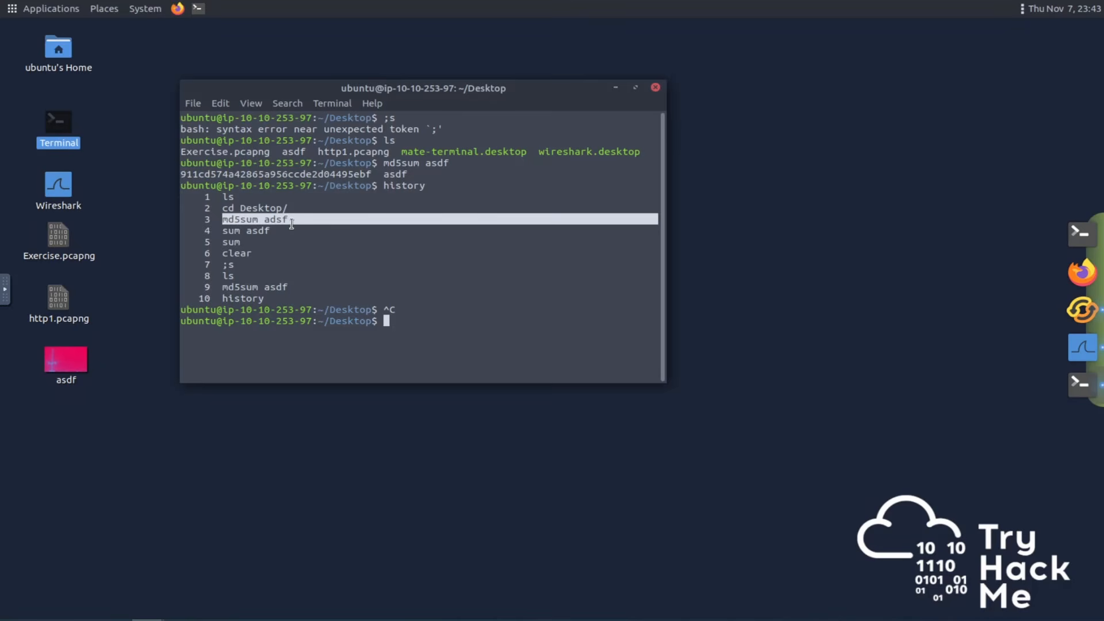
left_click(297, 260)
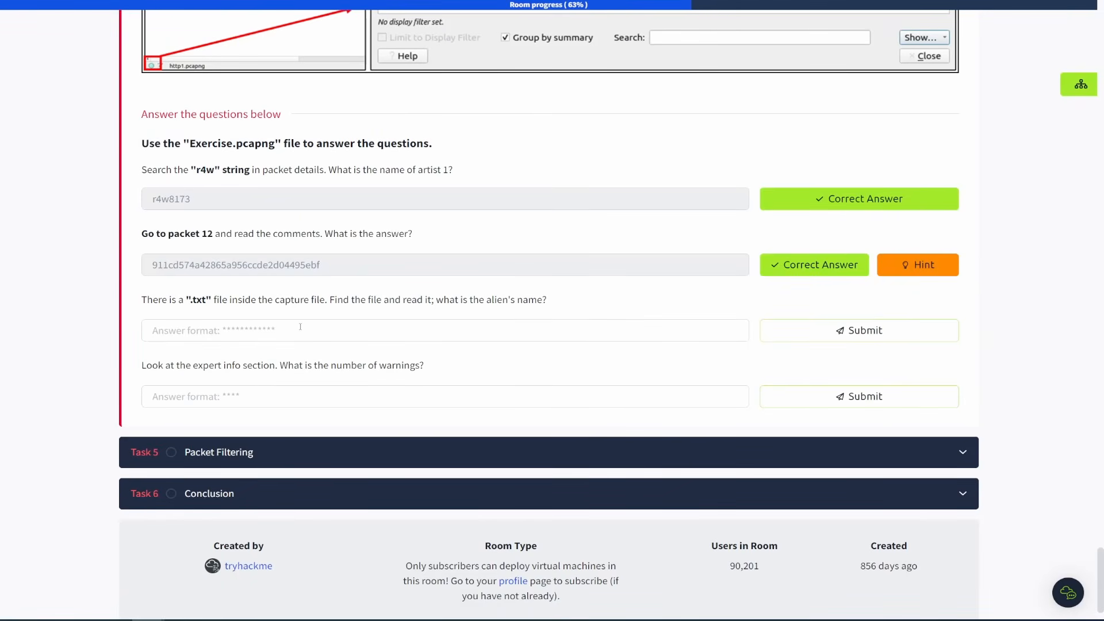
Open the HTTP export objects list for the capture and filter its entries by .txt.
left_click(303, 327)
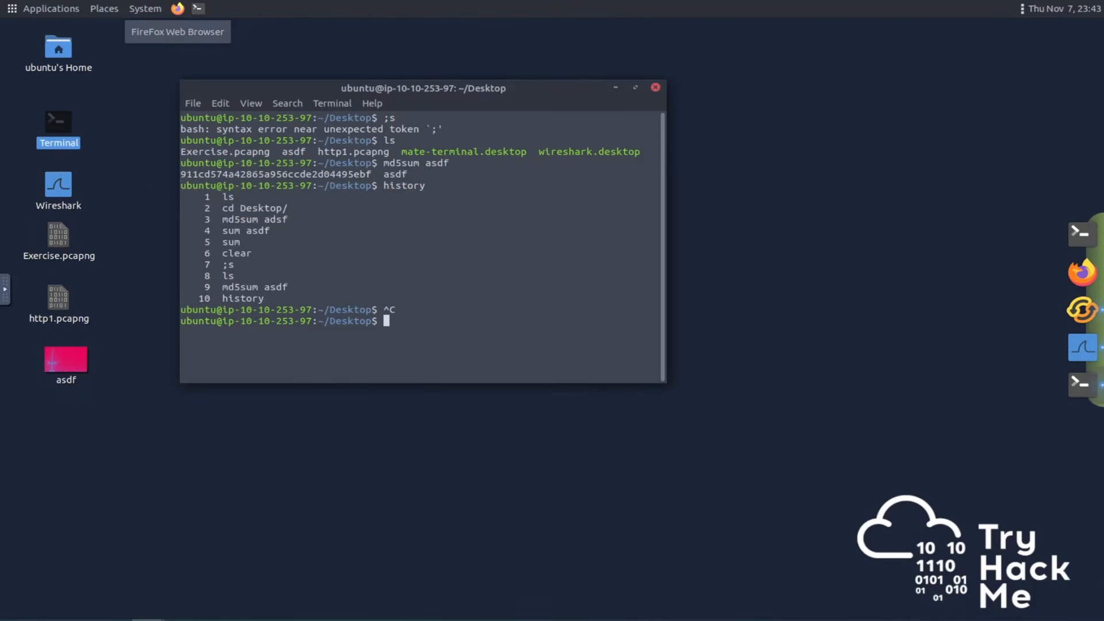
left_click(1081, 351)
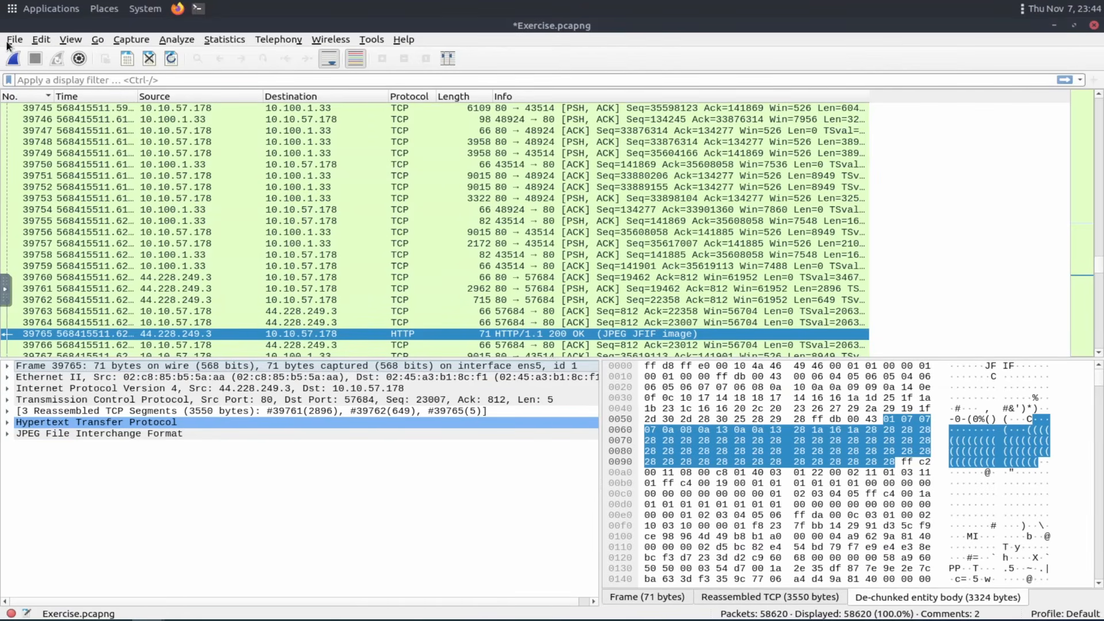
left_click(14, 40)
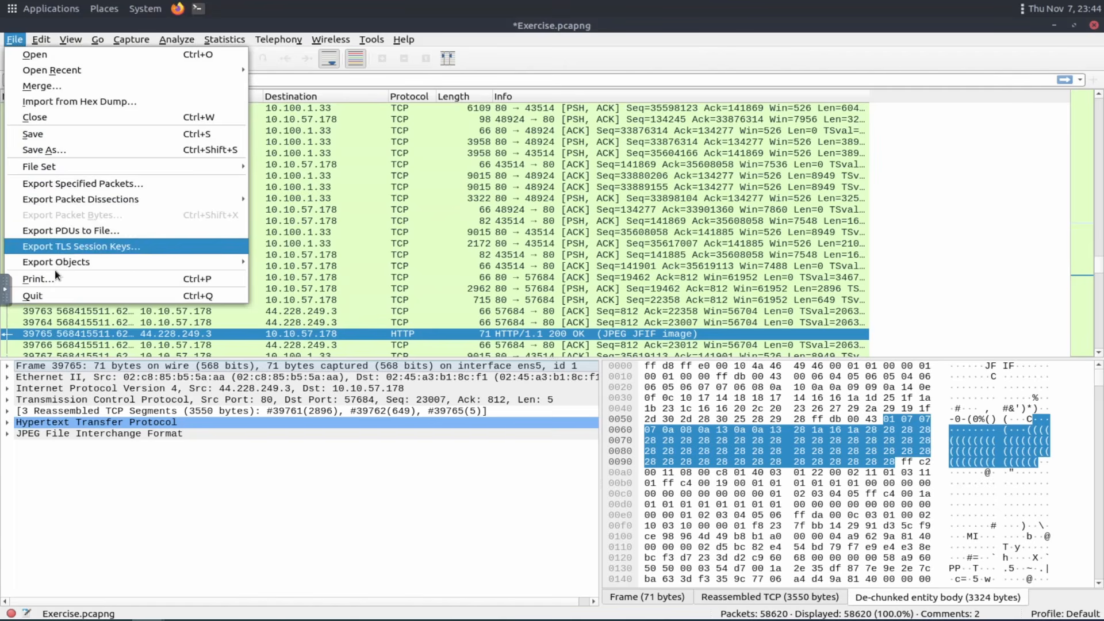
mouse_move(61, 269)
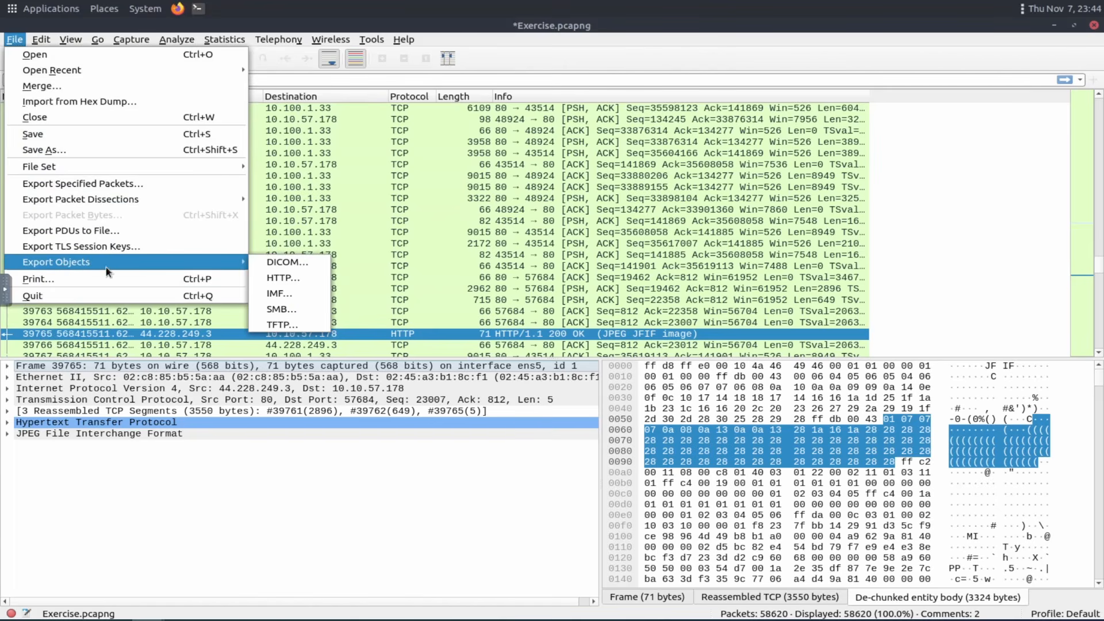
left_click(290, 278)
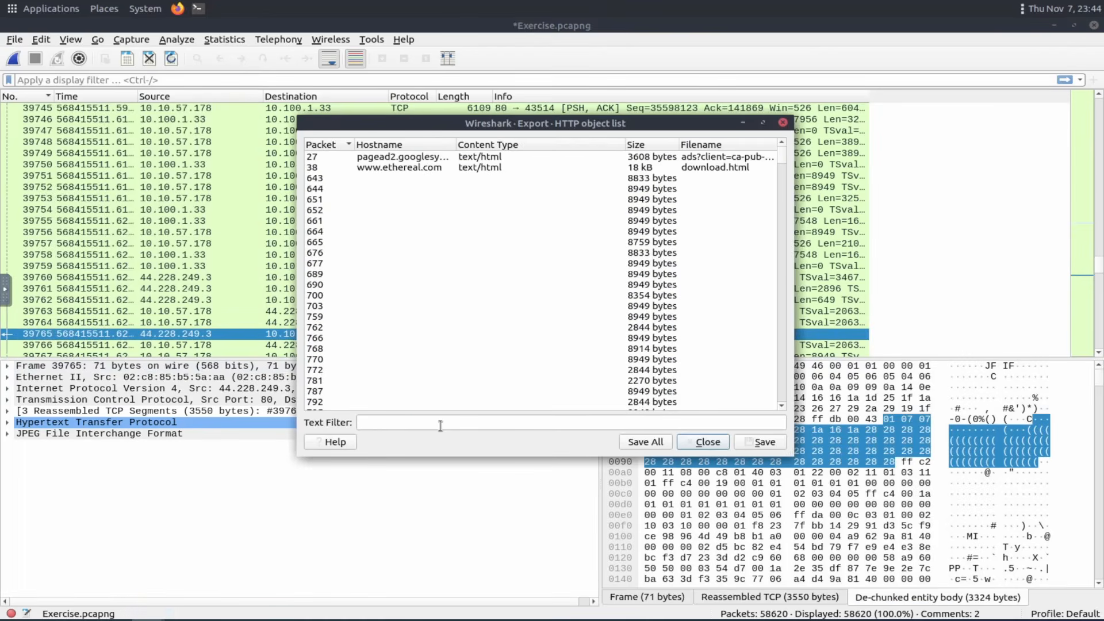
left_click(441, 424)
type(".txt")
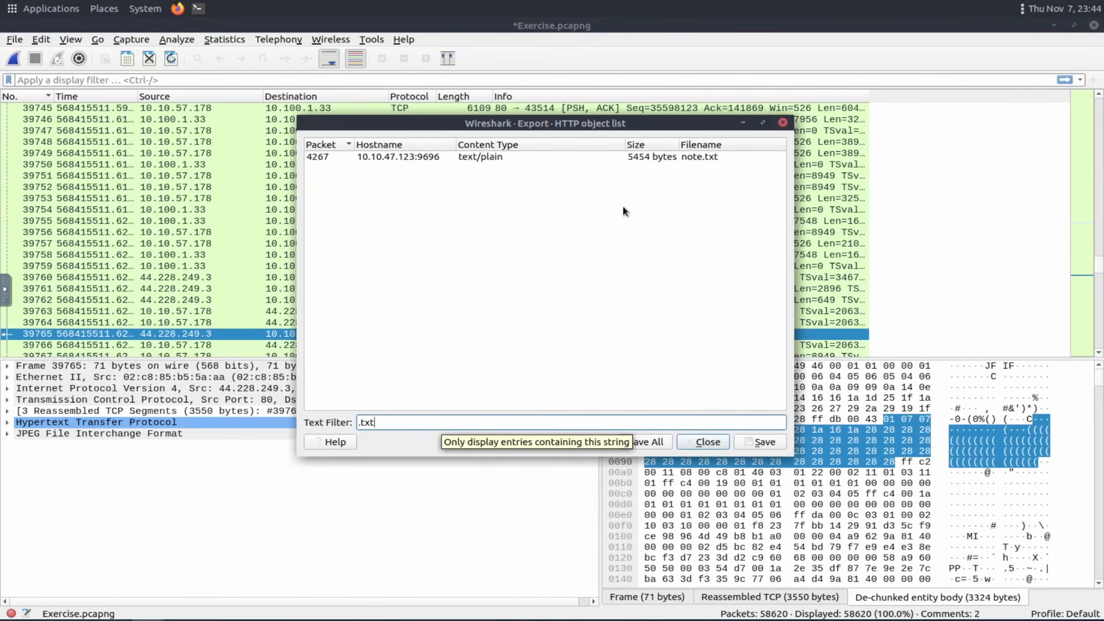
Save the note.txt object to the Desktop folder and close the HTTP object list.
left_click(682, 157)
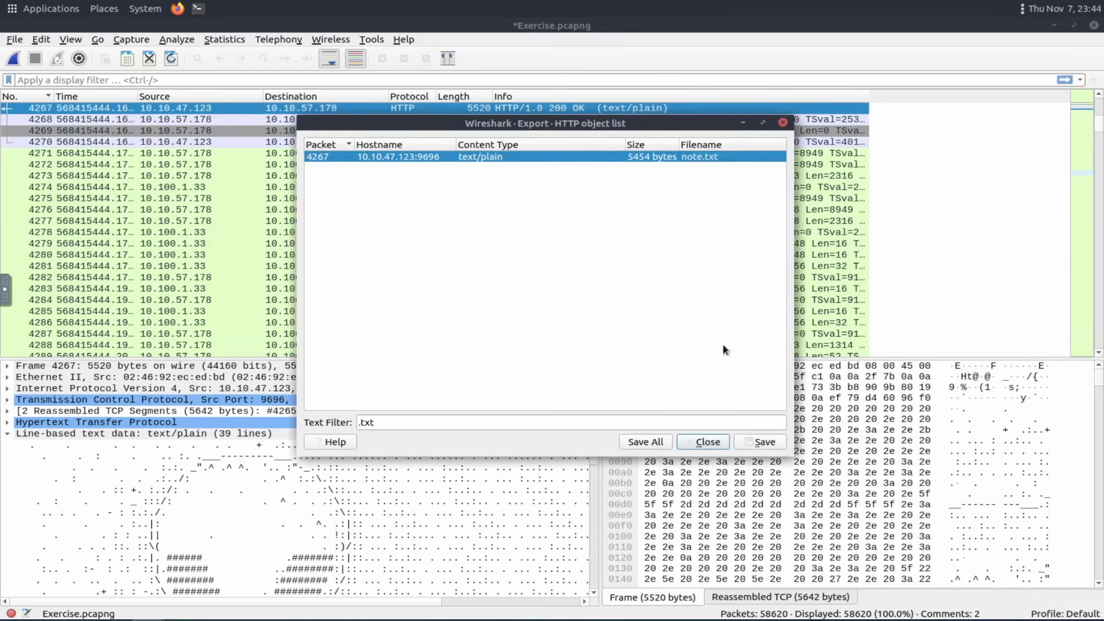
left_click(755, 443)
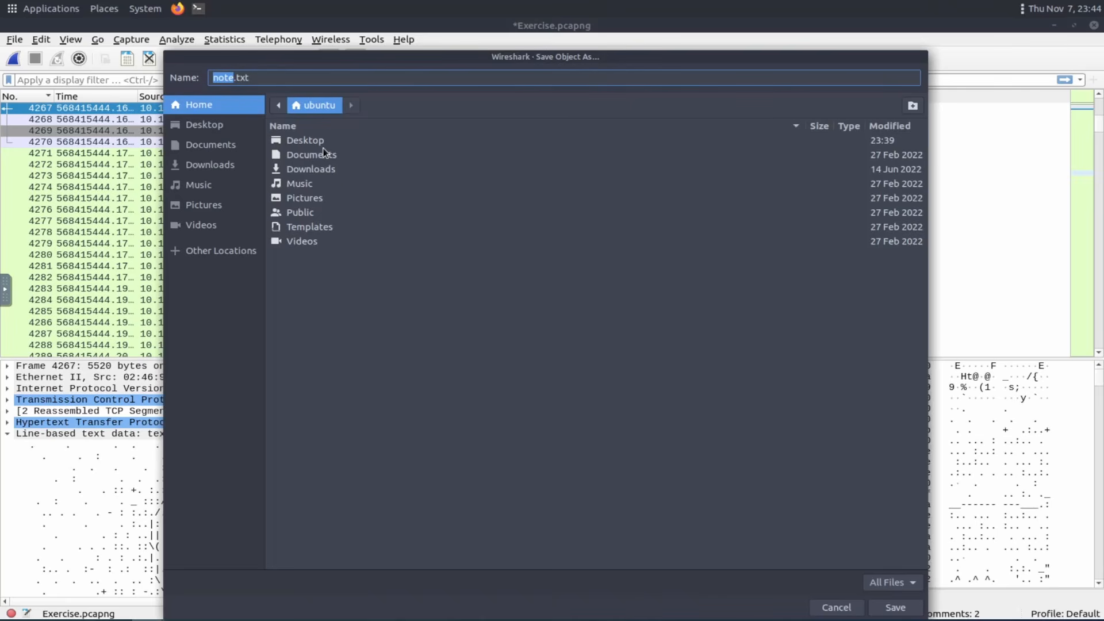
left_click(299, 141)
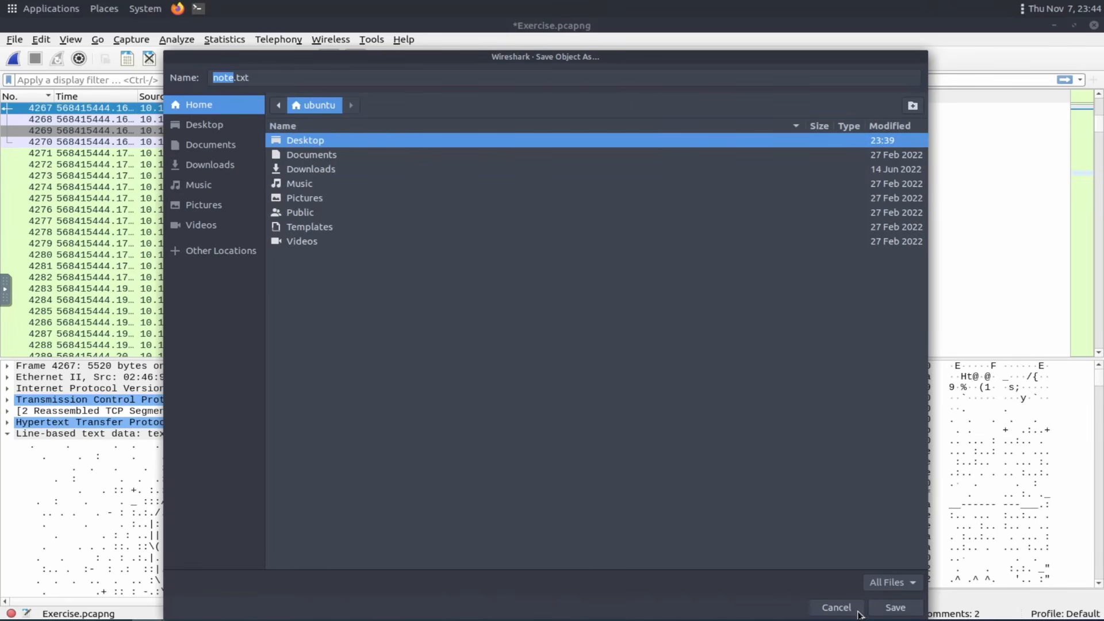
left_click(891, 609)
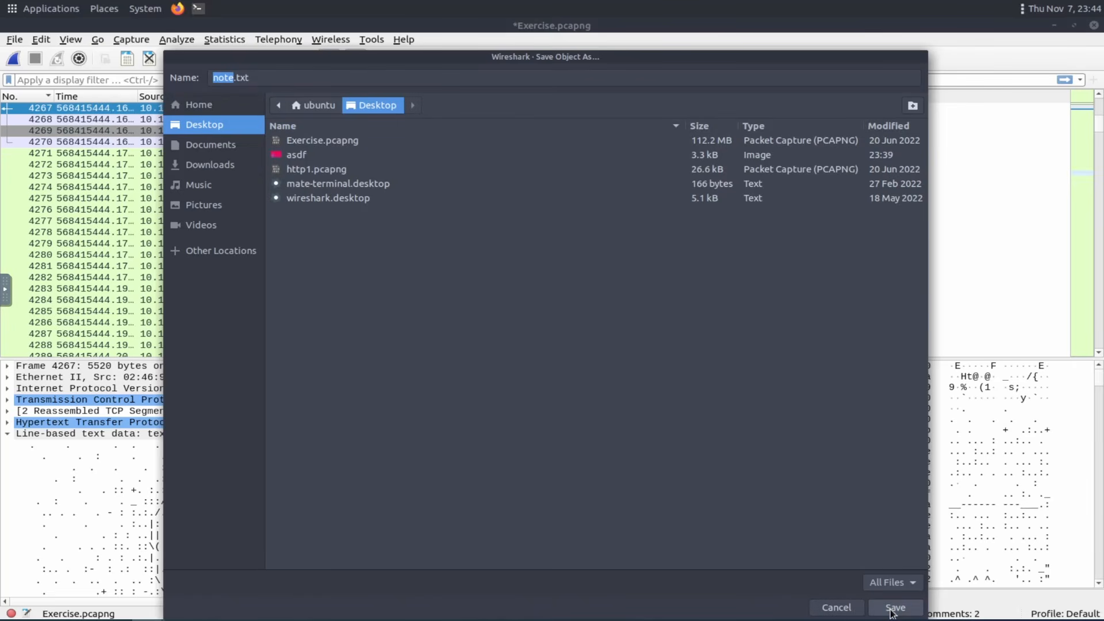
left_click(893, 608)
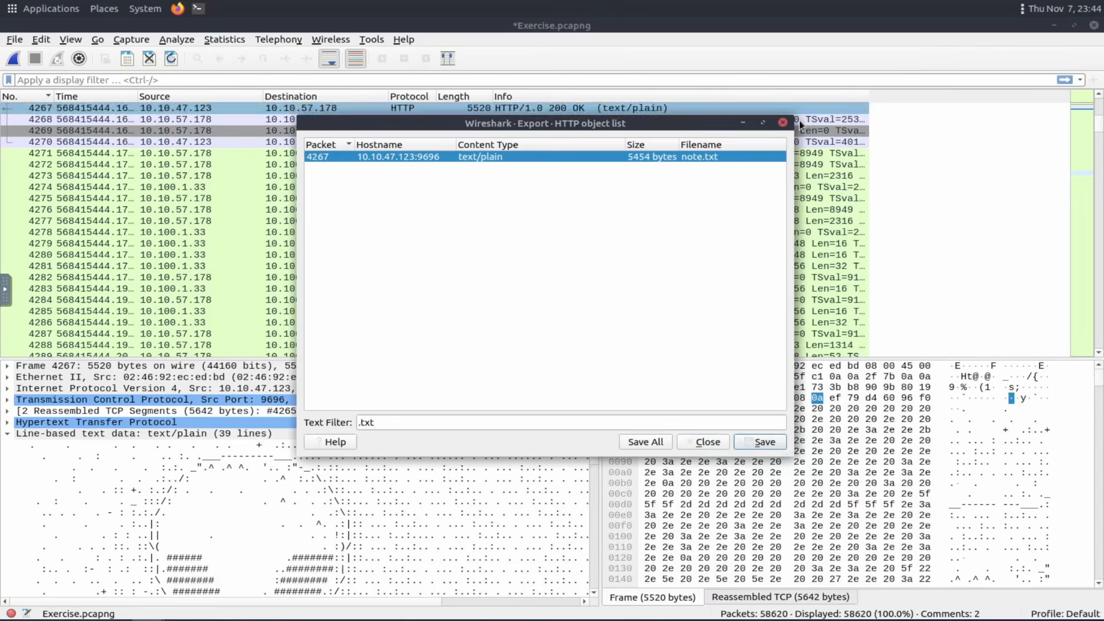
left_click(783, 122)
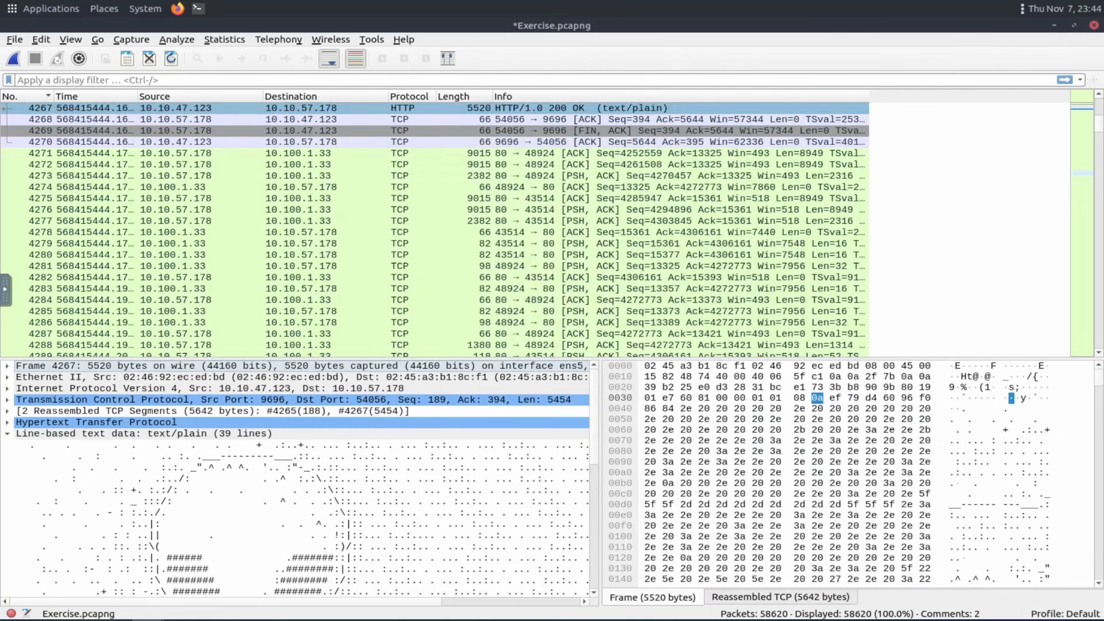
Open note.txt from the Desktop and read its contents, then close the text editor.
left_click(1053, 27)
double_click(54, 418)
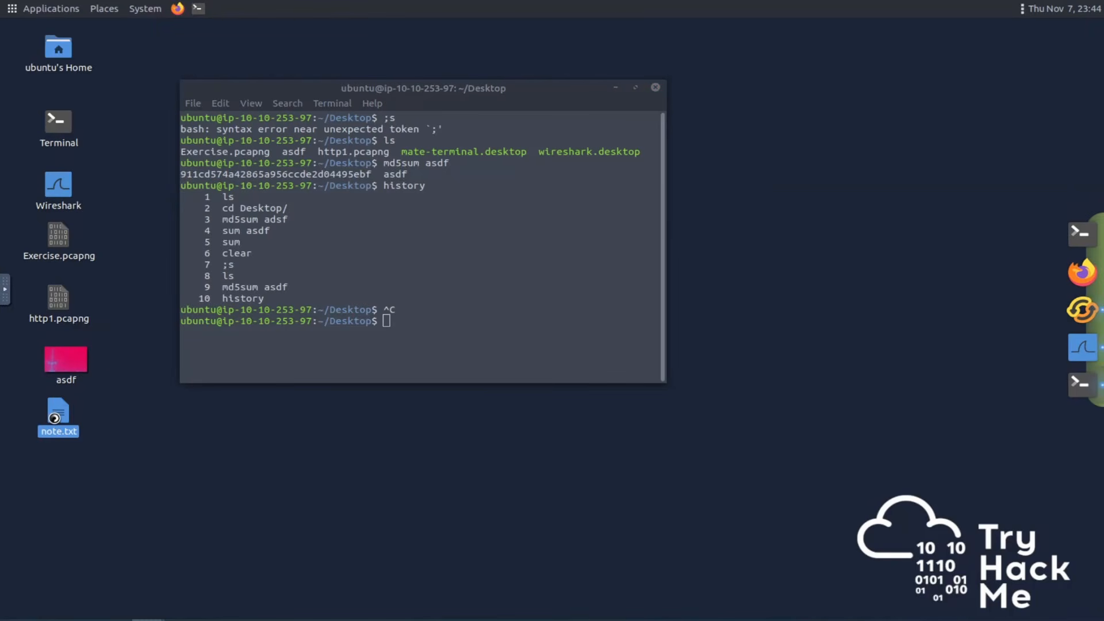
scroll(270, 167, "down", 4)
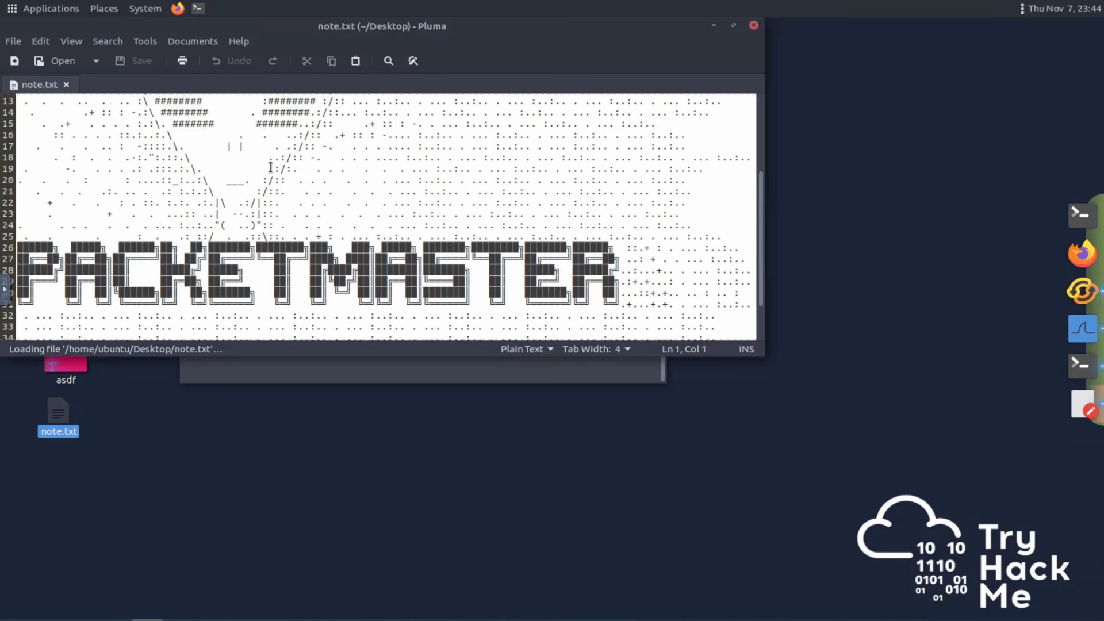
scroll(270, 167, "down", 2)
scroll(422, 231, "up", 2)
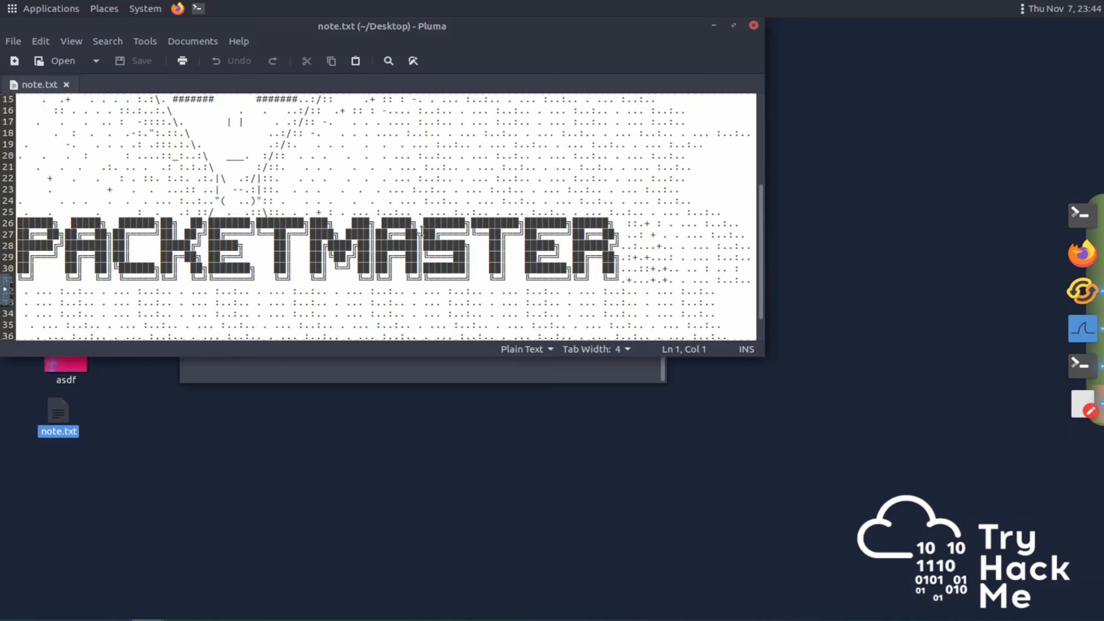
scroll(421, 231, "up", 5)
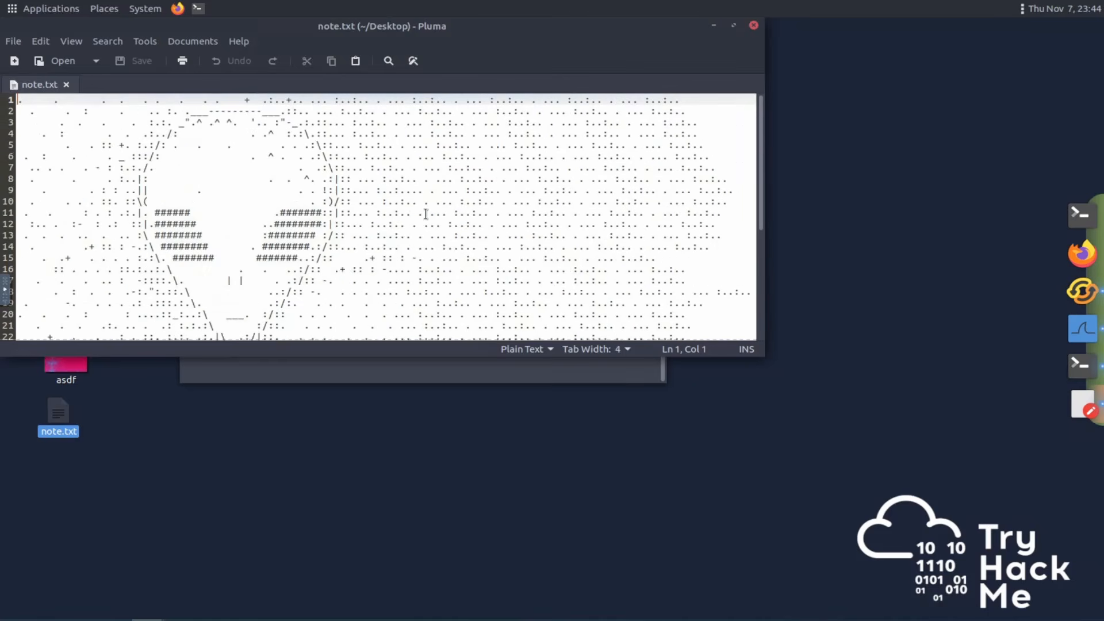
left_click(754, 26)
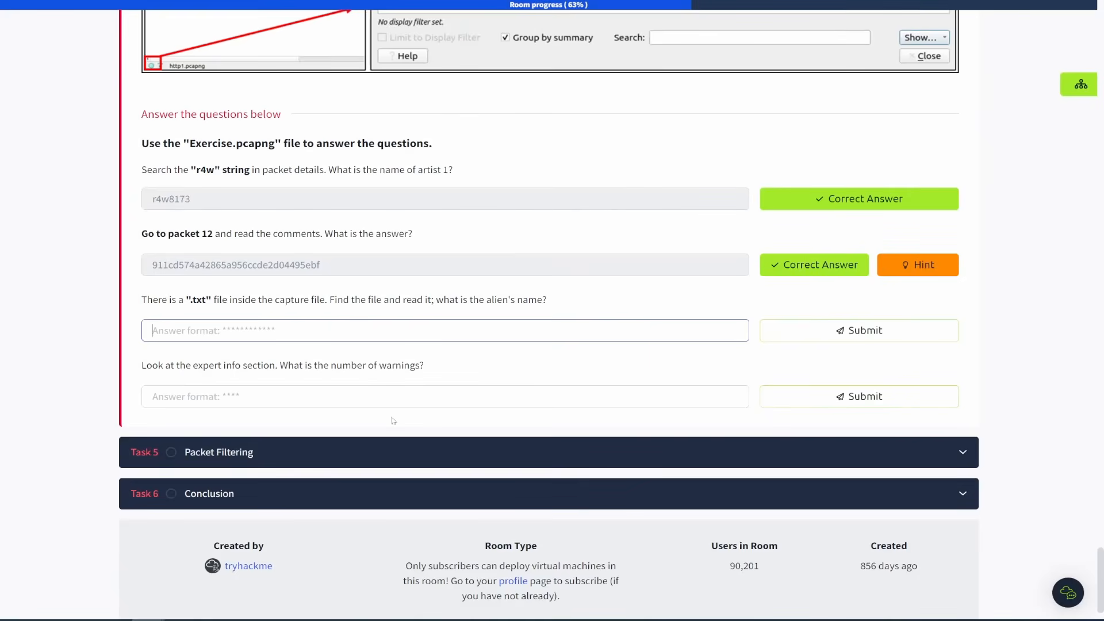
Submit PACKETMASTER as the alien's name in the .txt file answer field.
type("packetmaster")
key("Return")
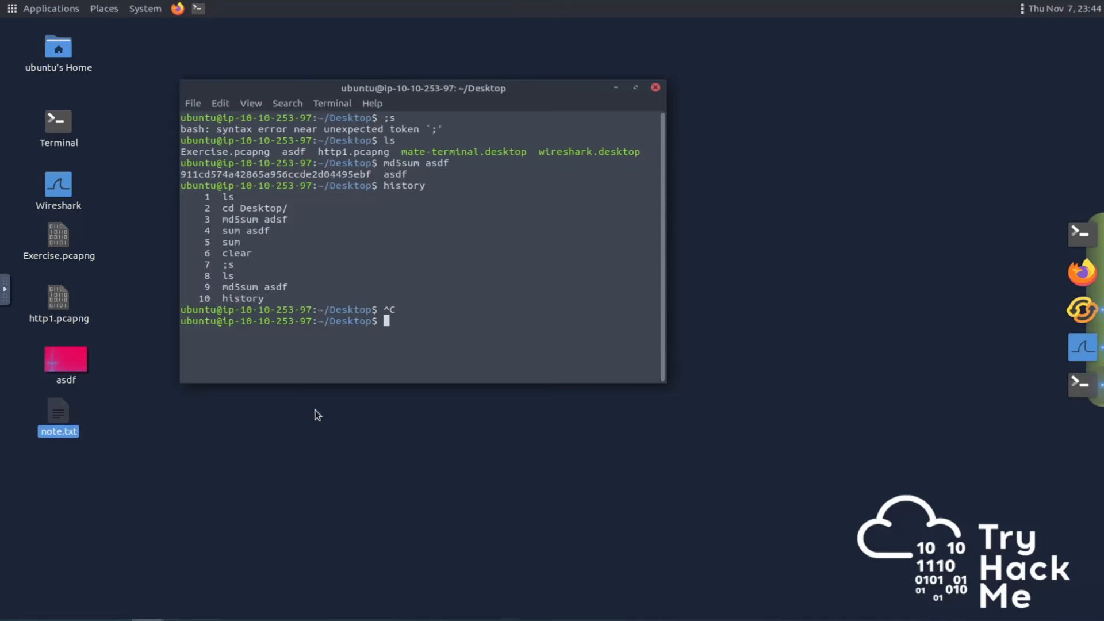
Open the Expert Information window and scroll sideways to examine the warning count.
left_click(1096, 349)
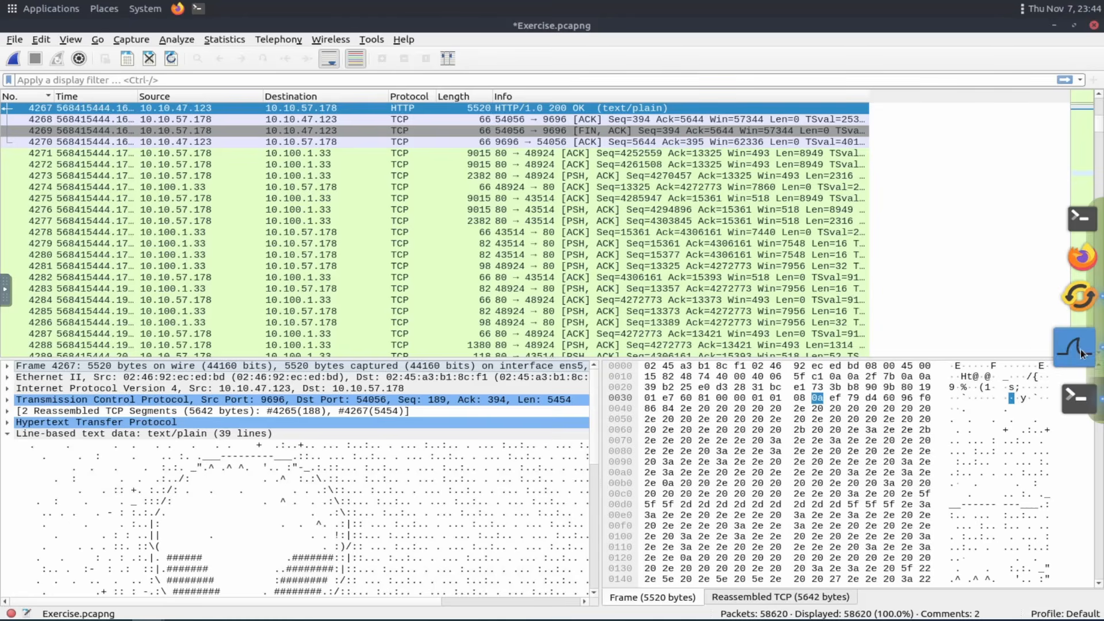
left_click(26, 614)
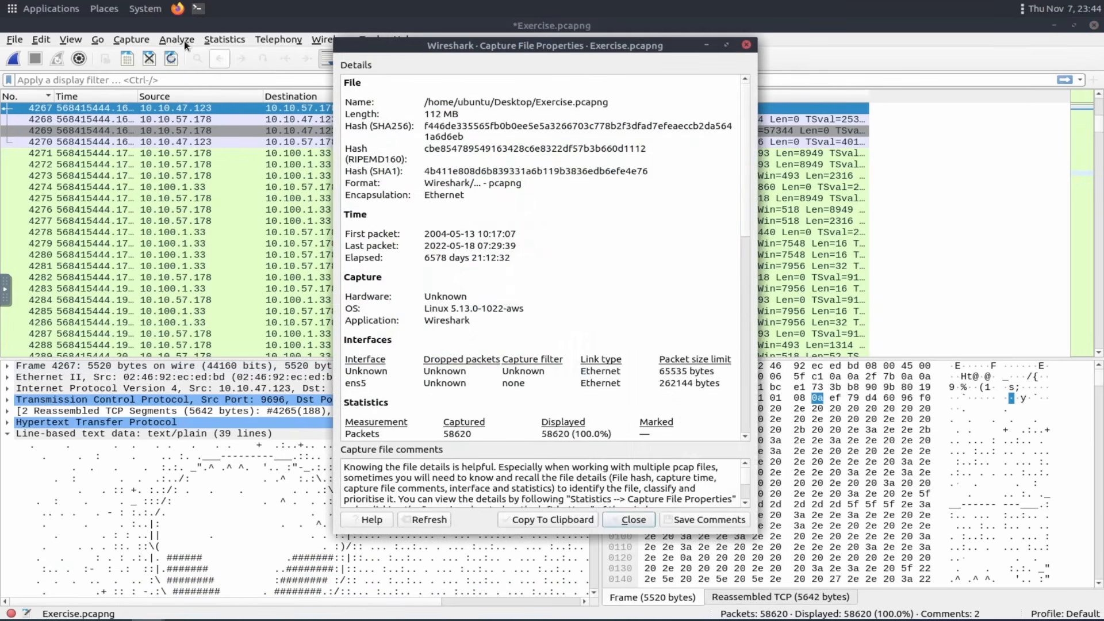
left_click(177, 39)
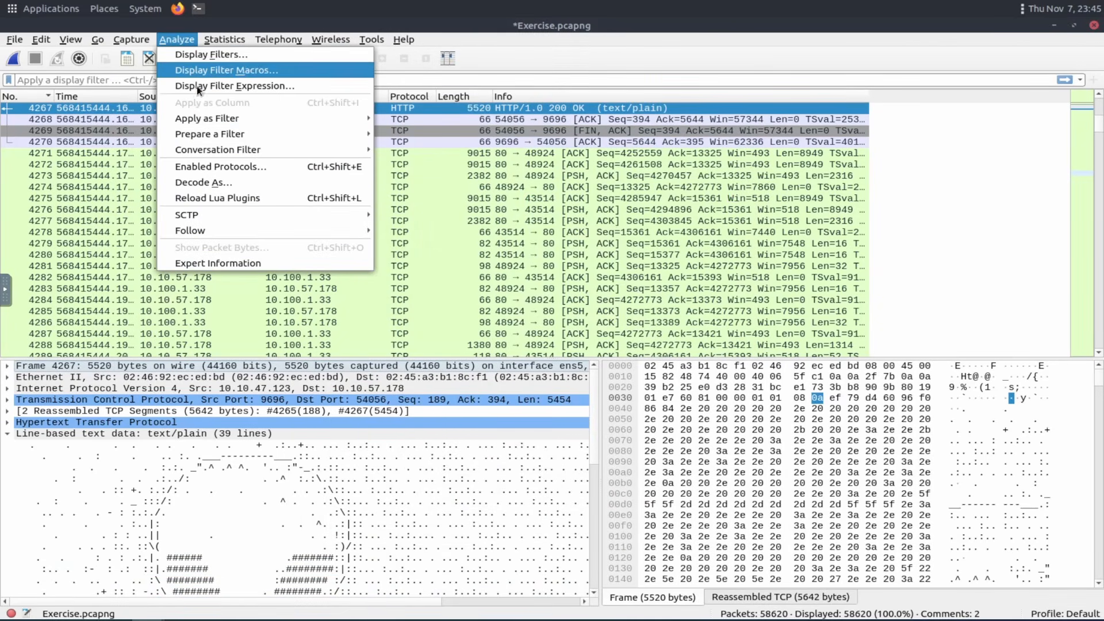
left_click(218, 263)
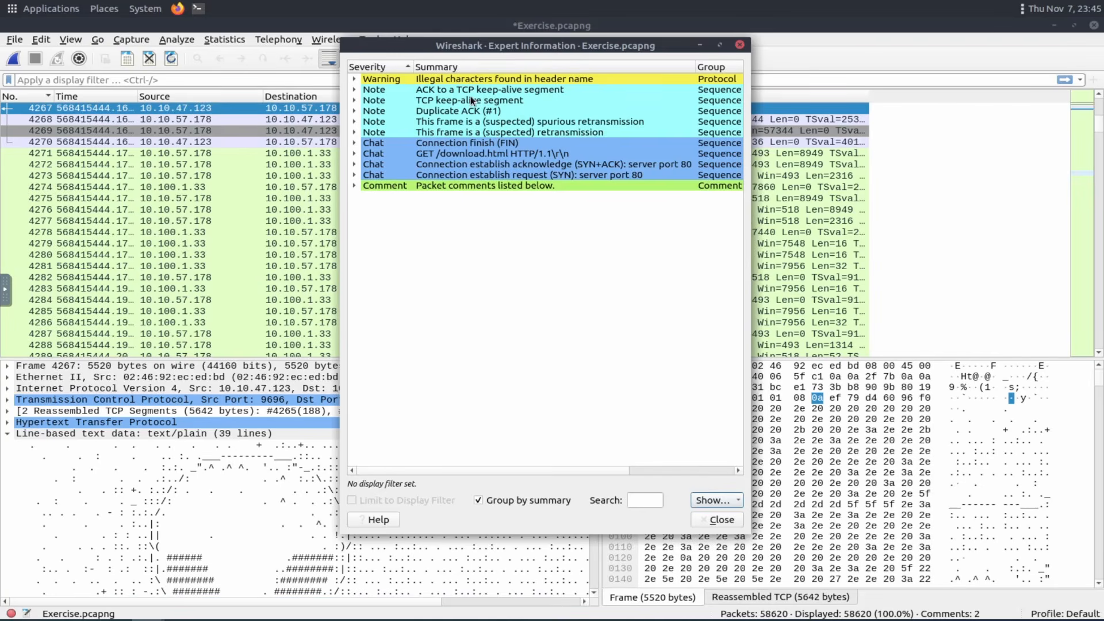
left_click_drag(561, 468, 704, 467)
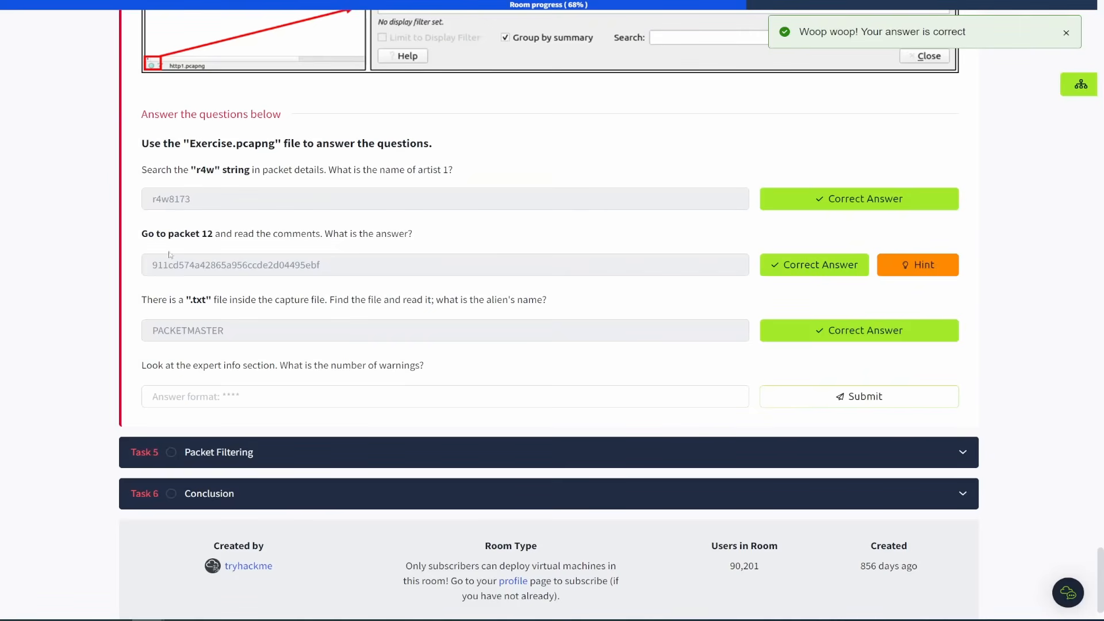
Submit 1636 as the number of warnings in the expert info answer field.
left_click(213, 397)
type("1636")
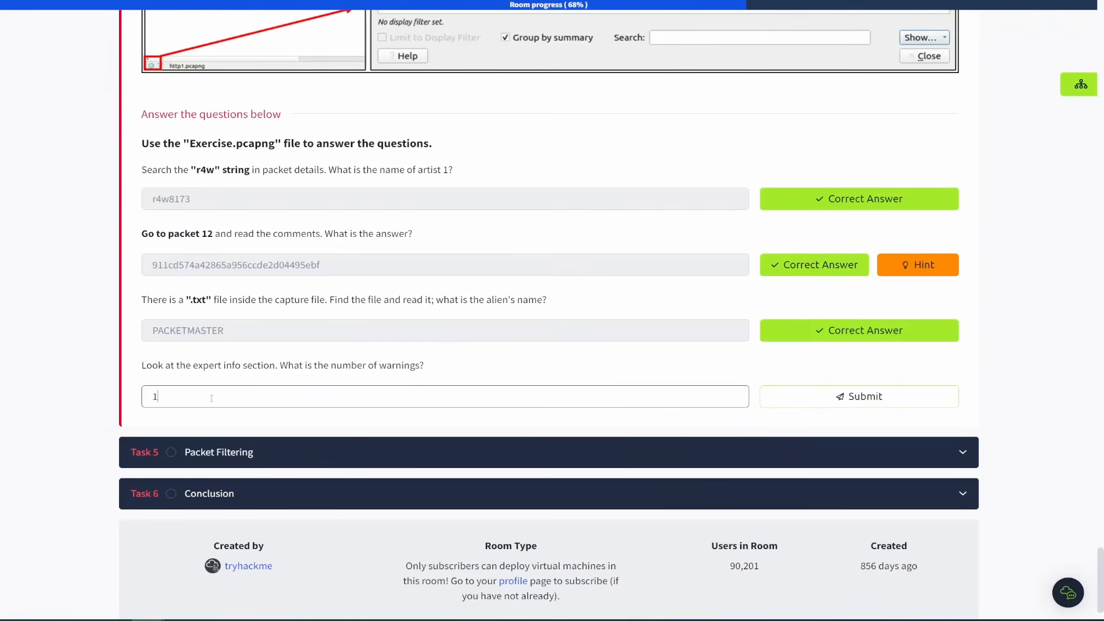
left_click(847, 401)
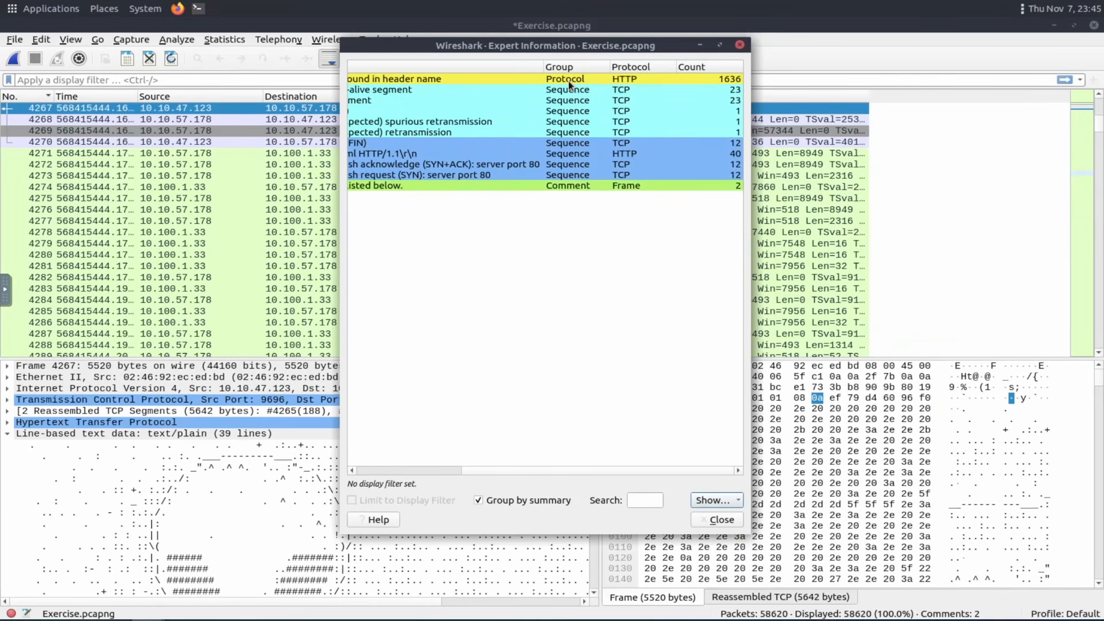
Scroll the Expert Information window back and close it.
left_click(569, 82)
left_click_drag(444, 468, 324, 467)
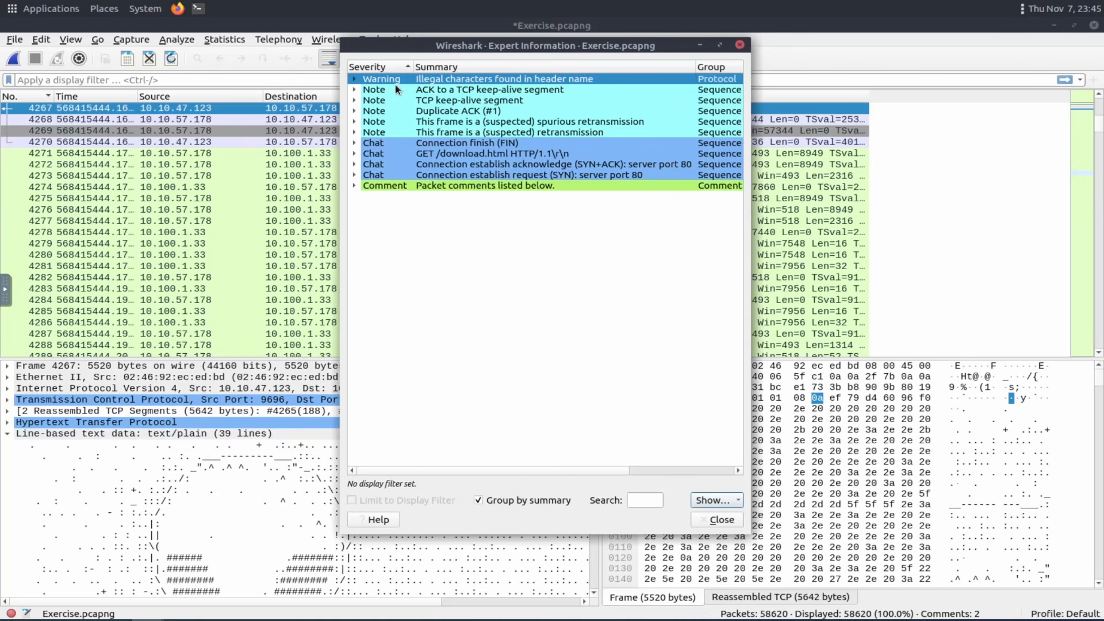
left_click(740, 45)
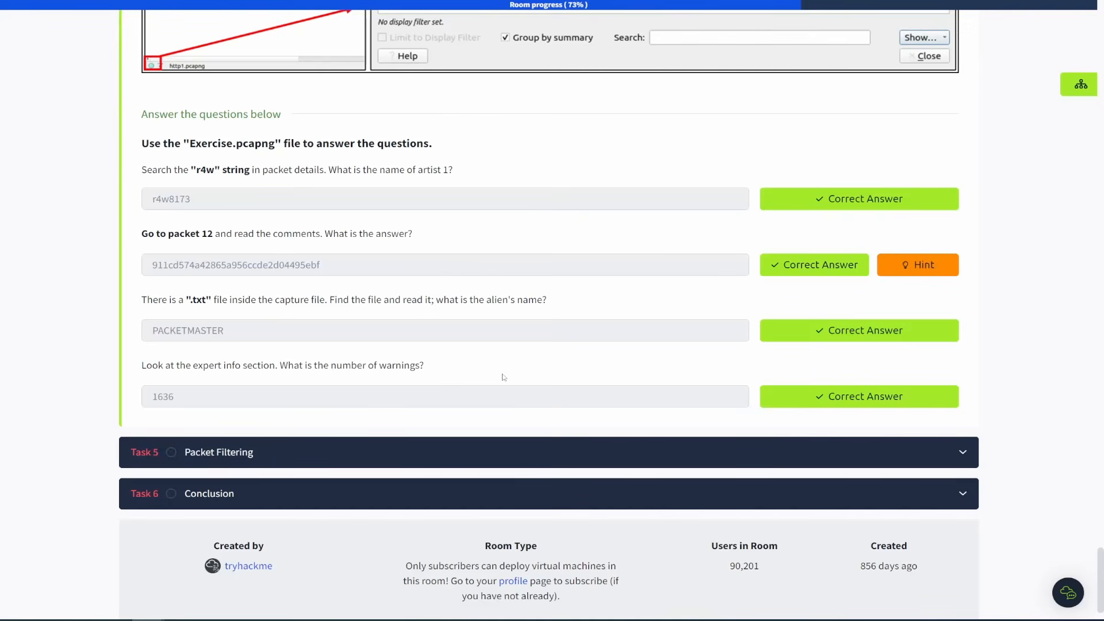
Collapse Task 4 Packet Navigation and expand Task 5 Packet Filtering on the room page.
scroll(540, 395, "up", 10)
scroll(539, 394, "up", 20)
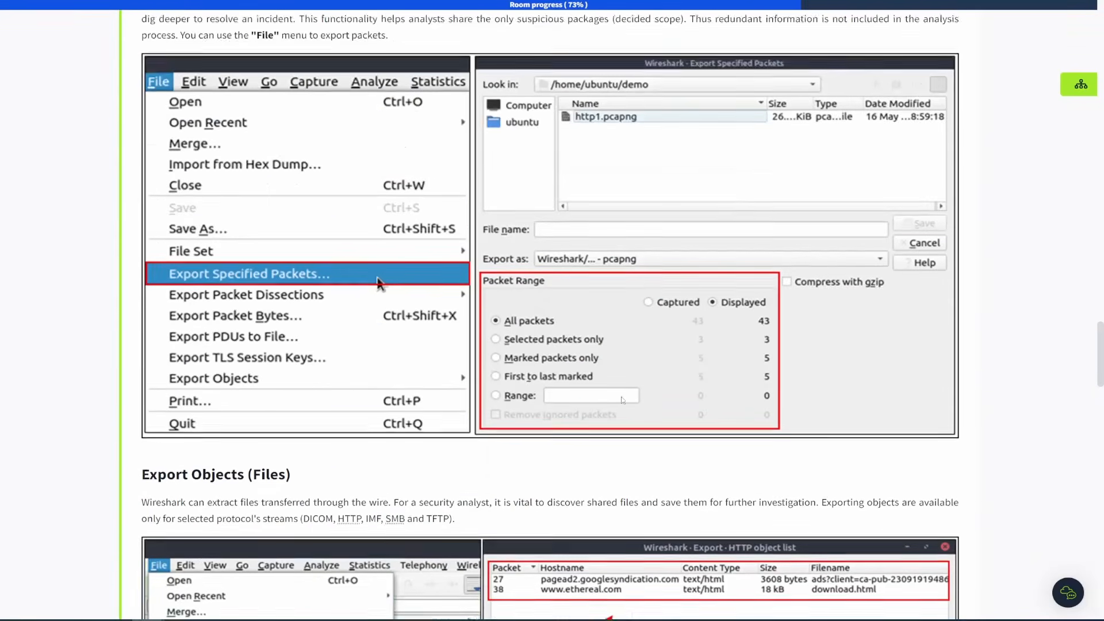
scroll(623, 401, "up", 20)
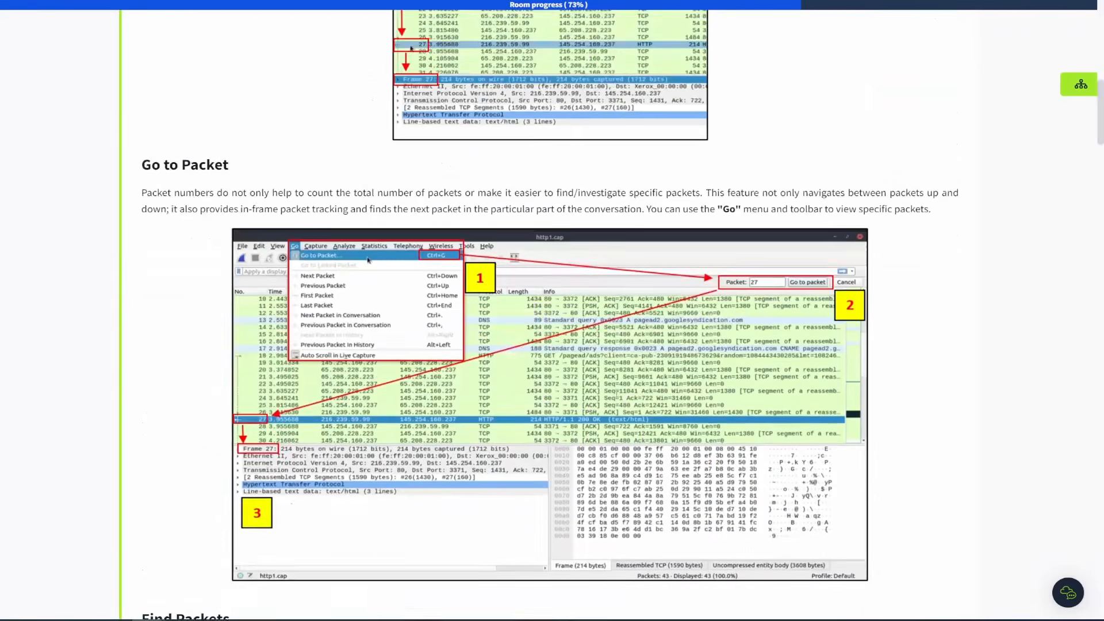
scroll(617, 396, "down", 2)
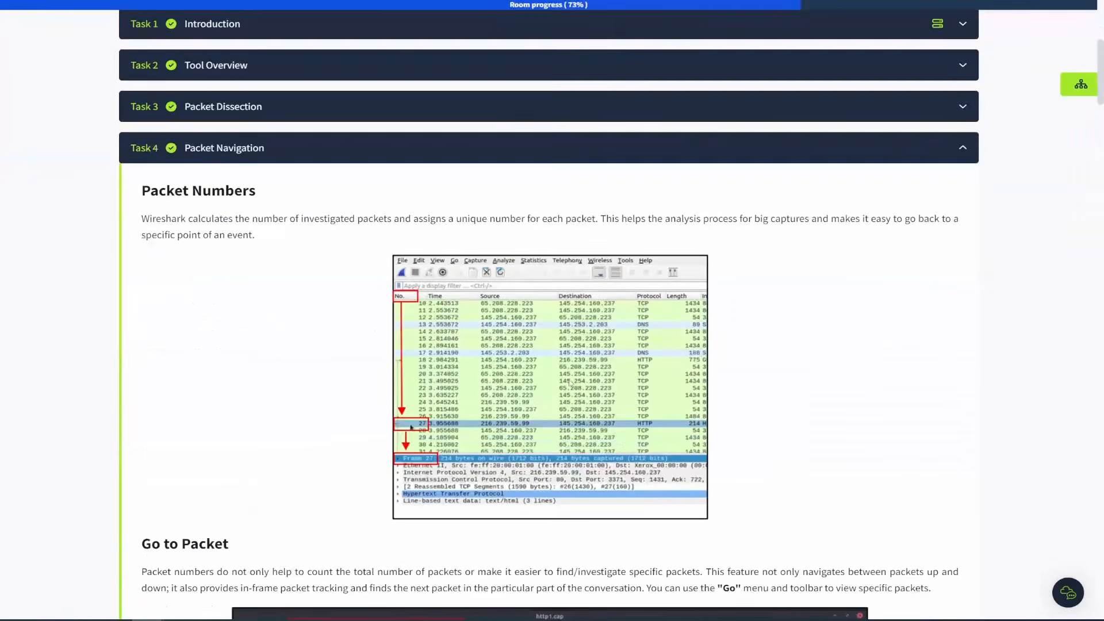
left_click(278, 148)
left_click(271, 390)
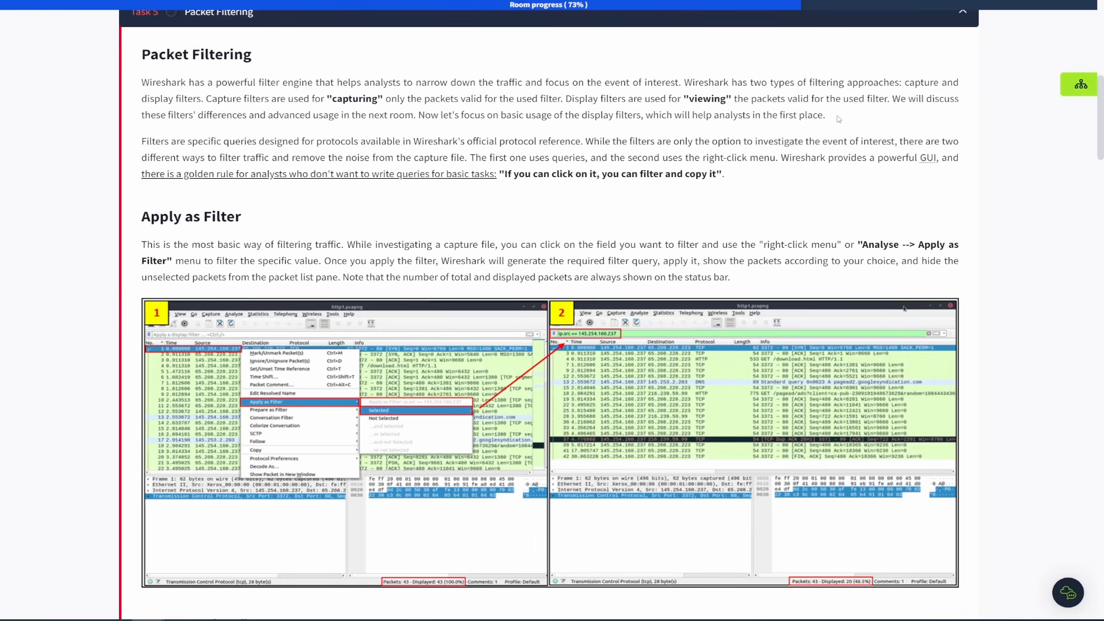
Review the Packet Filtering introduction and scroll the Wireshark packet list back to the first packets.
left_click_drag(838, 118, 143, 91)
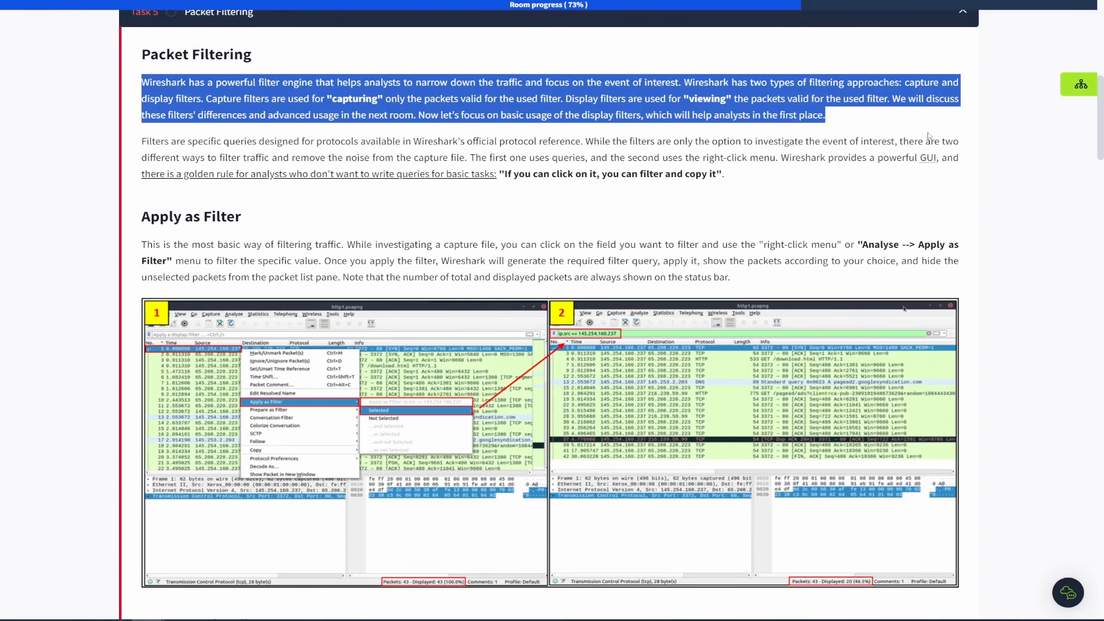
left_click(865, 123)
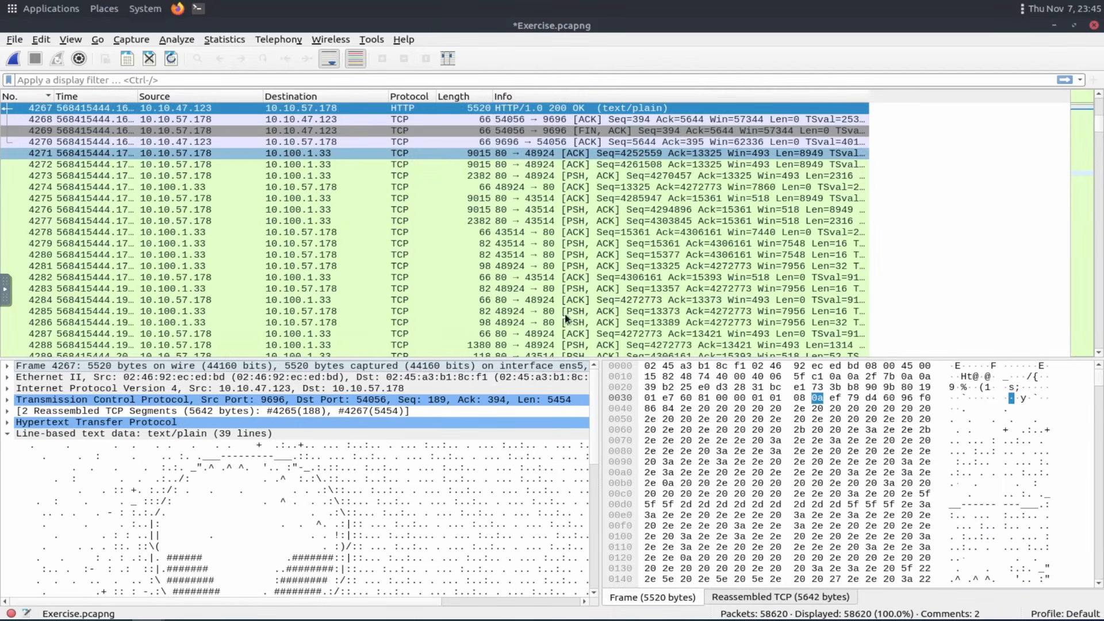
left_click(915, 206)
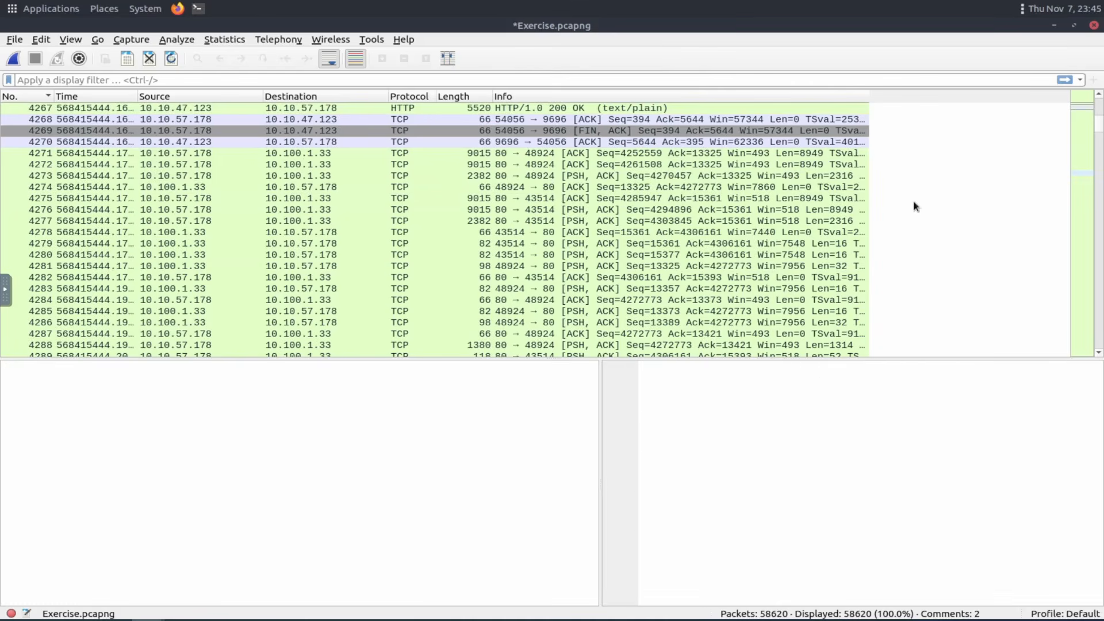
scroll(957, 150, "up", 11)
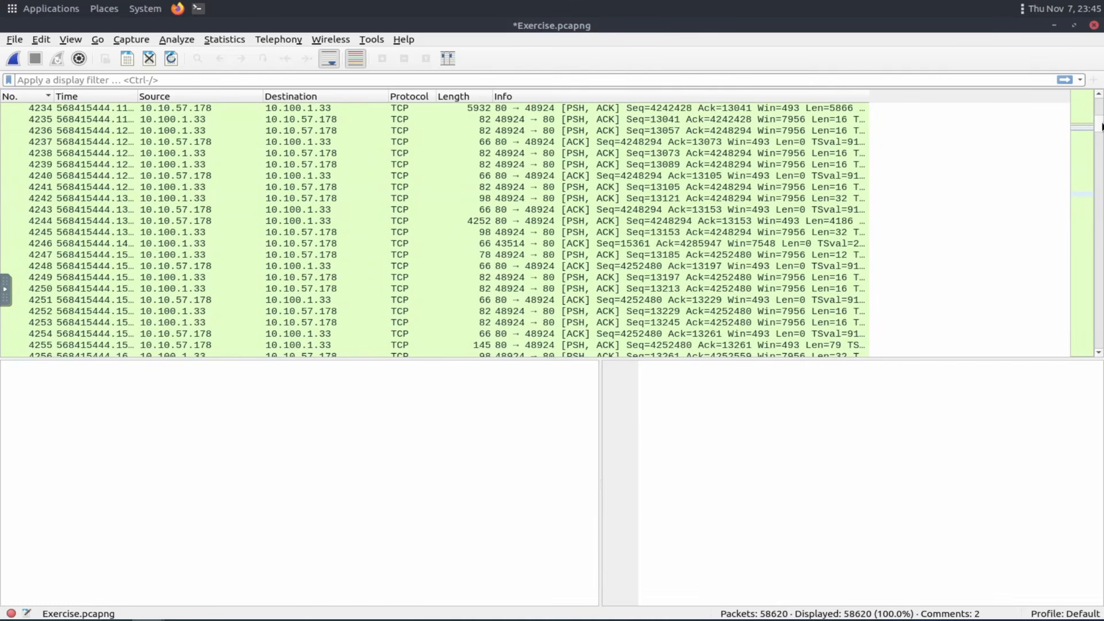
left_click_drag(1101, 127, 1101, 106)
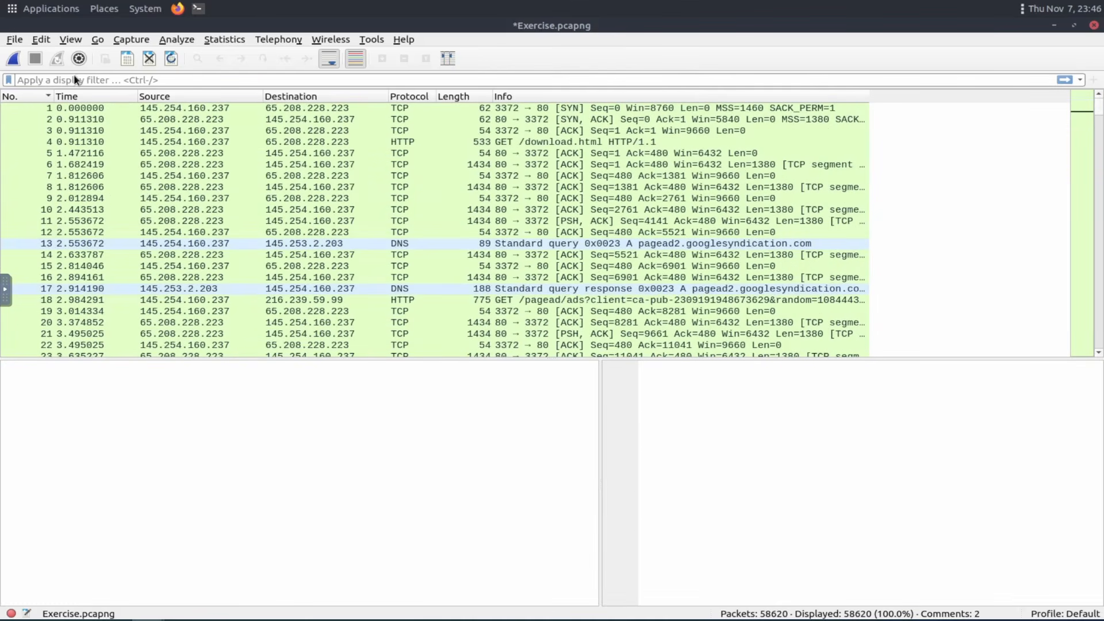
left_click(202, 270)
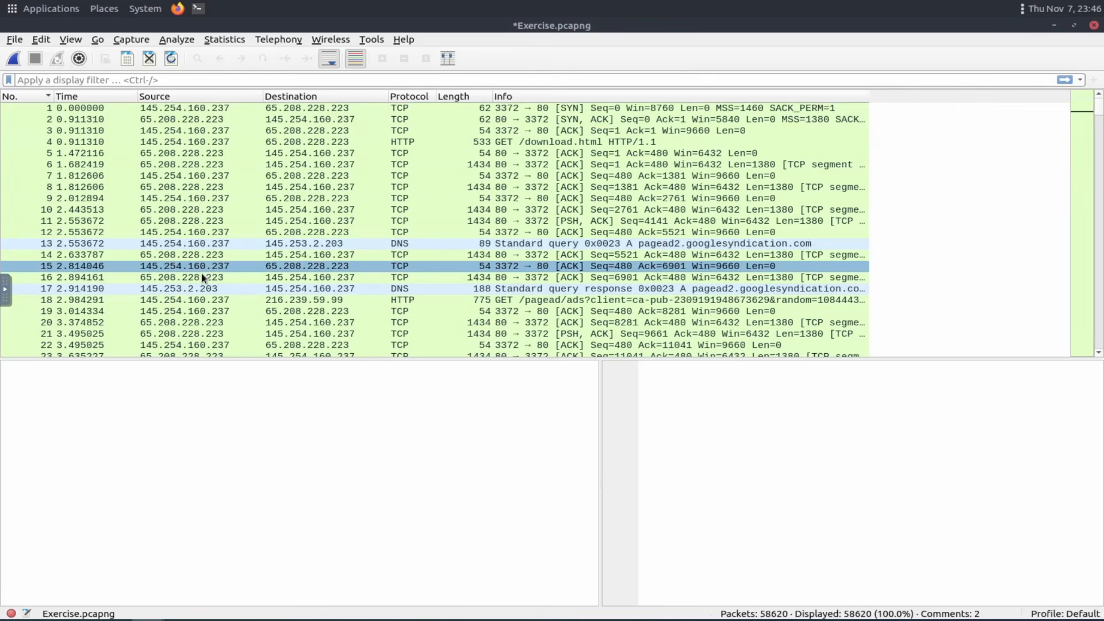
left_click(213, 276)
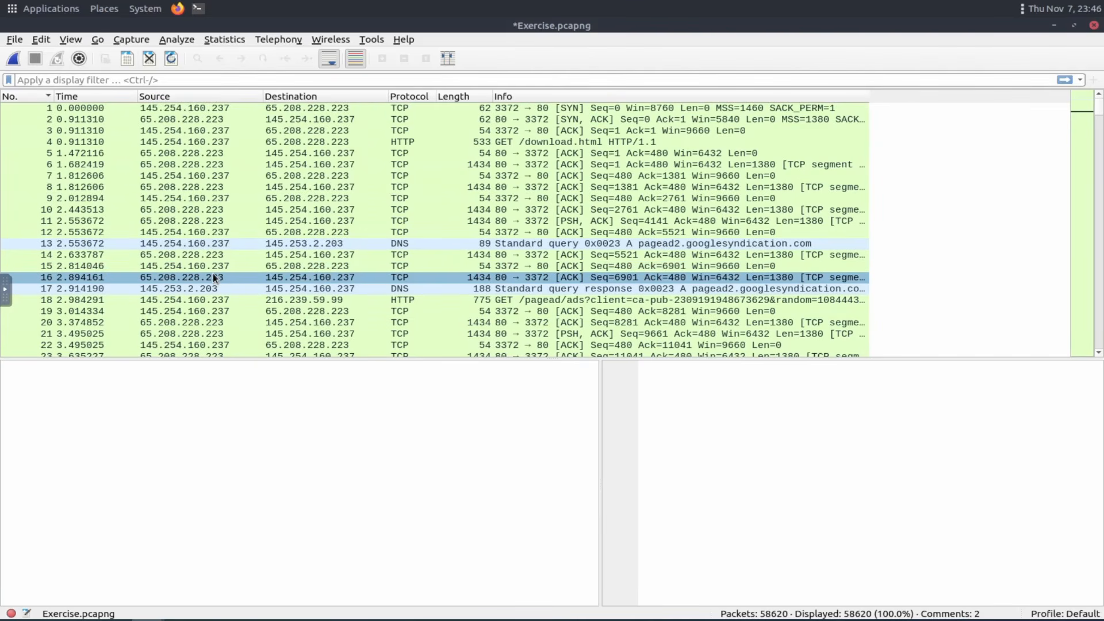
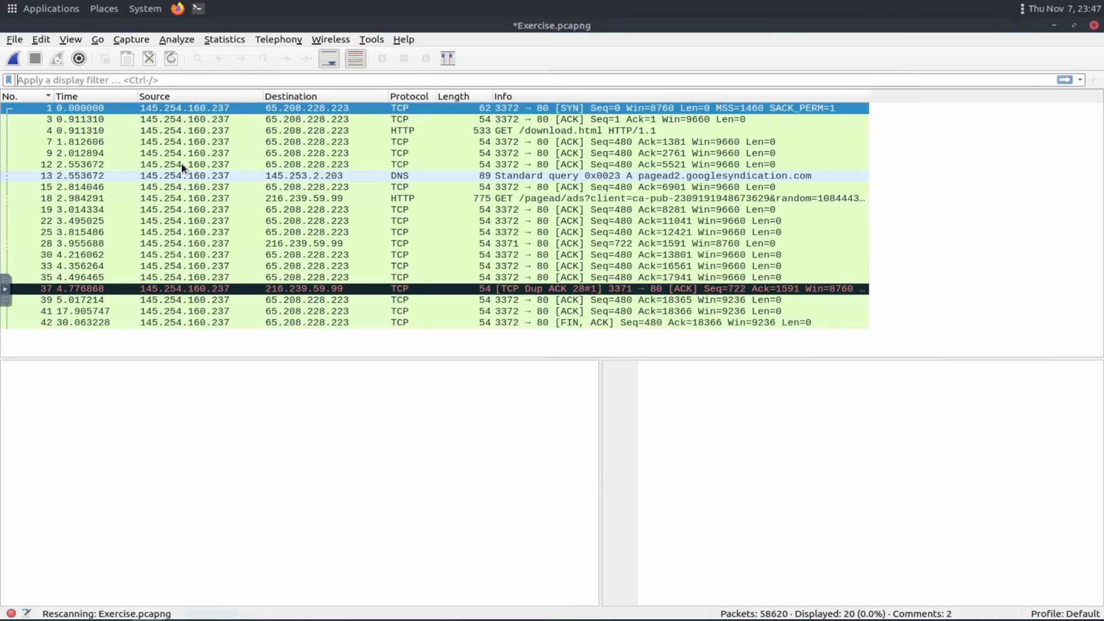
Apply the TCP source port field of packet 6 as a display filter on its selected value.
left_click(181, 163)
left_click(16, 399)
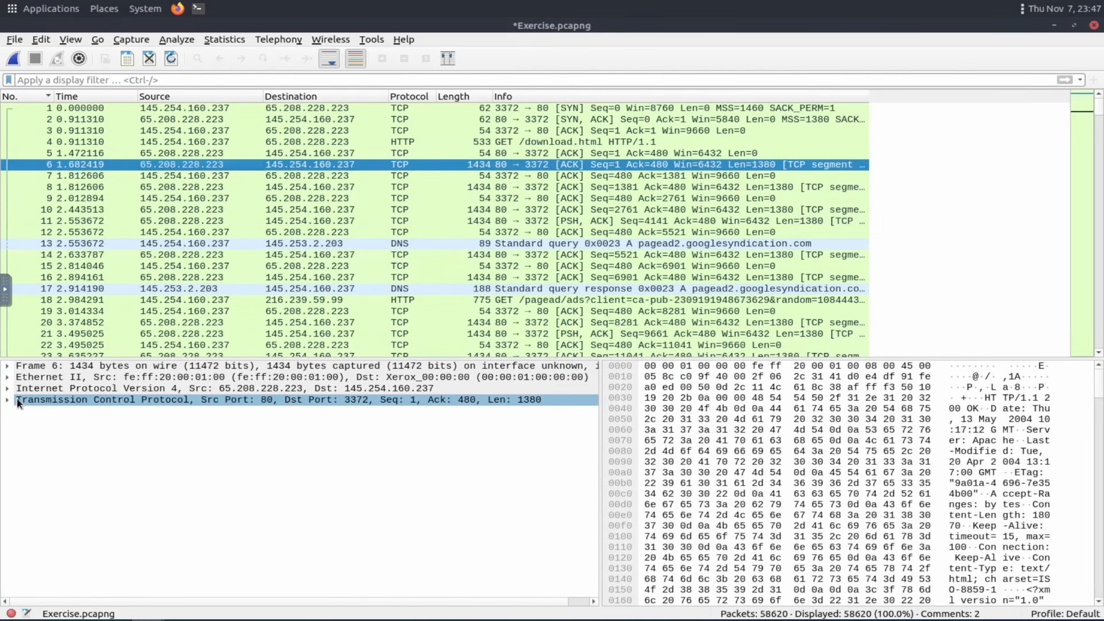
left_click(8, 401)
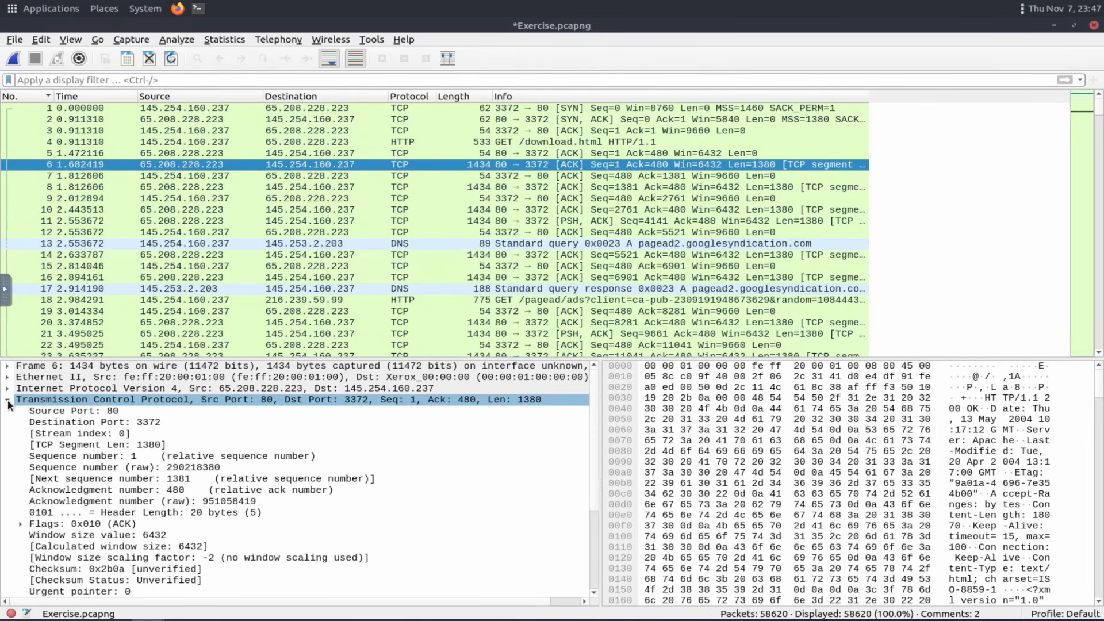
left_click(68, 412)
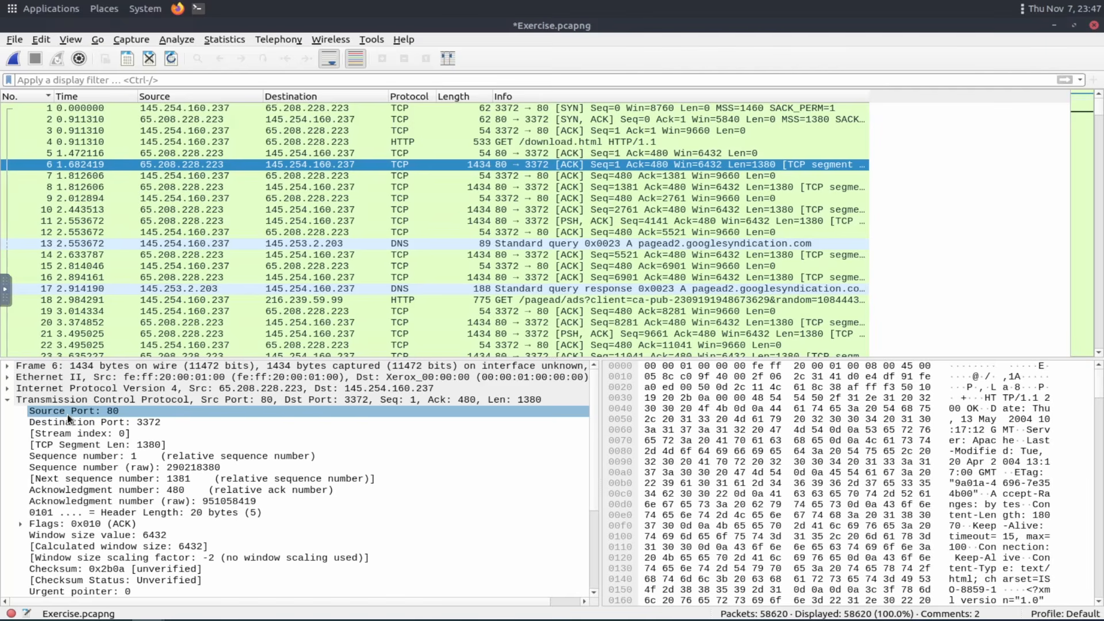
right_click(67, 414)
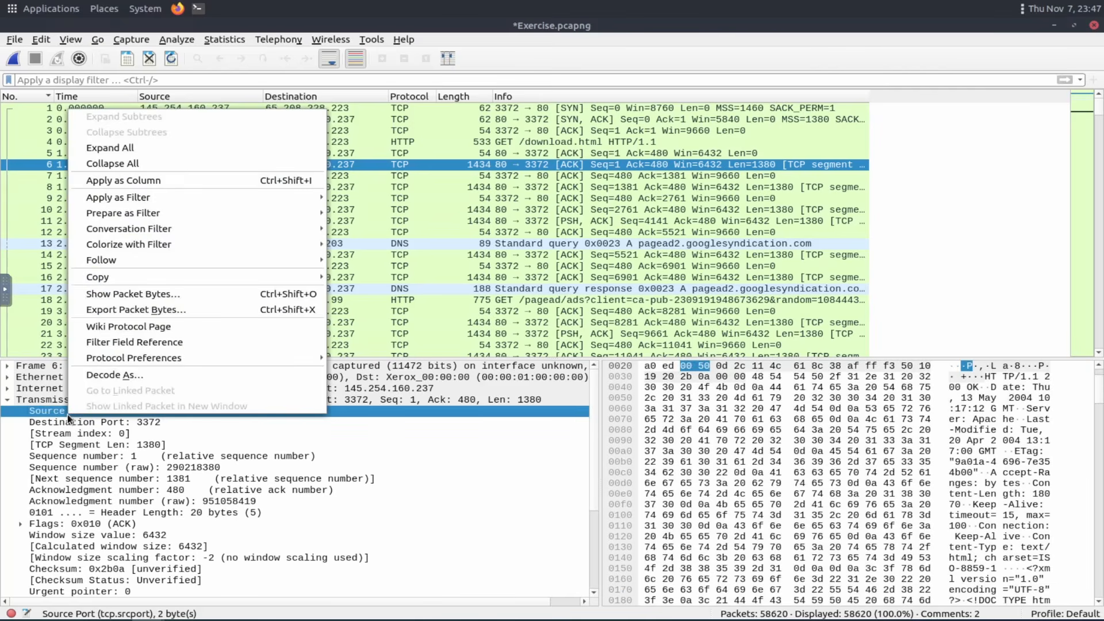
mouse_move(170, 197)
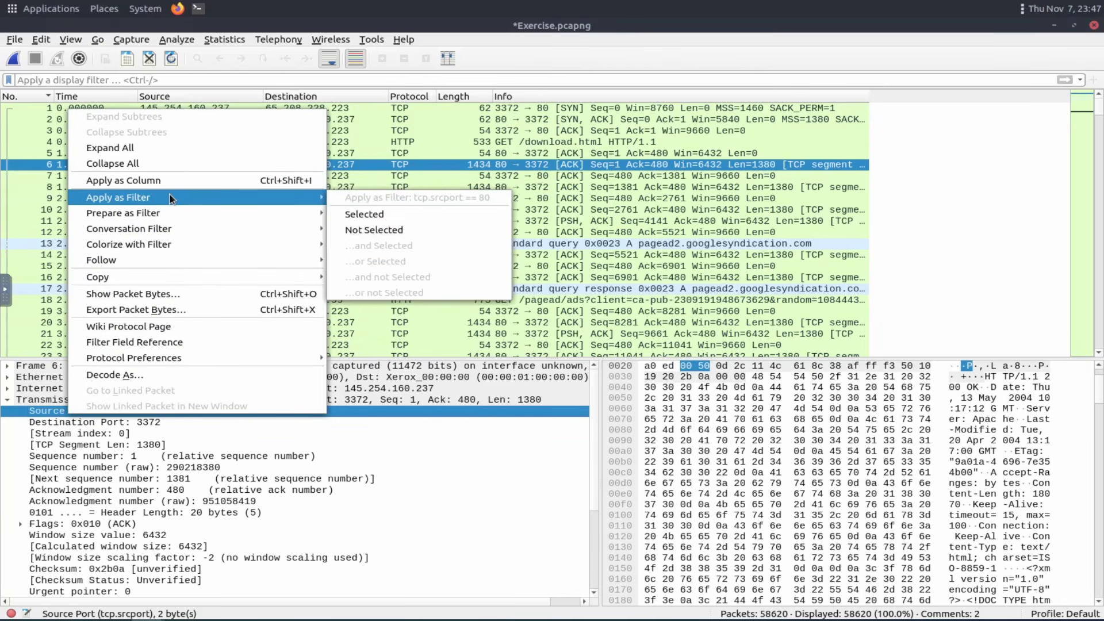
left_click(405, 215)
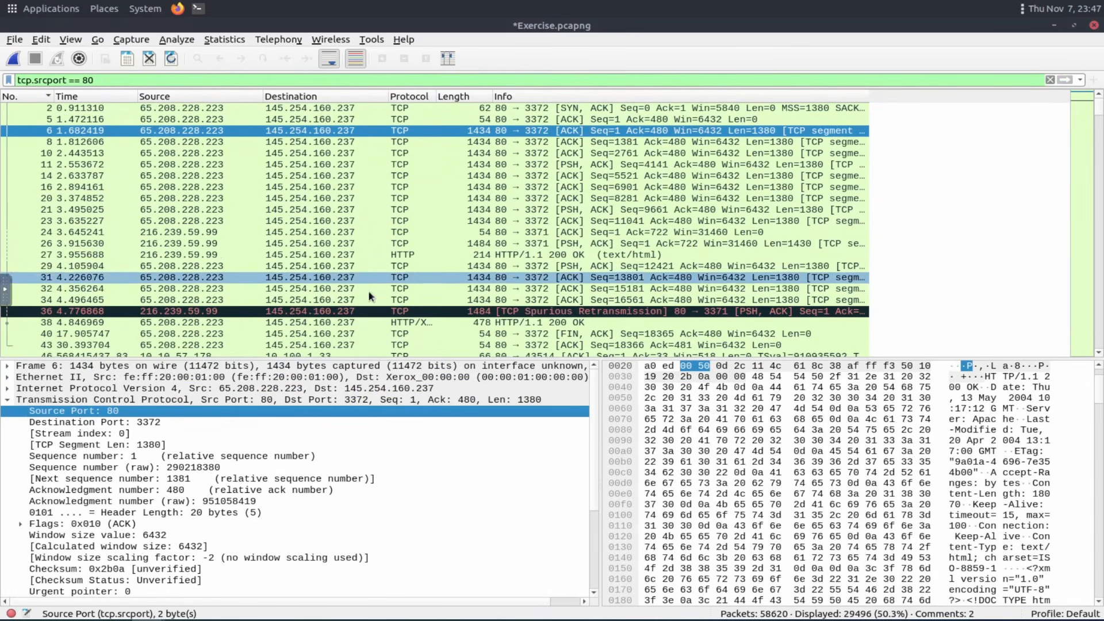
Review the room's Apply as Filter and Conversation Filter explanations alongside the Analyze menu's Apply as Filter options.
scroll(368, 290, "down", 1)
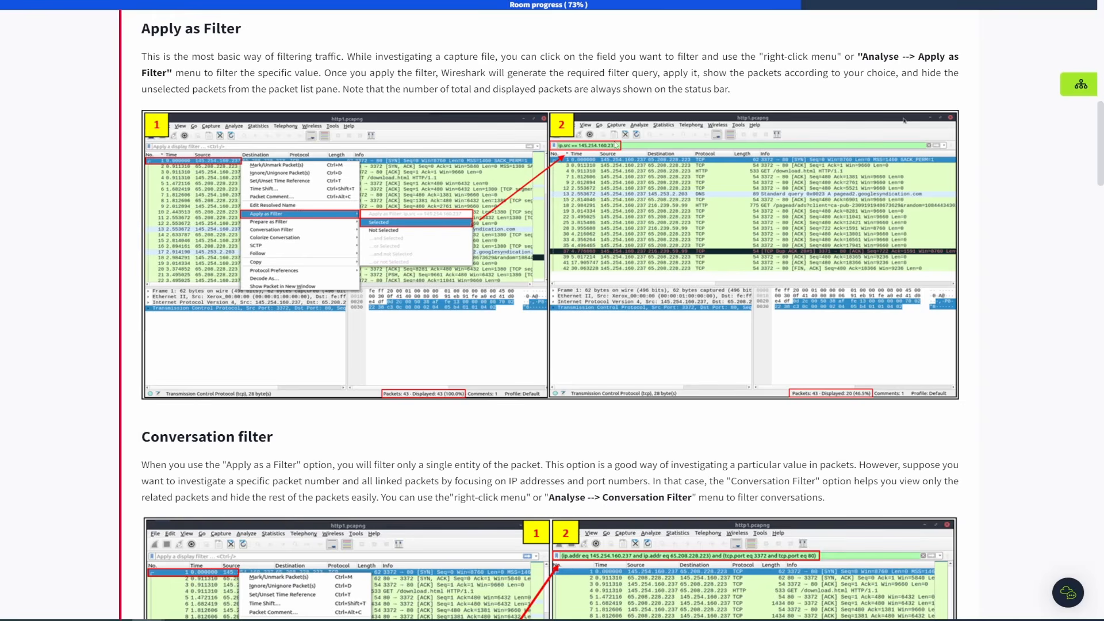
left_click_drag(865, 57, 545, 68)
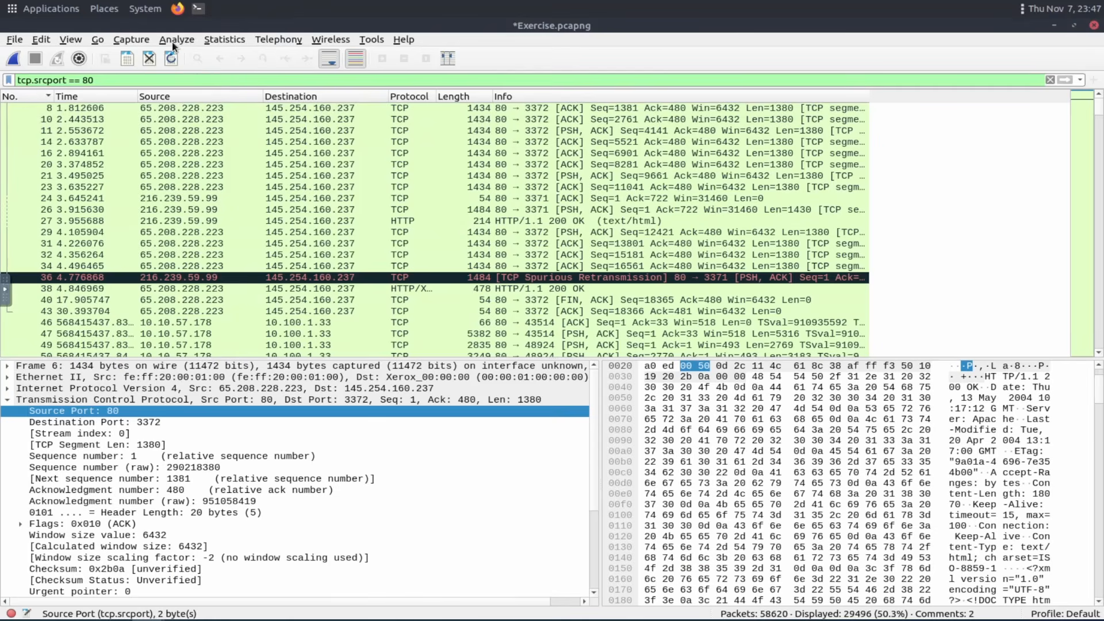
left_click(176, 41)
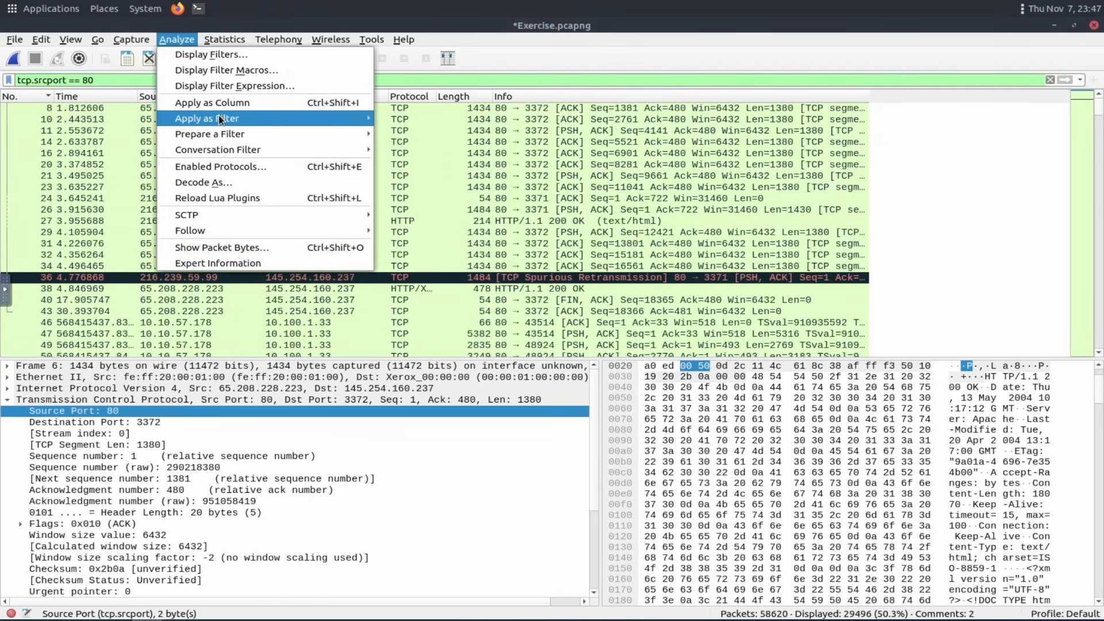
mouse_move(219, 120)
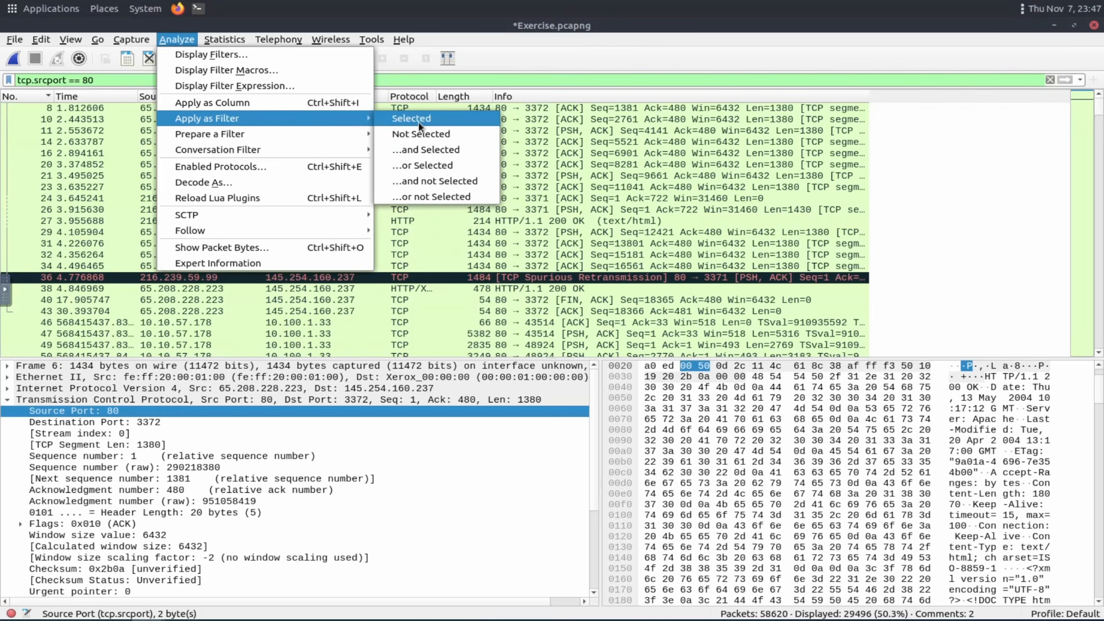
left_click(1026, 219)
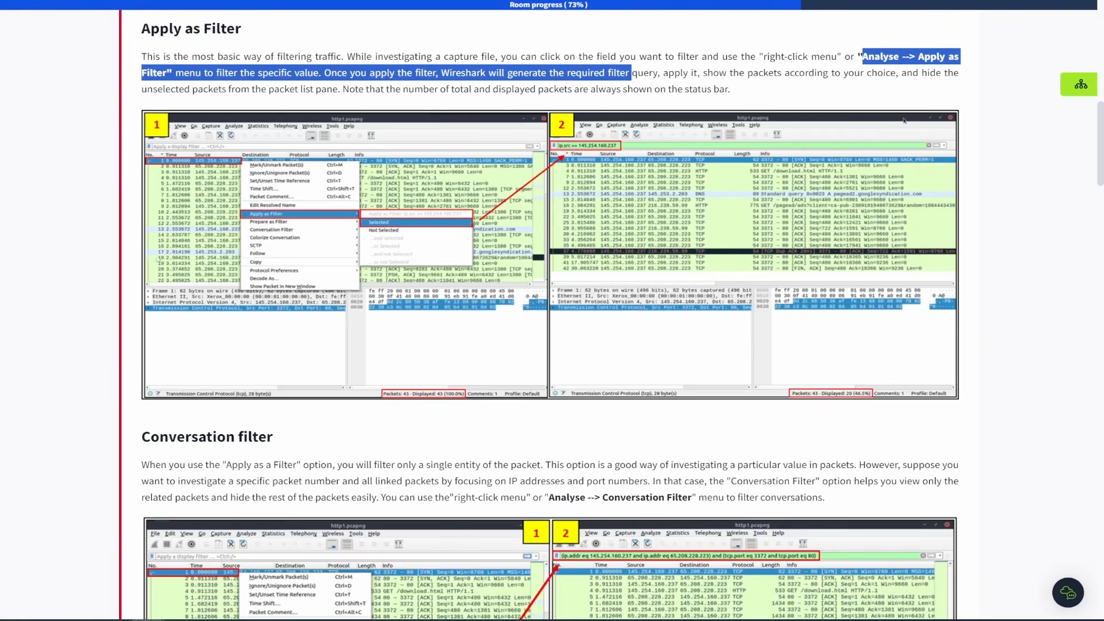
scroll(484, 166, "down", 3)
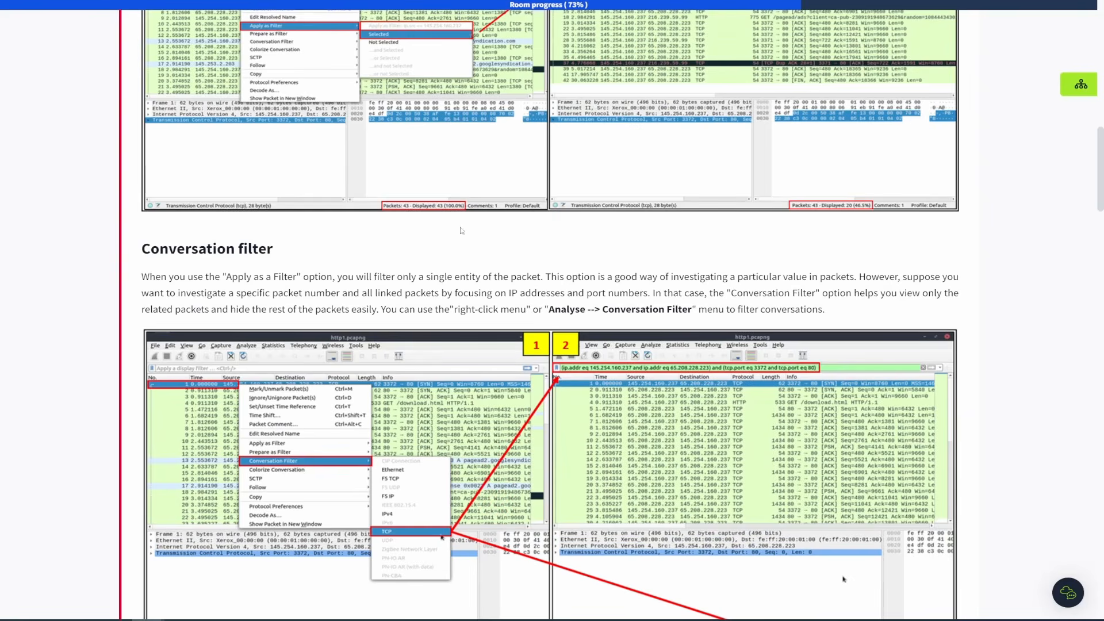
scroll(462, 230, "down", 2)
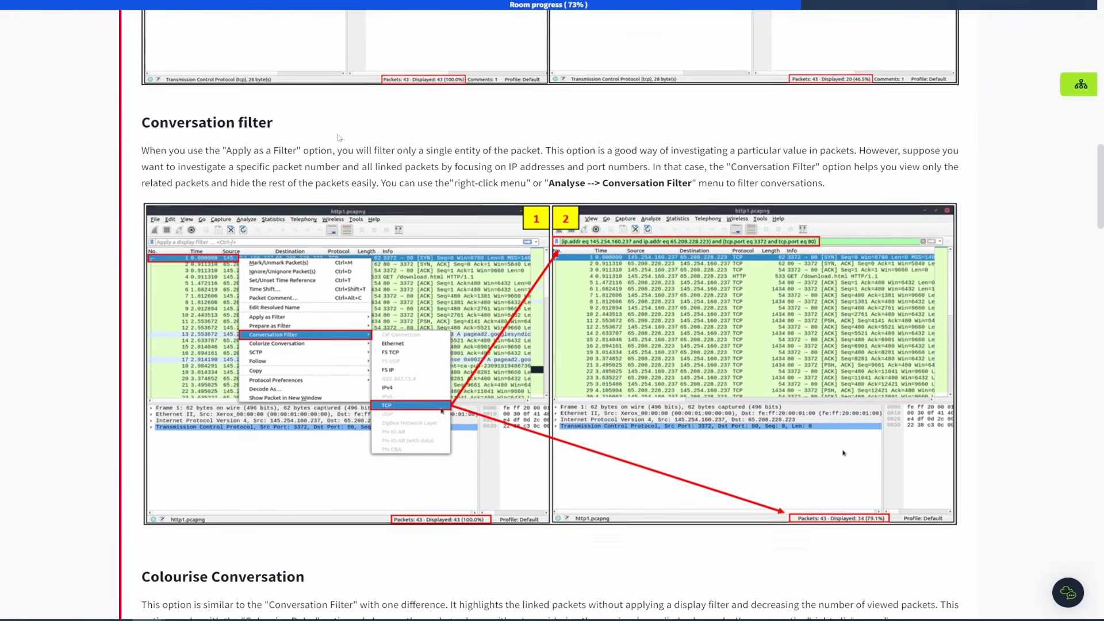
scroll(339, 138, "down", 1)
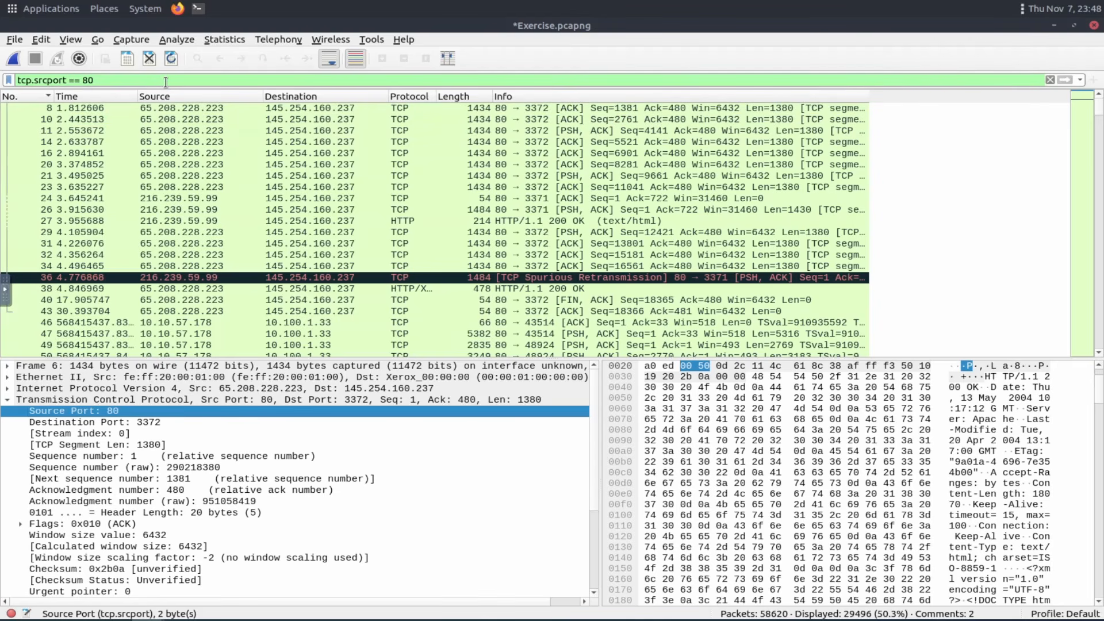
Clear the display filter and apply a TCP conversation filter from packet 11's source port field.
left_click(1050, 81)
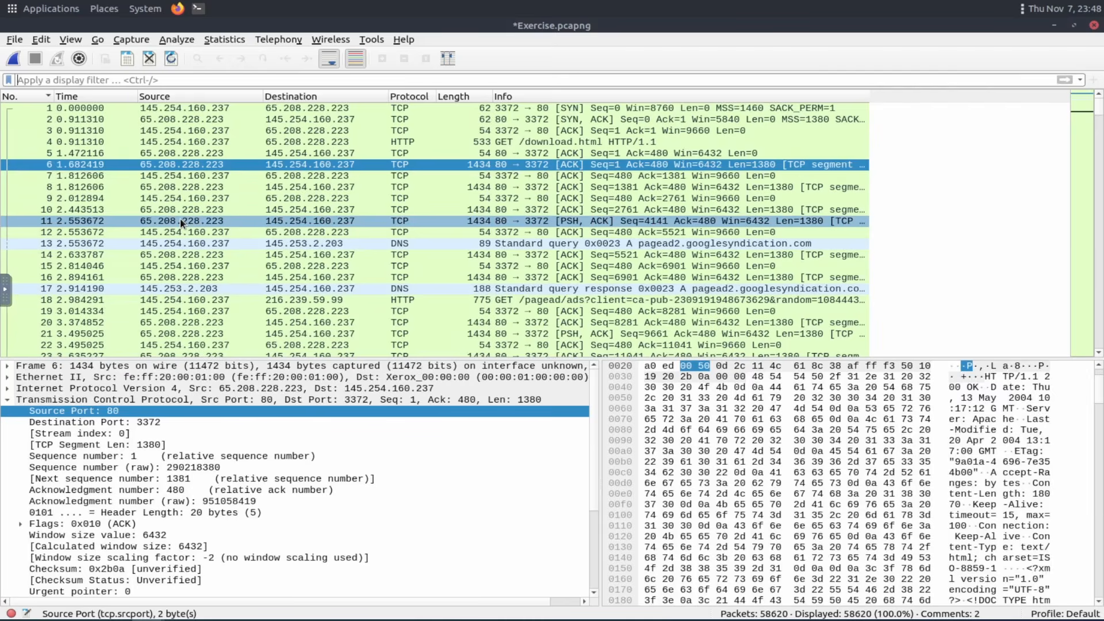
left_click(181, 220)
right_click(97, 412)
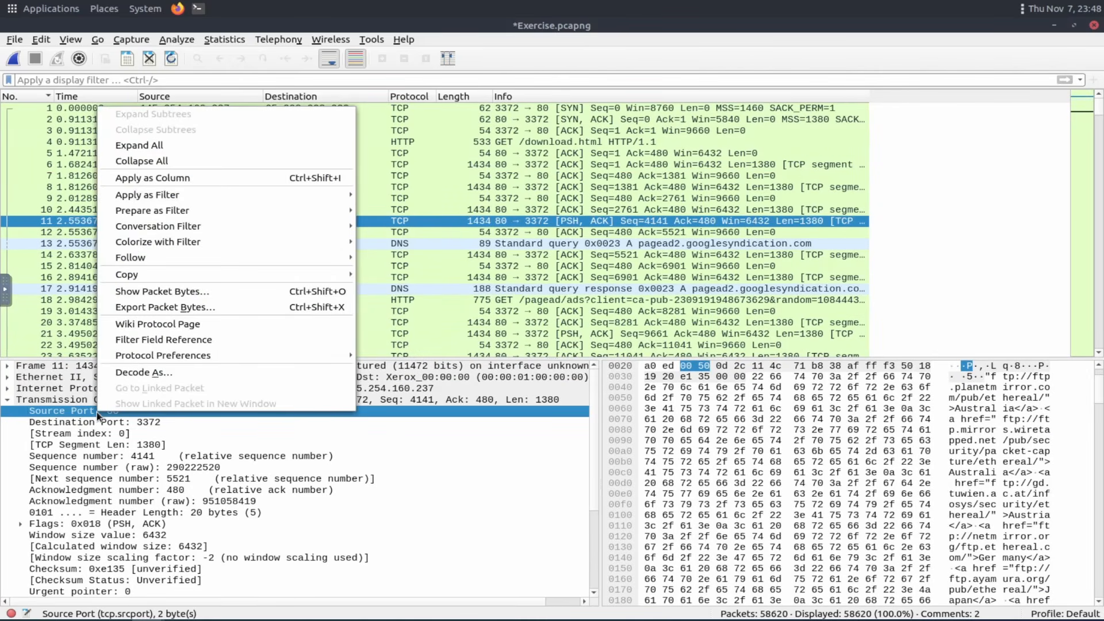
mouse_move(206, 227)
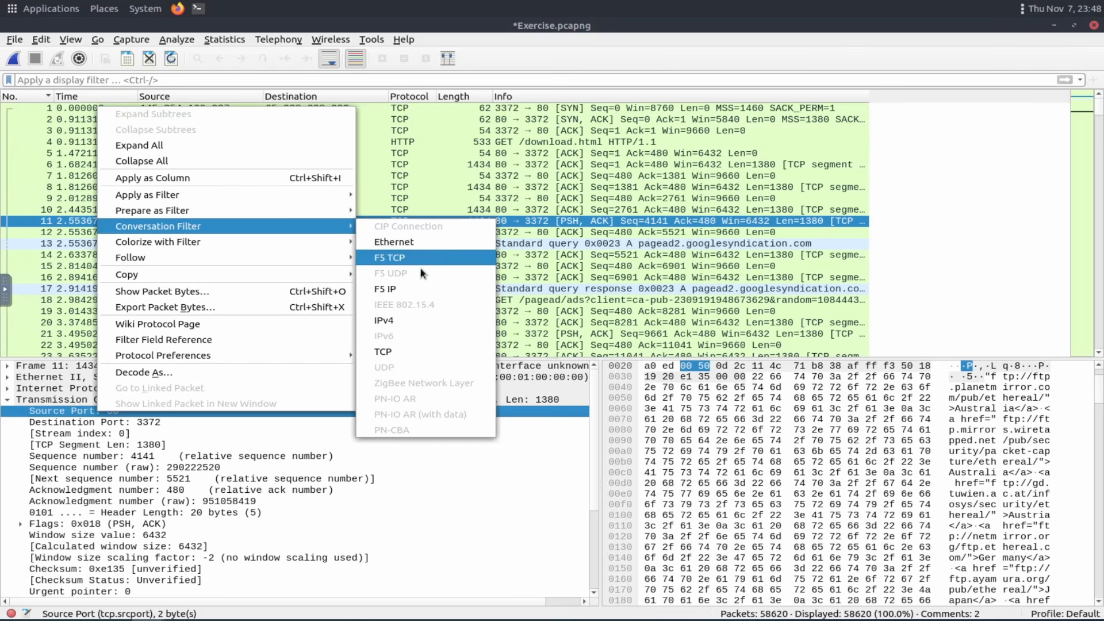
left_click(405, 352)
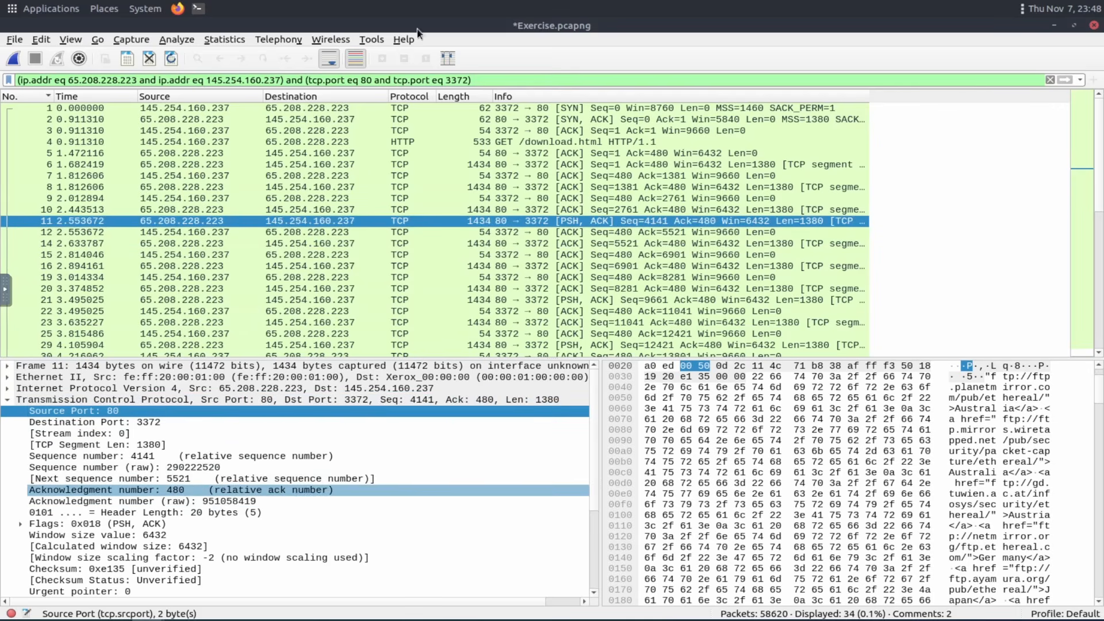
Inspect the IP addresses and ports in the generated conversation filter, then clear the display filter.
left_click_drag(489, 78, 17, 80)
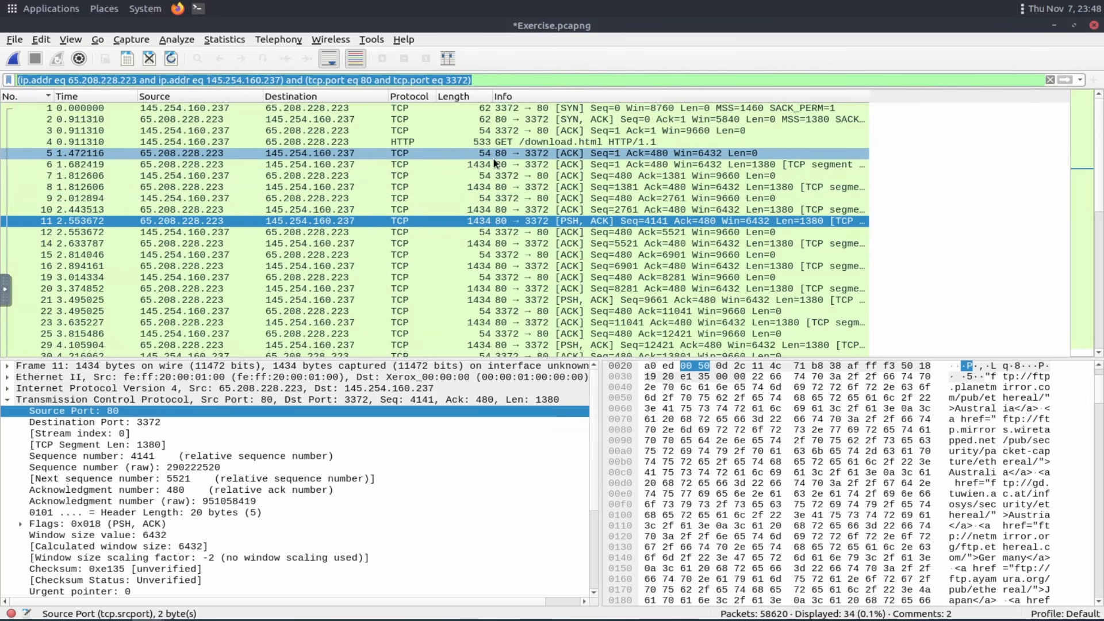
left_click(64, 79)
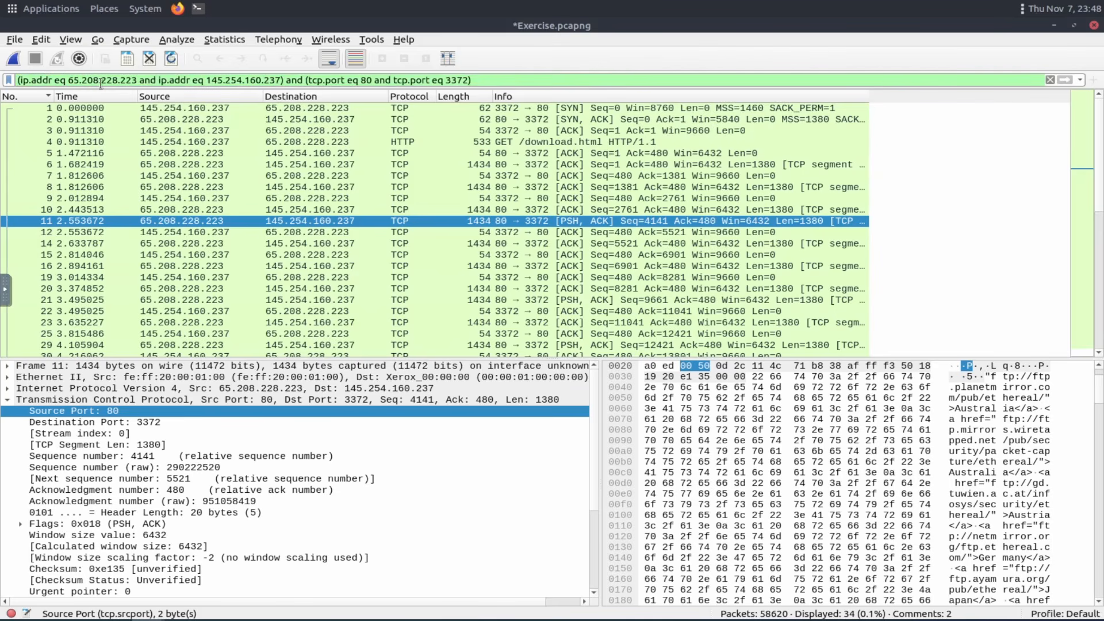
left_click_drag(73, 80, 145, 84)
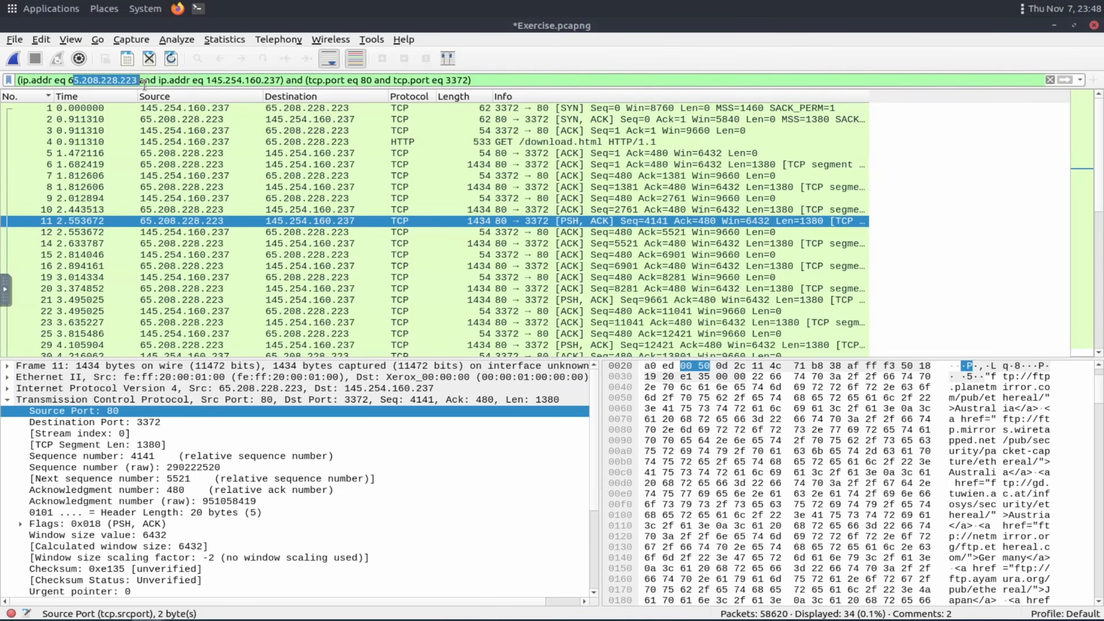
left_click_drag(211, 80, 278, 81)
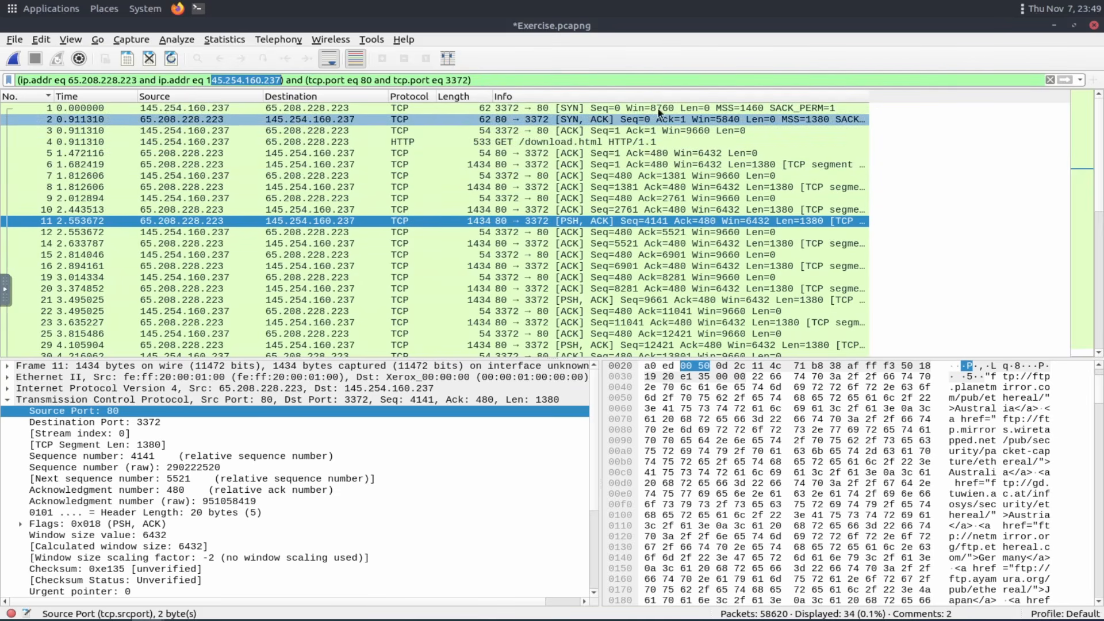
left_click(1051, 80)
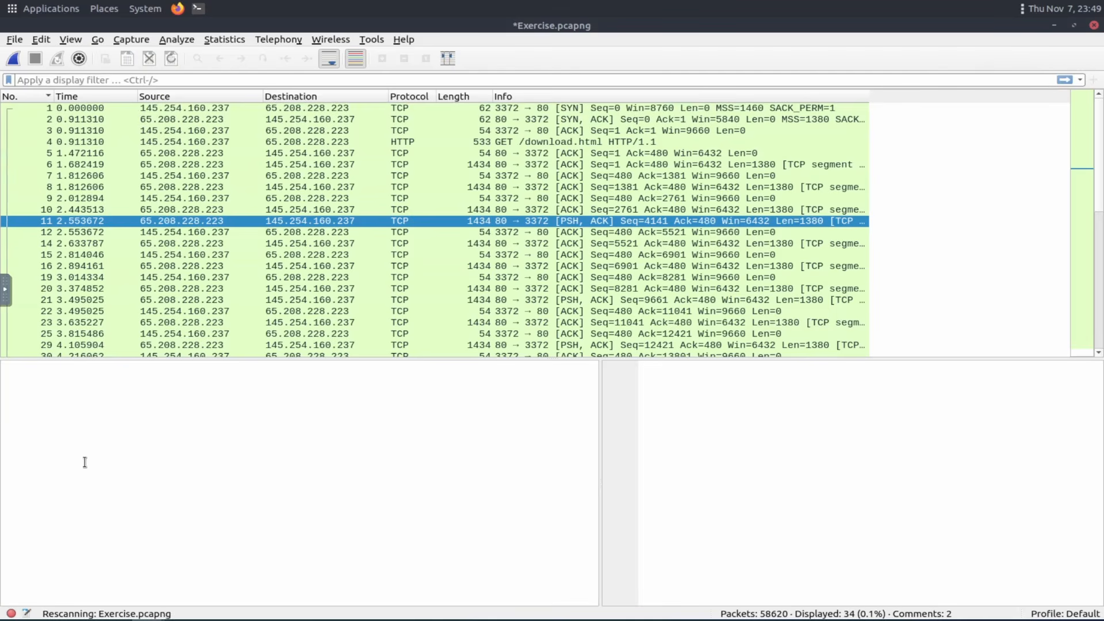
Apply an Ethernet conversation filter from the source MAC address in packet 2's Ethernet II header.
left_click(100, 121)
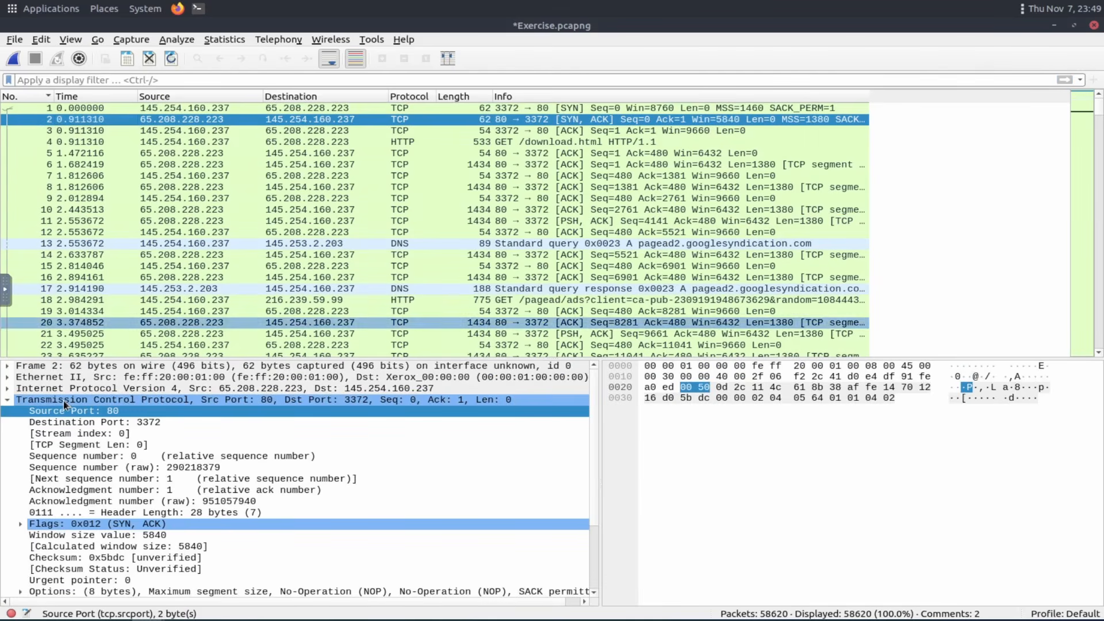
left_click(8, 377)
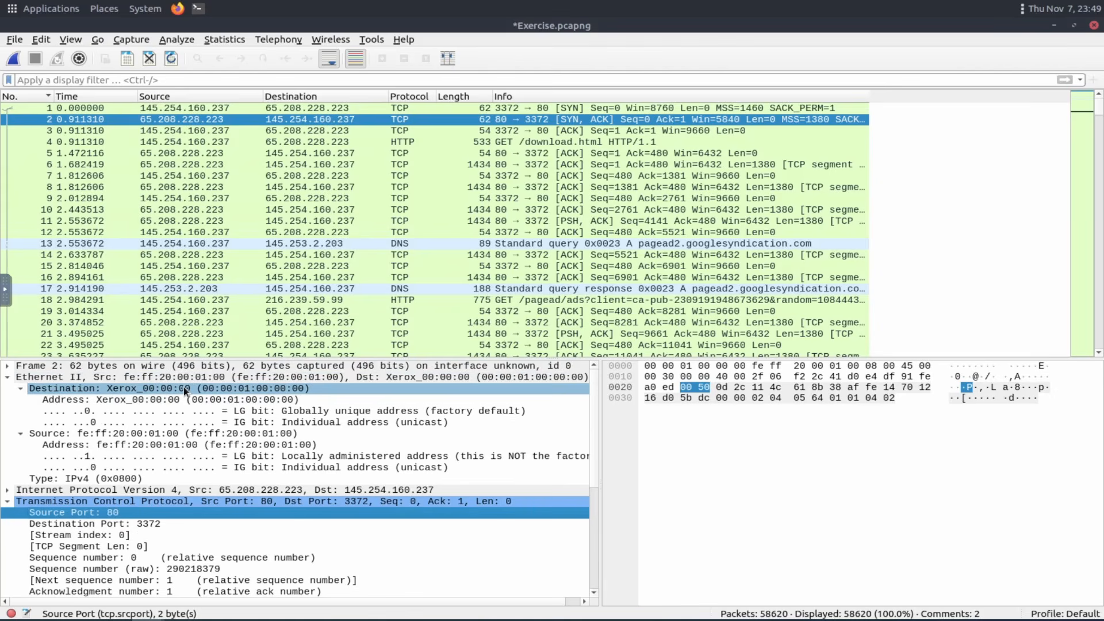
right_click(144, 441)
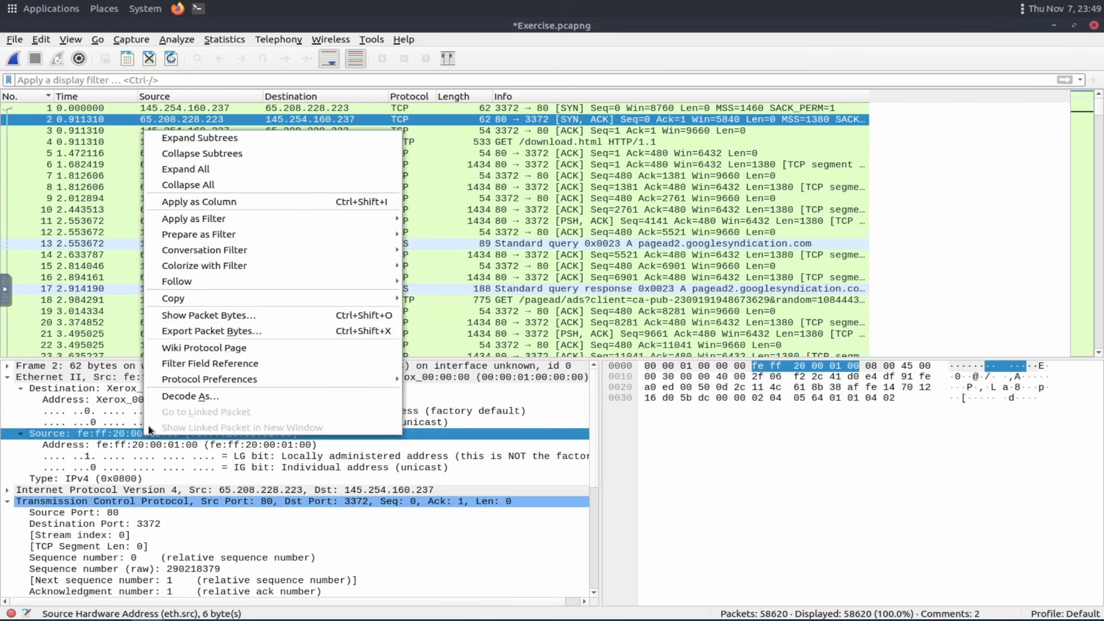
mouse_move(257, 250)
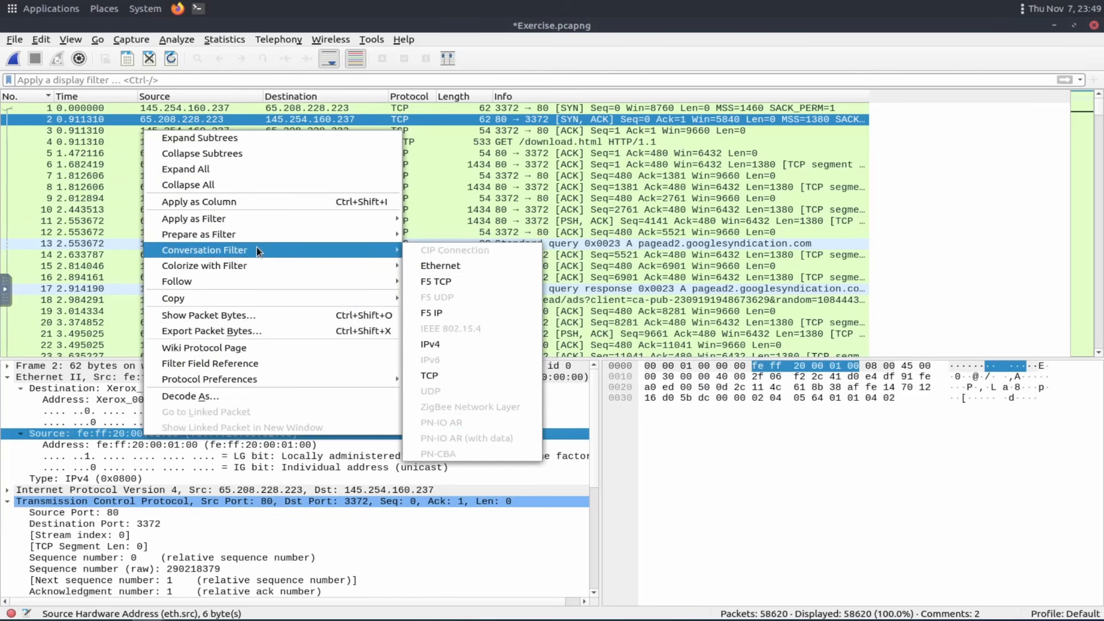
left_click(467, 266)
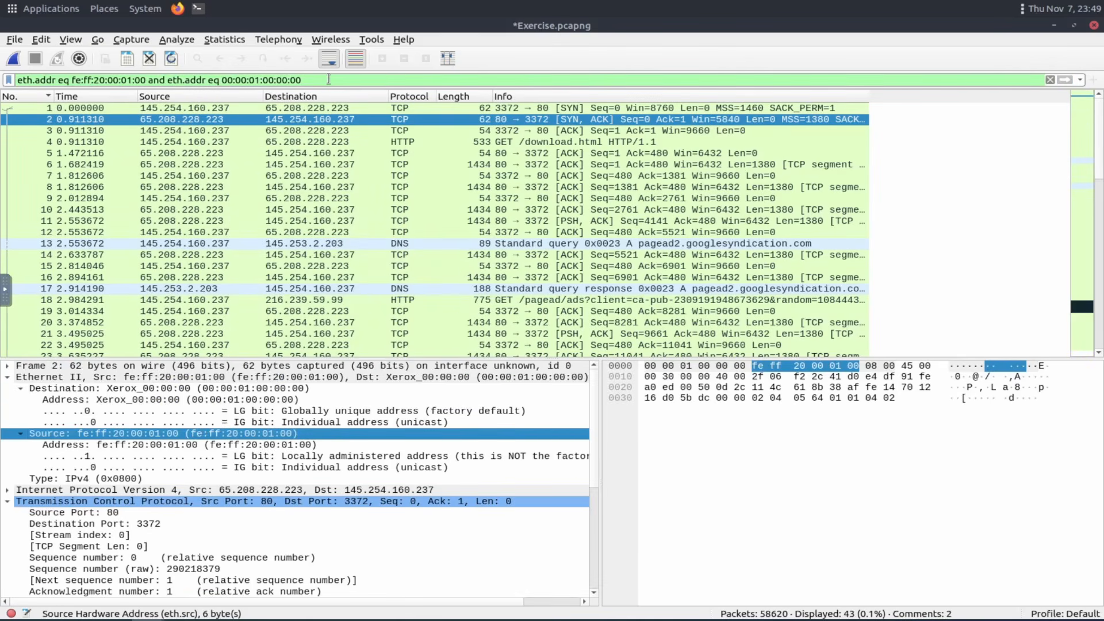
Examine the generated Ethernet address filter expression, then clear the display filter.
left_click_drag(329, 79, 20, 83)
key("Right")
left_click_drag(303, 80, 8, 78)
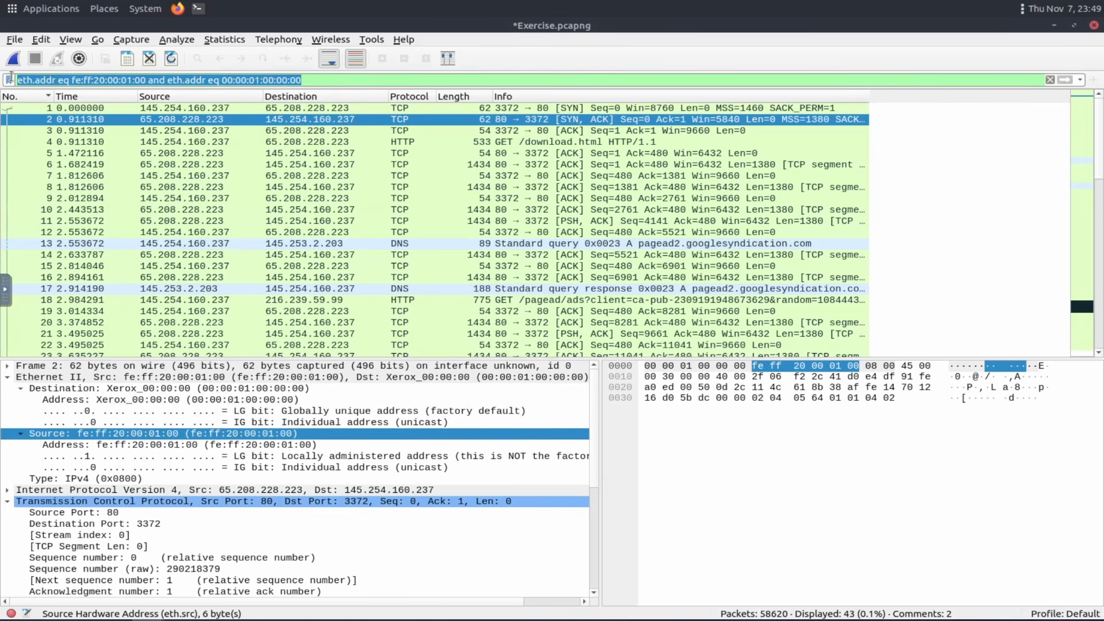
left_click(373, 81)
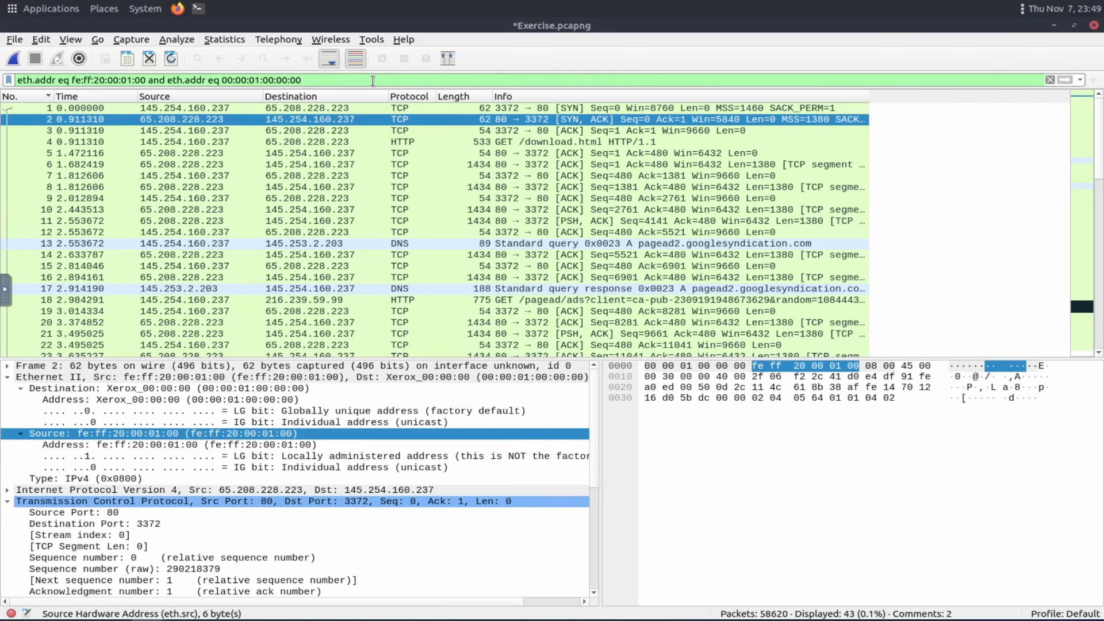
left_click_drag(373, 81, 15, 84)
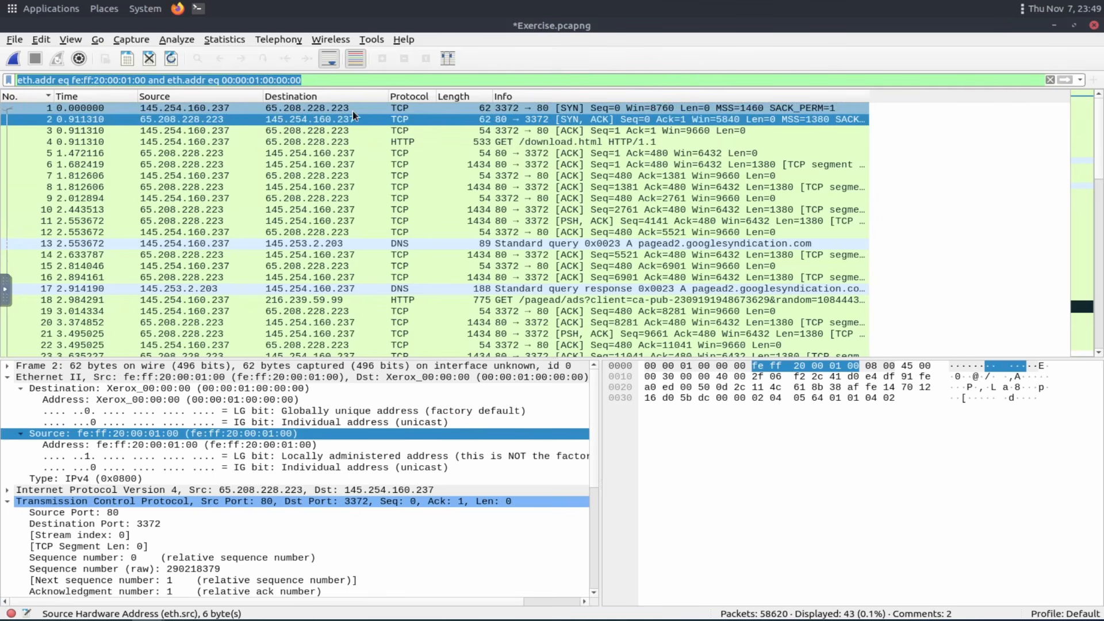
left_click(84, 431)
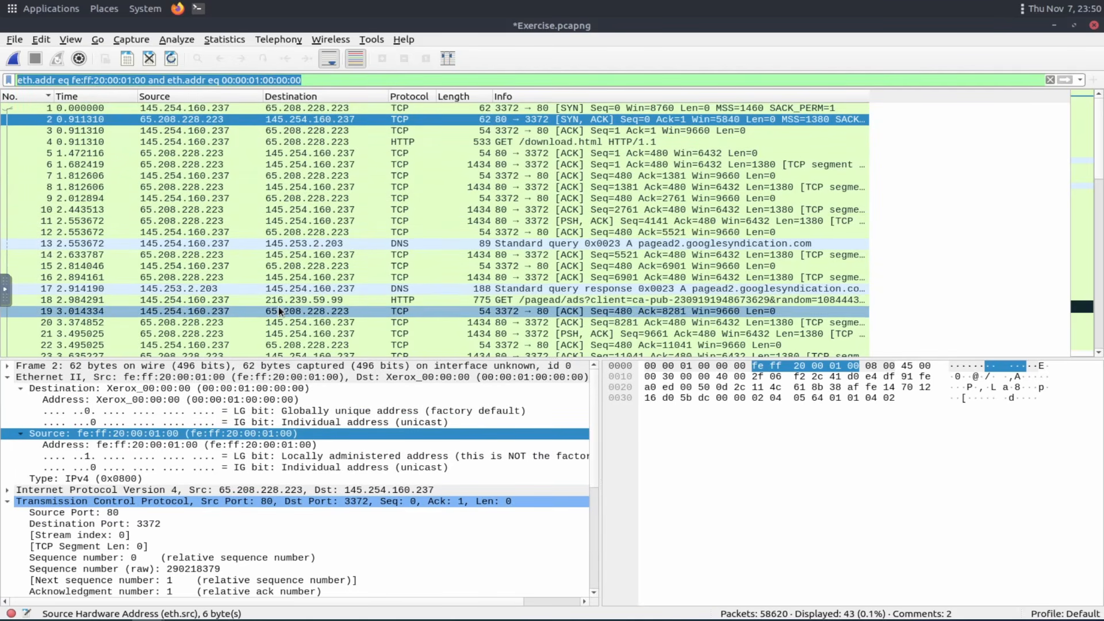
scroll(278, 306, "down", 4)
left_click(1050, 80)
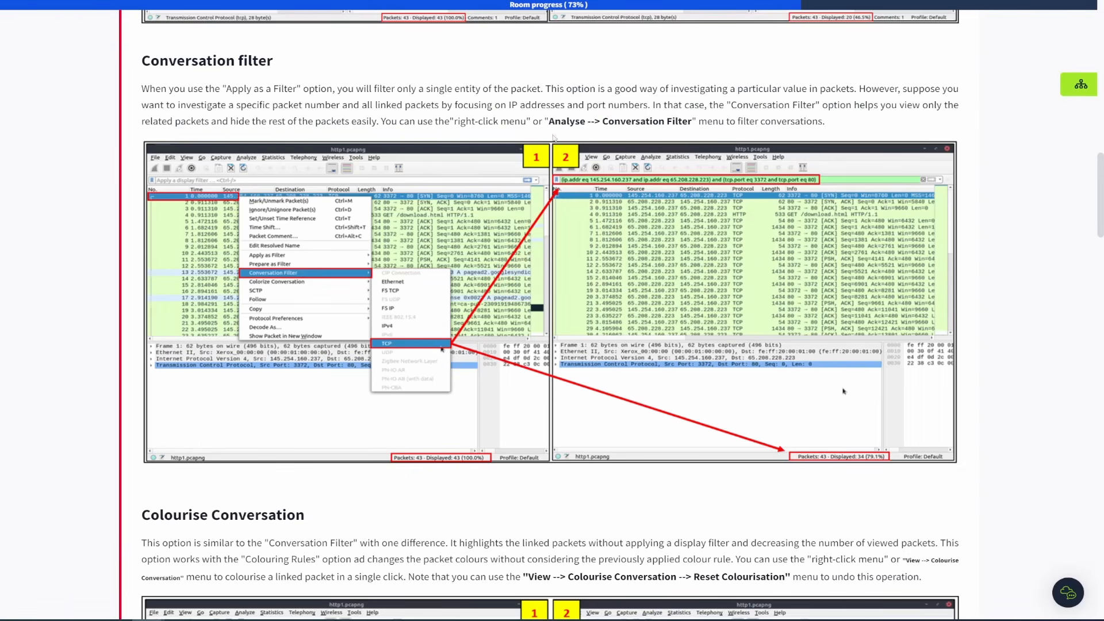
Read the Conversation Filter menu path and the Colourise Conversation section of the room.
left_click_drag(551, 121, 695, 122)
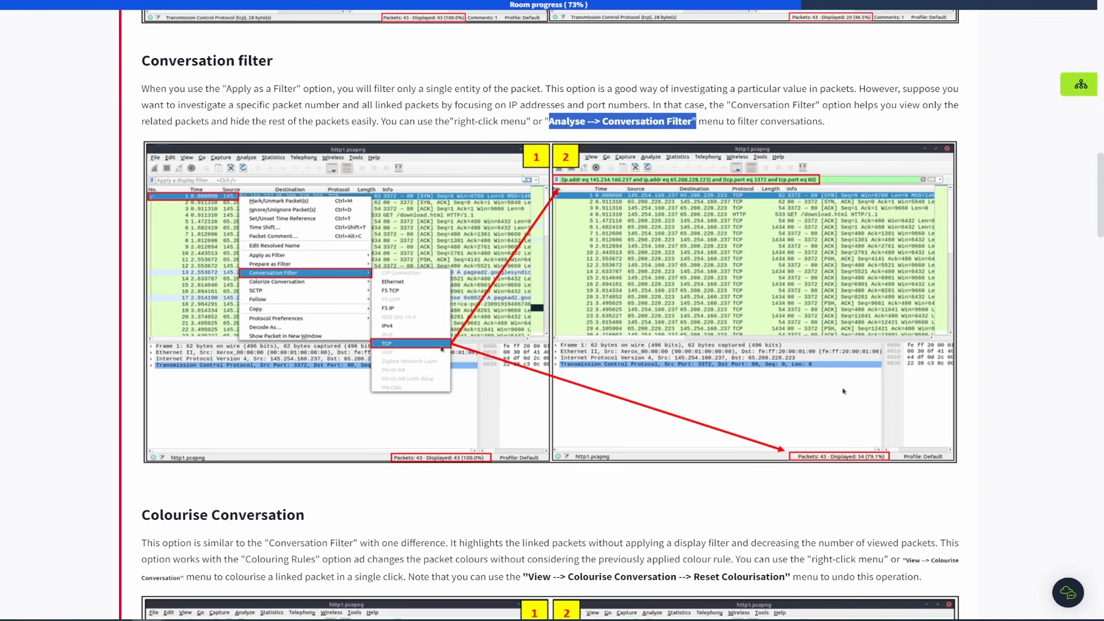
scroll(524, 179, "down", 9)
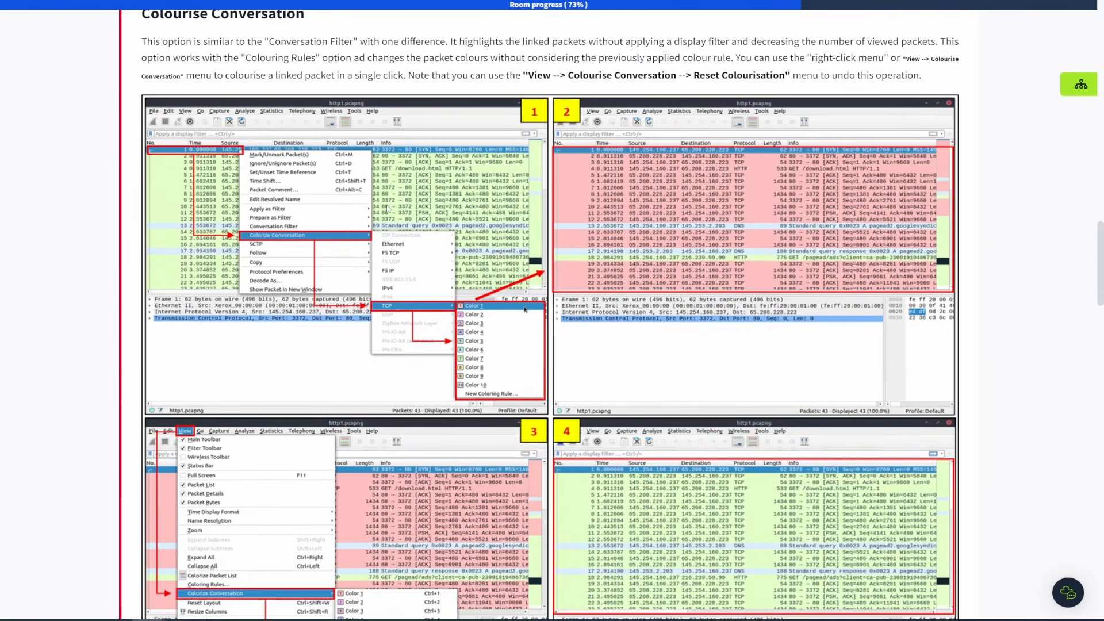
Colourise the Ethernet conversation of packet 1 with a conversation colour.
scroll(388, 208, "up", 1)
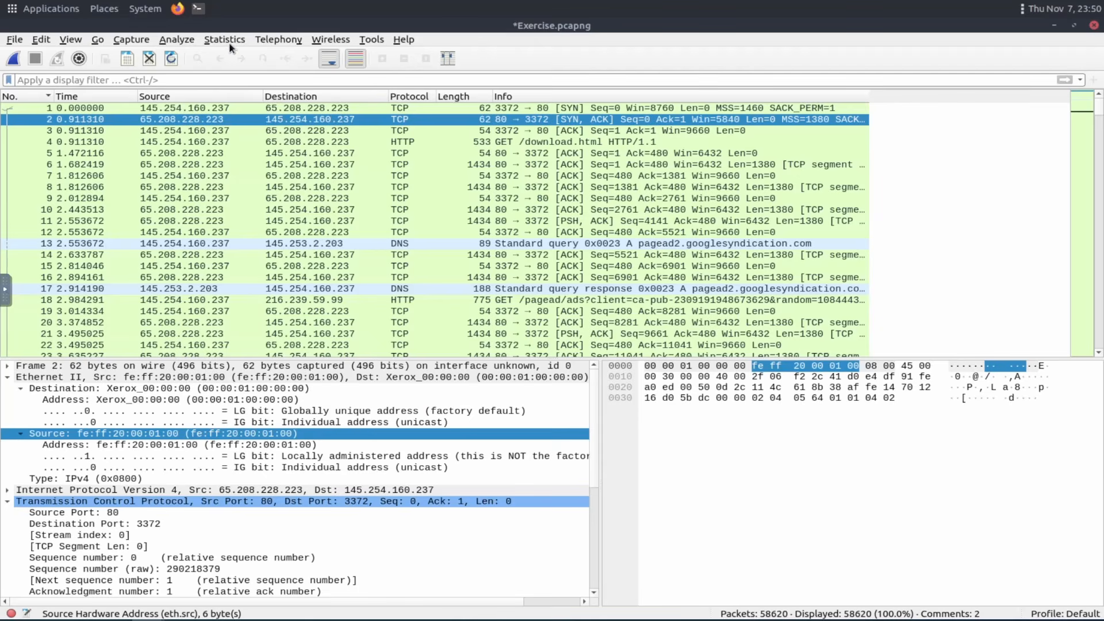
right_click(204, 112)
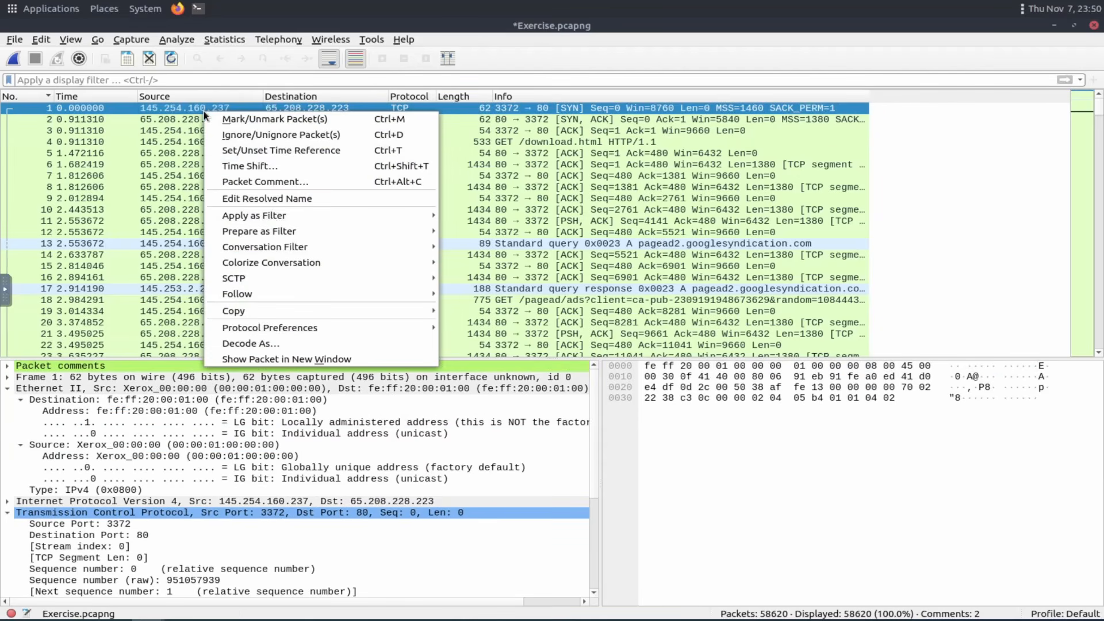
mouse_move(299, 269)
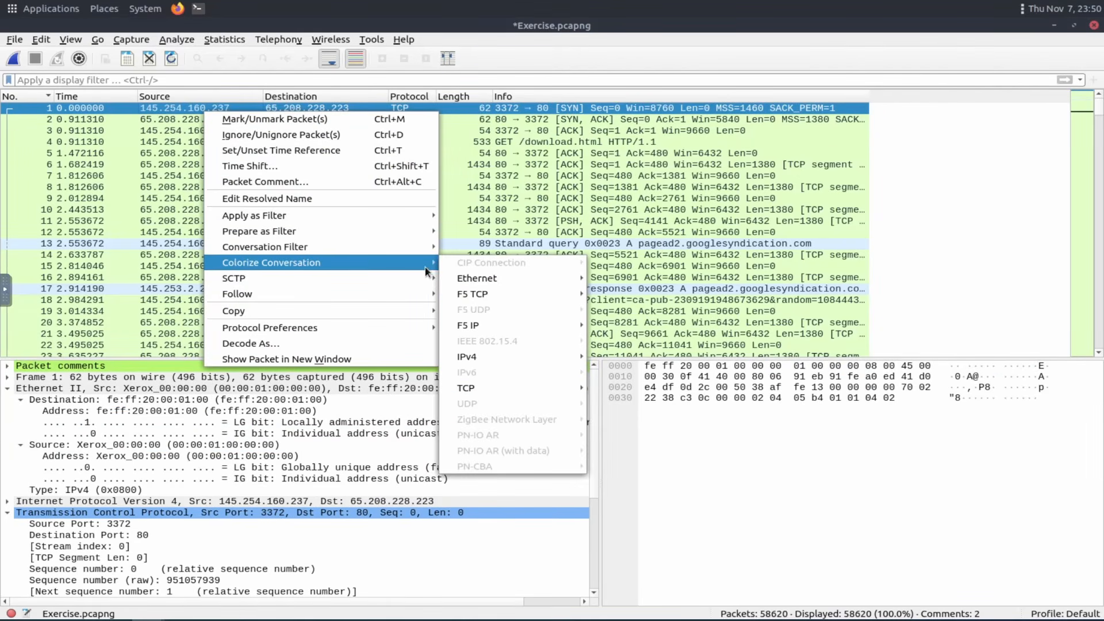
mouse_move(534, 286)
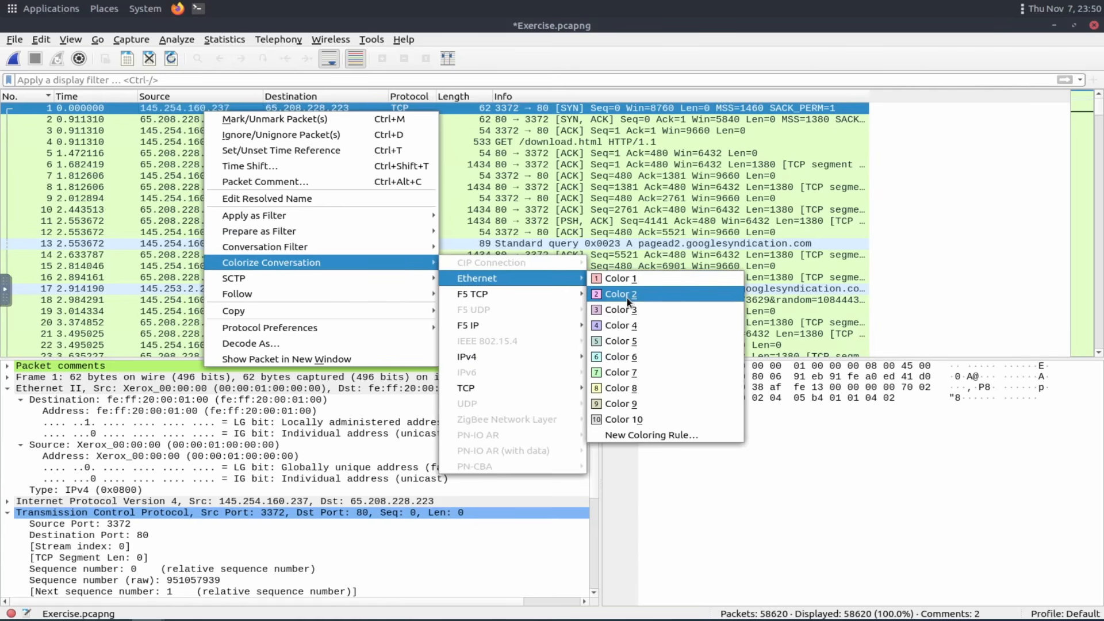
left_click(626, 330)
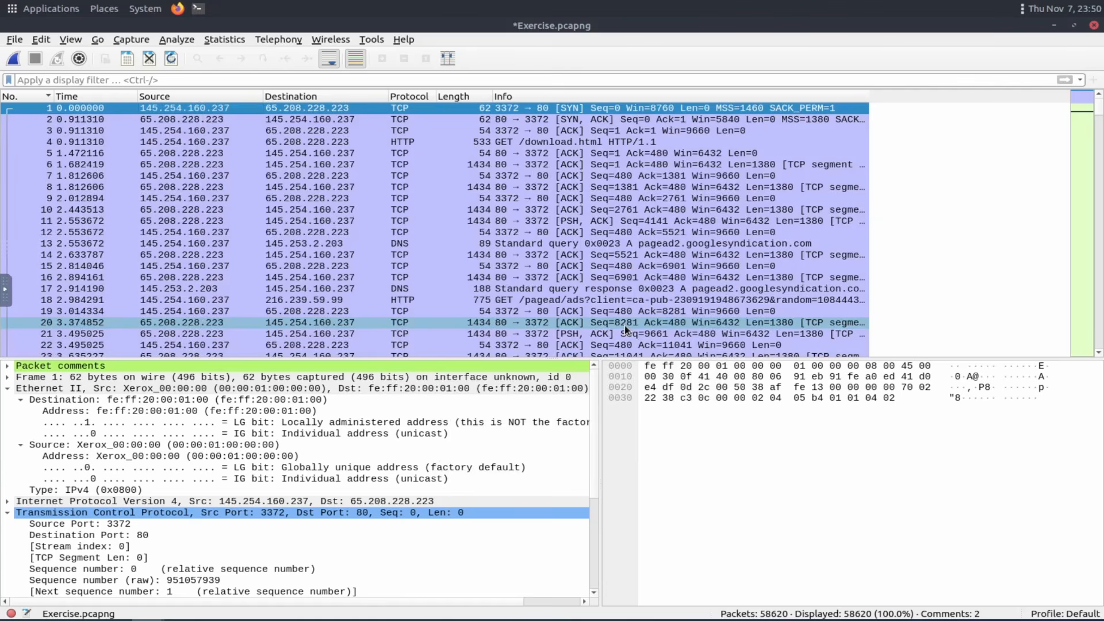
scroll(719, 199, "down", 6)
scroll(716, 197, "up", 6)
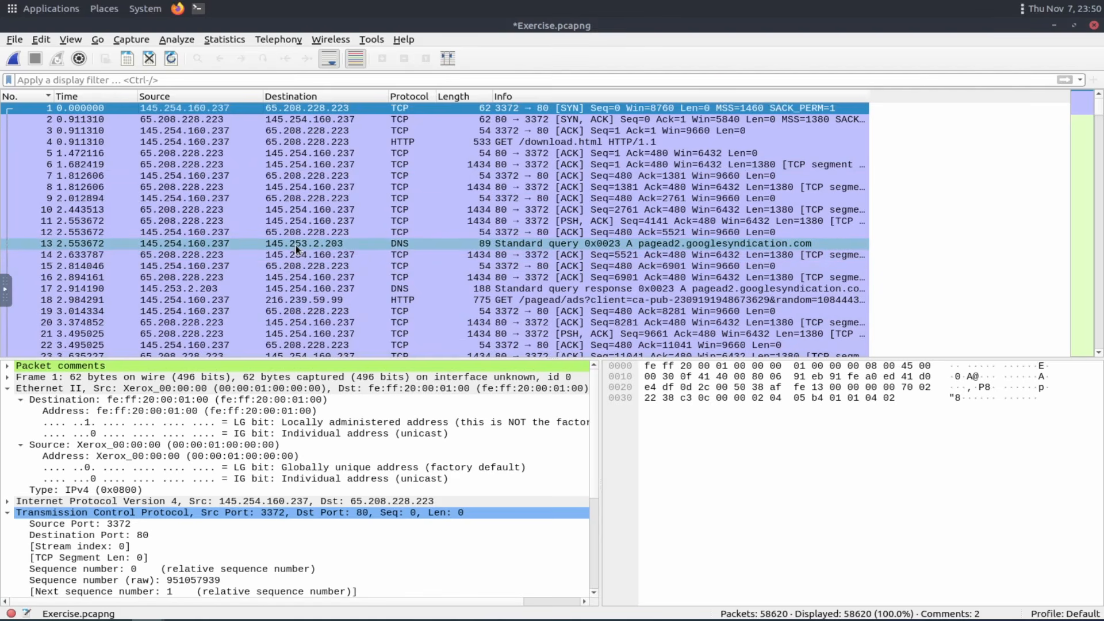
right_click(253, 122)
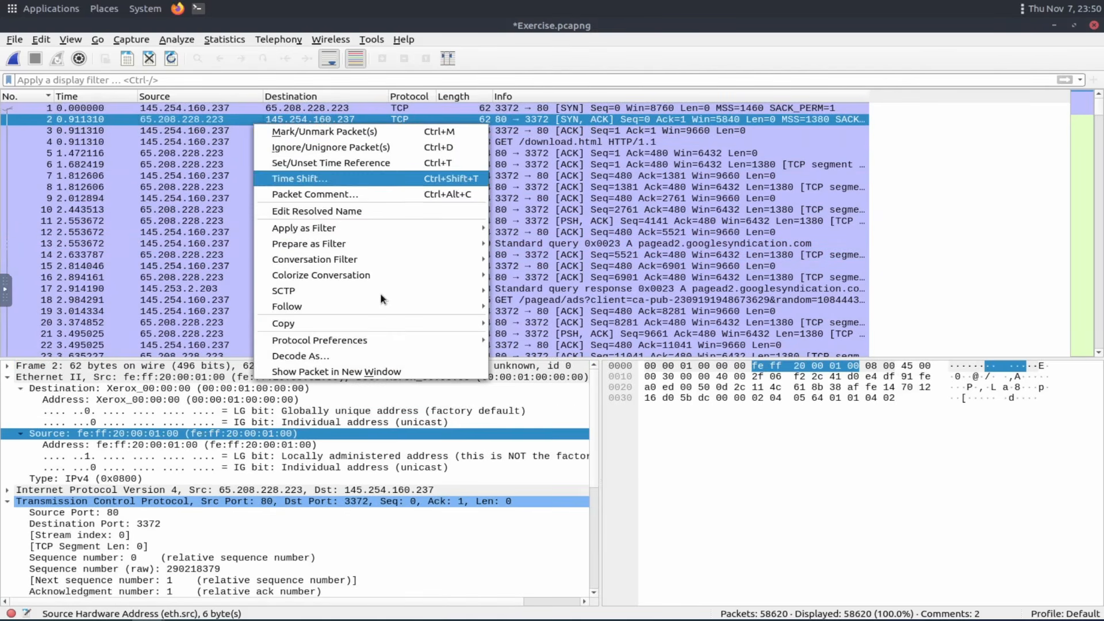
mouse_move(401, 281)
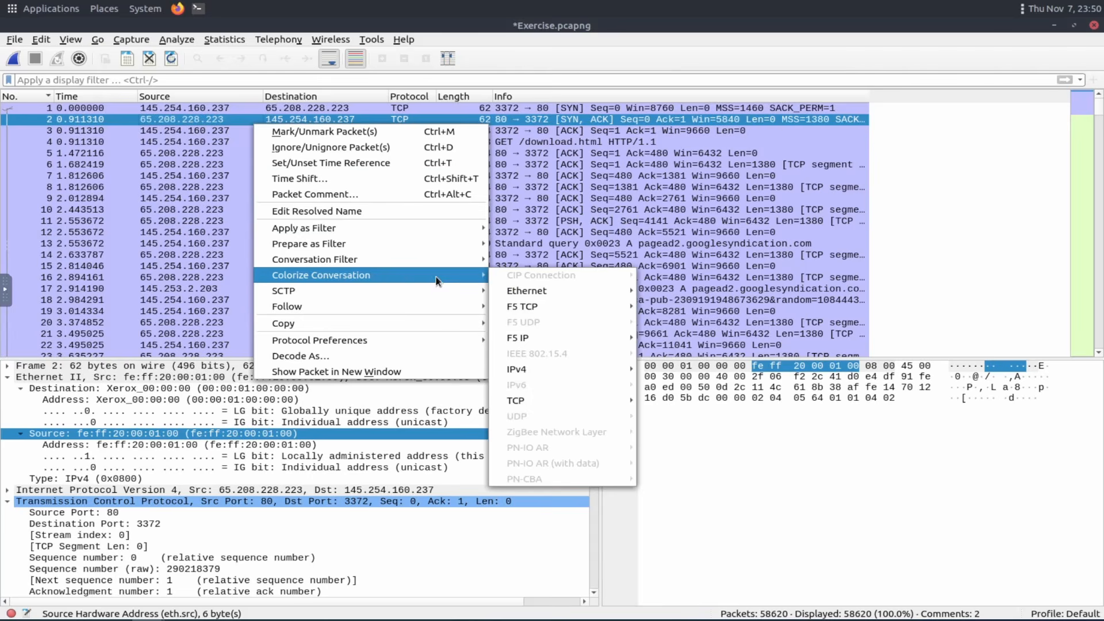
mouse_move(469, 285)
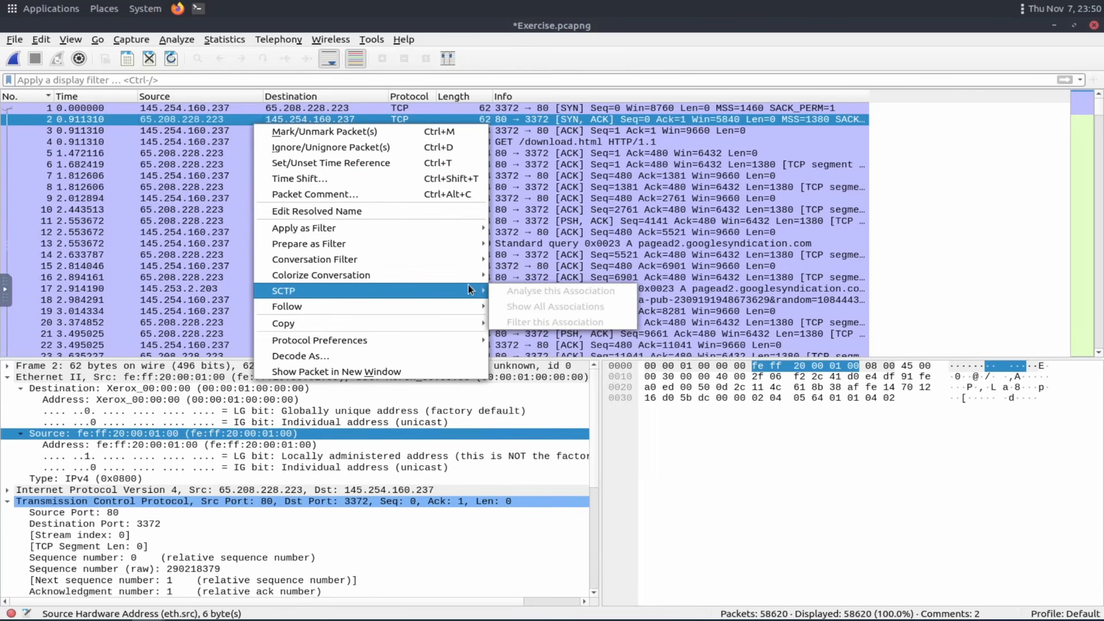
mouse_move(562, 292)
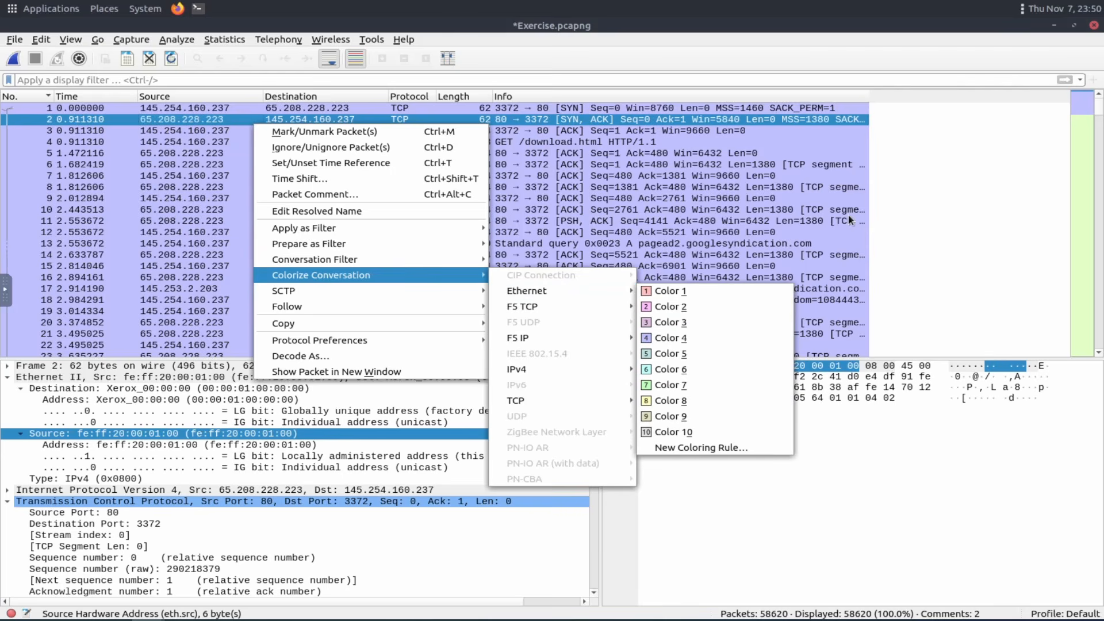
left_click(941, 188)
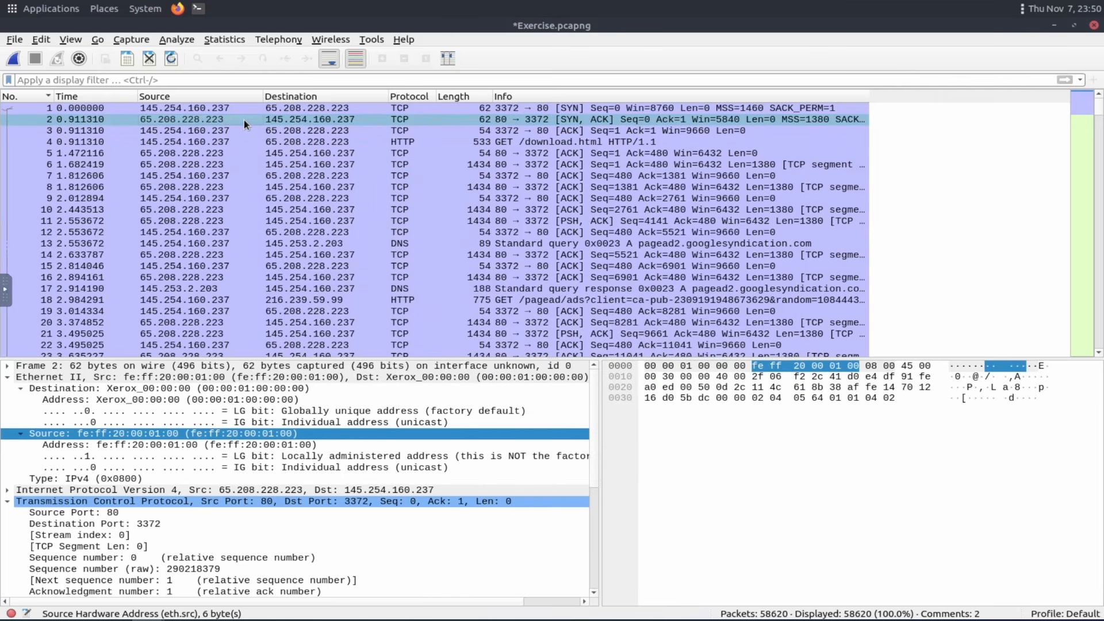
Reset the conversation colourisation of the packet list.
left_click(175, 38)
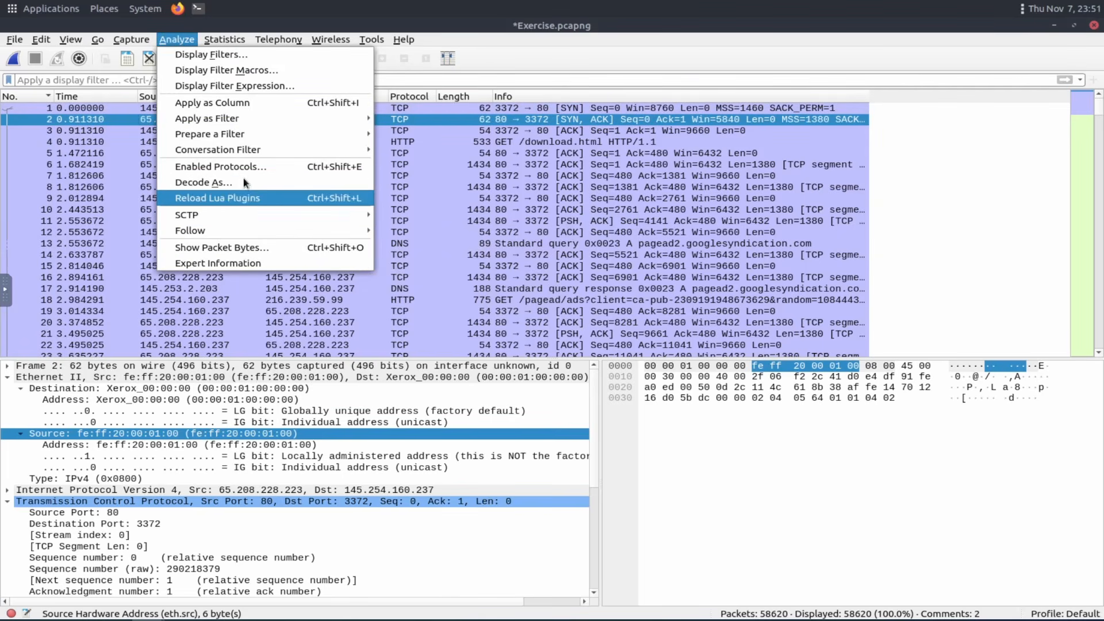
left_click(71, 39)
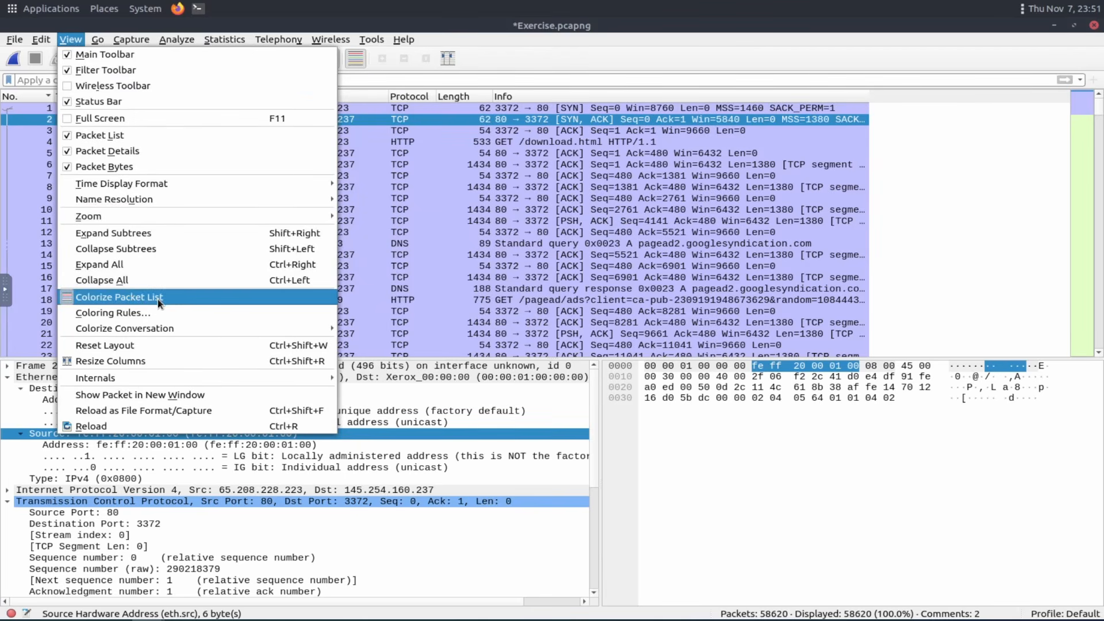
mouse_move(156, 328)
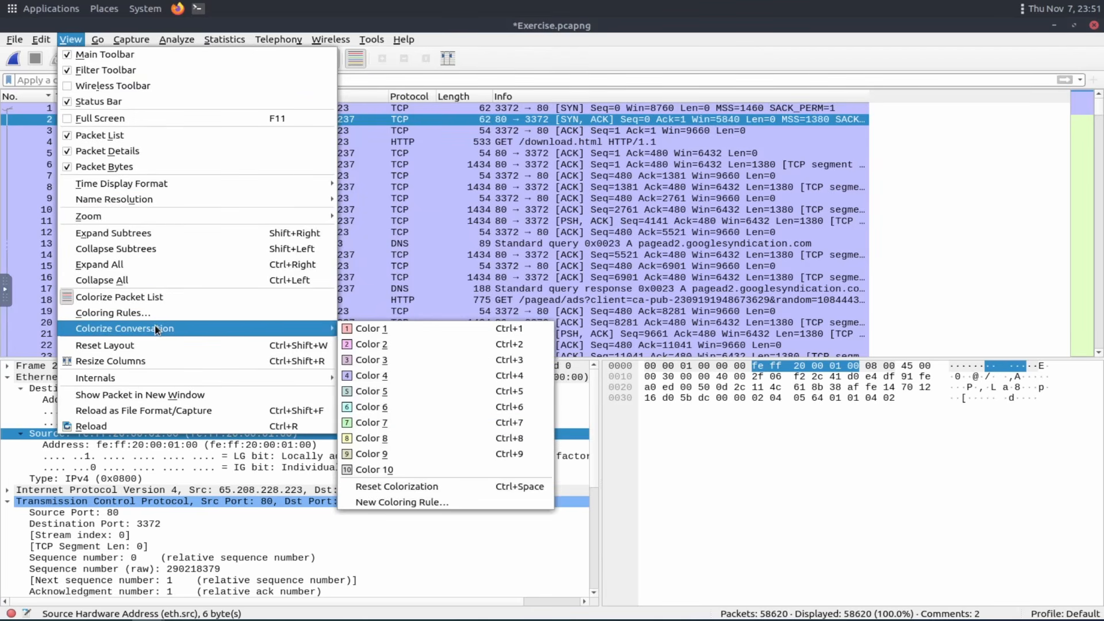
left_click(430, 488)
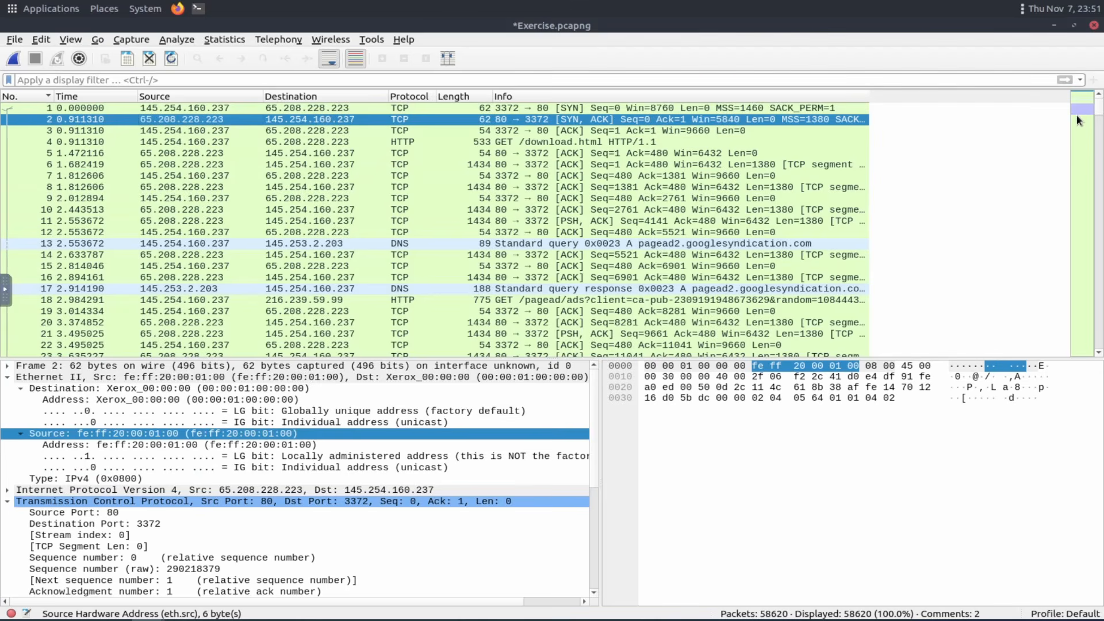
scroll(1079, 121, "down", 15)
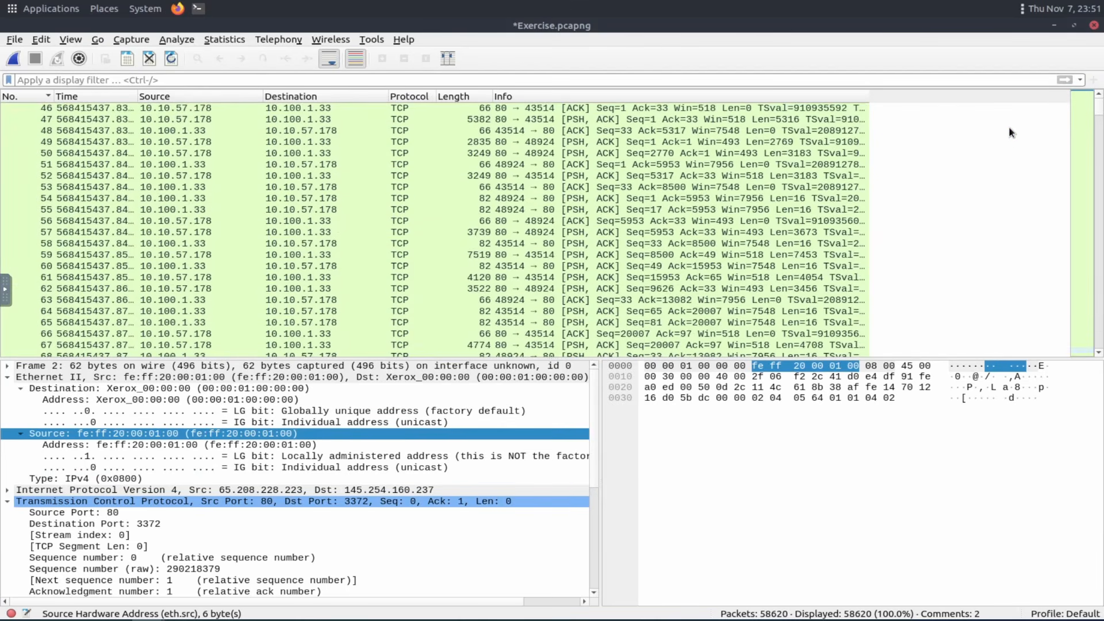
Read the room's Colourise Conversation and Prepare as Filter sections.
scroll(1009, 132, "up", 15)
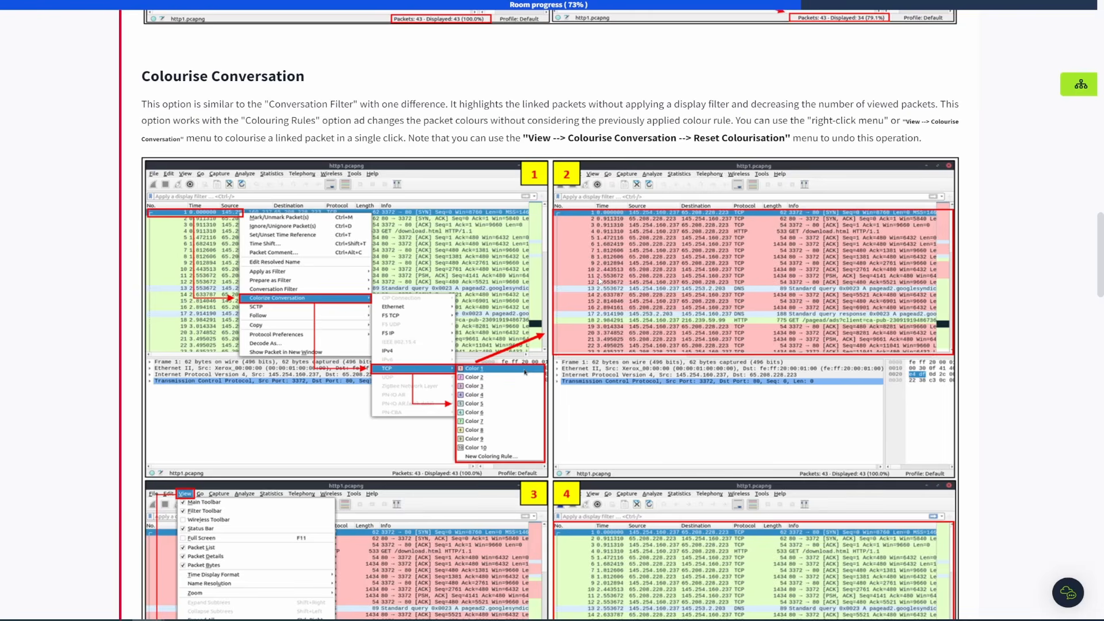
scroll(607, 244, "down", 2)
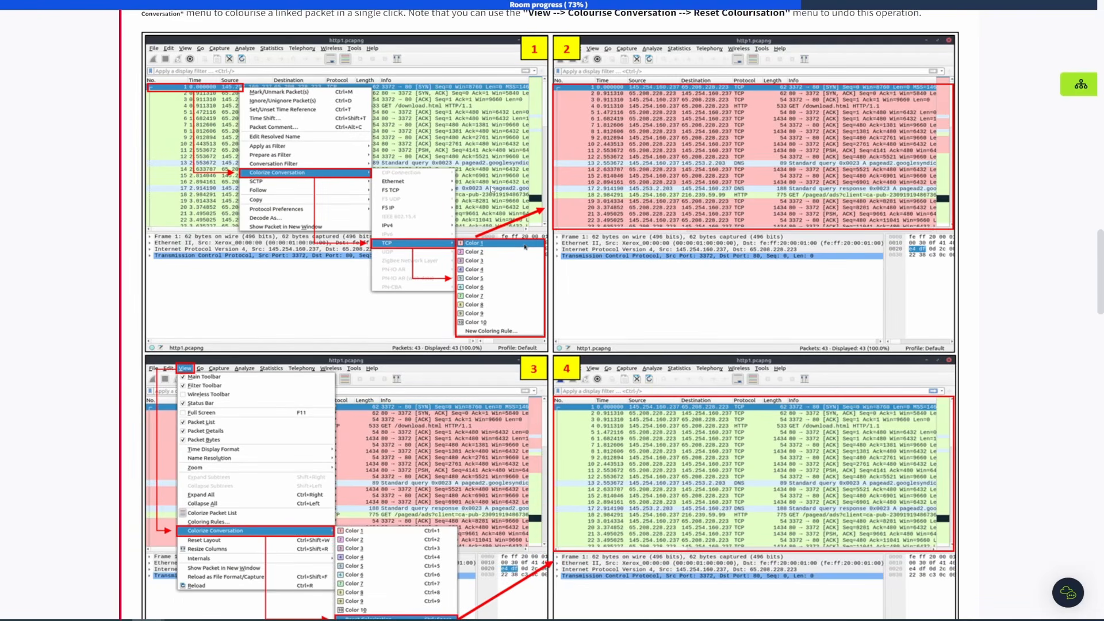
scroll(561, 306, "down", 7)
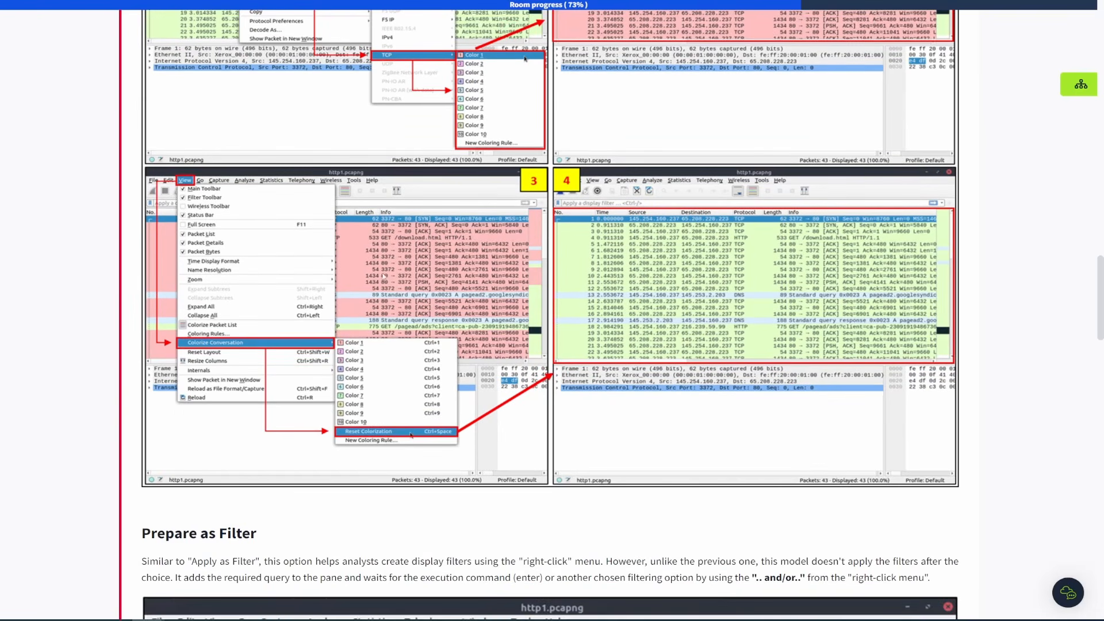
scroll(462, 281, "down", 4)
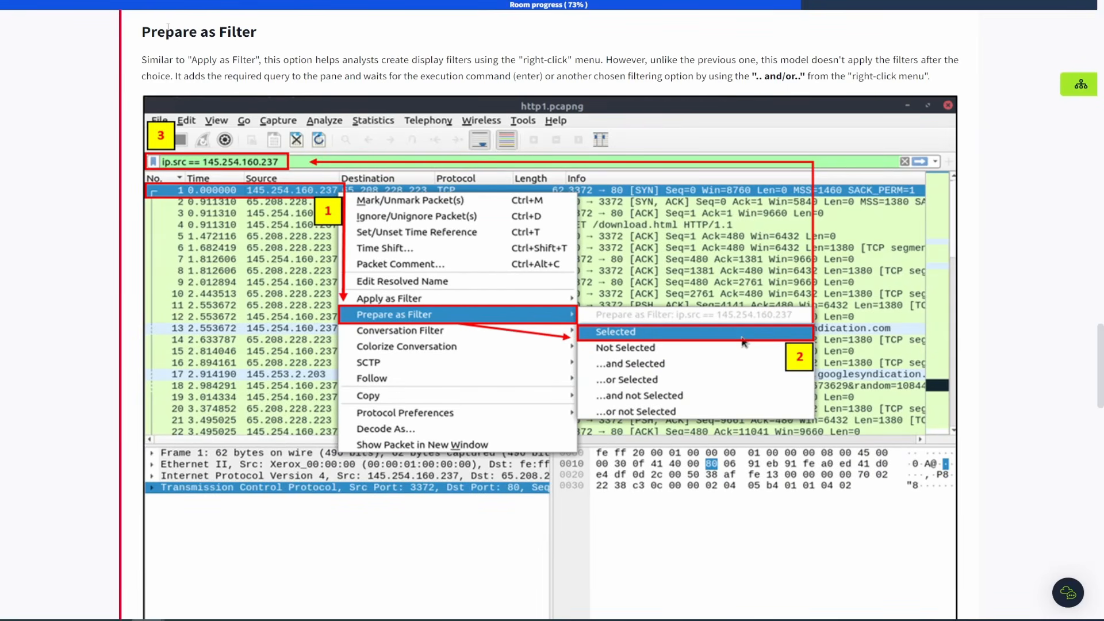
scroll(274, 125, "down", 1)
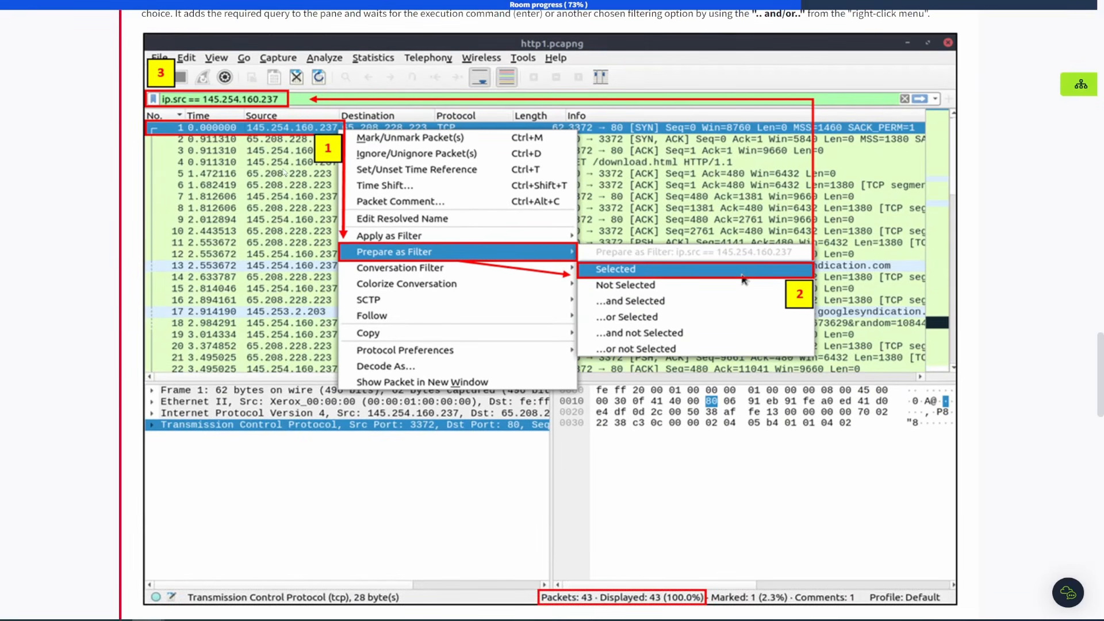
scroll(283, 173, "up", 1)
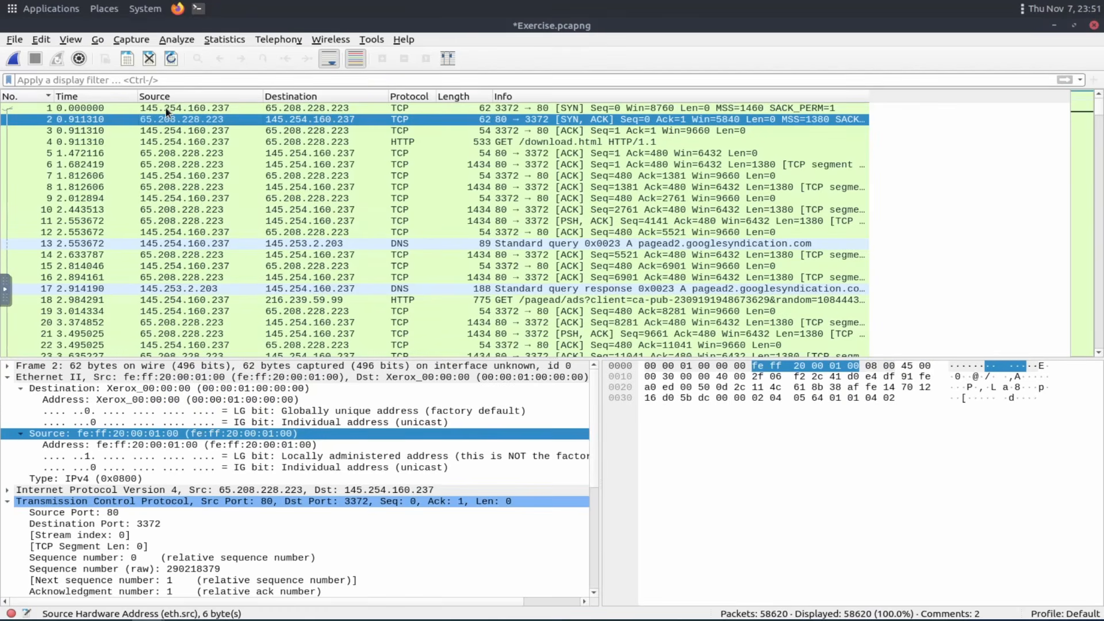
Apply packet 1's source IP address as a filter, then clear the display filter.
key("Down")
left_click(167, 108)
right_click(167, 108)
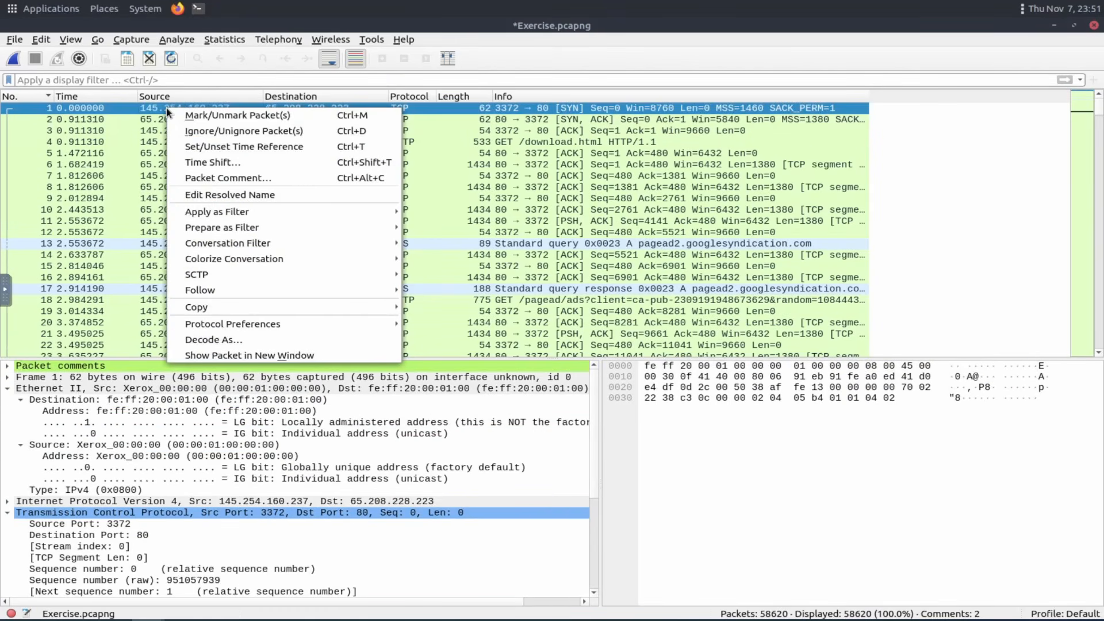
mouse_move(284, 214)
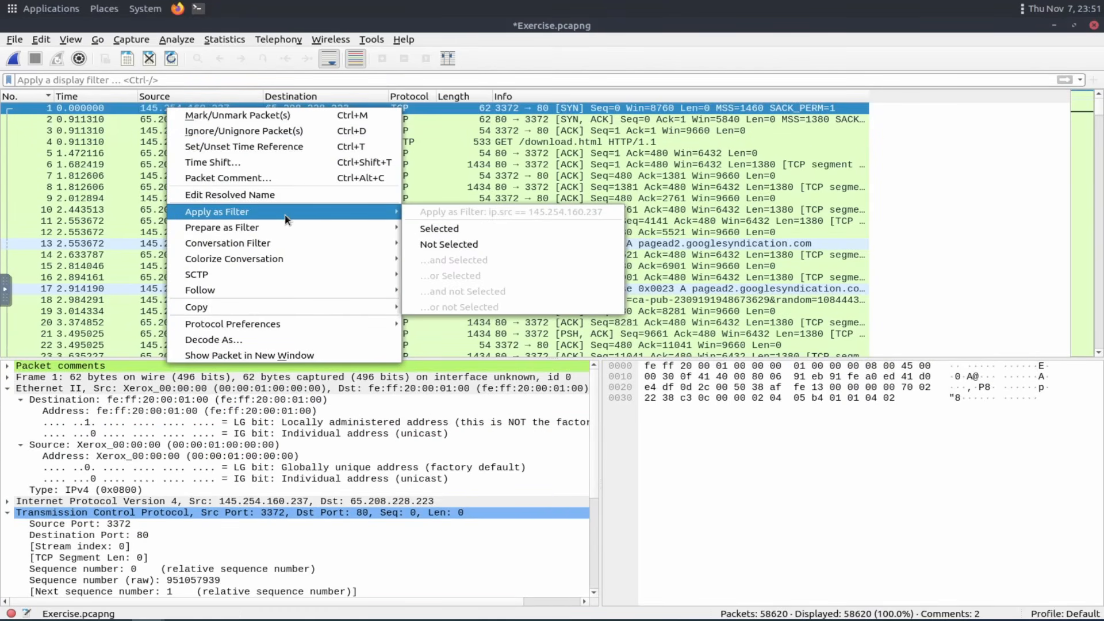
left_click(460, 230)
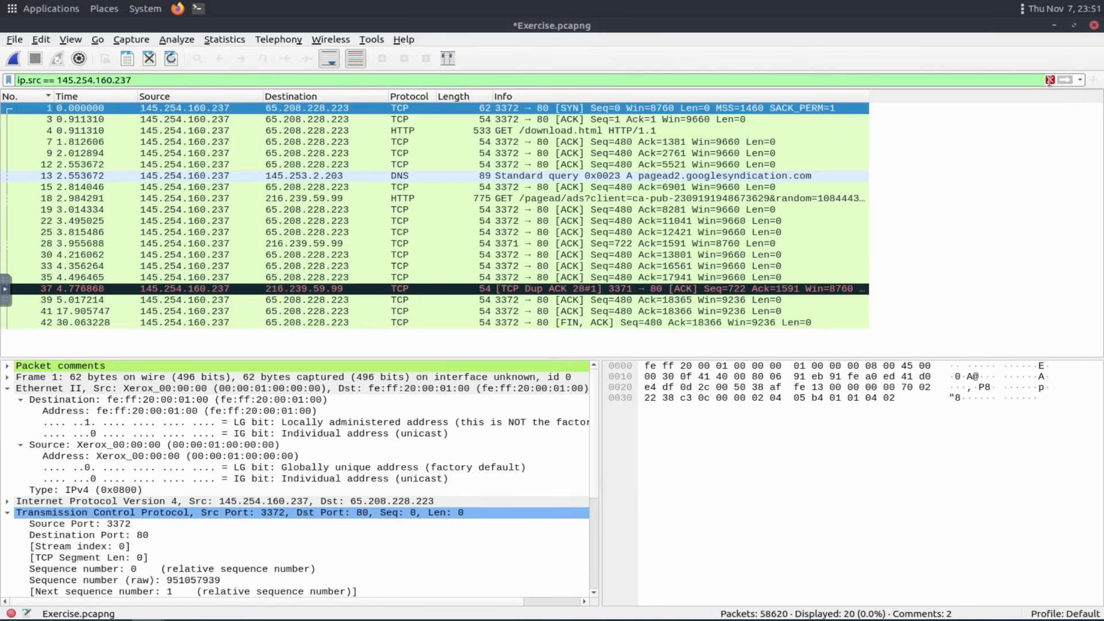
left_click(1050, 80)
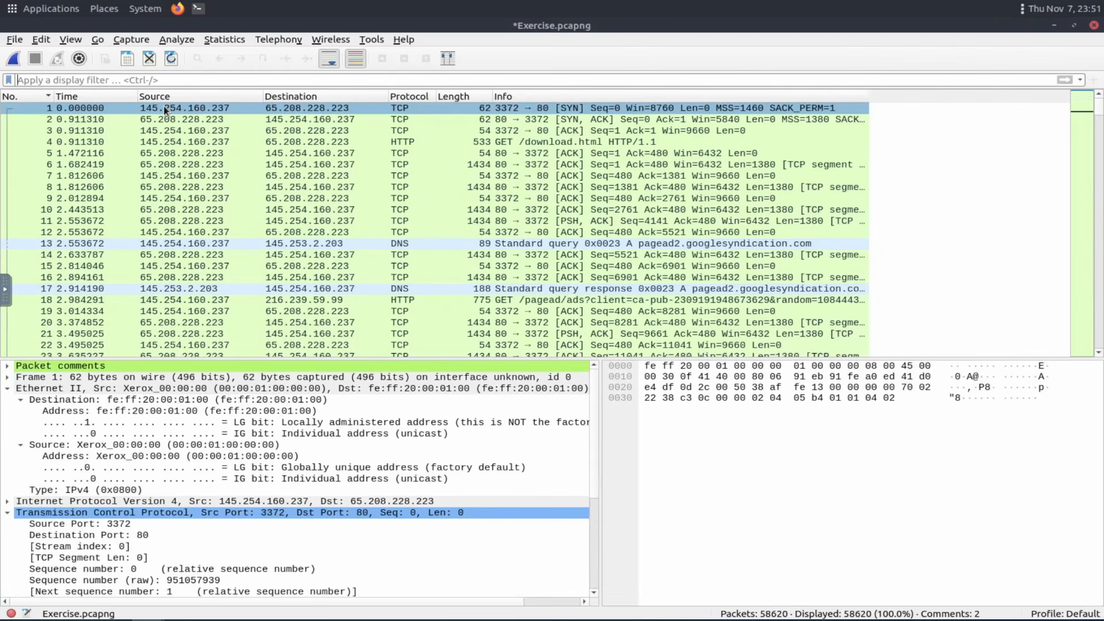
Prepare a filter from packet 1's source IP address without applying it.
right_click(166, 107)
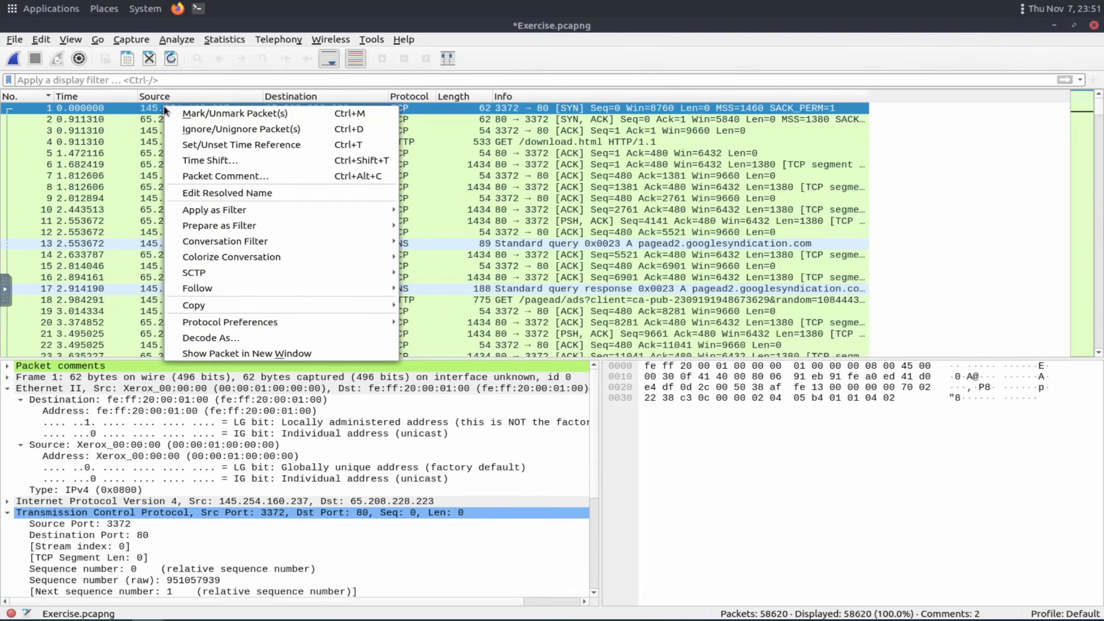
mouse_move(269, 229)
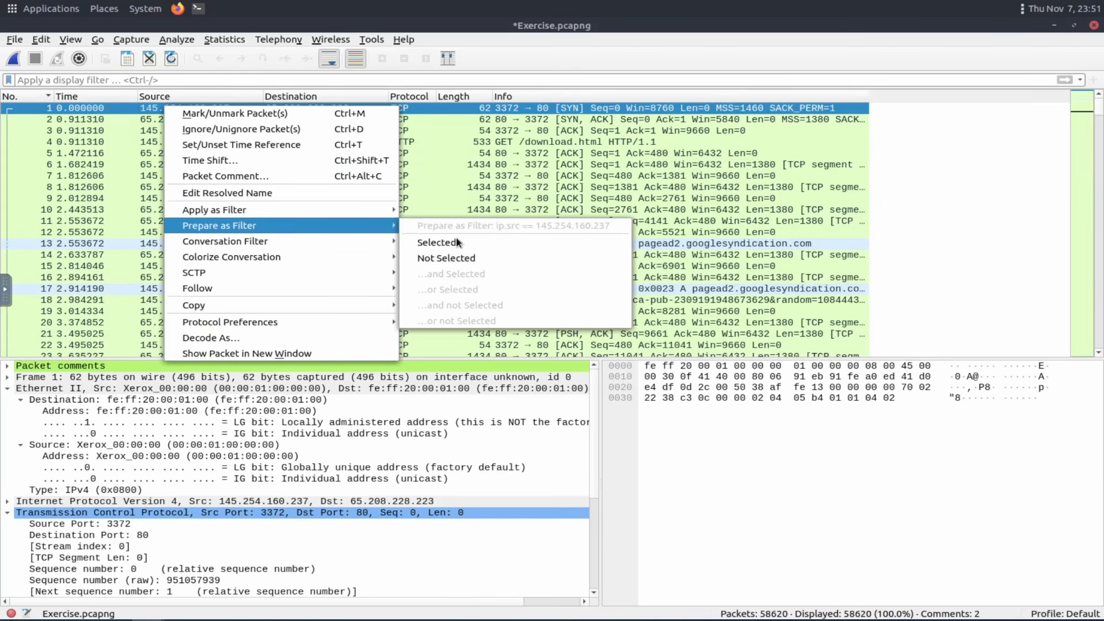
left_click(481, 247)
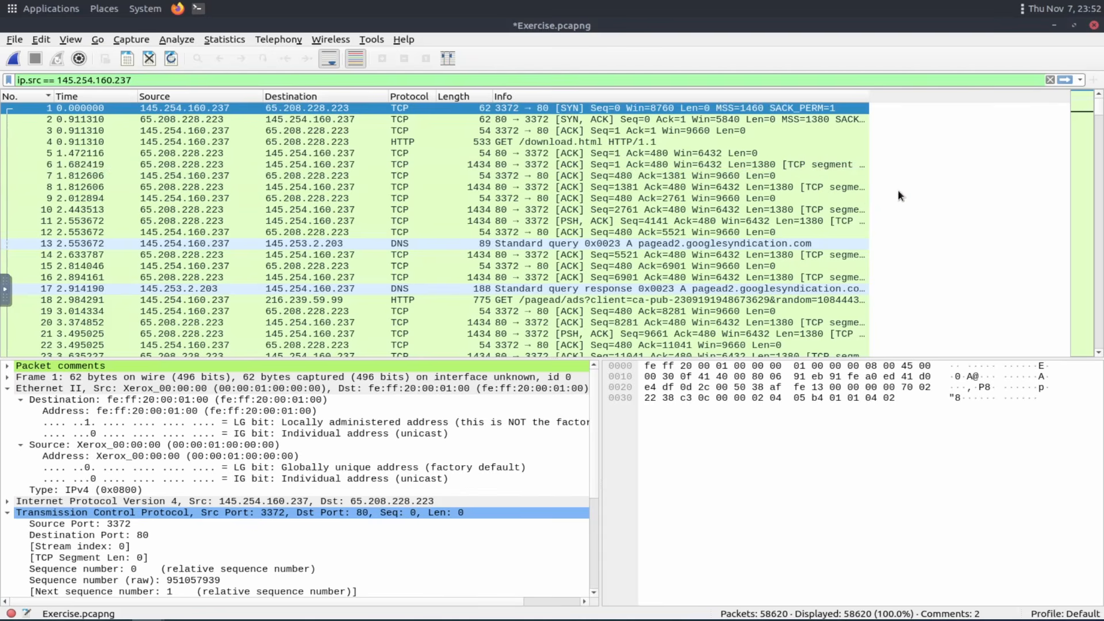
scroll(899, 188, "down", 6)
scroll(782, 254, "up", 6)
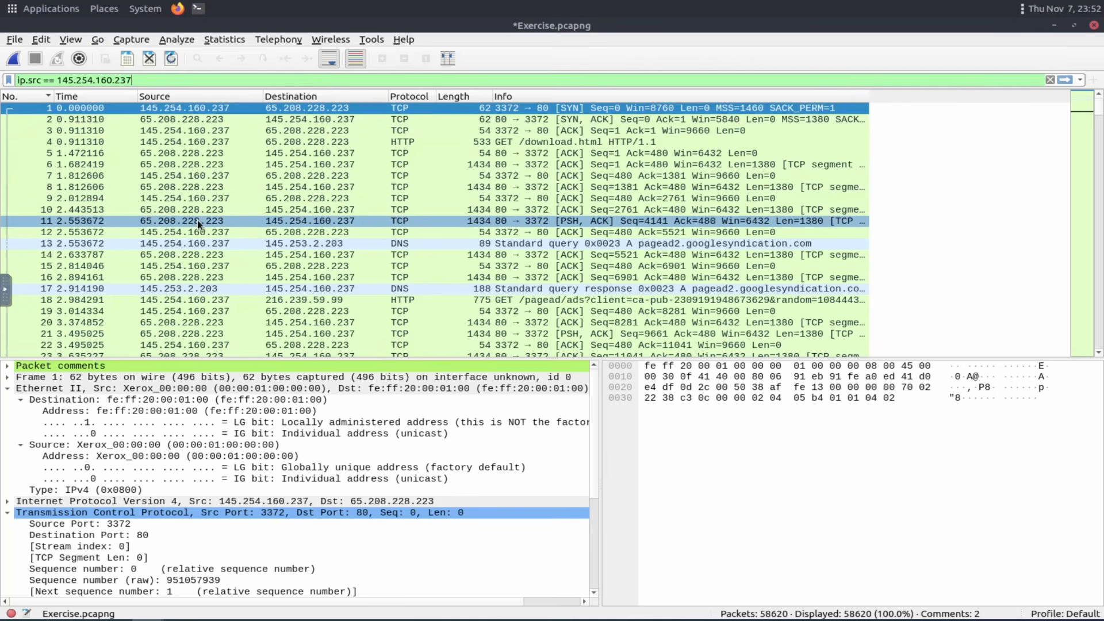
Select DNS packet 13, expand its User Datagram Protocol header and step through its fields.
right_click(402, 243)
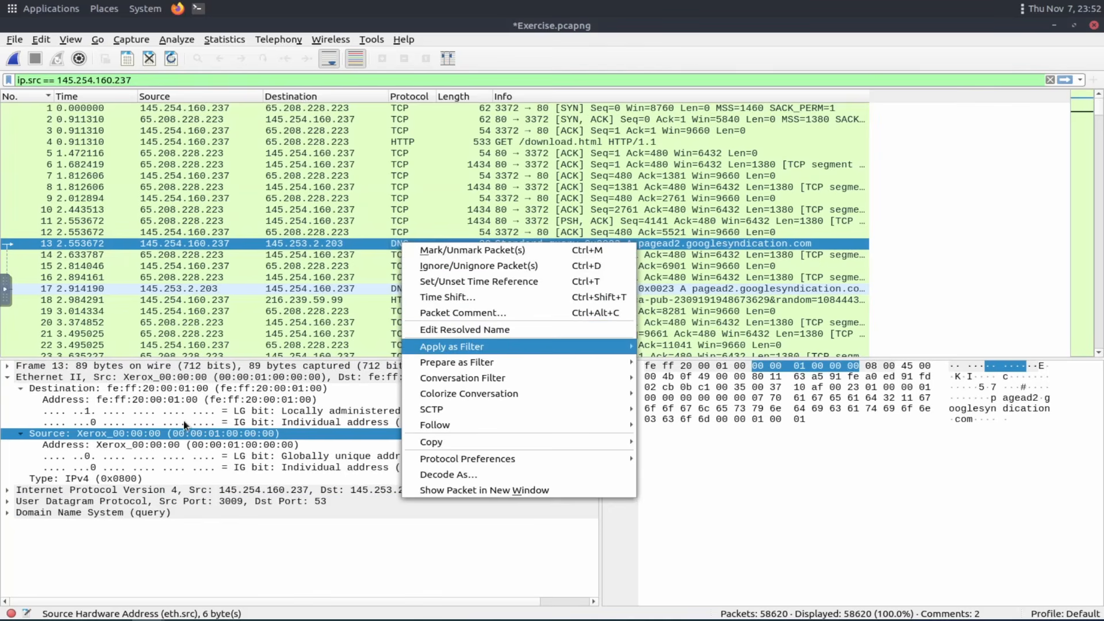
left_click(199, 239)
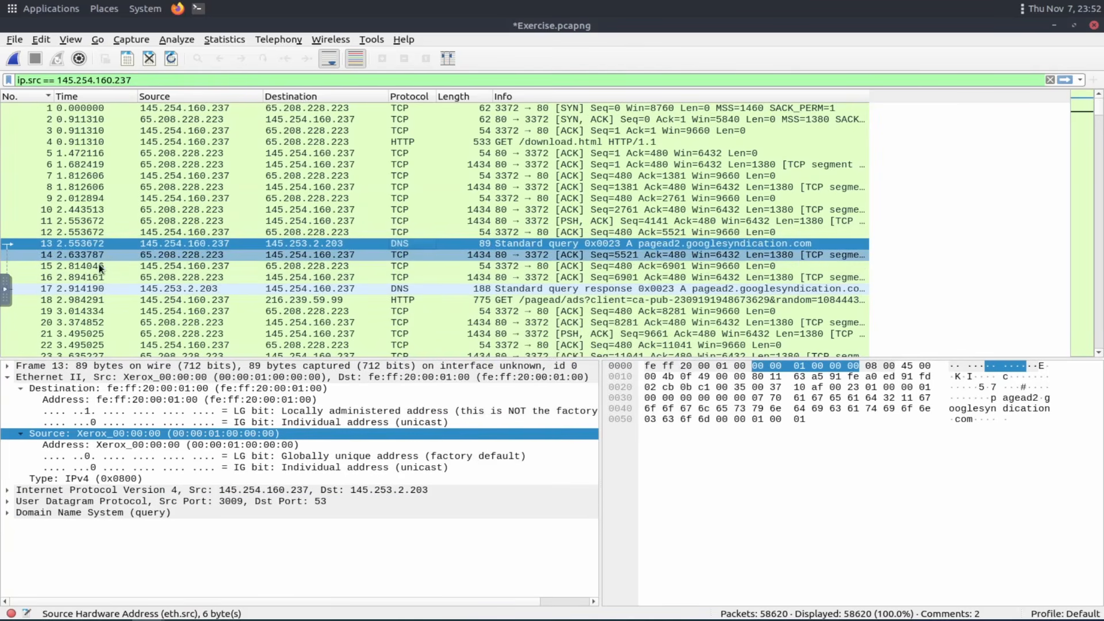
left_click(9, 380)
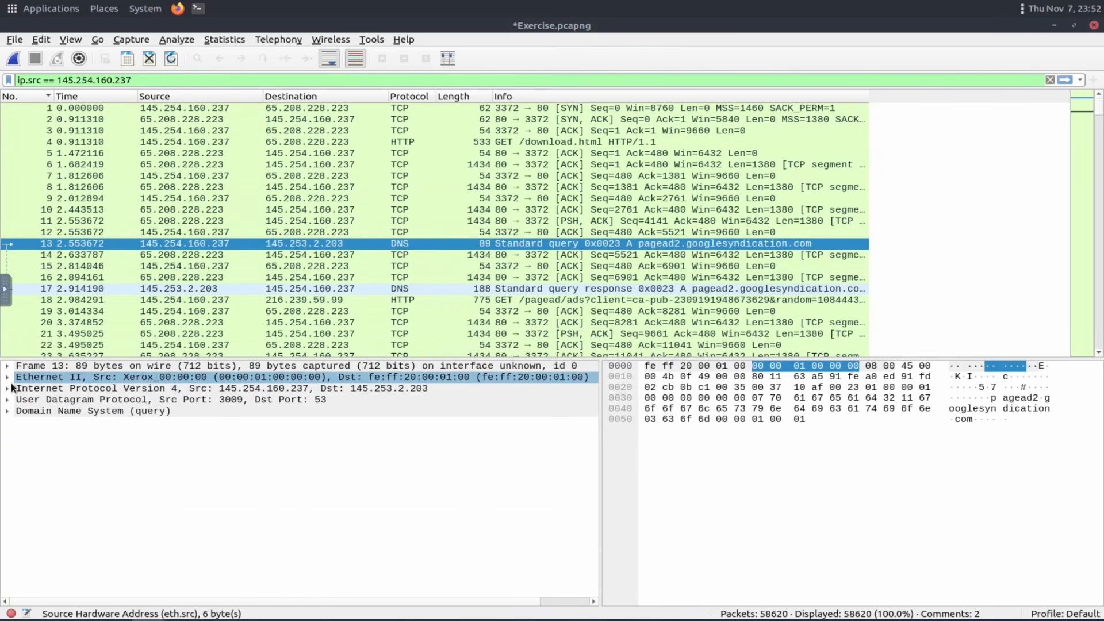
left_click(10, 399)
left_click(8, 399)
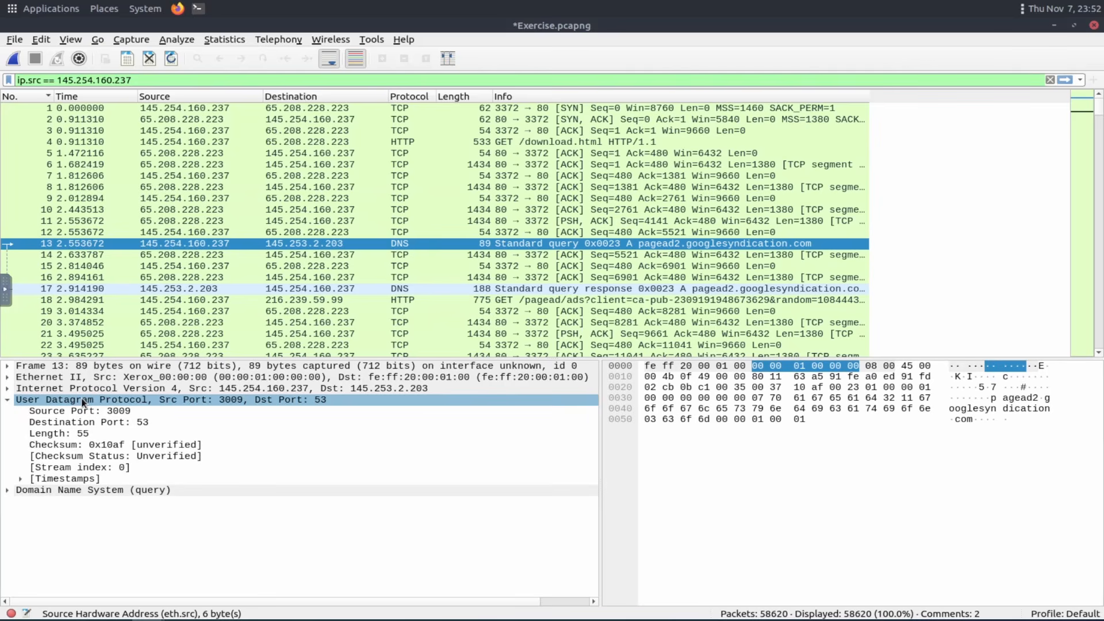
key("Down")
key("Down")
key("Down")
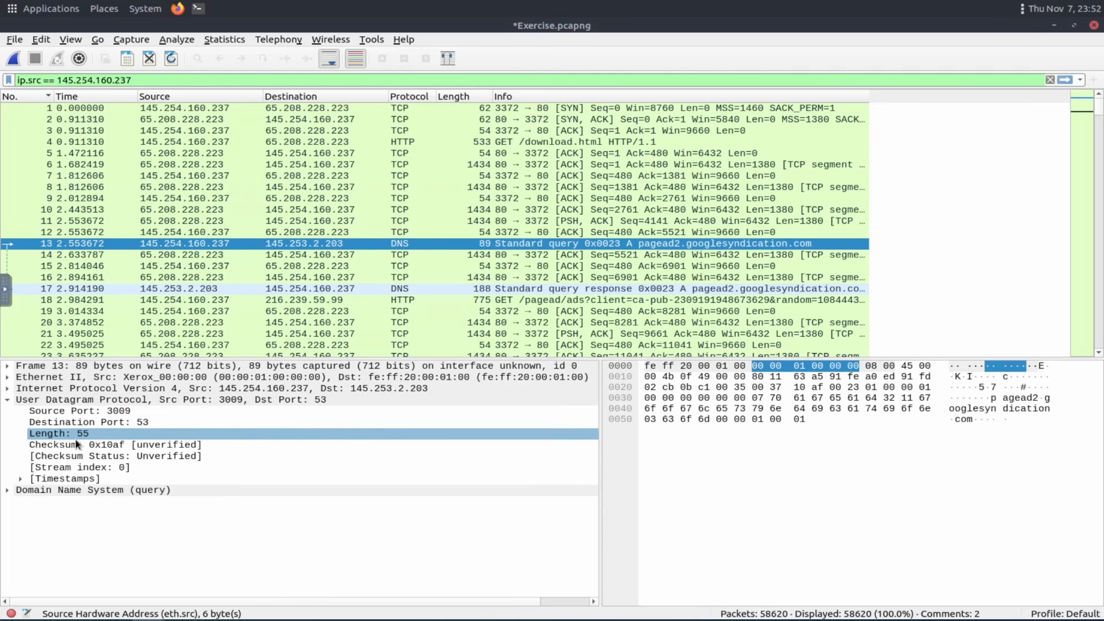
Prepare a filter combining the source IP with the UDP header using AND, apply it, then clear the display filter.
key("Up")
key("Up")
key("Up")
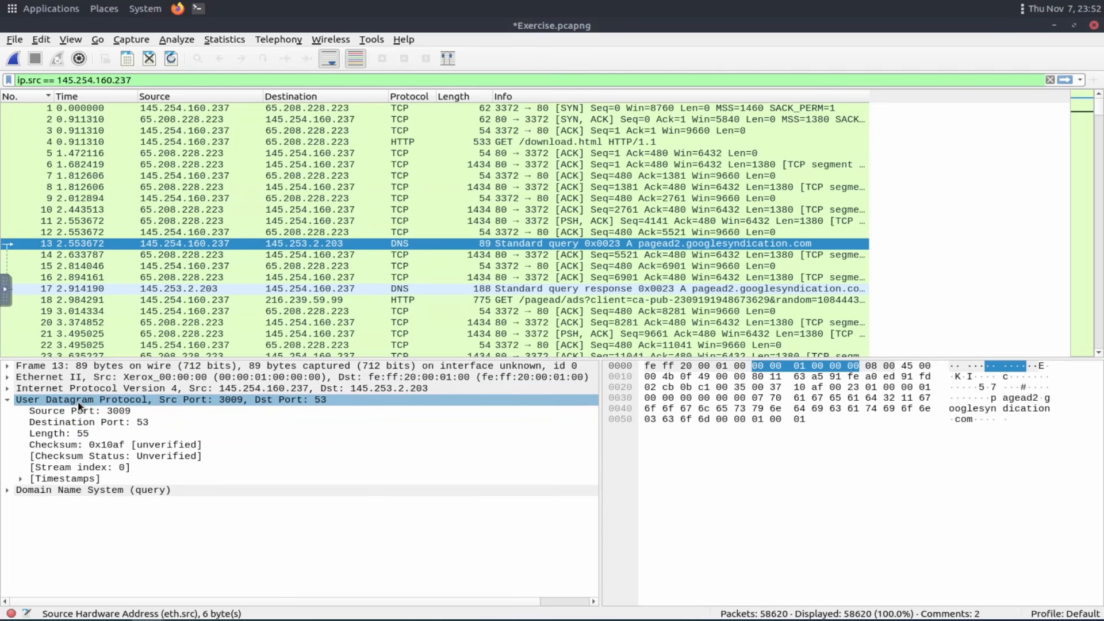
right_click(79, 404)
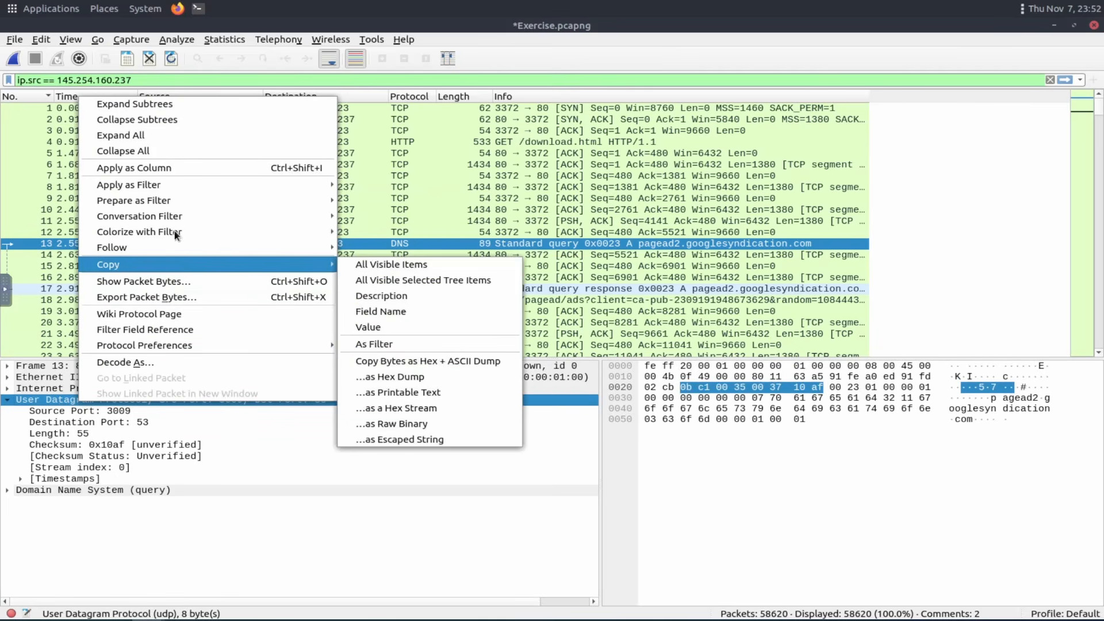
mouse_move(175, 198)
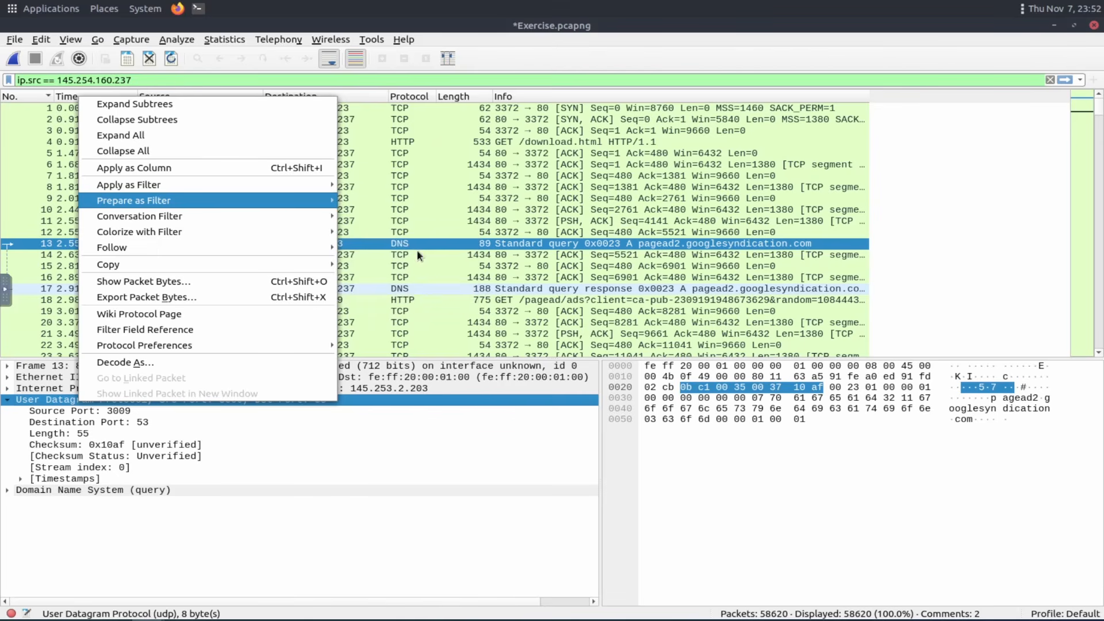
left_click(417, 250)
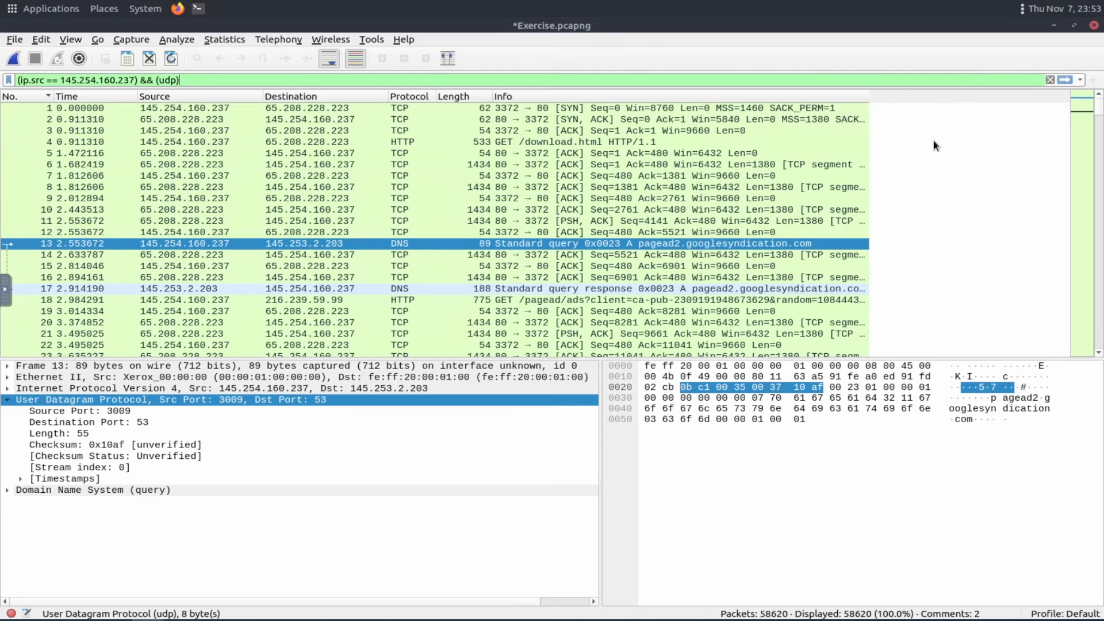
left_click(1067, 80)
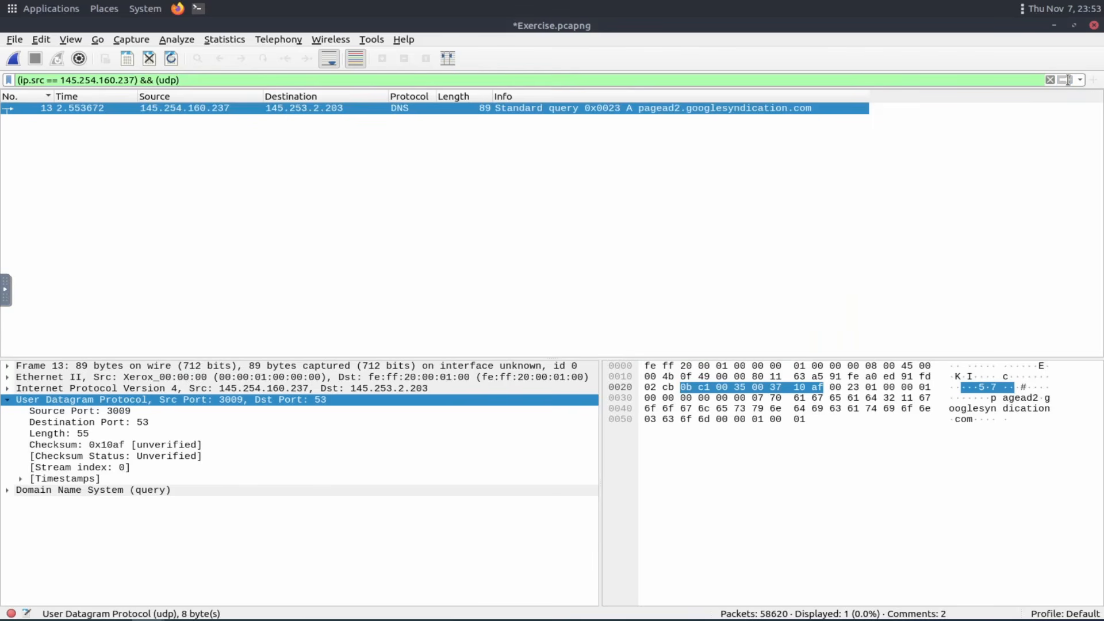
left_click(311, 283)
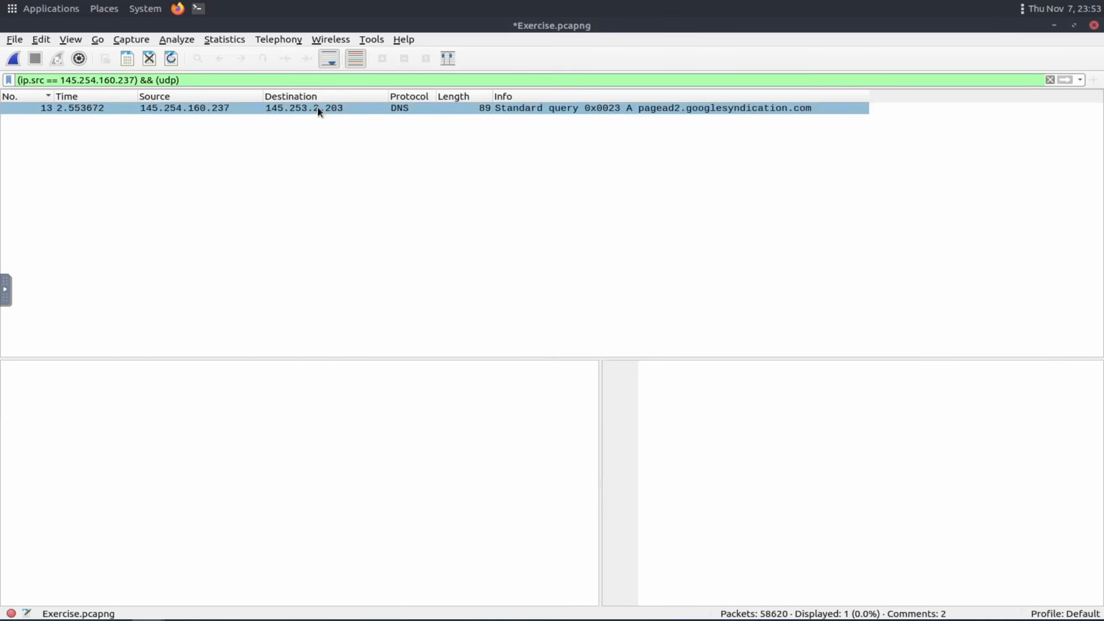
left_click(1049, 80)
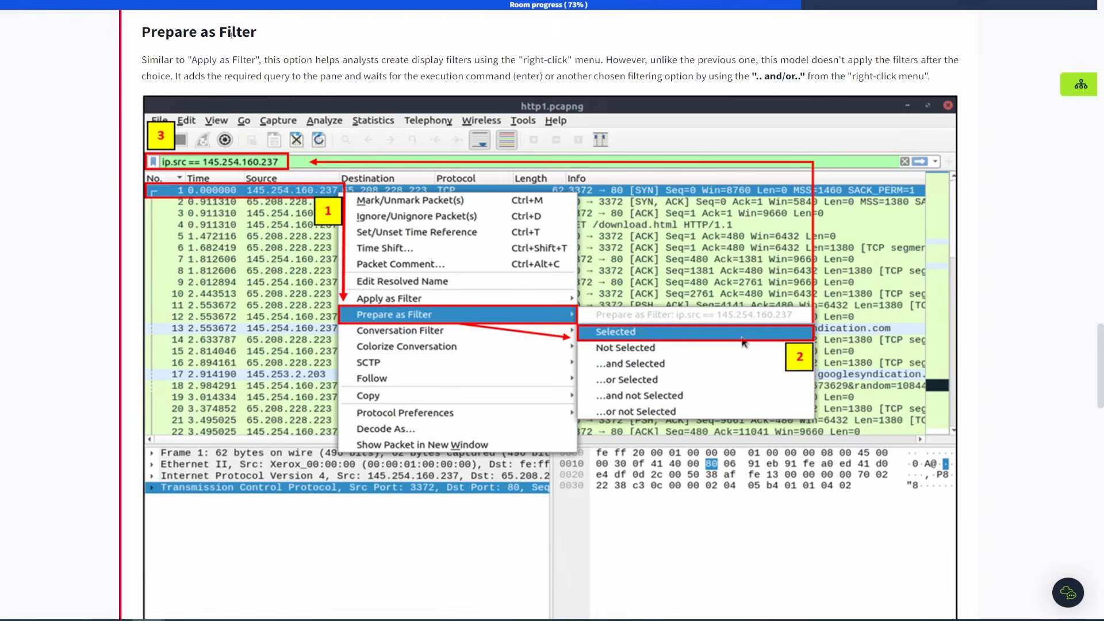
Read the room's Apply as Column section.
scroll(551, 310, "down", 10)
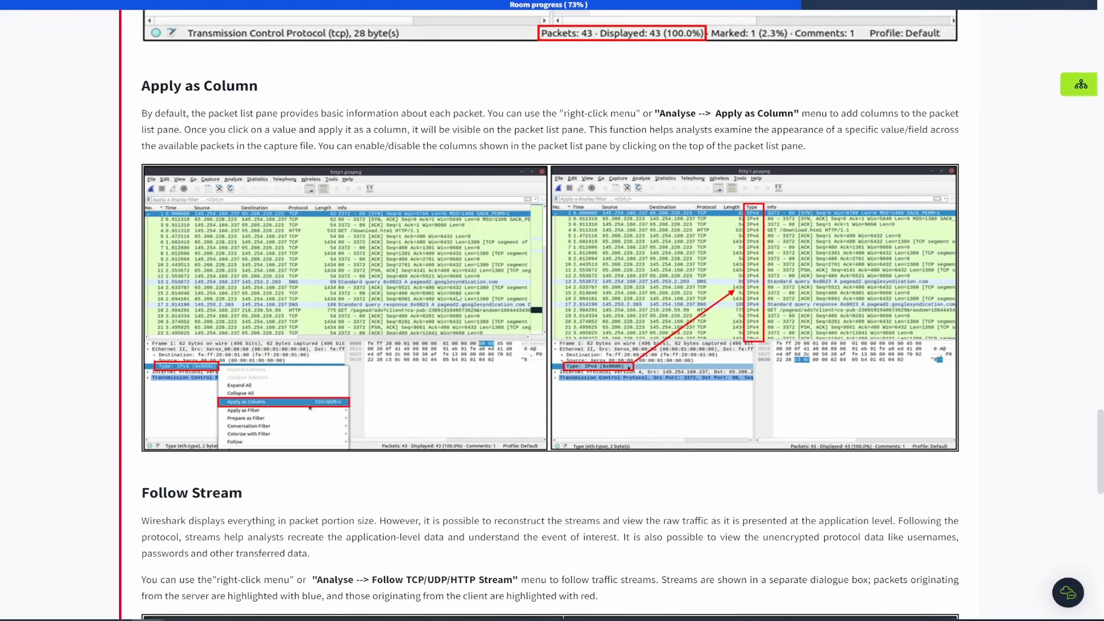
scroll(460, 302, "down", 3)
scroll(464, 308, "up", 3)
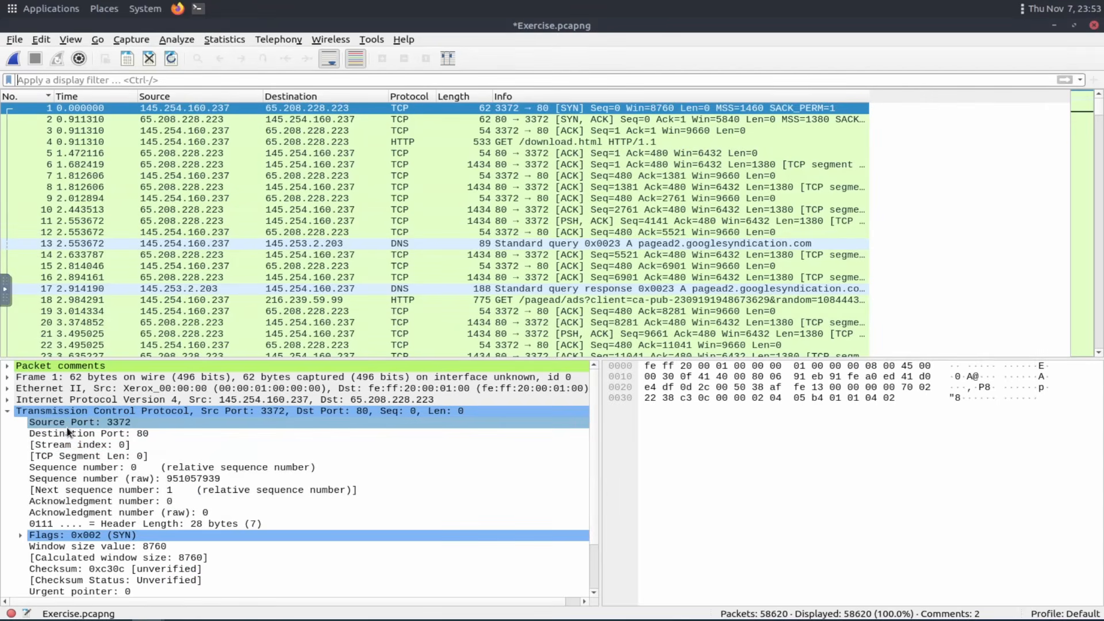
Apply packet 1's TCP Source Port field as a column, then remove that column.
right_click(67, 427)
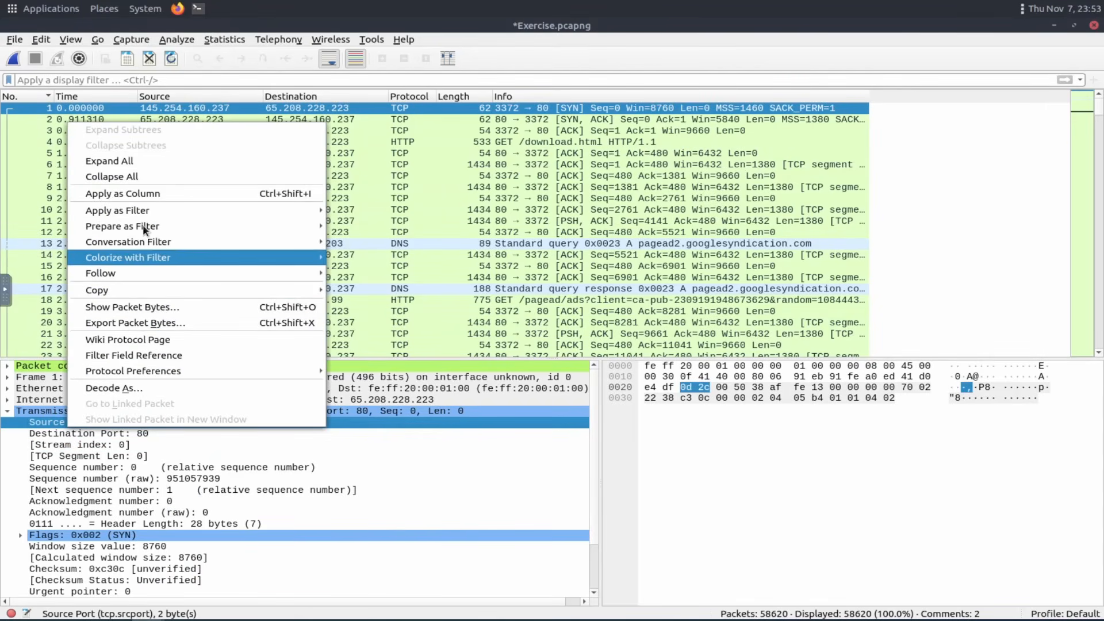
left_click(146, 194)
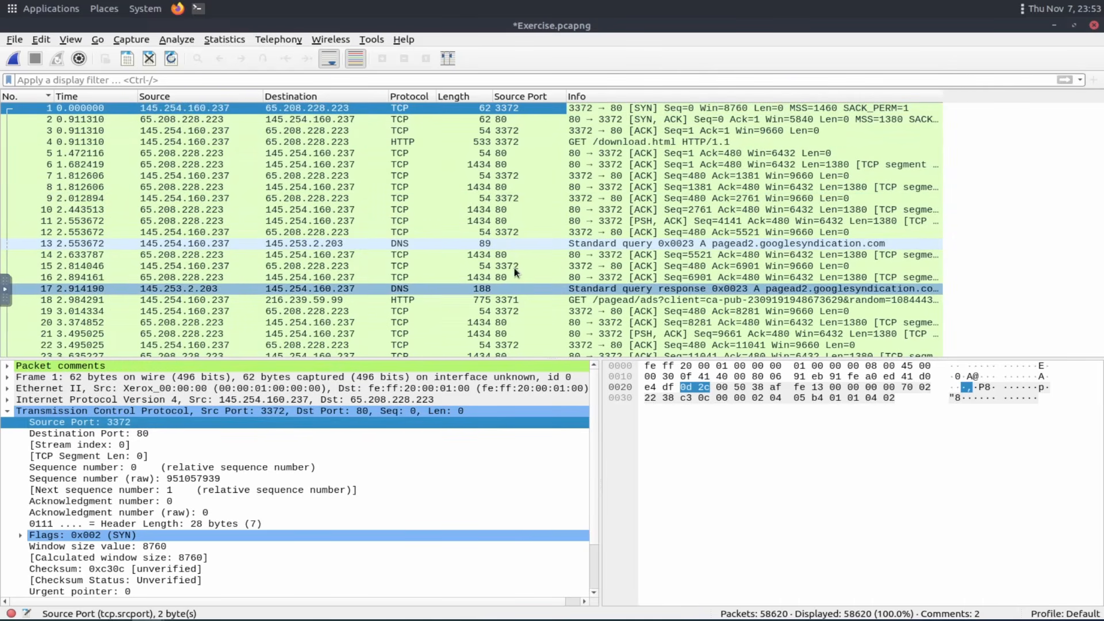
right_click(528, 98)
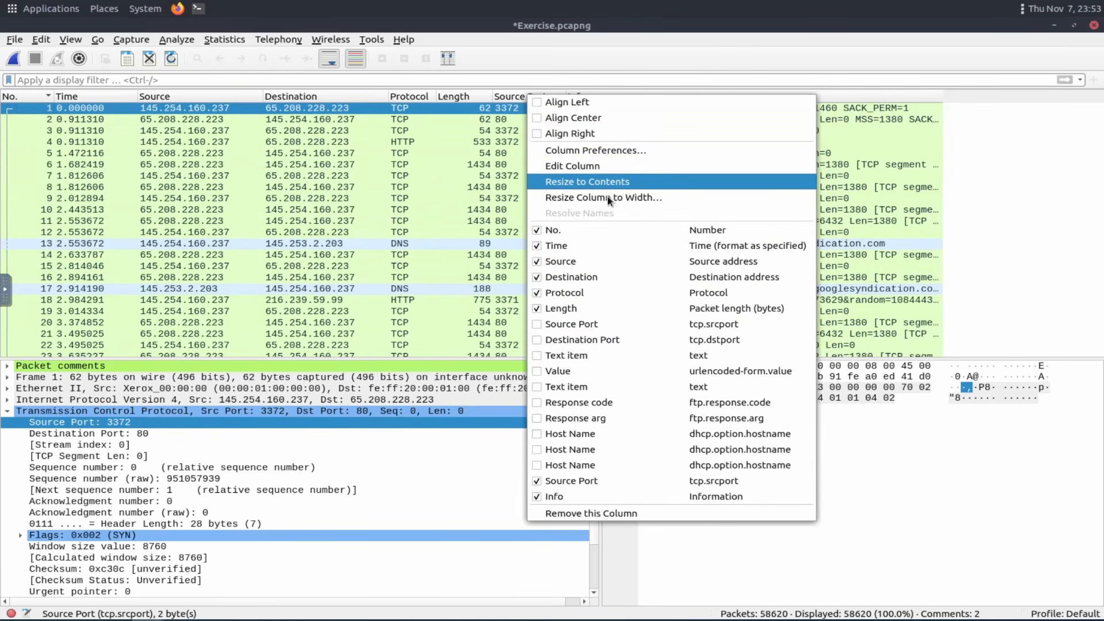
left_click(597, 515)
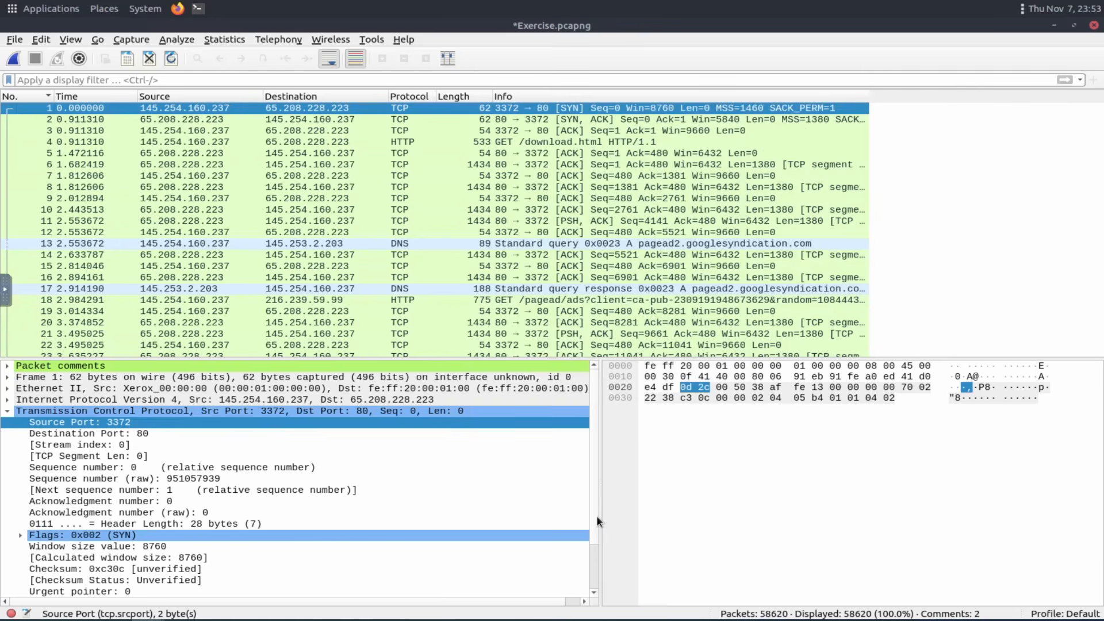
Sort the packet list by Protocol in both directions, then sort it back by packet number.
left_click(406, 95)
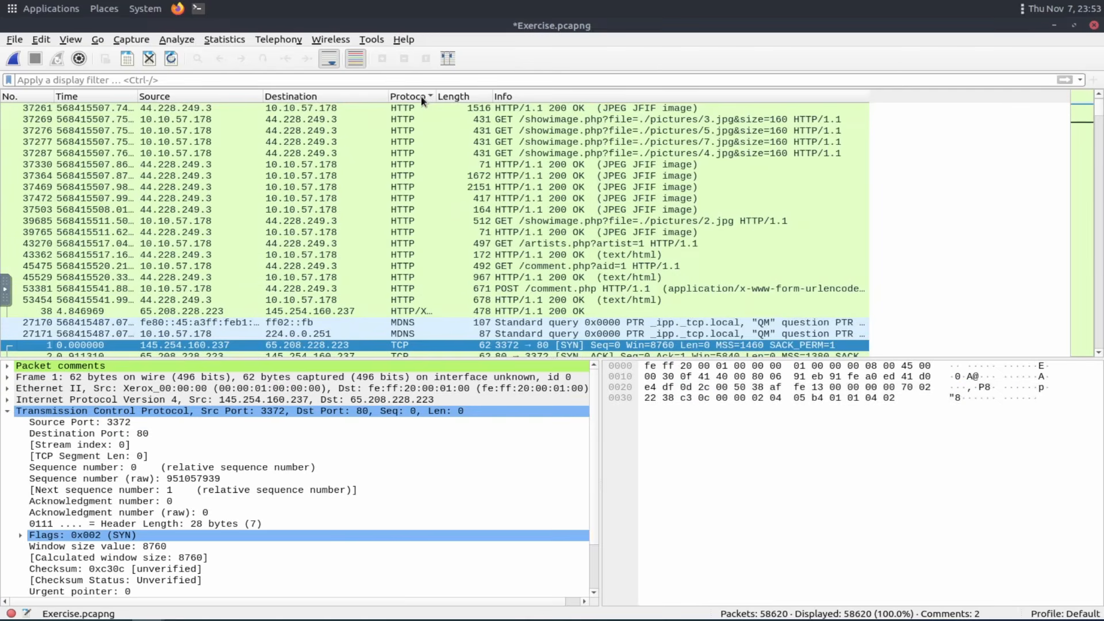
left_click(421, 97)
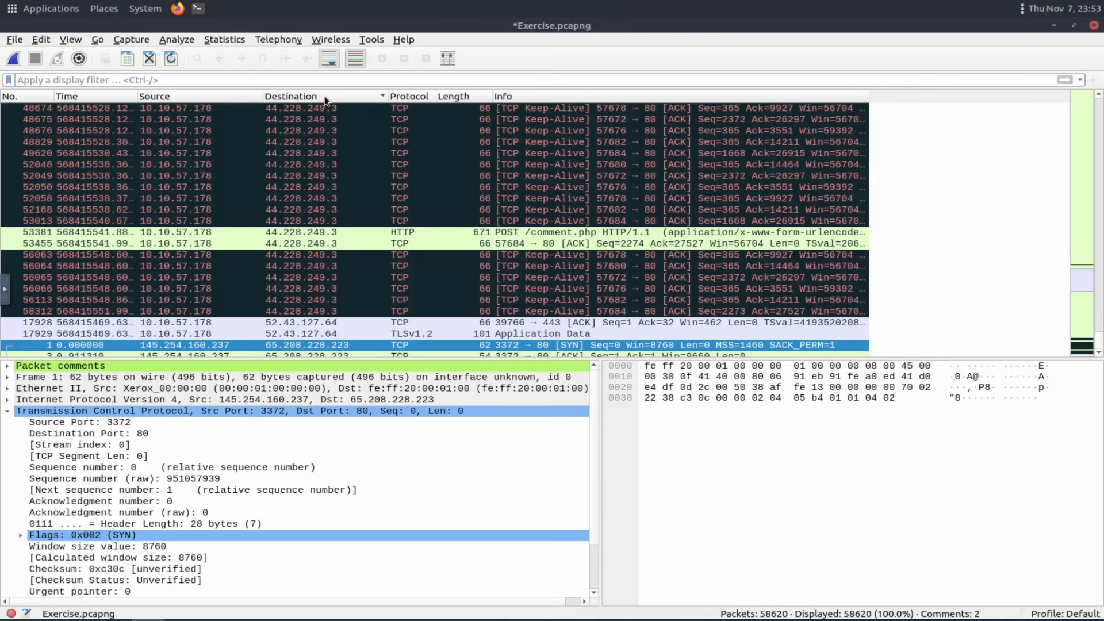
left_click(41, 100)
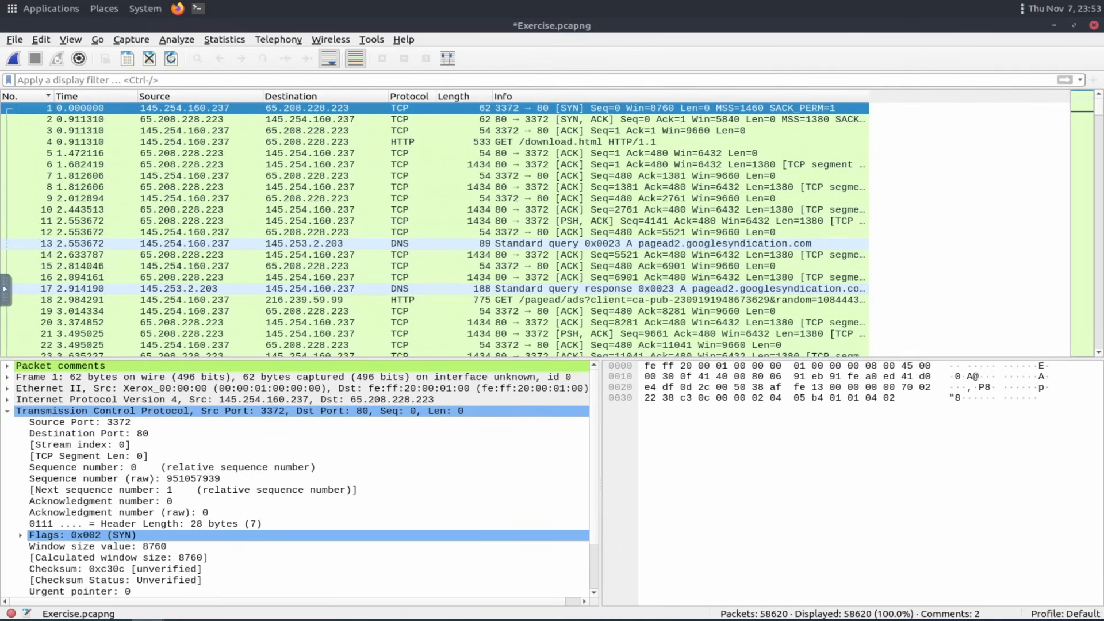
Collapse the TCP header and read the room's Apply as Column and Follow Stream instructions.
left_click(9, 412)
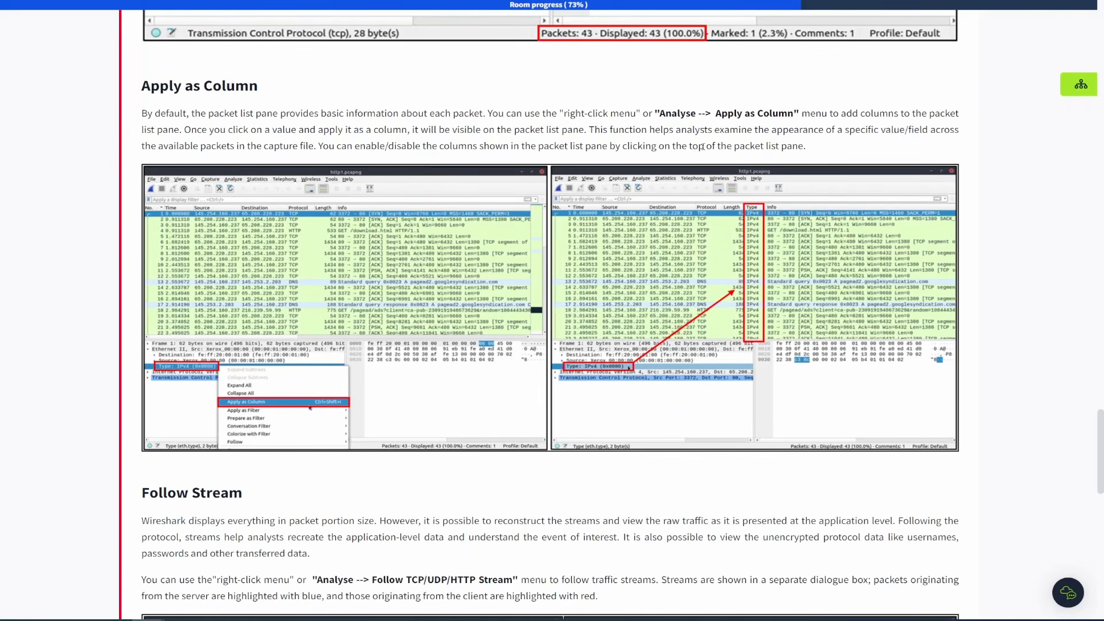
left_click_drag(656, 113, 800, 113)
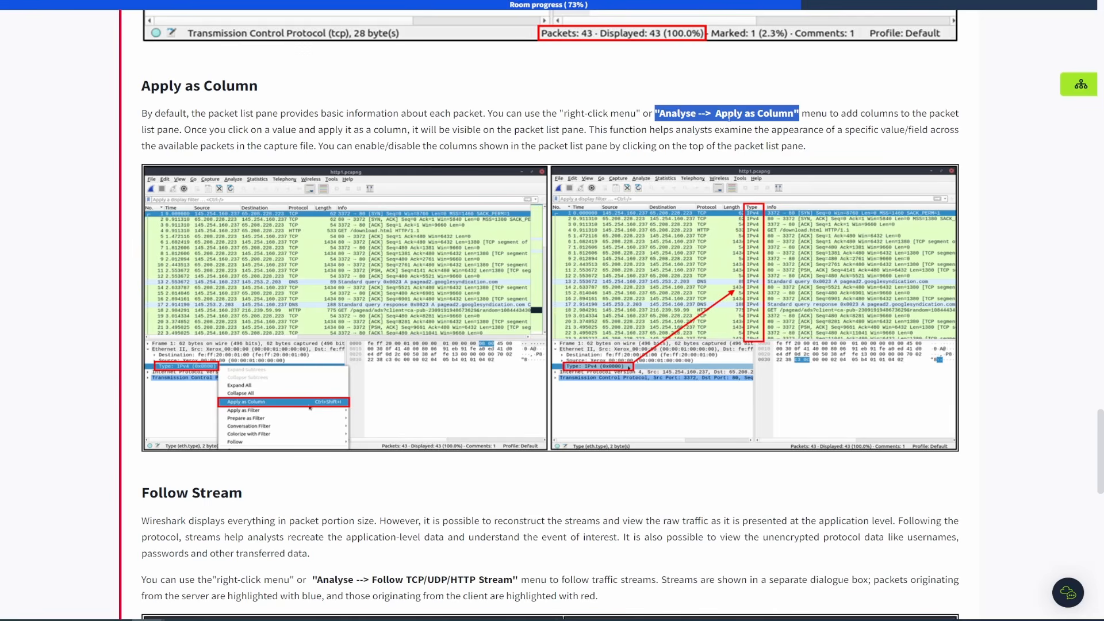
scroll(729, 117, "down", 8)
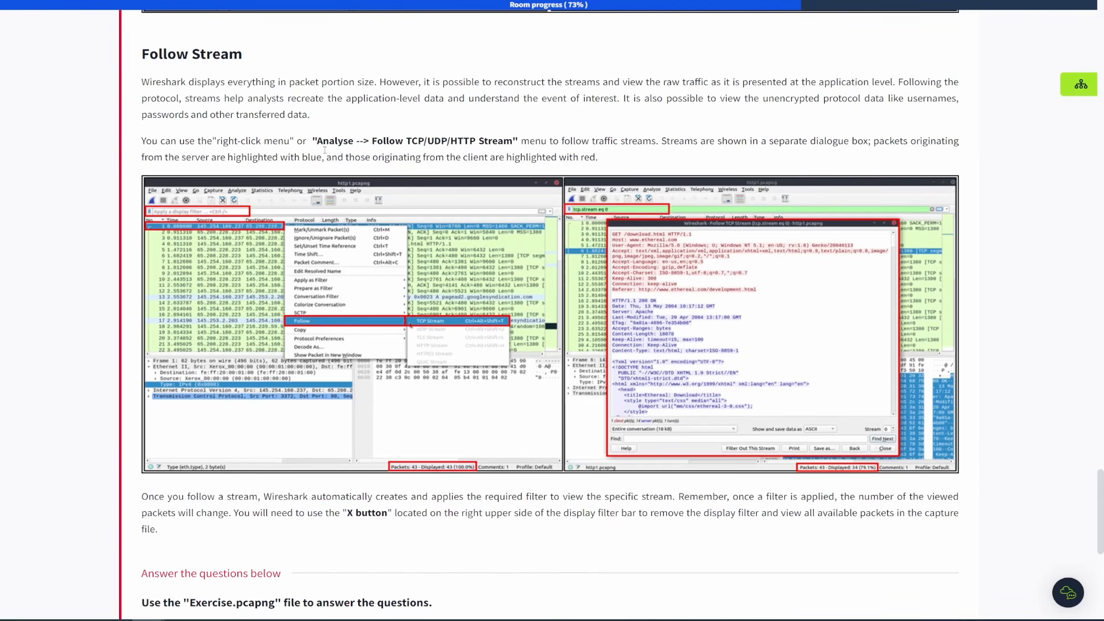
left_click_drag(318, 141, 517, 139)
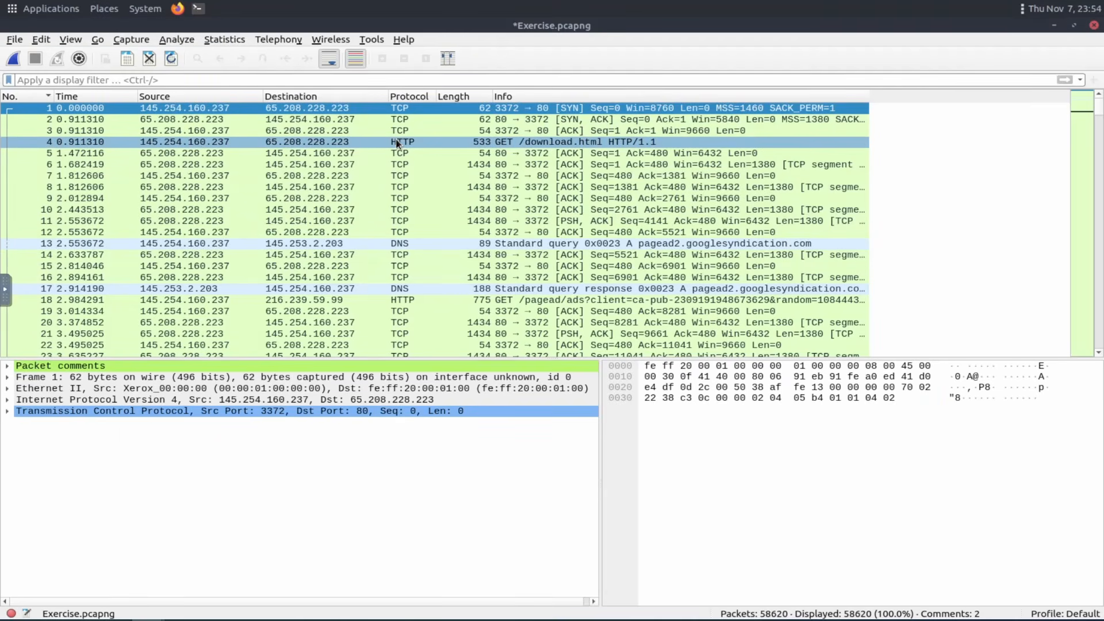
Follow packet 4's HTTP stream, scroll through the conversation, and close the stream window.
left_click(395, 143)
right_click(396, 143)
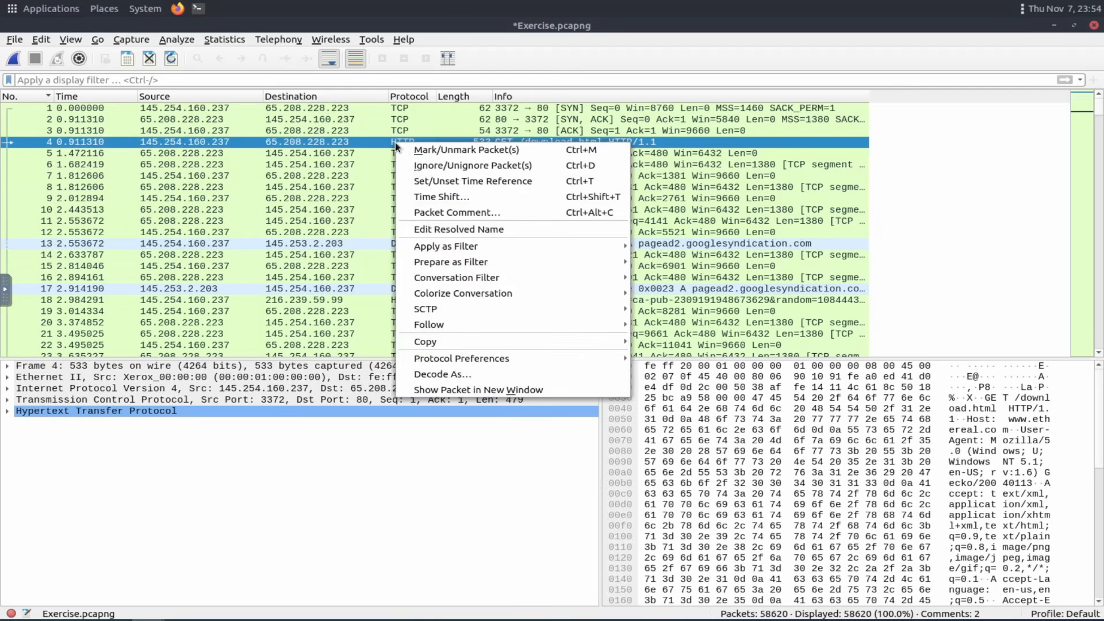
mouse_move(464, 326)
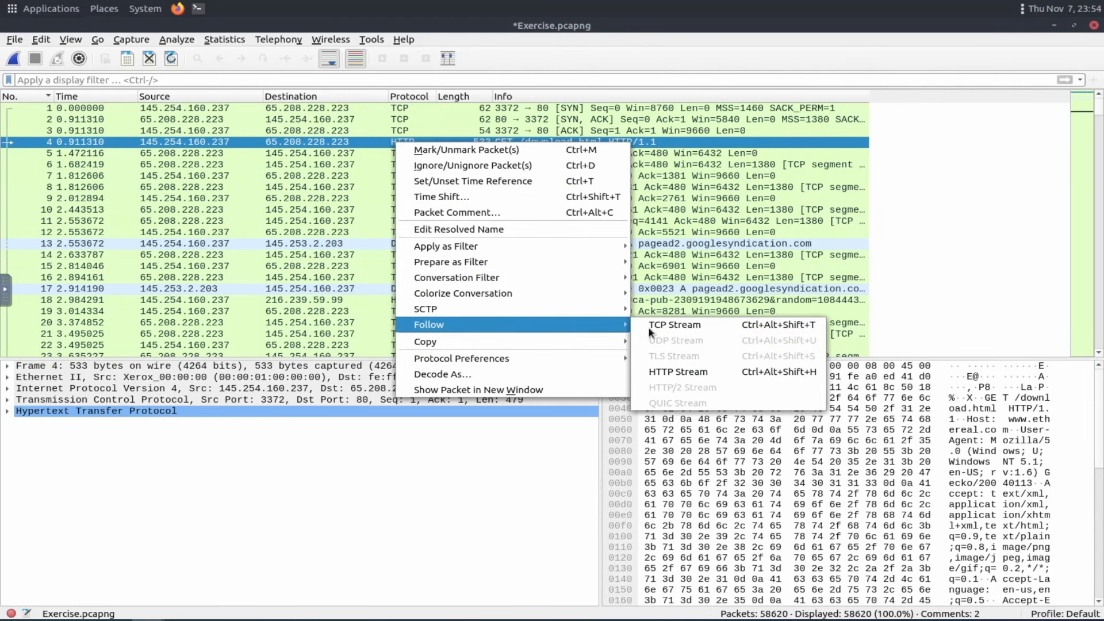
left_click(696, 372)
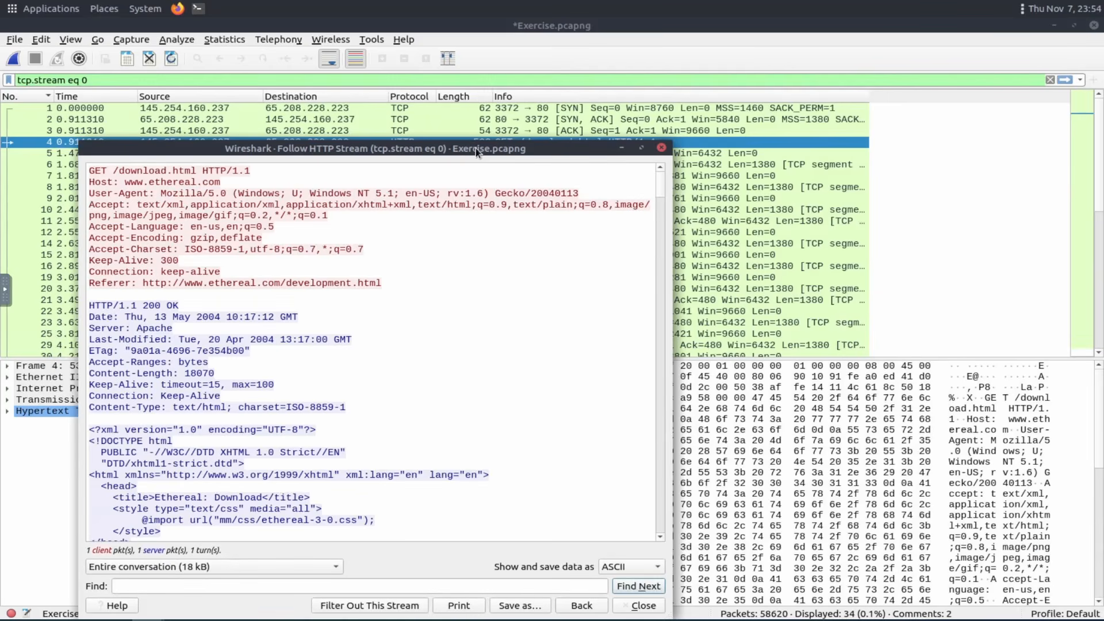
left_click_drag(475, 147, 604, 81)
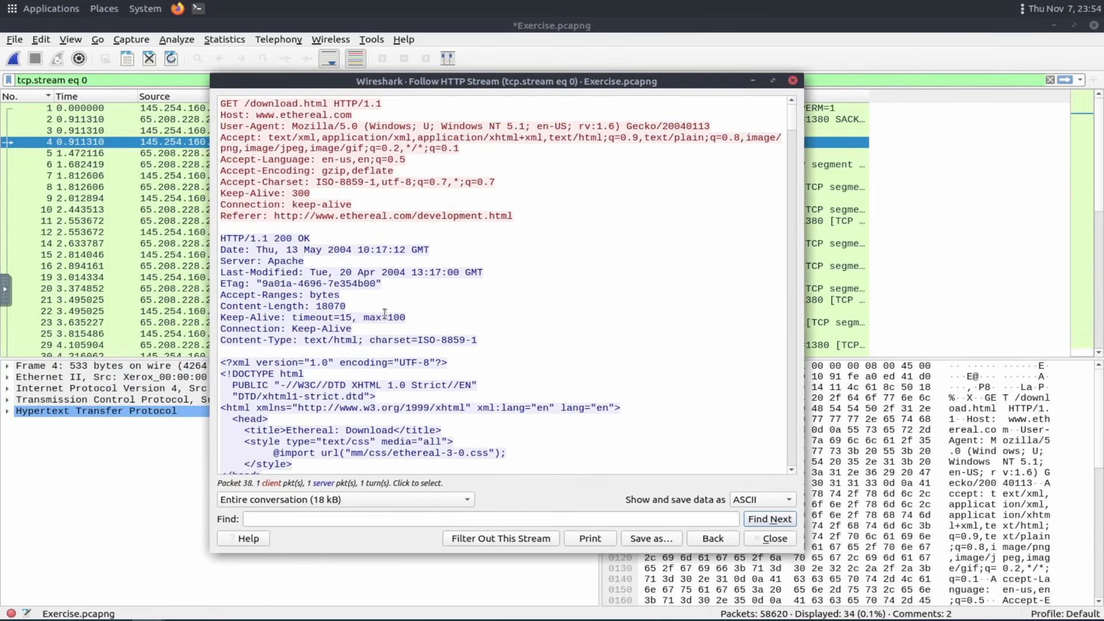
scroll(383, 321, "down", 6)
scroll(383, 320, "down", 20)
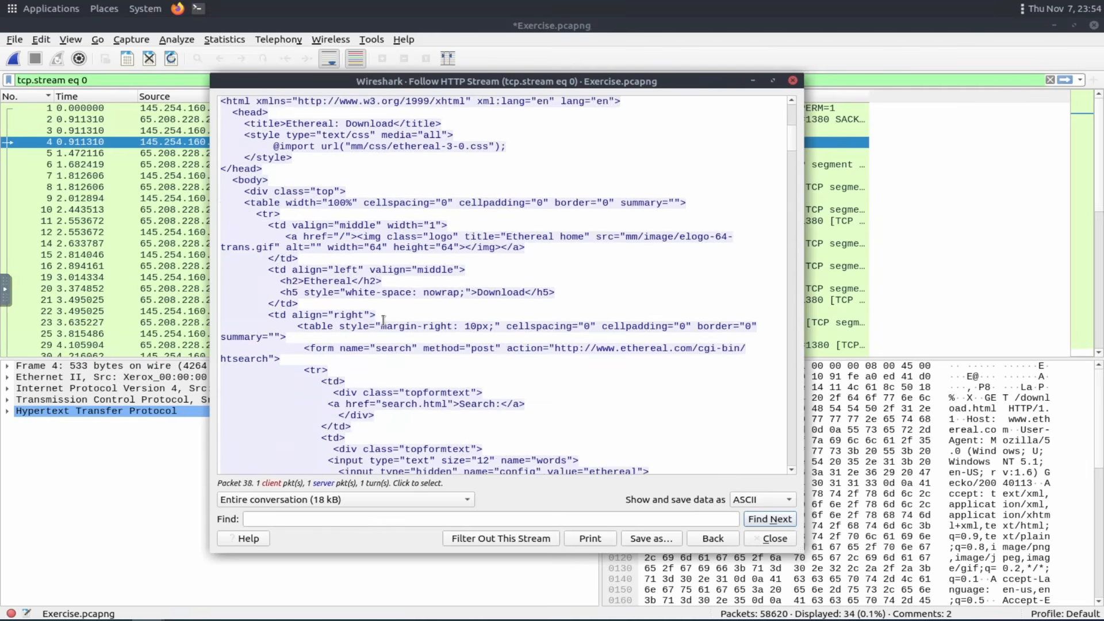
scroll(386, 324, "down", 15)
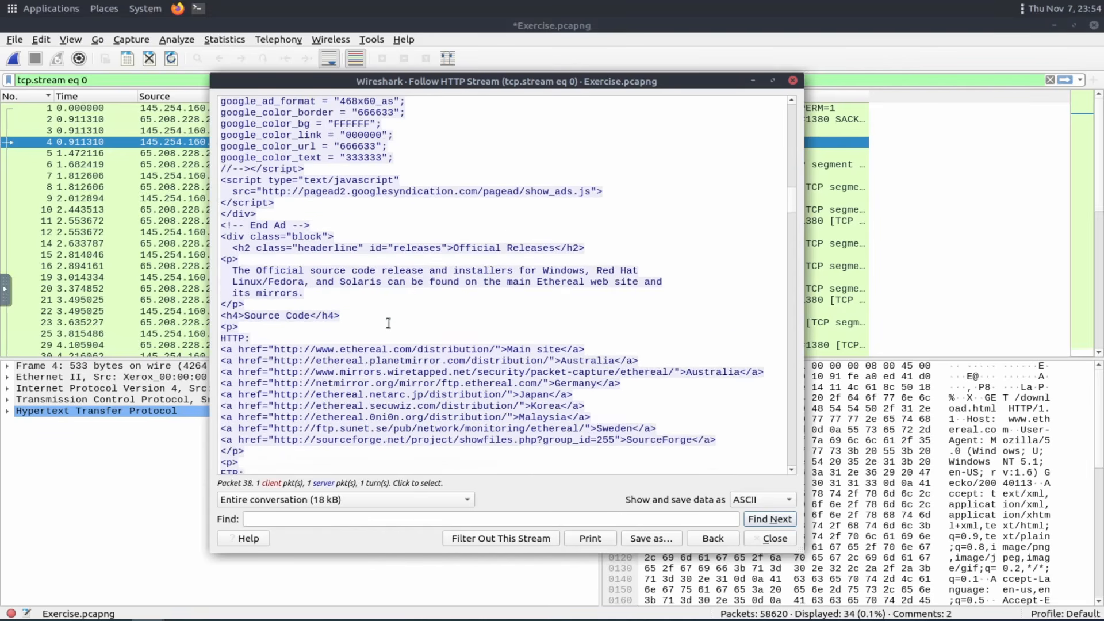
scroll(387, 321, "up", 20)
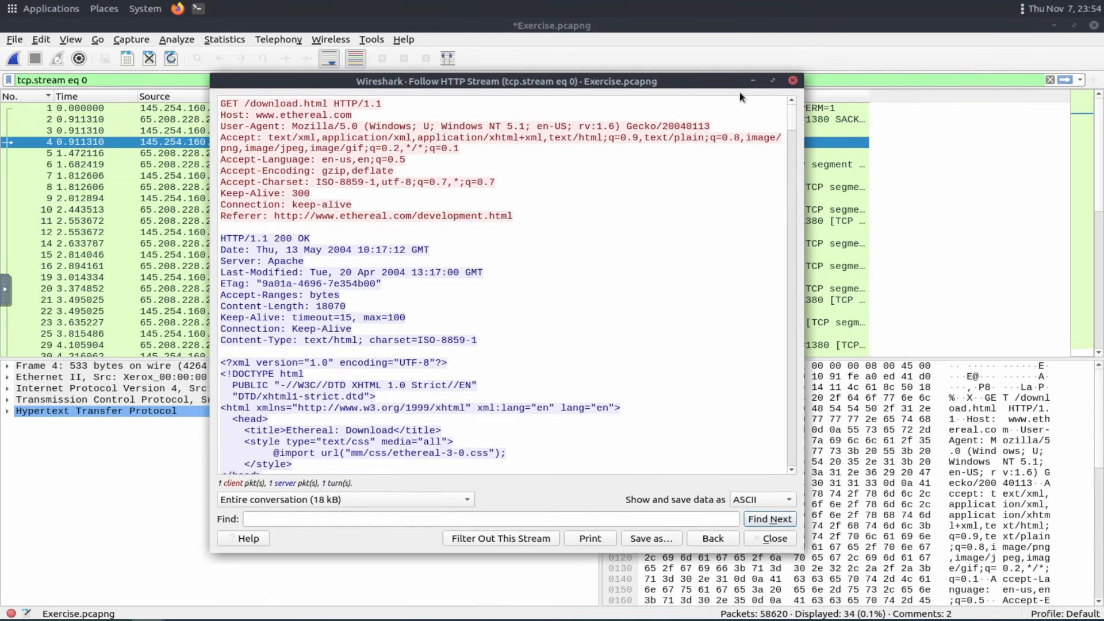
left_click(793, 82)
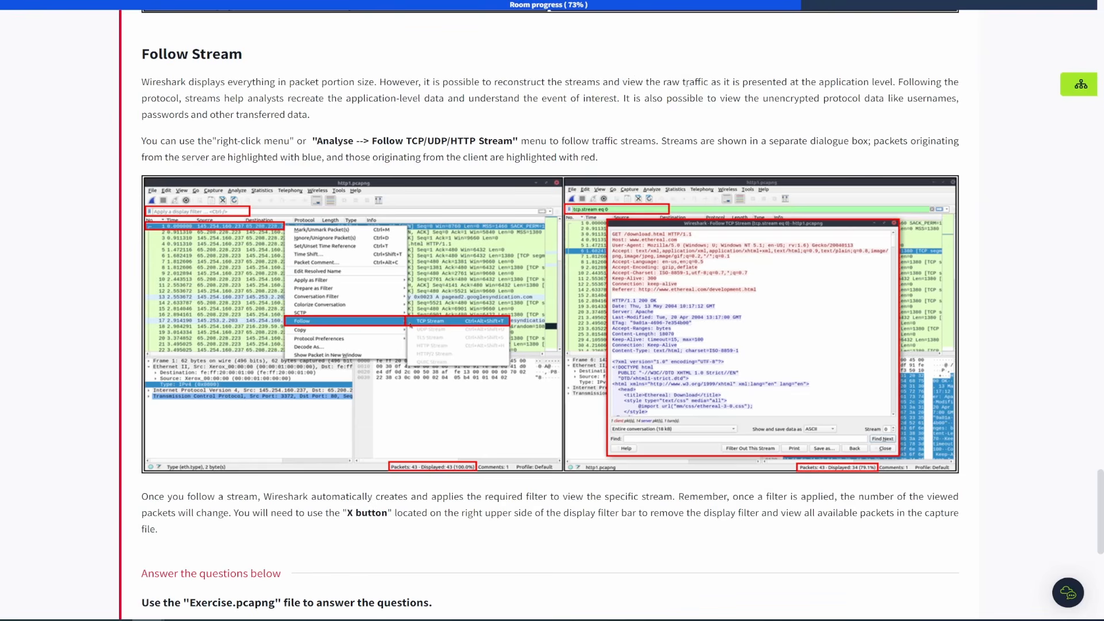
Read the room's Follow Stream section and the first exercise question.
left_click_drag(625, 83, 893, 79)
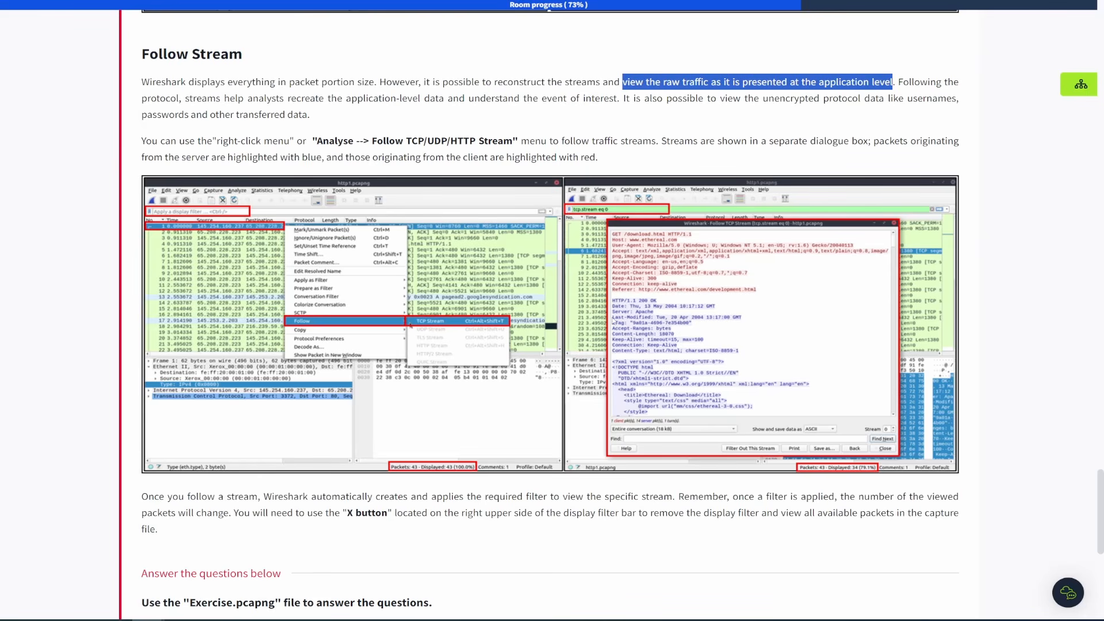
scroll(632, 332, "down", 1)
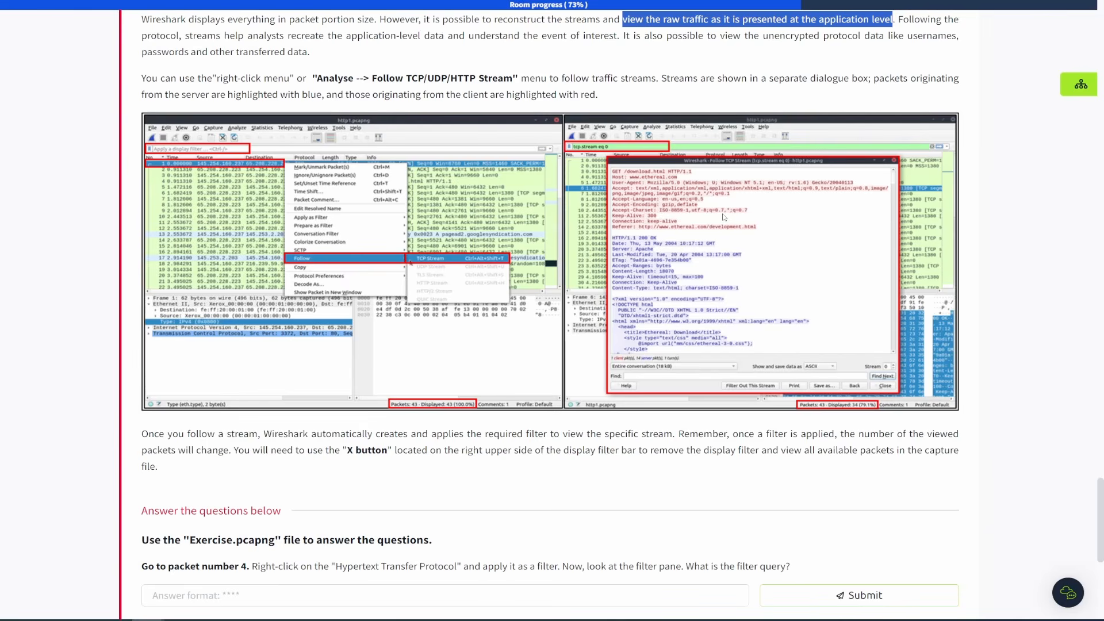
scroll(655, 70, "up", 1)
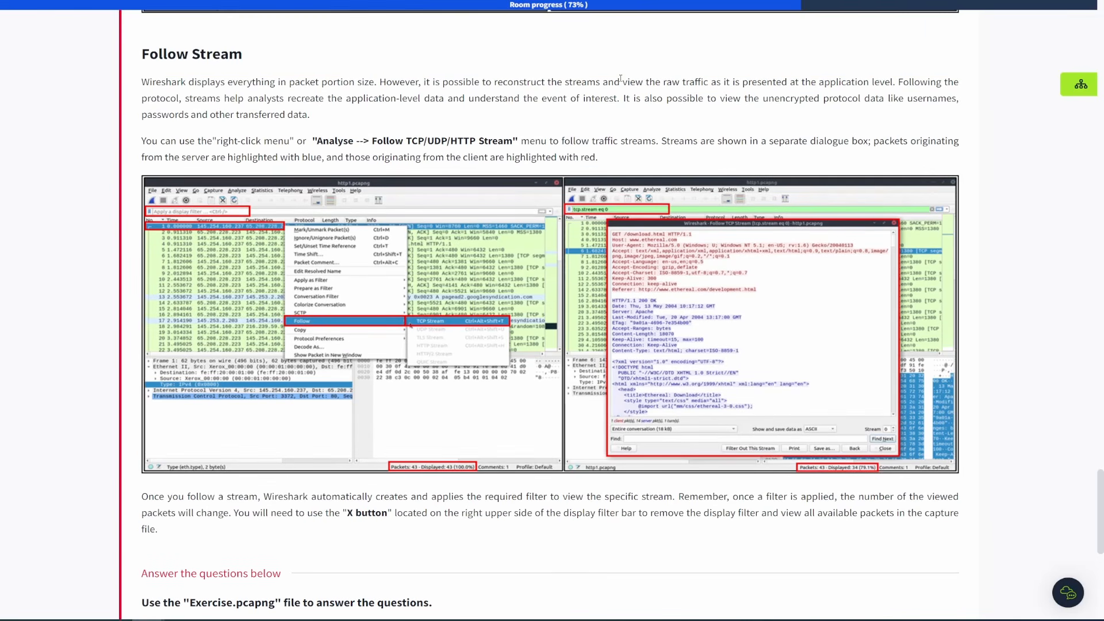
left_click_drag(621, 83, 896, 83)
scroll(565, 115, "down", 4)
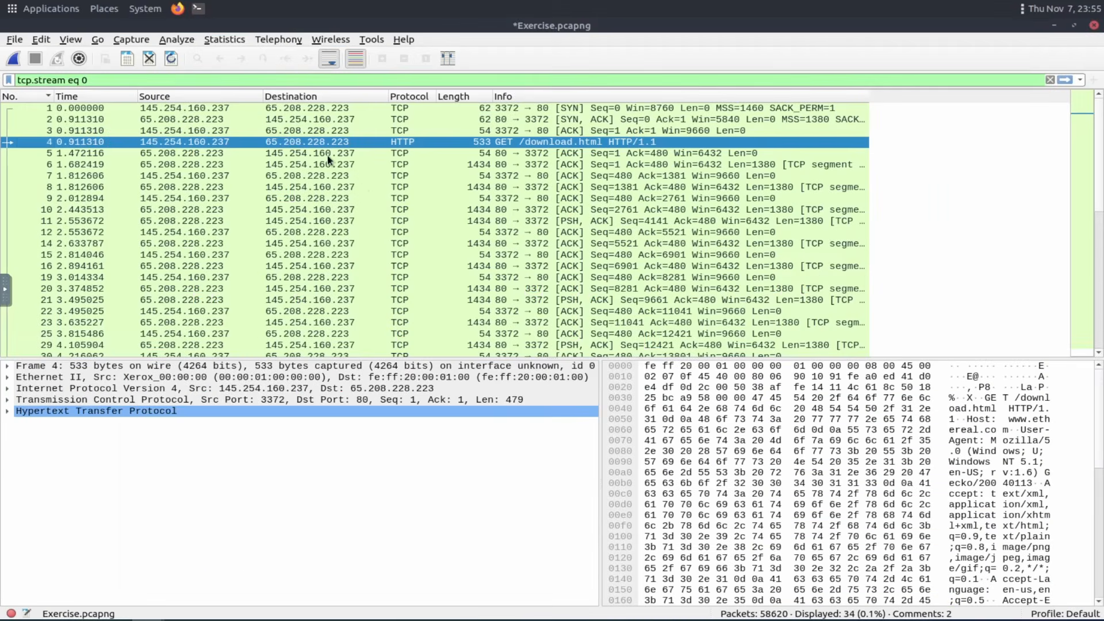
Follow packet 4's TCP stream.
right_click(389, 150)
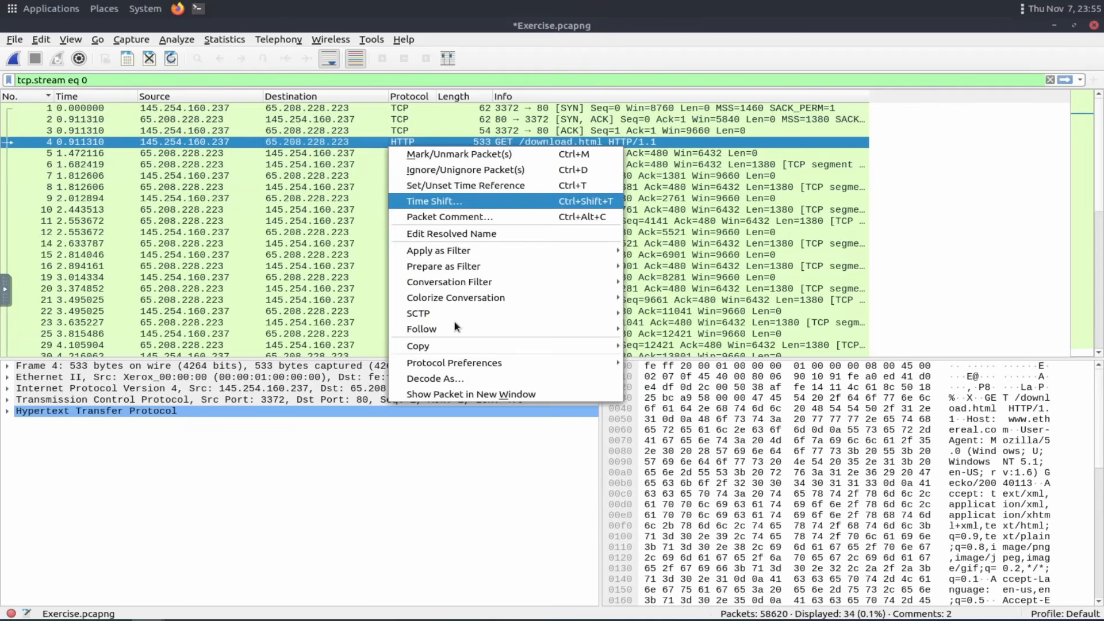
mouse_move(496, 331)
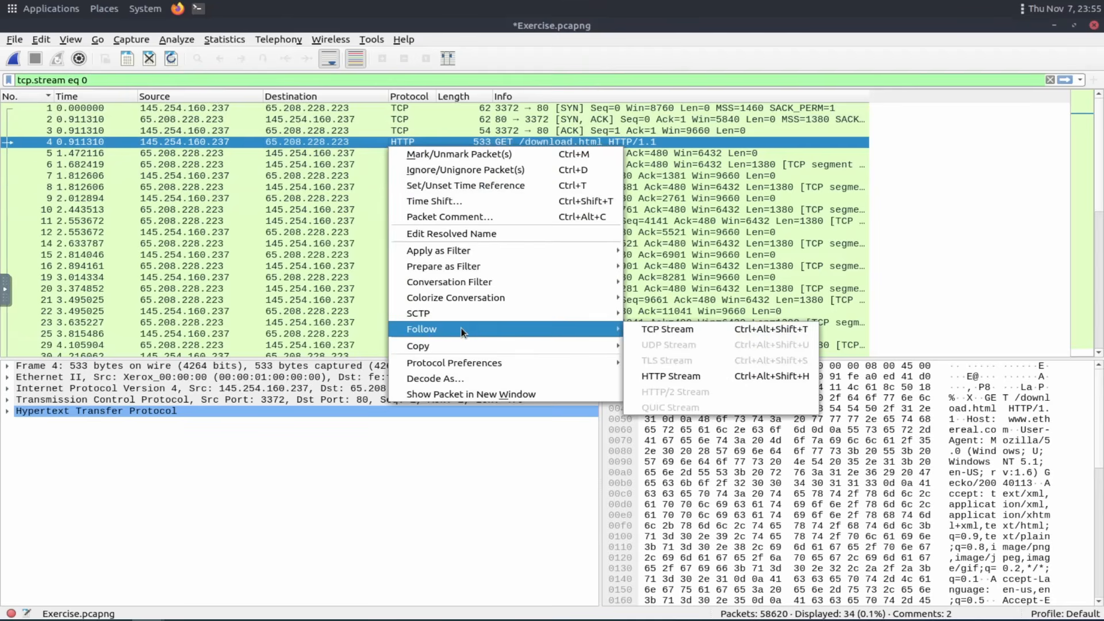
left_click(692, 332)
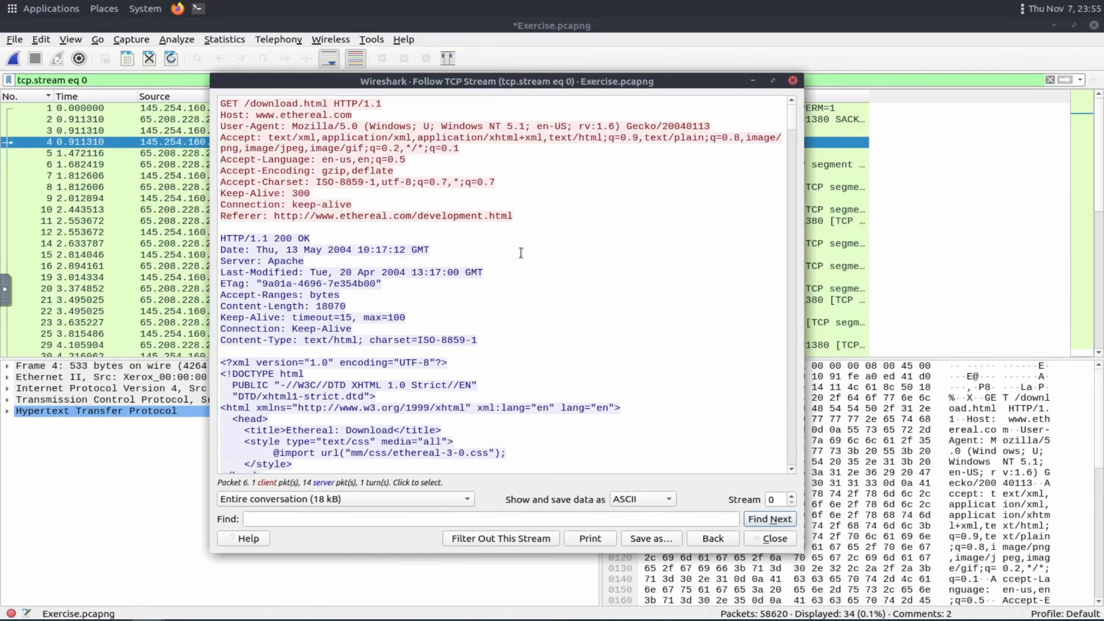
Scroll through packet 4's TCP stream conversation and close the stream window.
scroll(503, 261, "down", 20)
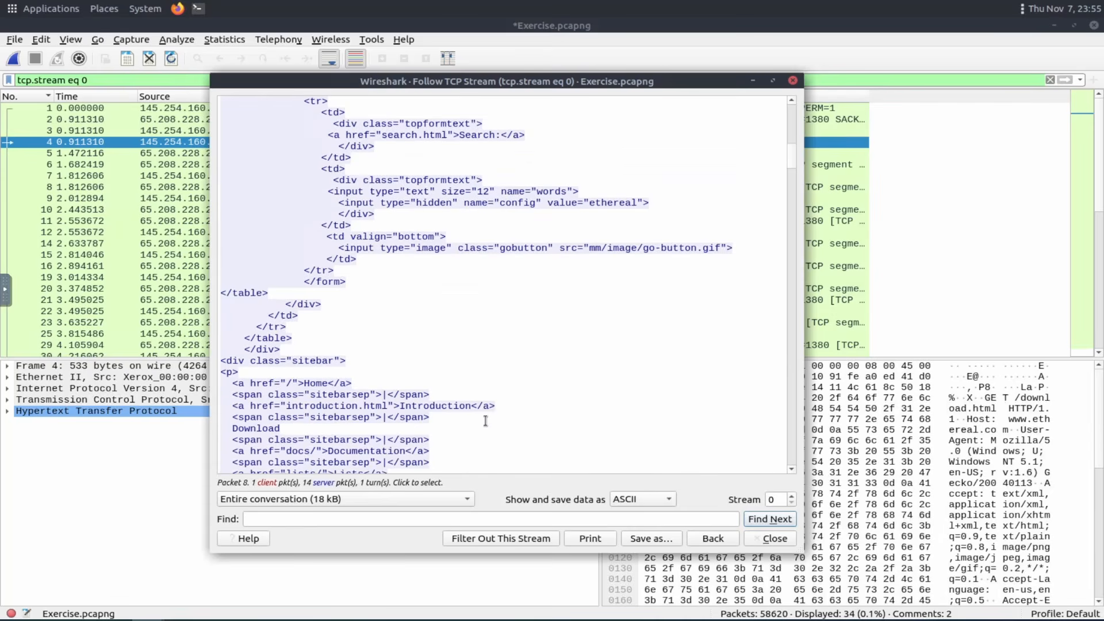
scroll(486, 421, "up", 7)
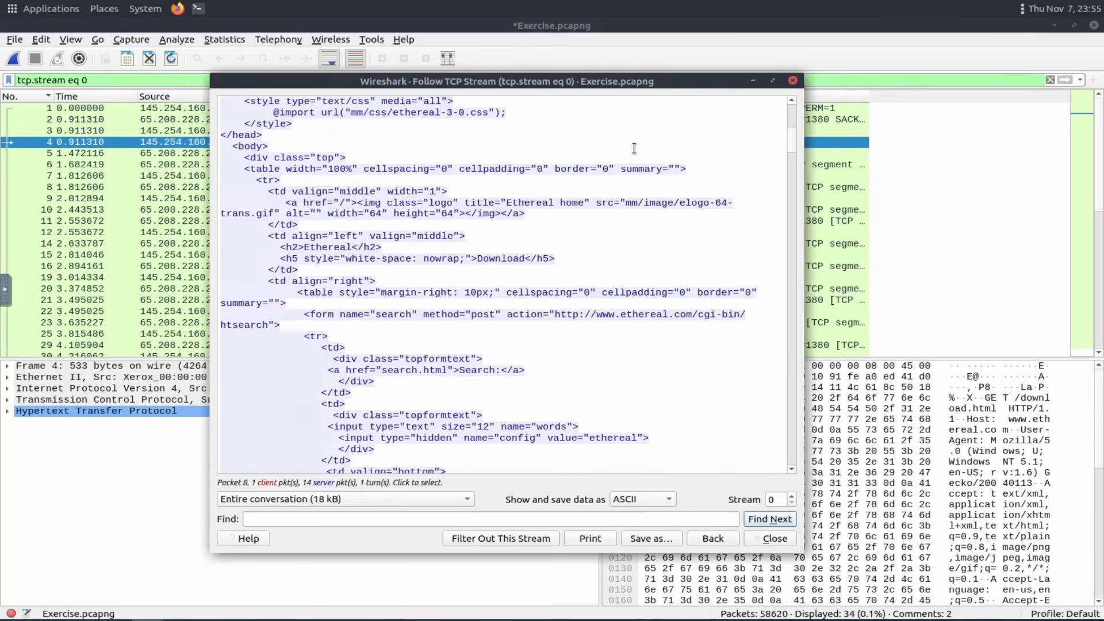
left_click(793, 80)
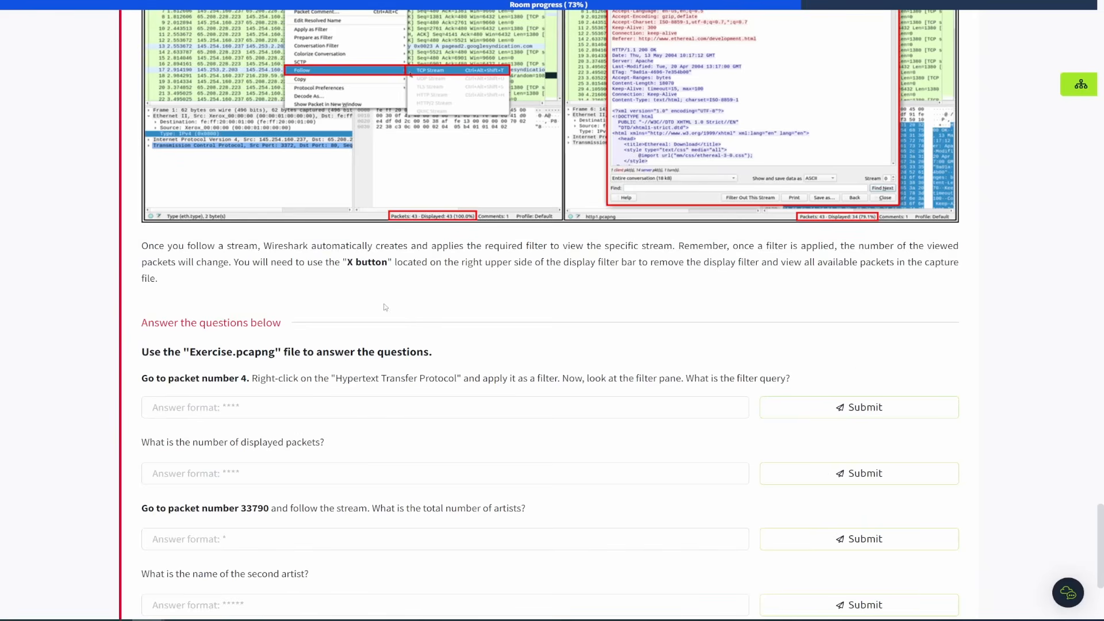
Mark packet 4 in the packet list.
scroll(383, 304, "down", 4)
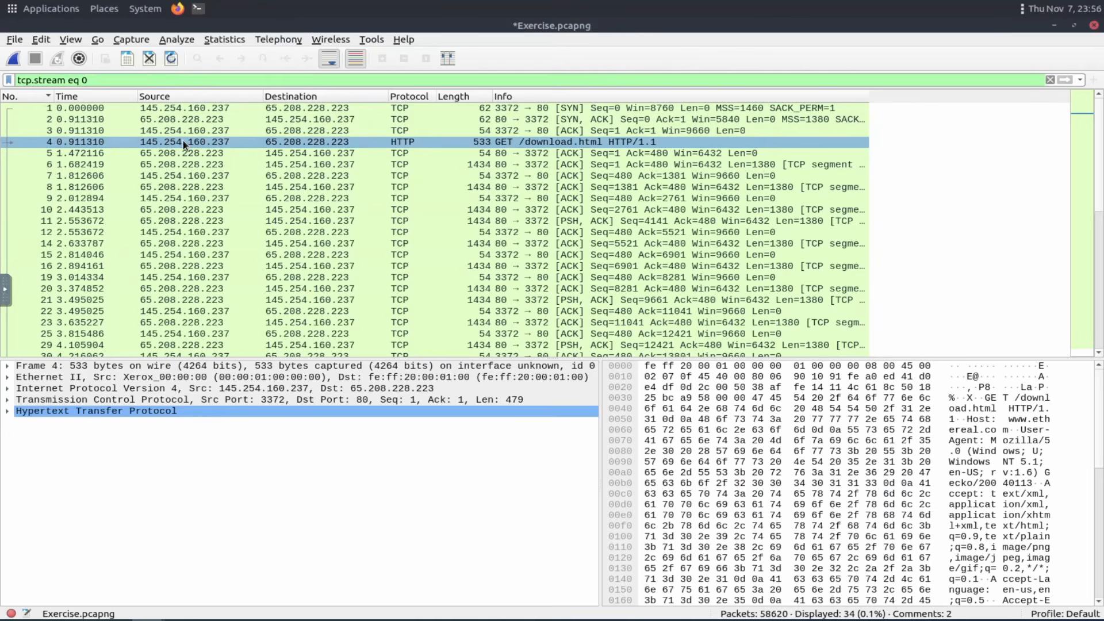
right_click(184, 143)
left_click(198, 148)
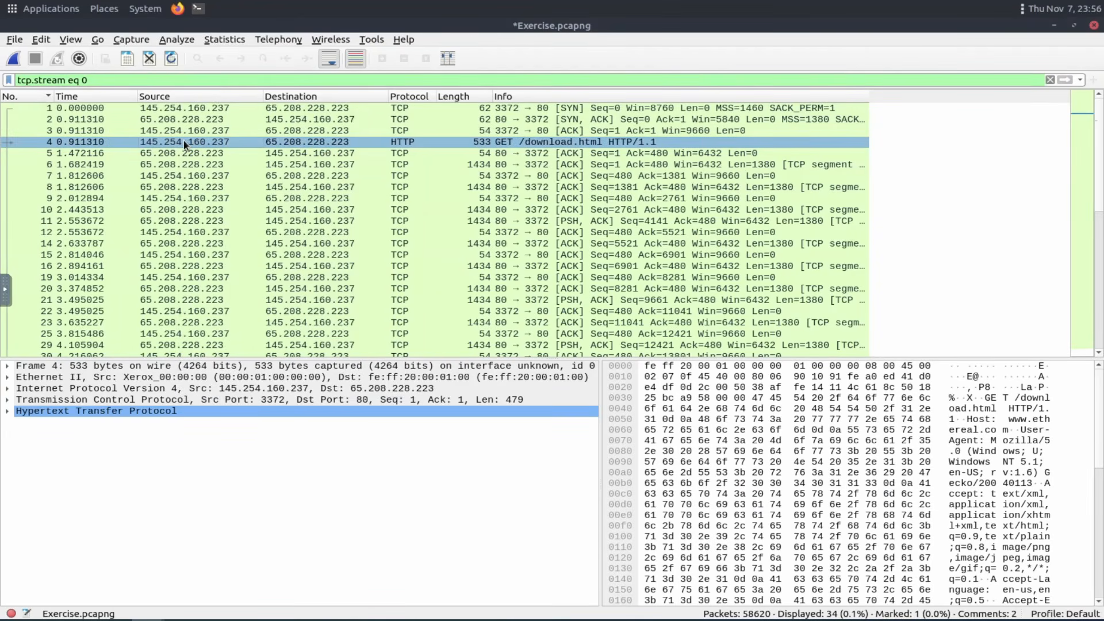
Apply packet 4's Hypertext Transfer Protocol layer as a display filter using the Selected option.
right_click(405, 142)
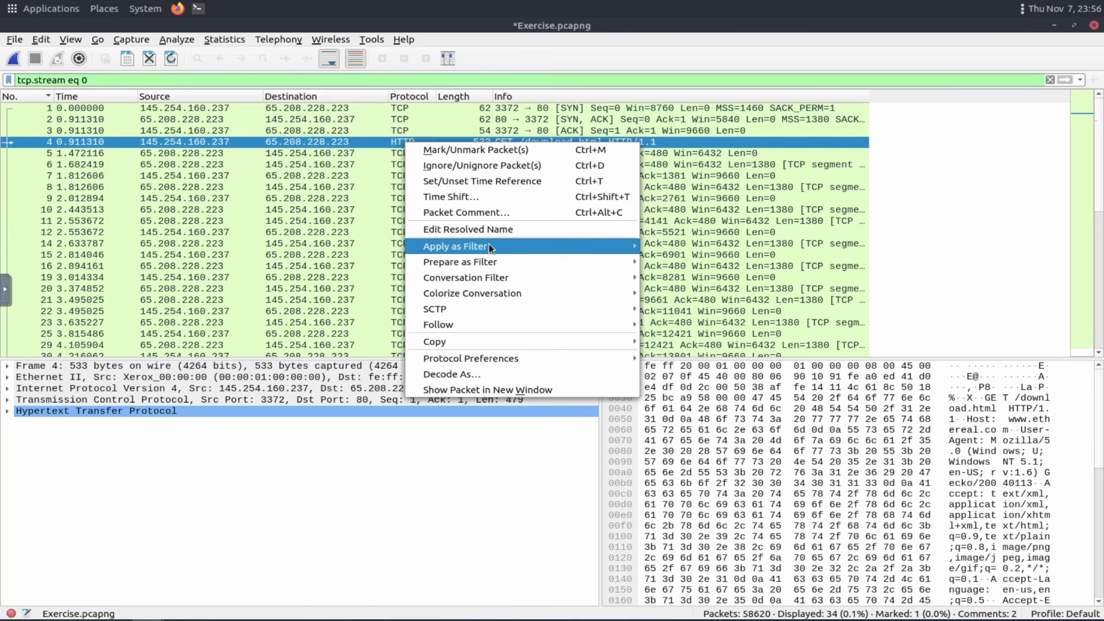
left_click(34, 411)
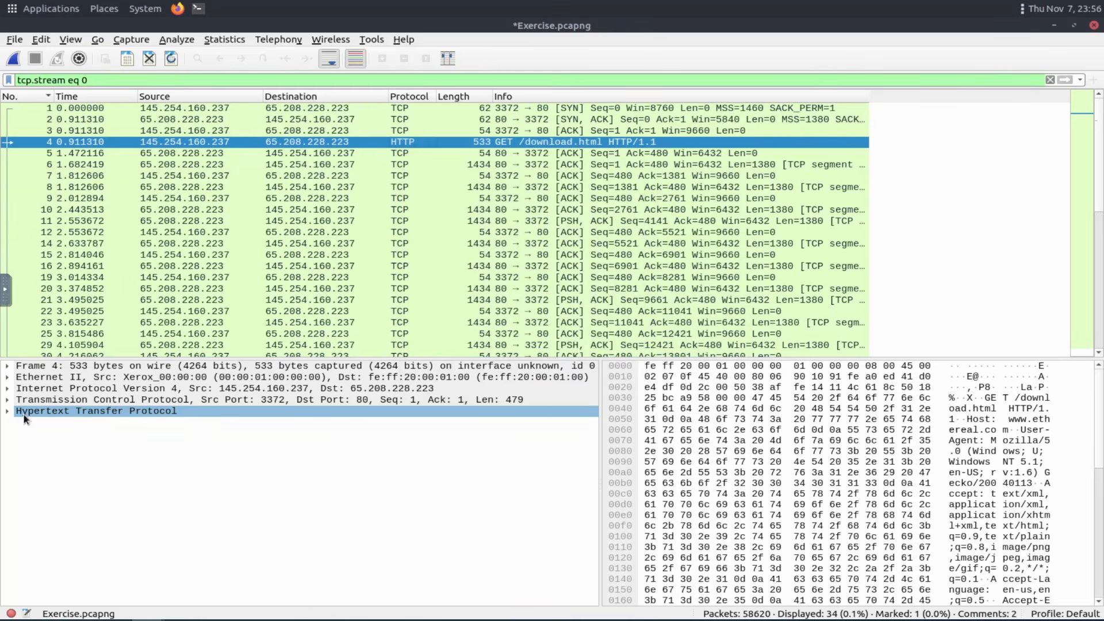
right_click(31, 412)
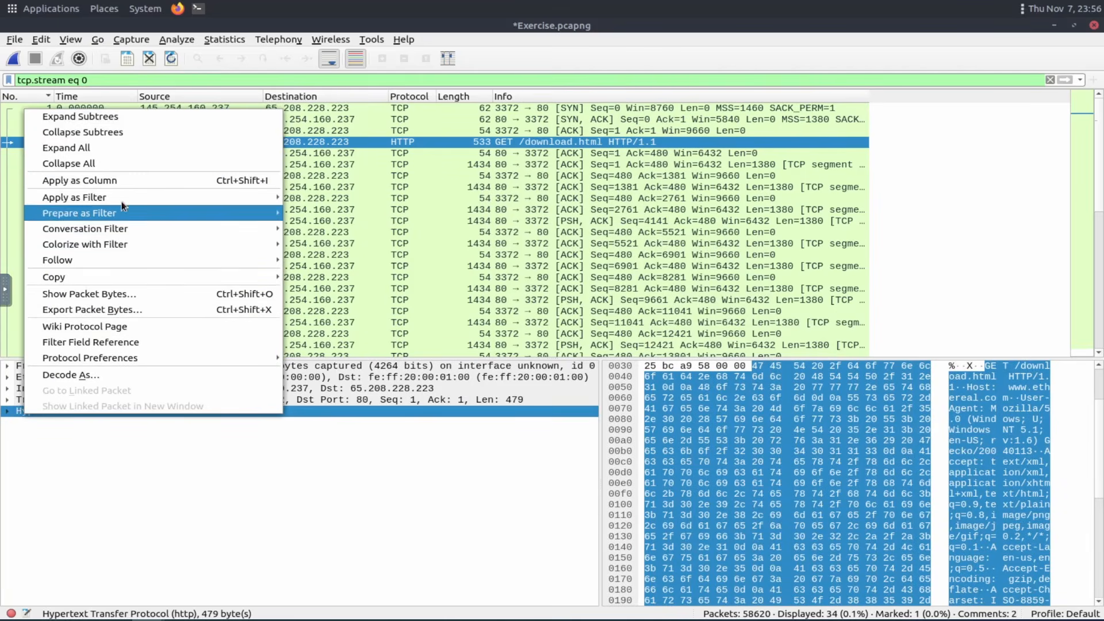
mouse_move(122, 198)
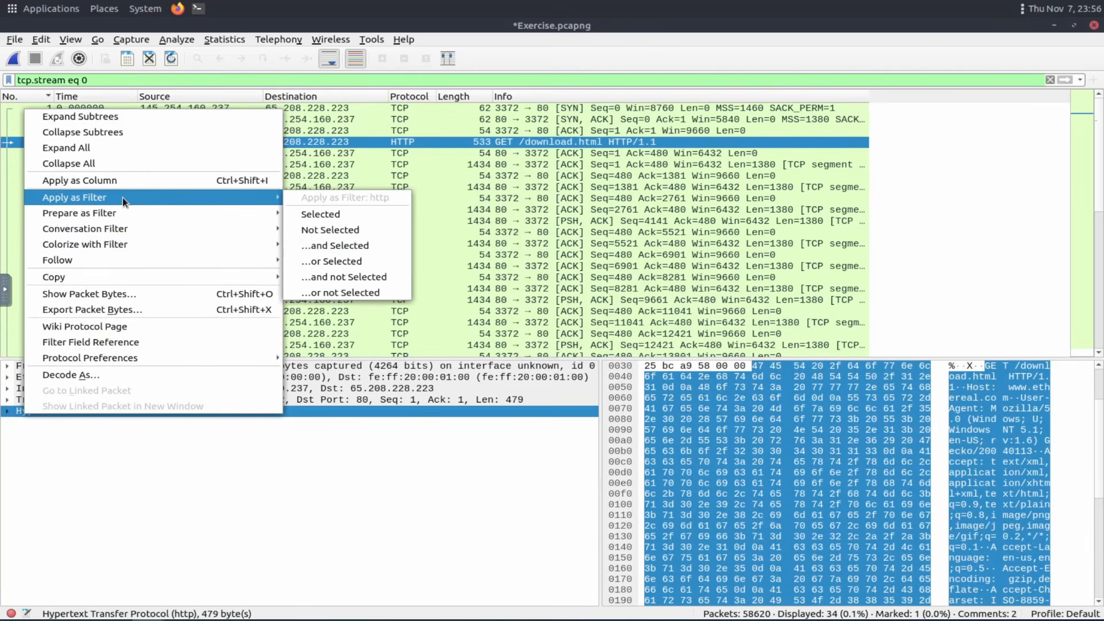
left_click(336, 213)
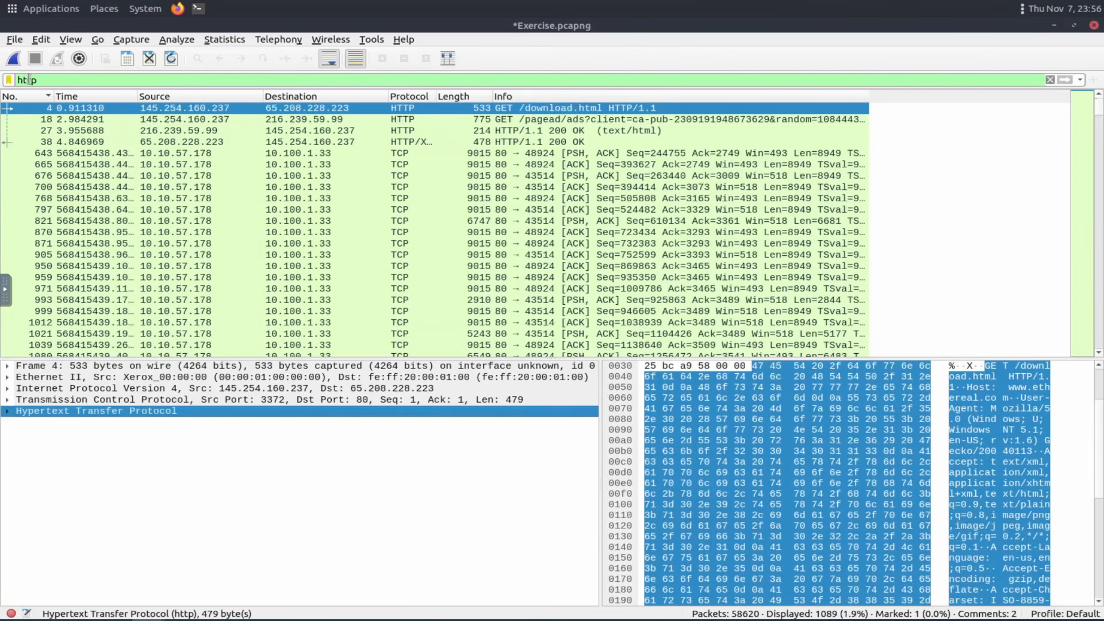
Copy the filter query and submit http as the answer to the room's filter query question.
left_click_drag(41, 81, 15, 83)
key("ctrl+c")
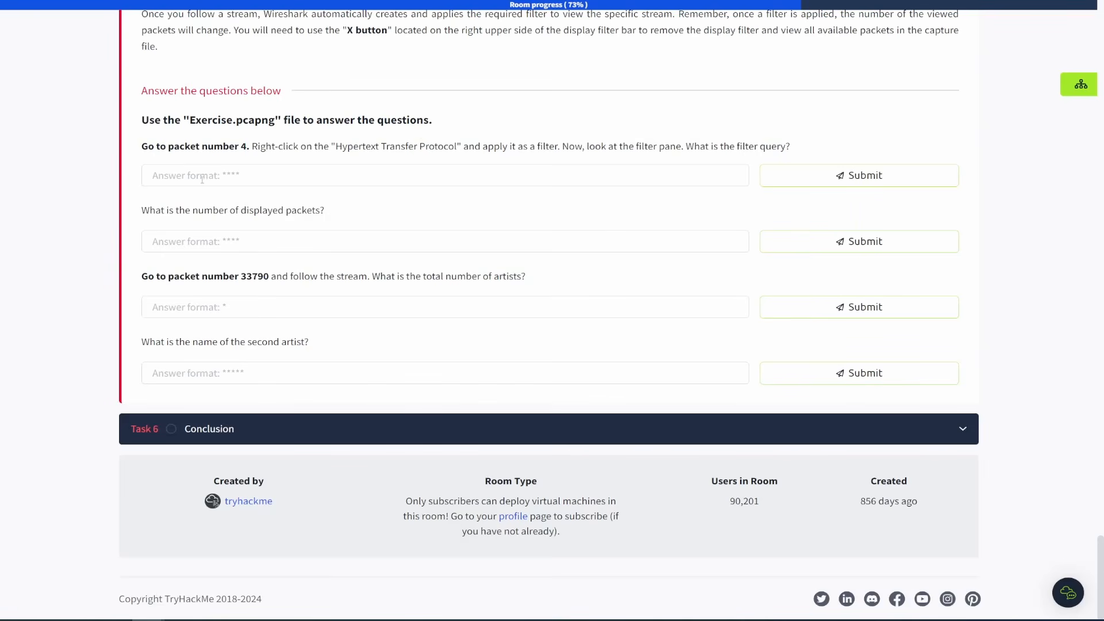
left_click(202, 179)
key("ctrl+v")
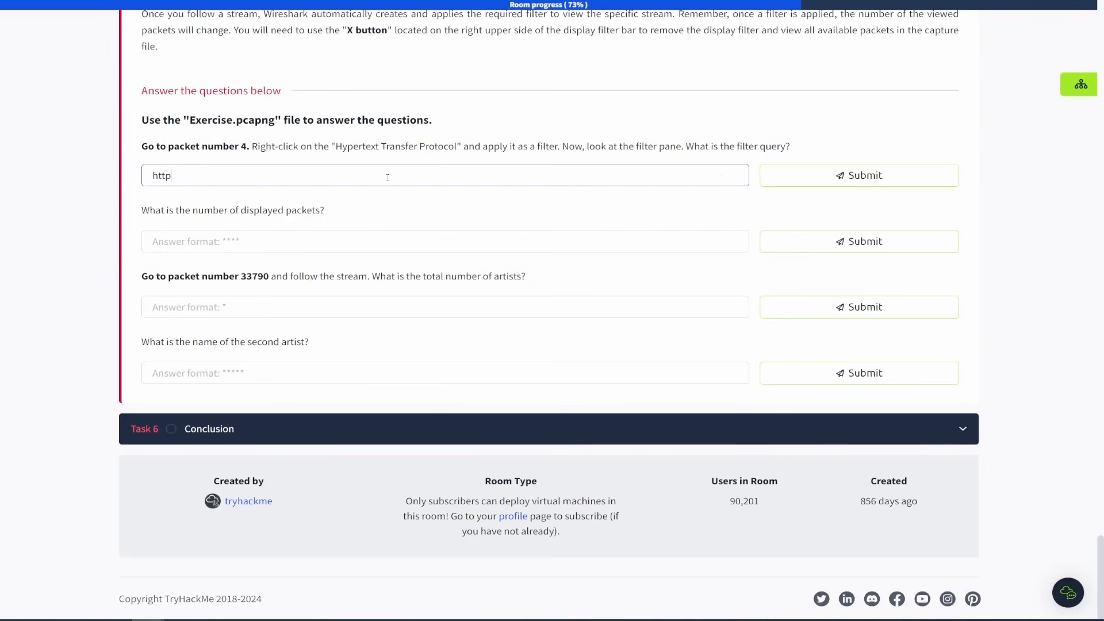
left_click(906, 181)
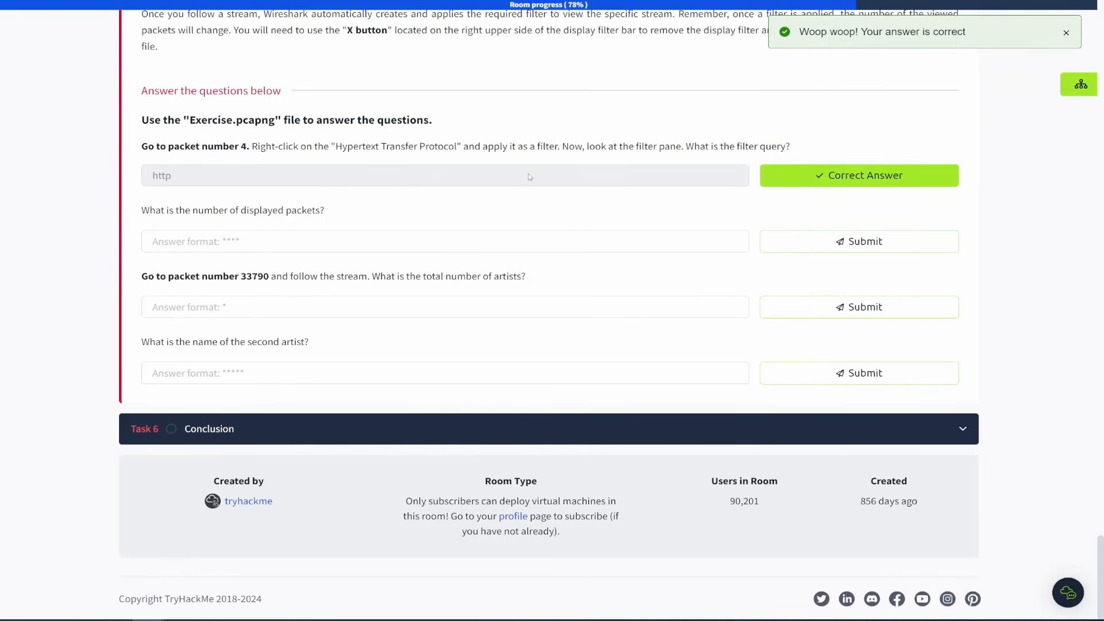
Check the displayed packet count and submit 1089 as the number of displayed packets.
left_click_drag(257, 146, 795, 156)
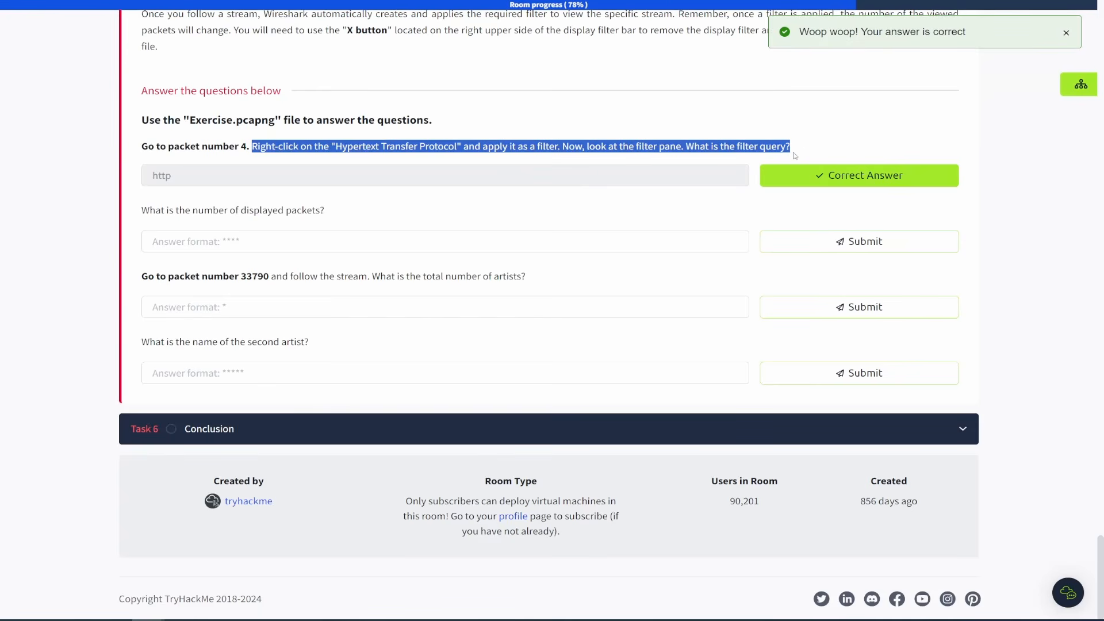
left_click(348, 217)
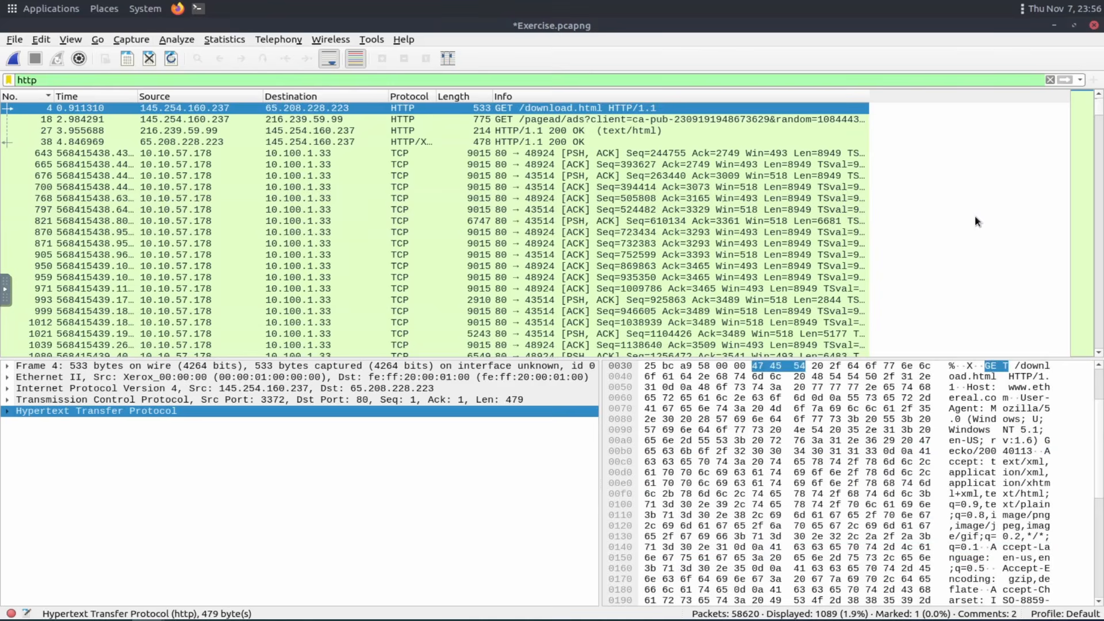
left_click(975, 216)
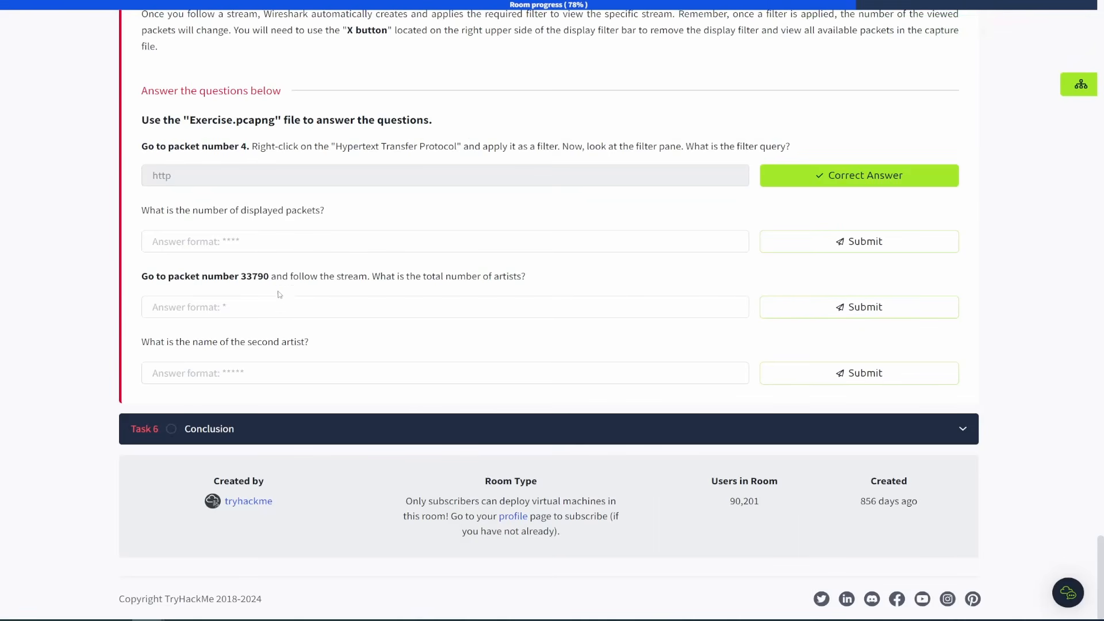
left_click(241, 242)
type("1089")
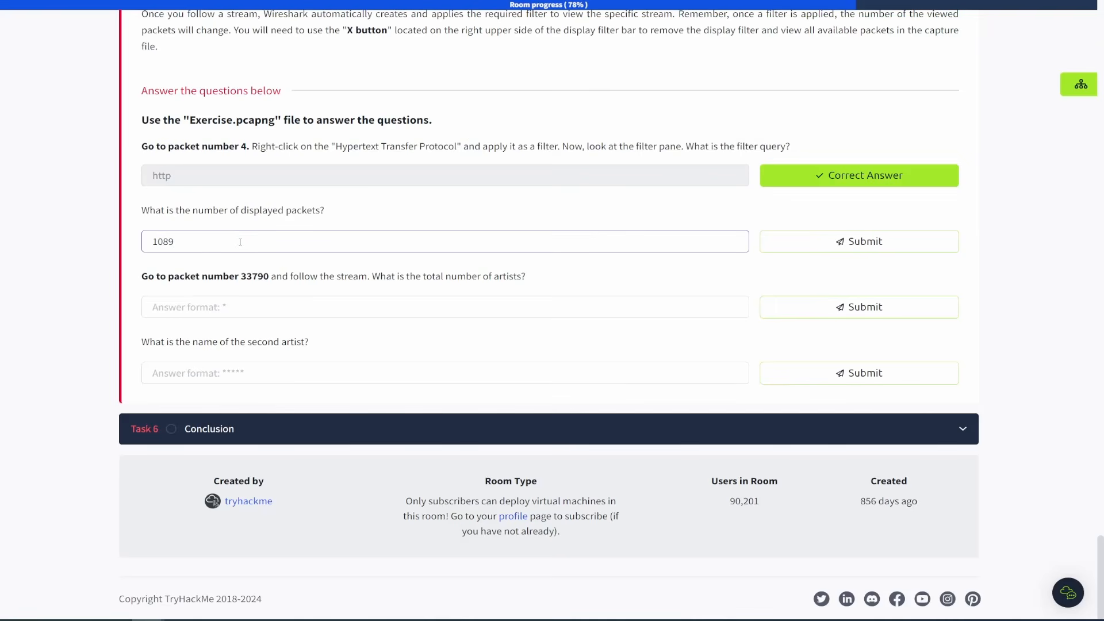
key("Return")
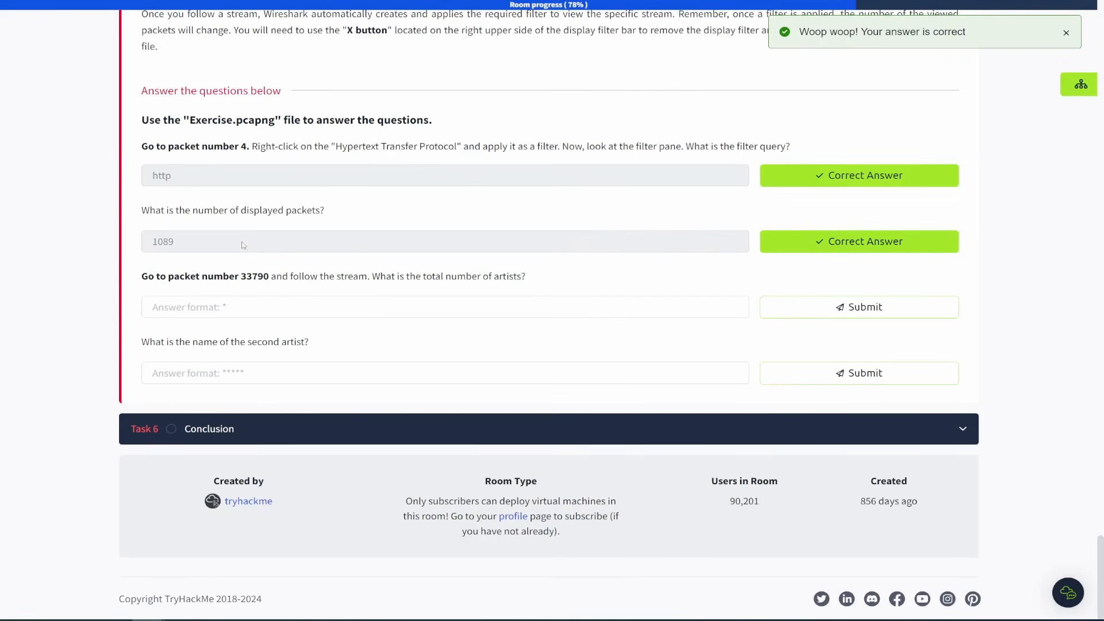
Clear the display filter and jump to packet 33790.
left_click_drag(241, 276, 269, 278)
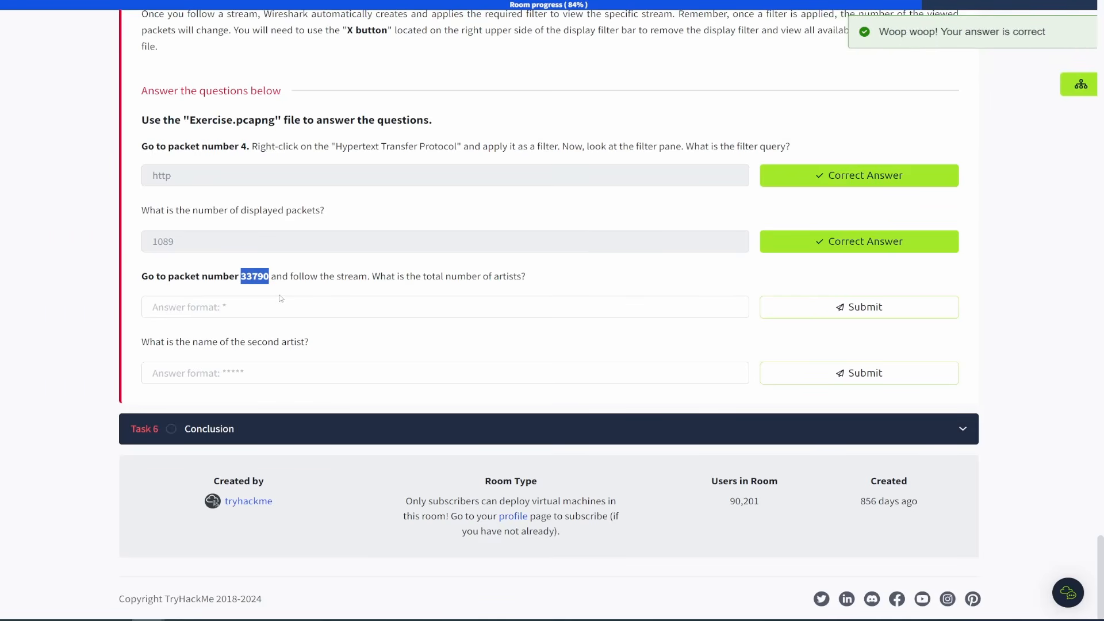
key("ctrl+Tab")
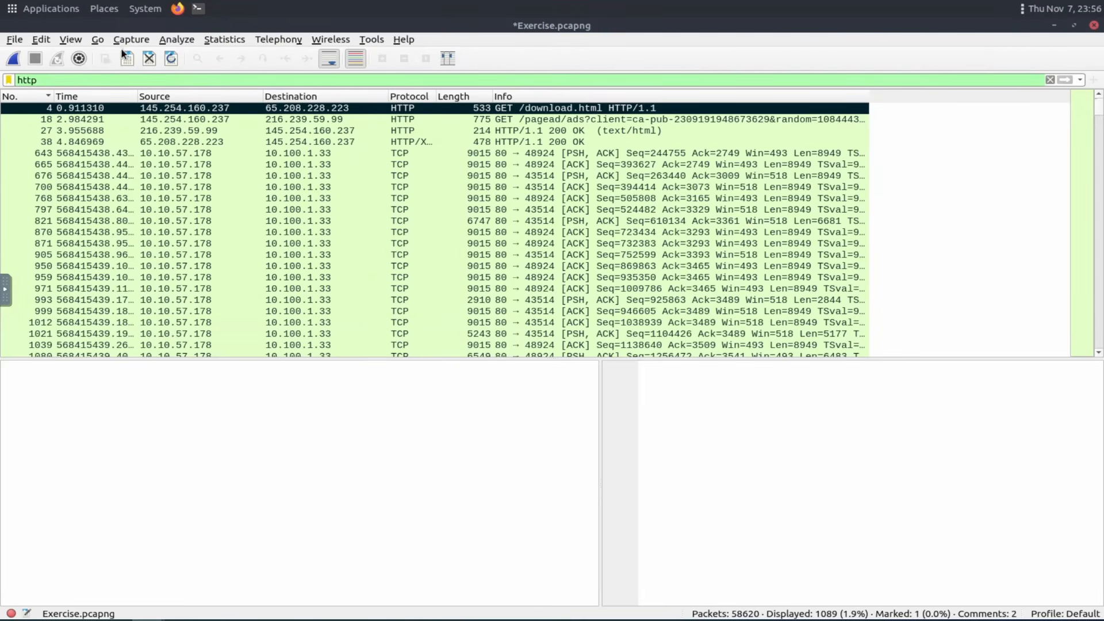
left_click(1051, 79)
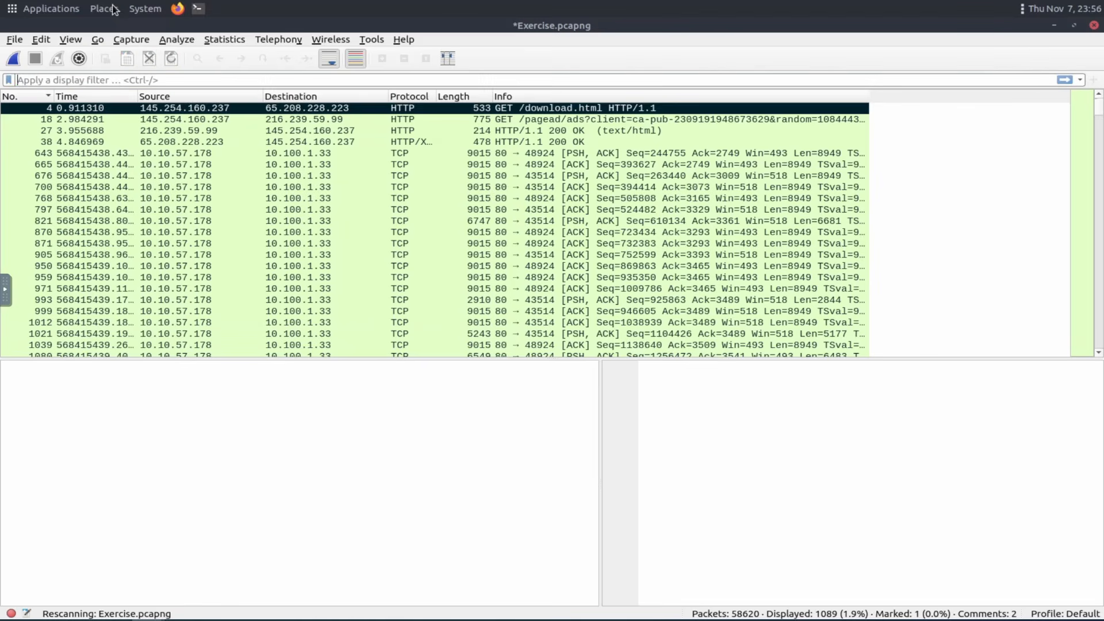
left_click(97, 40)
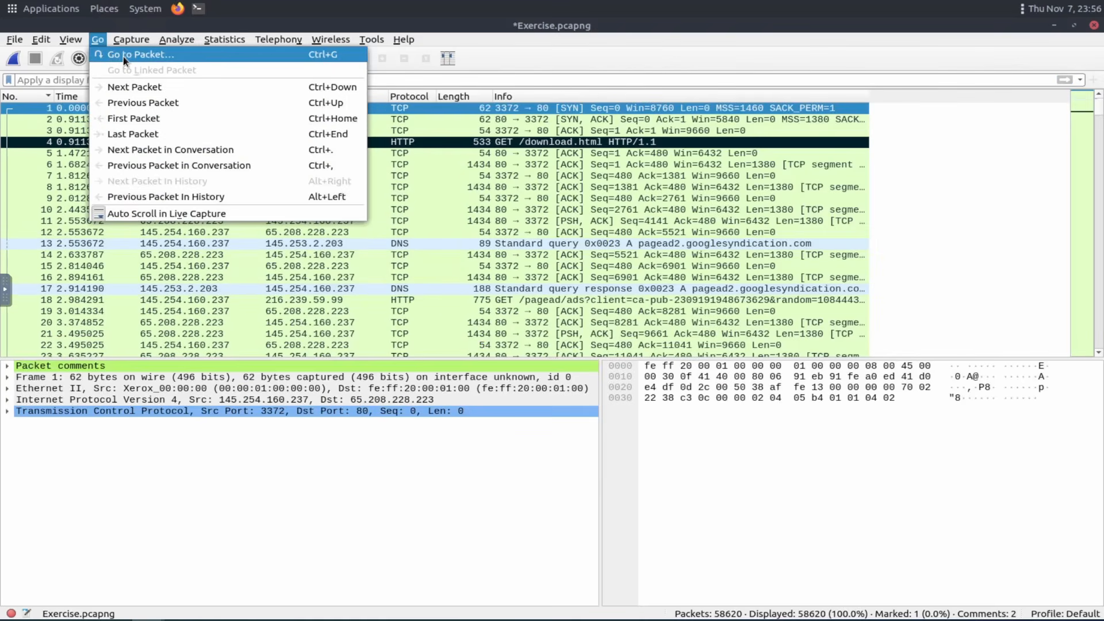
left_click(124, 57)
type("33790")
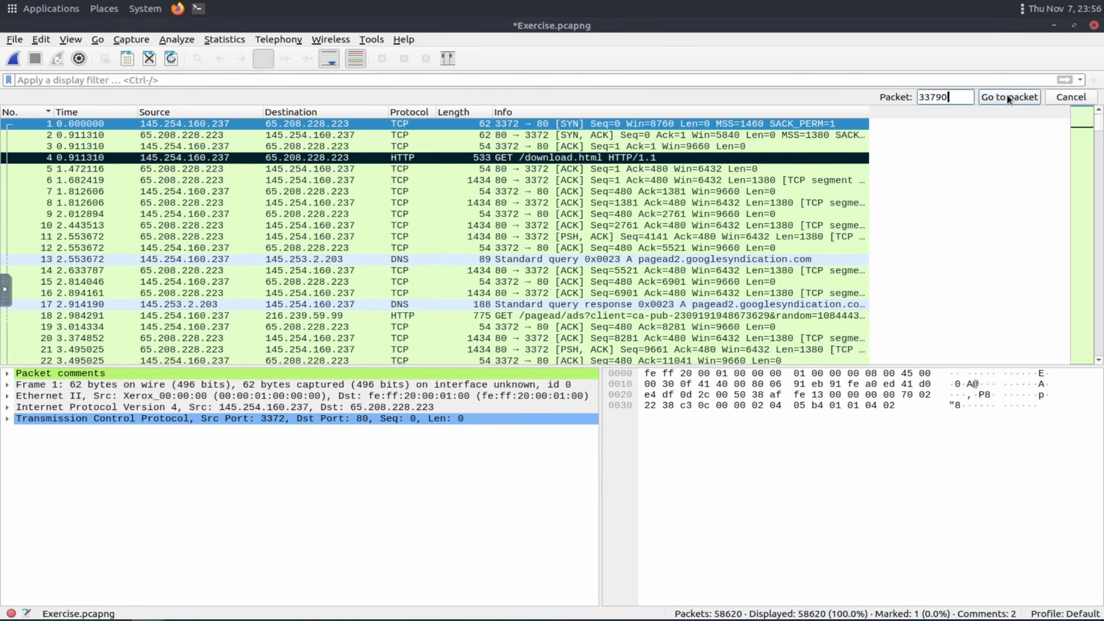
left_click(1009, 98)
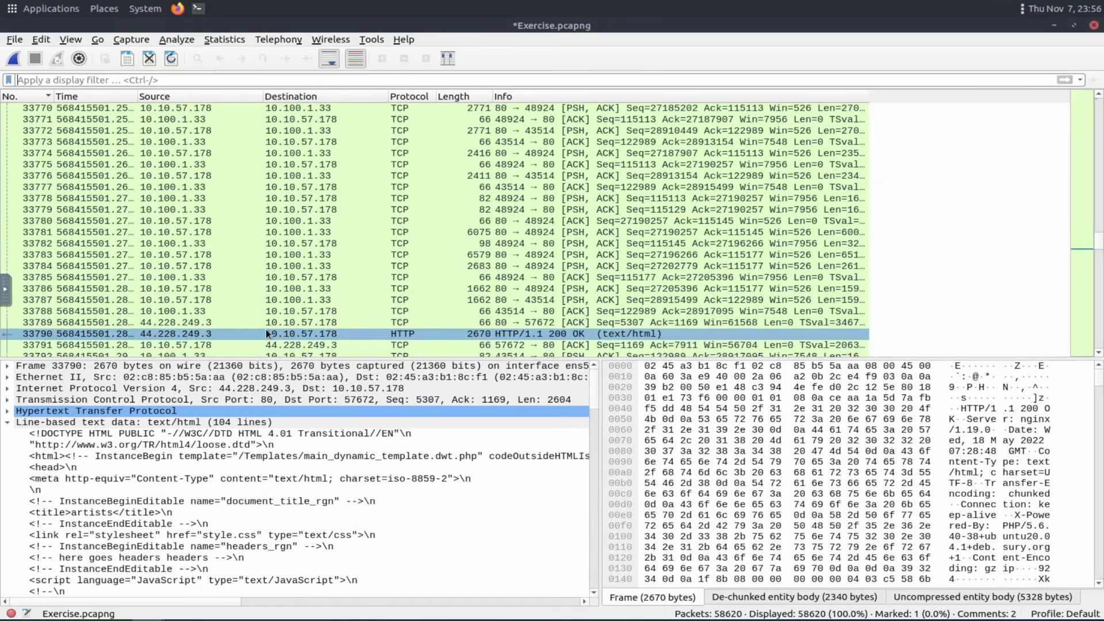
left_click(253, 1)
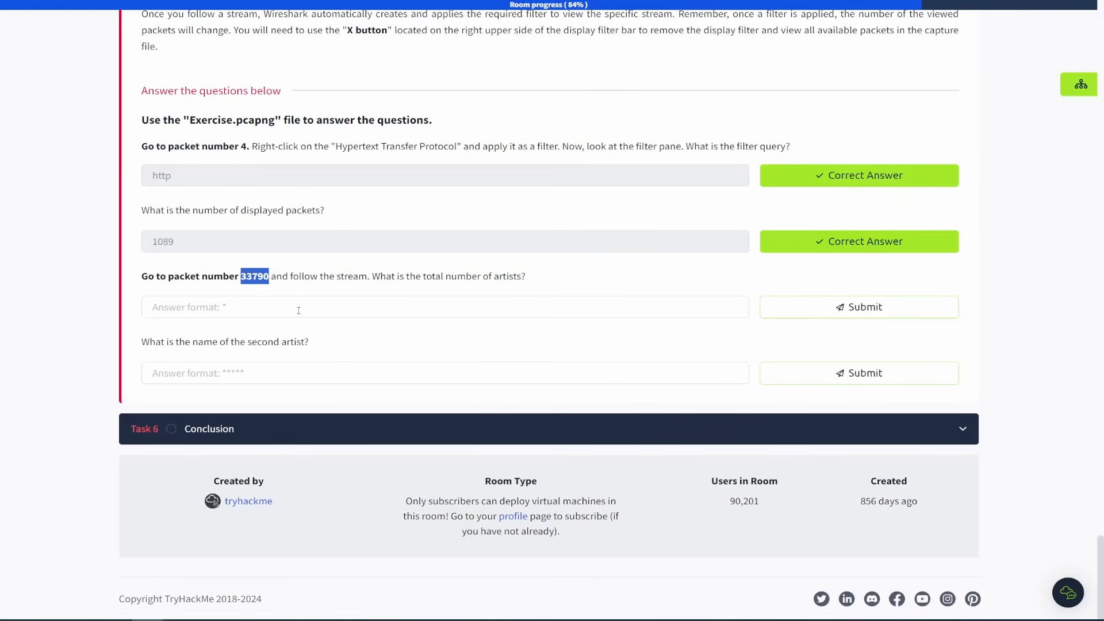
left_click(285, 1)
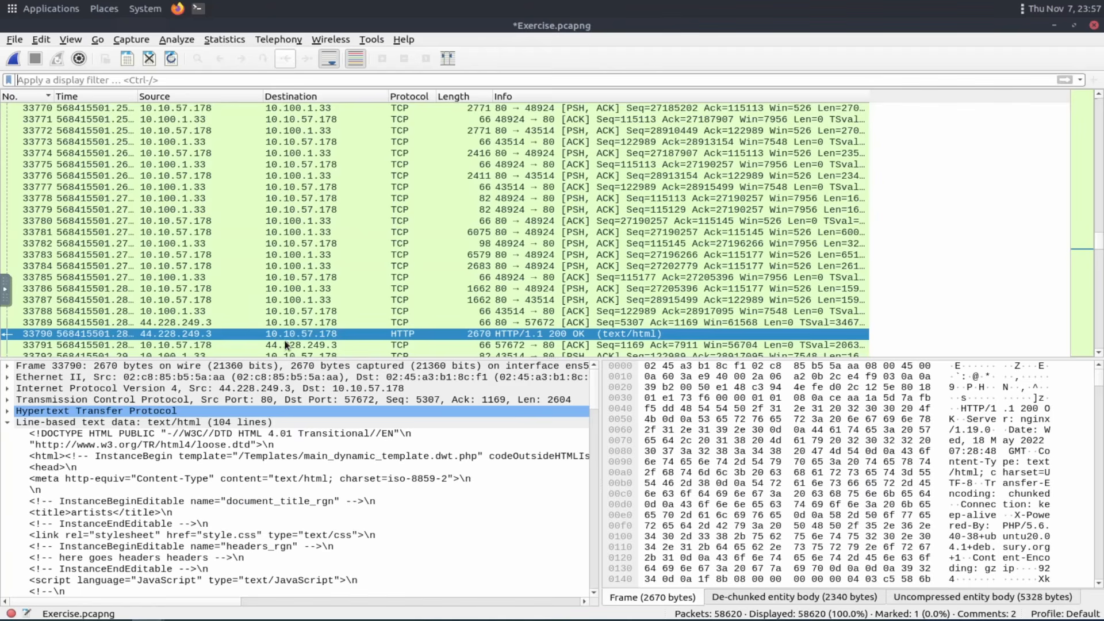
left_click(253, 1)
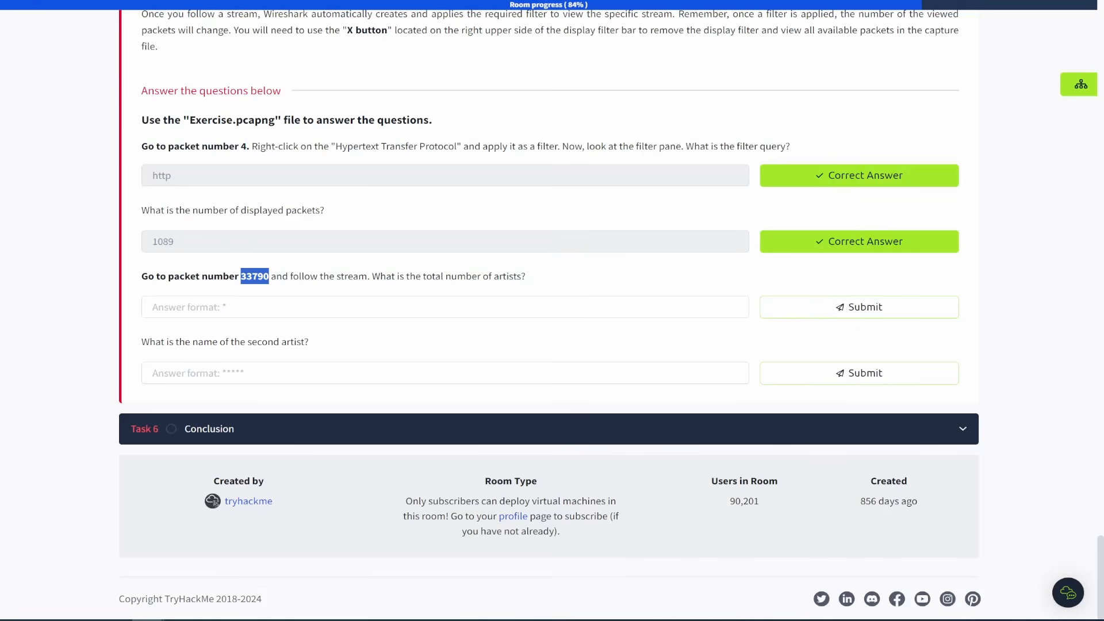
Follow packet 33790's HTTP stream.
left_click(296, 1)
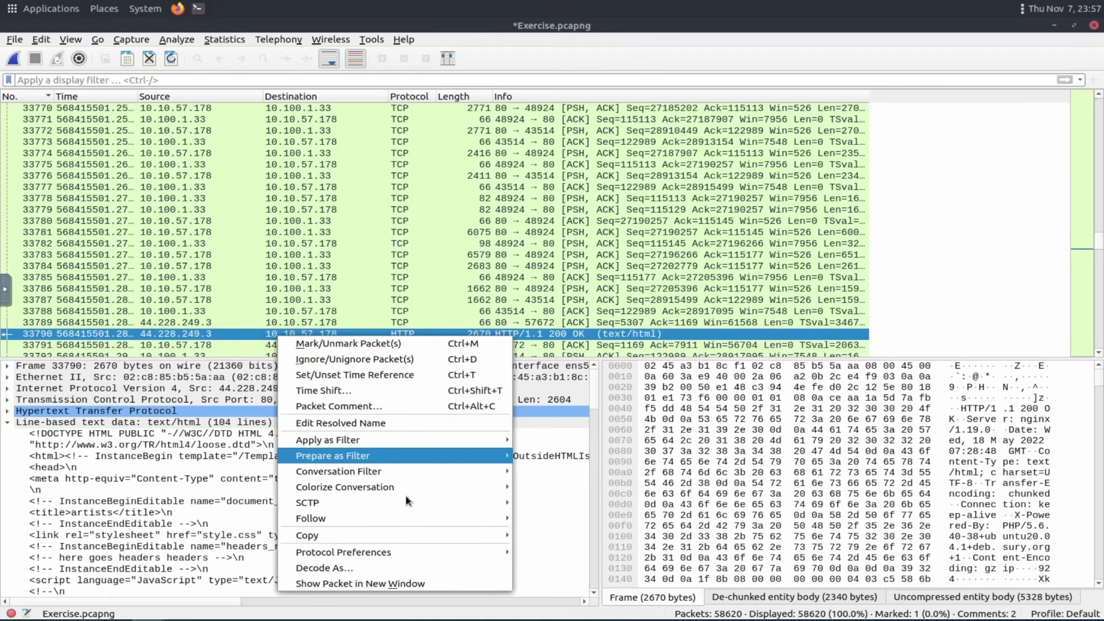
mouse_move(459, 523)
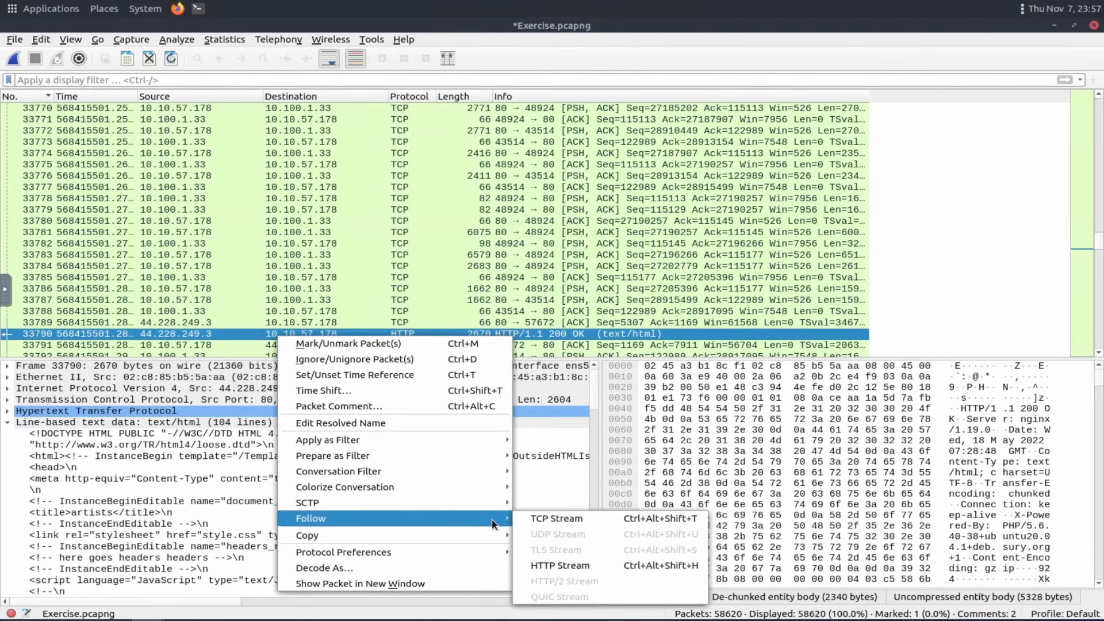
left_click(591, 564)
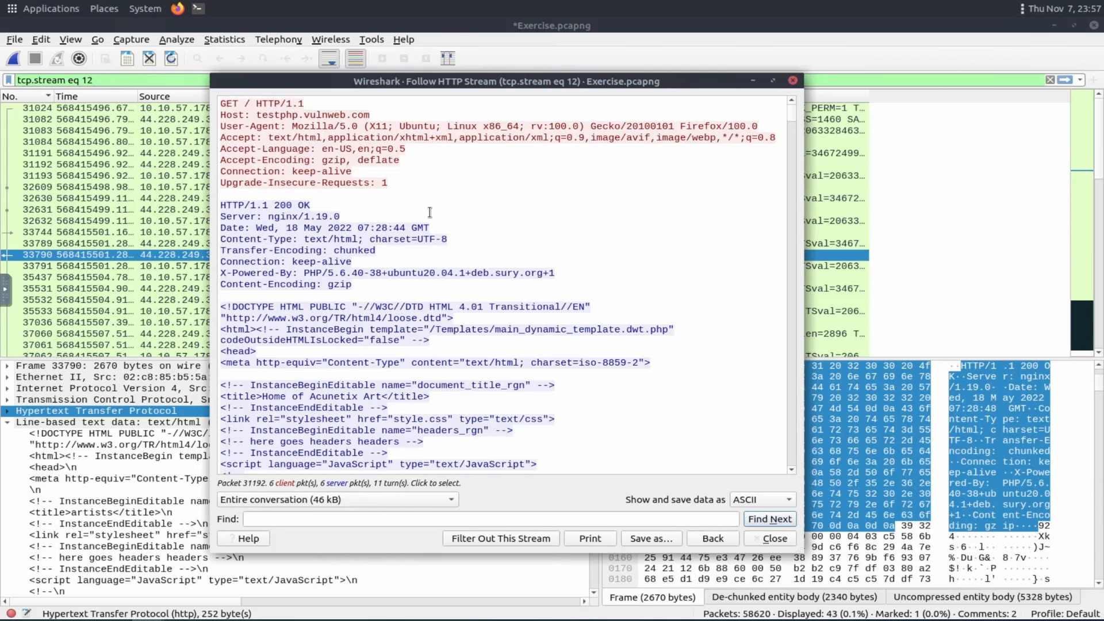
Scroll through packet 33790's HTTP stream to examine the page content for artist entries.
scroll(402, 241, "down", 4)
scroll(340, 323, "down", 3)
scroll(396, 340, "down", 2)
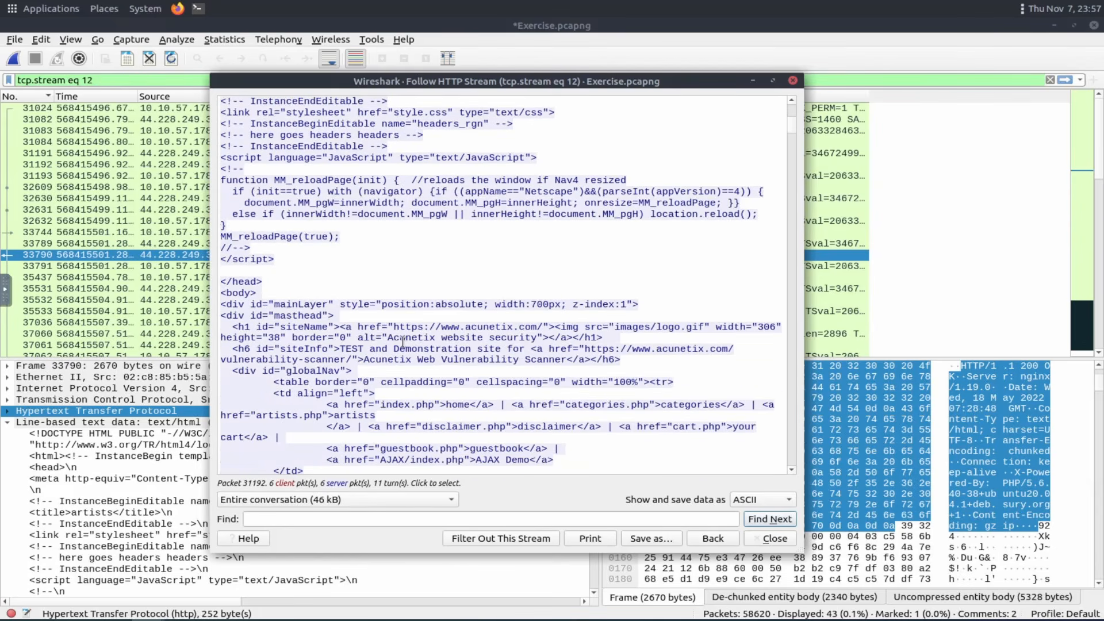
scroll(403, 345, "down", 2)
scroll(405, 351, "down", 1)
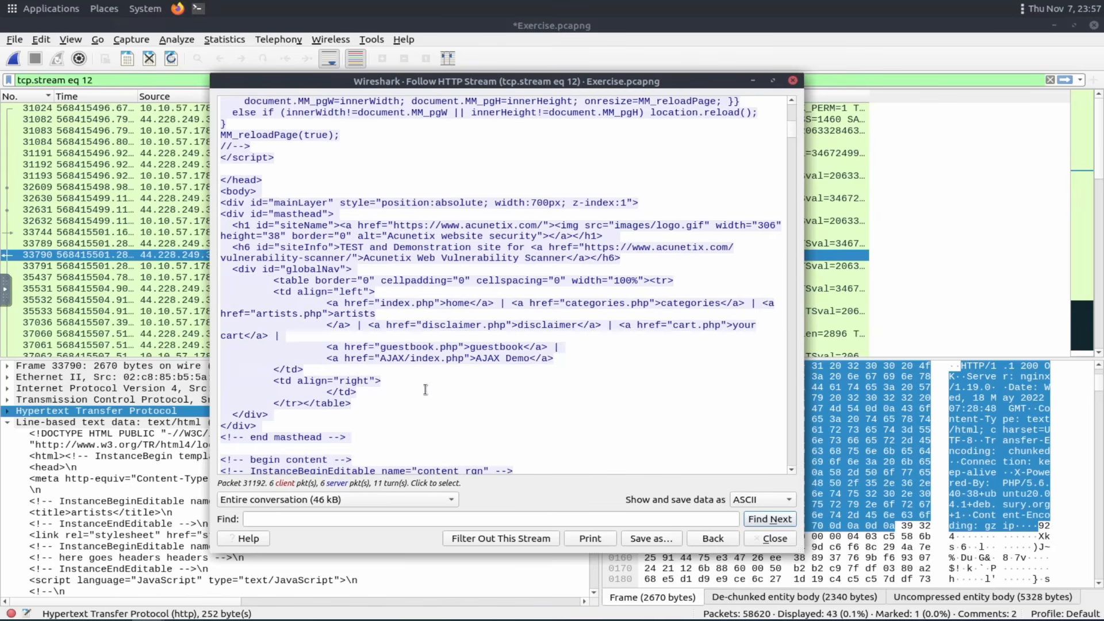
scroll(425, 389, "down", 15)
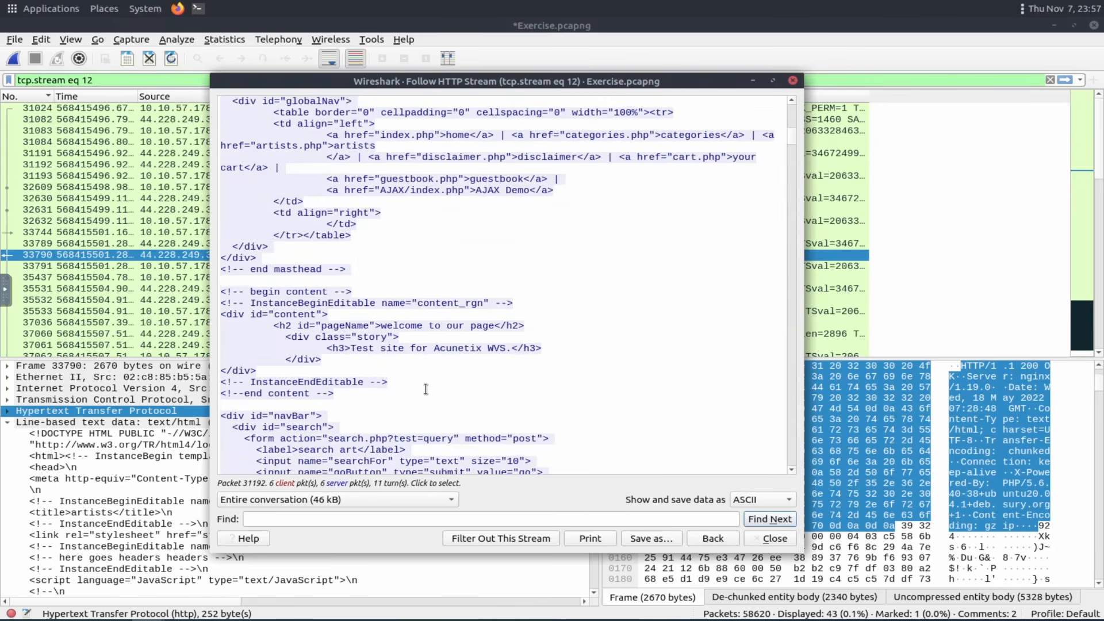
scroll(426, 389, "down", 6)
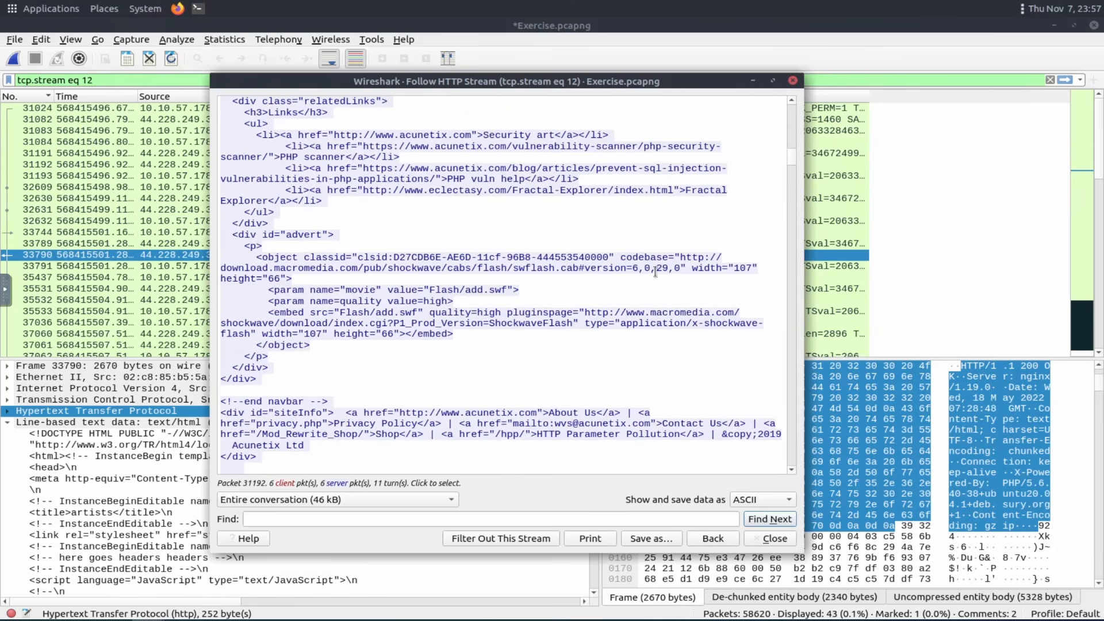
left_click_drag(792, 161, 773, 375)
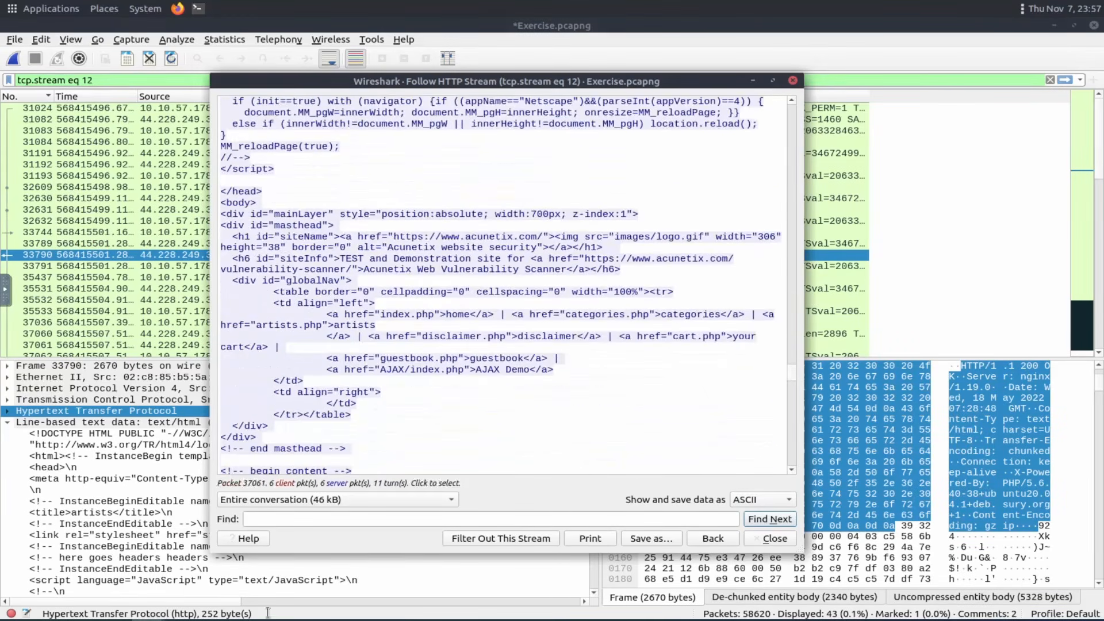
Search packet 33790's HTTP stream for "artist" and step through each match.
left_click(298, 519)
type("a")
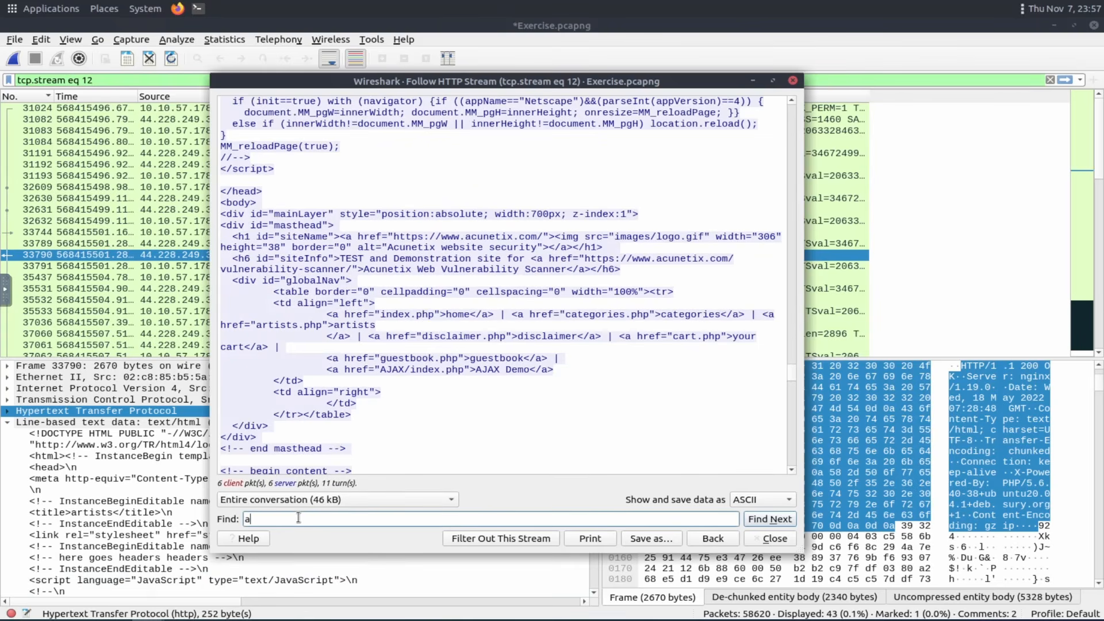
type("rtist")
key("Return")
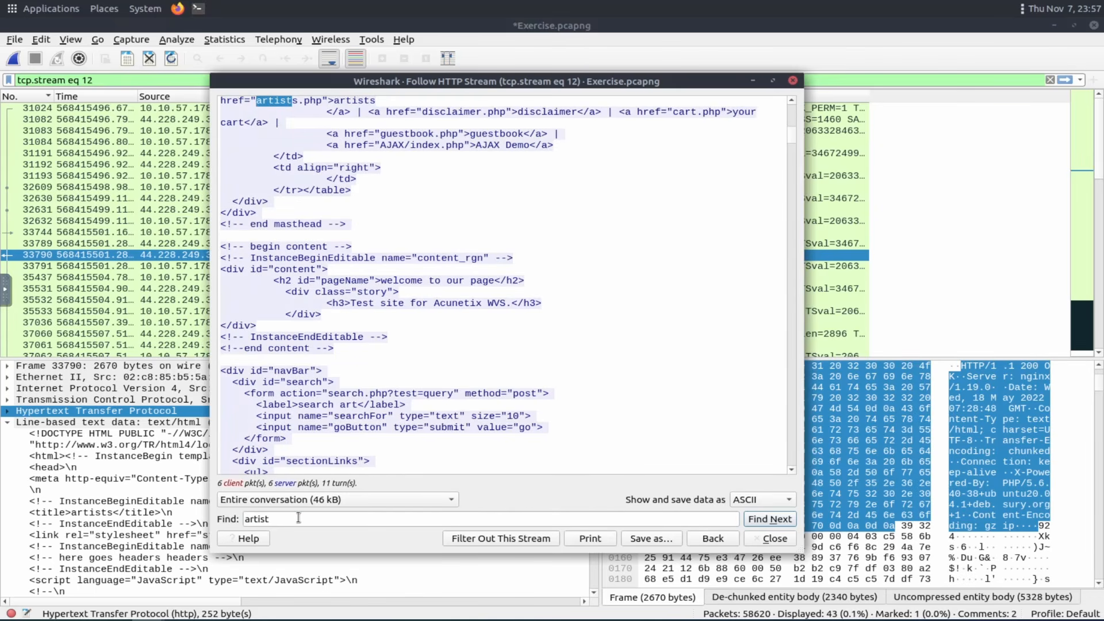
left_click(769, 520)
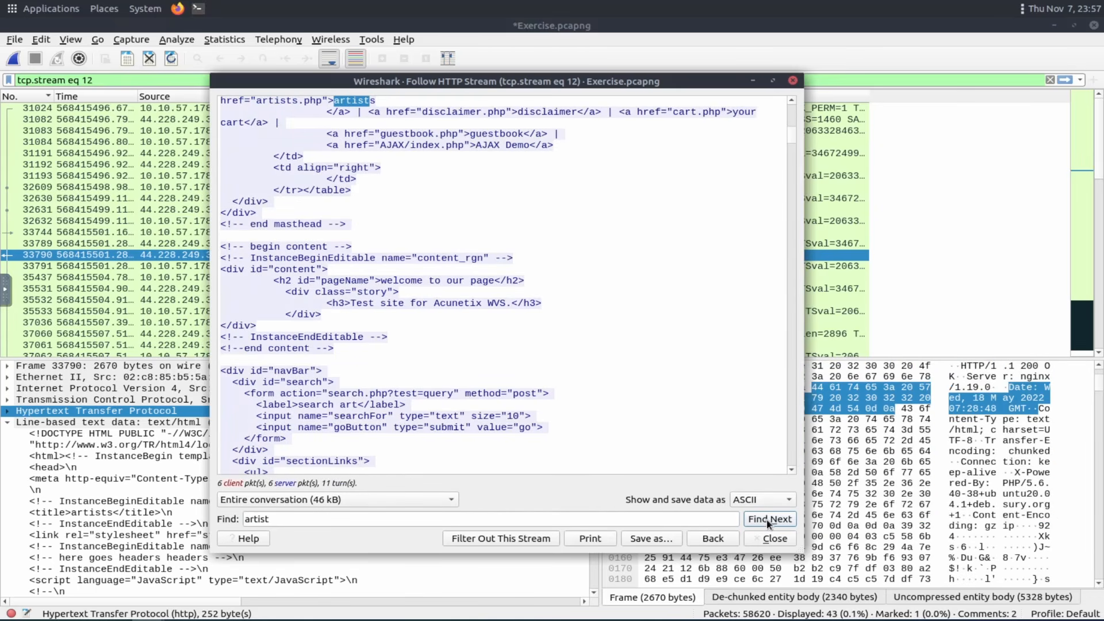
left_click(769, 519)
left_click(768, 519)
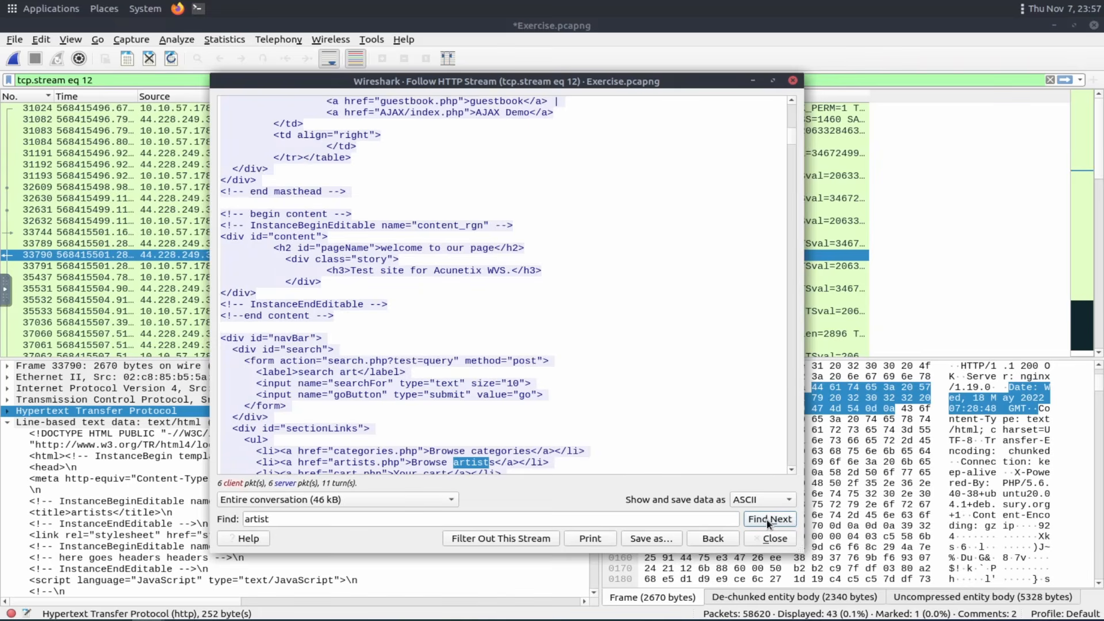
left_click(769, 520)
left_click(769, 520)
left_click(768, 519)
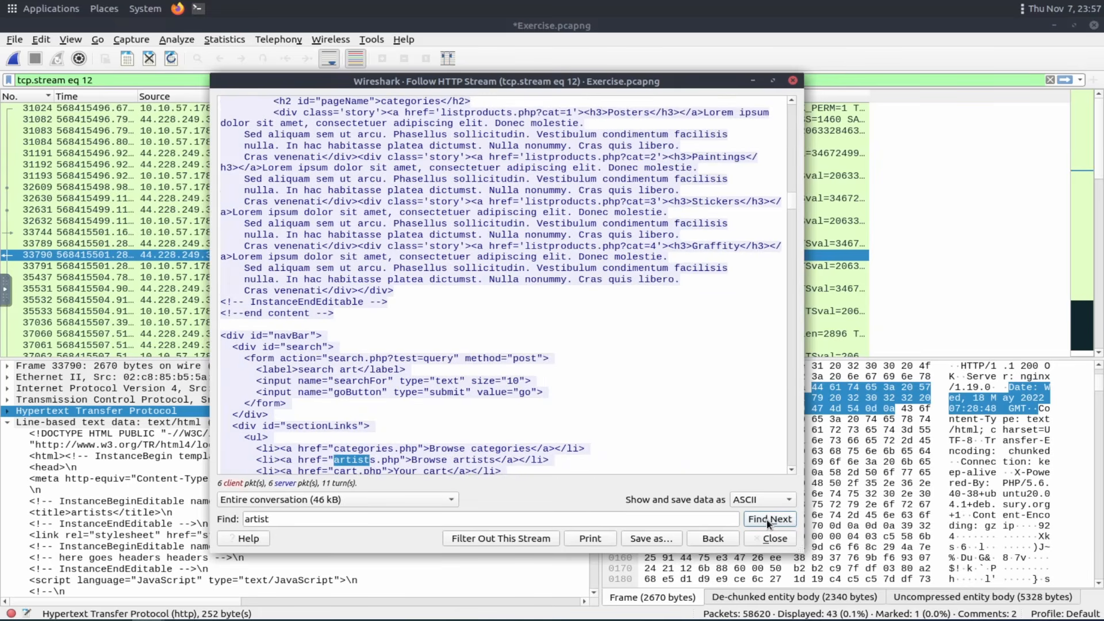
left_click(769, 520)
left_click(769, 520)
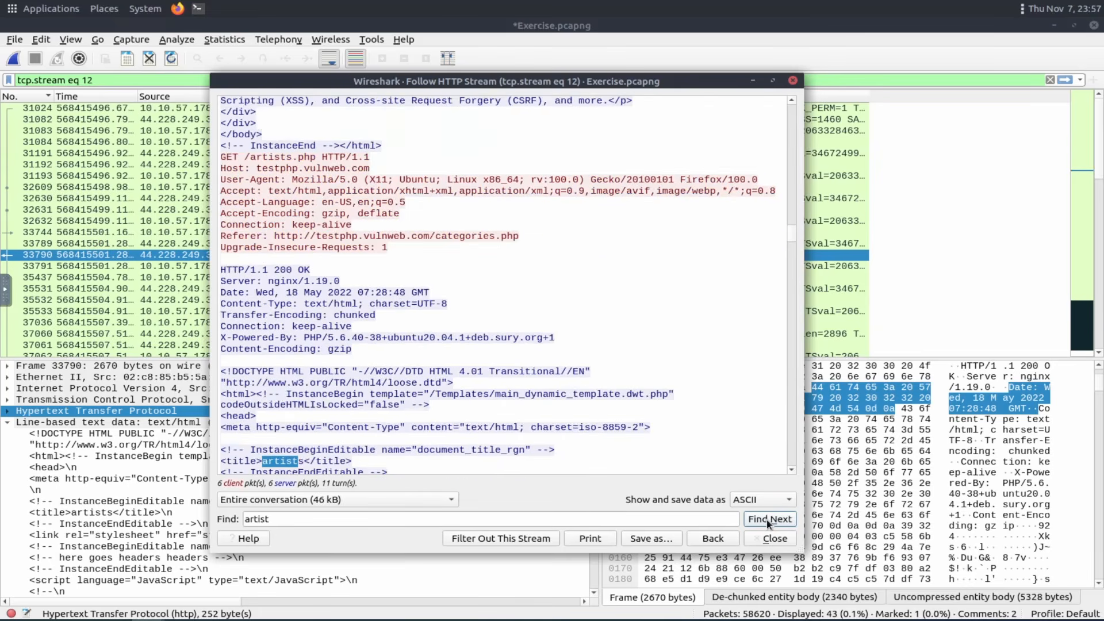
left_click(768, 519)
left_click(768, 520)
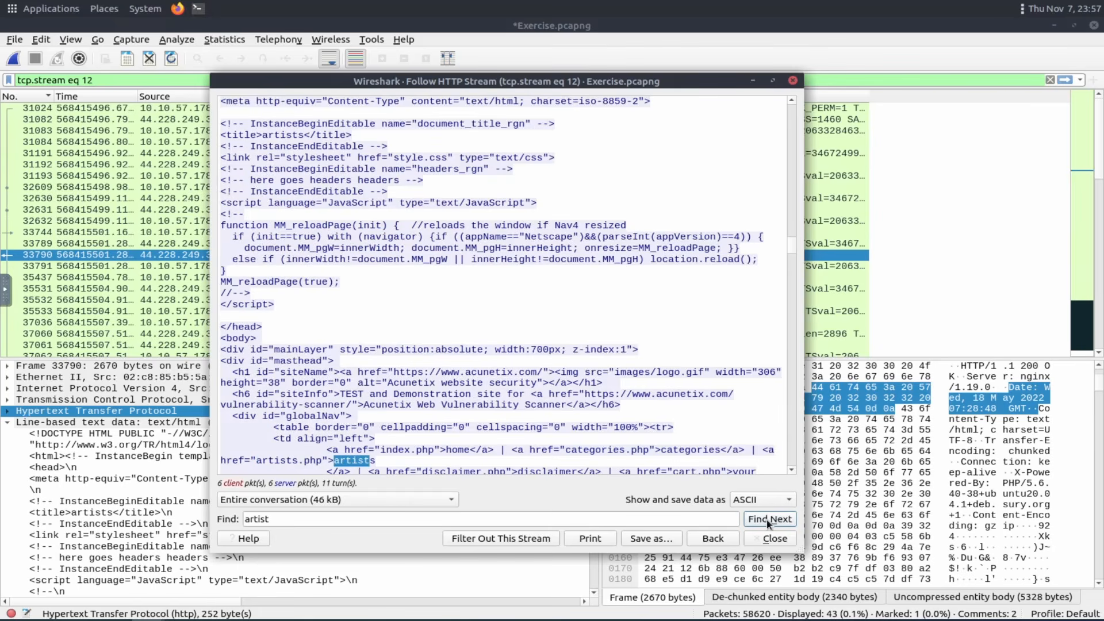
left_click(768, 520)
left_click(768, 519)
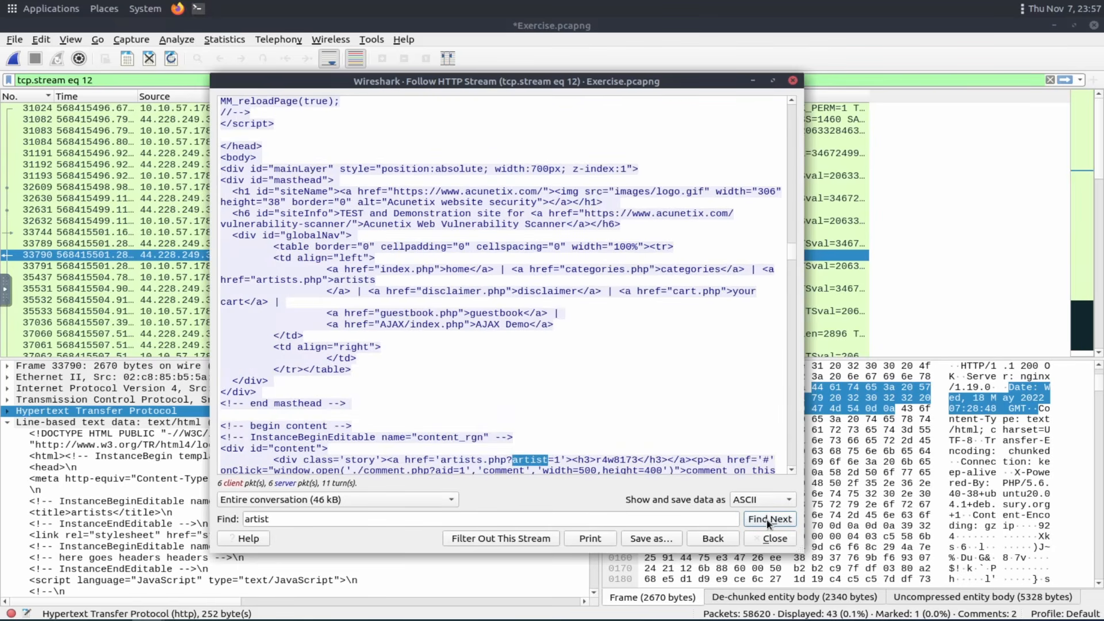
left_click(769, 520)
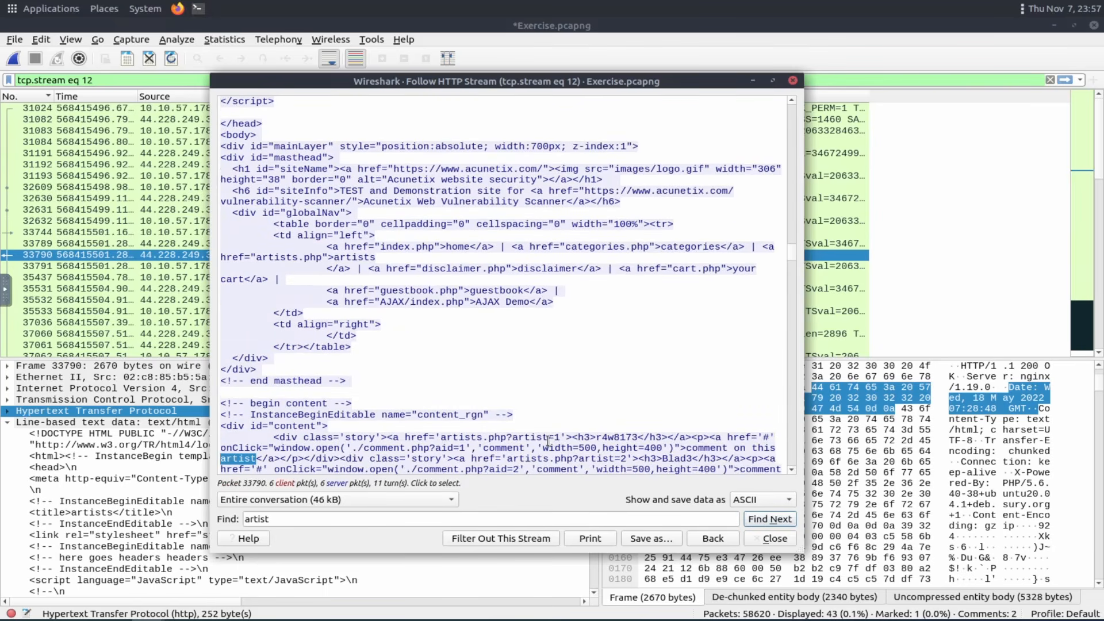
Search the stream for artist=1, artist=2, artist=3 and artist=4 in turn to count the distinct artists.
left_click(335, 520)
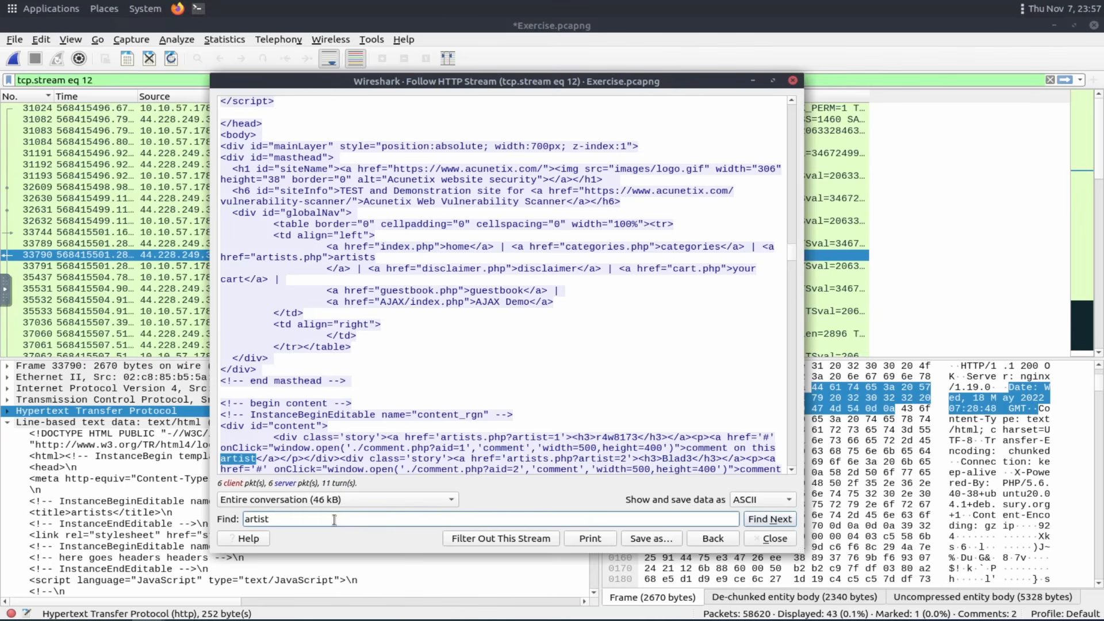
type("=1")
key("Return")
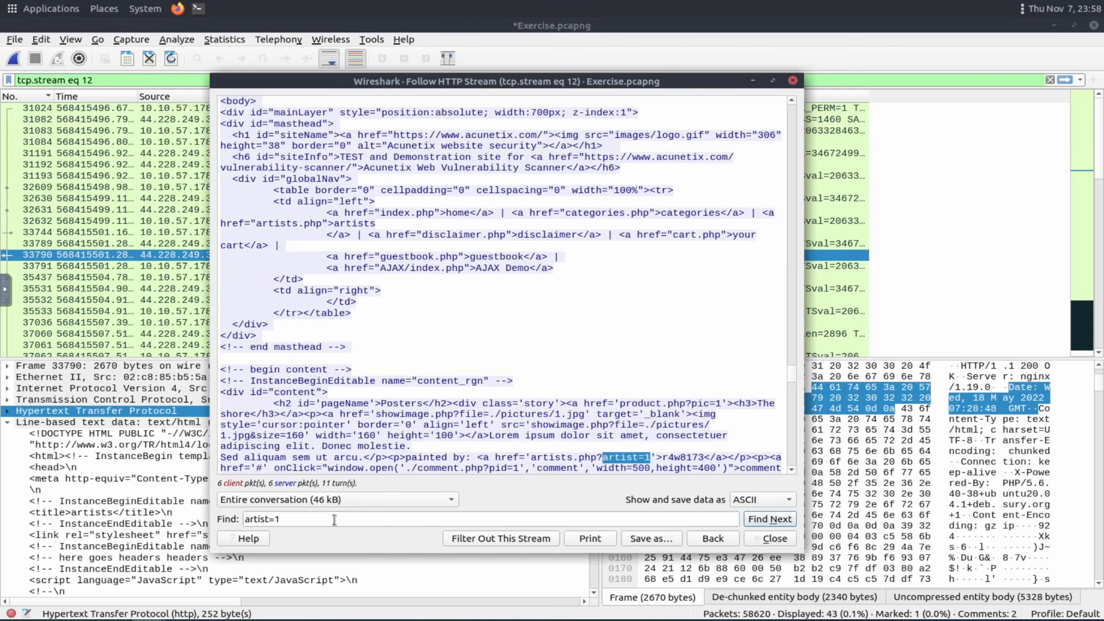
left_click(334, 520)
key("BackSpace")
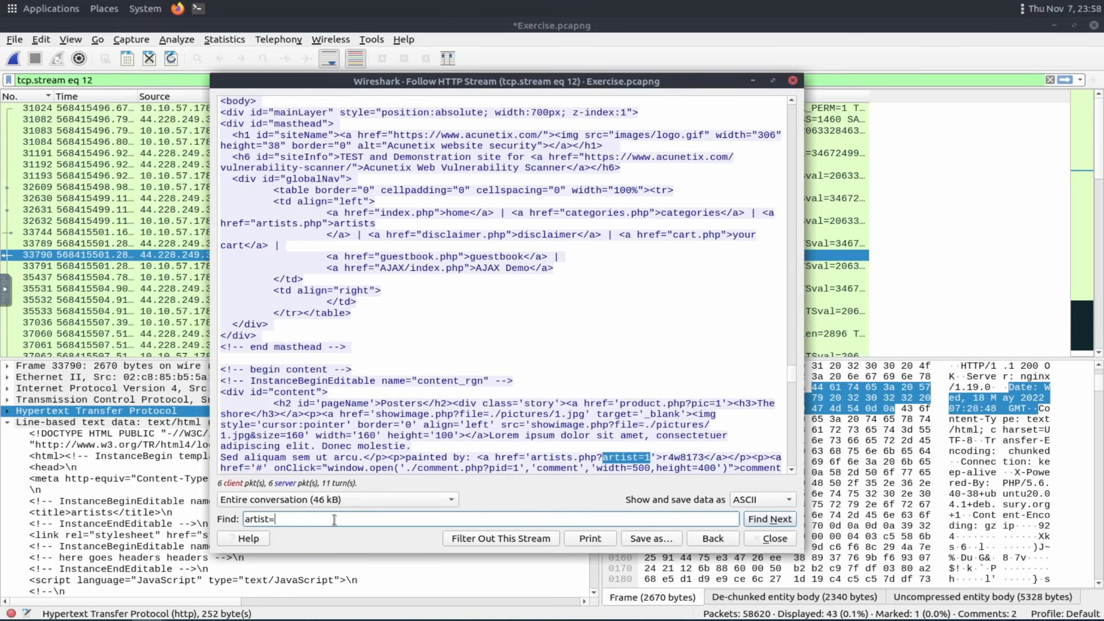
type("2")
key("Return")
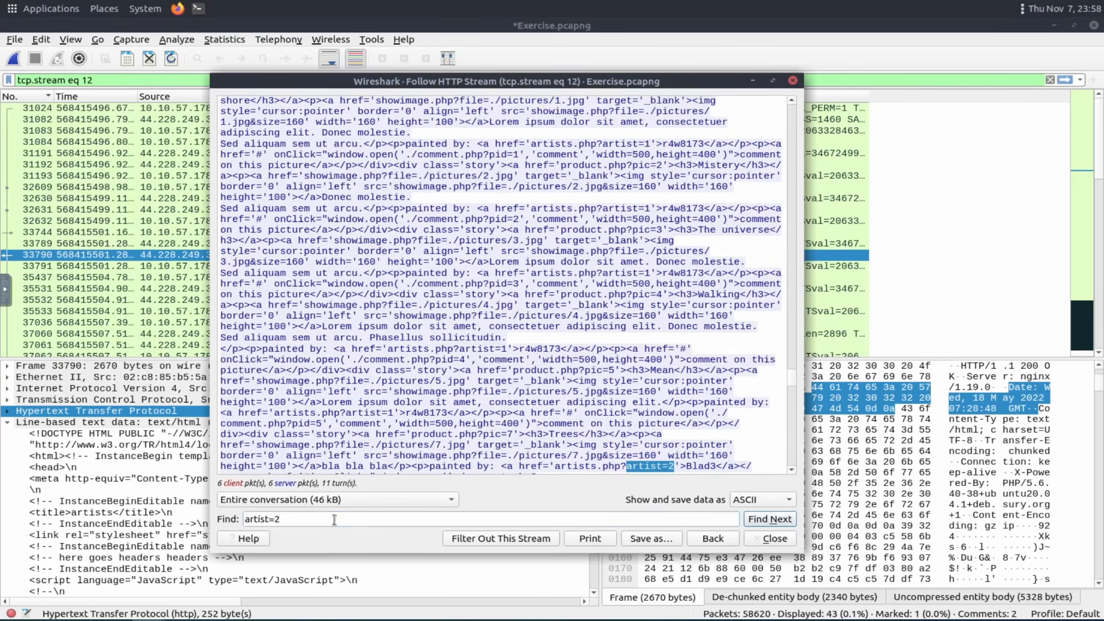
key("BackSpace")
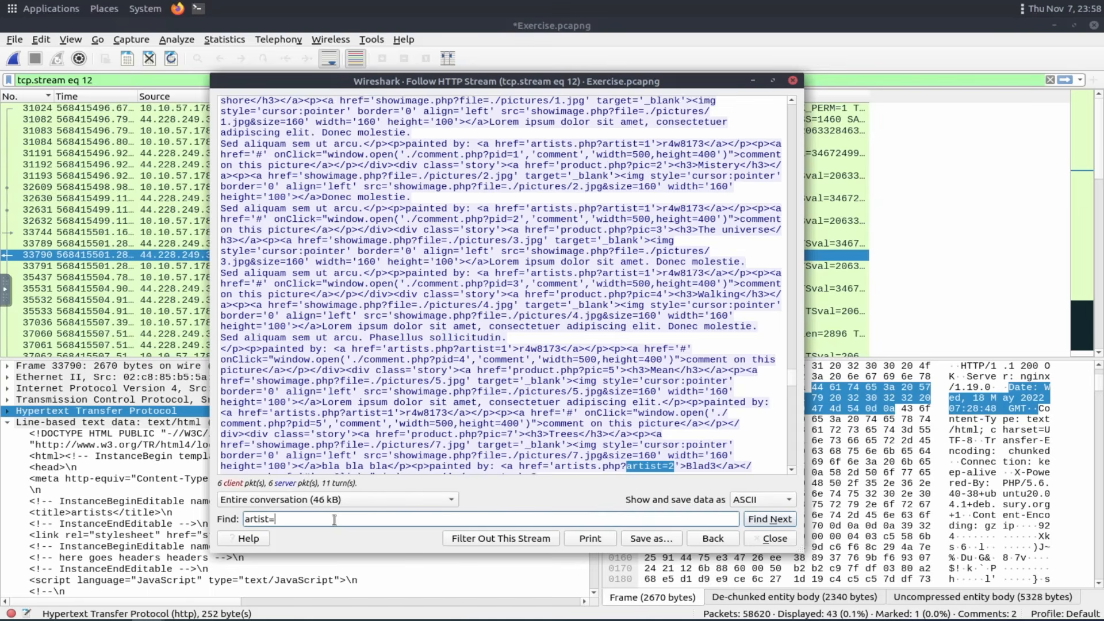
type("3")
key("Return")
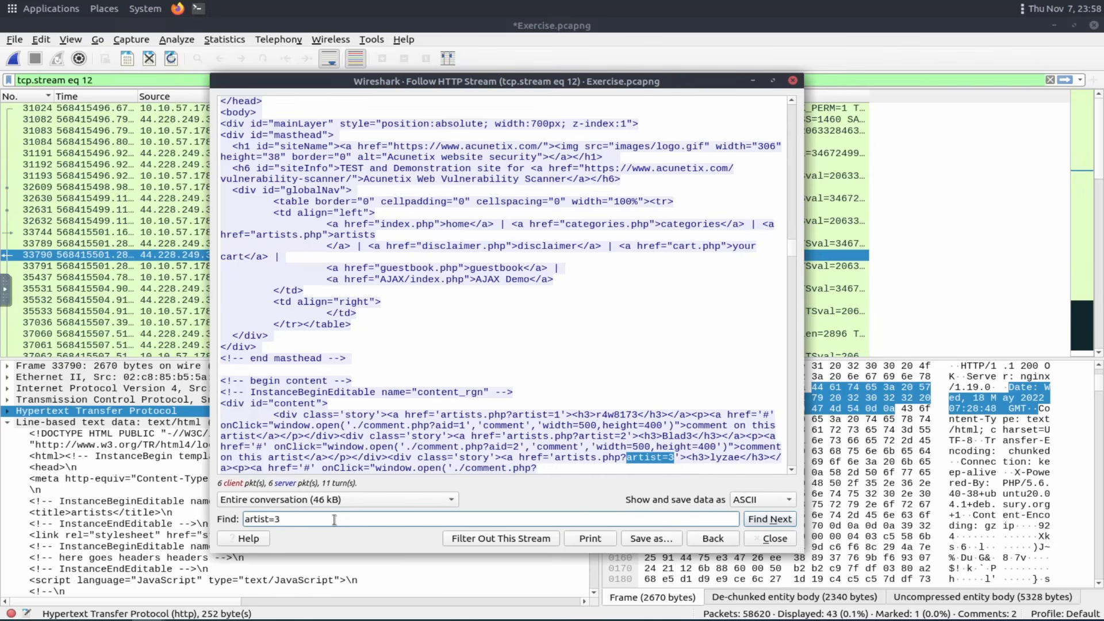
key("BackSpace")
type("4")
key("Return")
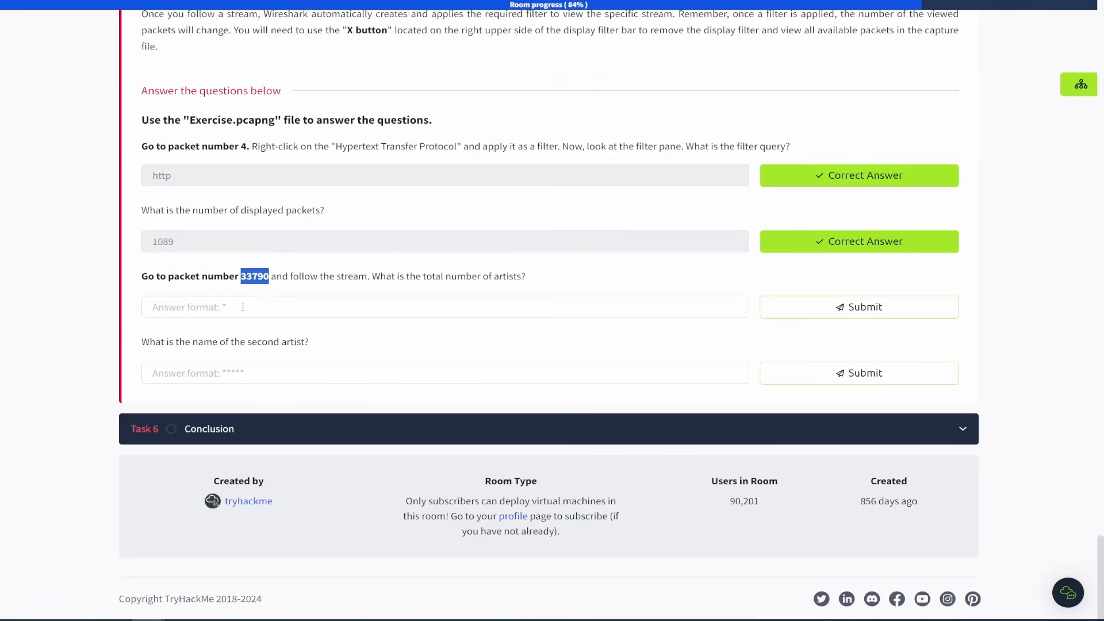
Submit 3 as the total number of artists.
left_click(243, 307)
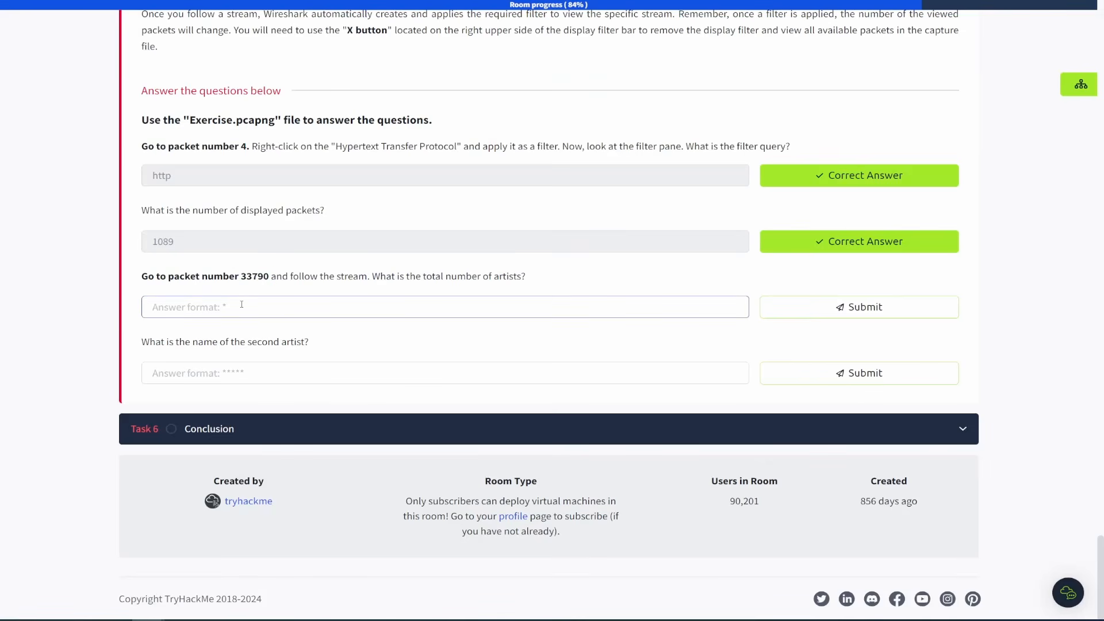
type("3")
key("Return")
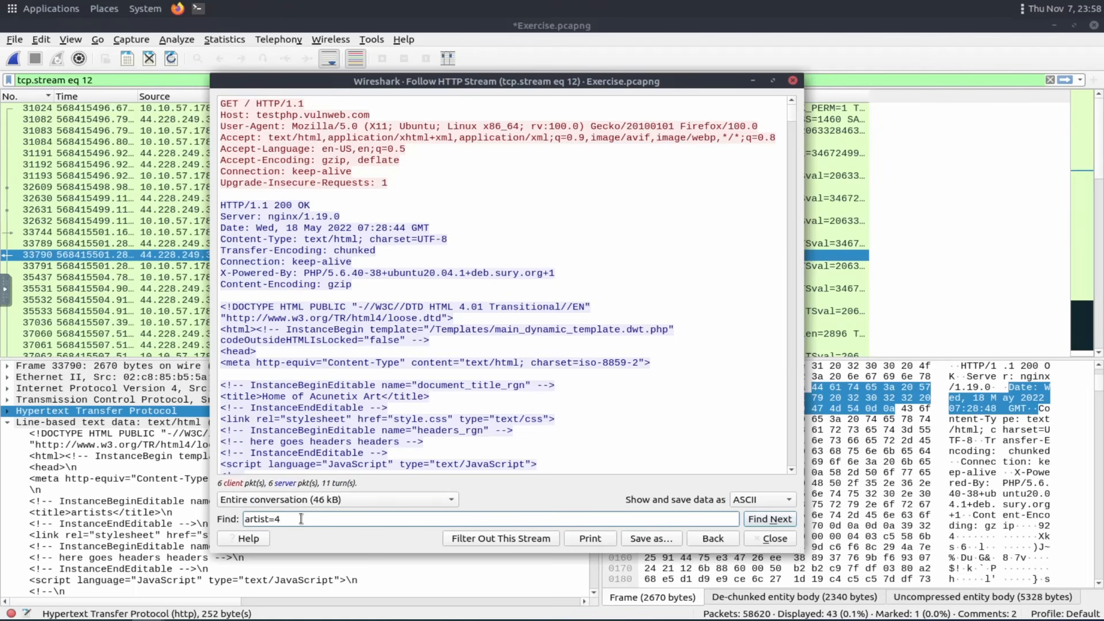
Search the stream for artist=2 and copy the second artist's name, Blad3.
key("BackSpace")
type("2")
key("Return")
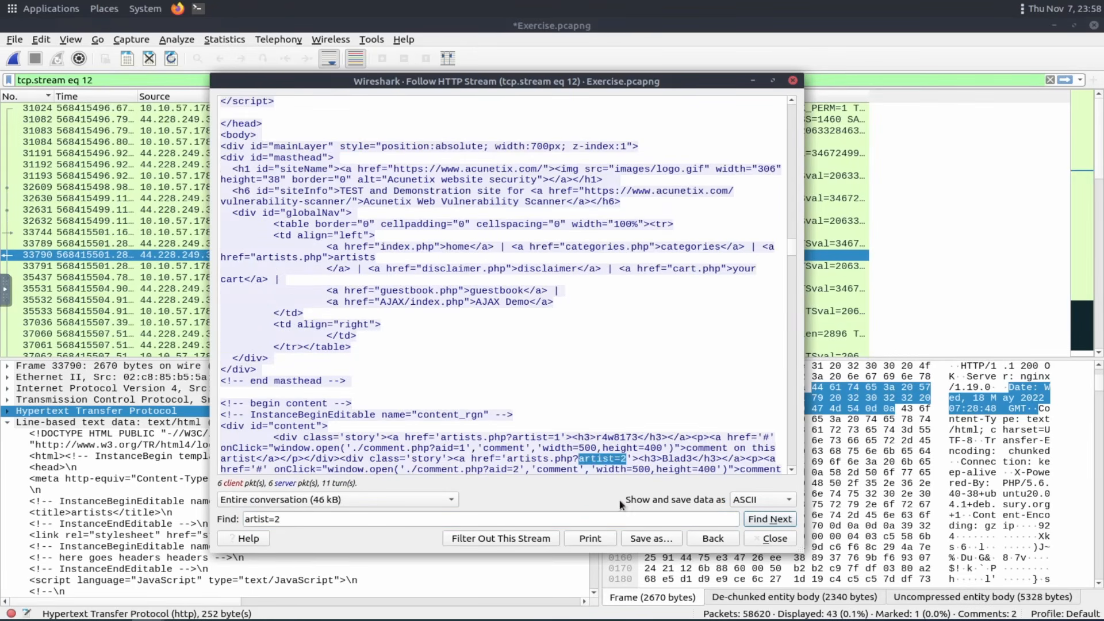
left_click_drag(663, 458, 694, 458)
key("ctrl+c")
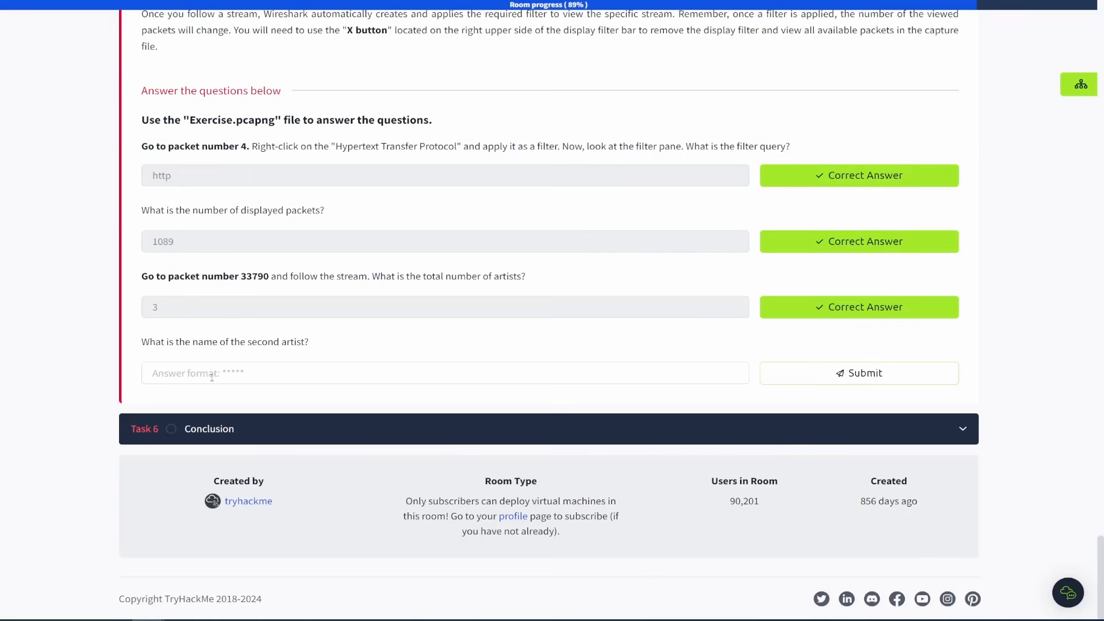
Paste Blad3 as the name of the second artist and submit it.
left_click(212, 377)
key("ctrl+v")
left_click(919, 384)
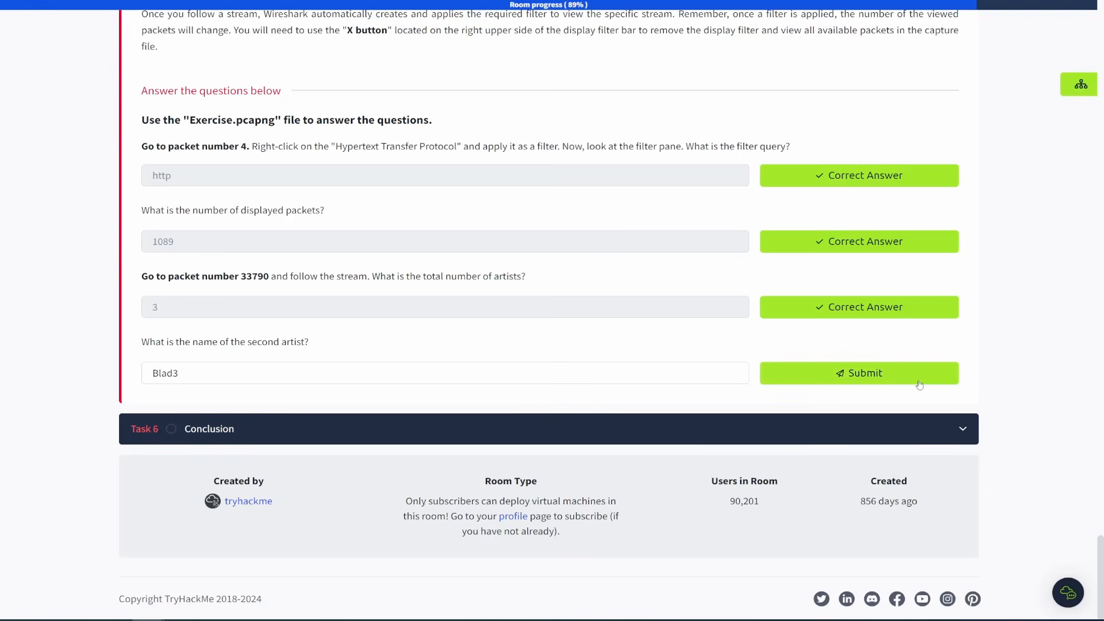
Collapse Task 5, open the Conclusion task and mark the room complete.
scroll(857, 425, "up", 8)
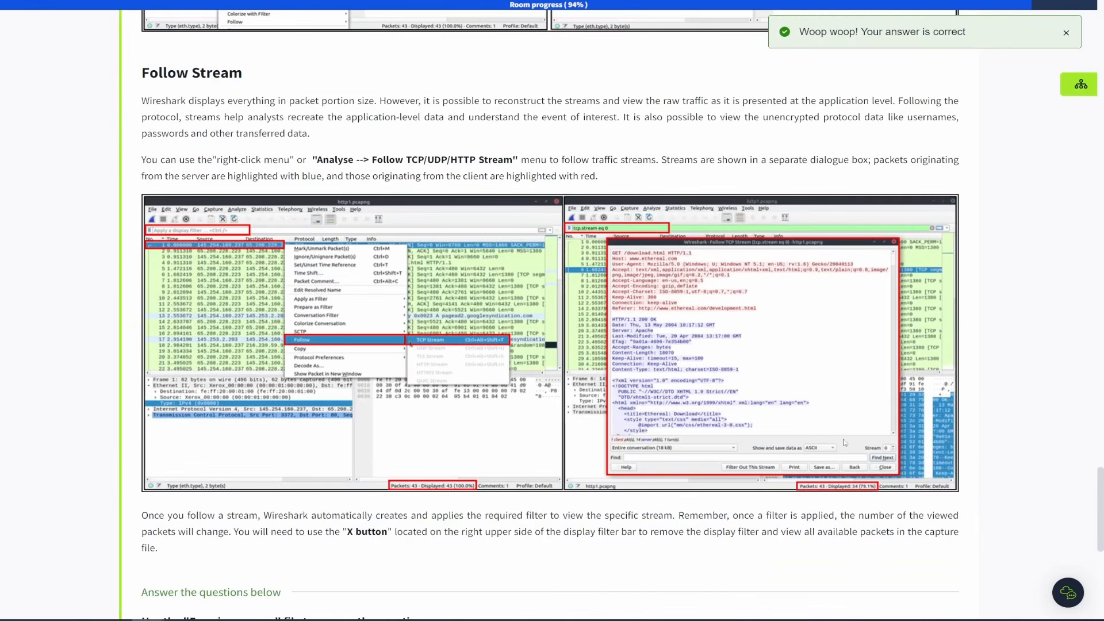
scroll(844, 443, "up", 20)
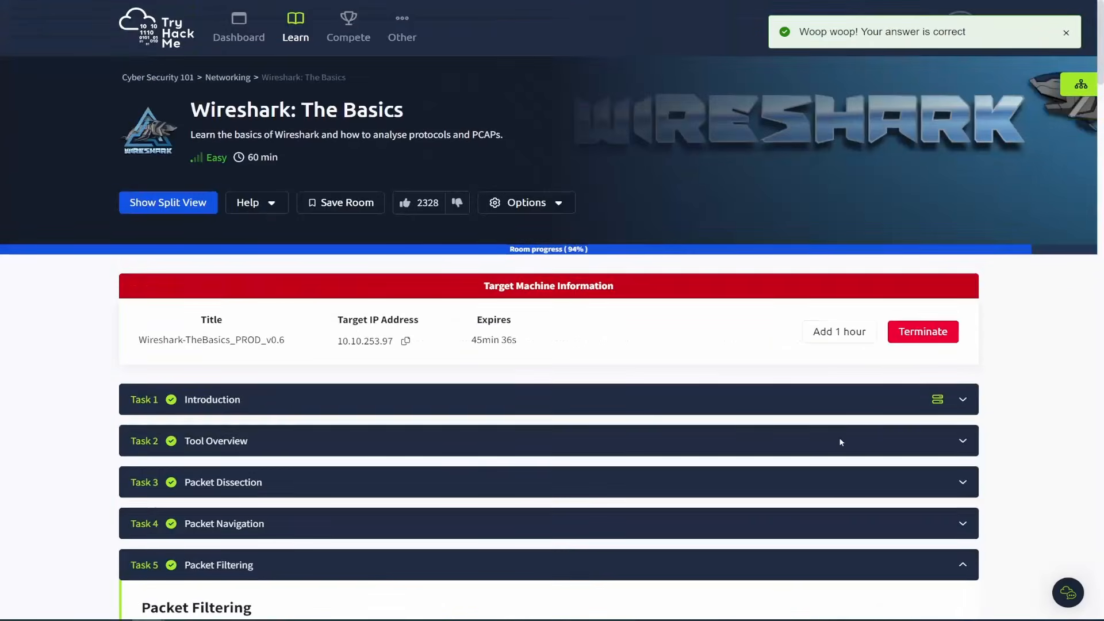
scroll(840, 442, "down", 6)
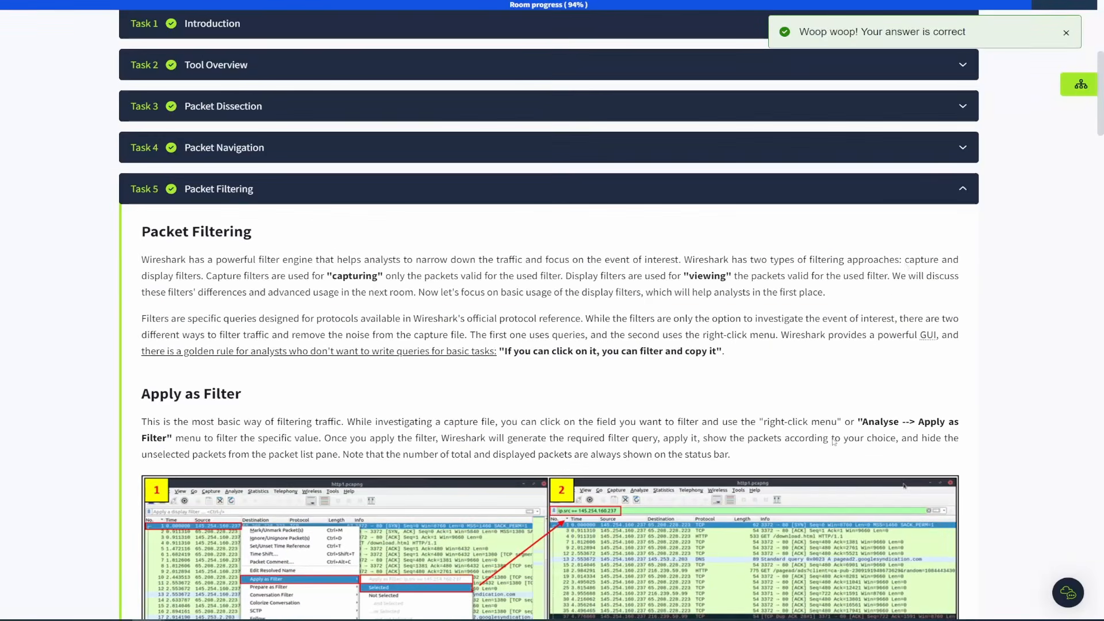
left_click(956, 196)
left_click(340, 431)
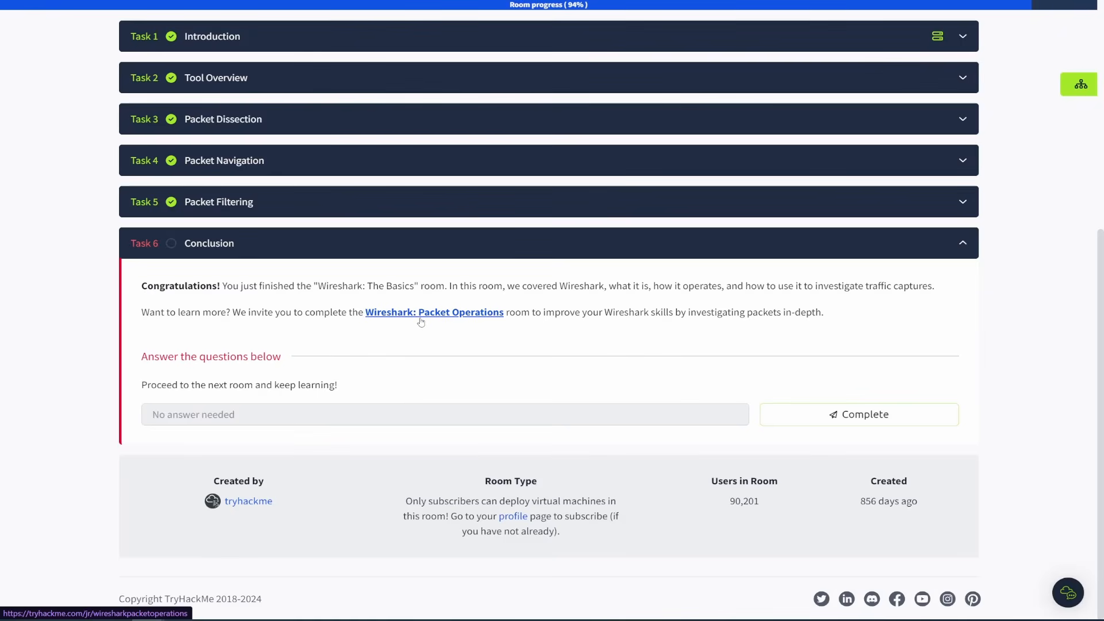
left_click(840, 417)
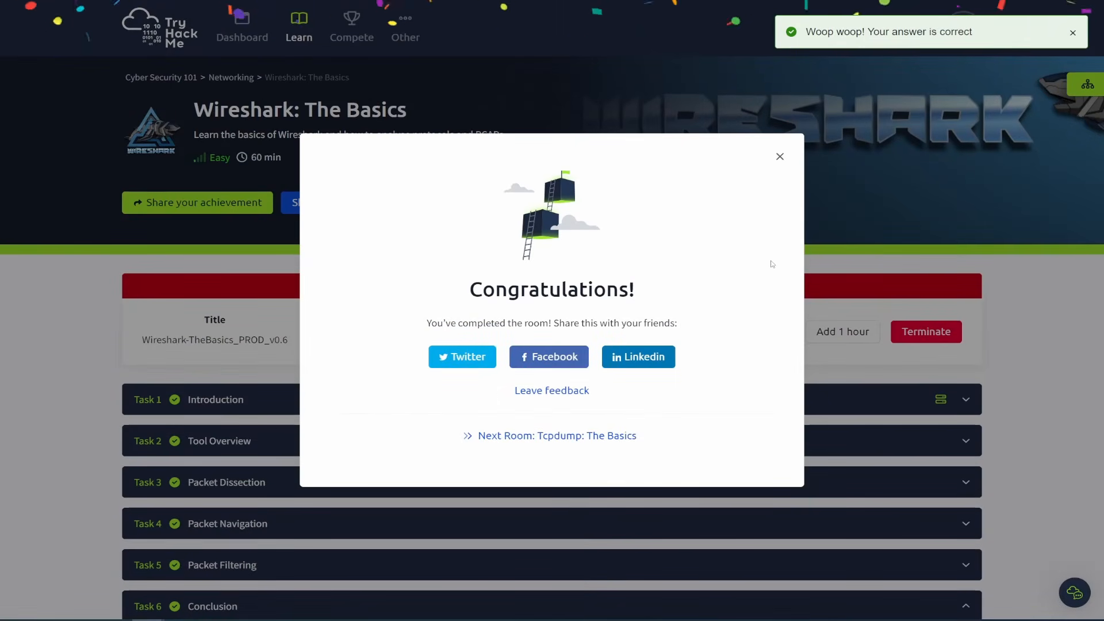